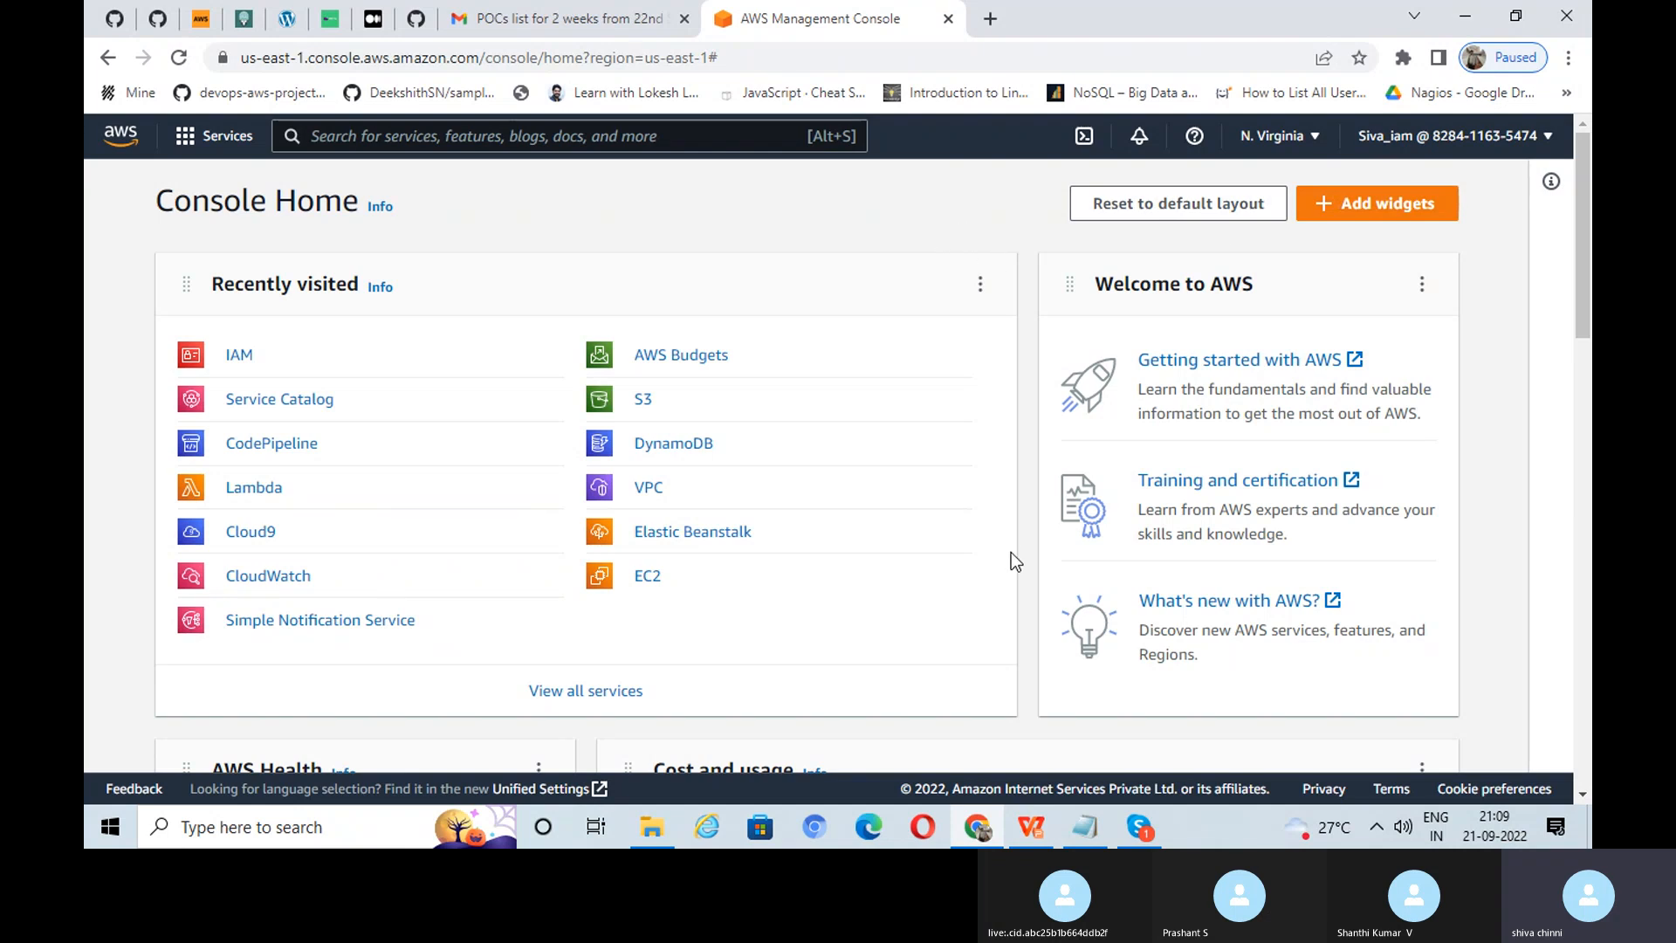
Step: Minimize the browser to bring back the presentation's Pre-requisites slide (IAM admin account, CSV file)
click(976, 830)
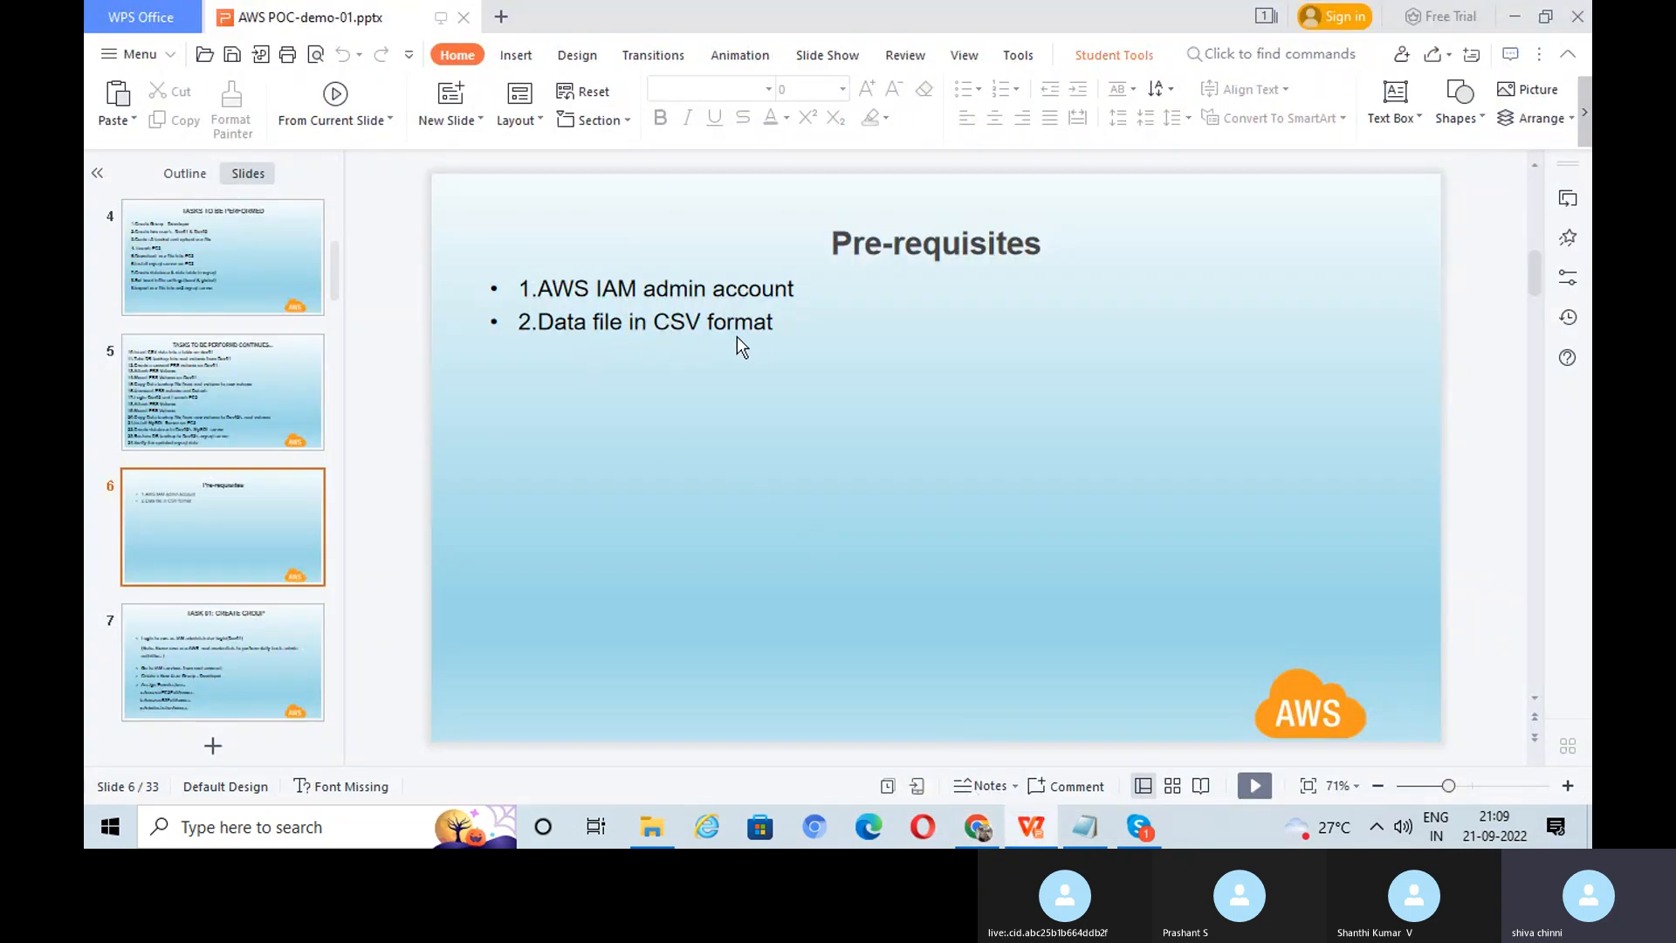
Step: Clear the desktop and open user_data.csv from the MULTICLOUD_PROGRAM folder
click(1514, 18)
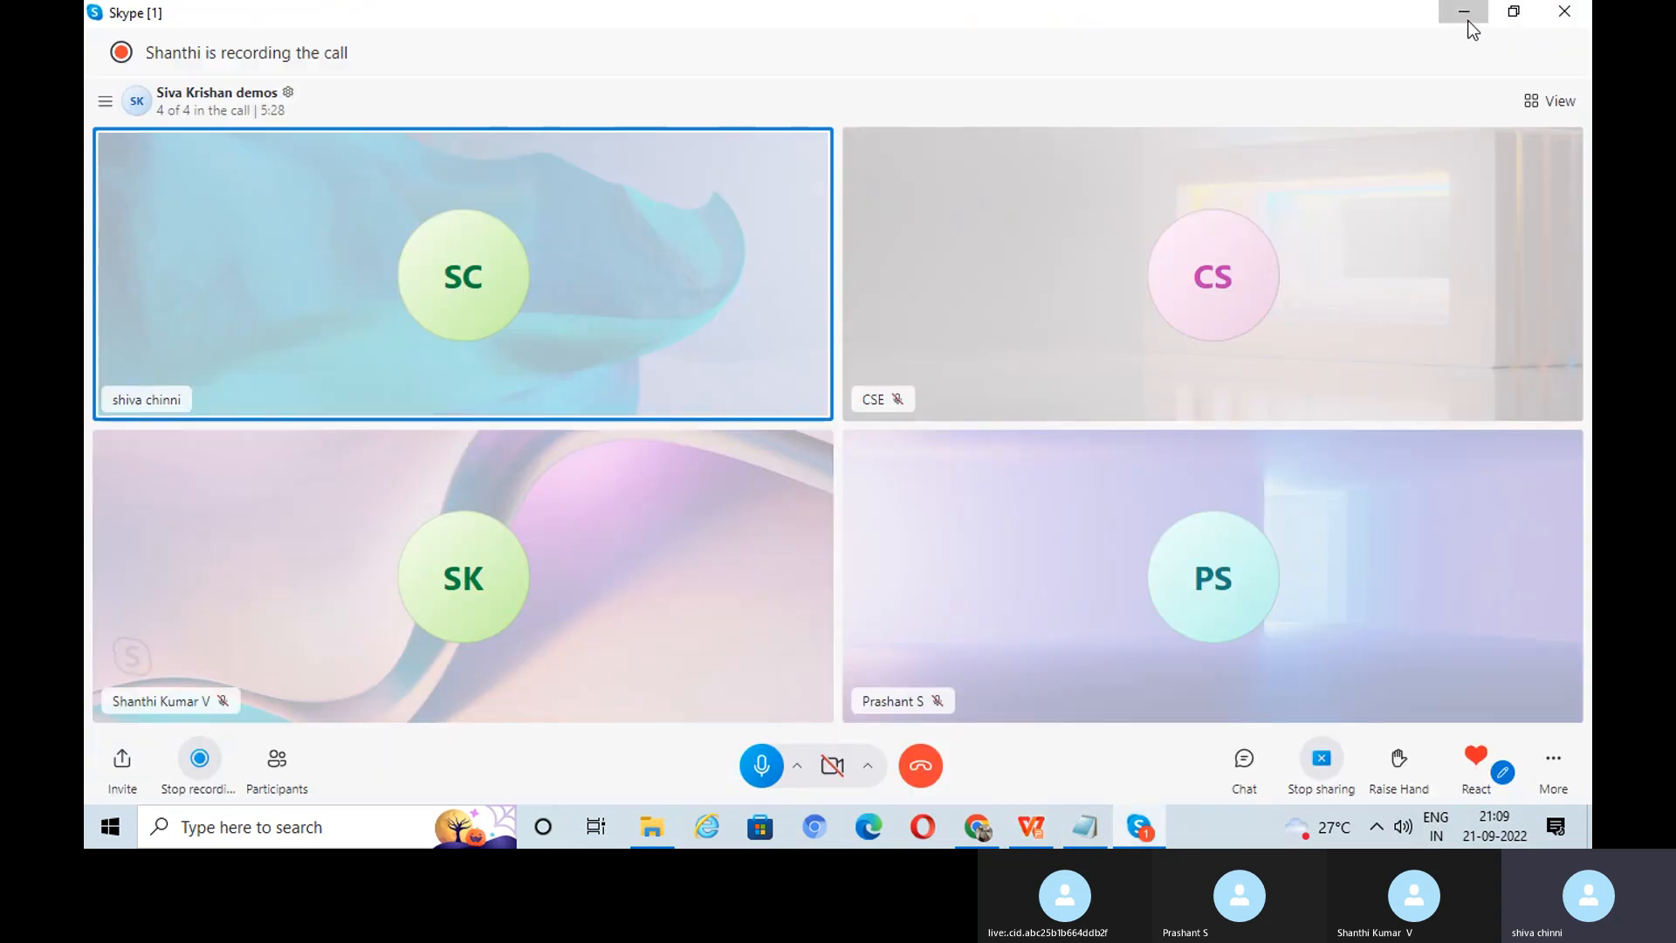
click(1464, 12)
click(1464, 11)
click(1458, 205)
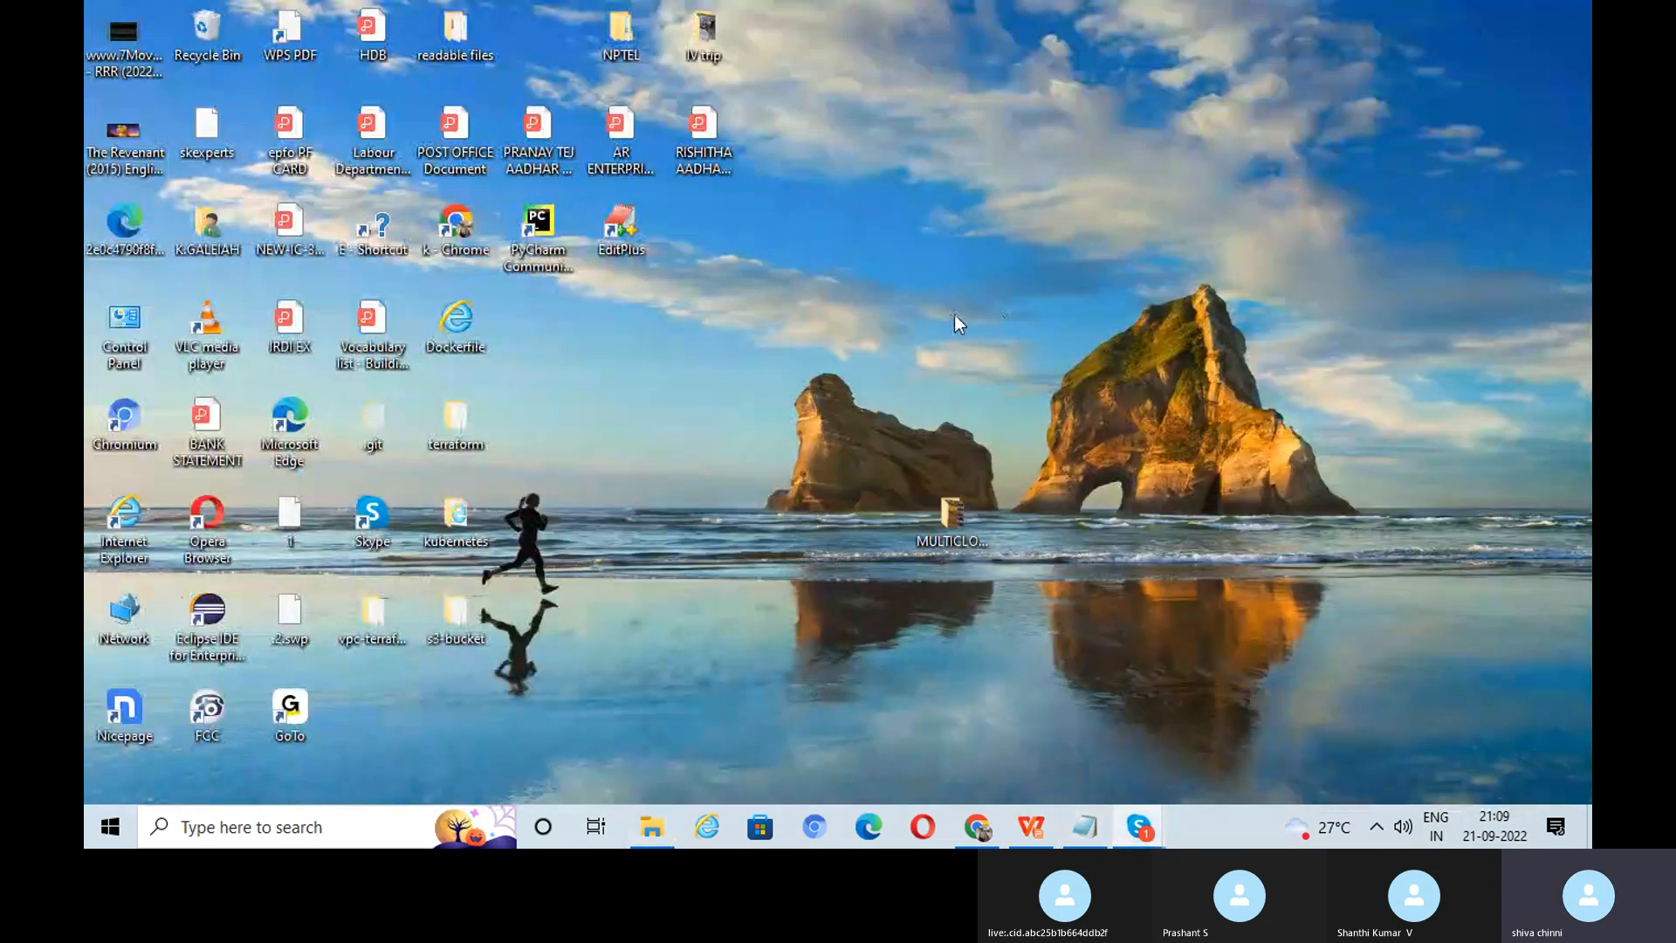
double_click(945, 529)
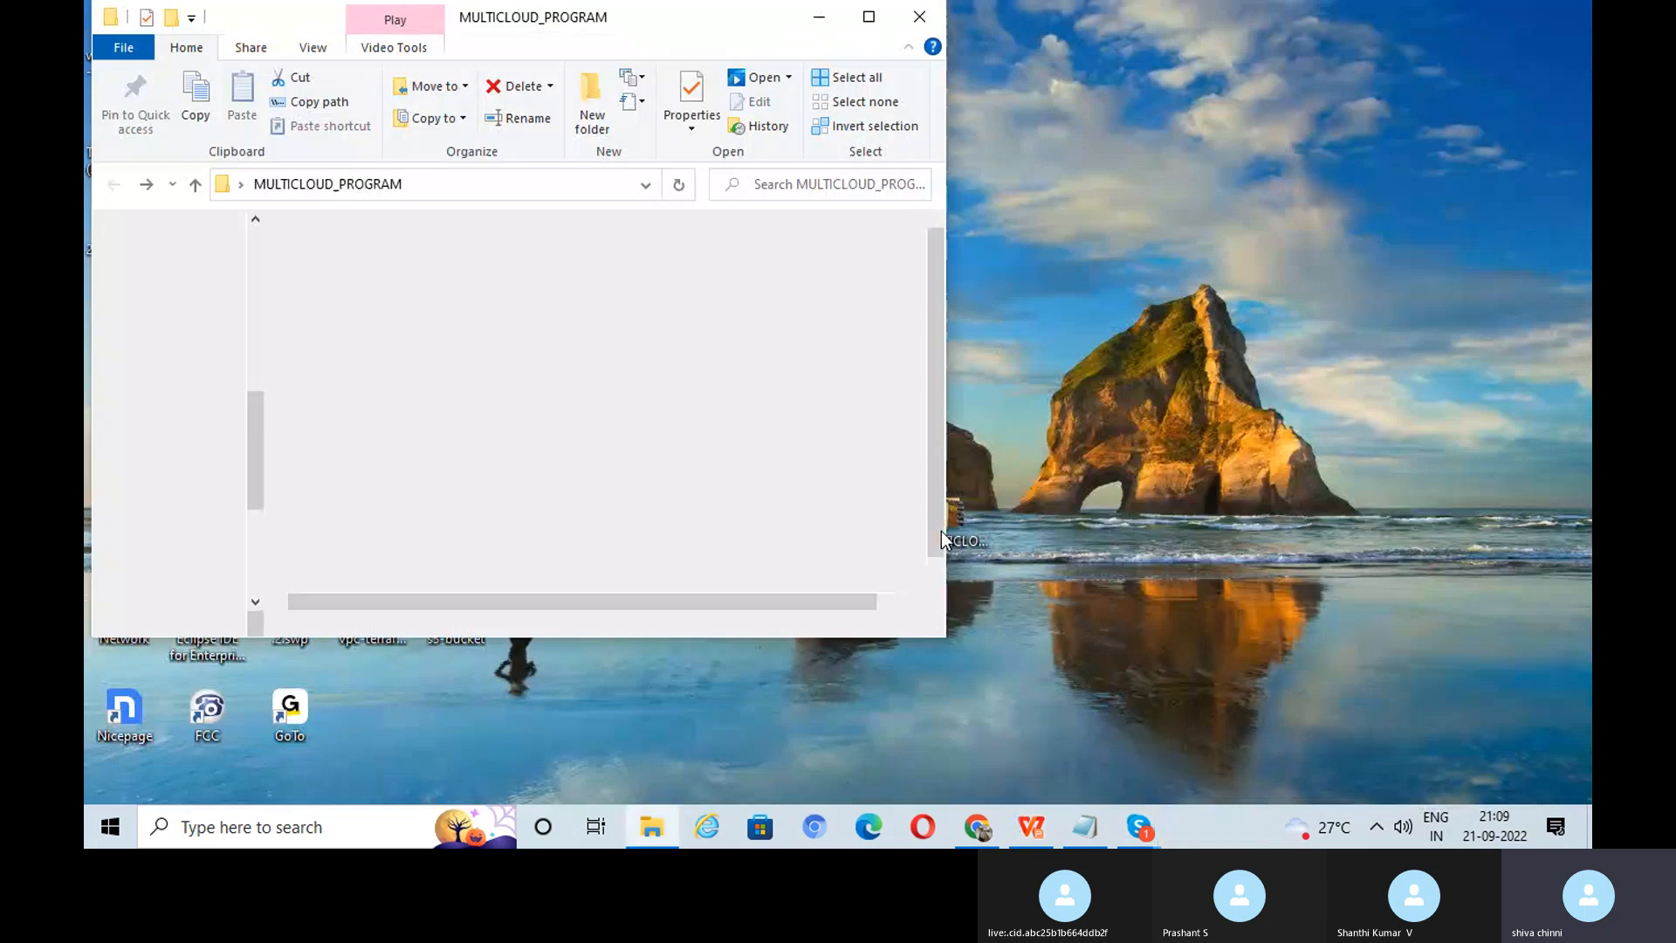
scroll(760, 504, down, 1)
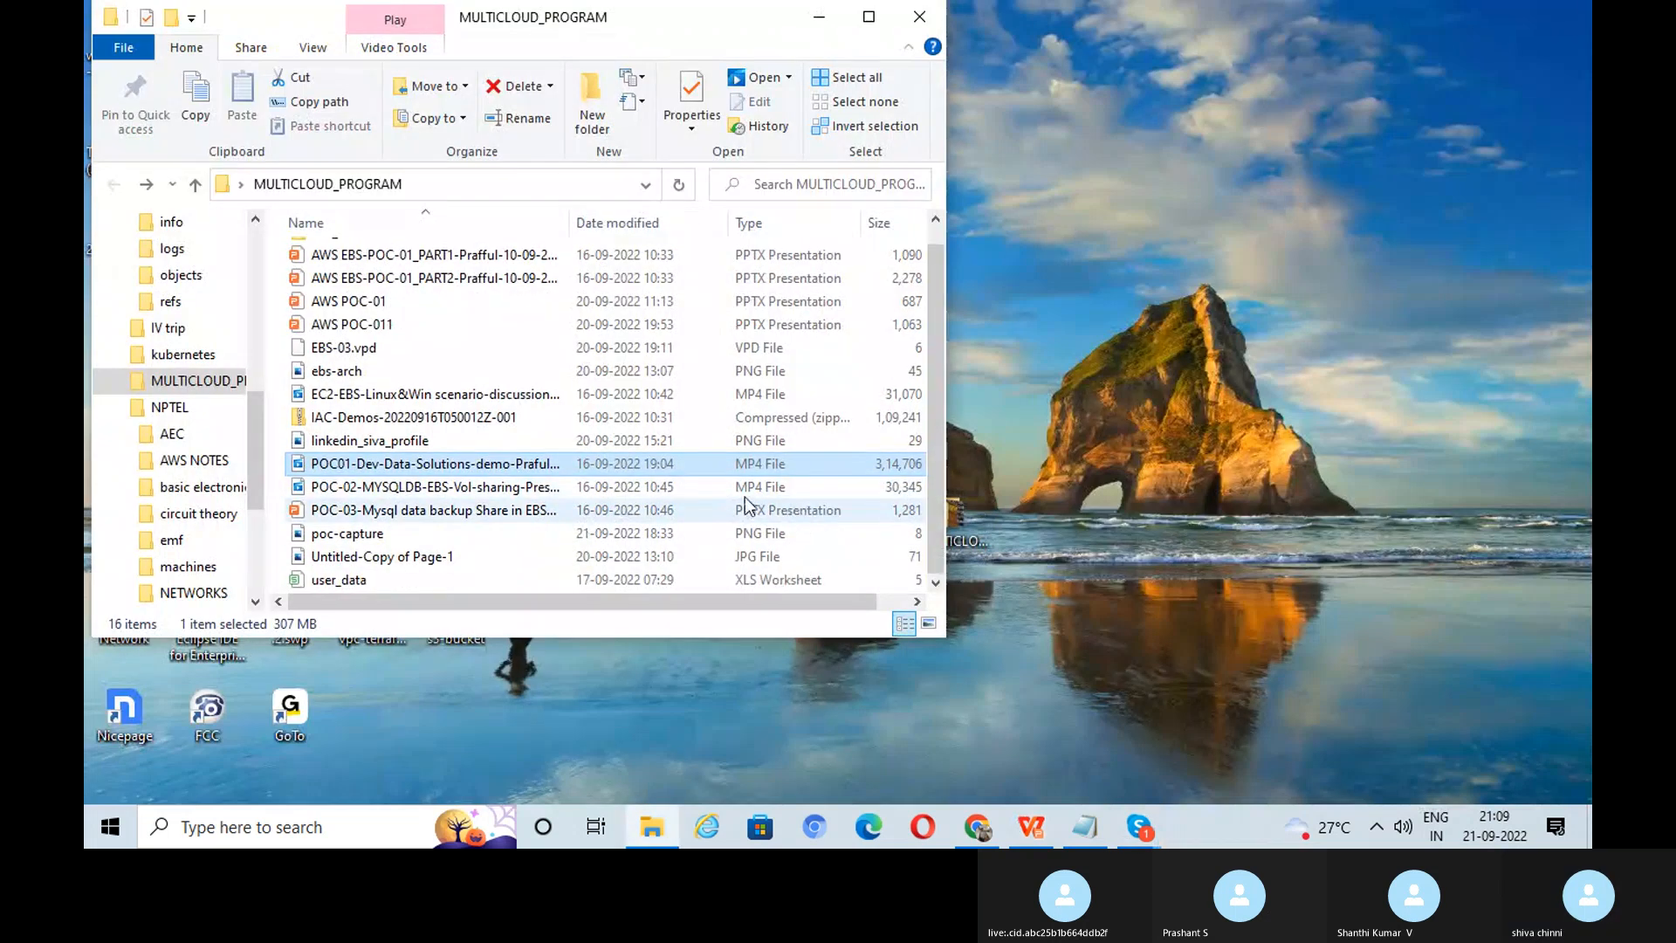
double_click(565, 578)
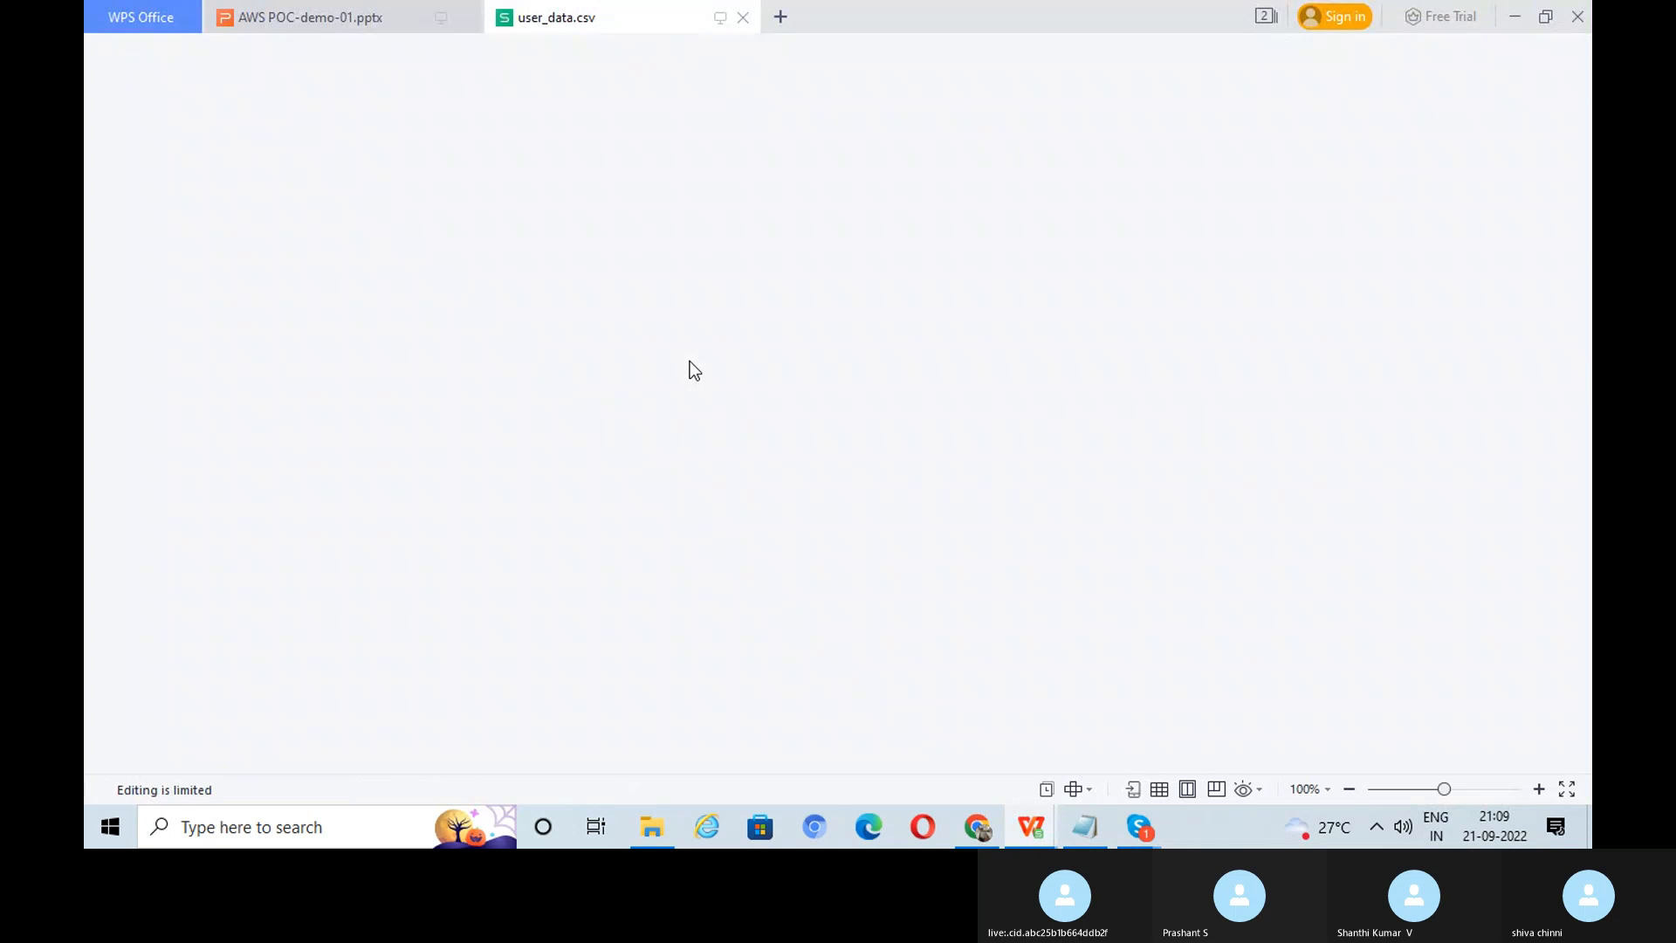
Step: Scroll through the user_data records (id, first_name, last_name, email, gender), then return to the AWS console
scroll(690, 375, down, 9)
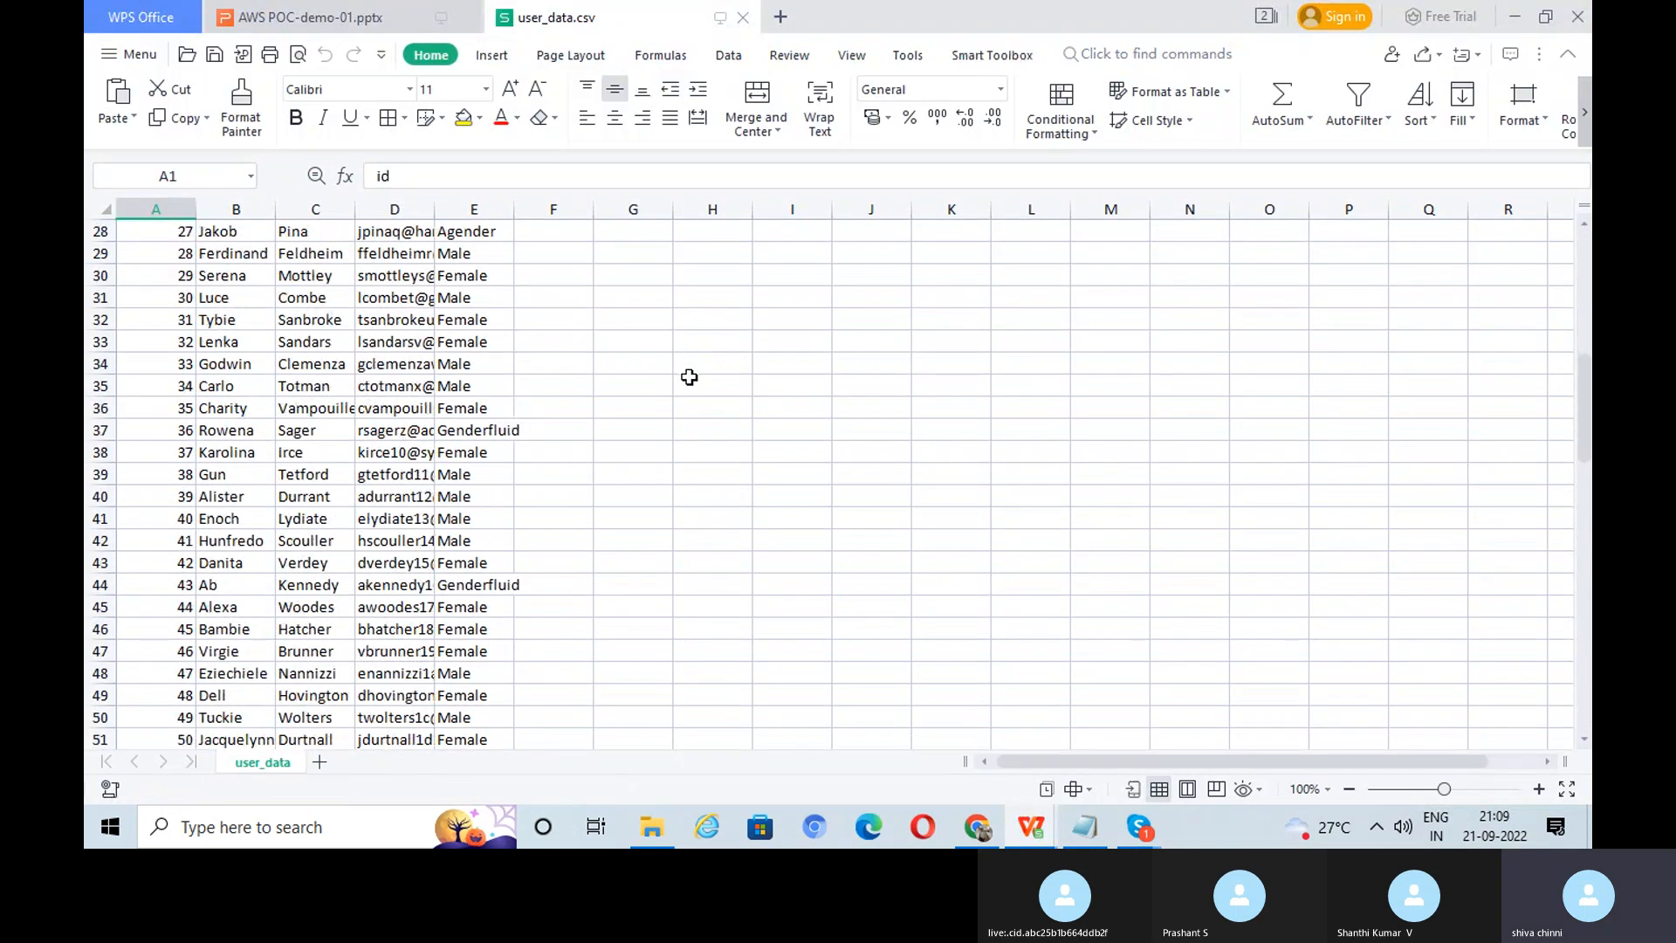
scroll(689, 377, down, 6)
scroll(694, 378, up, 15)
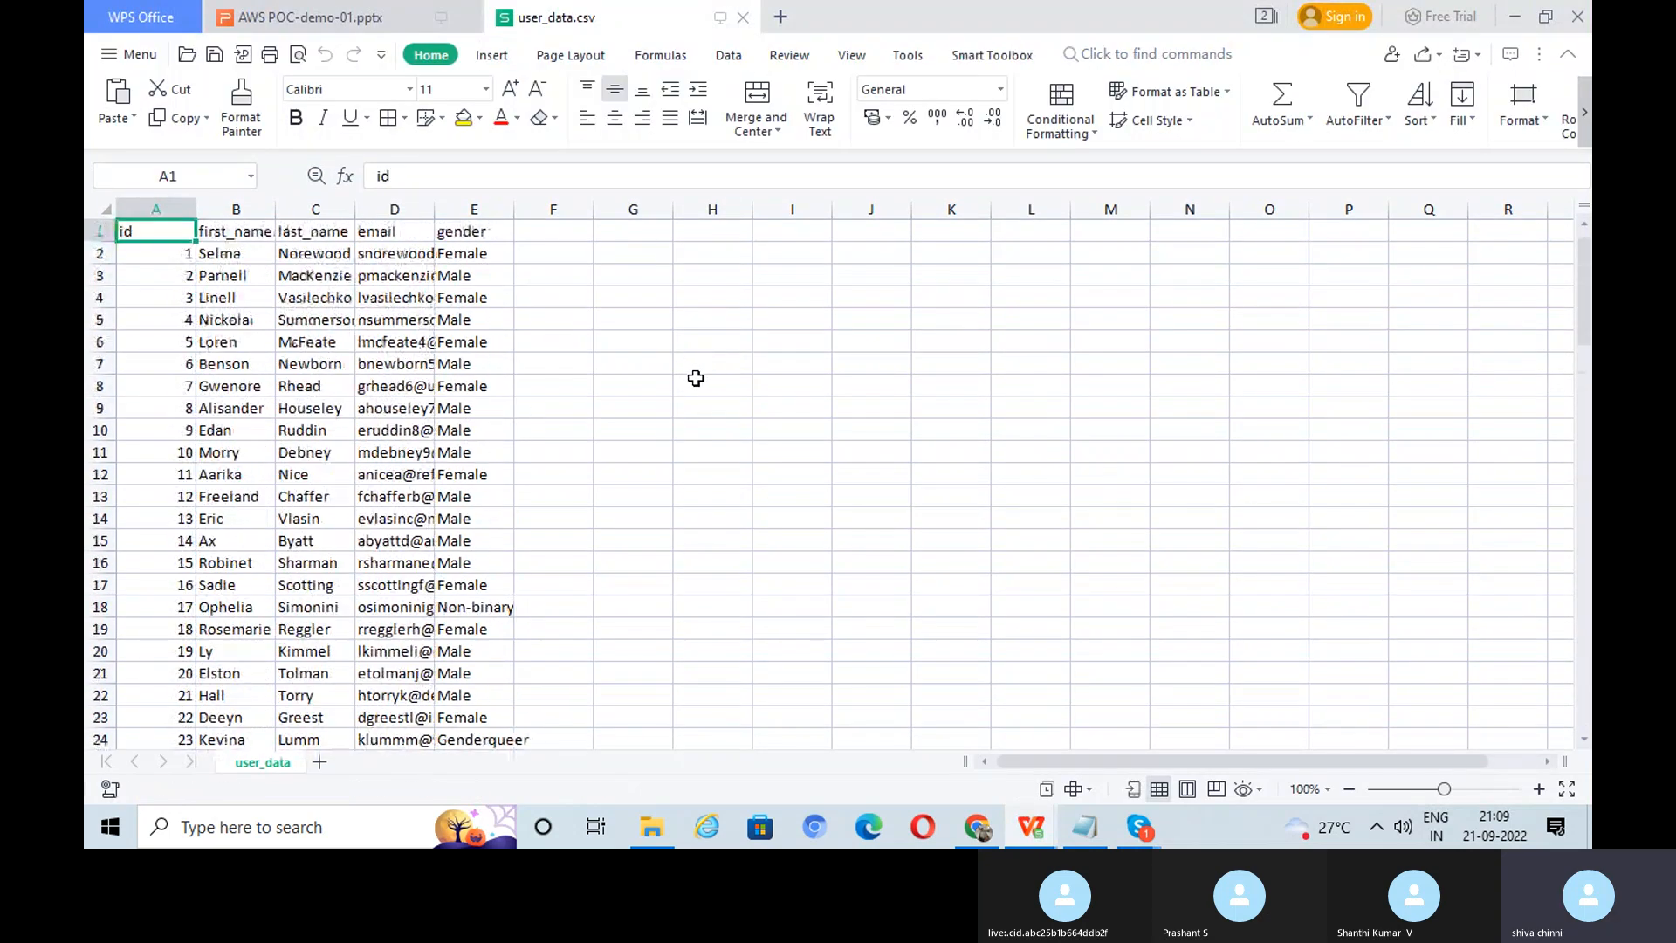
scroll(696, 378, down, 20)
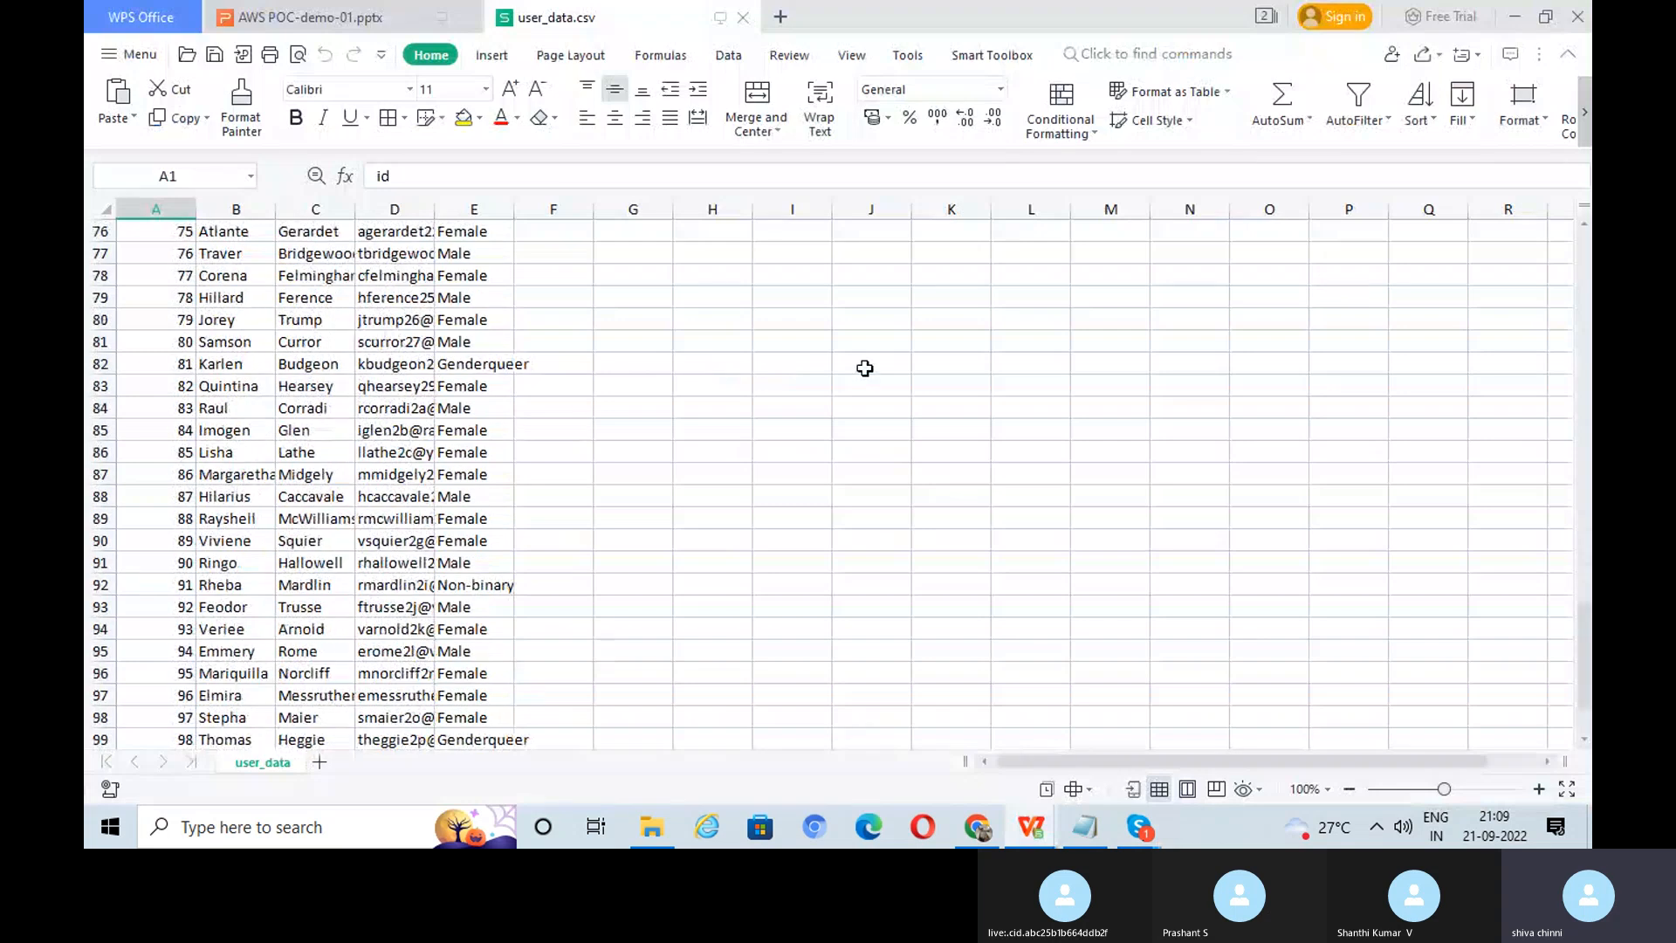
click(981, 830)
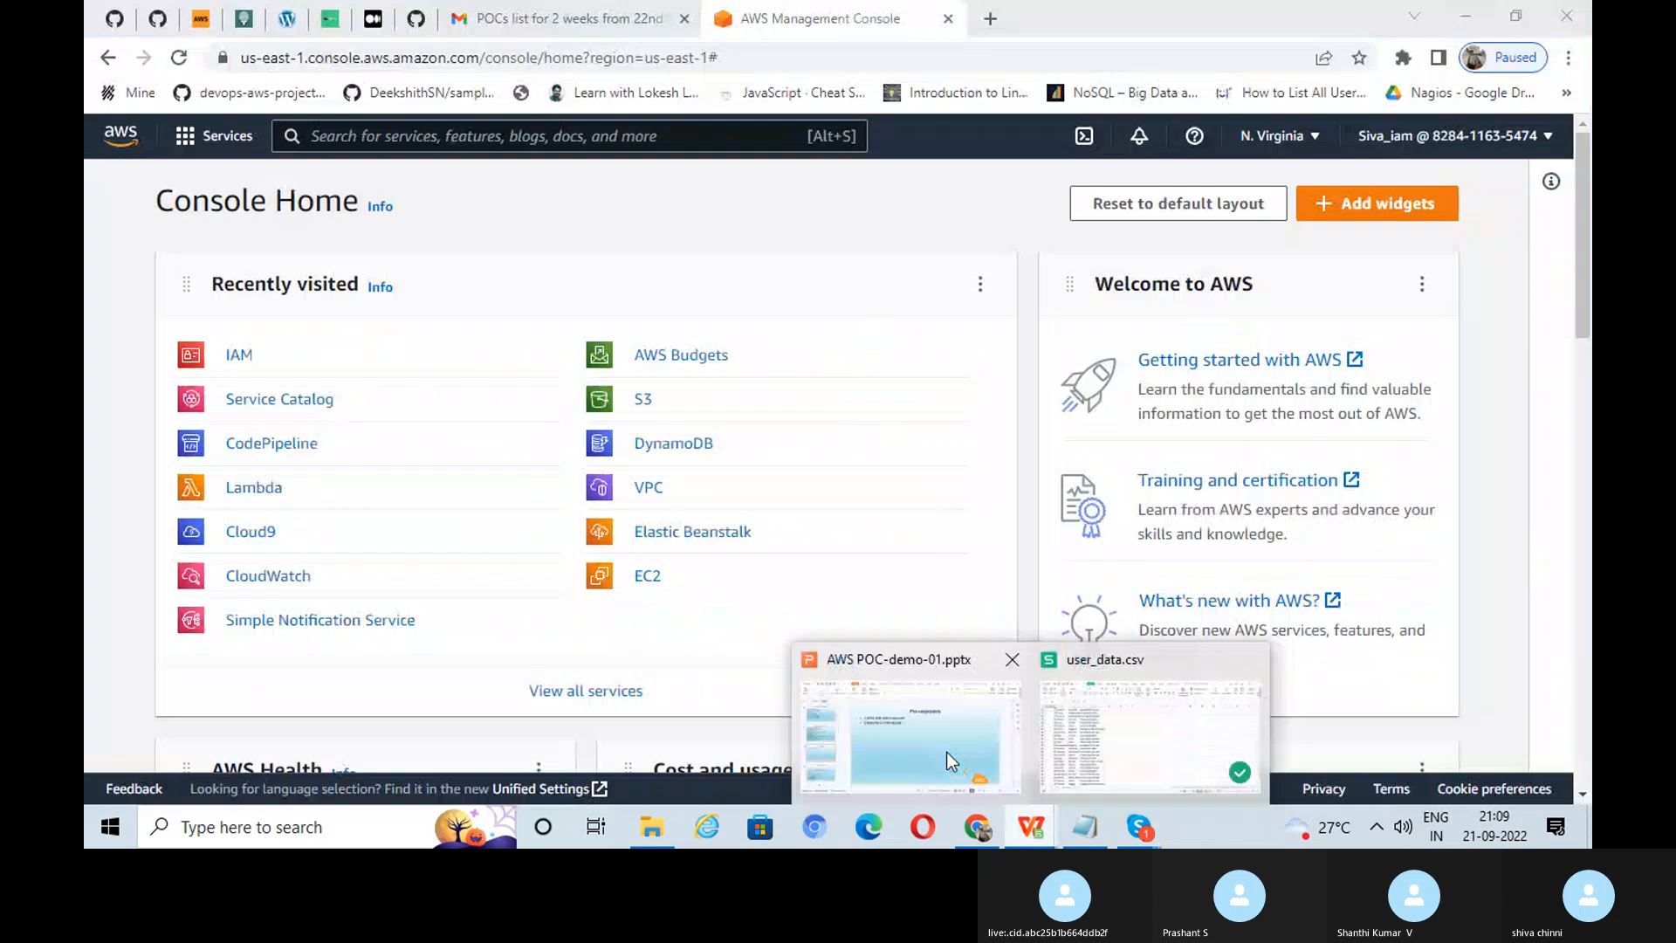
Step: Close user_data.csv, review the TASK 01: CREATE GROUP slide, then return to the AWS console
click(950, 756)
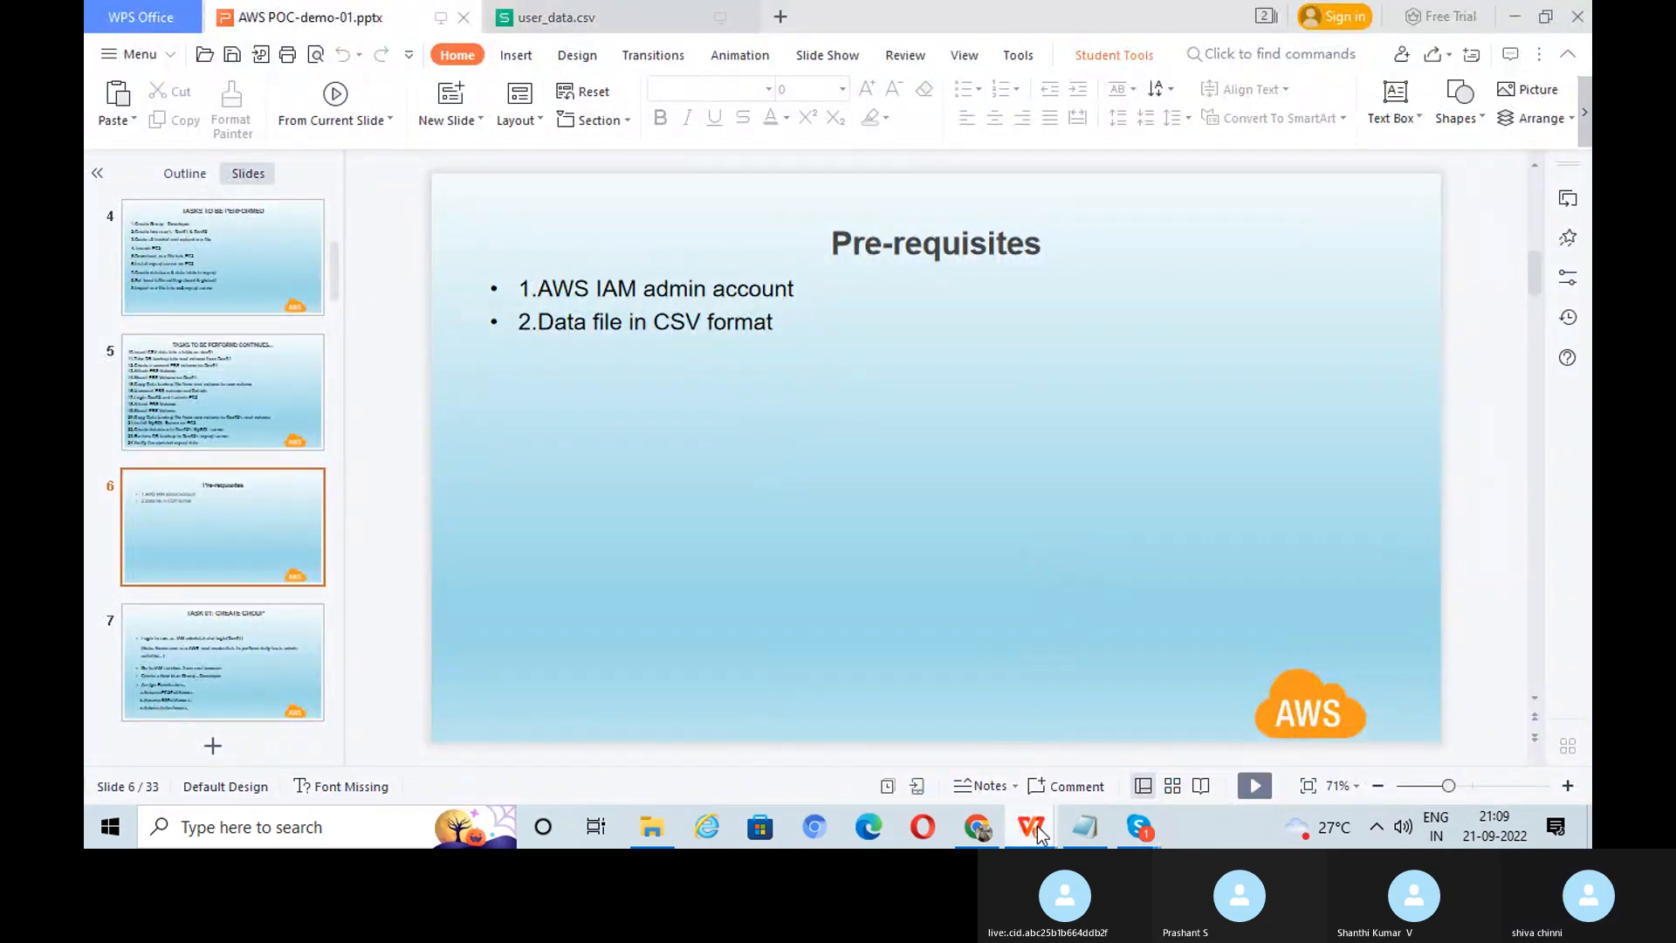
mouse_move(1043, 829)
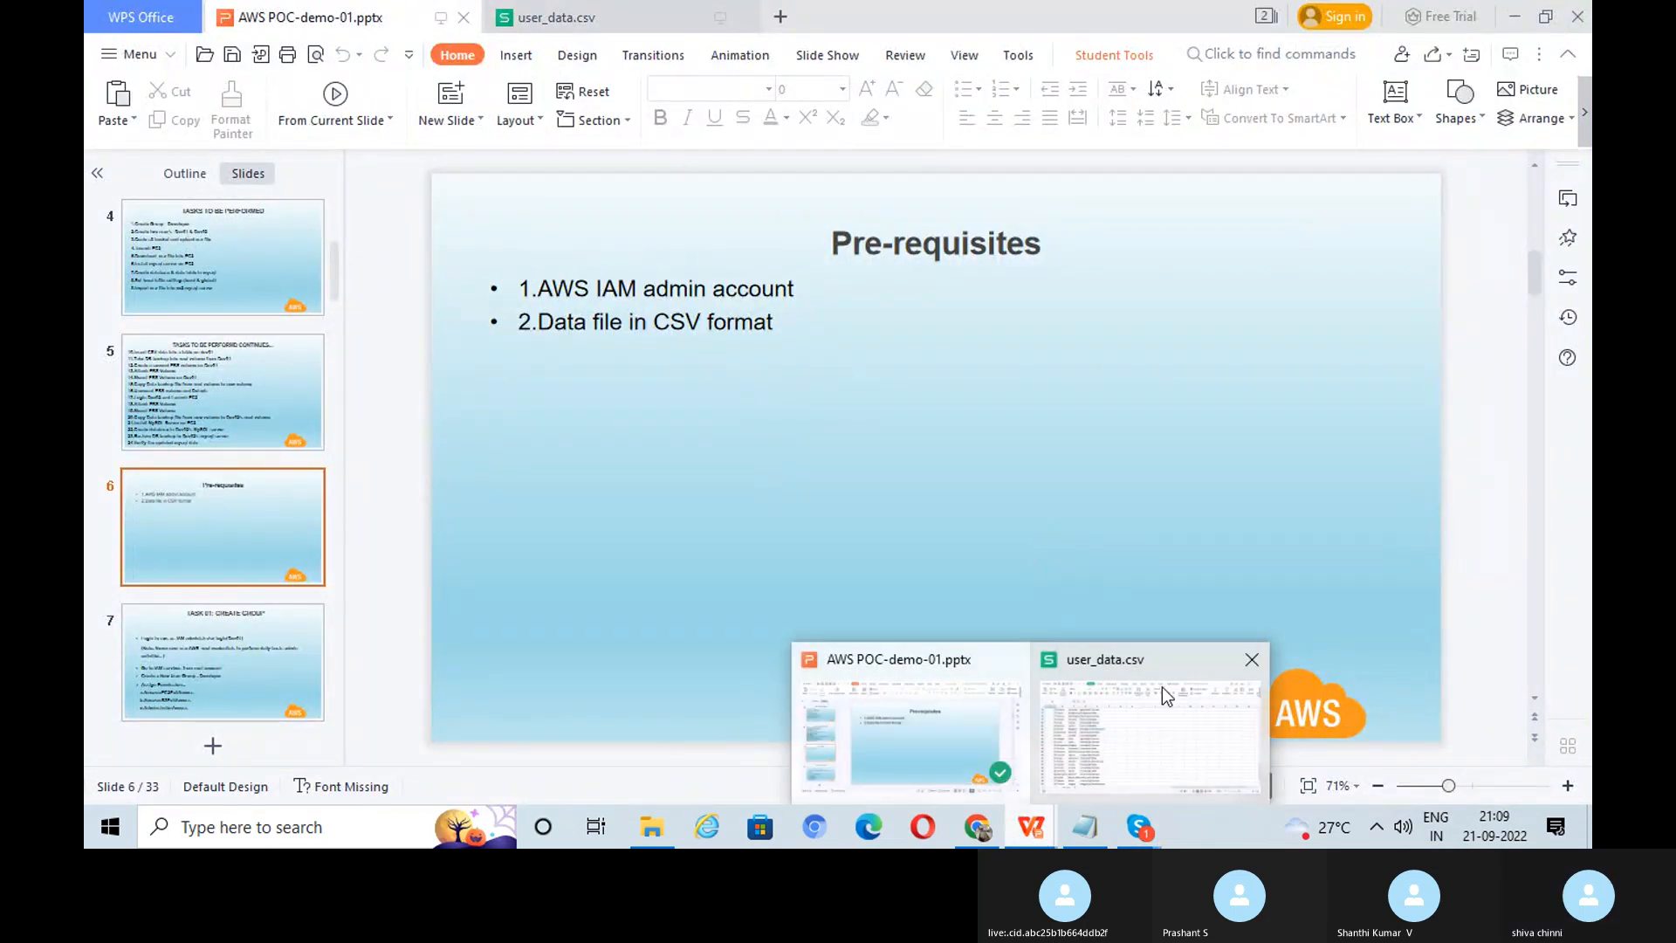
click(1251, 659)
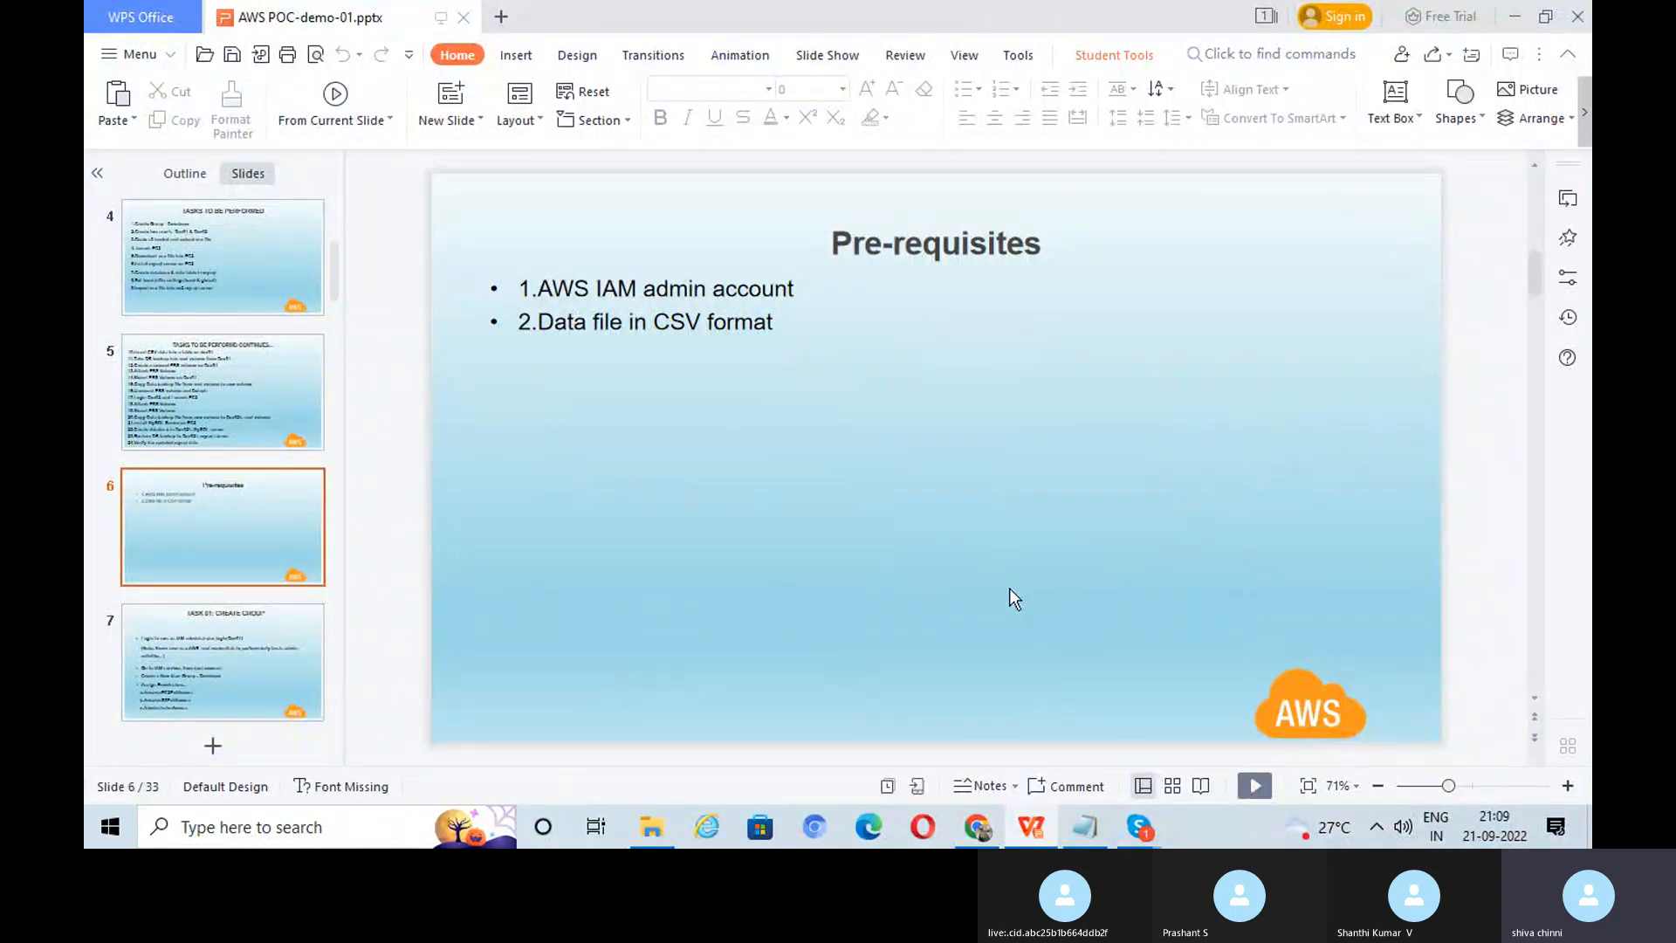
scroll(1009, 589, down, 1)
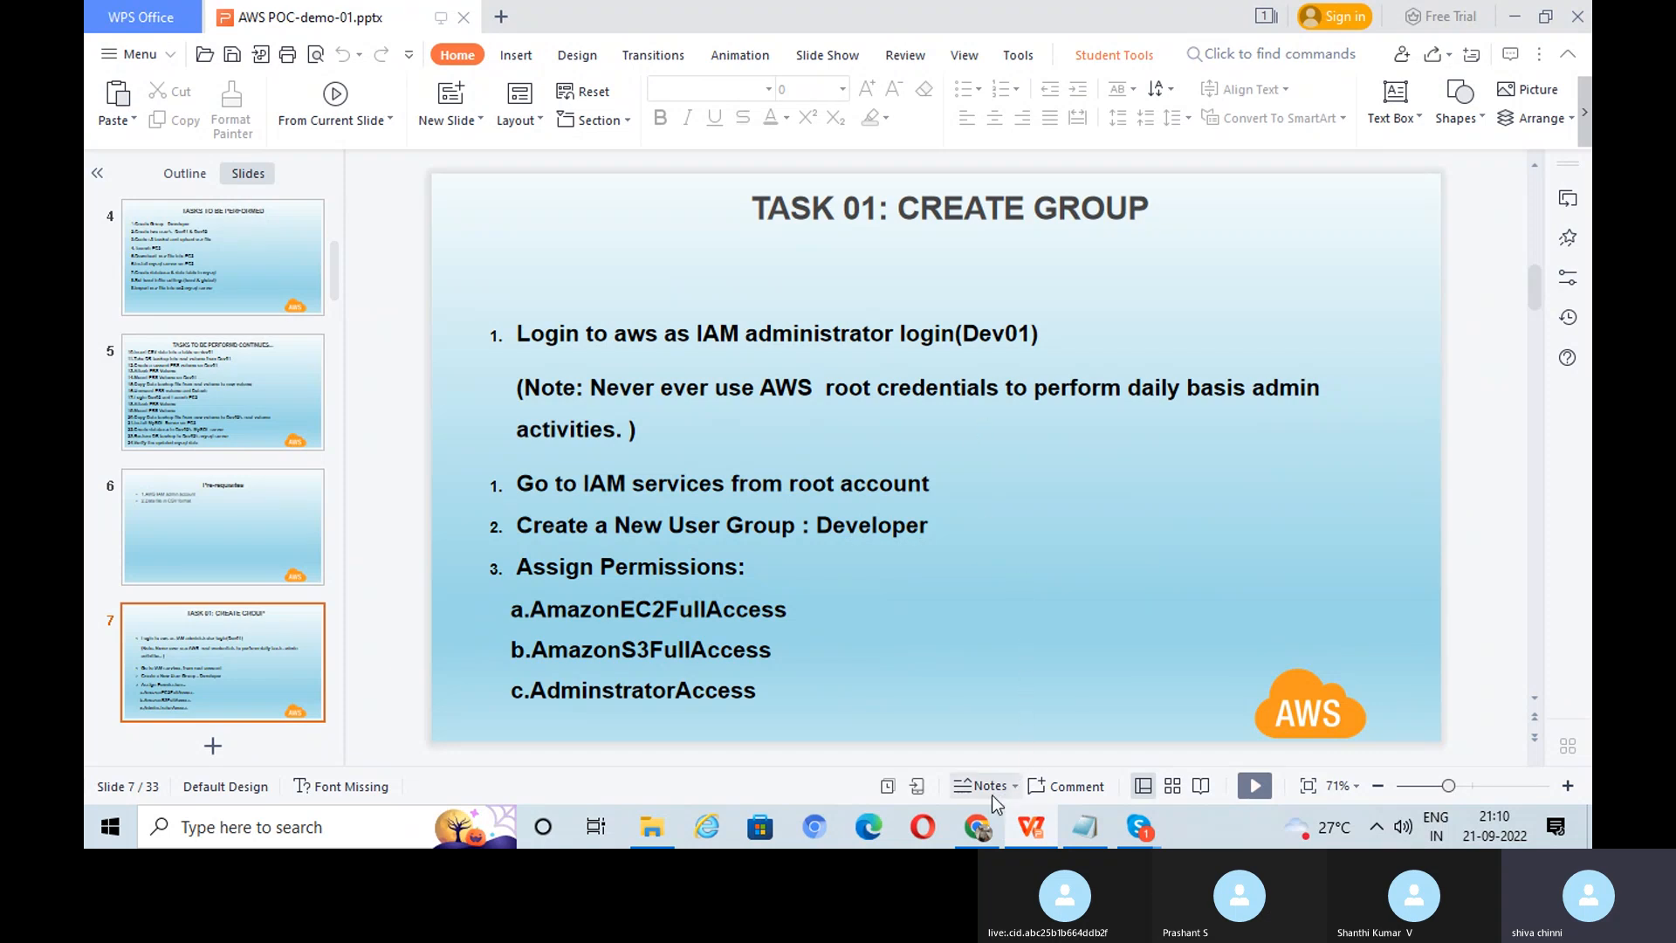
click(977, 824)
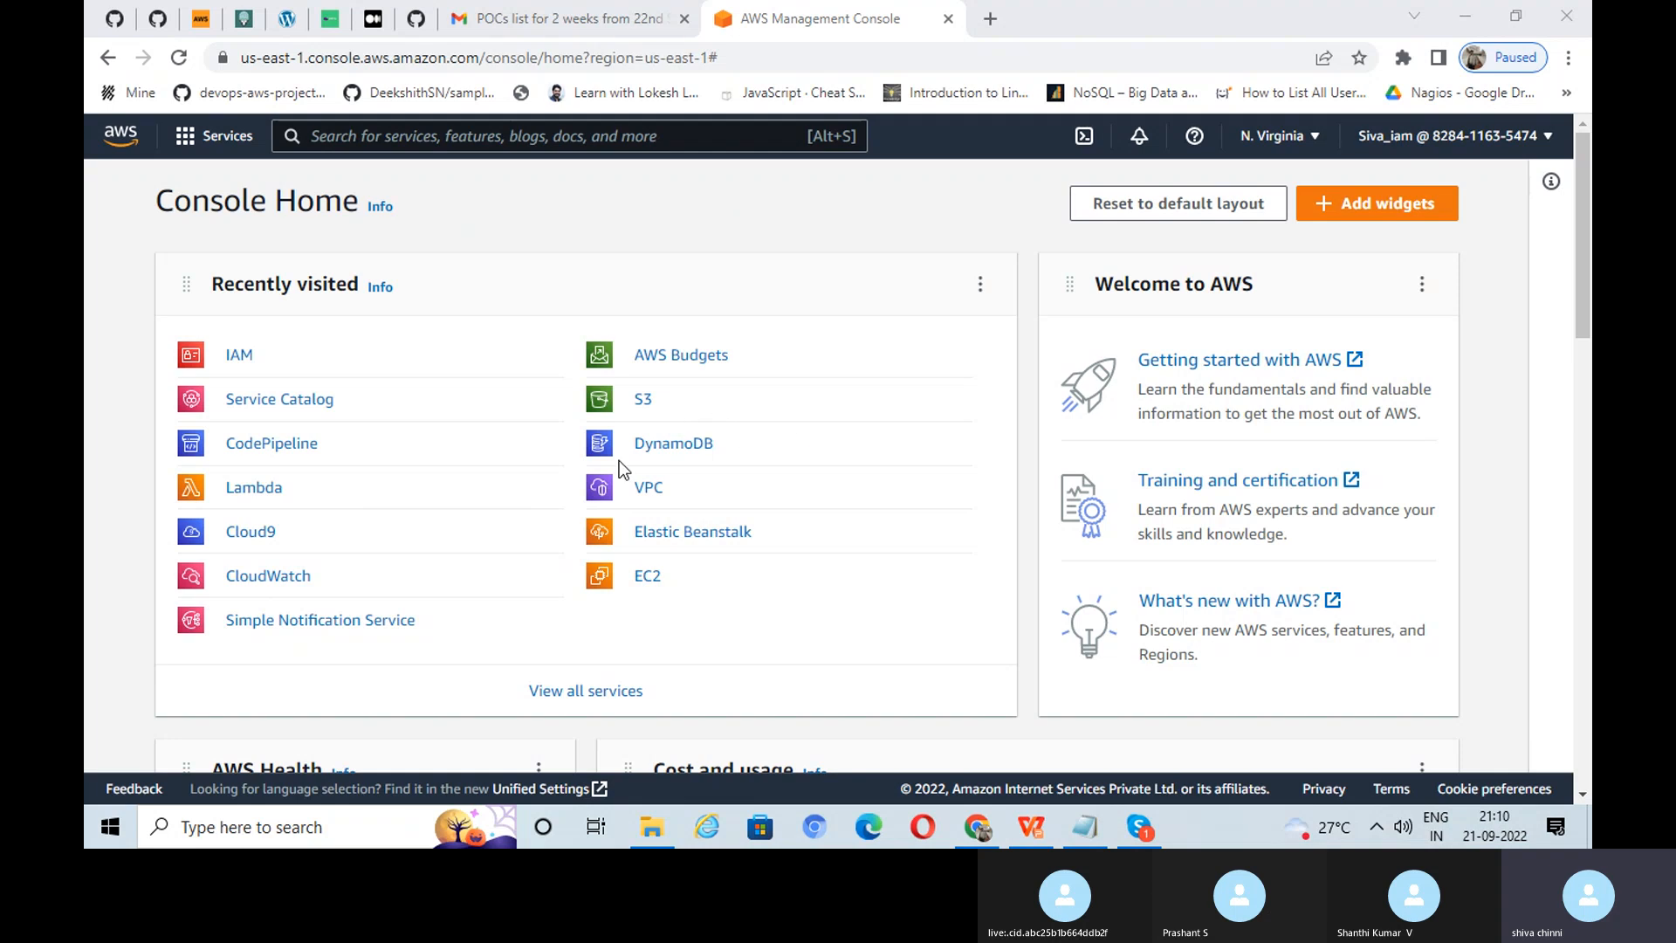
Step: Go to IAM User groups and begin creating a new user group
click(240, 358)
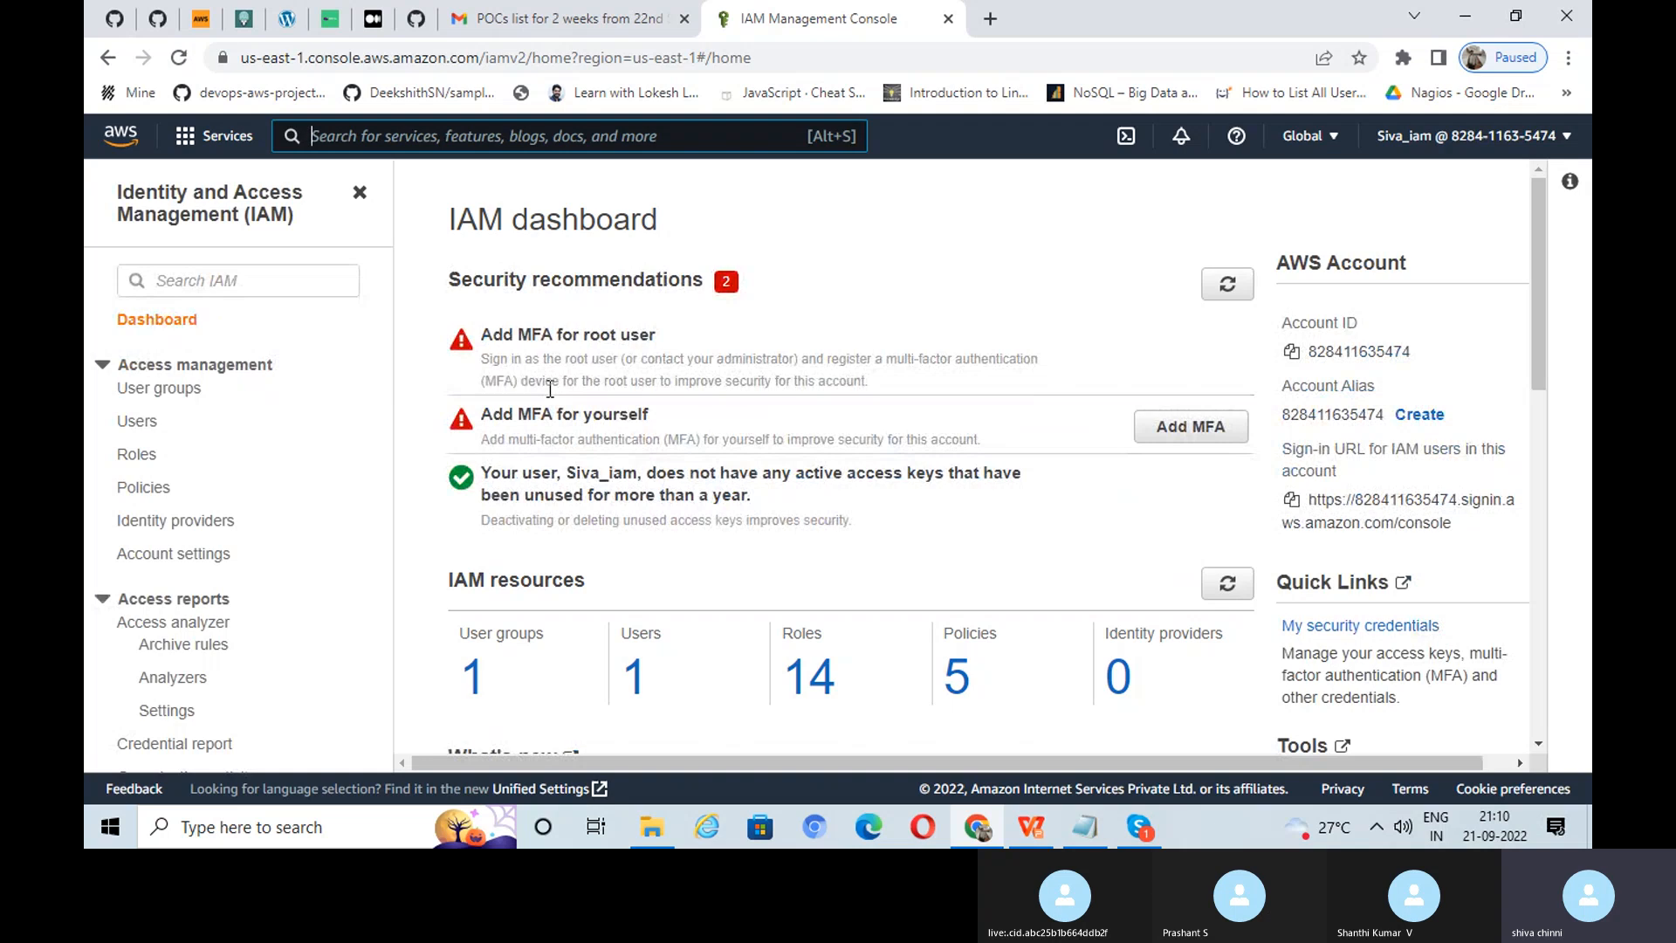
click(187, 395)
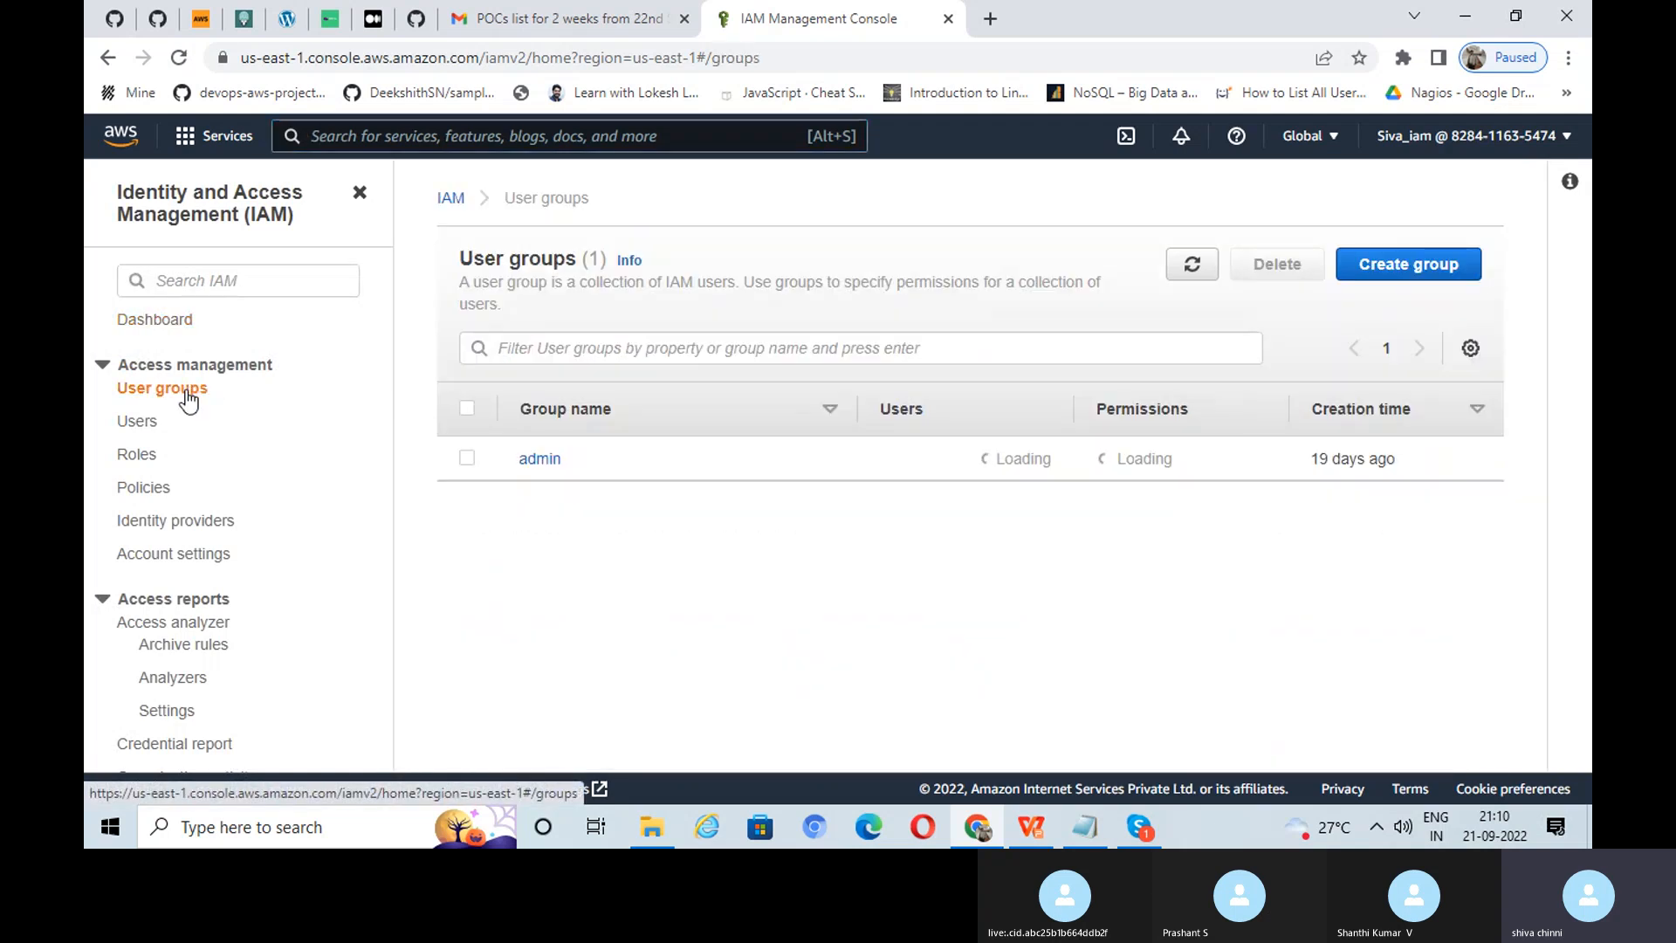
click(1405, 267)
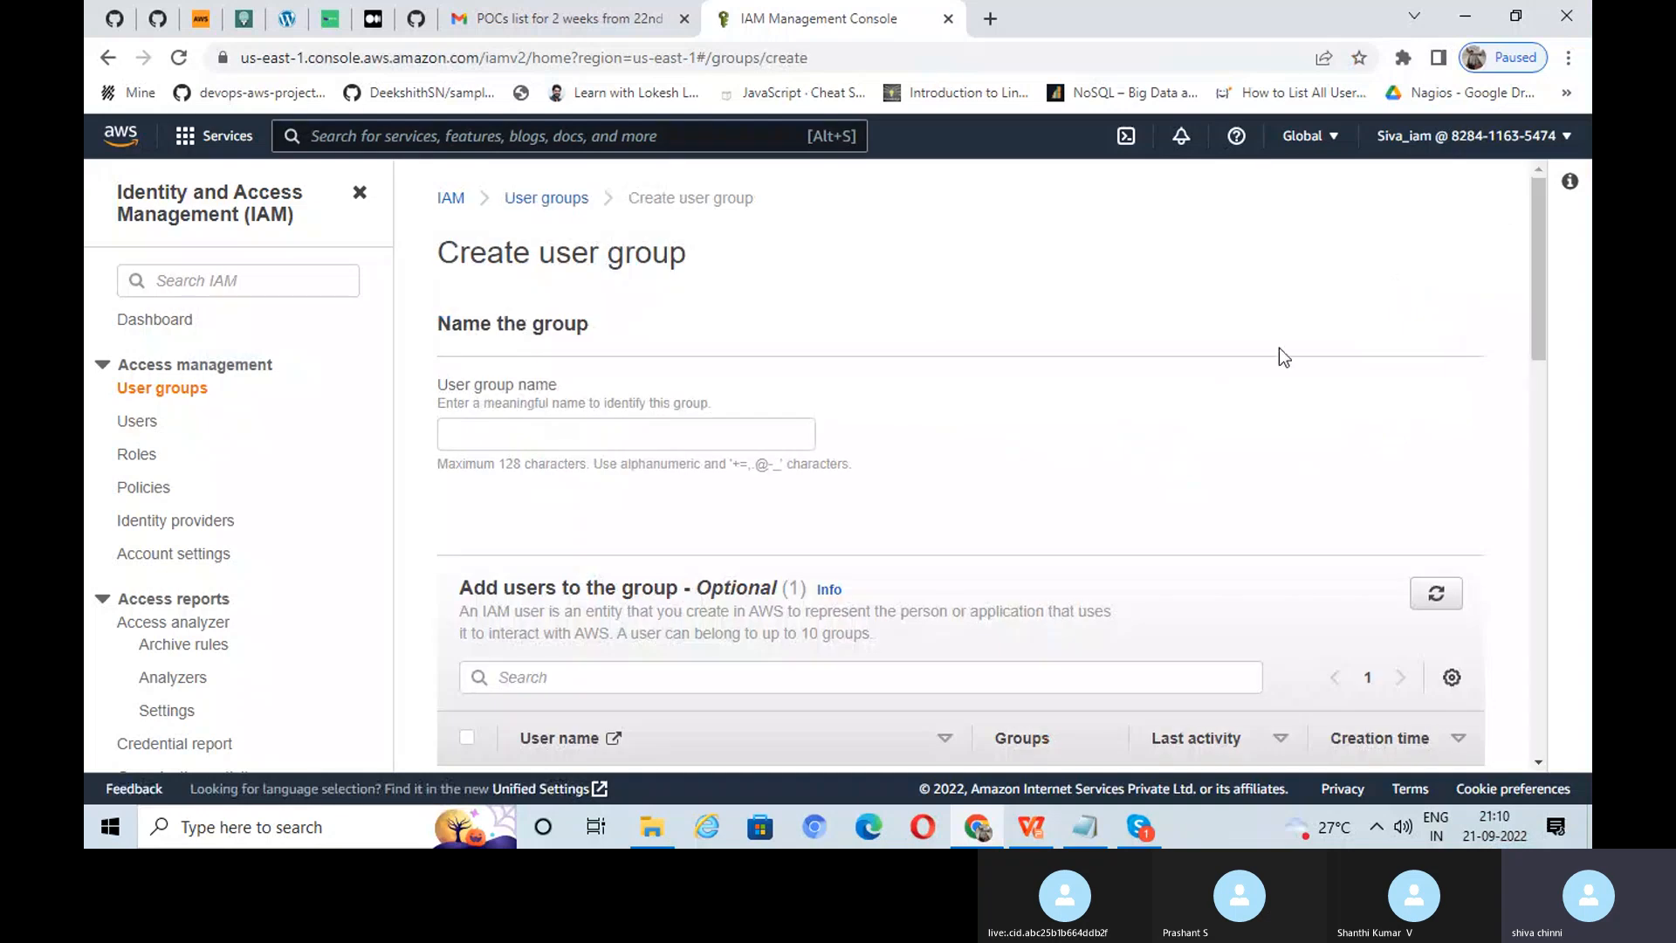
Step: Enter 'developer' as the group name, then check the TASK 01 slide's permission list
click(489, 441)
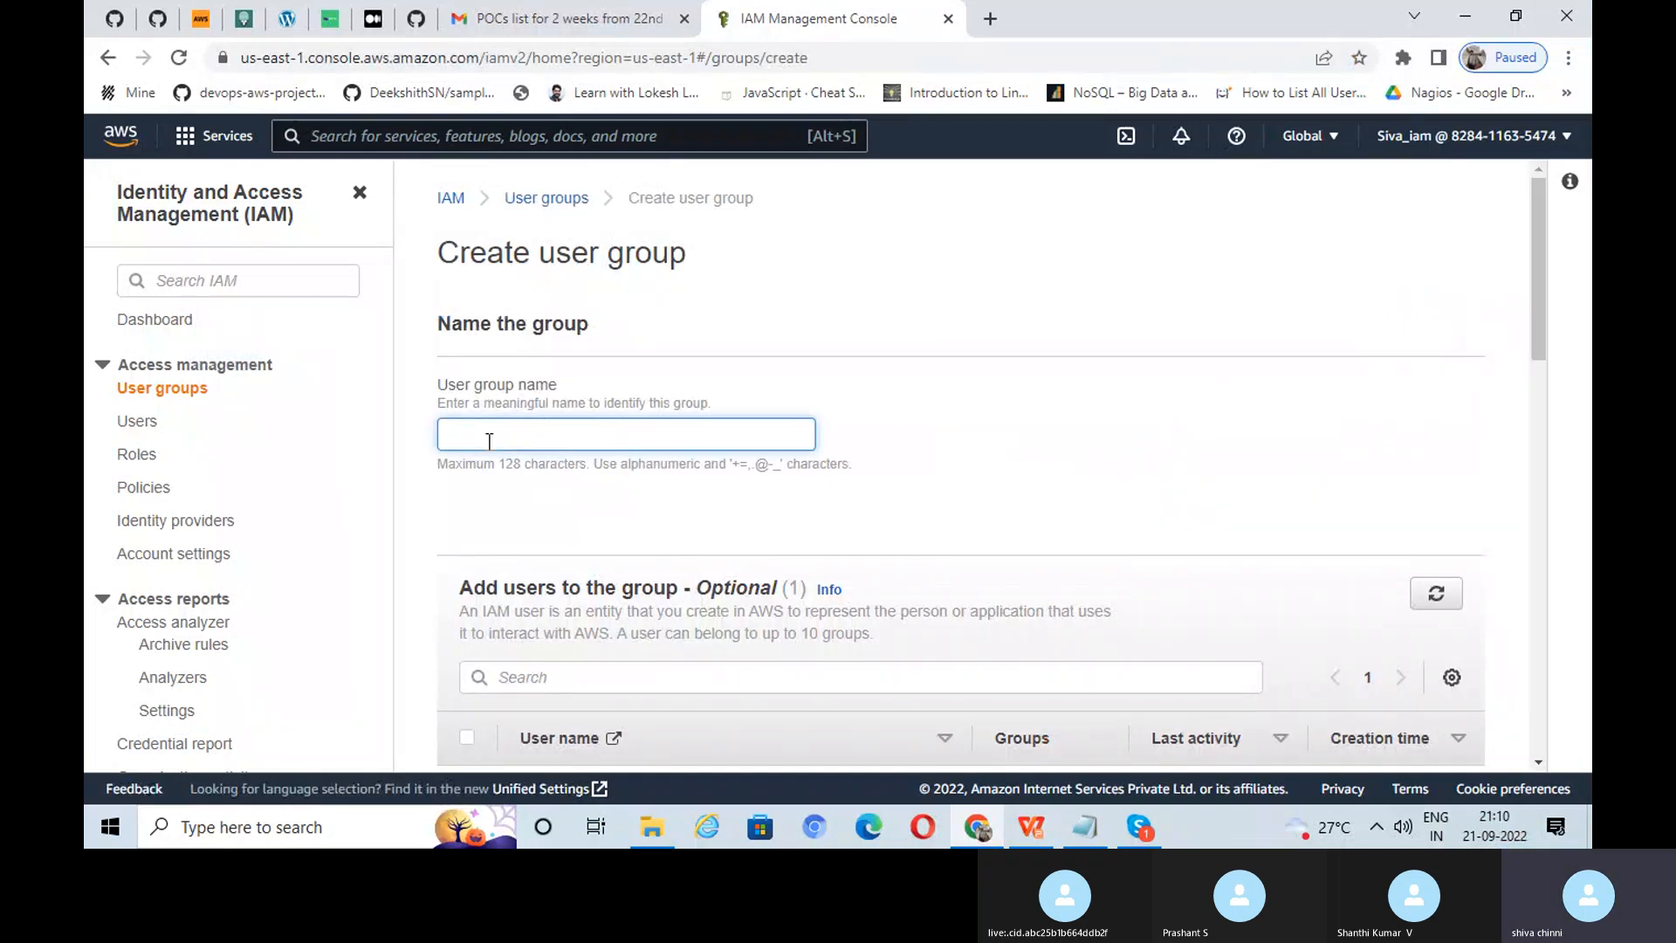
text(develpwe)
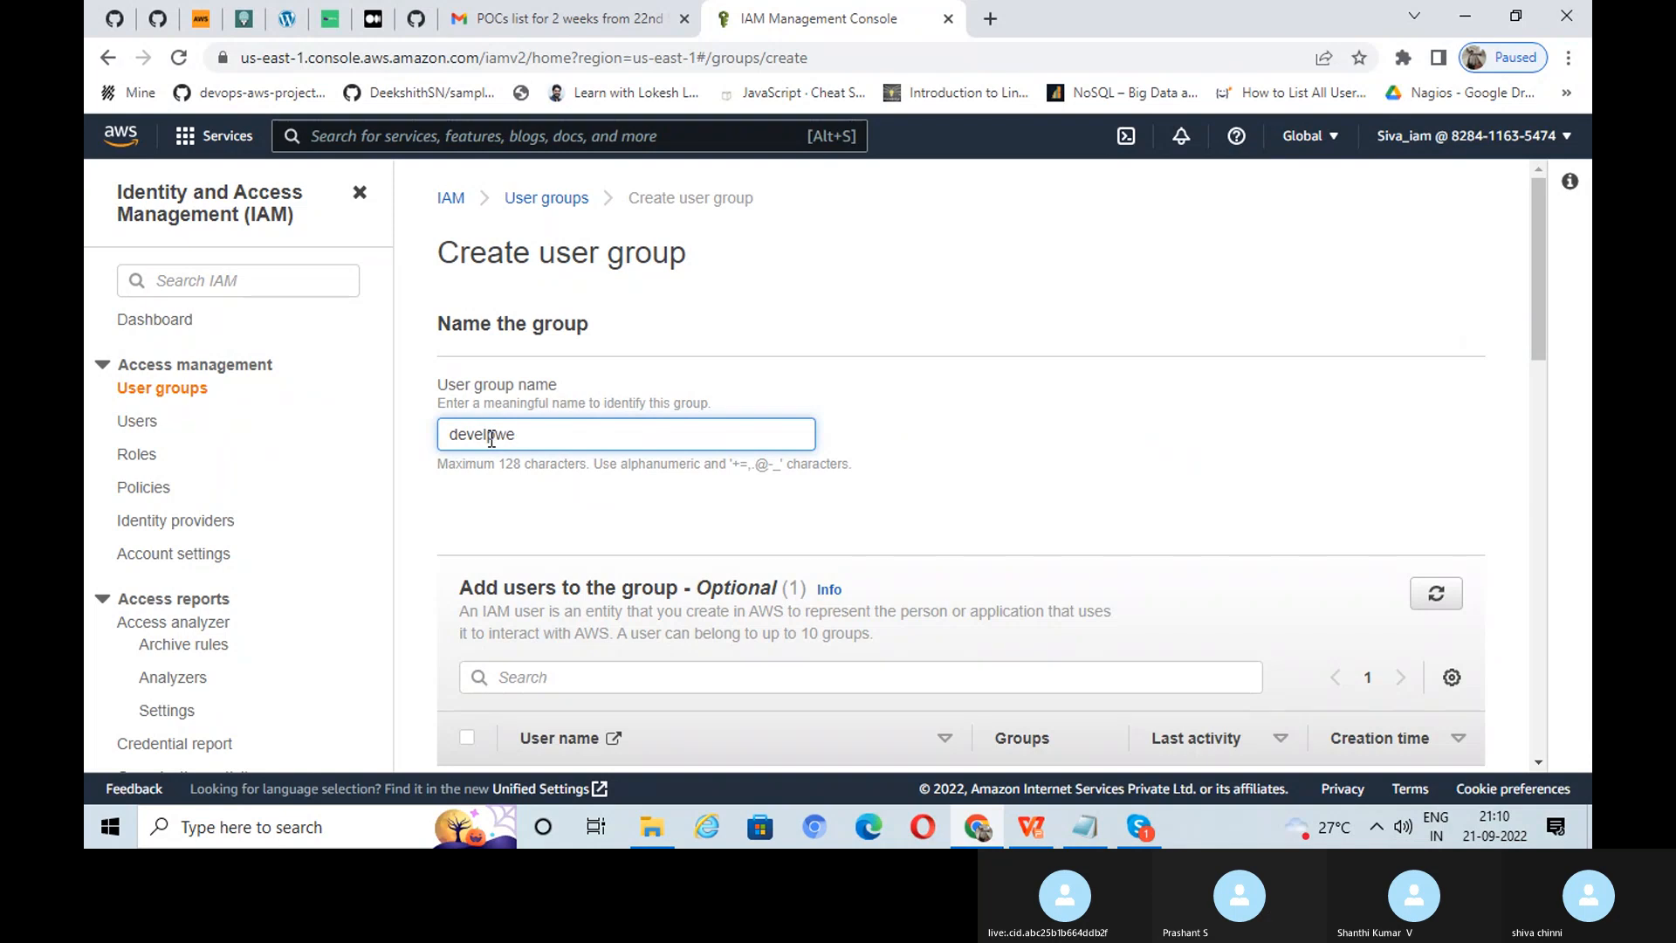
key(BackSpace)
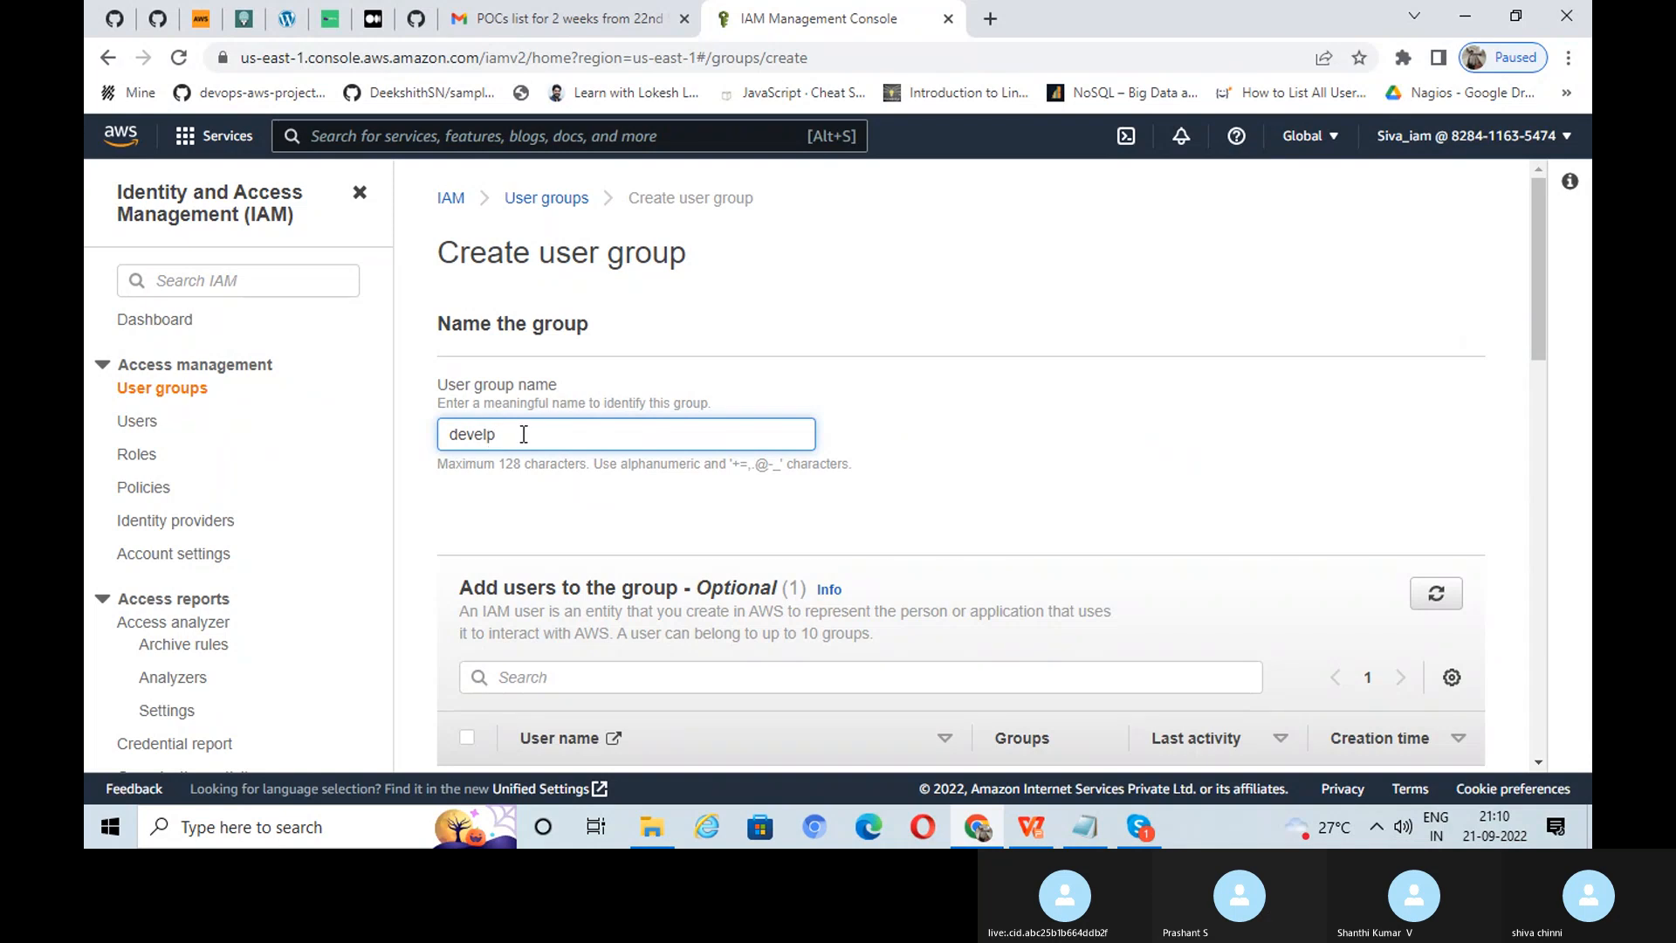
key(BackSpace)
scroll(1395, 427, down, 4)
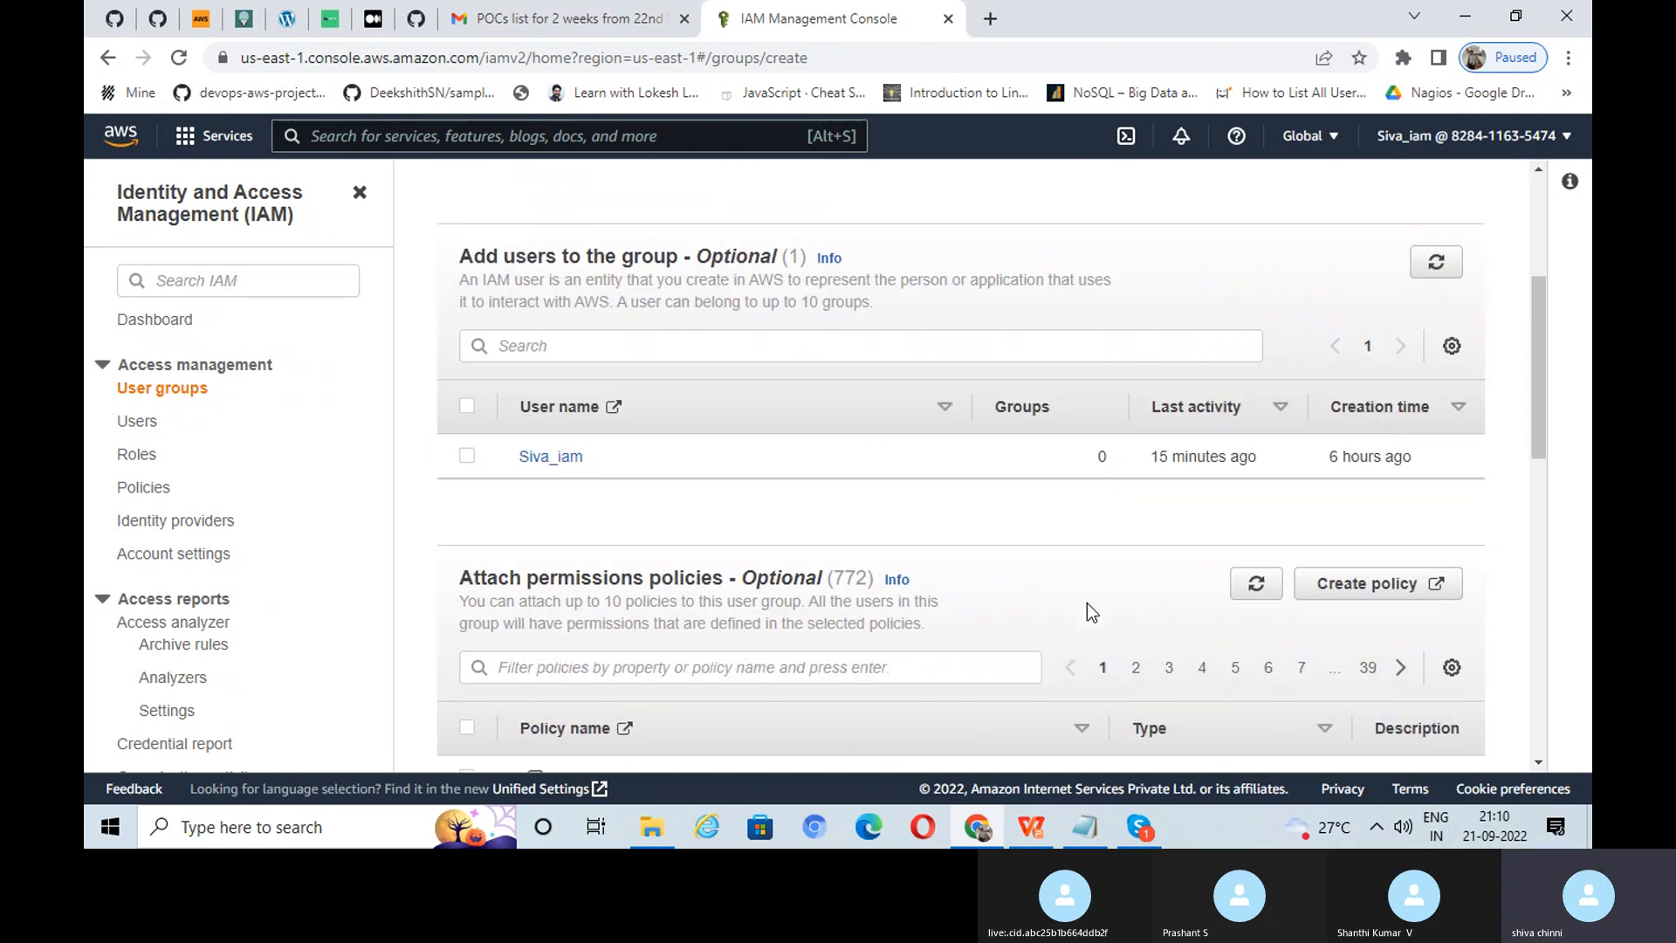
click(1033, 828)
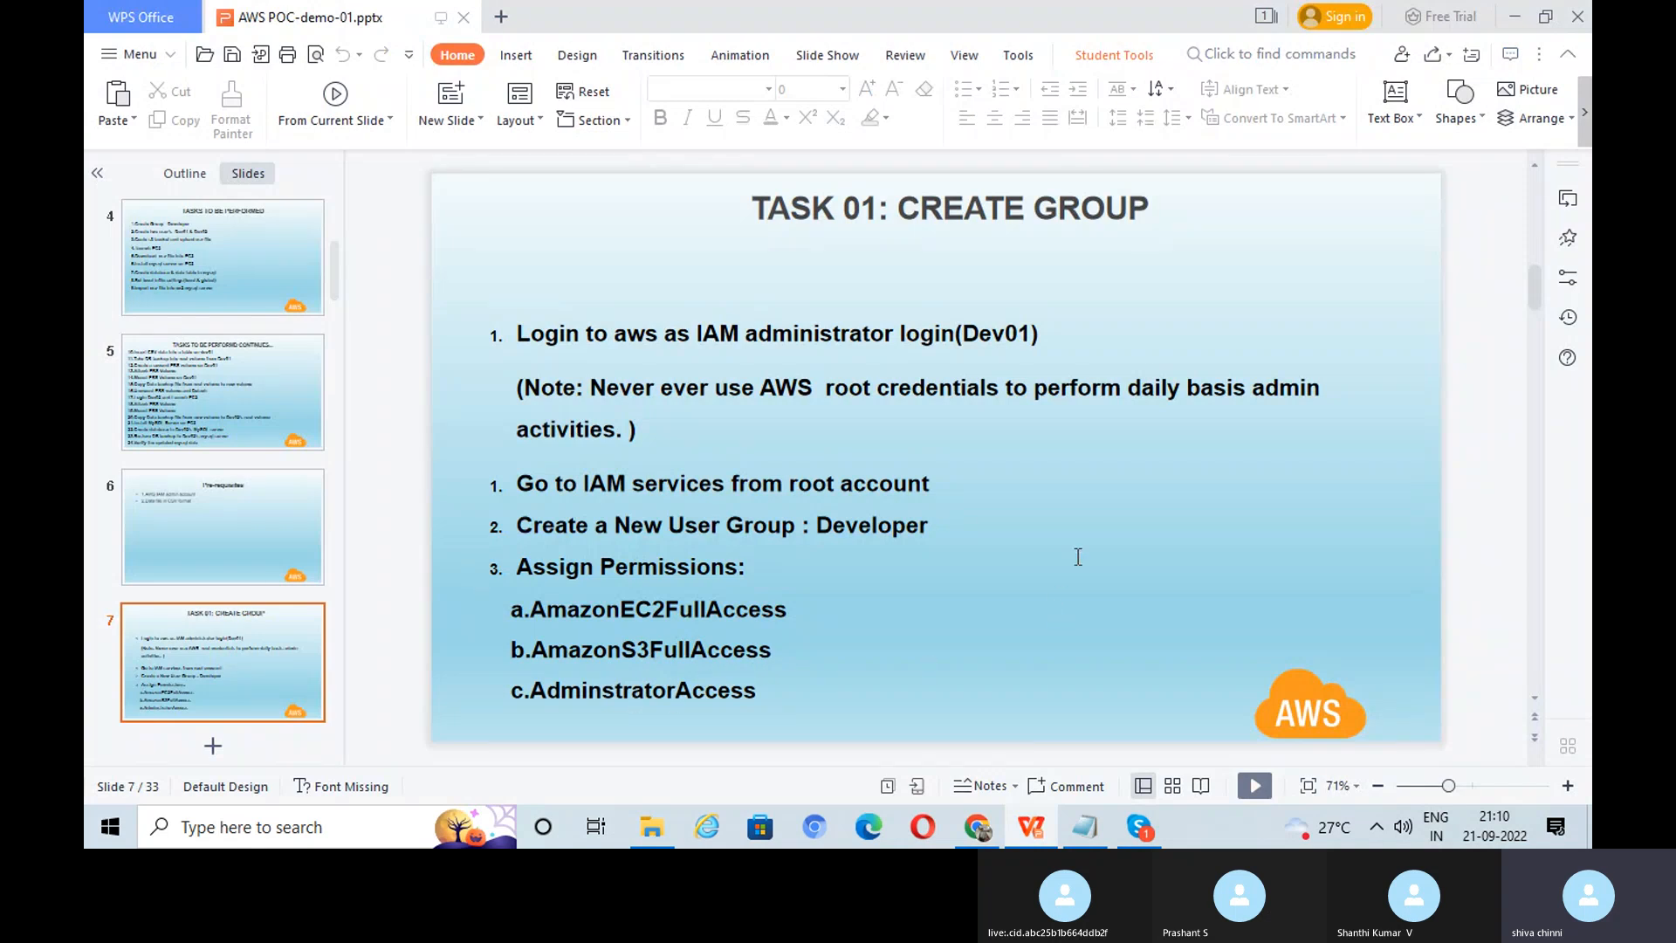
click(642, 428)
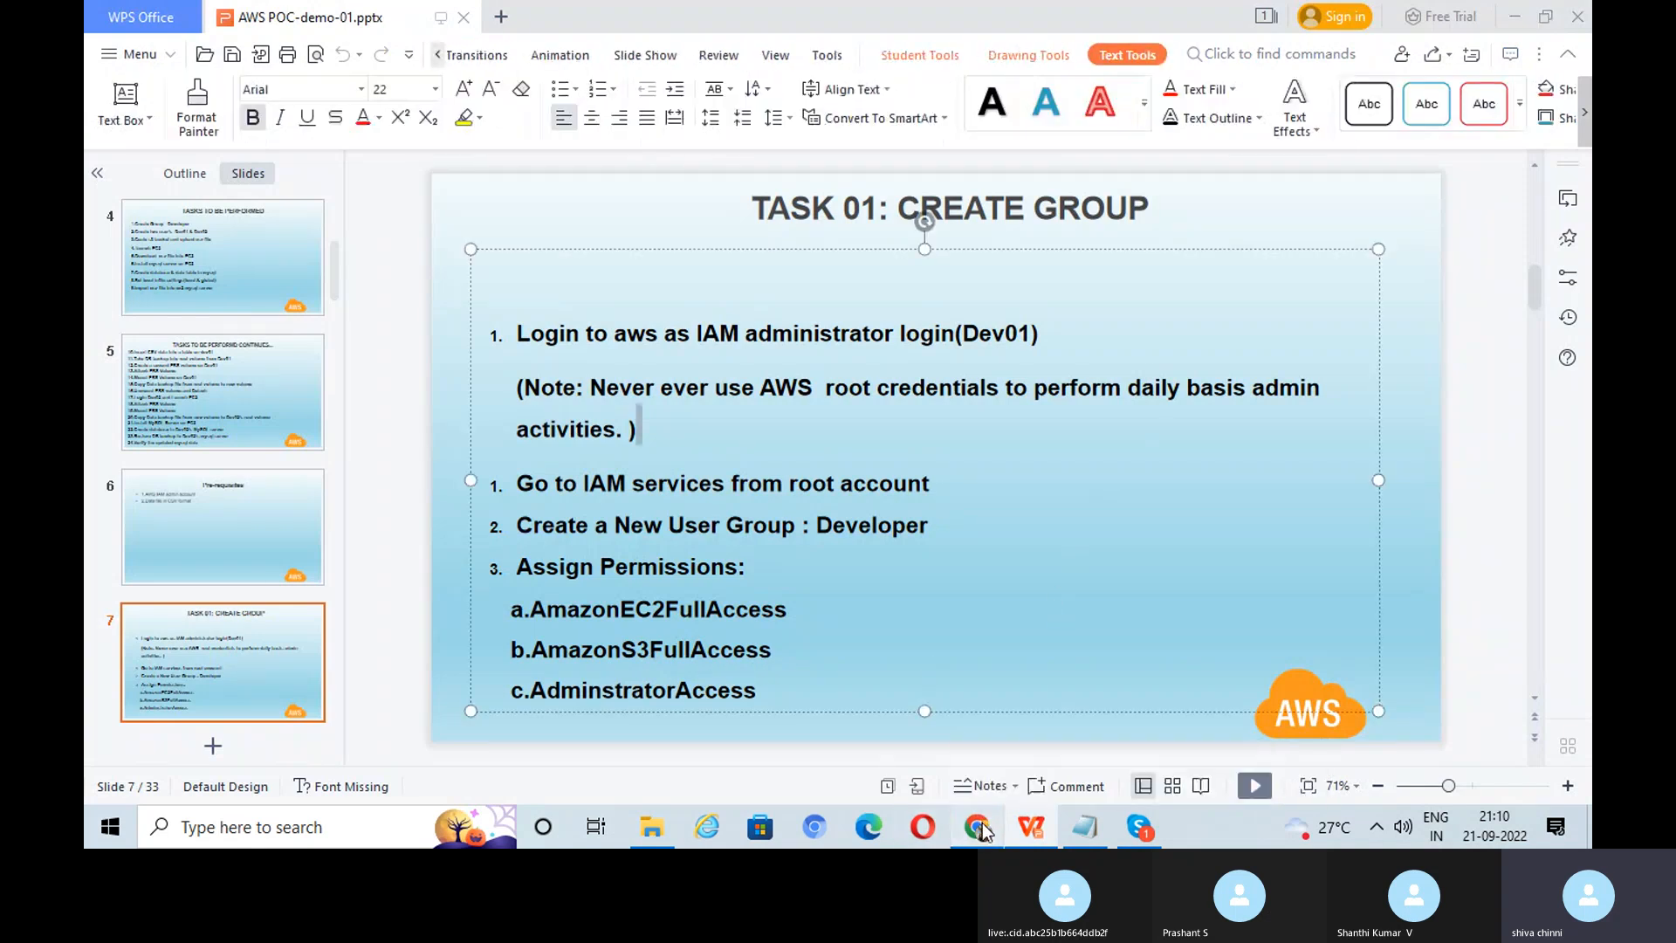
Step: Back on the create-group page, tick AmazonS3FullAccess using the s3full policy filter
click(978, 826)
scroll(1056, 604, down, 5)
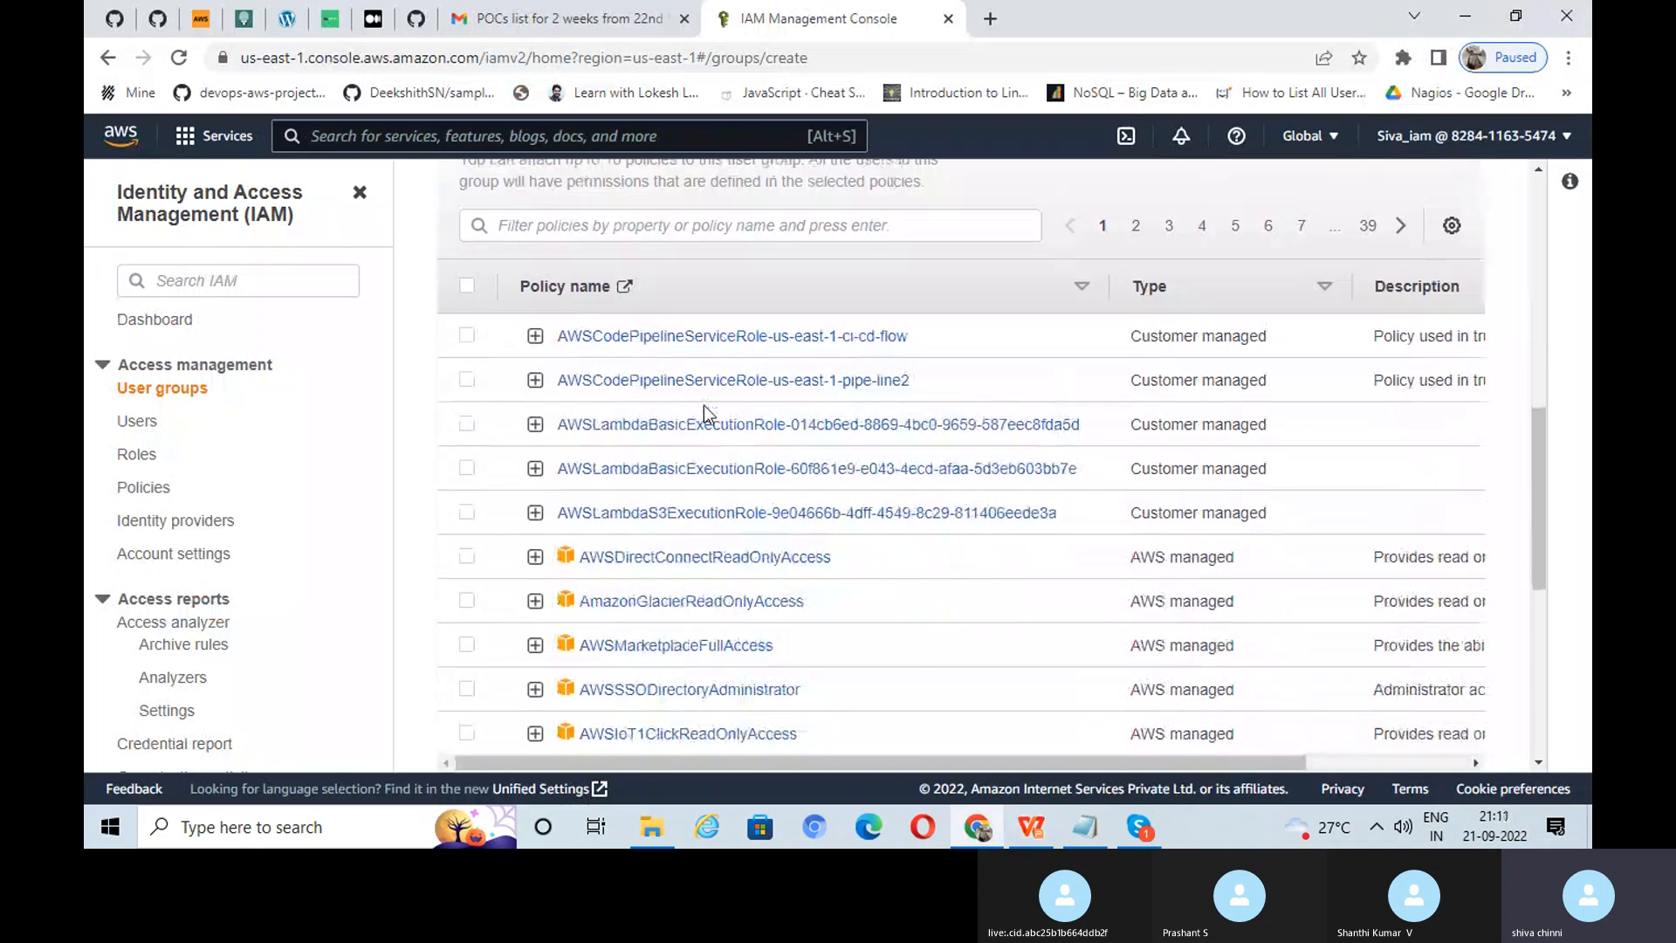
click(573, 224)
text(s3)
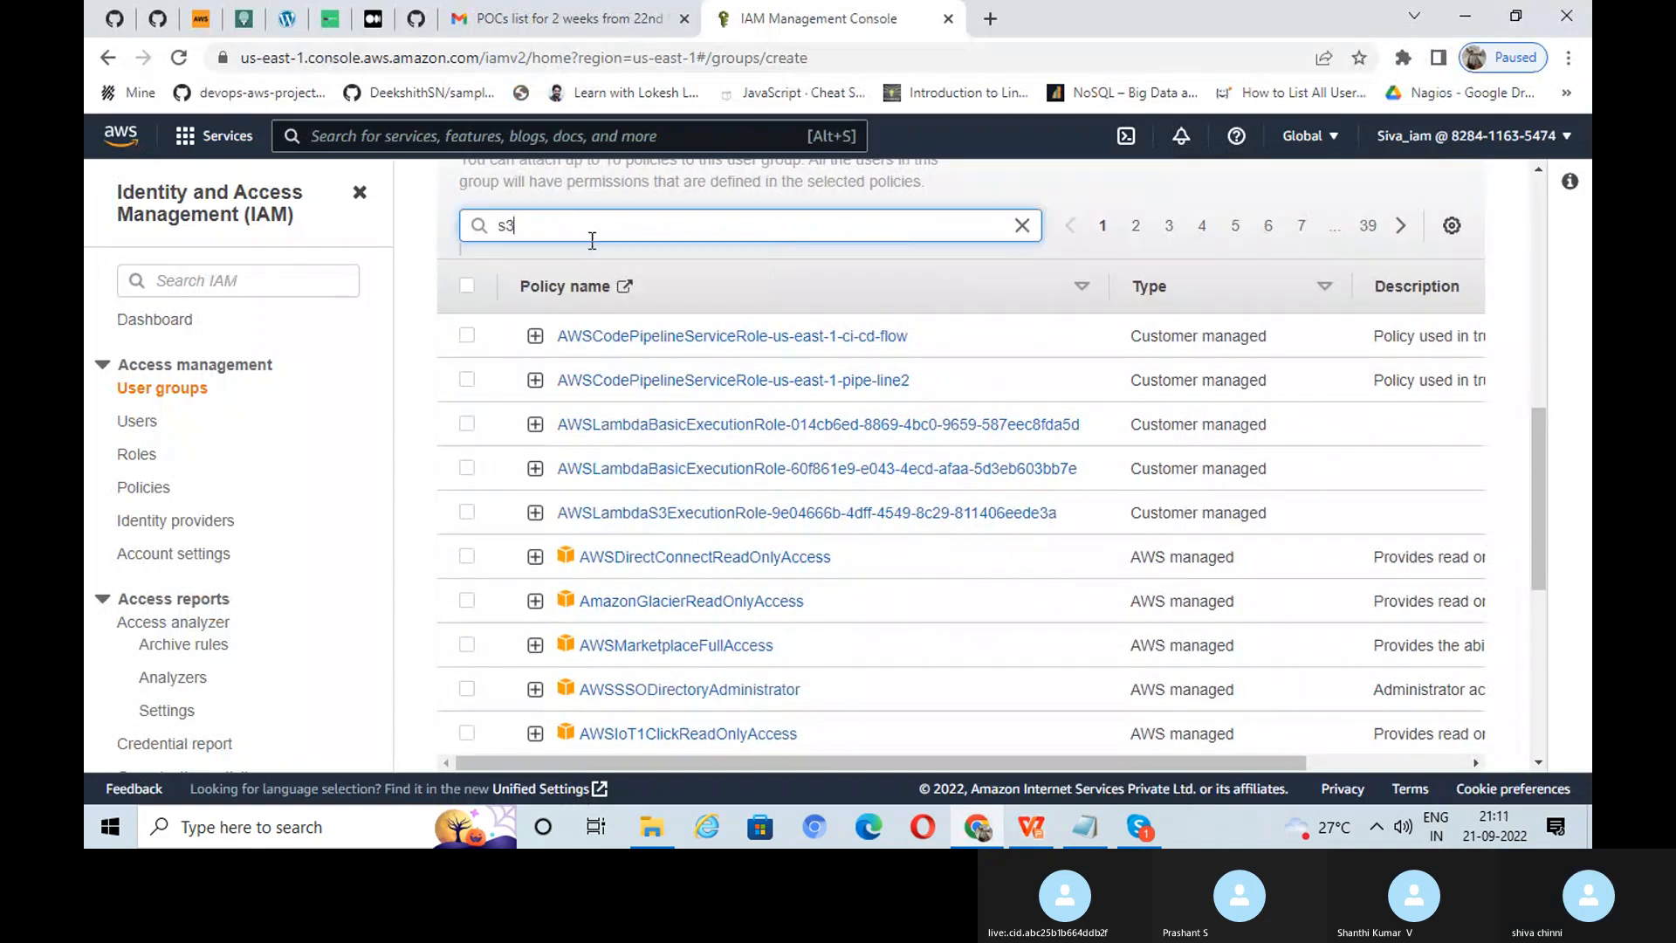
text(full)
key(Return)
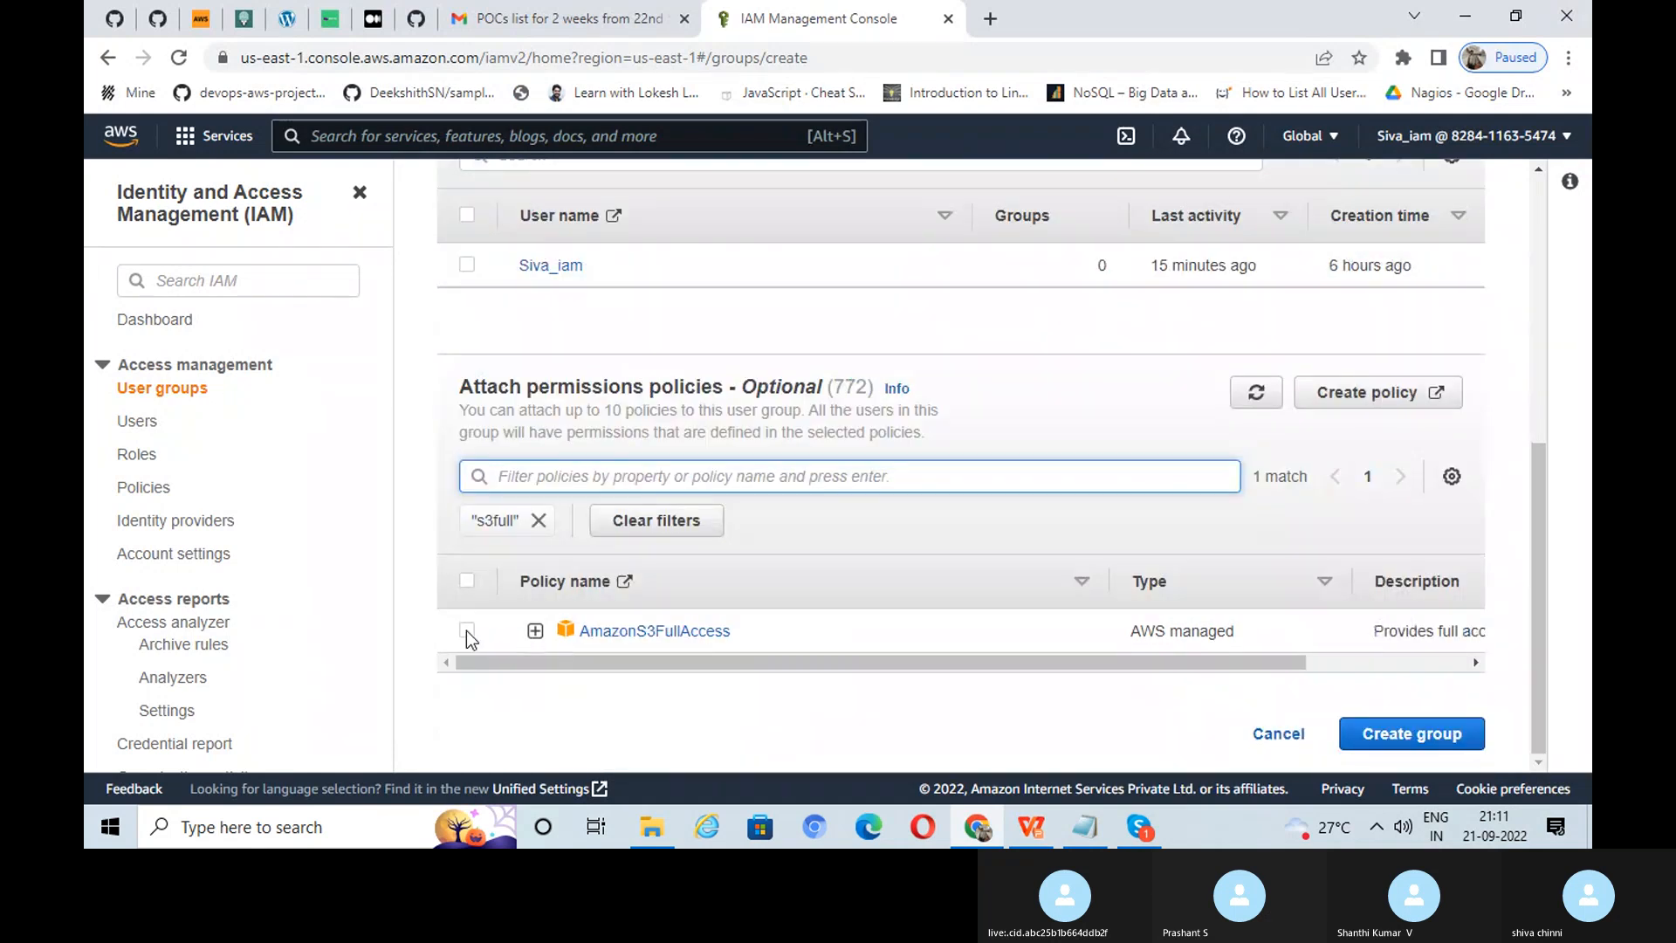
click(468, 635)
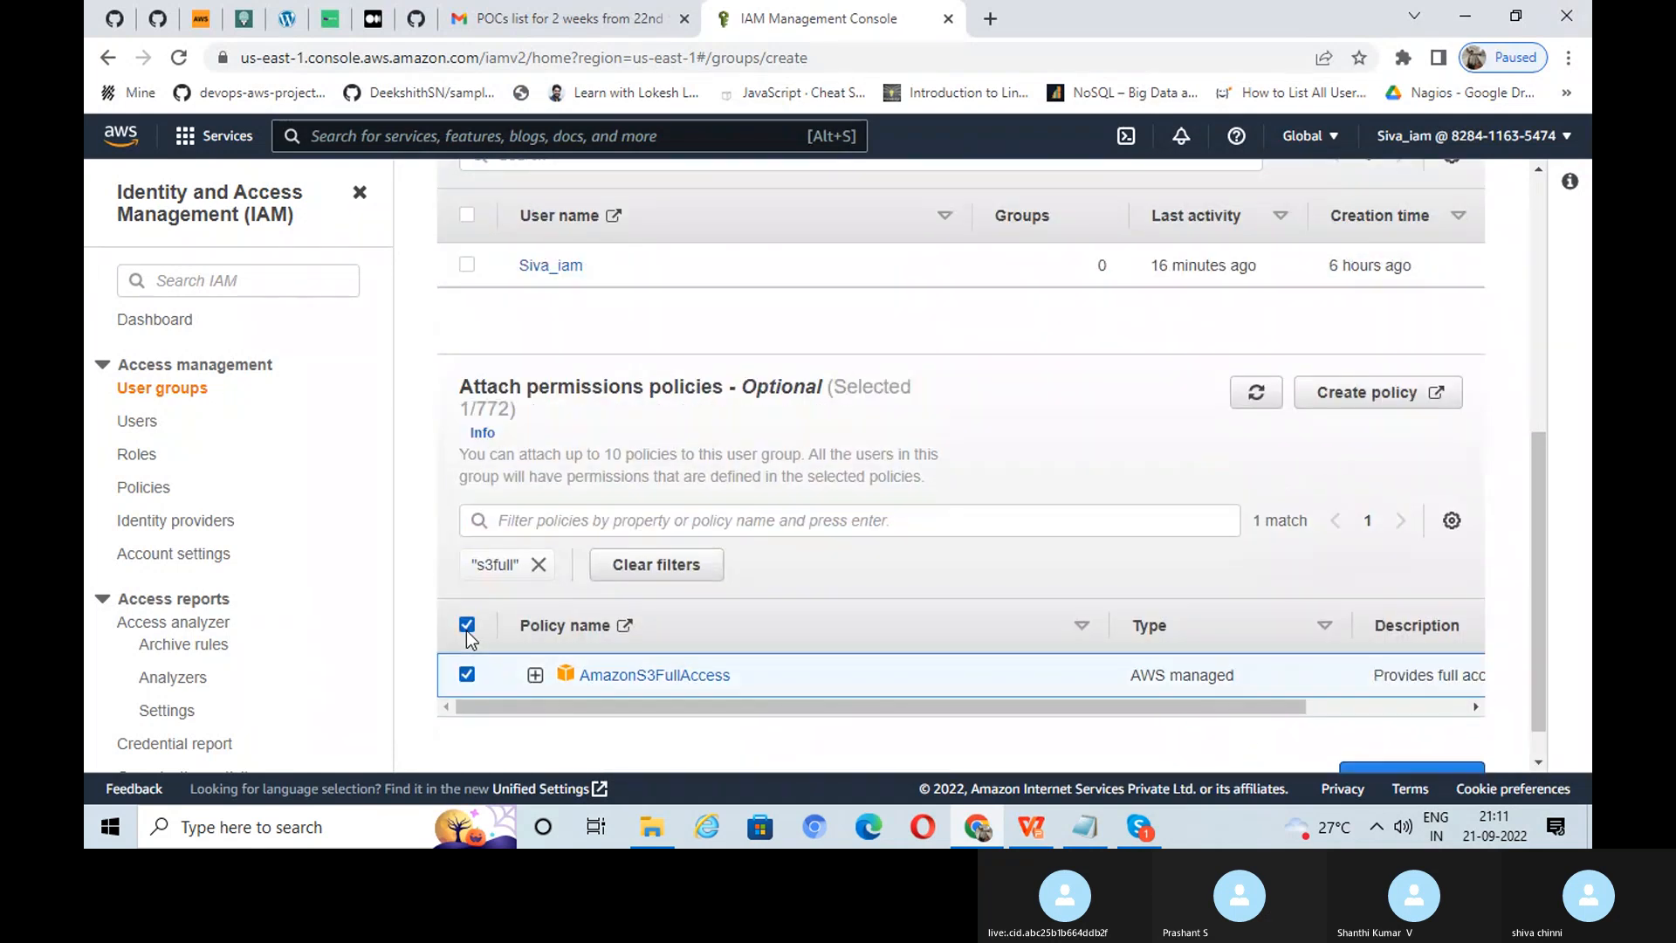
click(539, 563)
Step: Also select AmazonEC2FullAccess by filtering policies for 'ec2full'
click(547, 522)
text(ec)
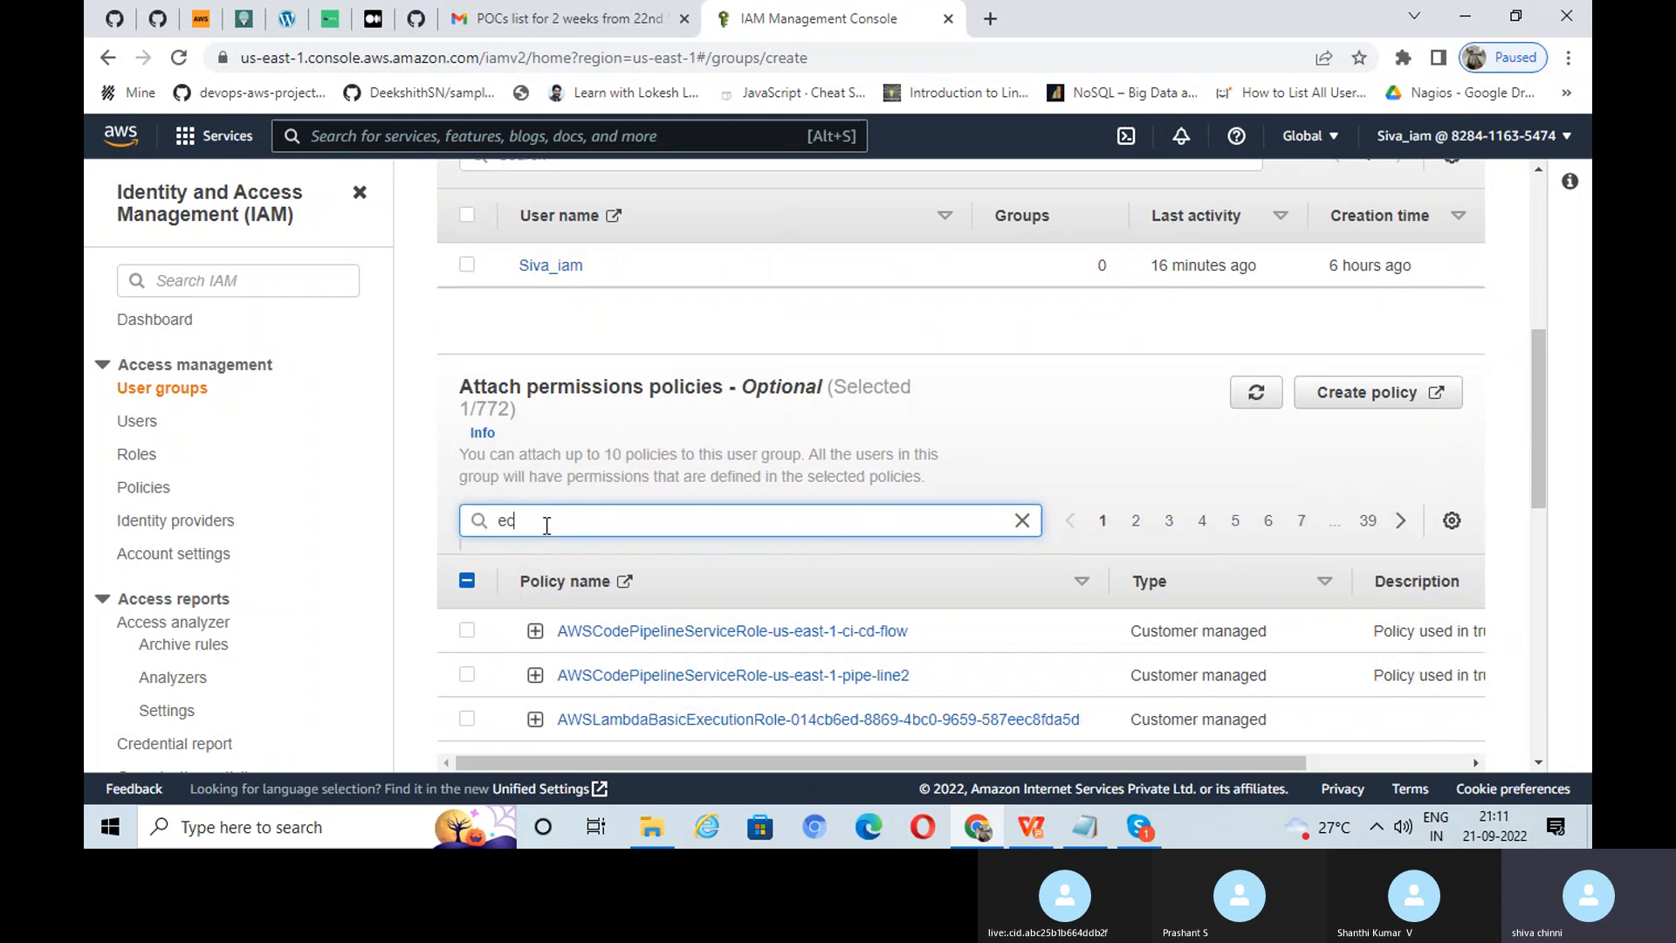
text(2full)
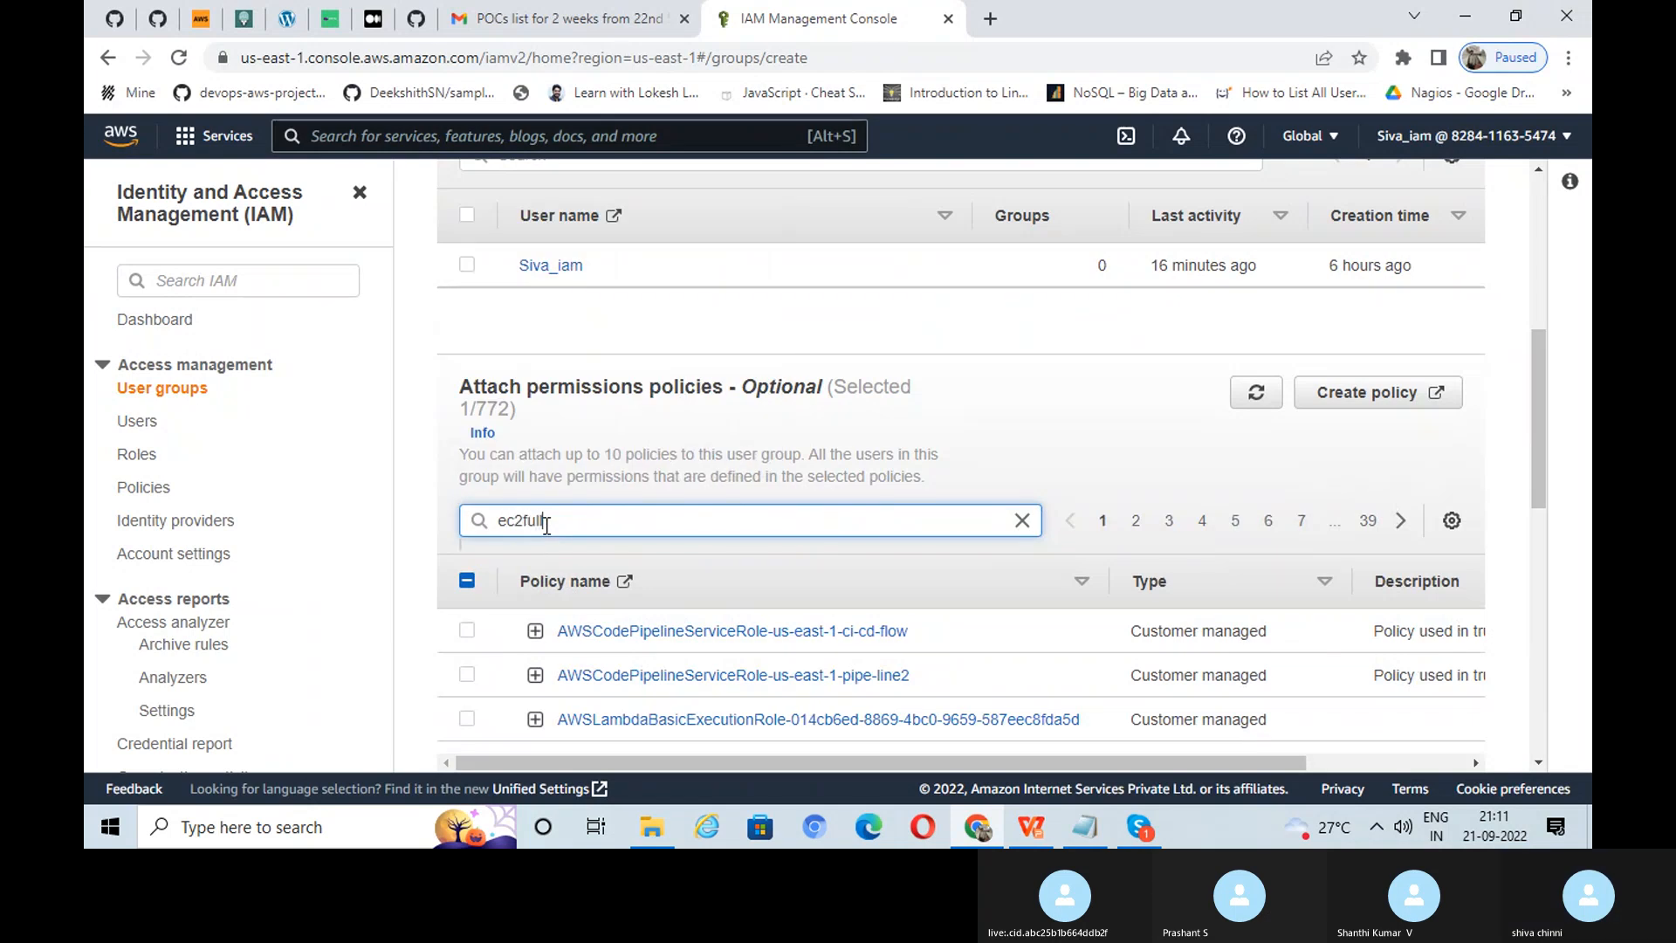
key(Return)
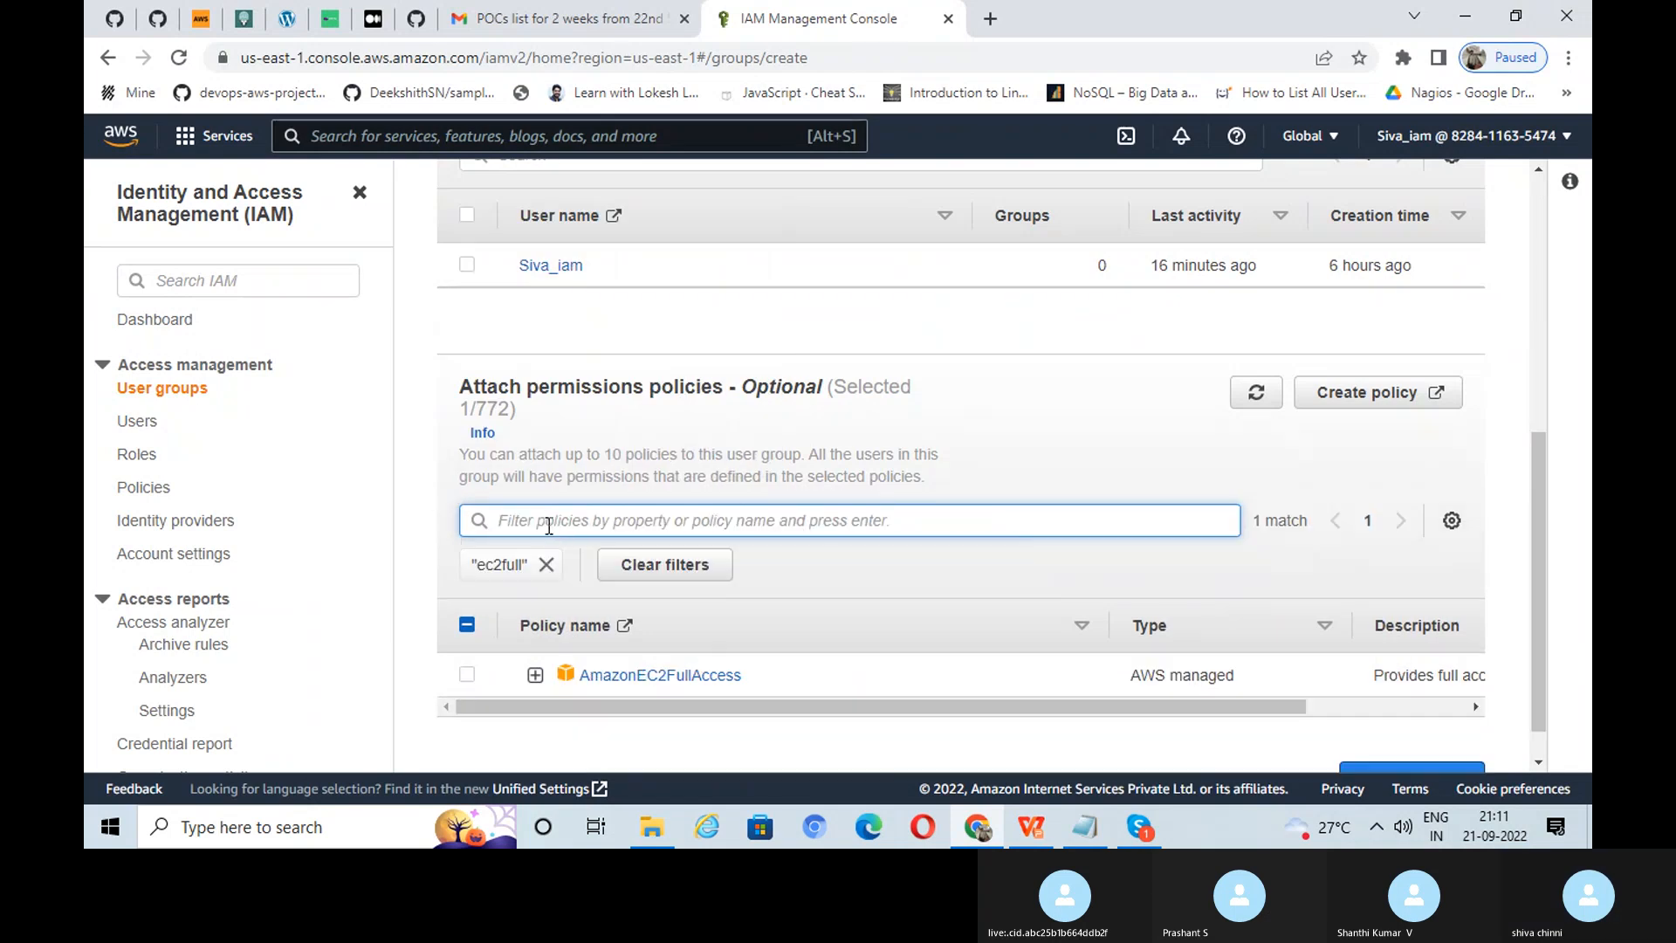
click(468, 675)
click(547, 564)
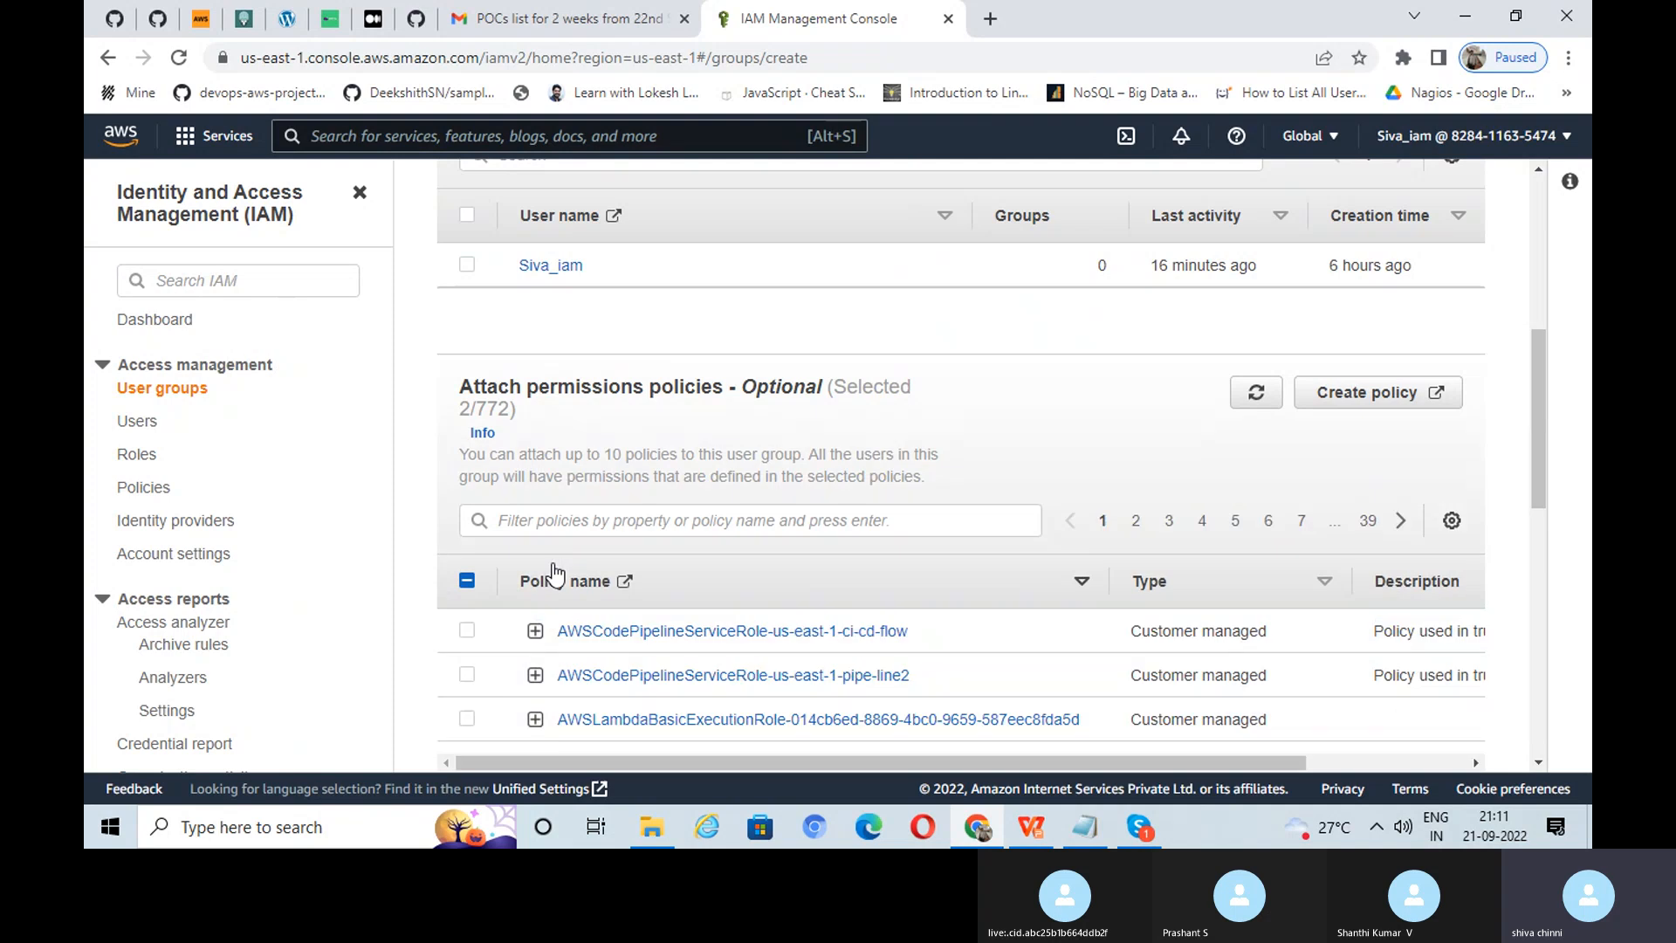
Step: Select AdministratorAccess via the 'administ' filter and create the group
click(553, 522)
text(ad)
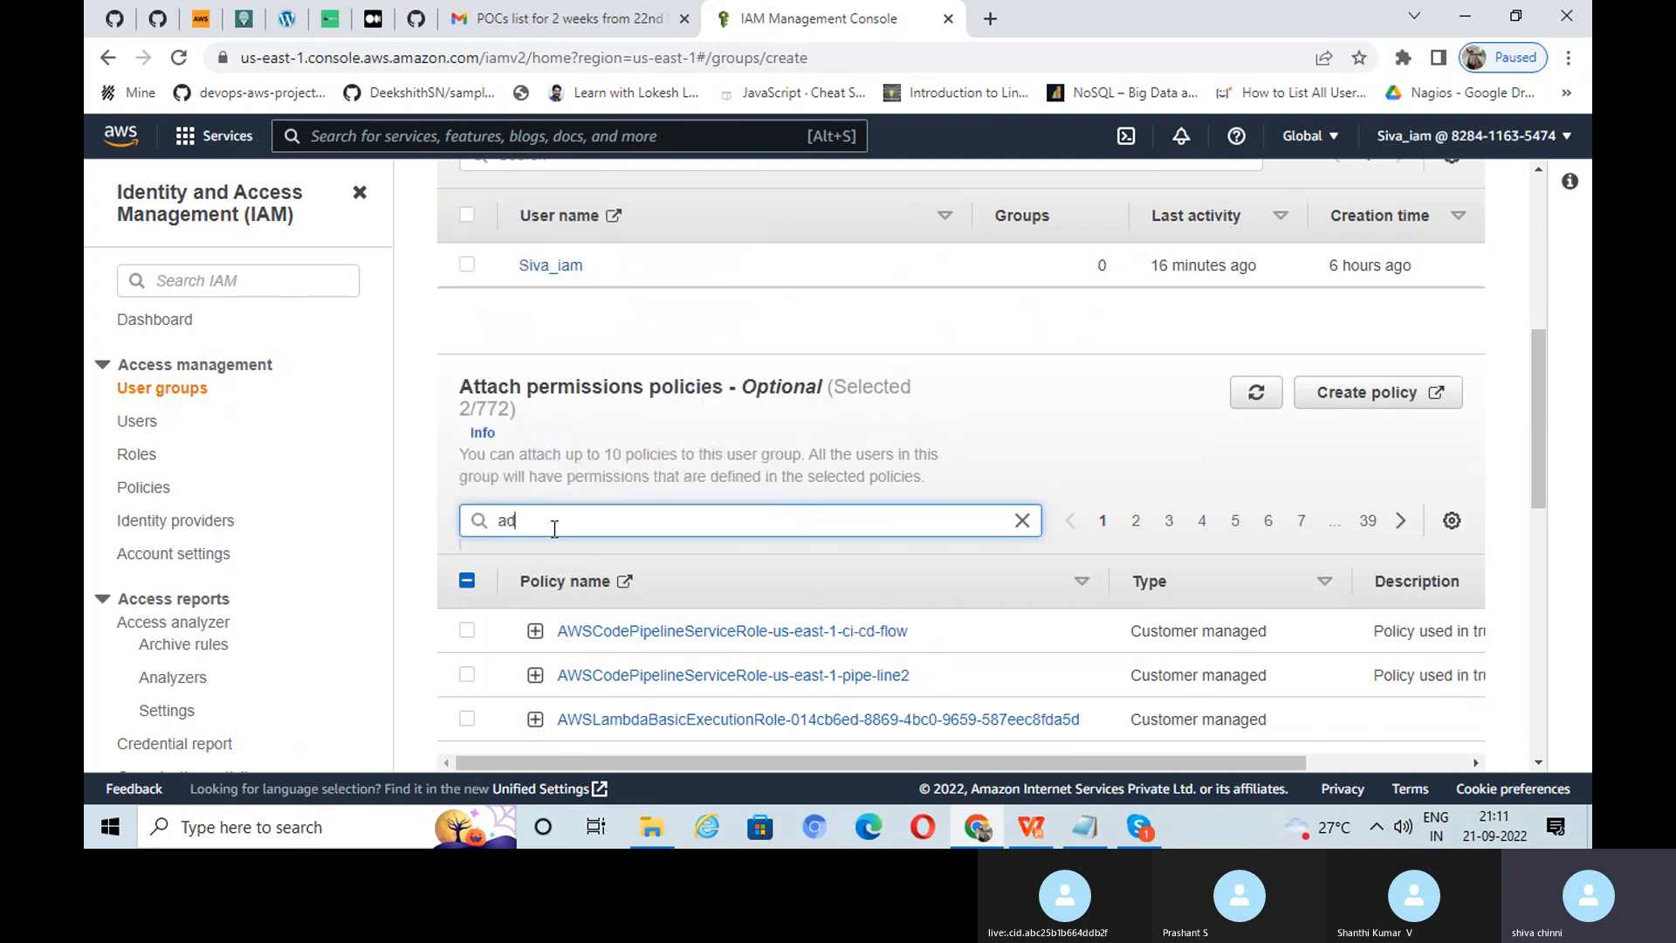
text(minis)
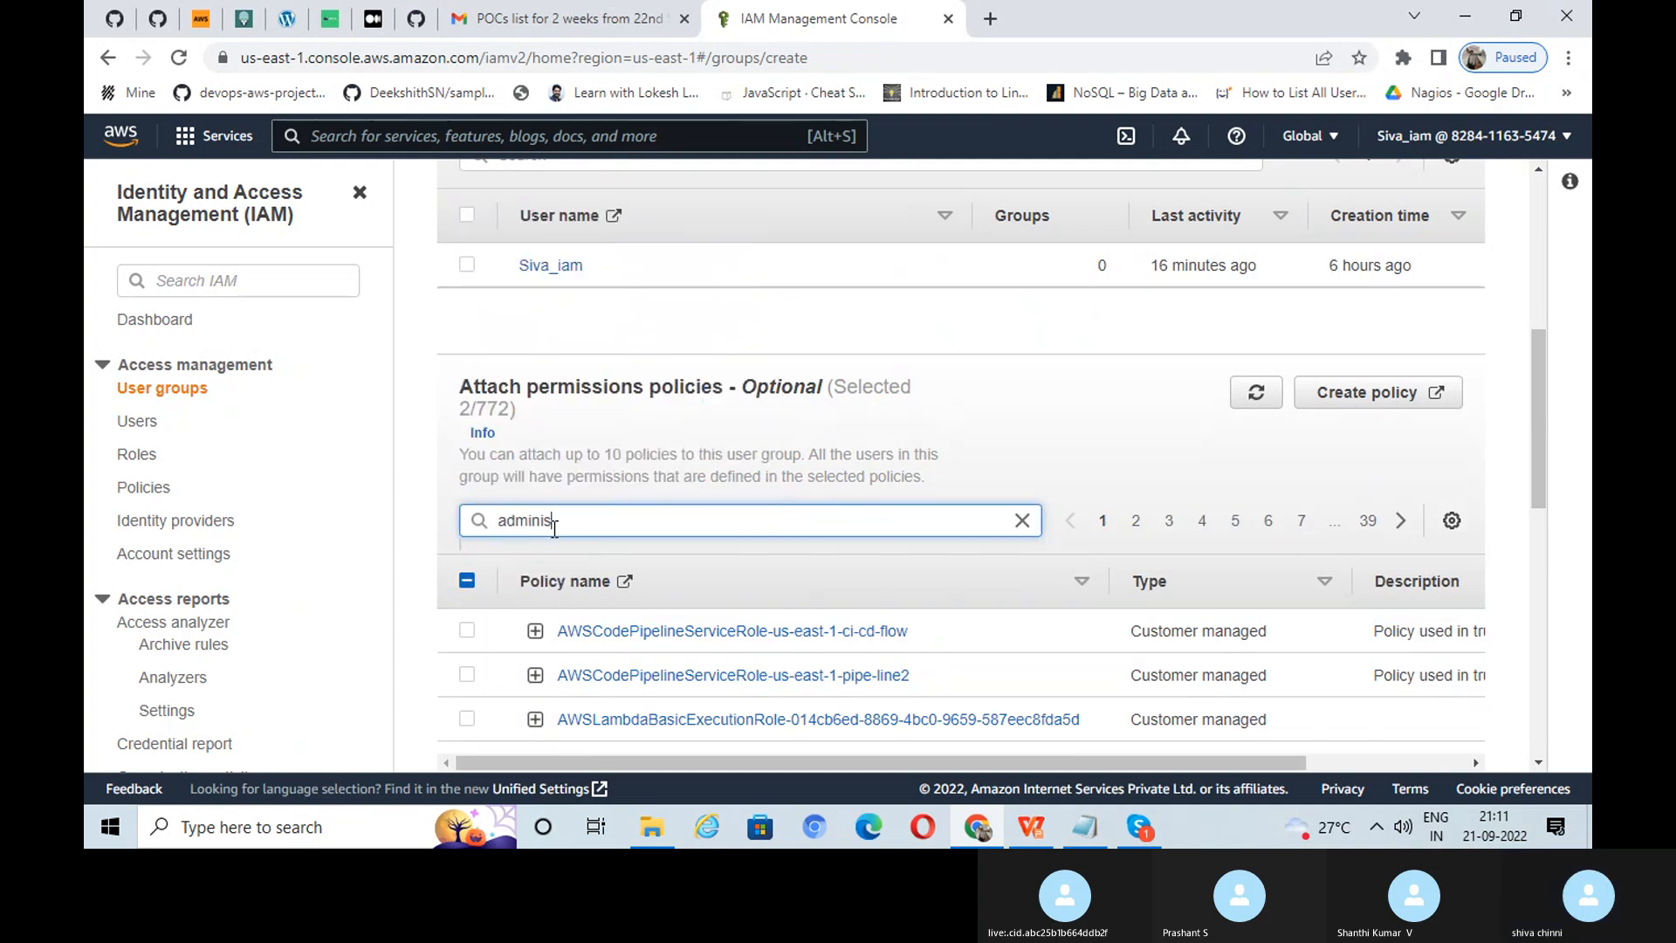
text(t)
key(Return)
scroll(722, 576, down, 2)
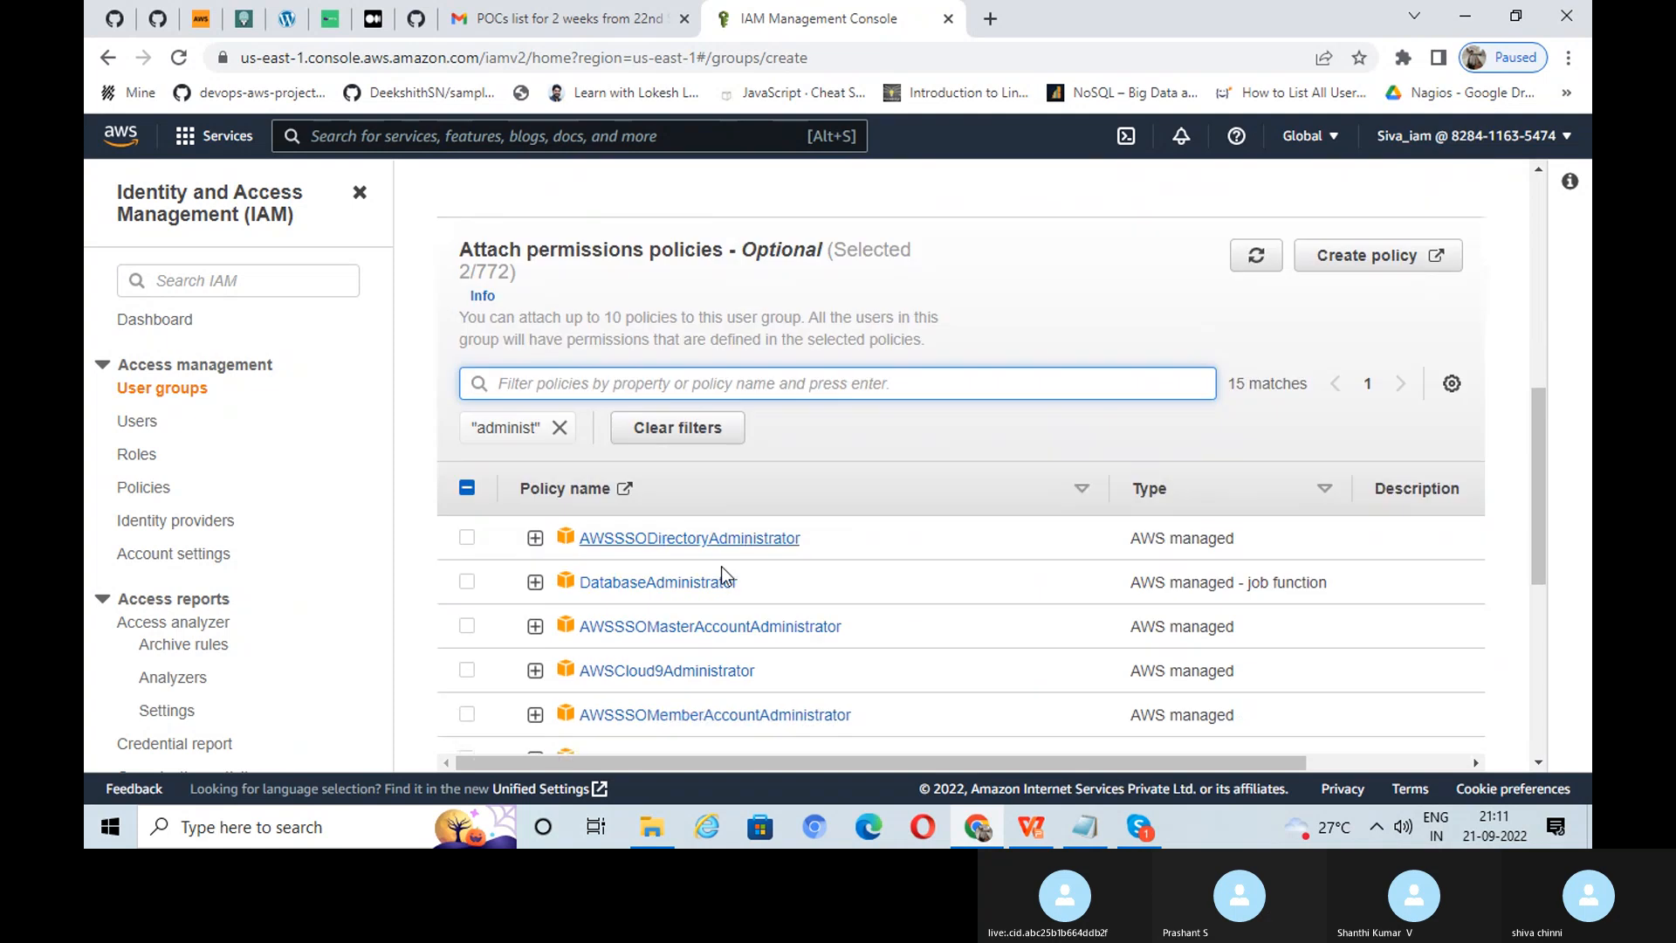
scroll(733, 576, down, 3)
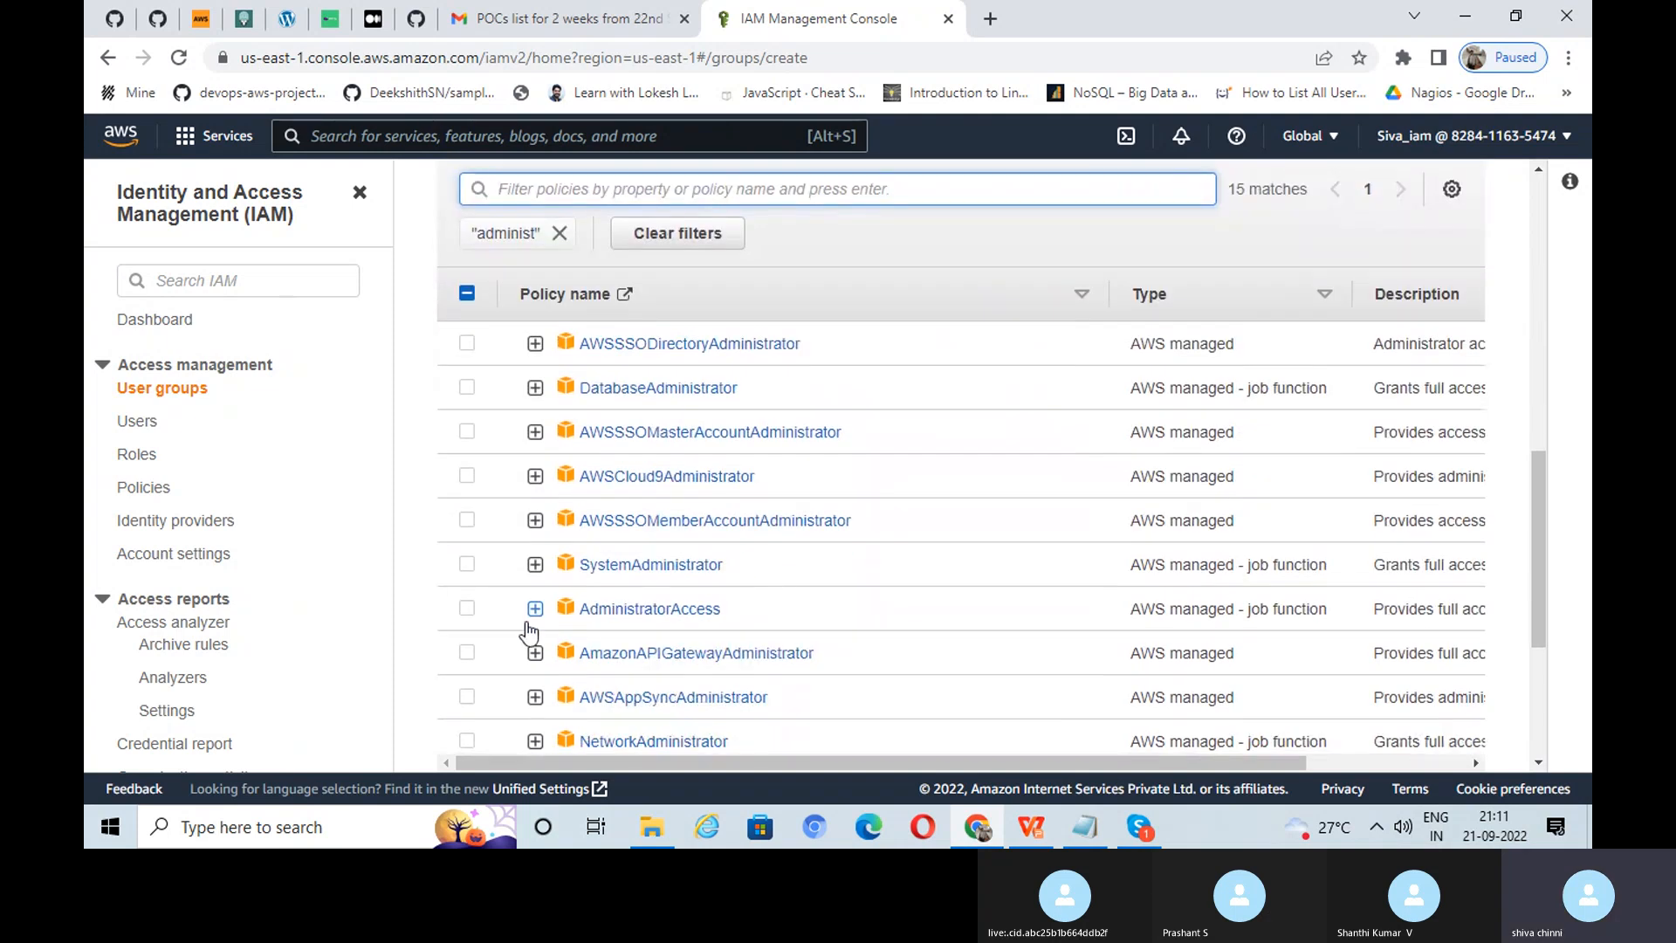
click(467, 612)
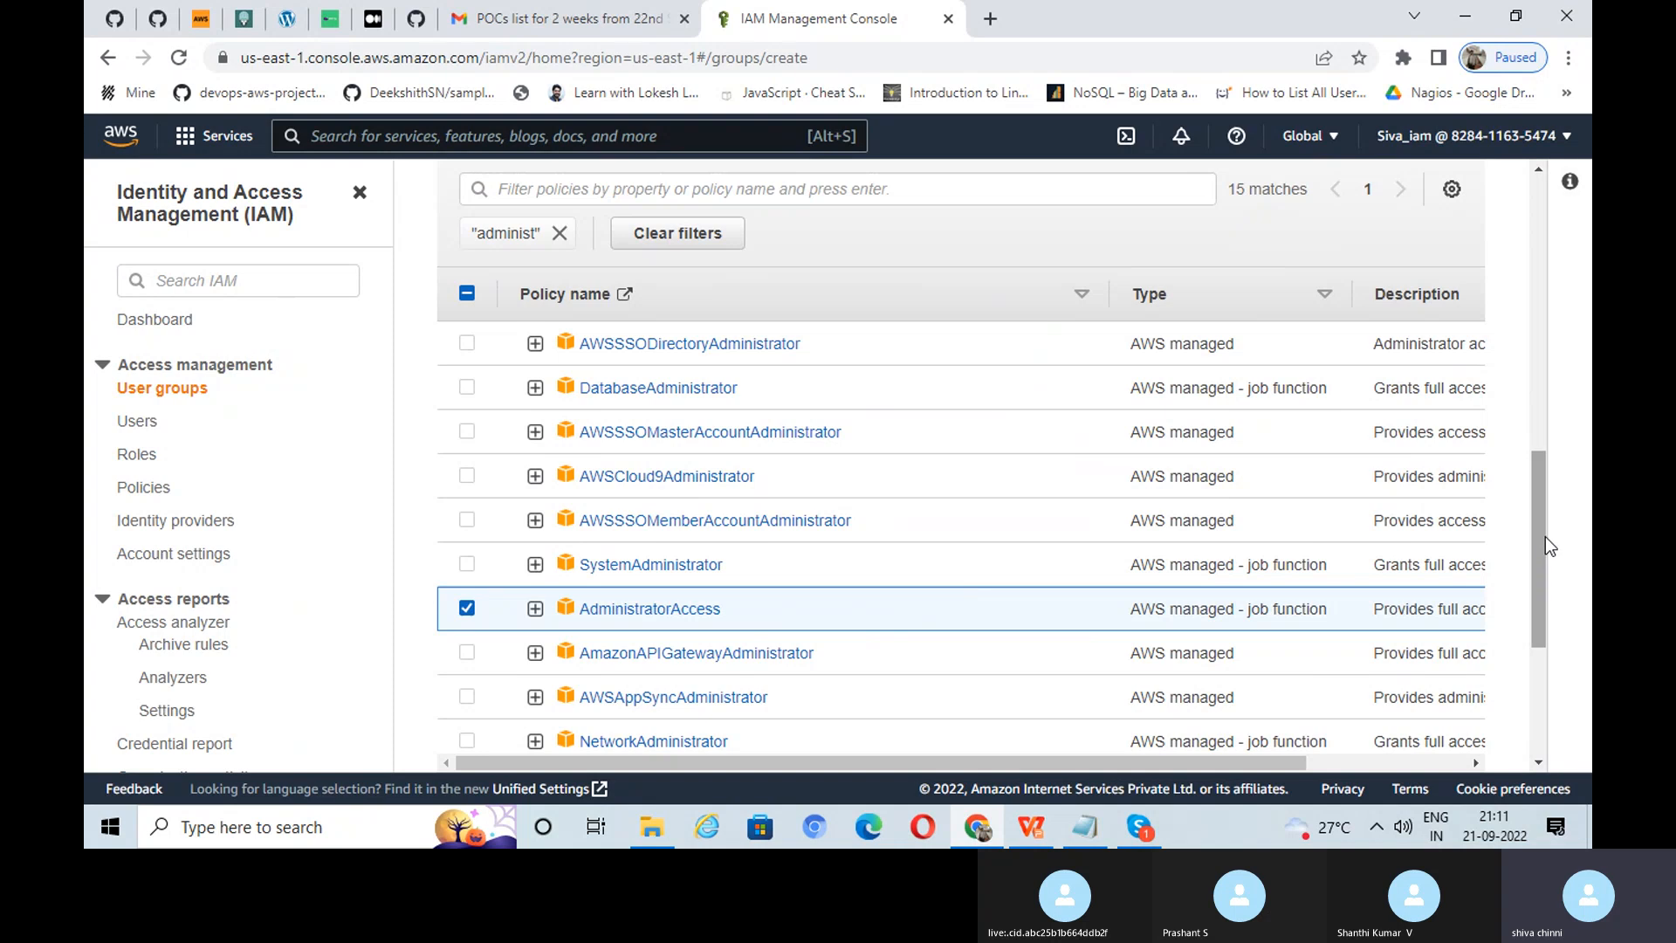
drag(1545, 536, 1545, 640)
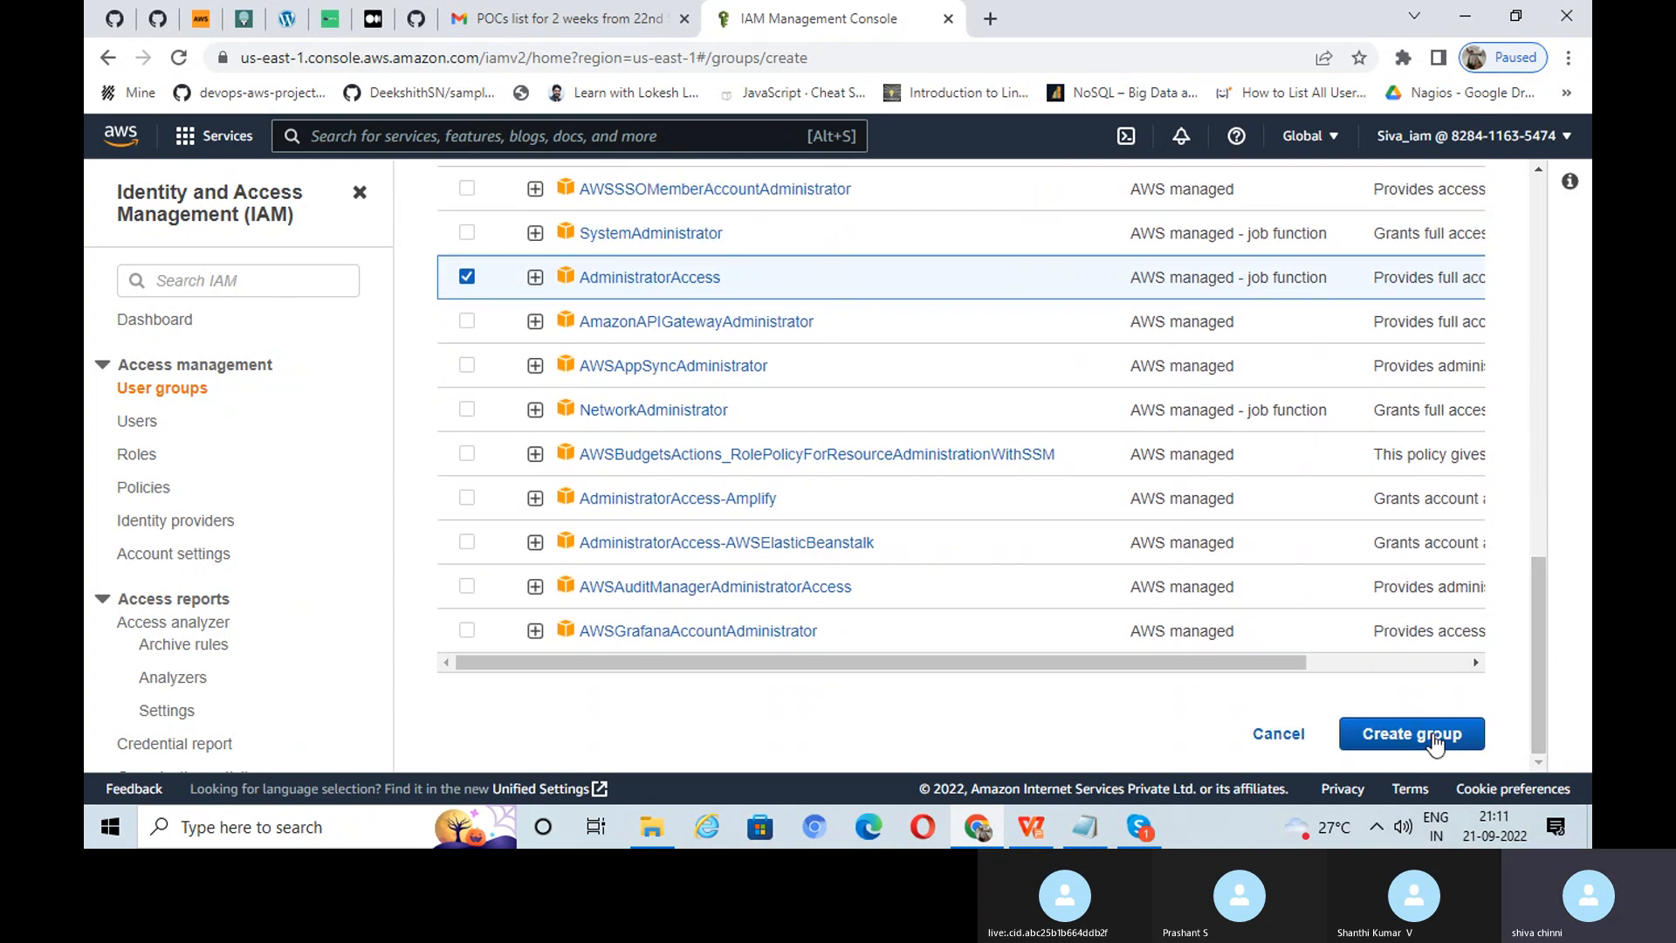
click(1432, 735)
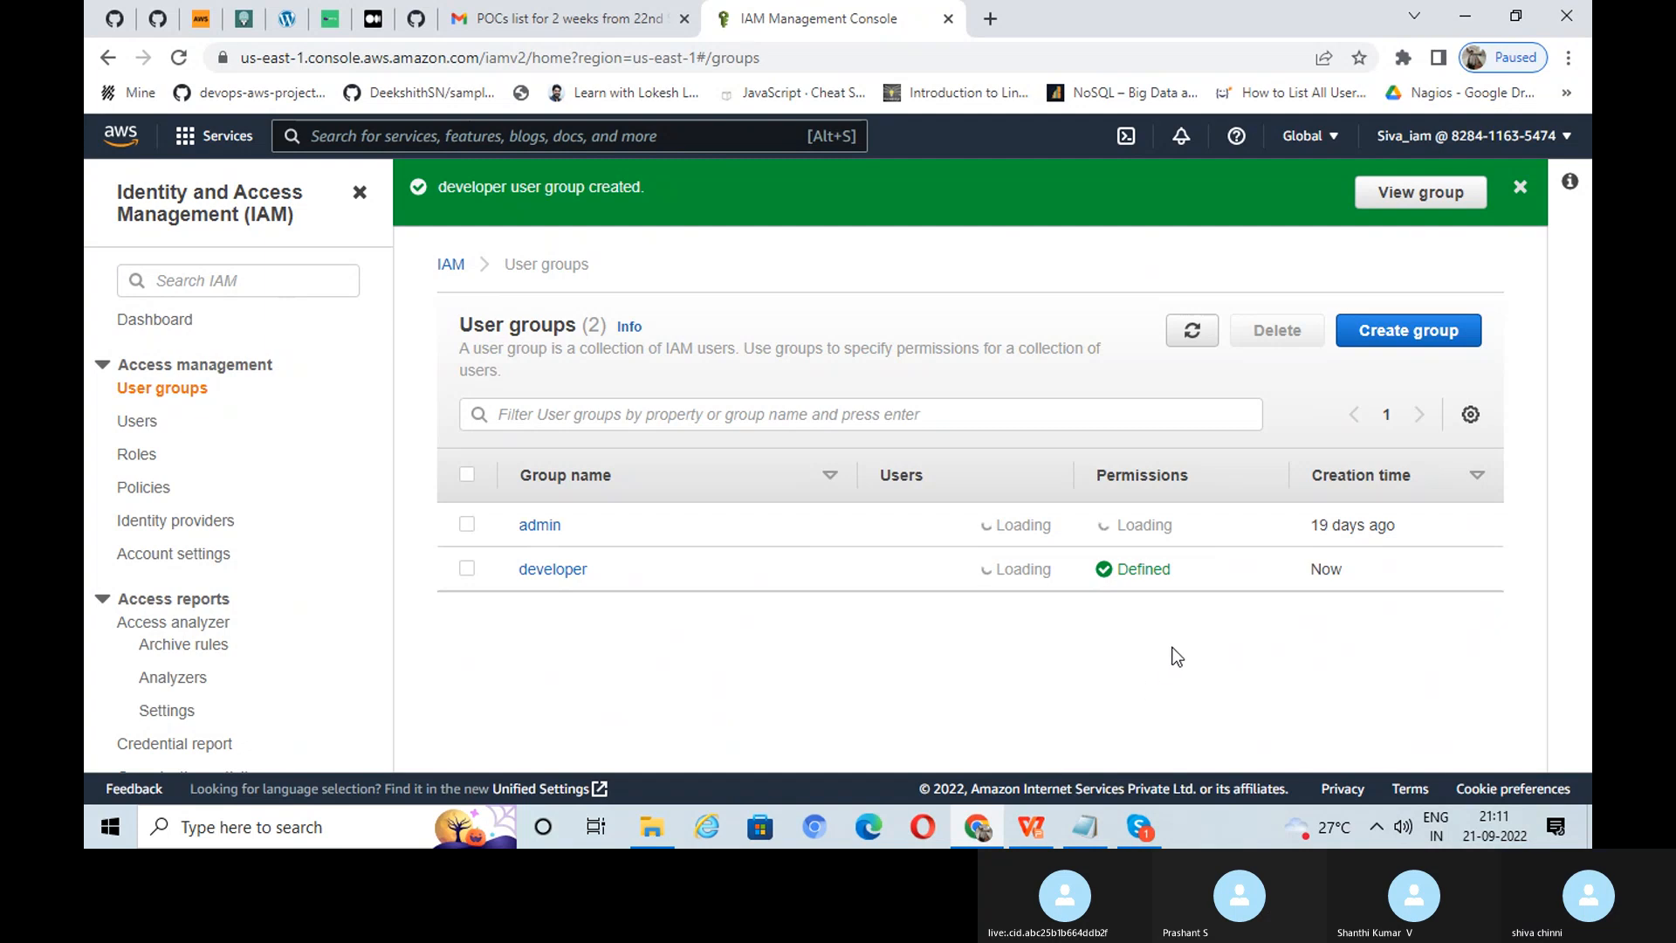
Step: After the developer group is created, switch back to the TASK 01: CREATE GROUP slide
click(980, 823)
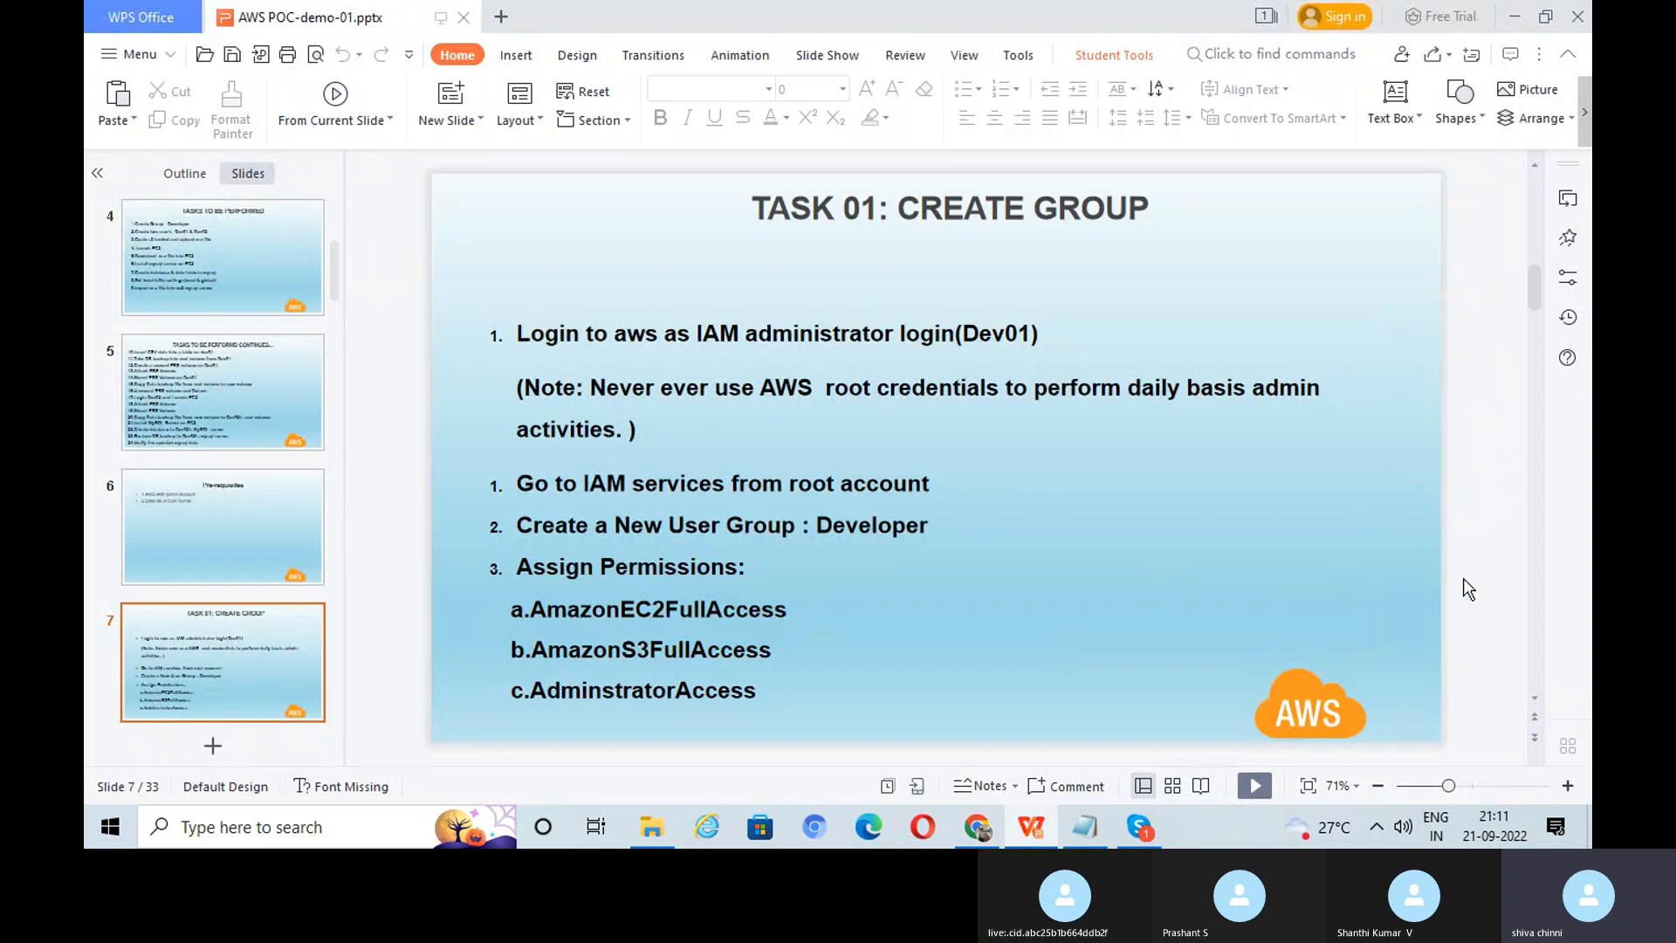
Step: Advance the deck to the TASK 02: CREATE USER slide and return to the IAM console
scroll(1464, 578, down, 1)
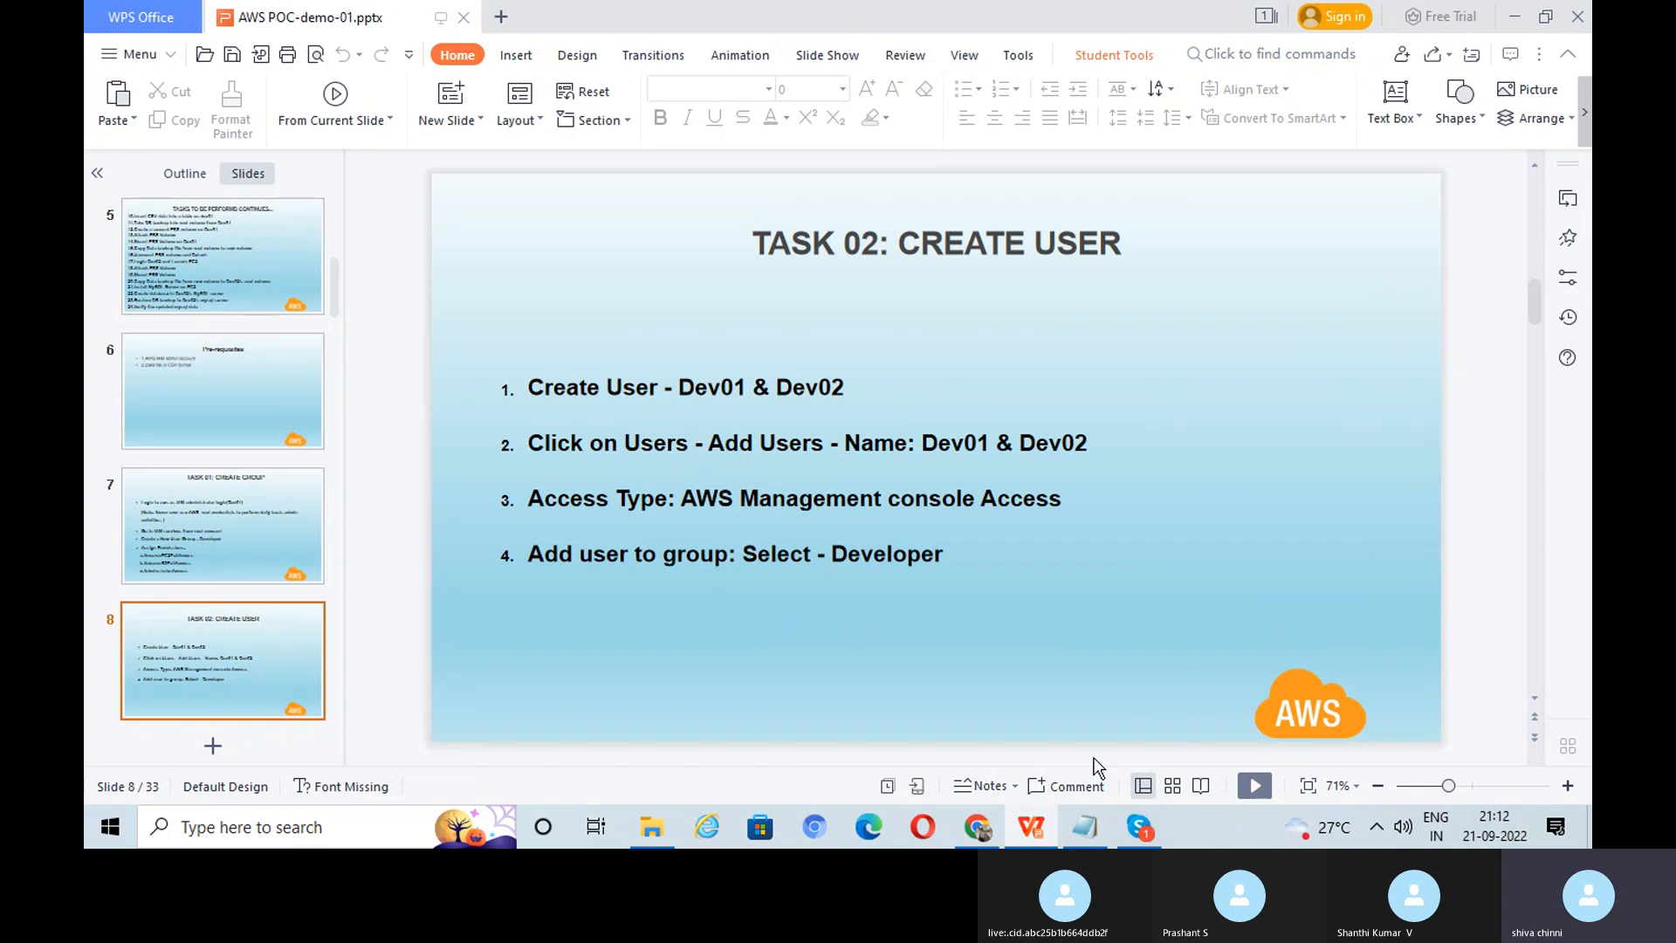
click(978, 827)
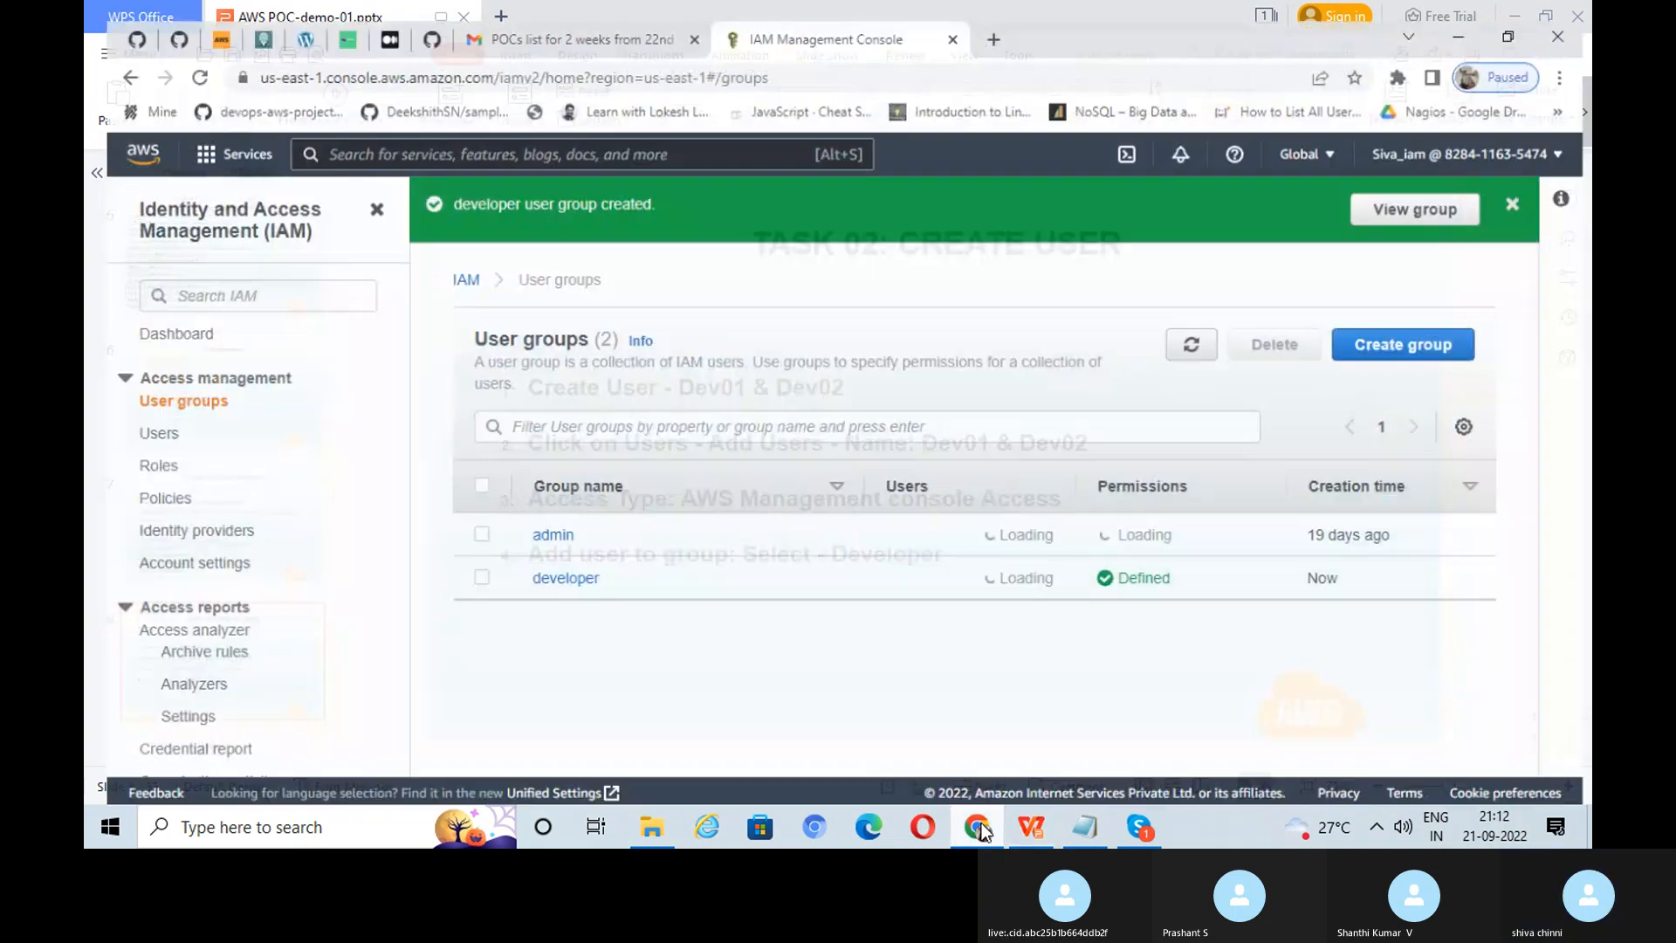
Step: Start adding IAM users named dev01 and dev02
click(145, 422)
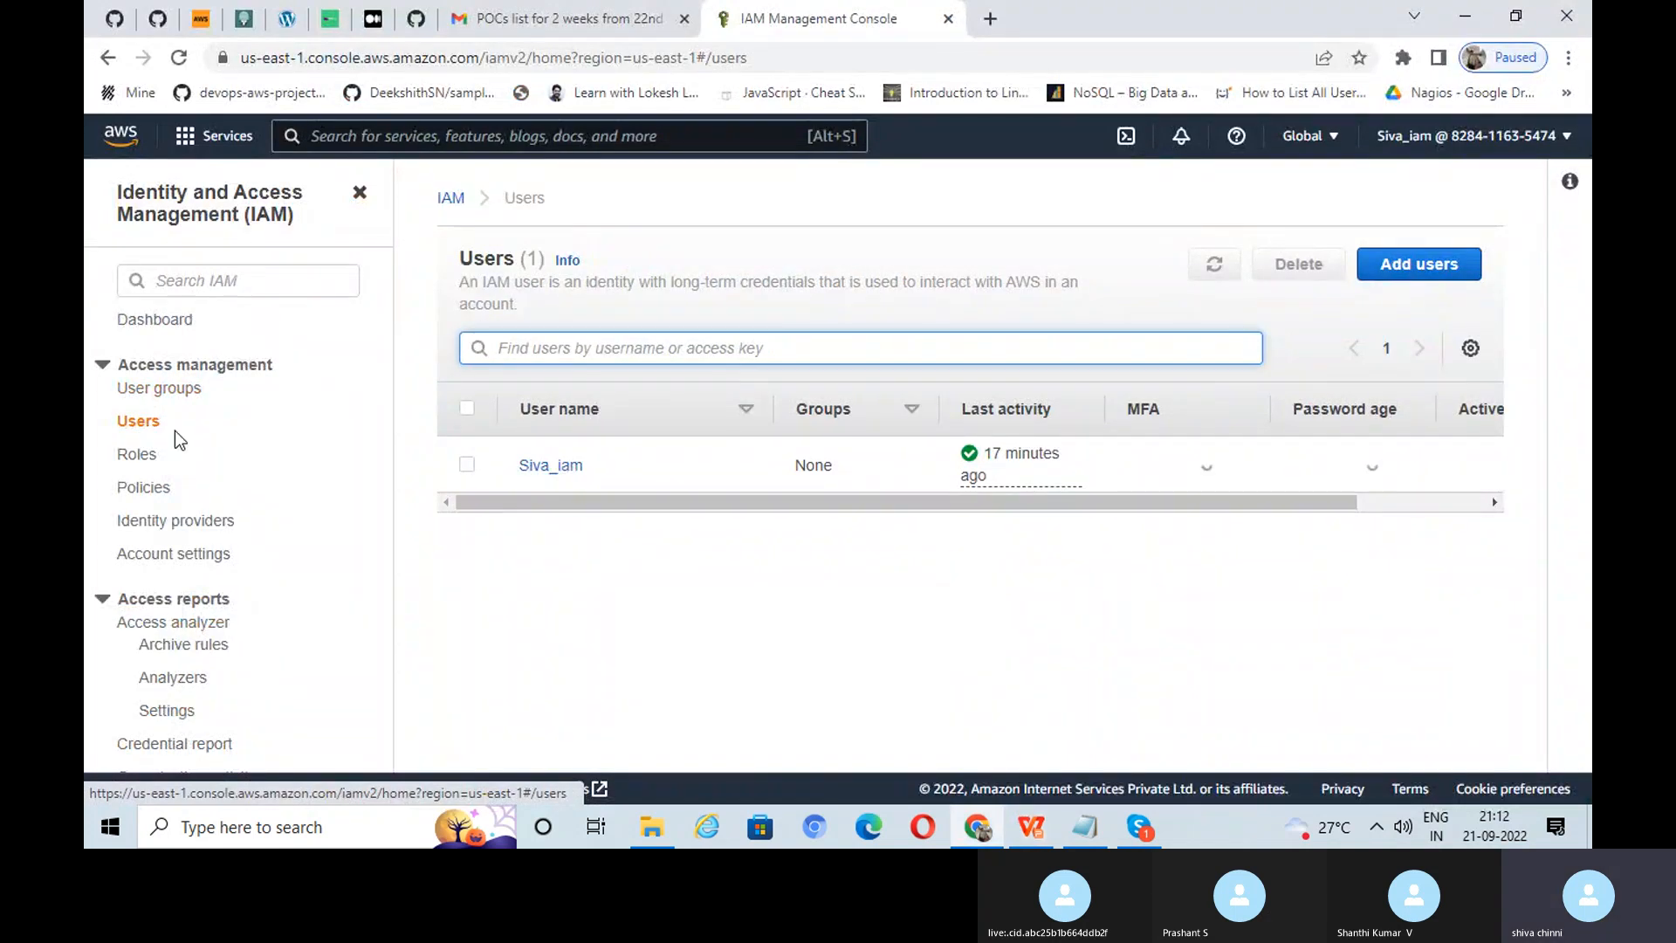
click(1423, 274)
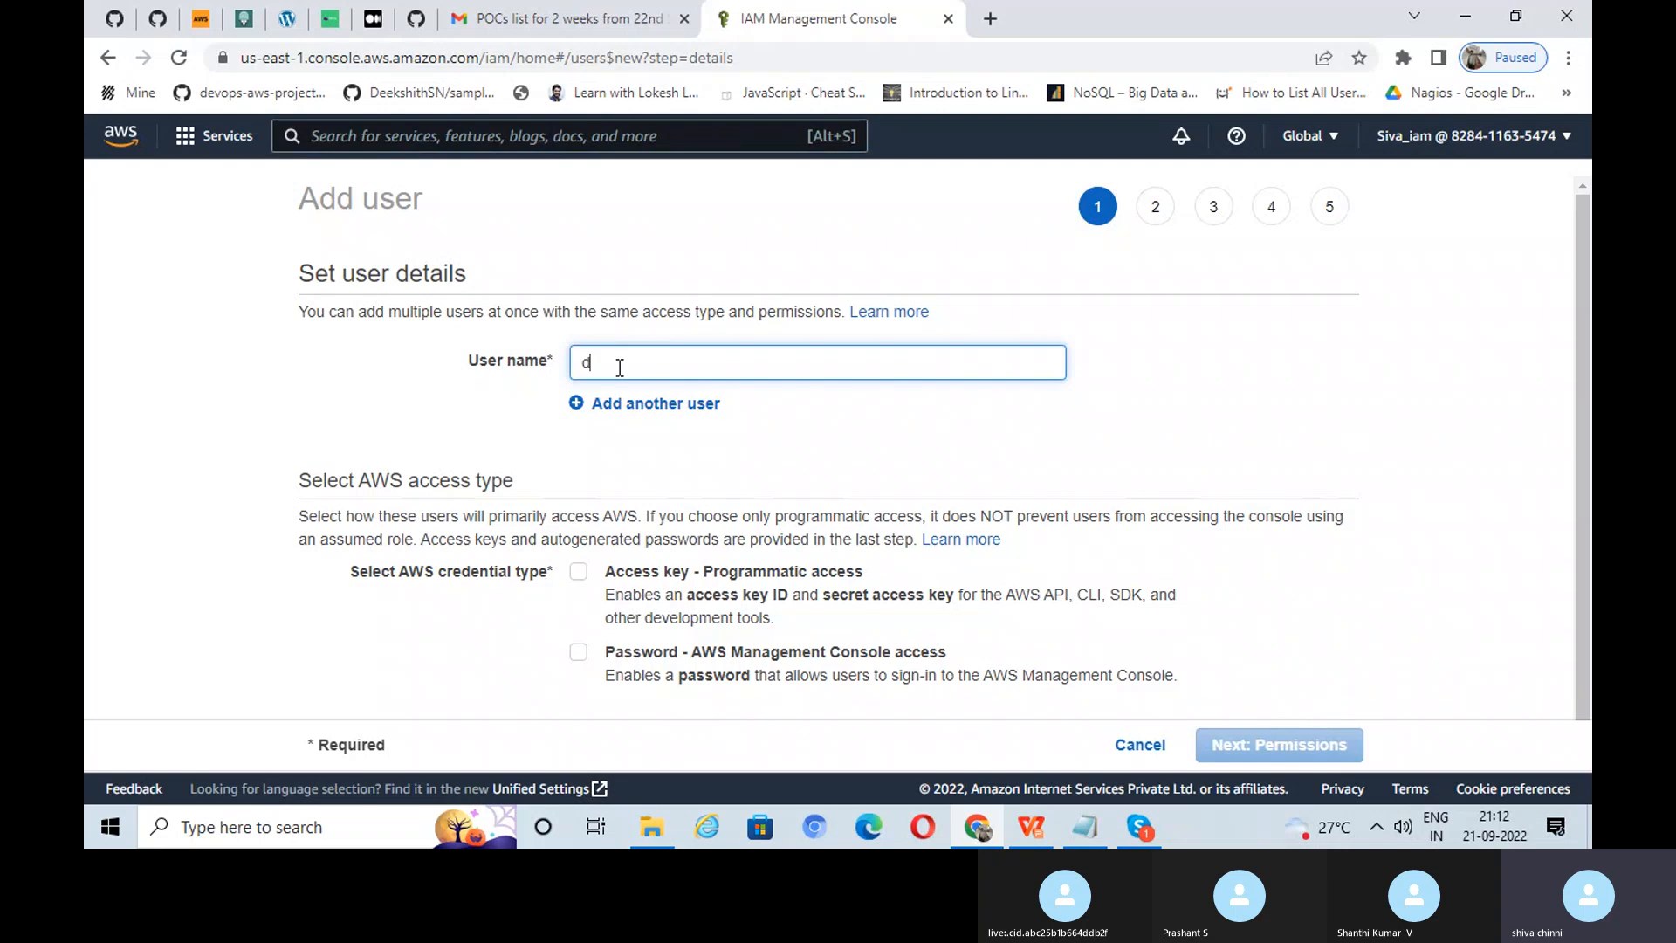
text(ev01)
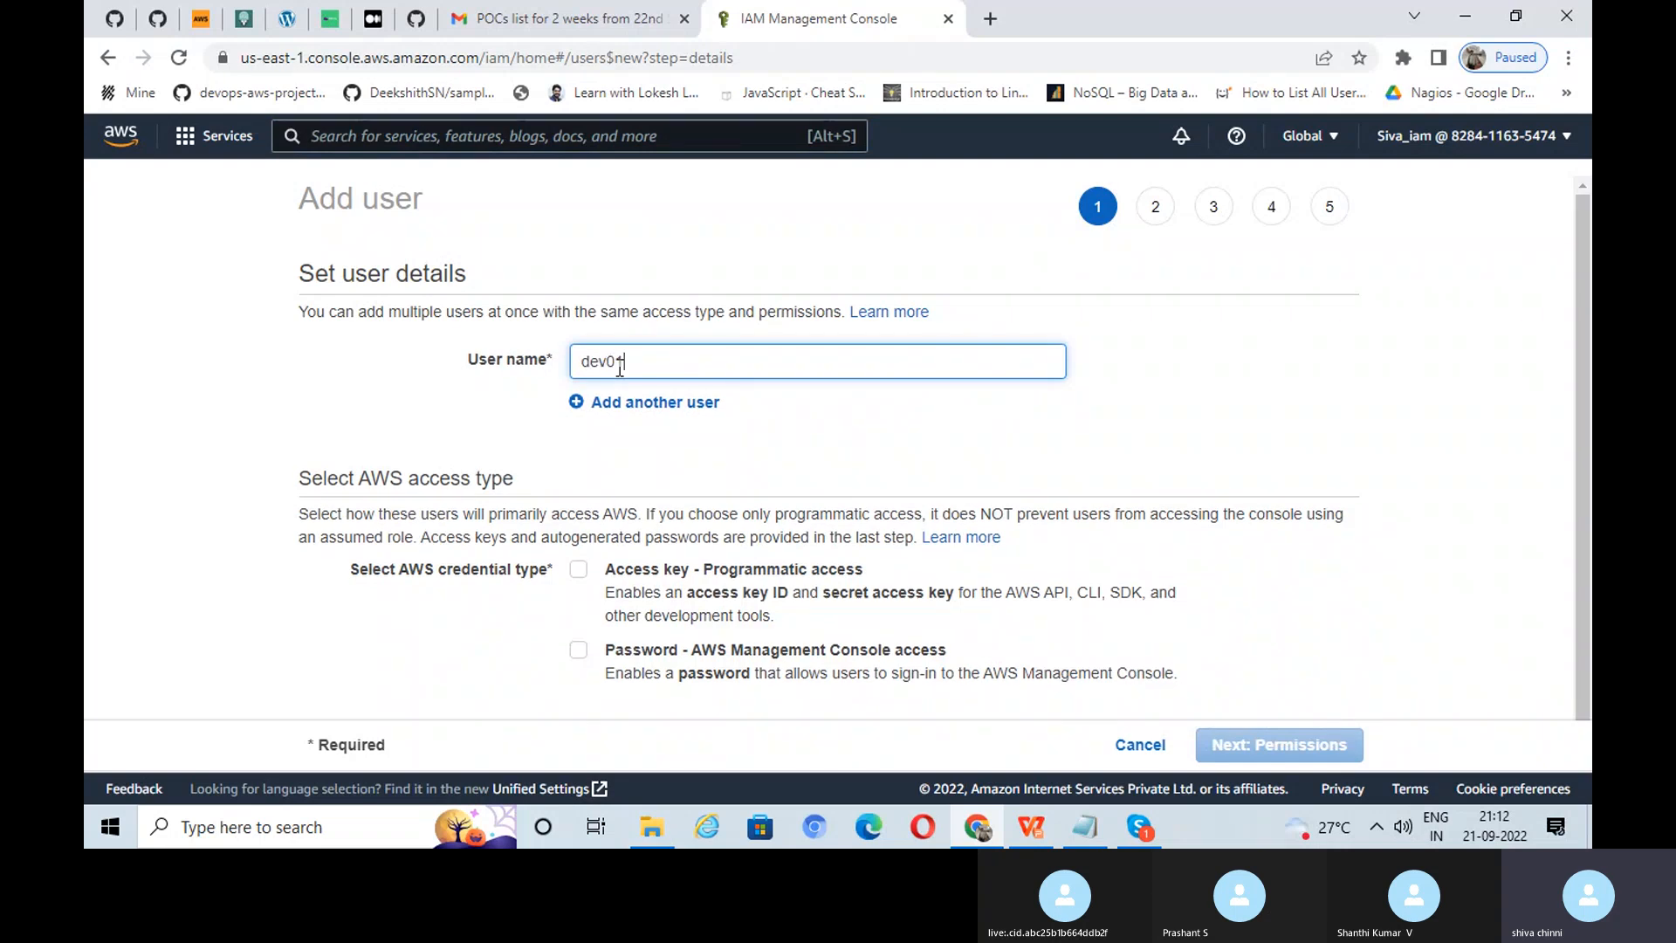
click(658, 403)
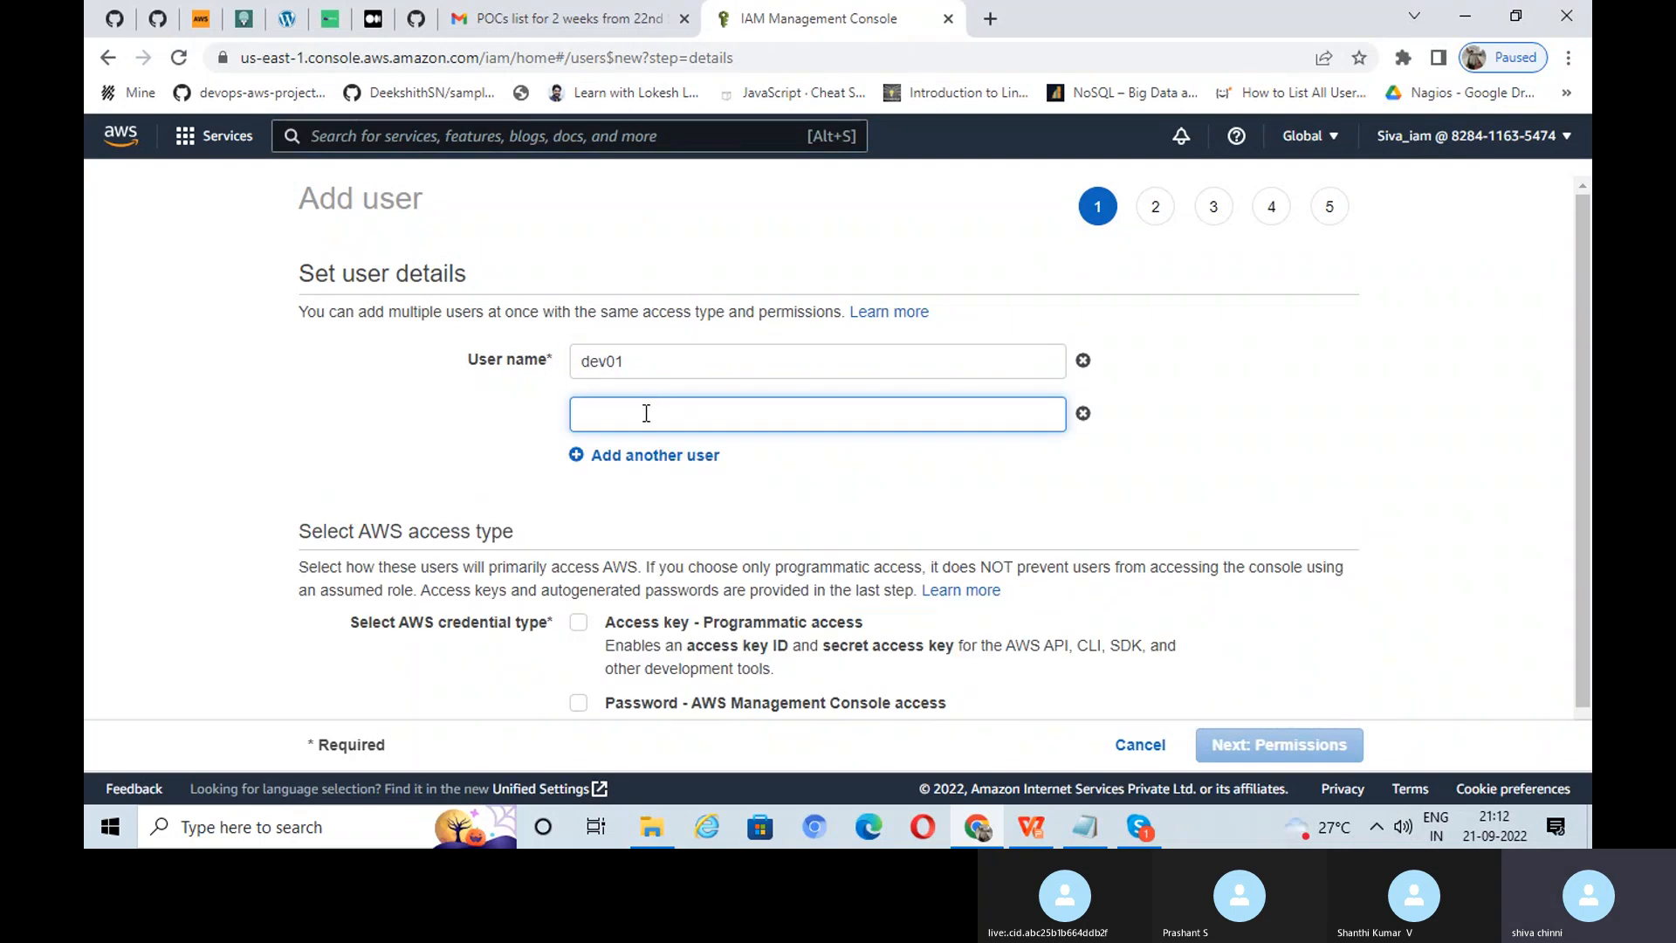
text(dev02)
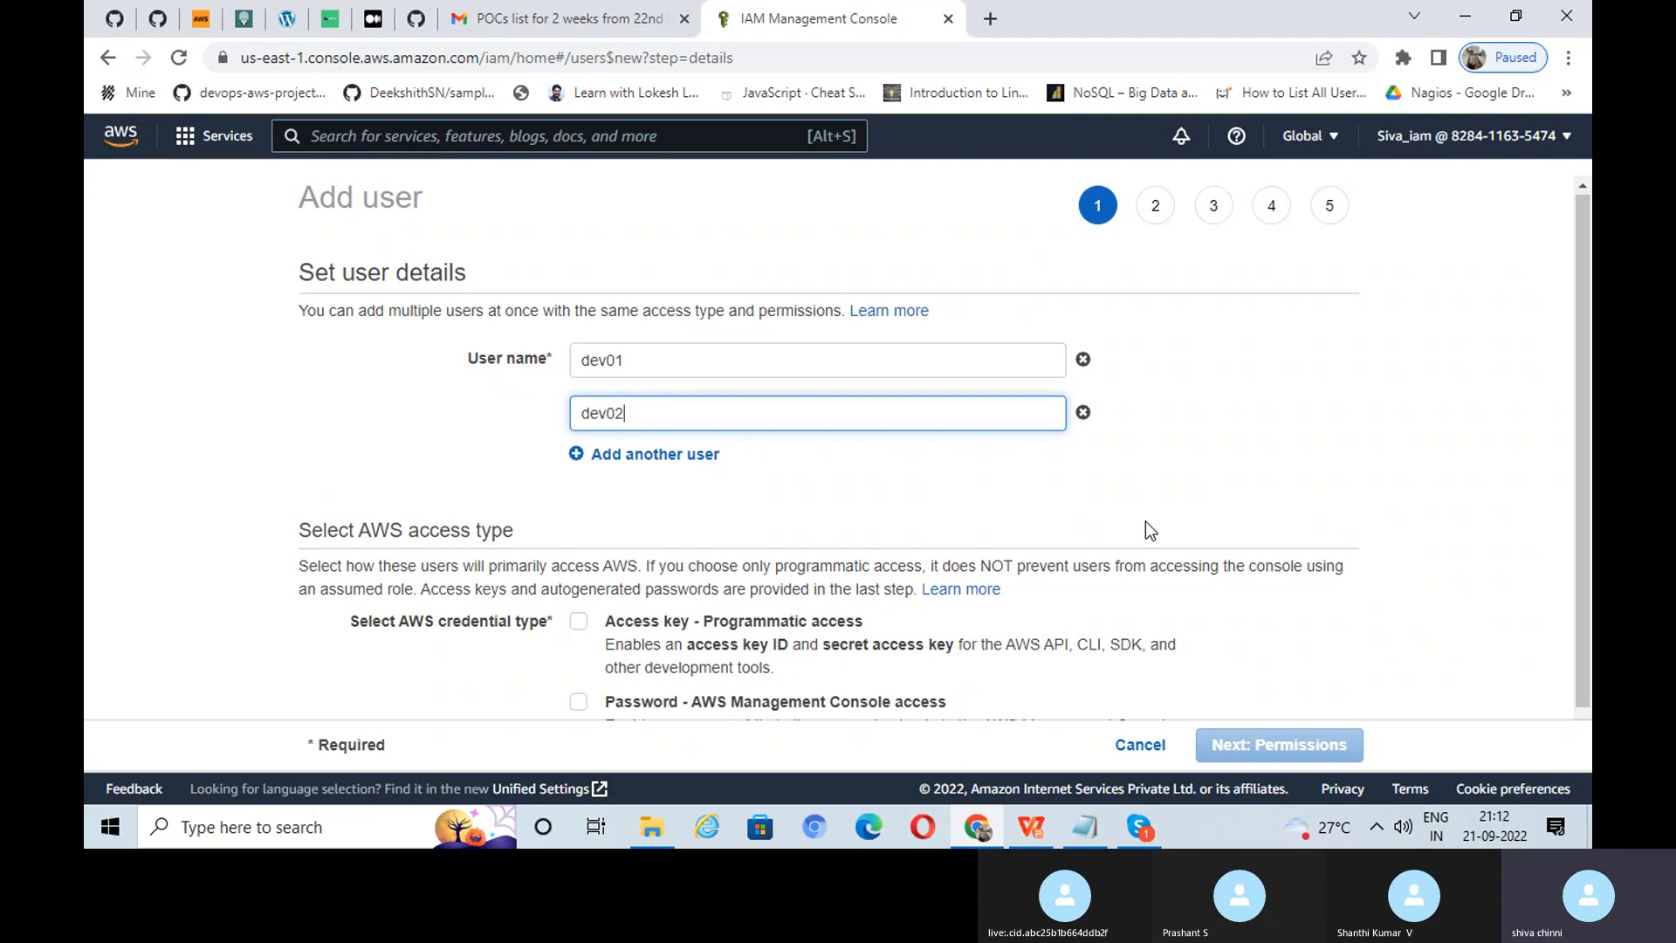
scroll(1146, 524, down, 1)
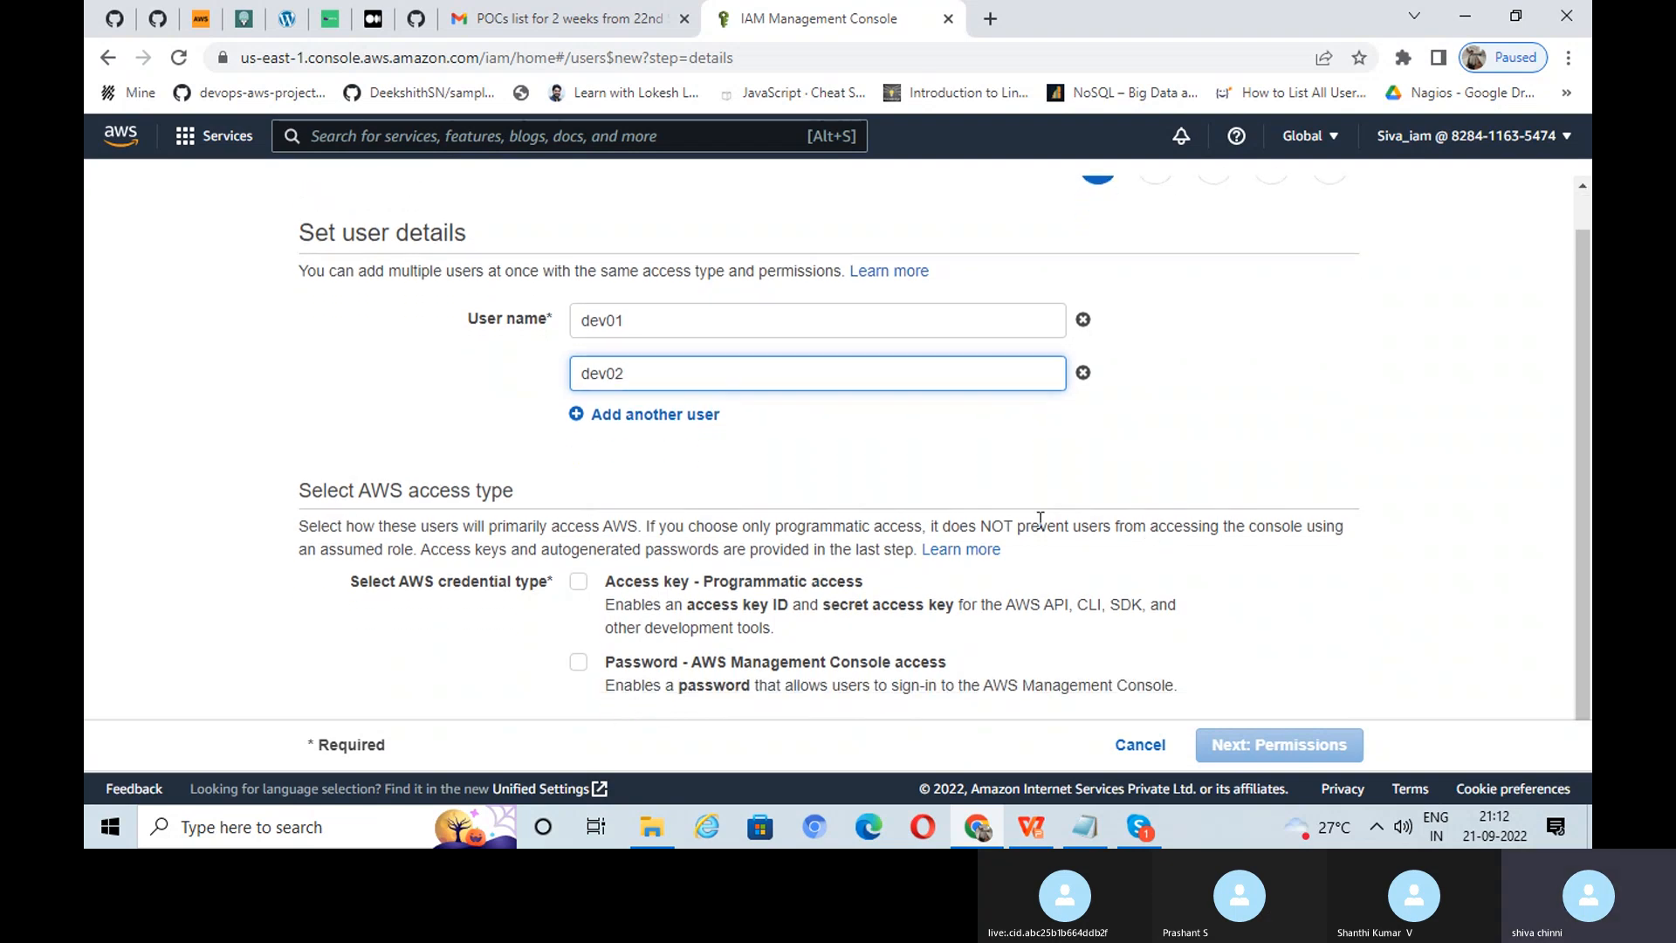
Step: Give them console access with a custom password and no required password reset
click(577, 665)
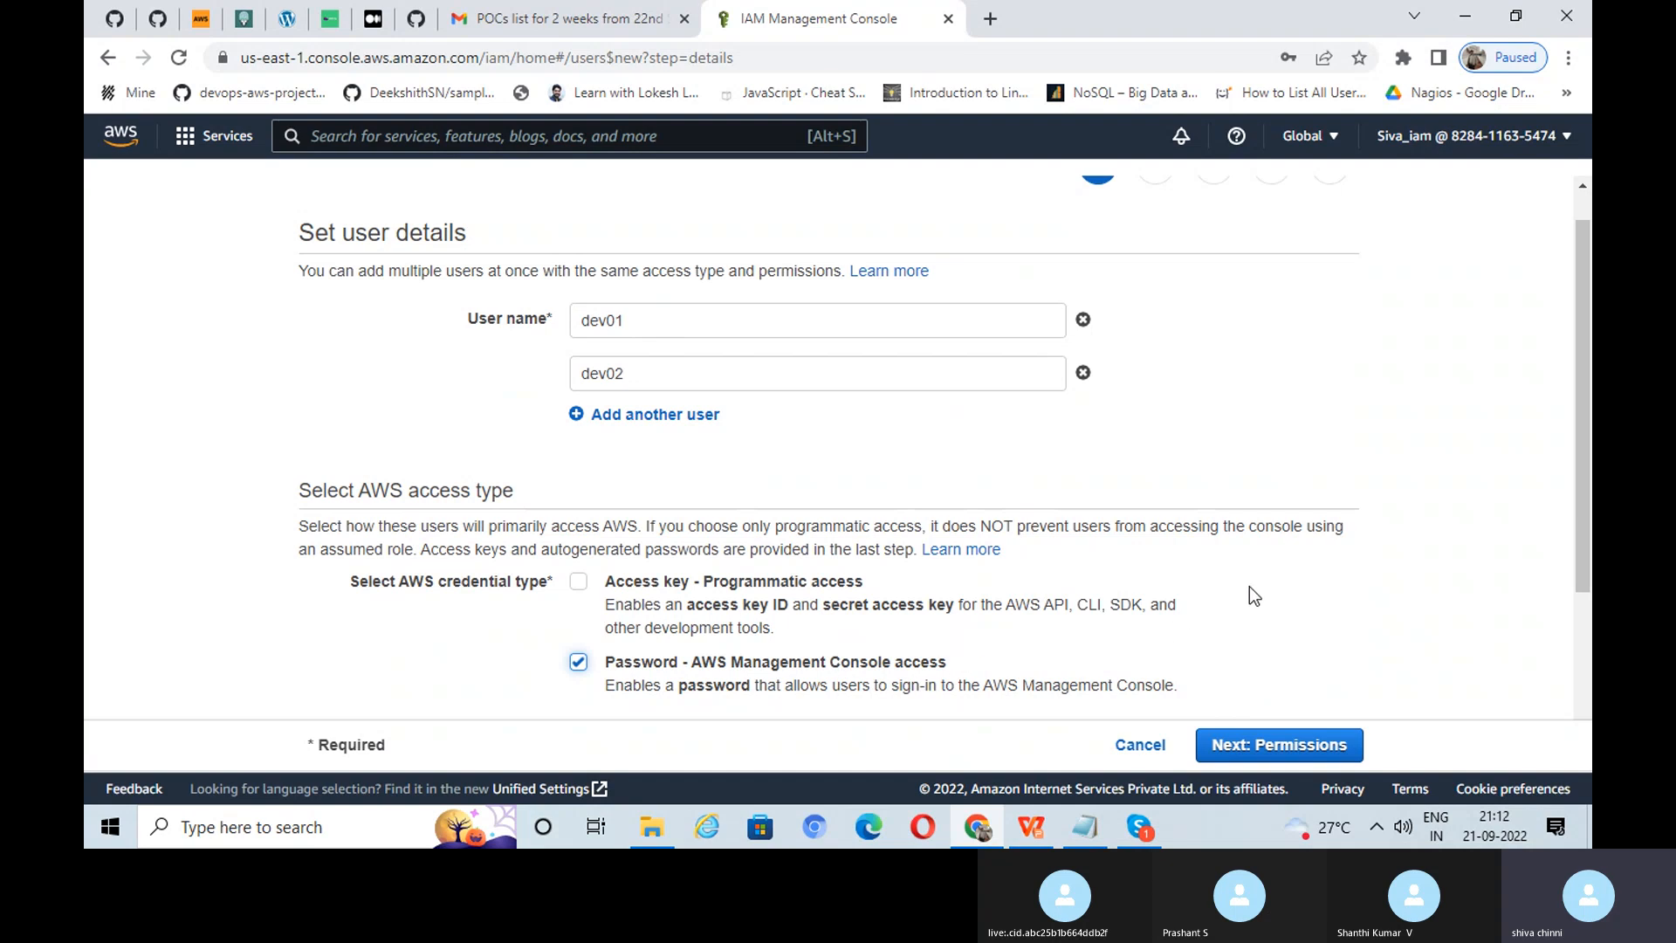
scroll(1275, 546, down, 3)
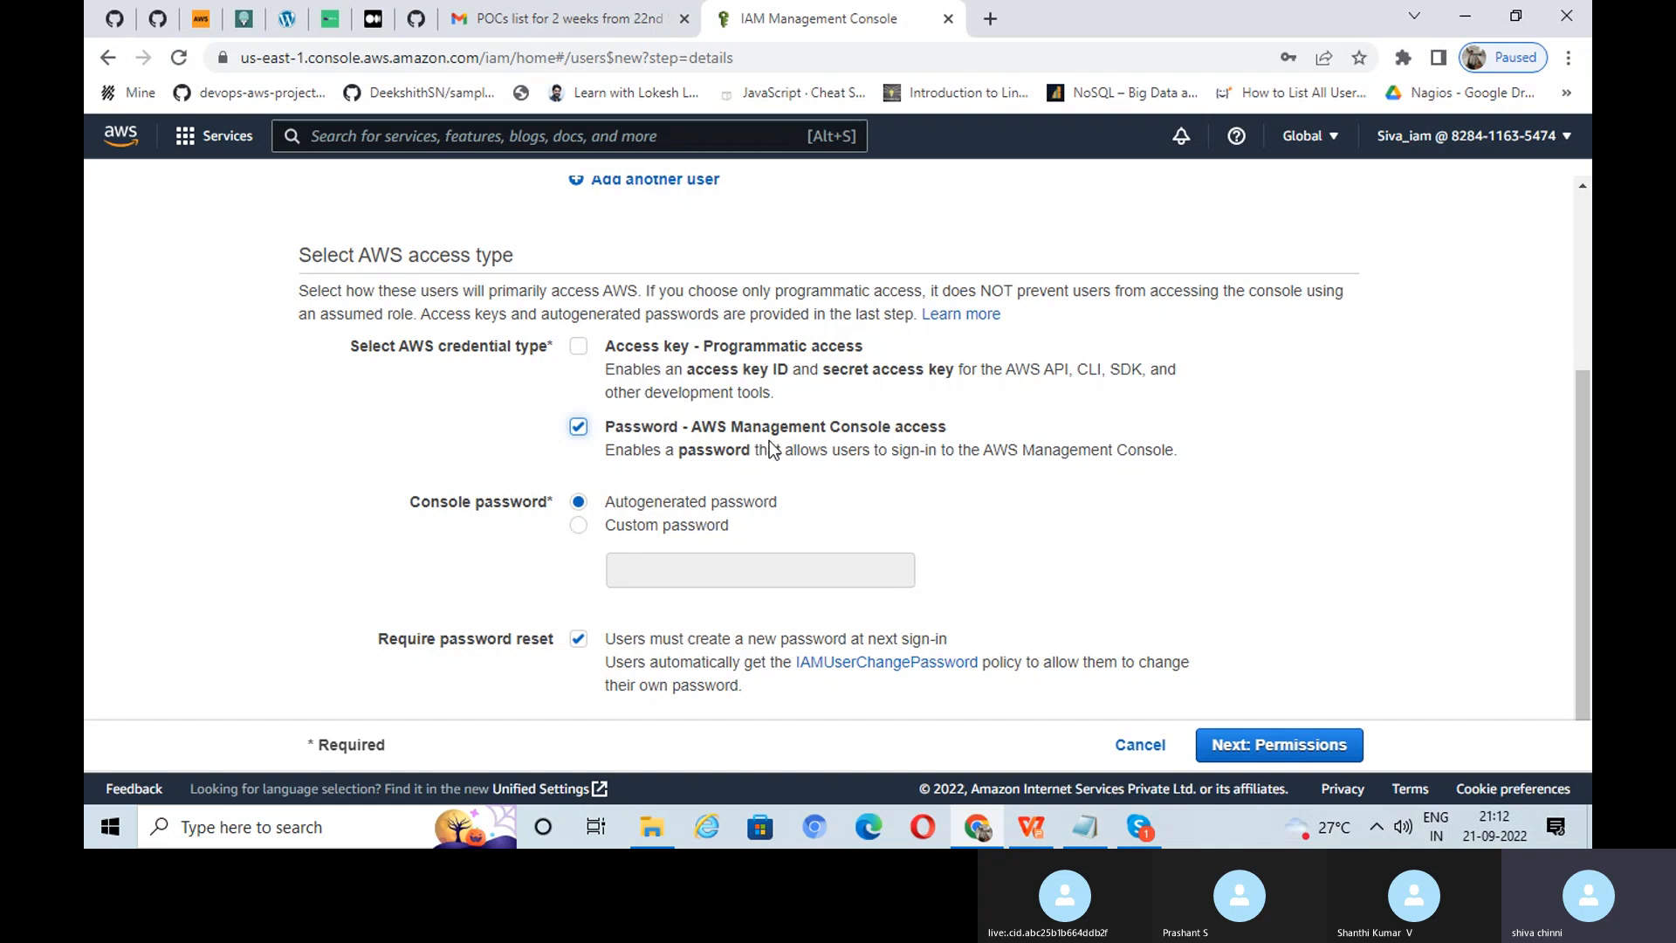
click(580, 527)
click(681, 573)
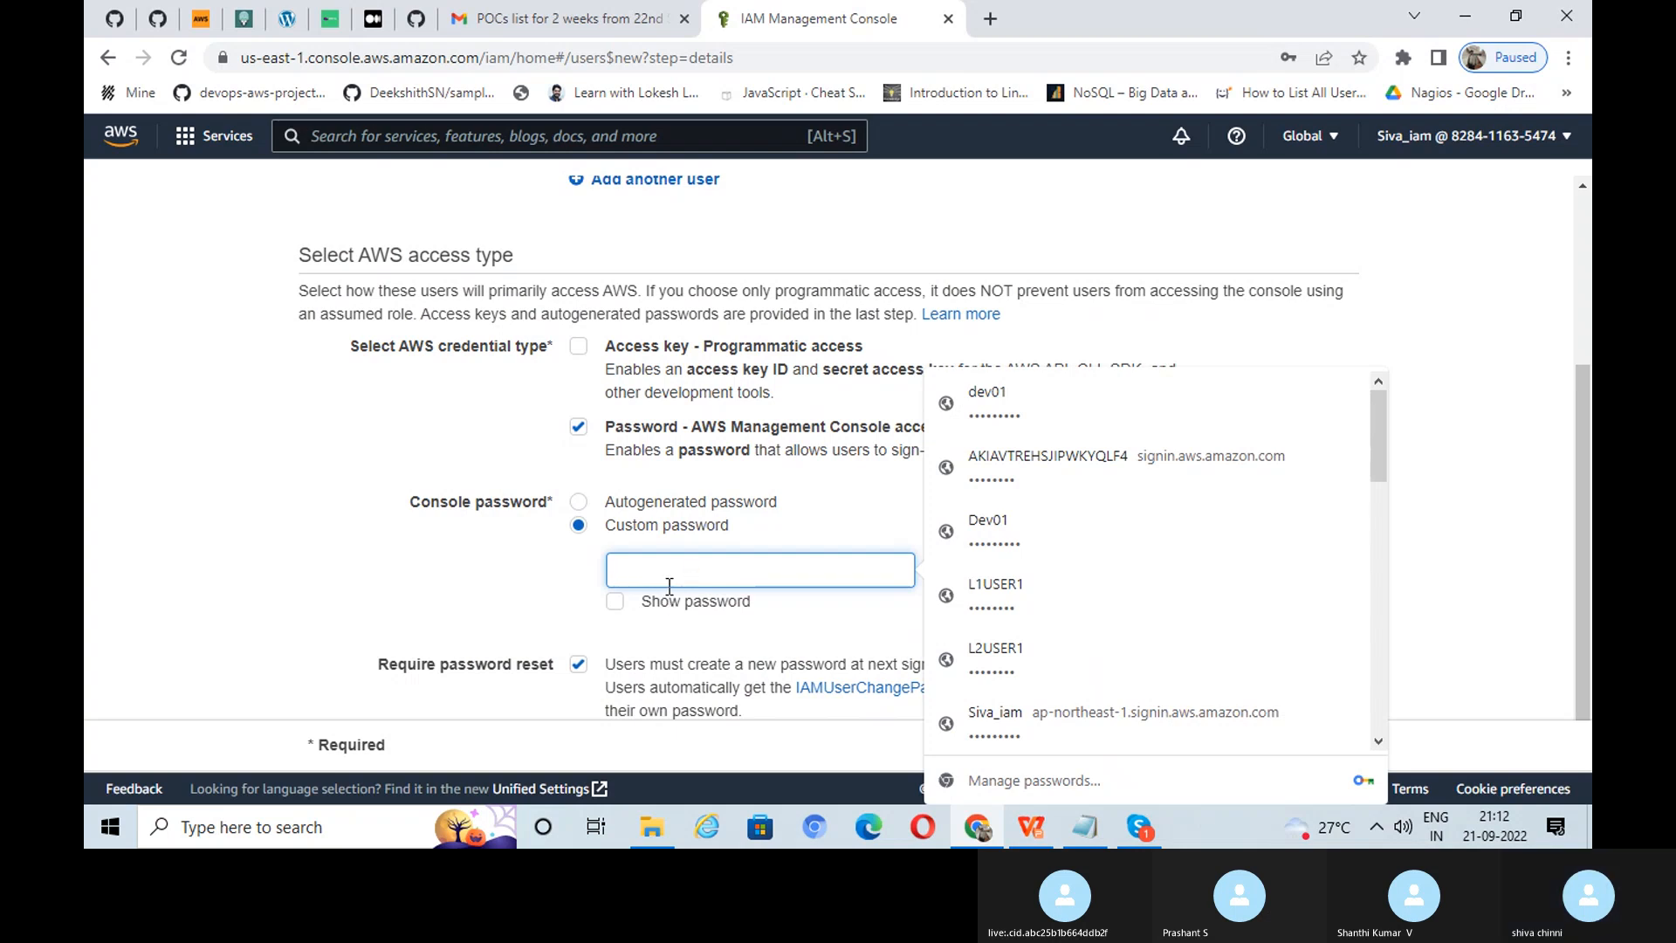
text(••)
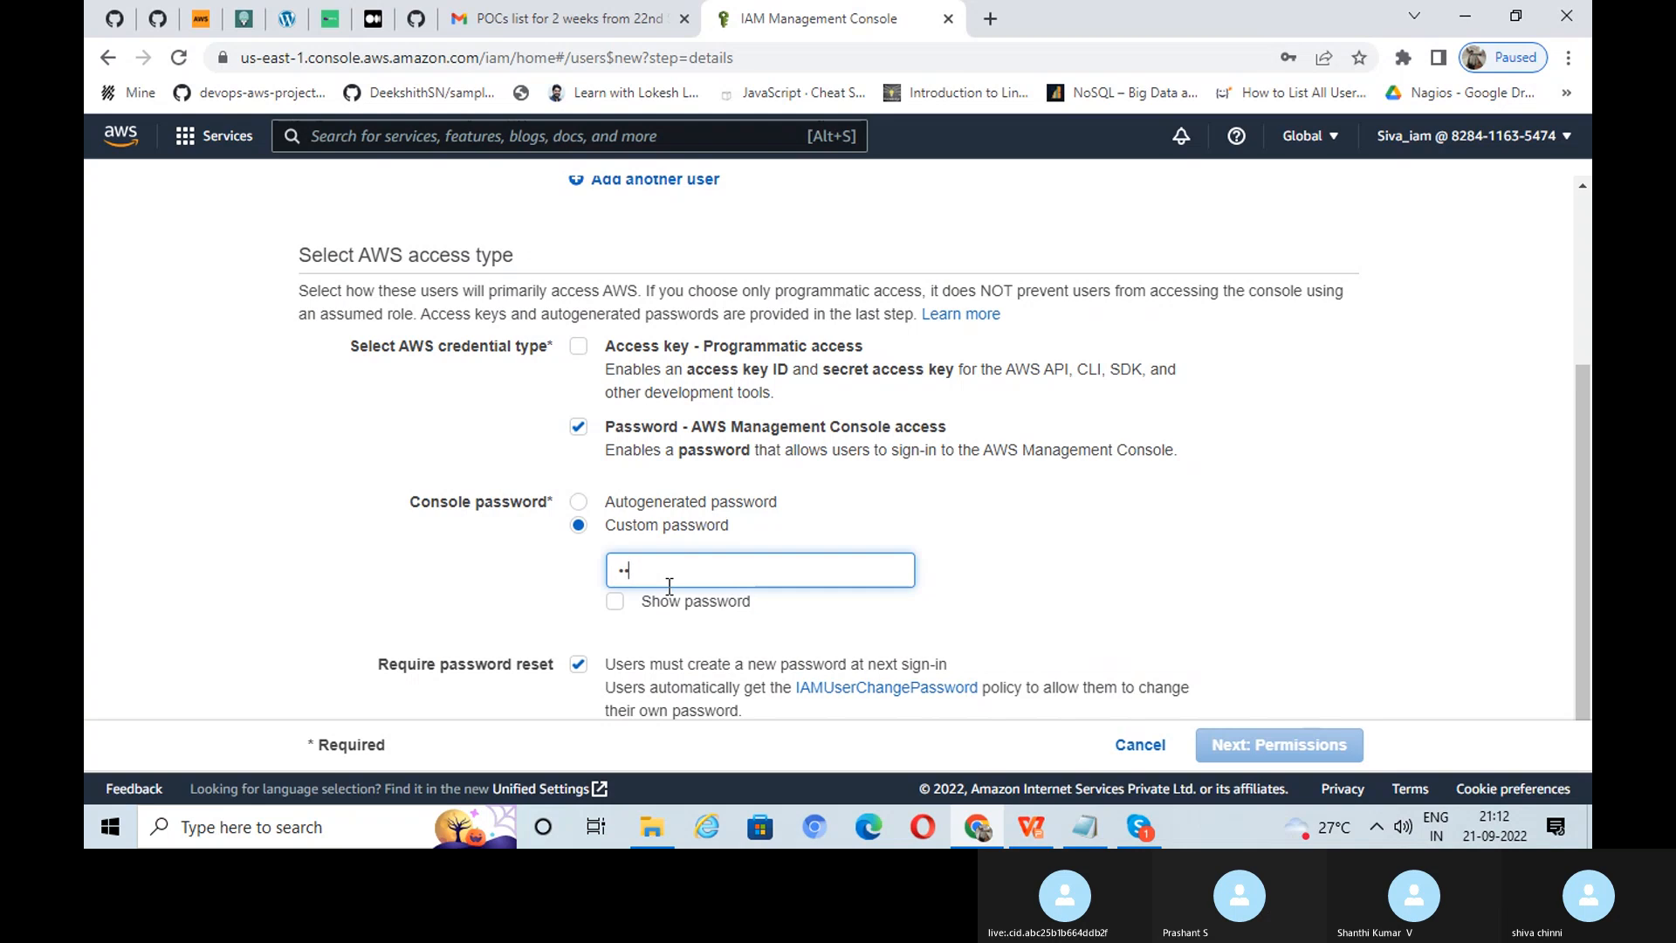
text(••••••)
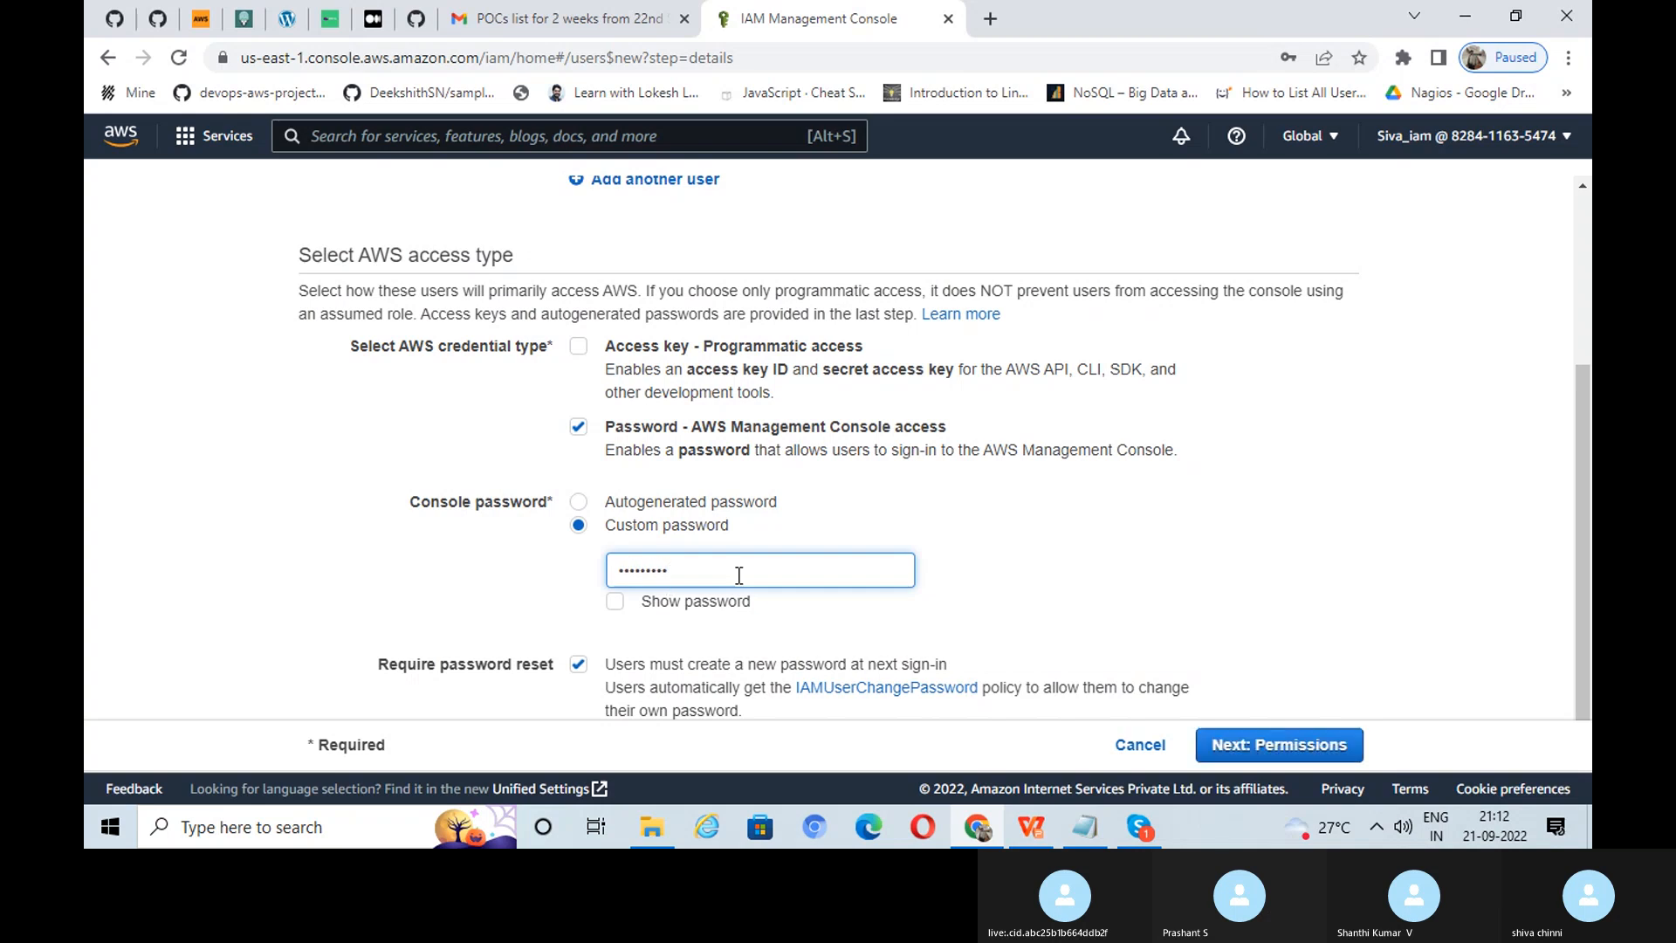
scroll(659, 602, down, 1)
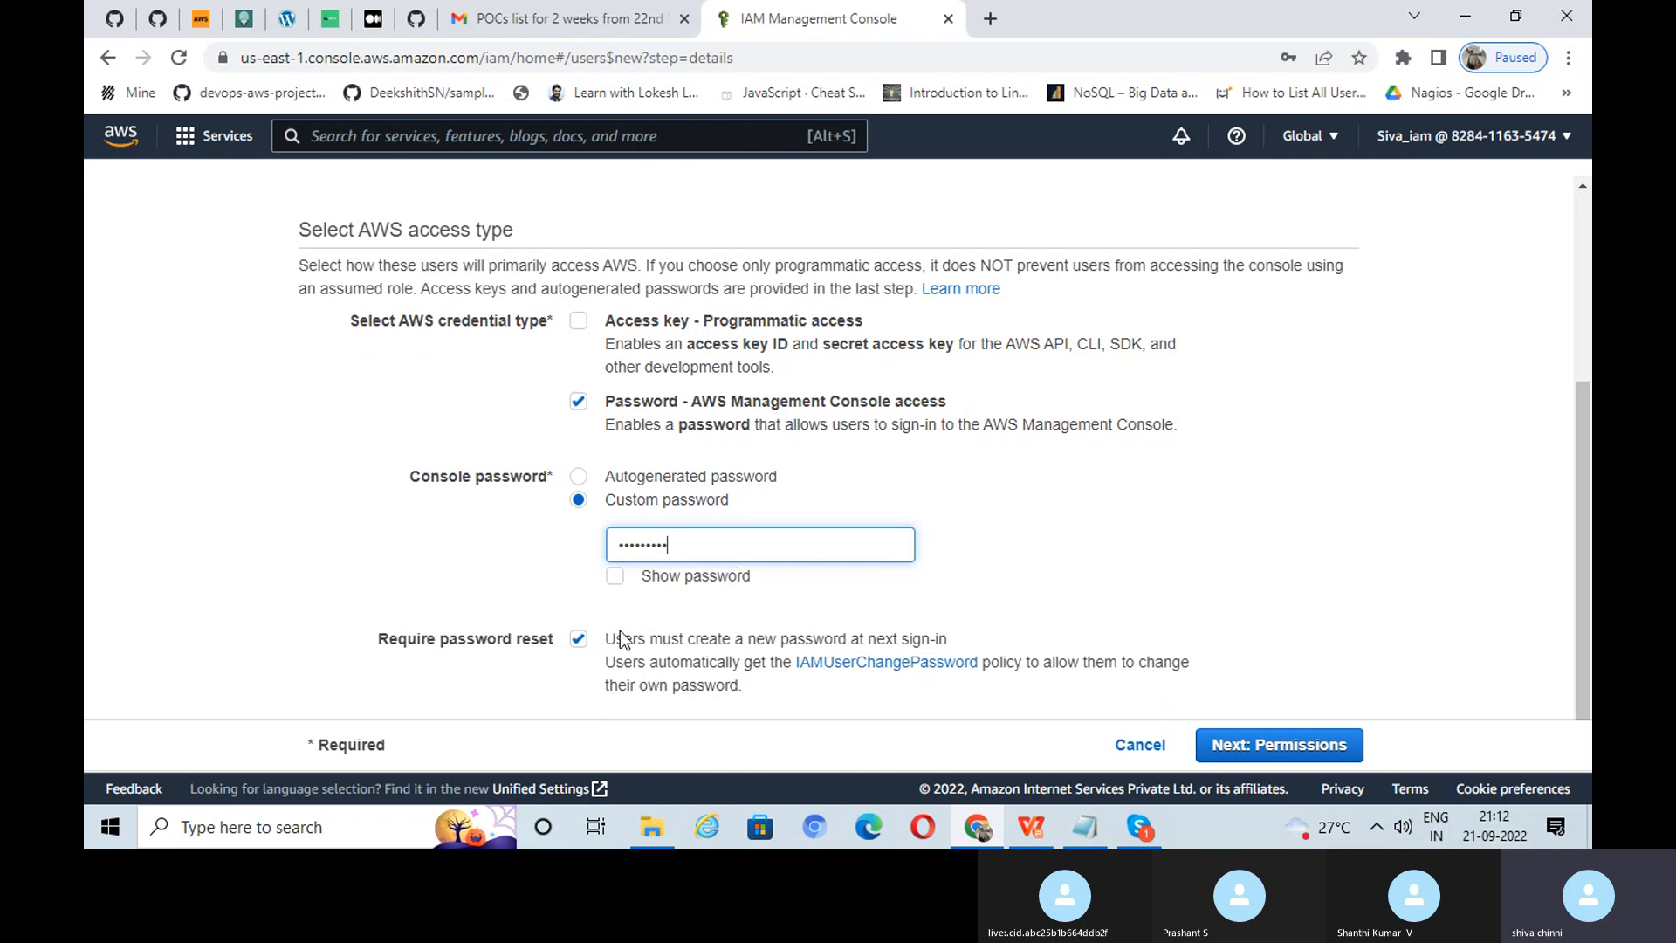
click(622, 639)
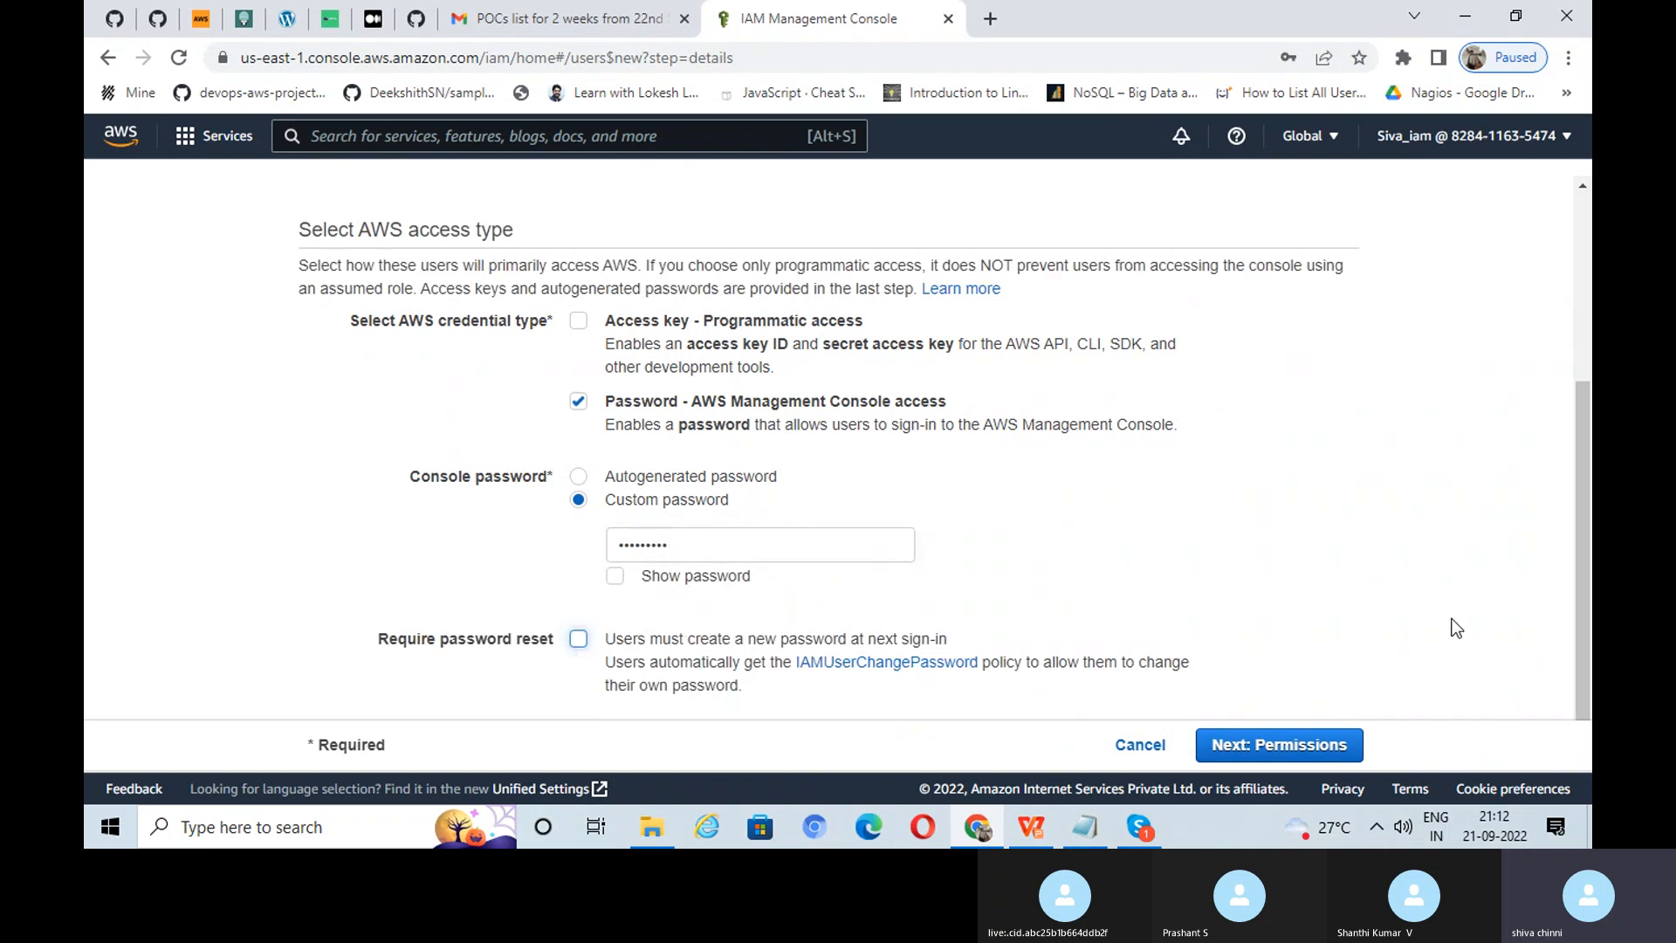
Step: Advance the Add user wizard to the permissions step after glancing at the task slides
click(1295, 749)
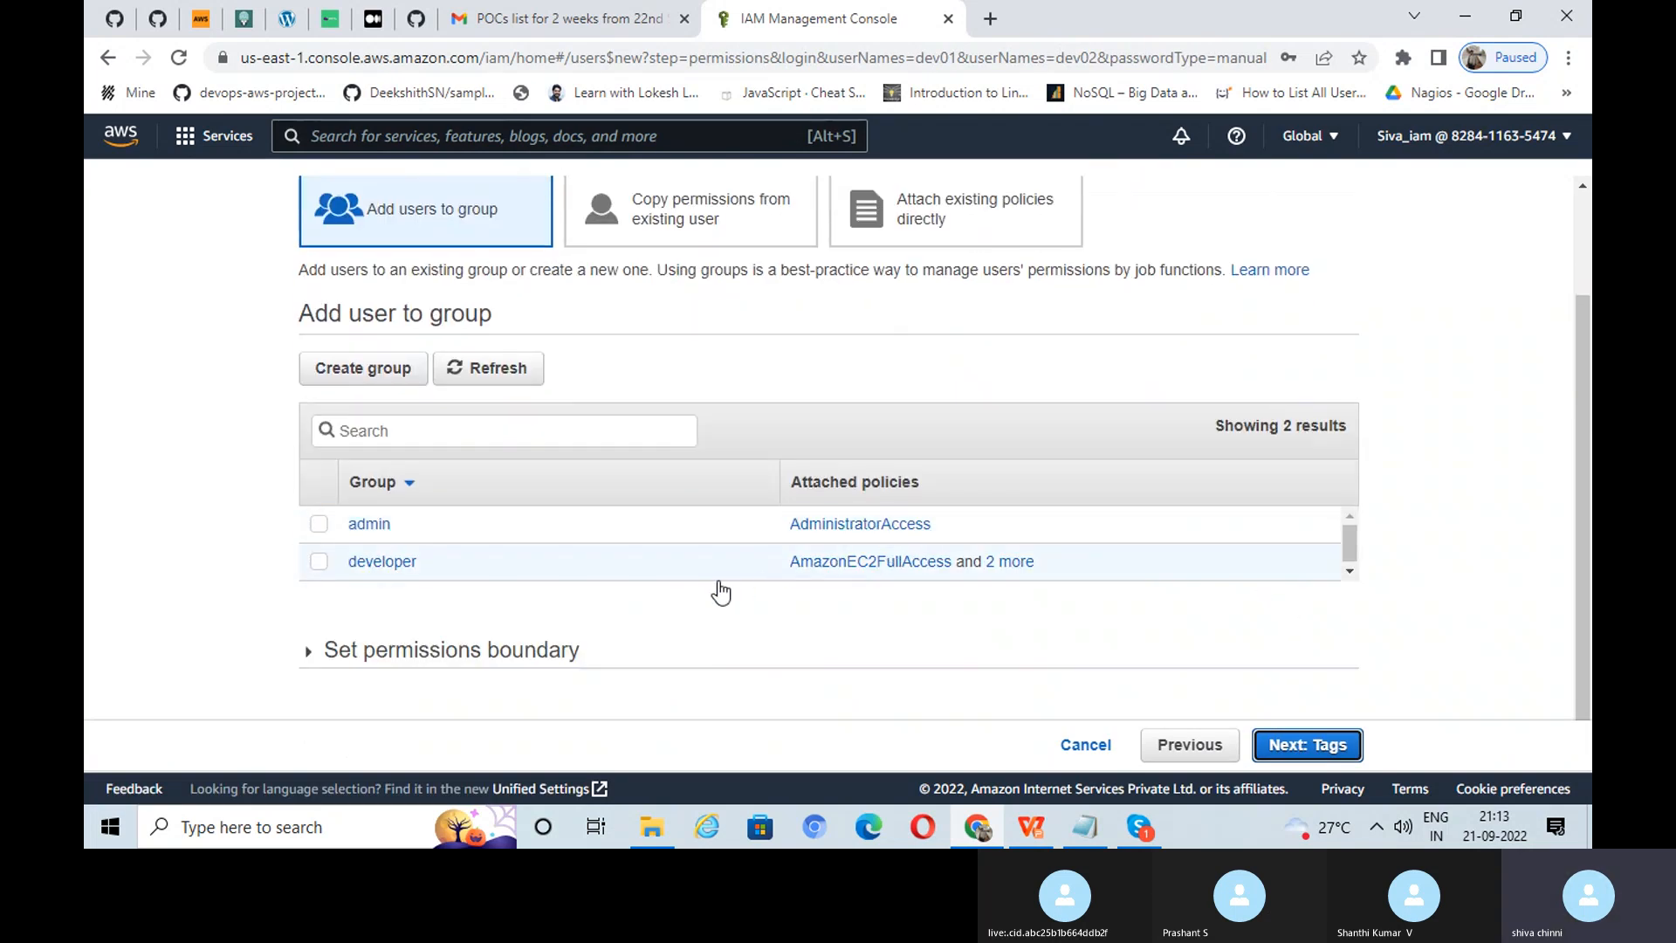
click(1031, 831)
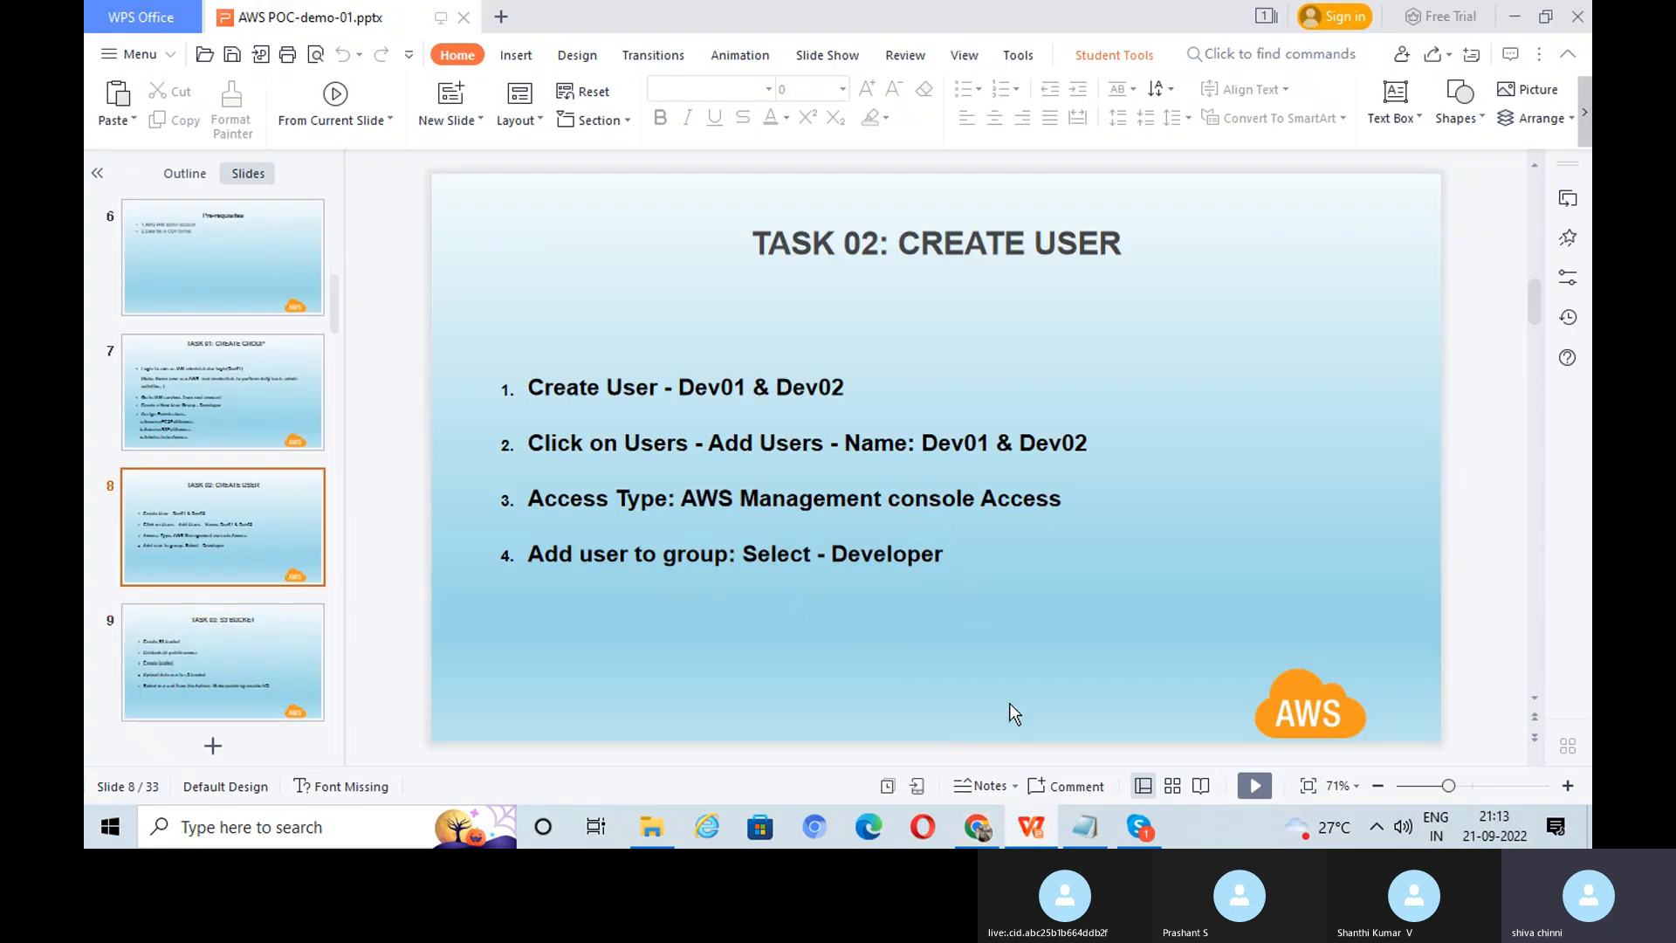
click(1036, 830)
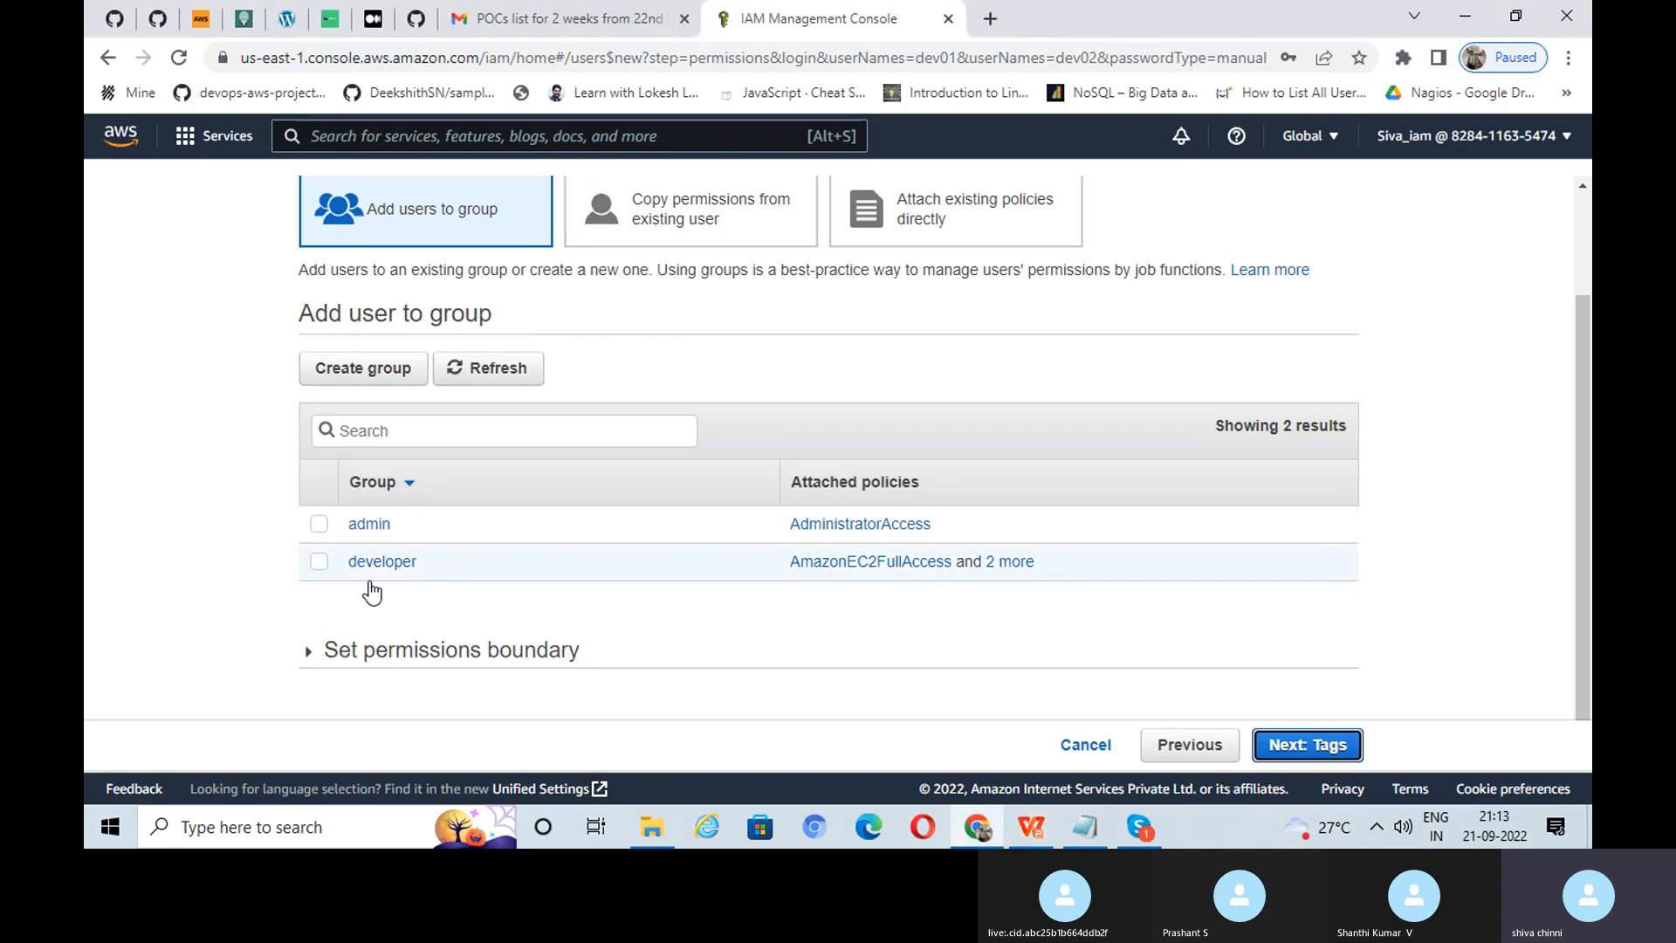
Step: Add the users to the developer group after reviewing its policies, then proceed to tags
click(318, 566)
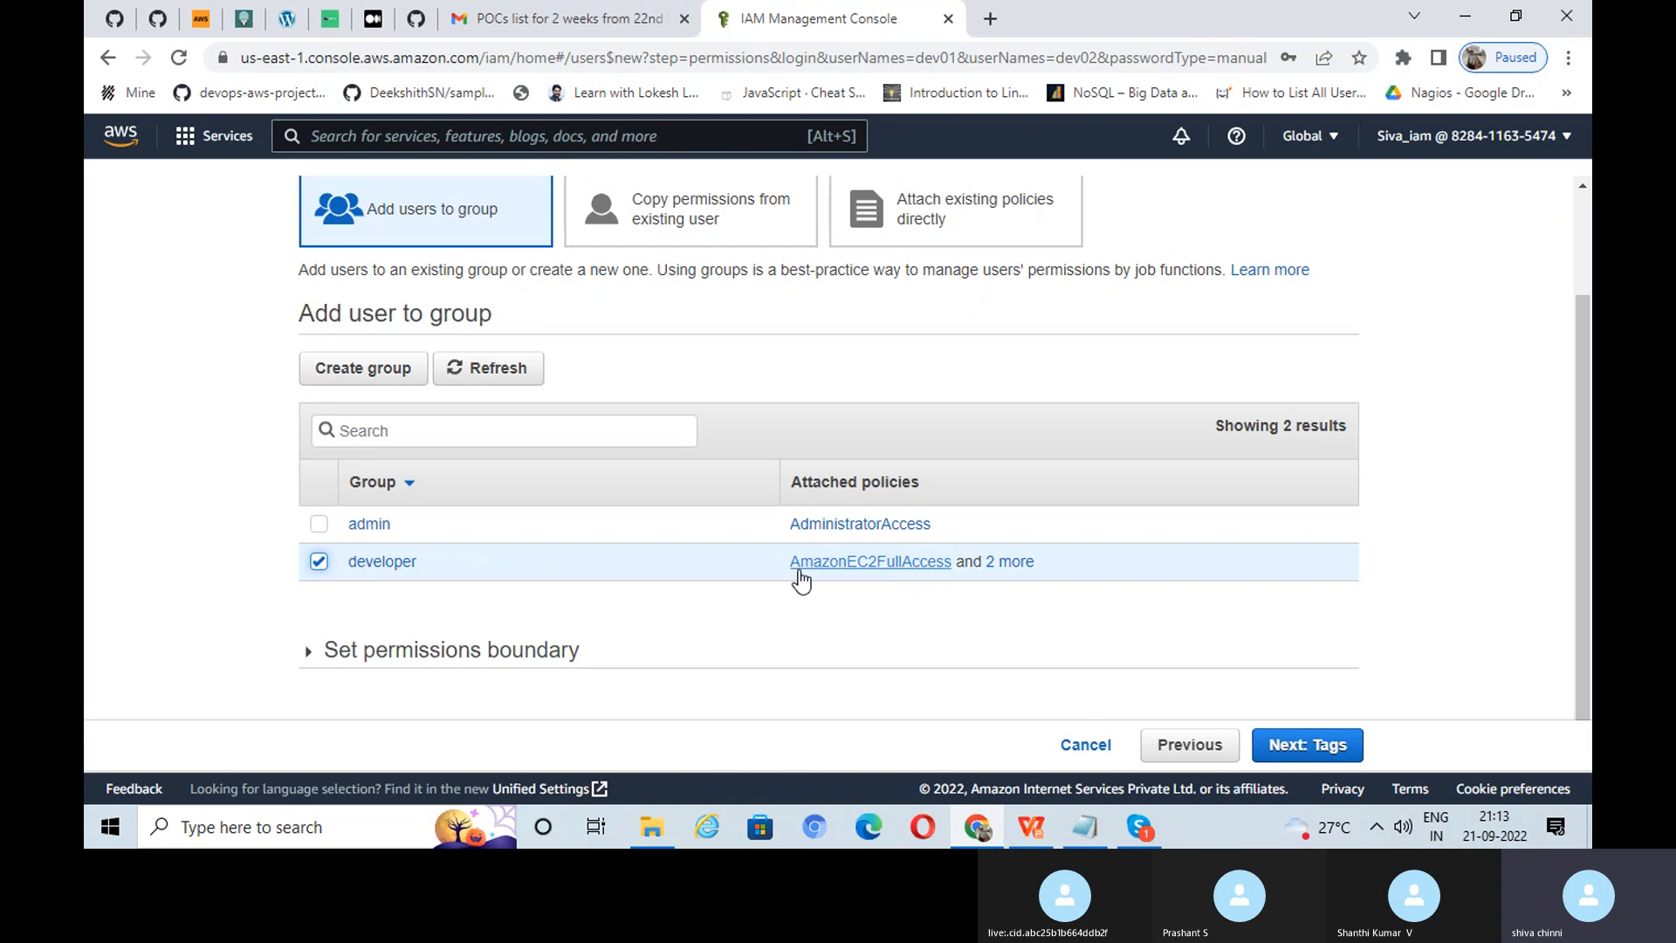
click(1015, 562)
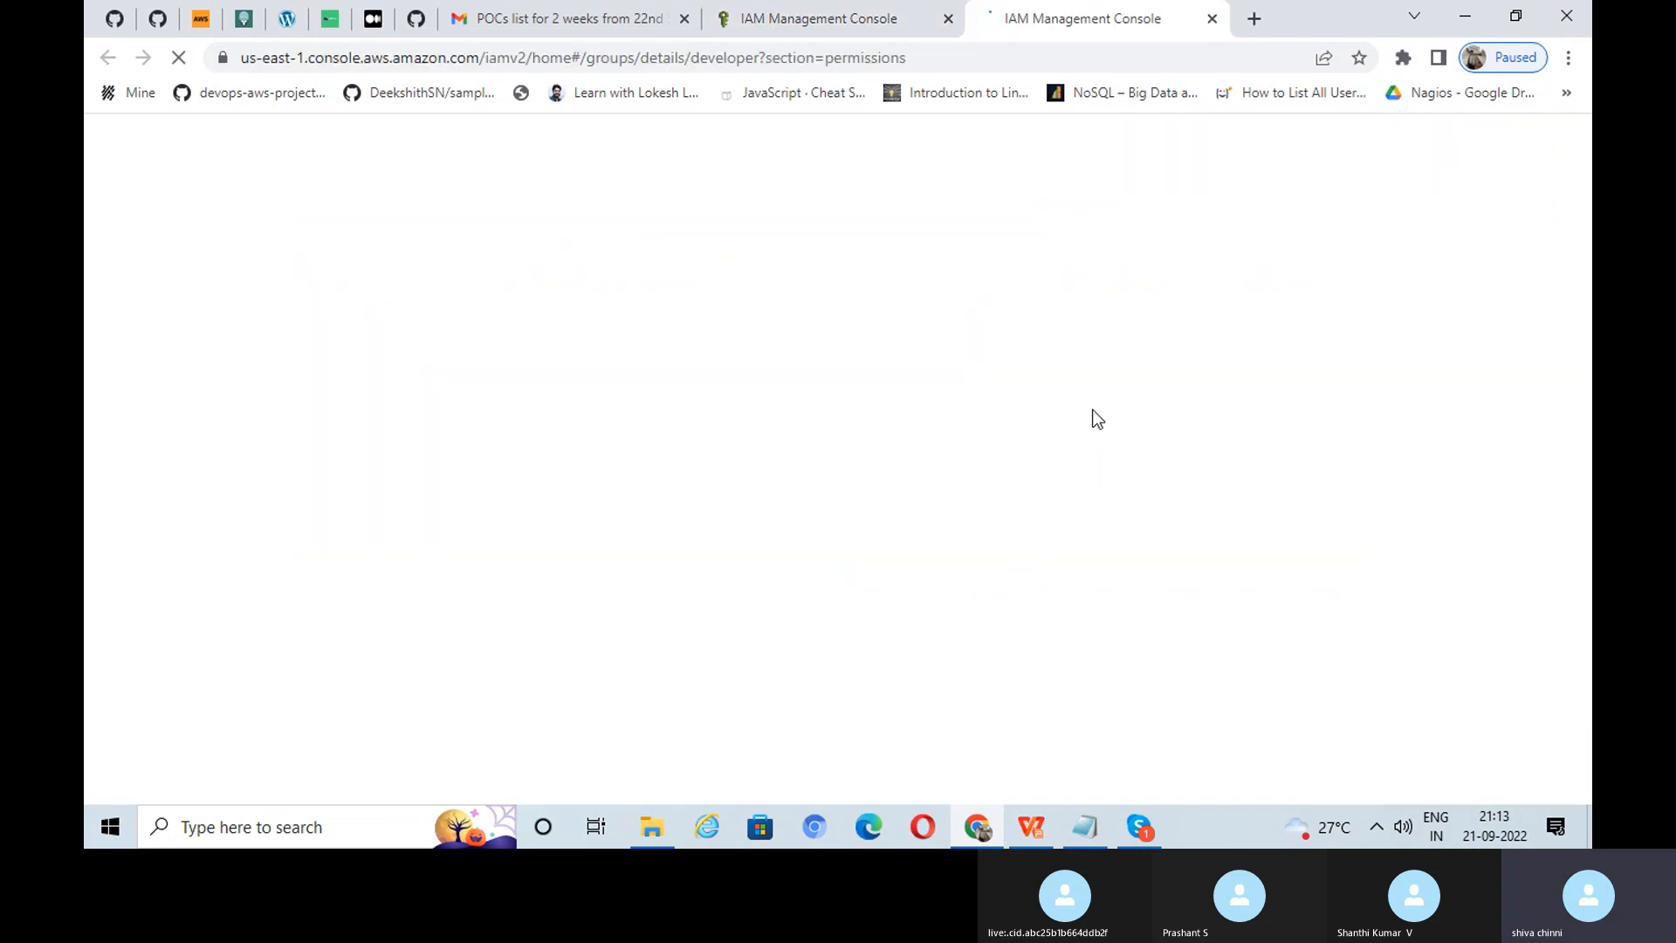
click(1218, 19)
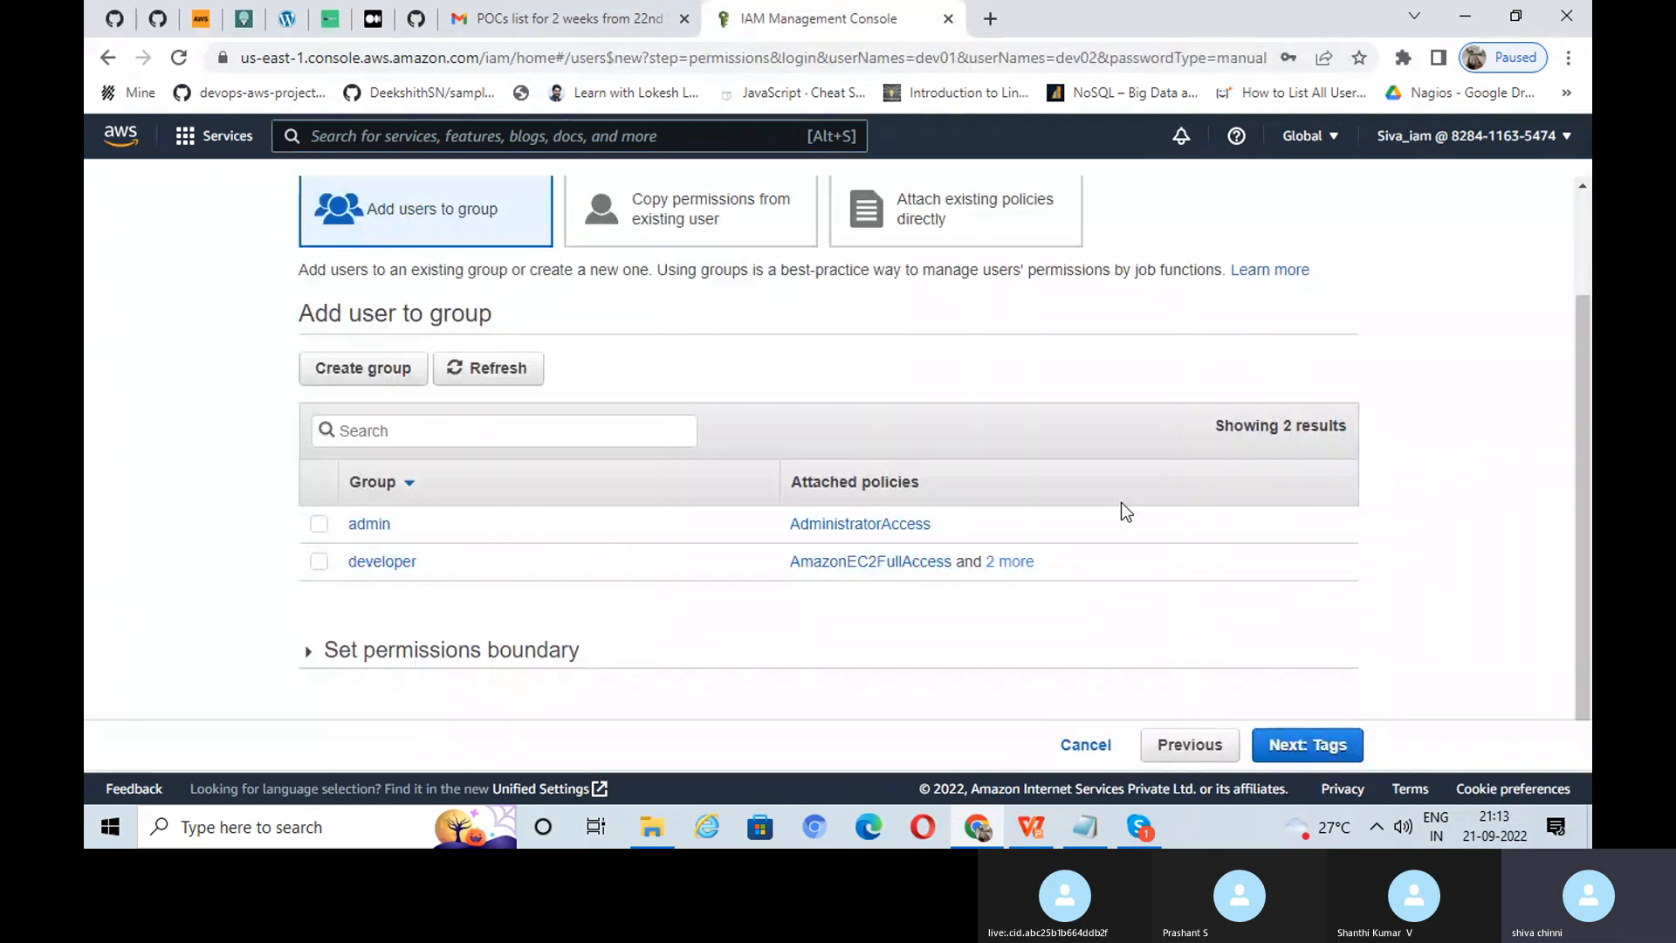
click(1309, 754)
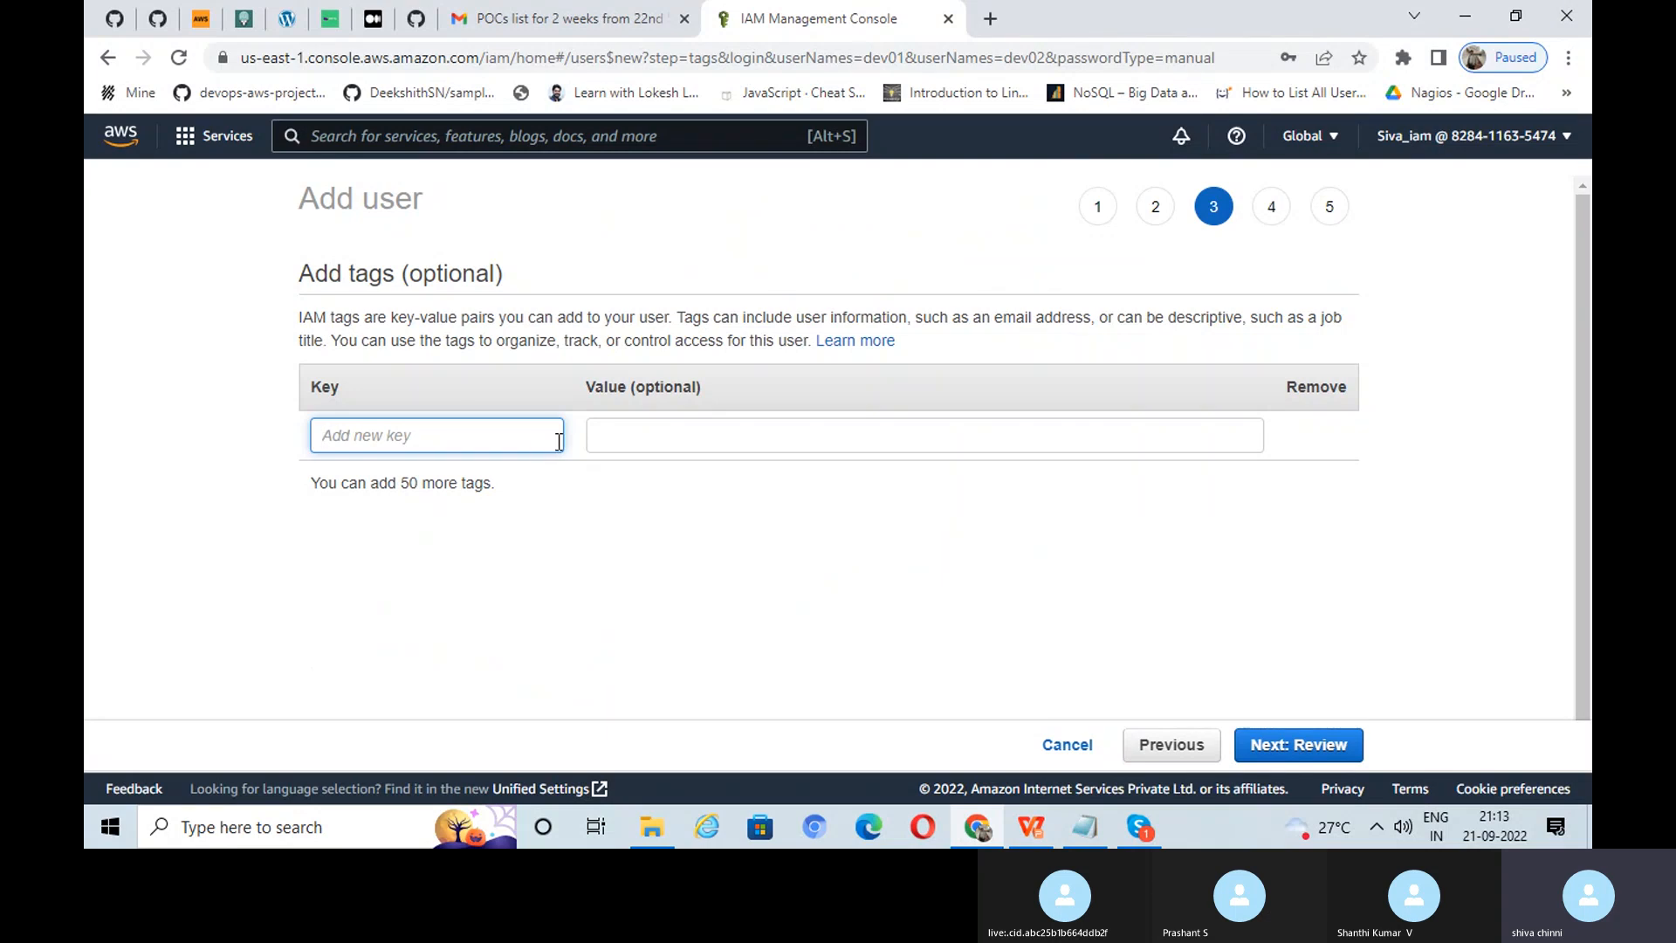
Step: Step back from the review page to the Set permissions step
click(1299, 745)
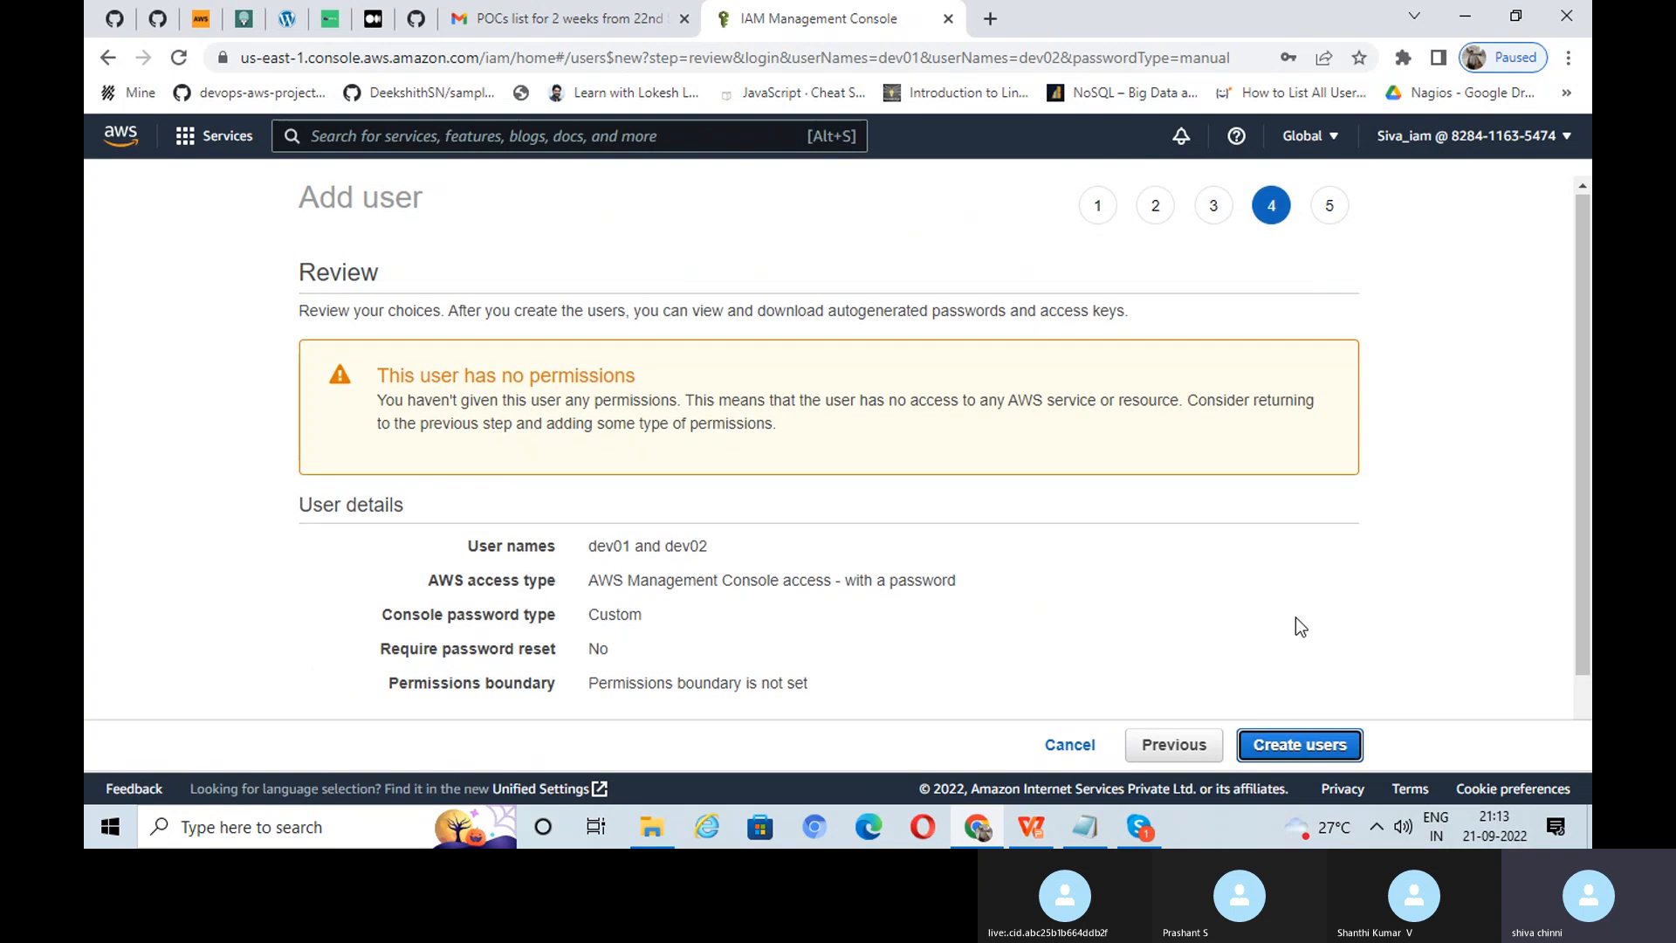
scroll(1296, 617, down, 2)
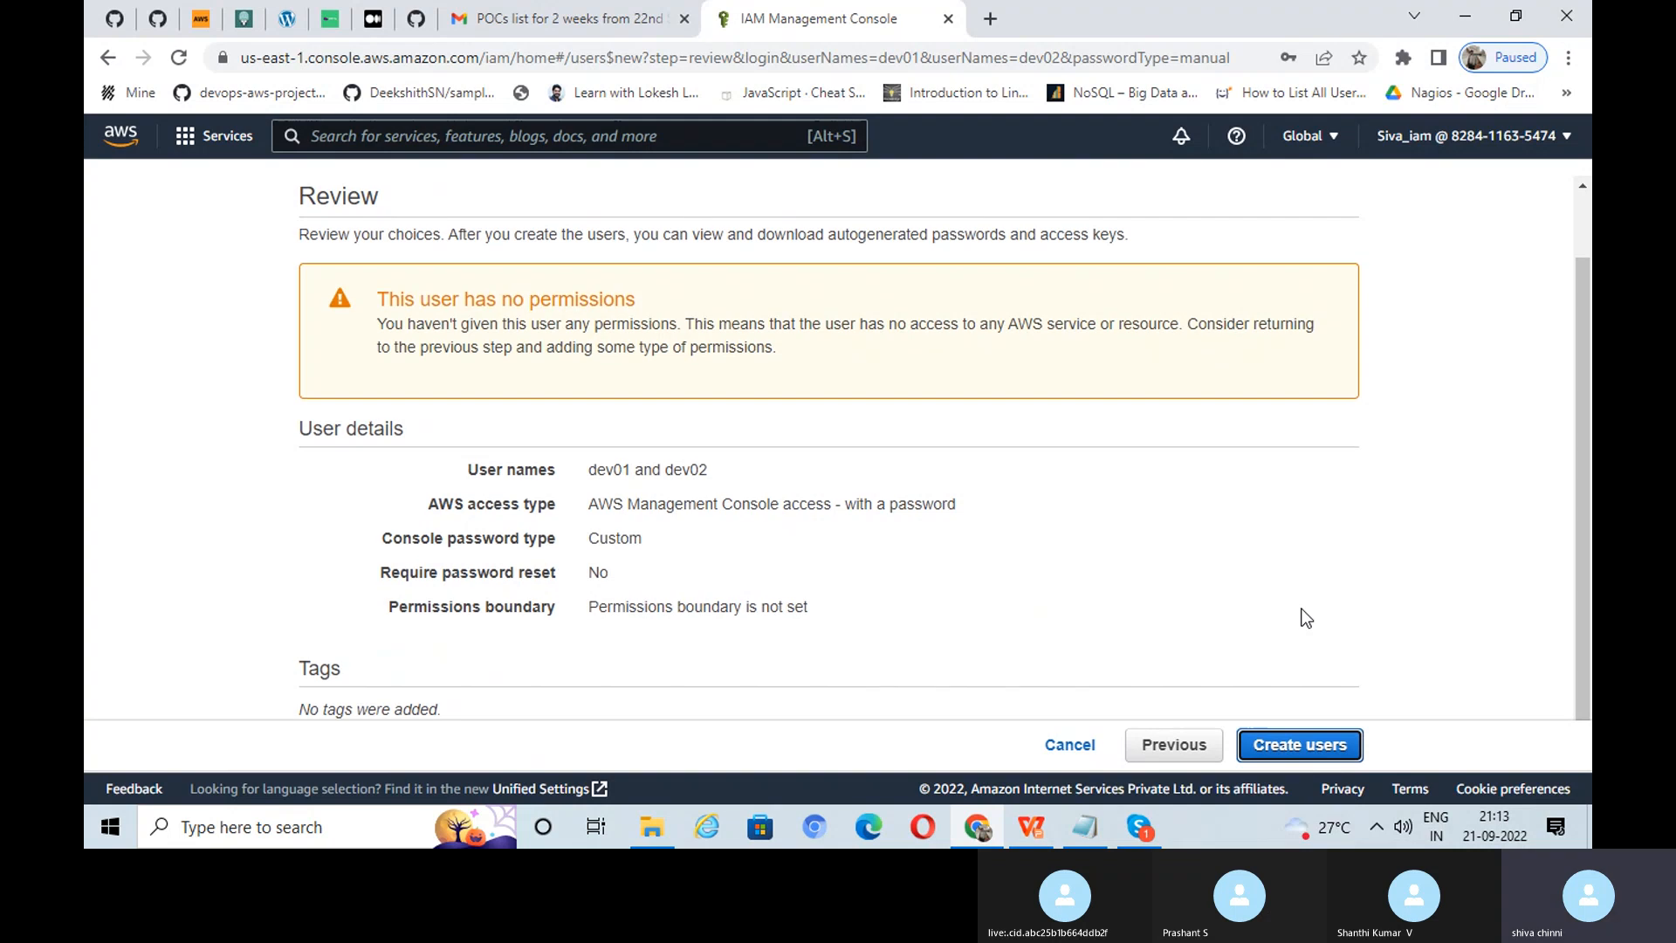
scroll(1303, 615, up, 1)
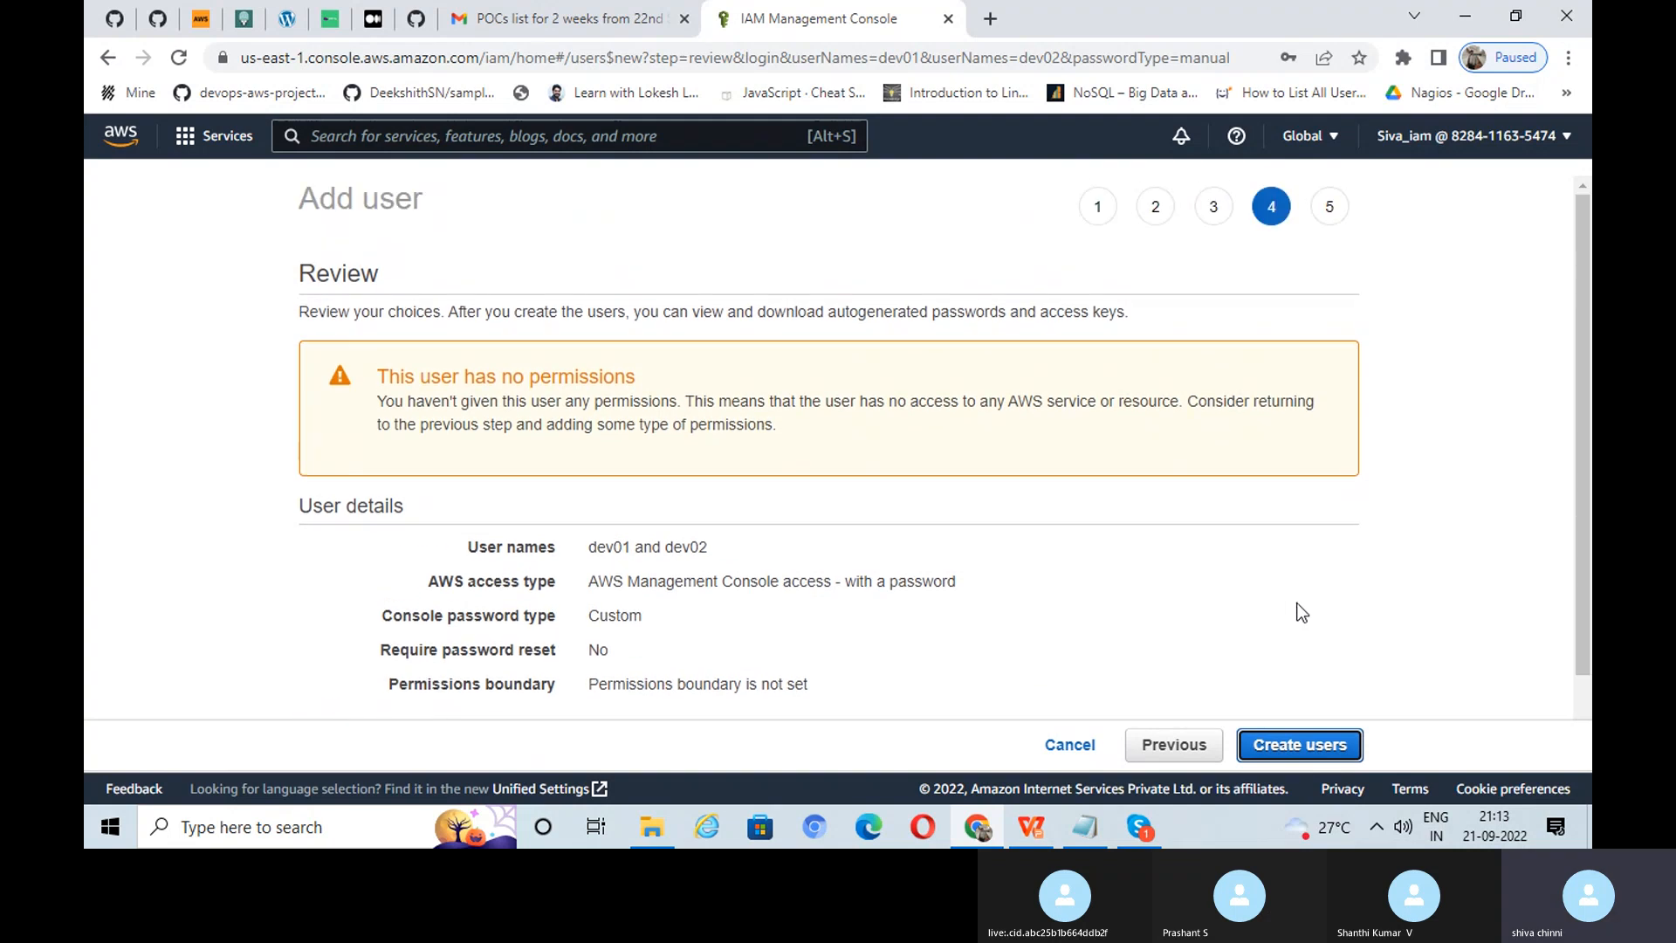
click(103, 59)
click(103, 58)
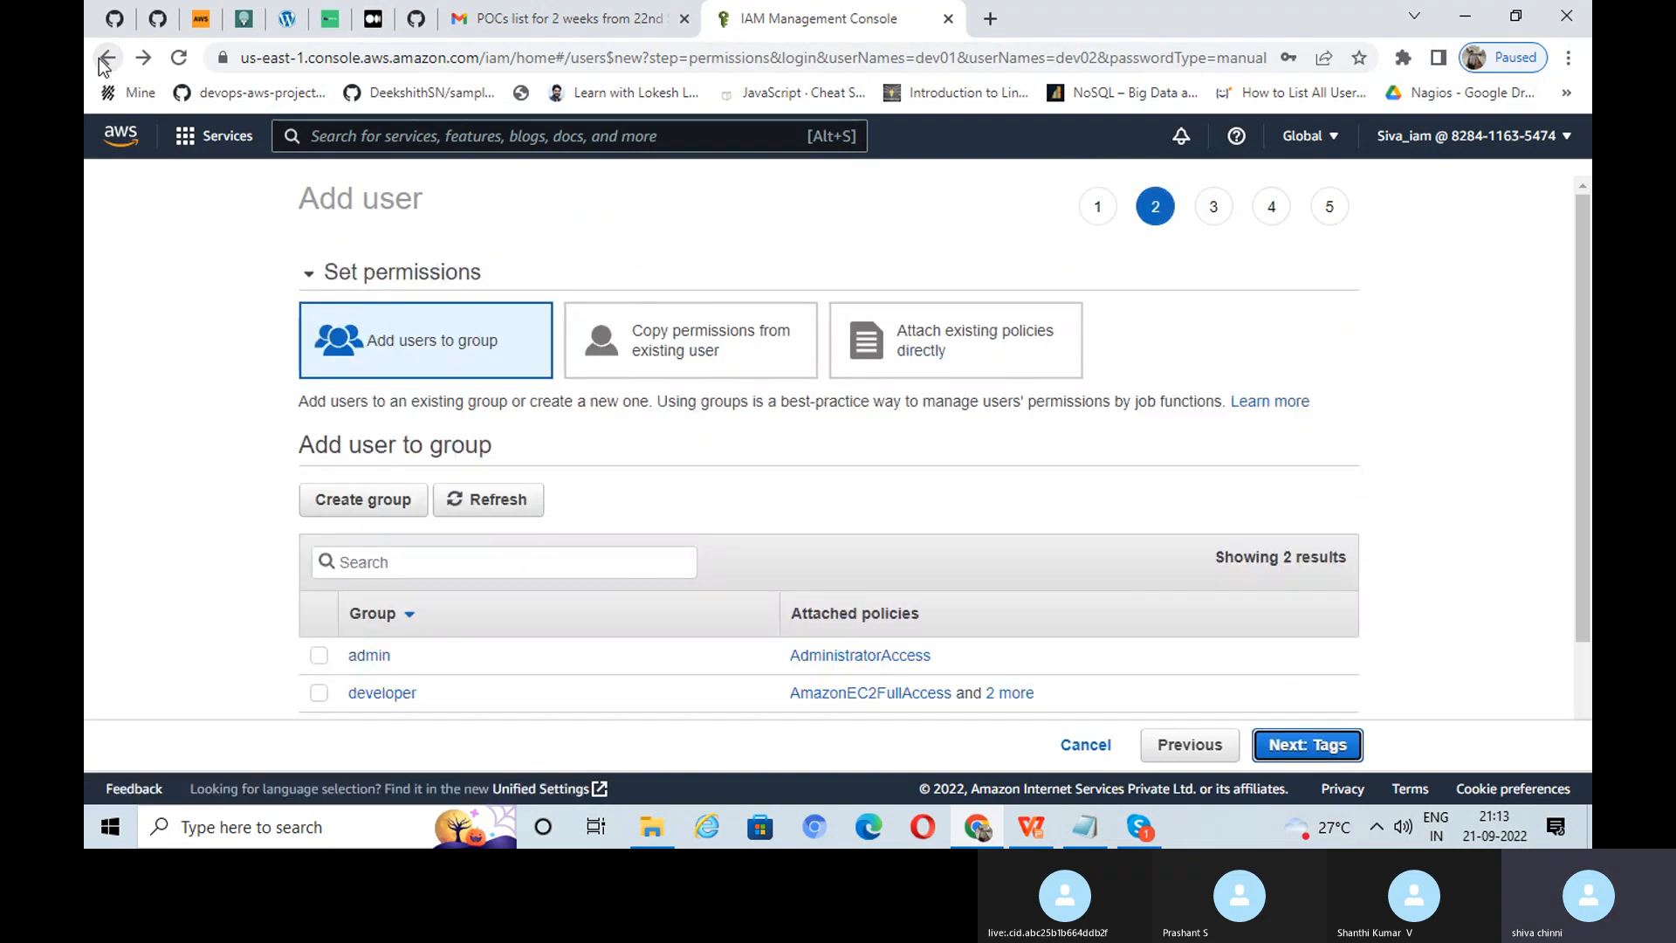
scroll(360, 412, down, 2)
Step: Place dev01 and dev02 in the developer group and create both users
click(318, 563)
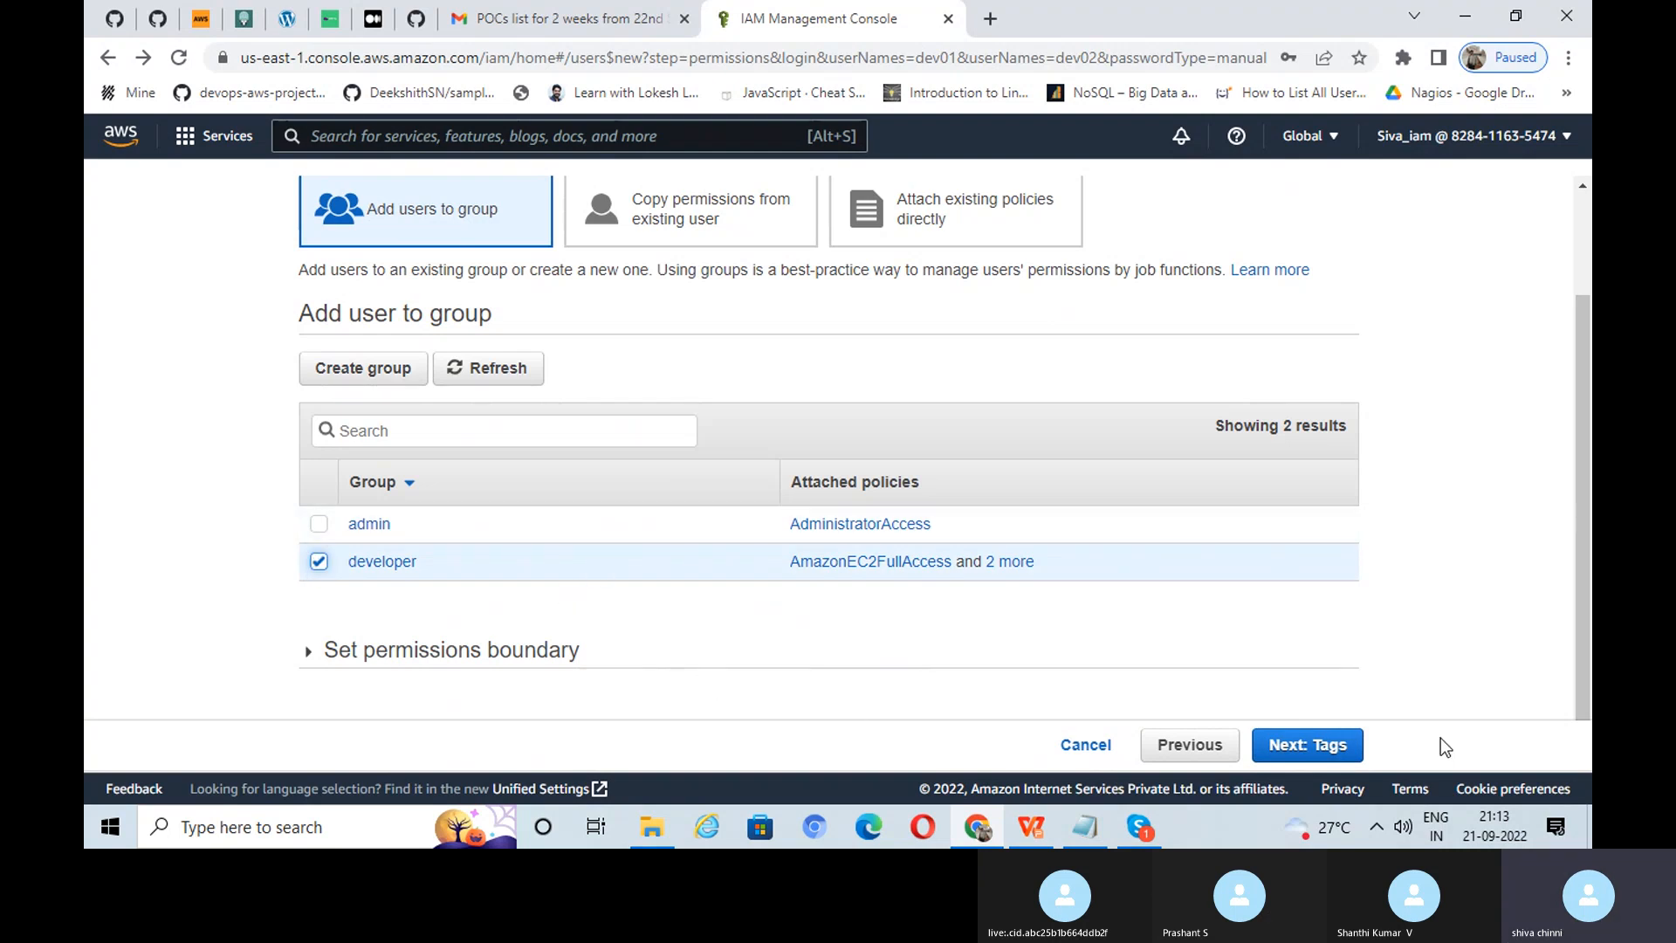
click(1322, 747)
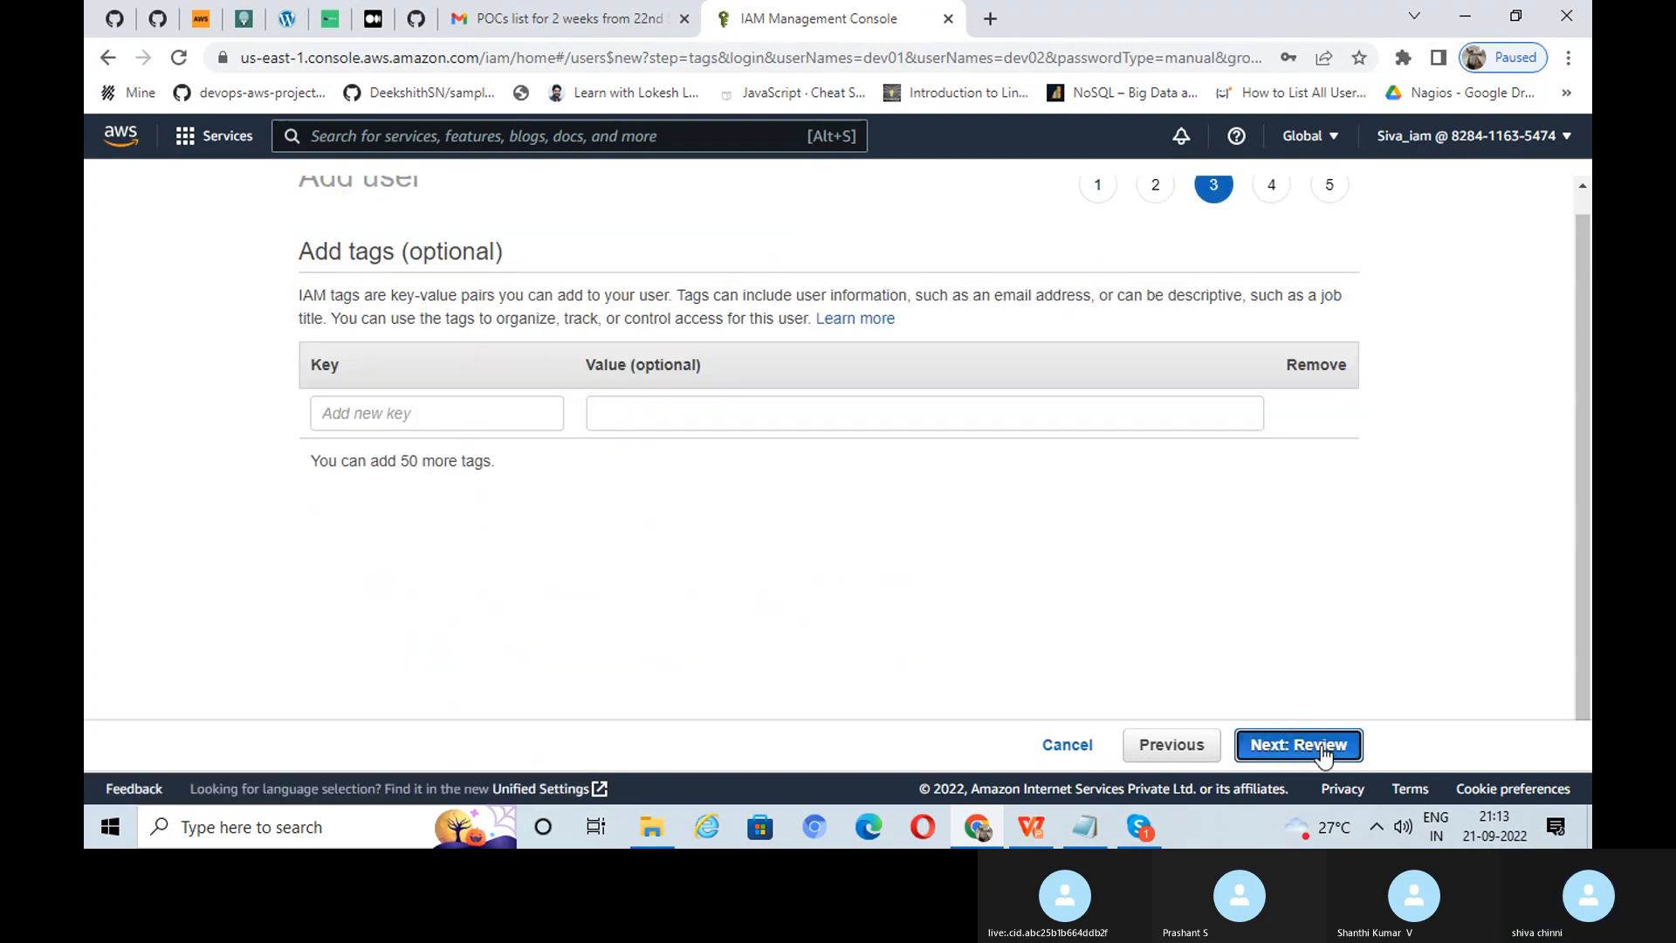
click(1288, 747)
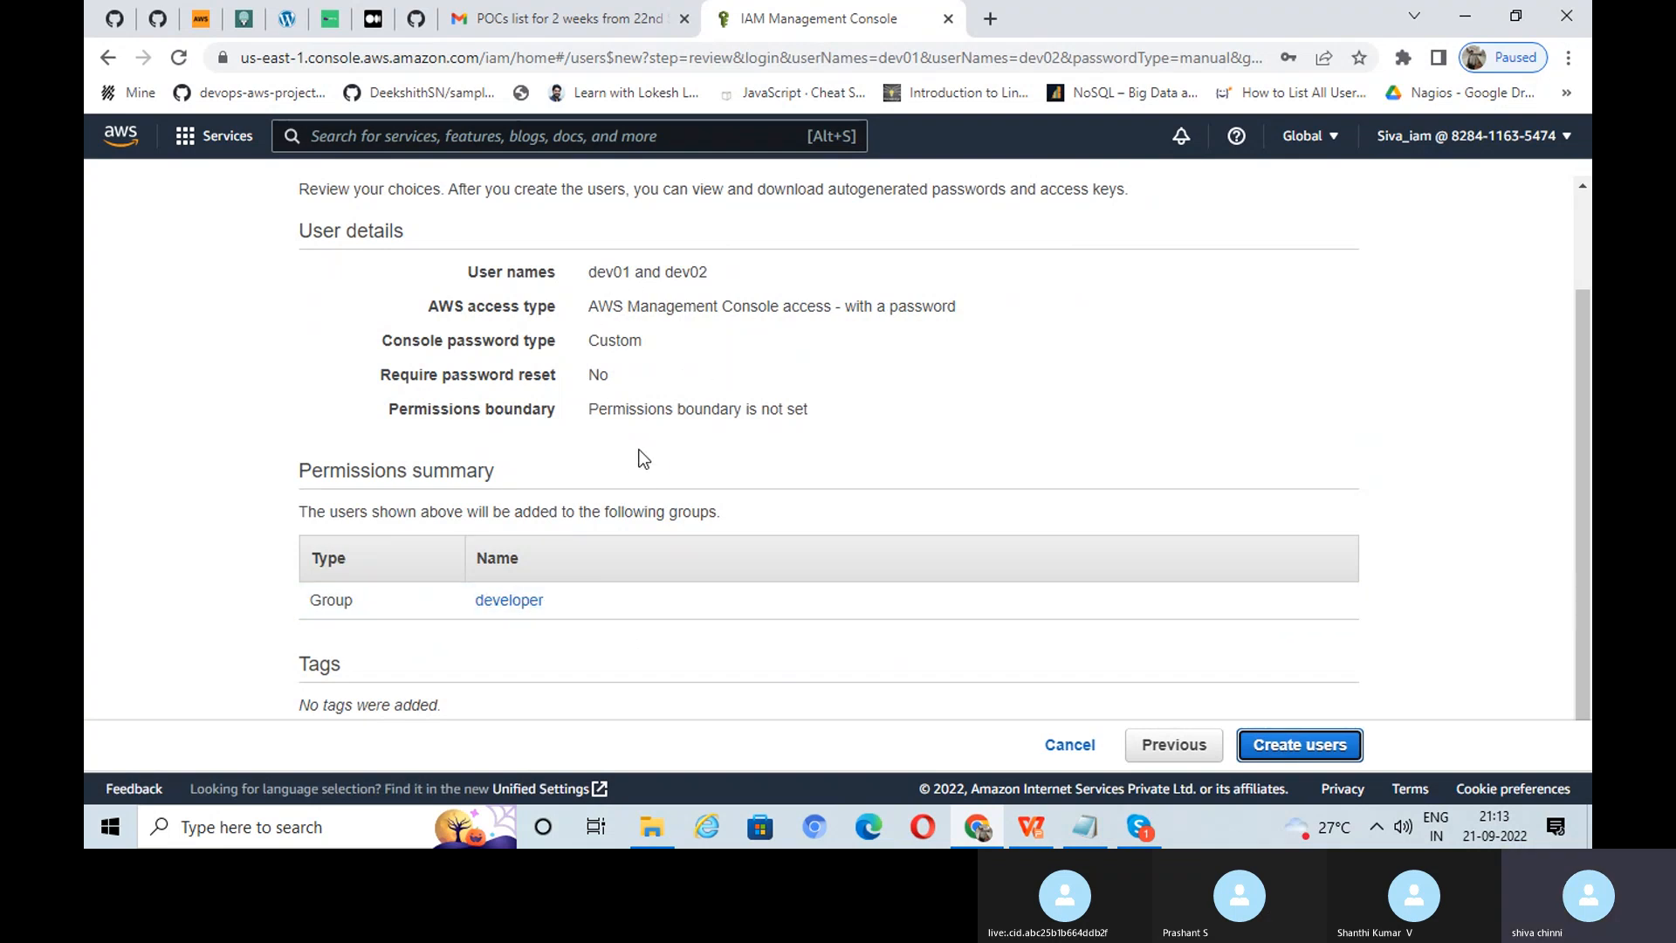
click(1291, 744)
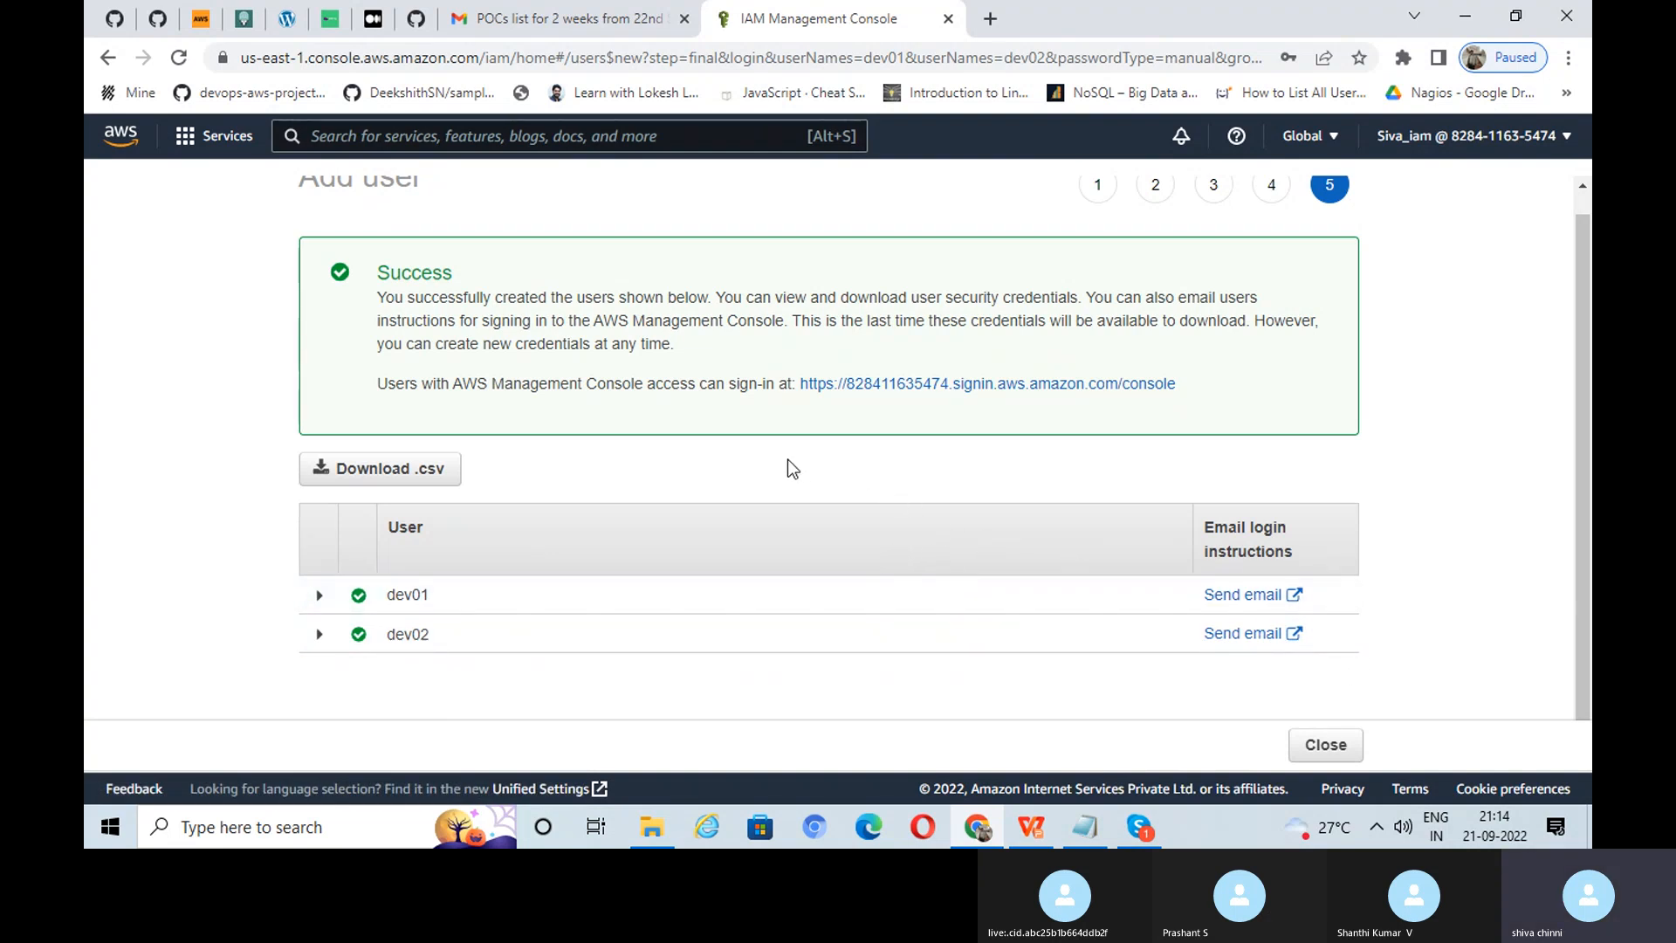
Step: Download the credentials as new_user_credentials (14).csv and minimise Chrome
click(417, 472)
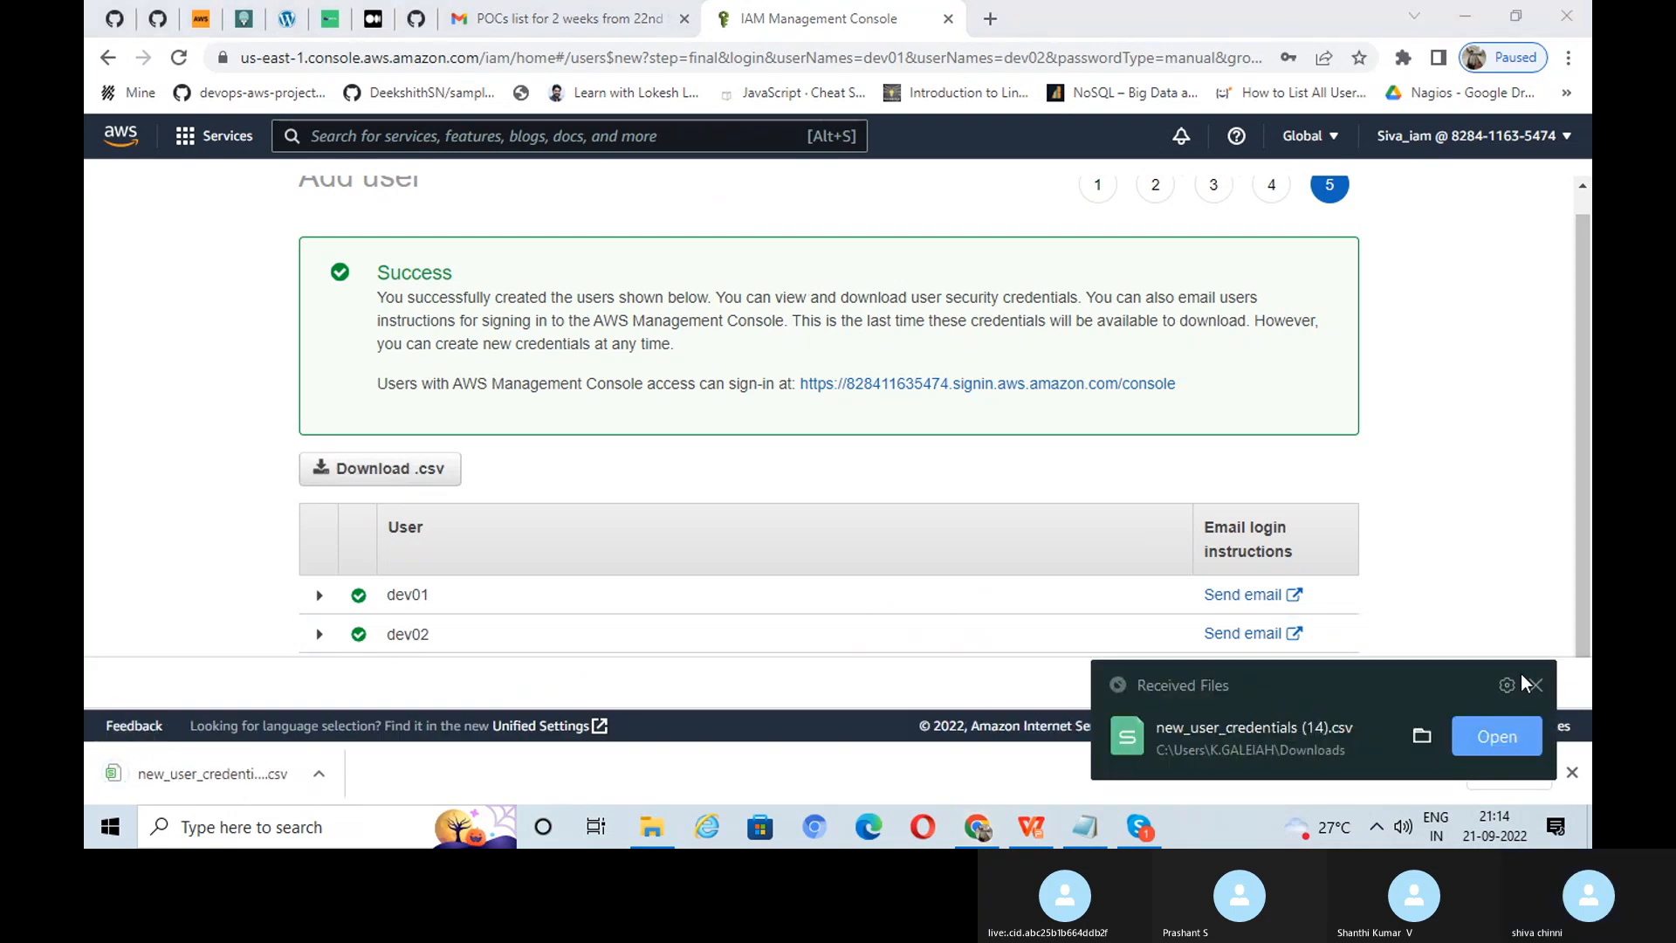
click(1535, 685)
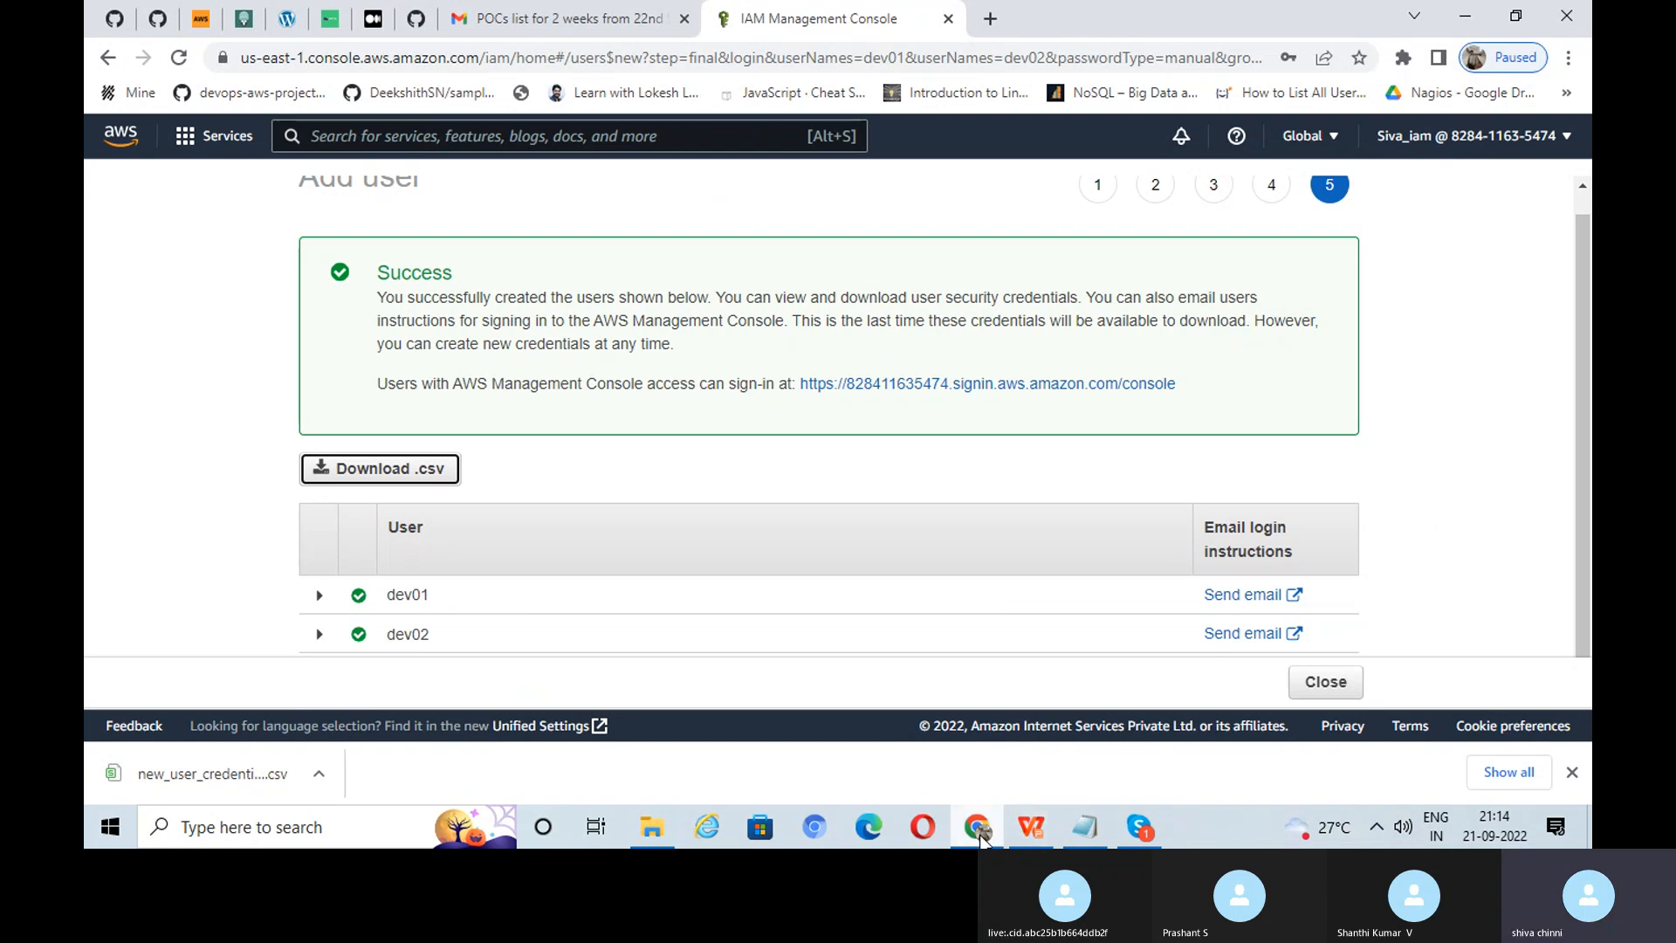
click(979, 830)
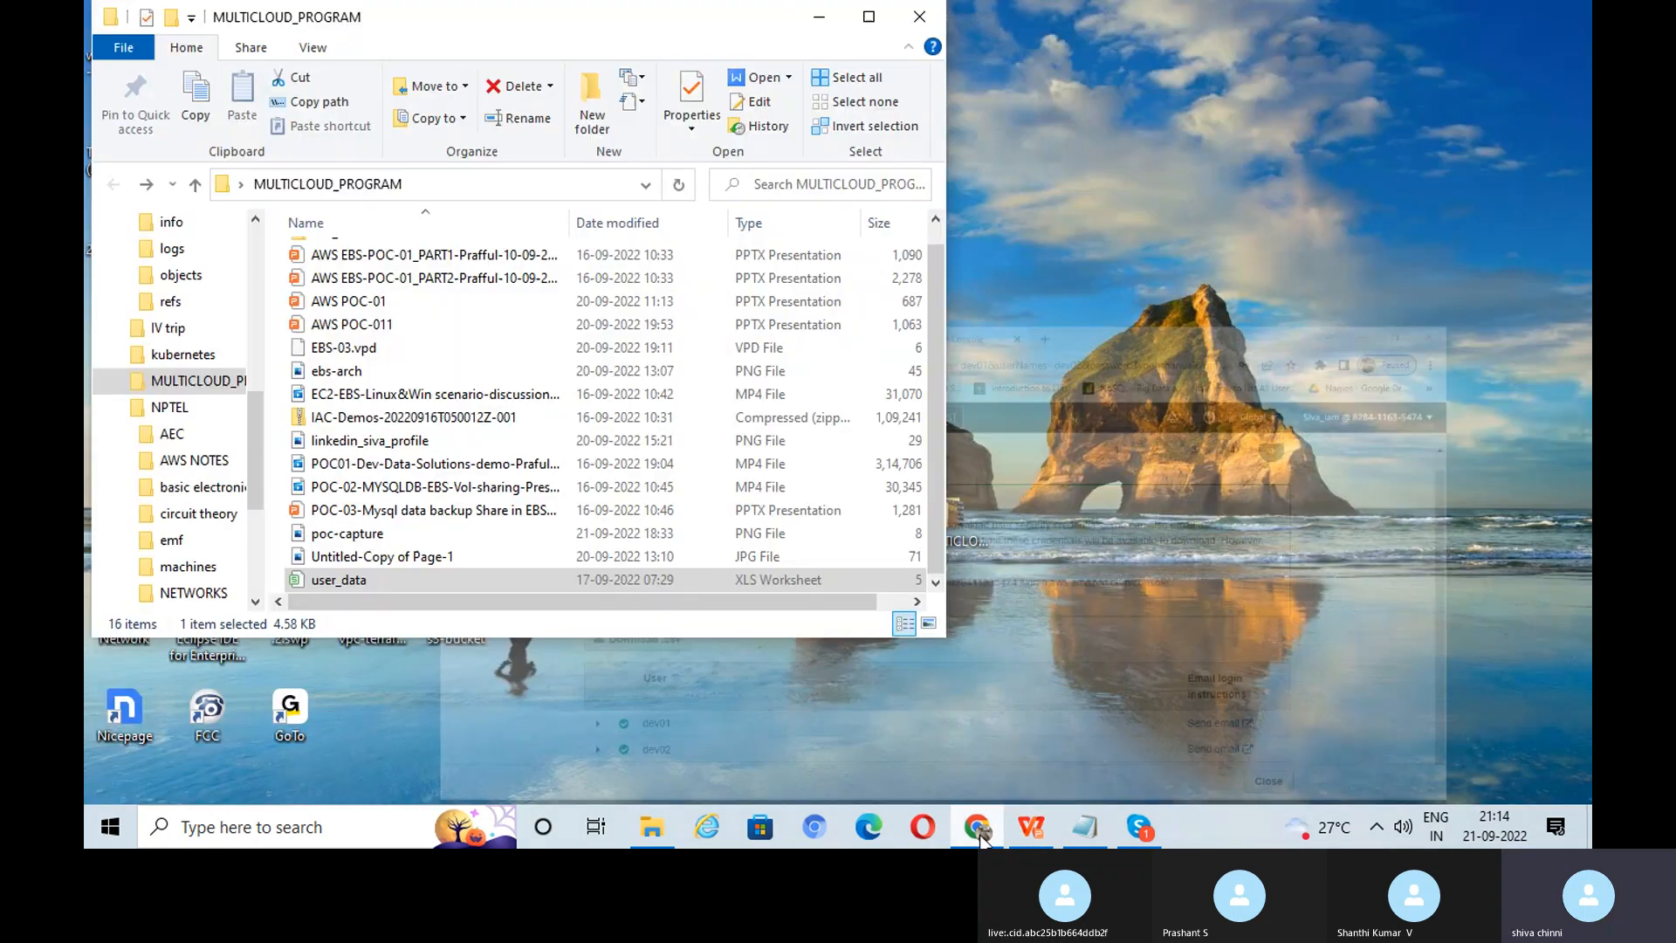
Step: Check the TASK 03: S3 BUCKET slide, then return to the dev01/dev02 success page
click(1031, 827)
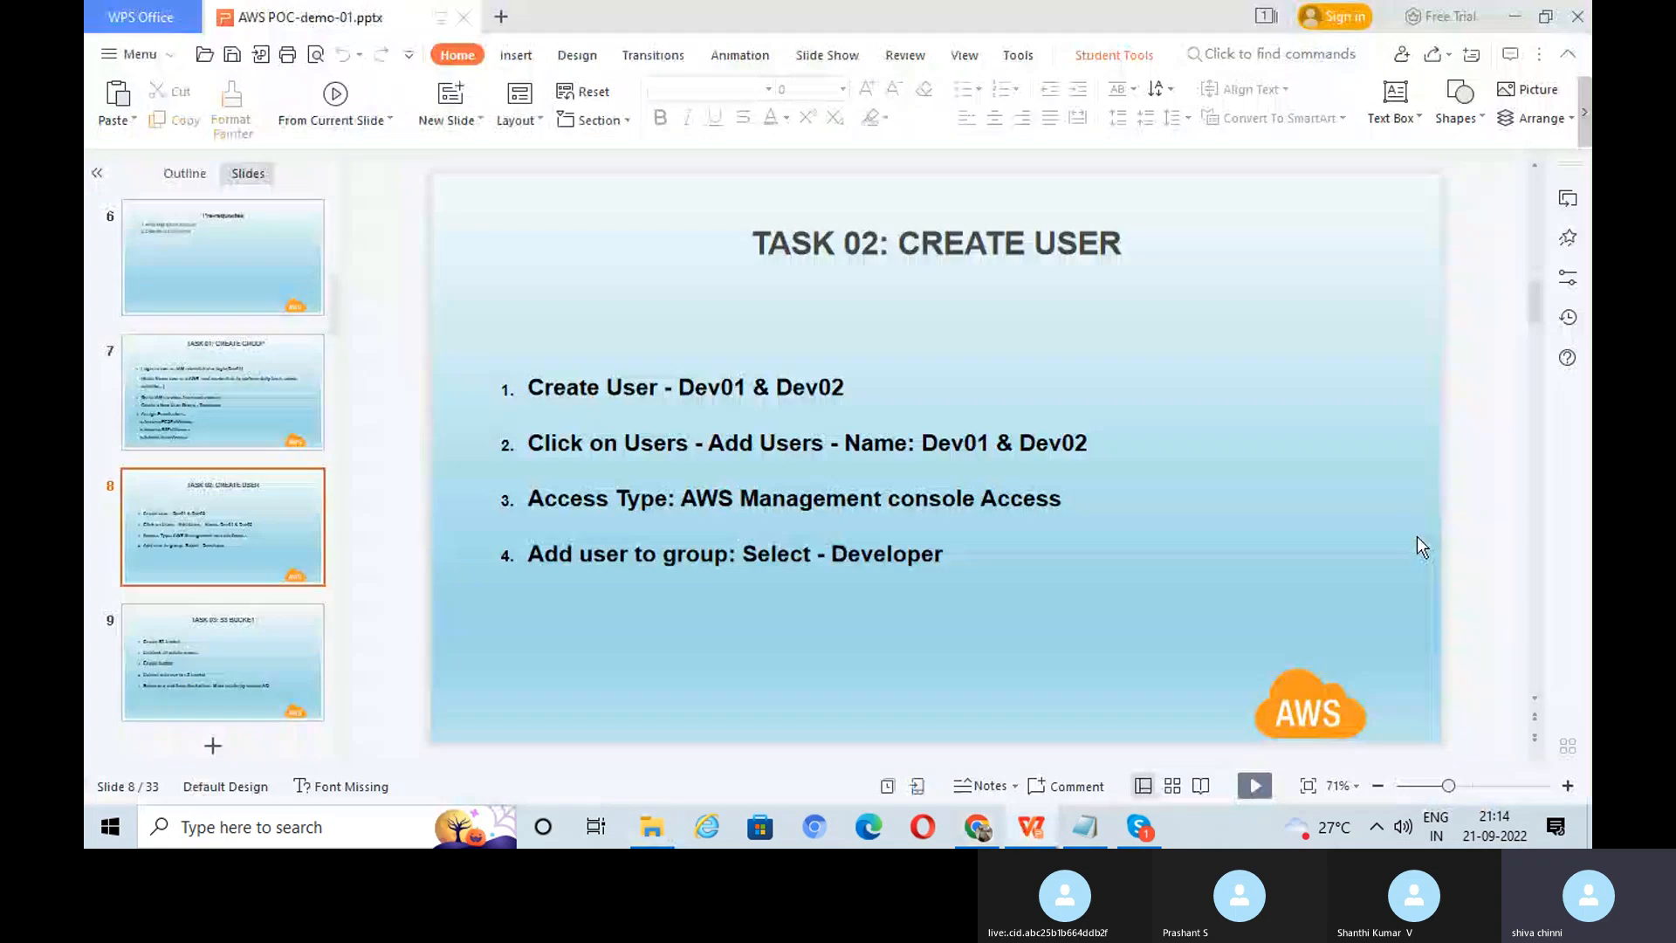
scroll(1417, 536, down, 1)
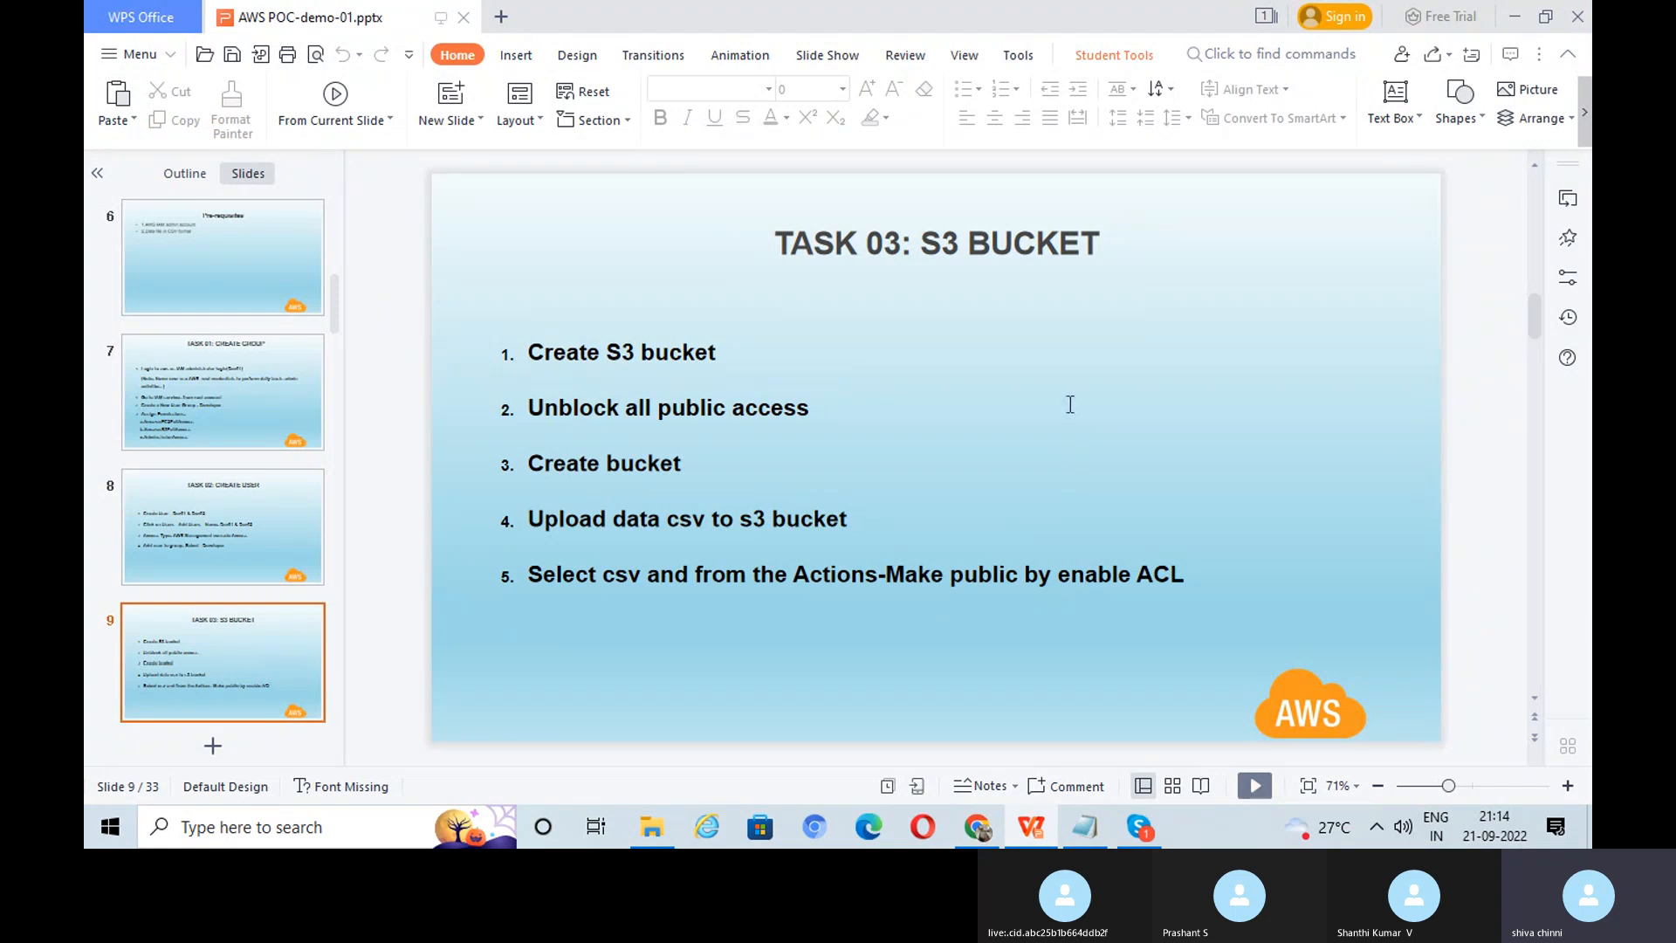
click(1087, 829)
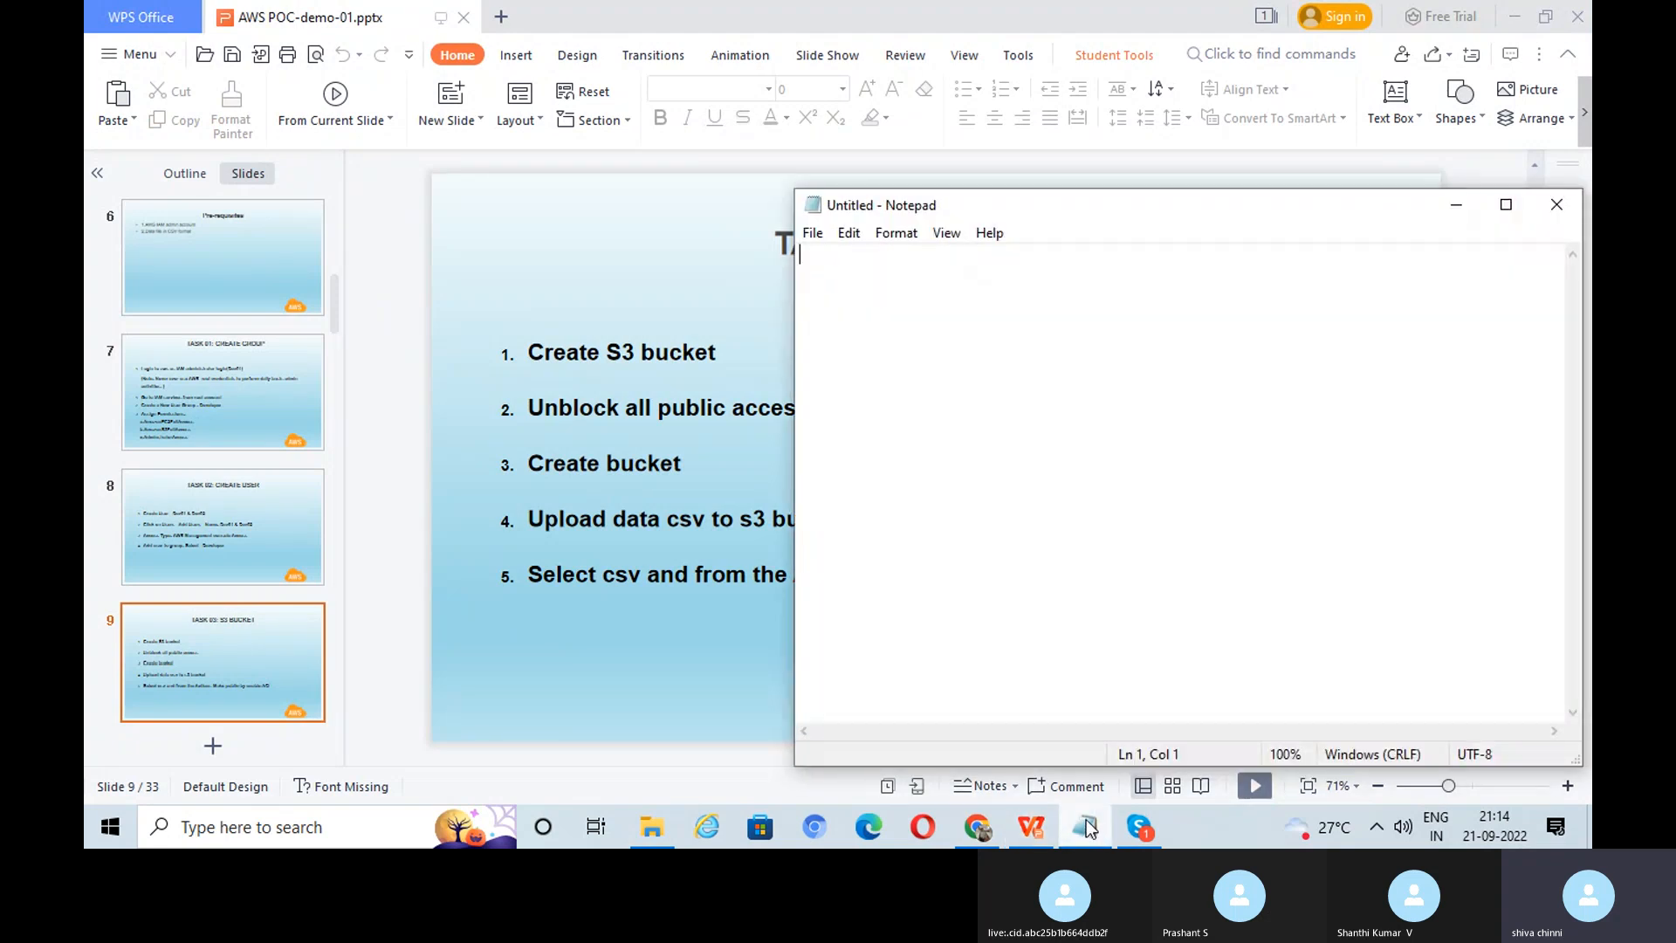
click(1031, 827)
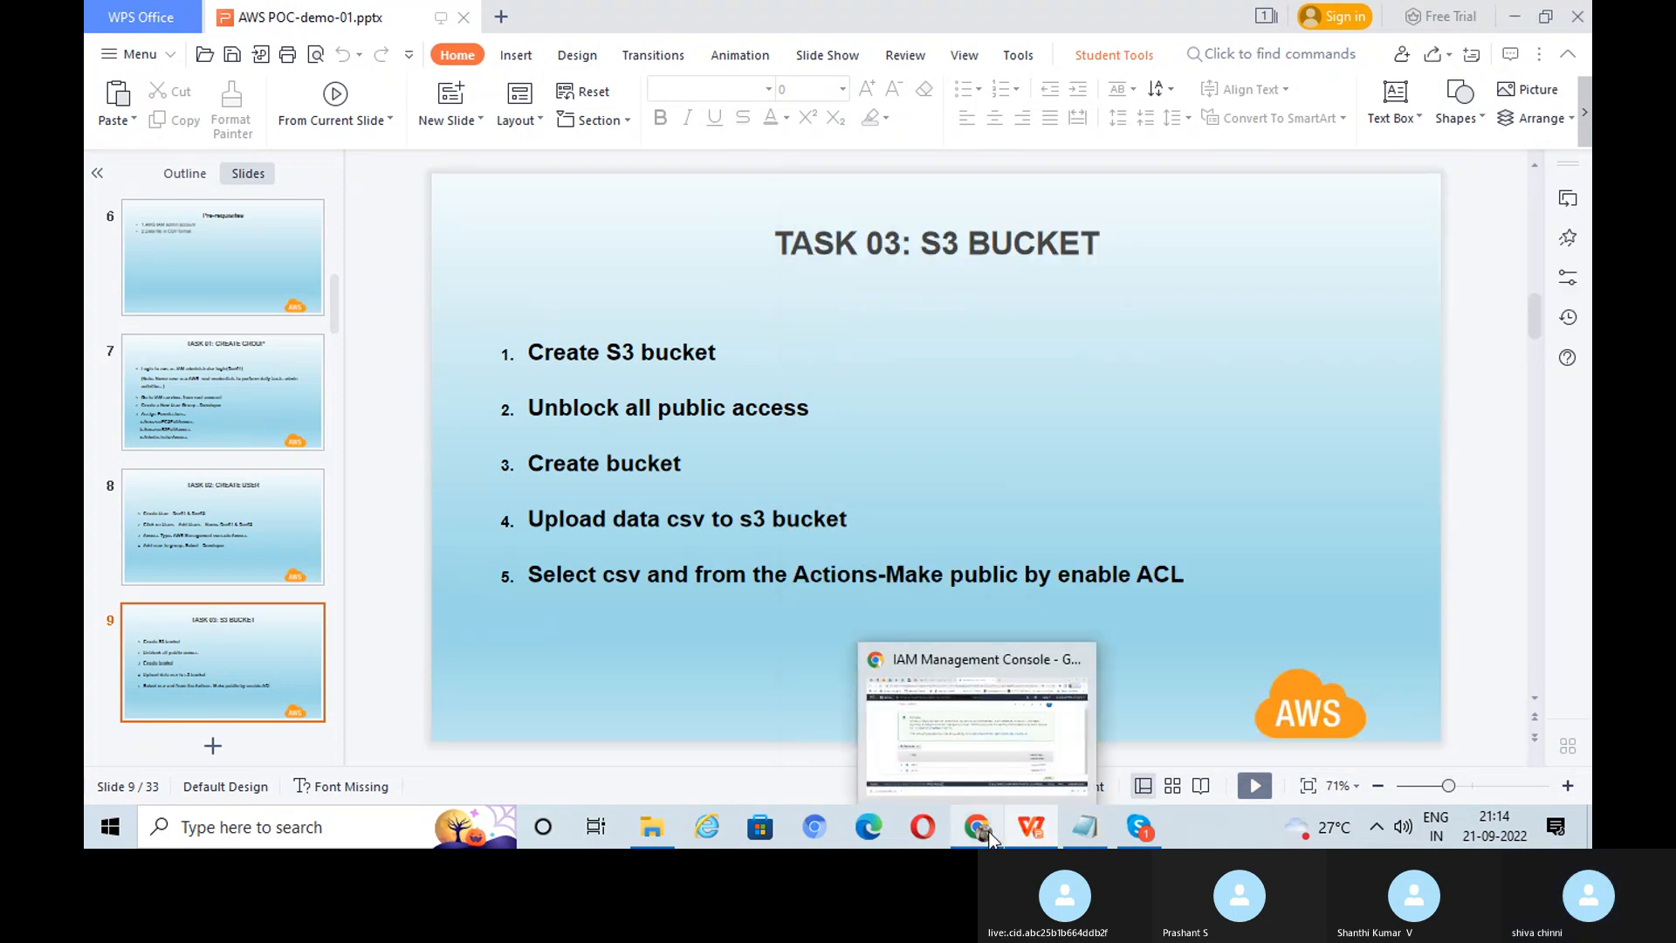
click(992, 838)
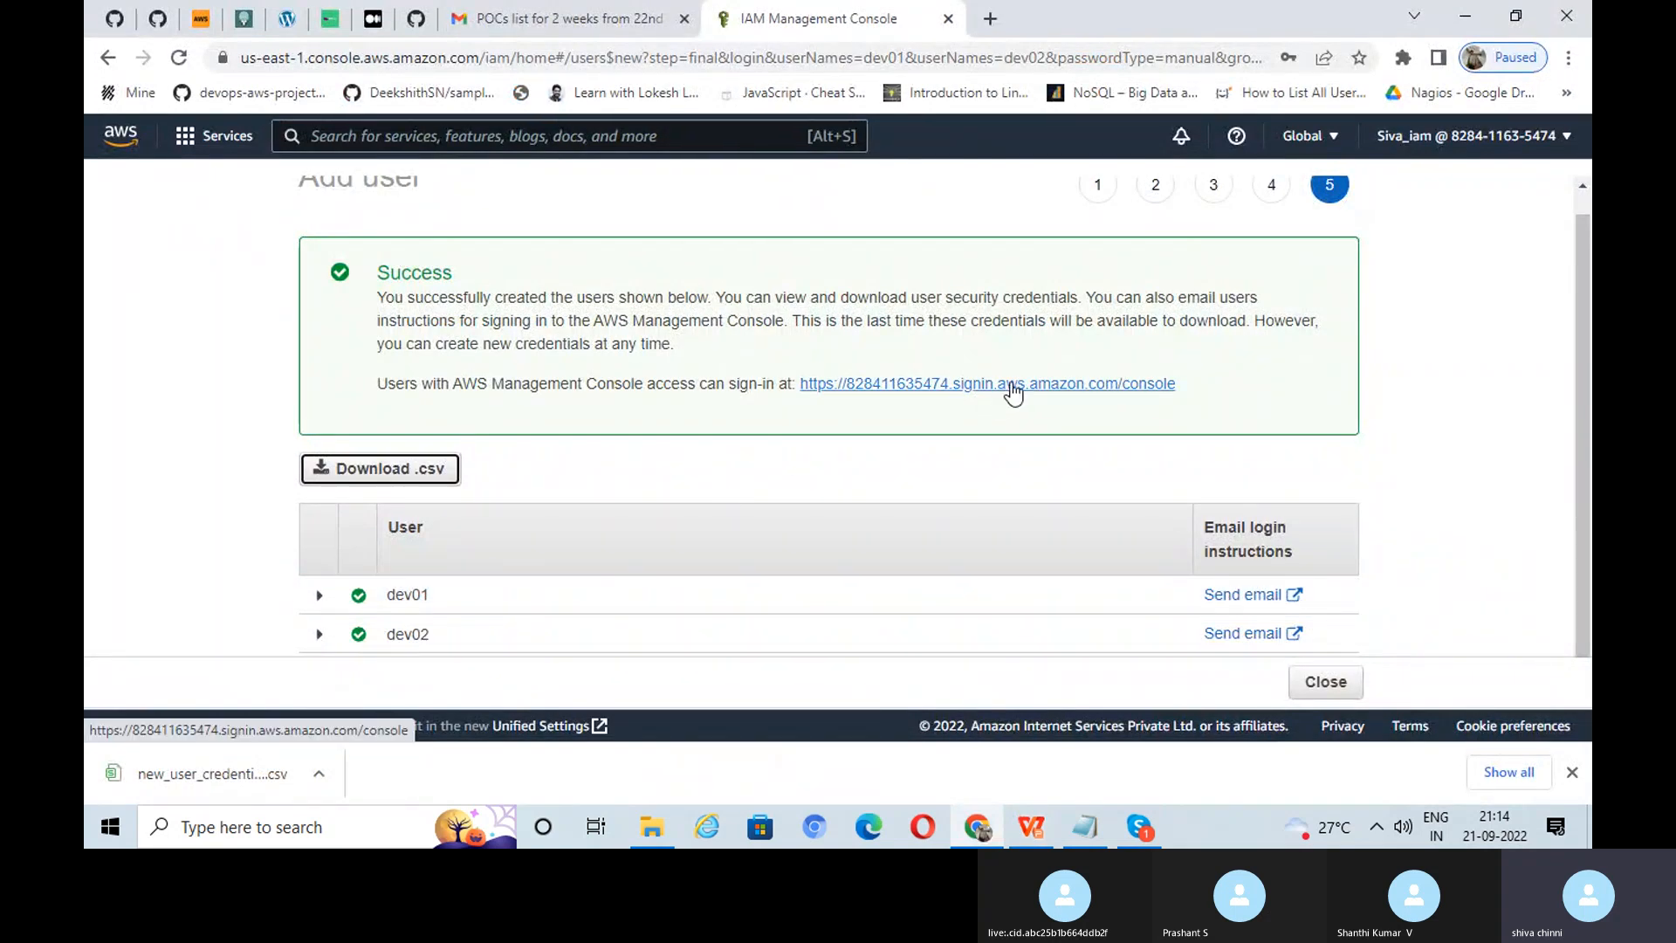
Step: Open the console sign-in URL in a new browser tab
right_click(1013, 390)
click(1055, 397)
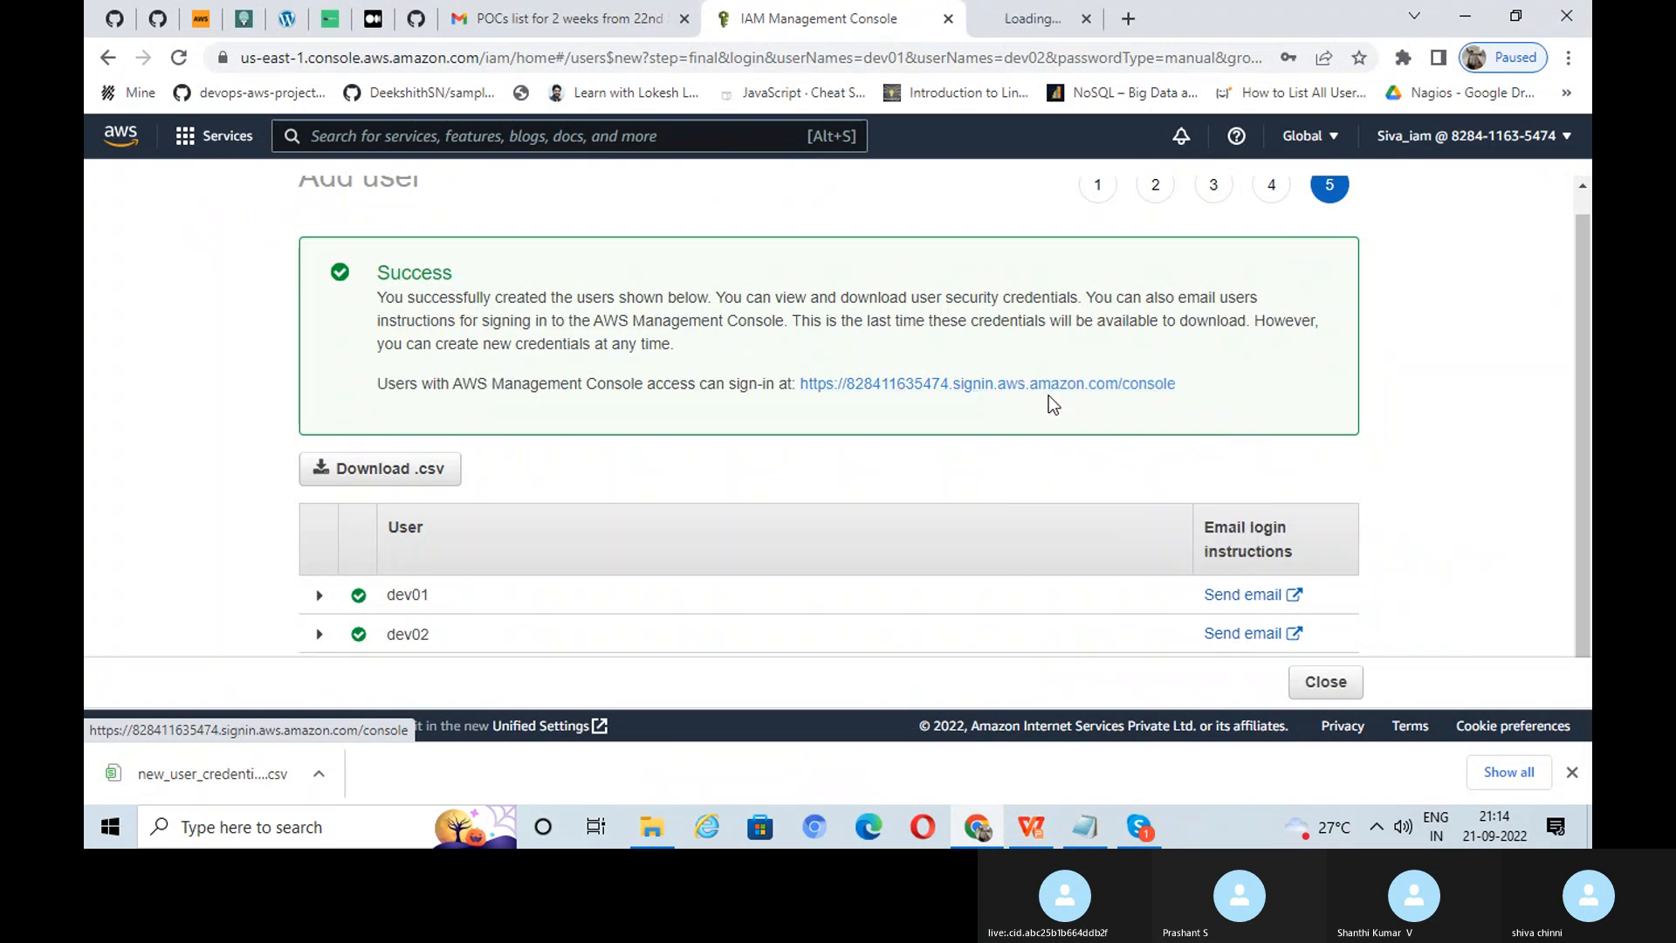
click(1098, 20)
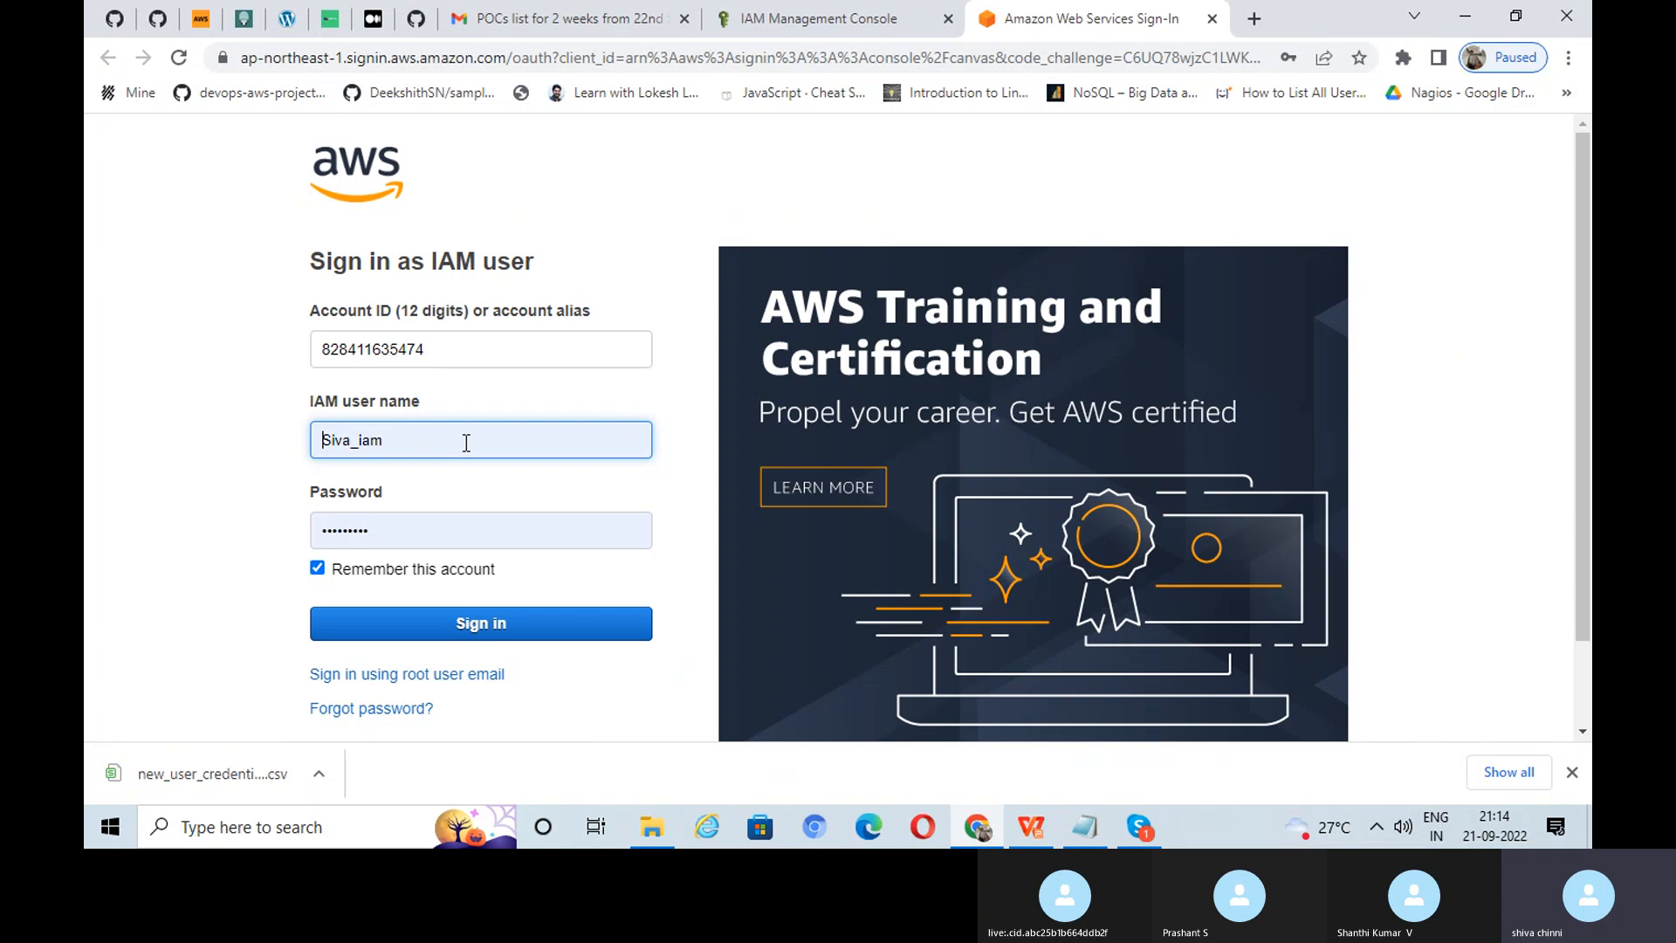
Step: Sign in as IAM user dev01 using the saved login
click(467, 442)
key(BackSpace)
key(BackSpace)
key(BackSpace)
key(BackSpace)
key(BackSpace)
key(BackSpace)
key(BackSpace)
key(BackSpace)
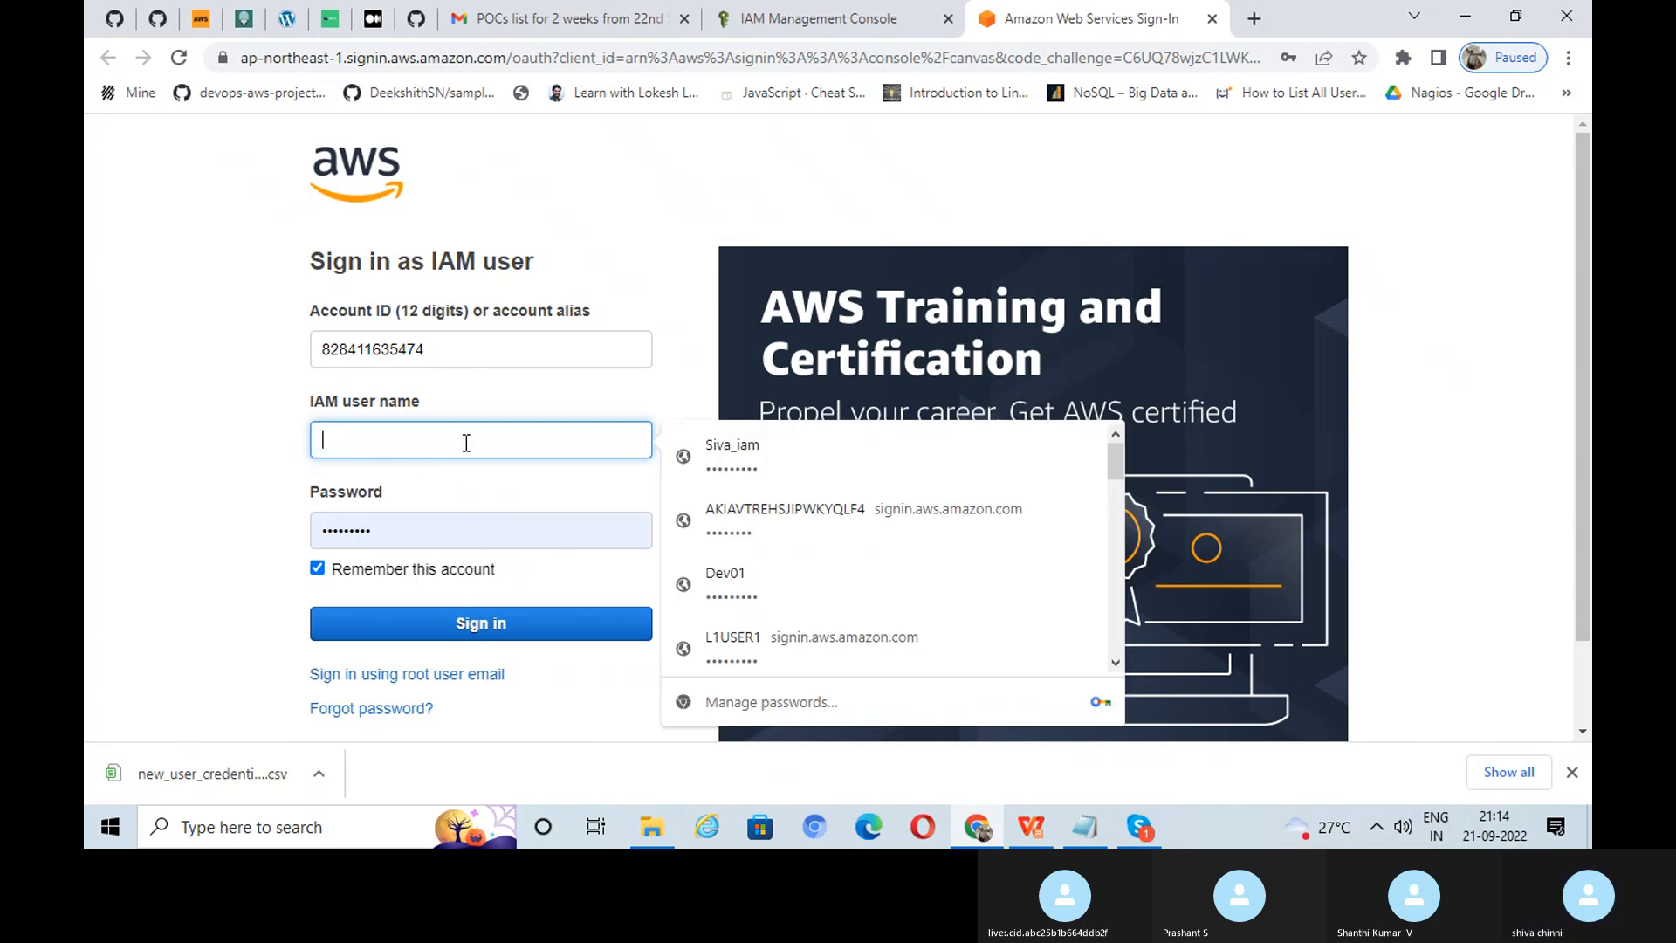
text(dev)
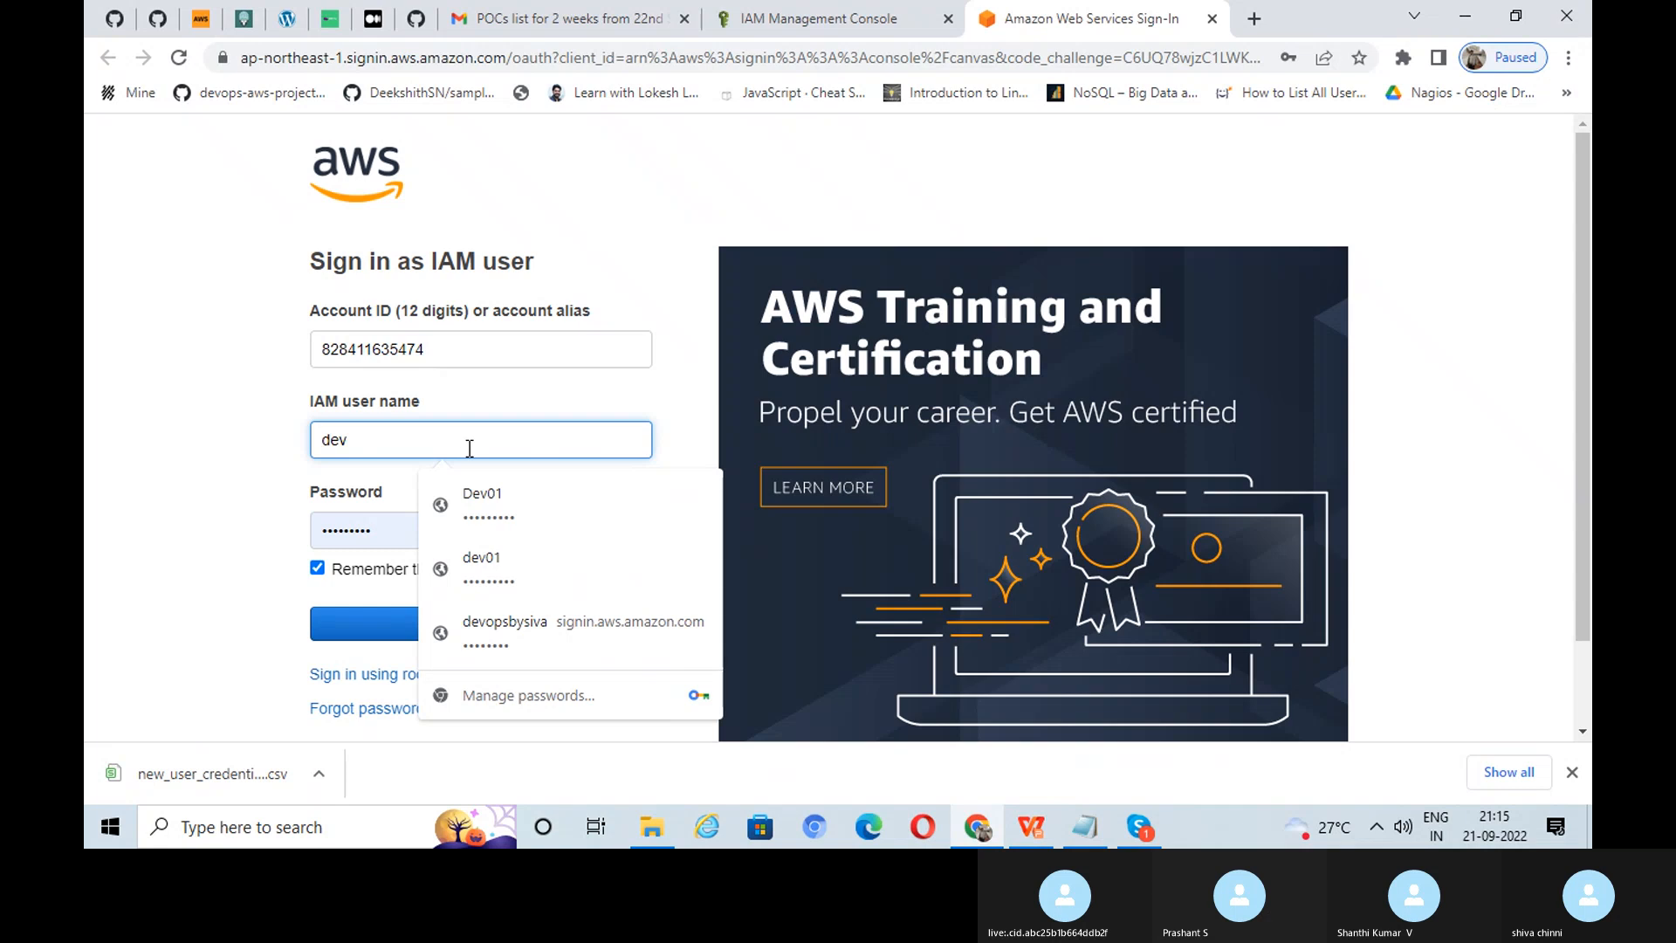
click(489, 566)
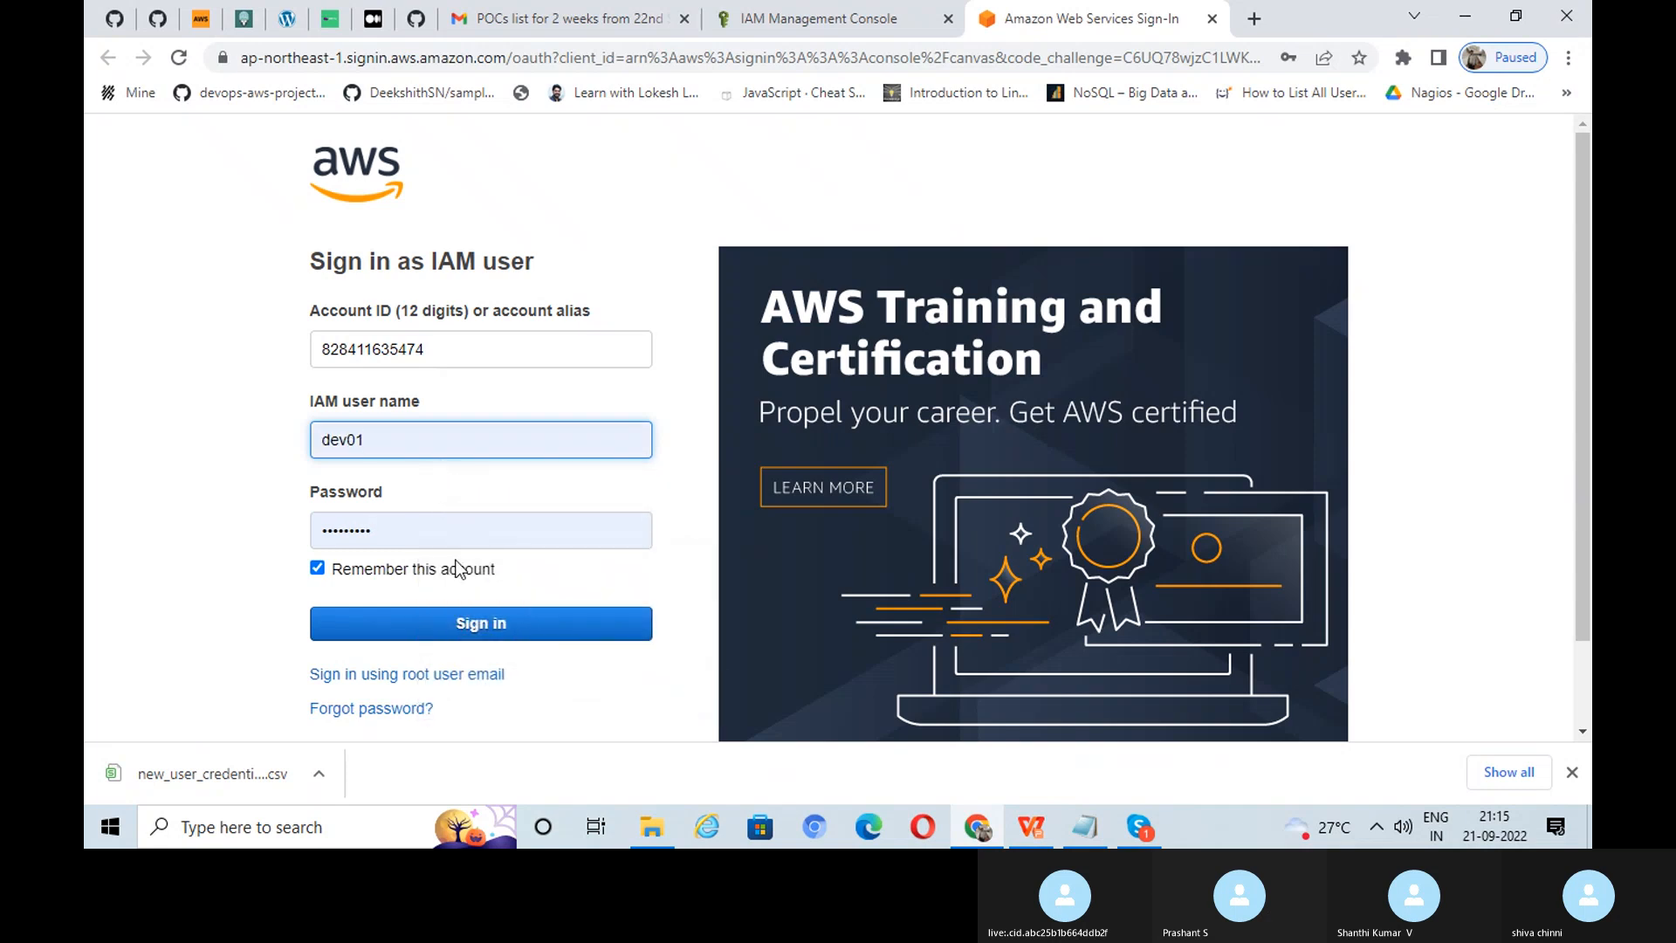
click(482, 623)
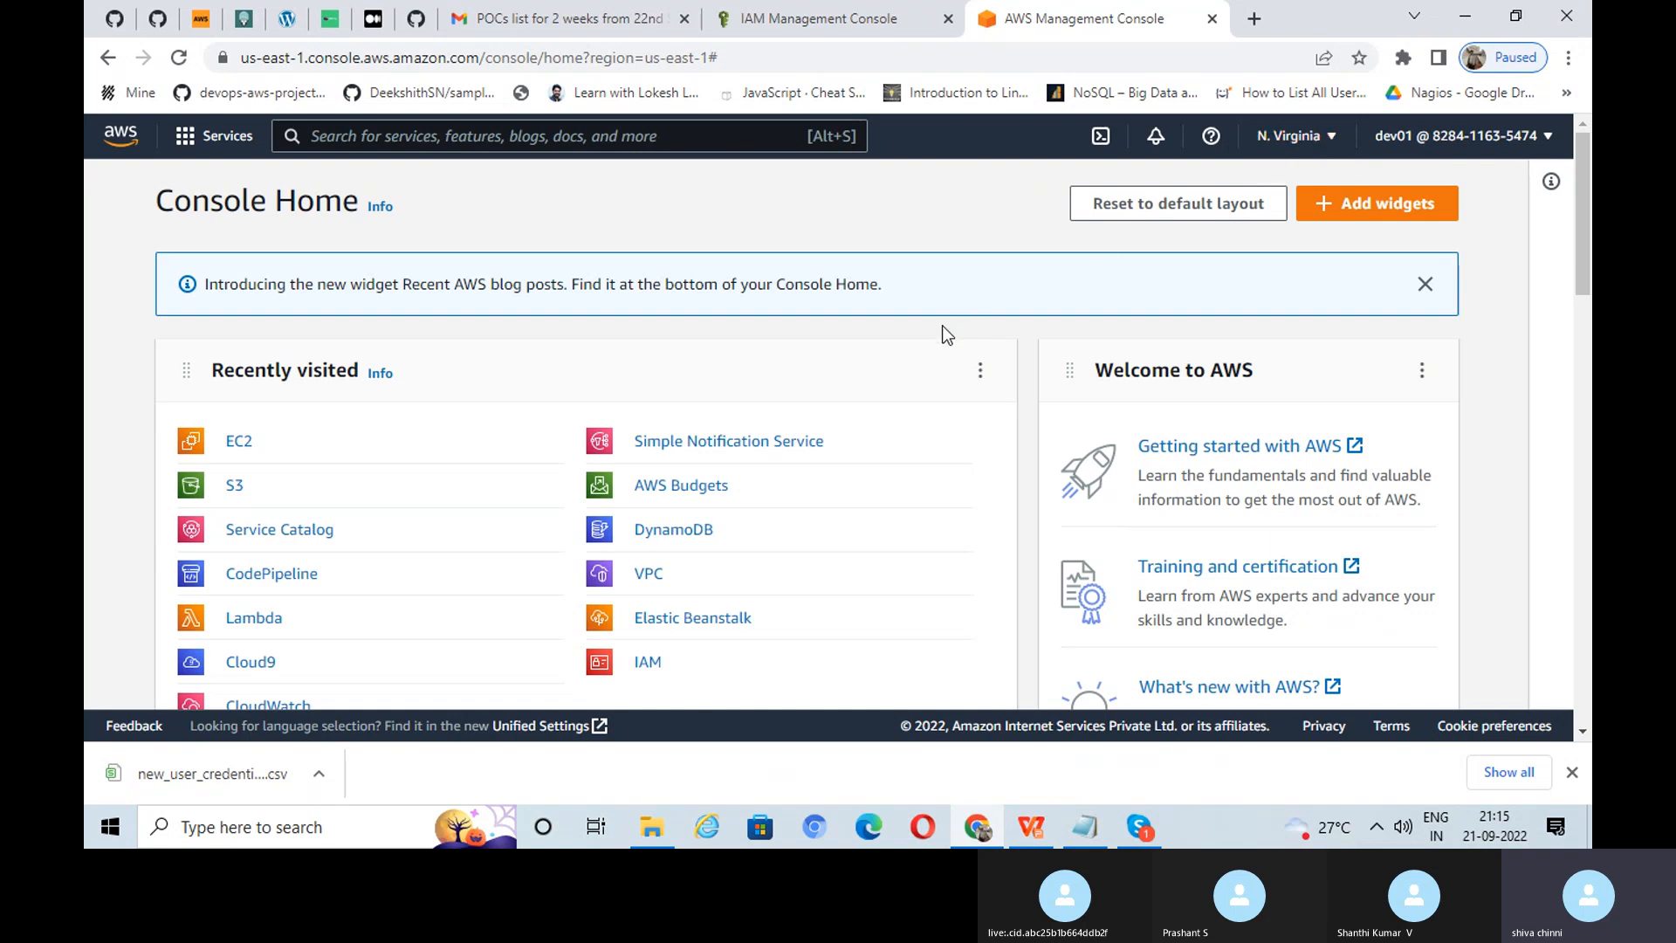
Step: Open S3 from Console Home to list buck-0002 and bucket-98760
click(991, 838)
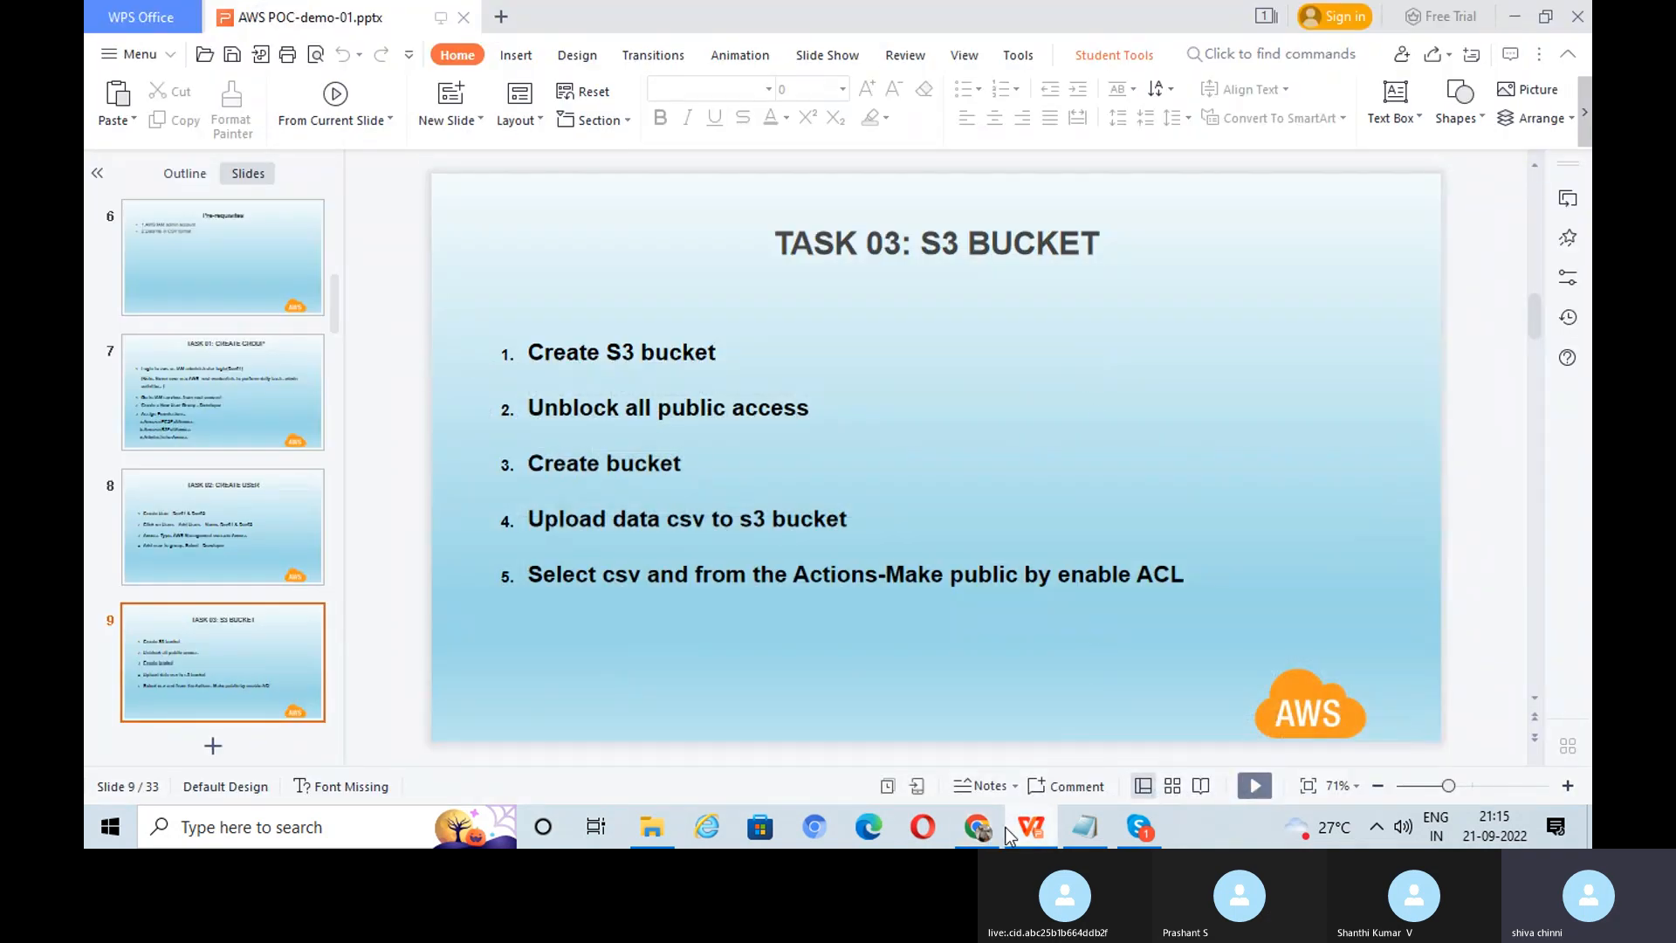
click(977, 827)
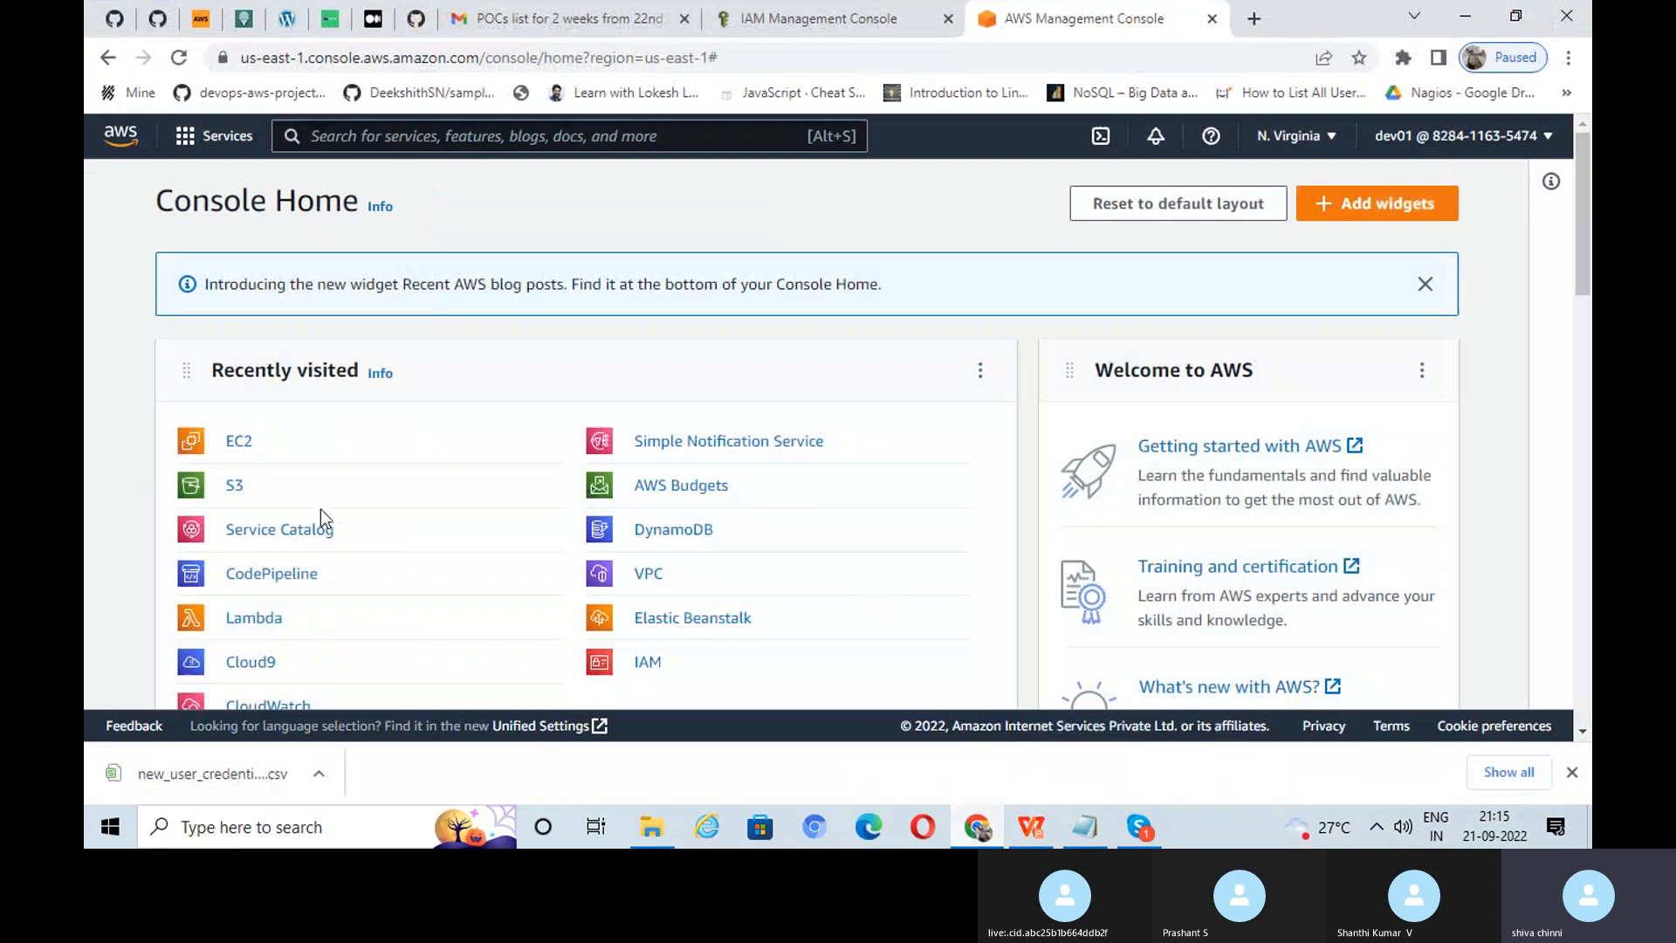
click(233, 491)
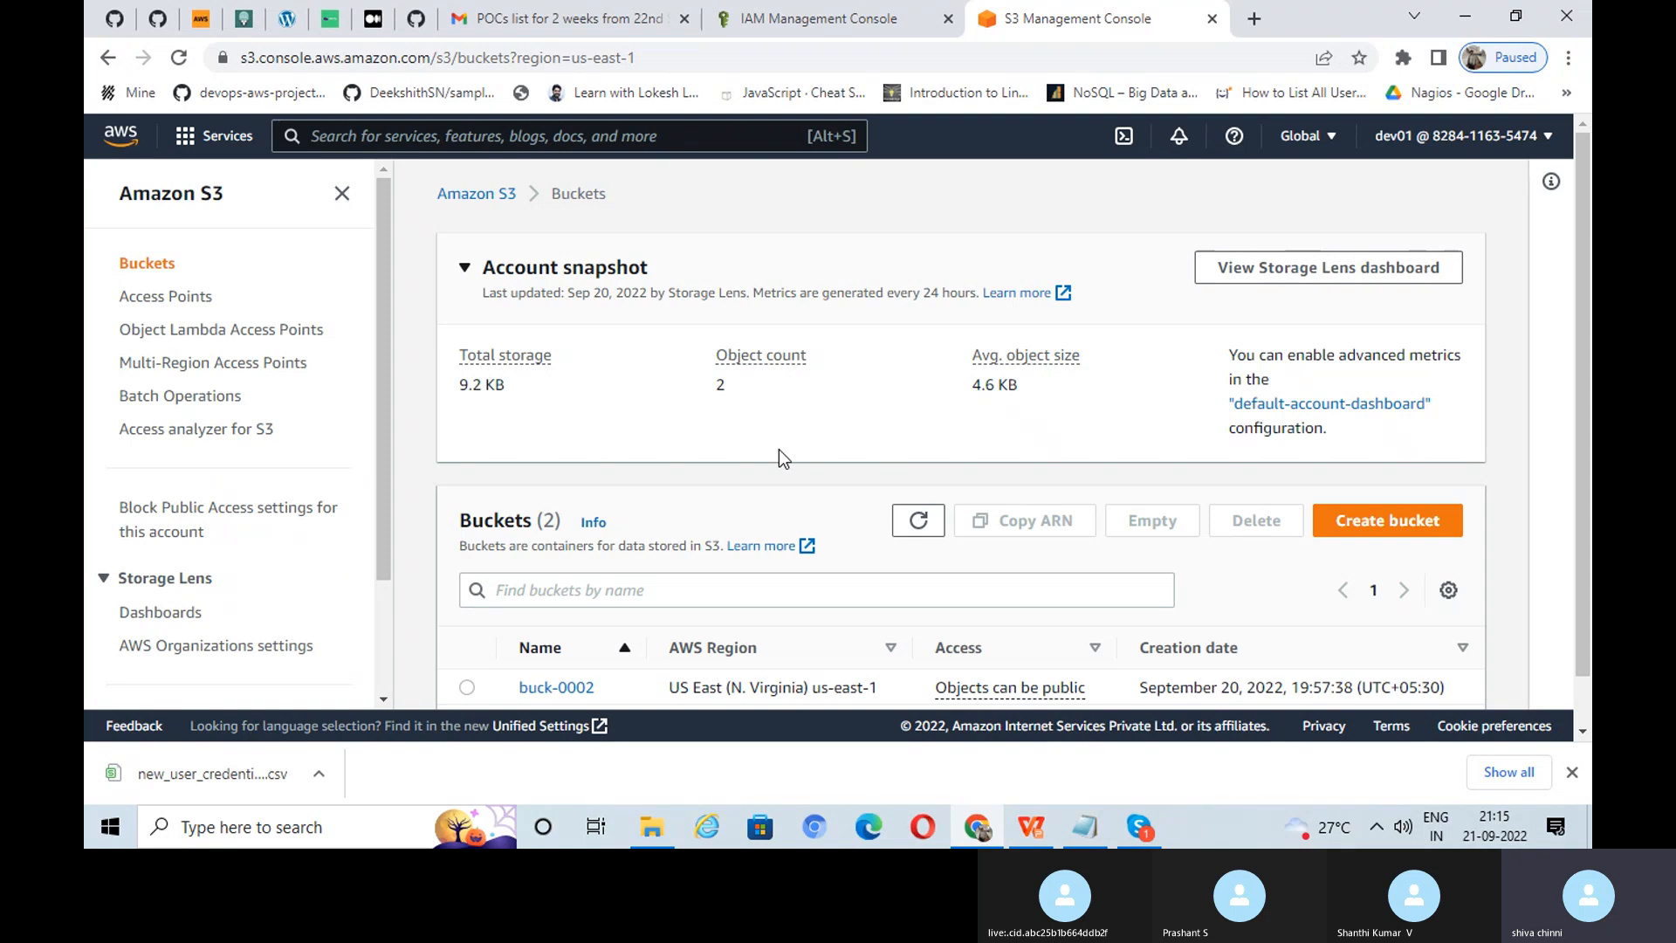
Step: Start a bucket named bucket-siva21 in us-east-1 with ACLs enabled
click(1402, 522)
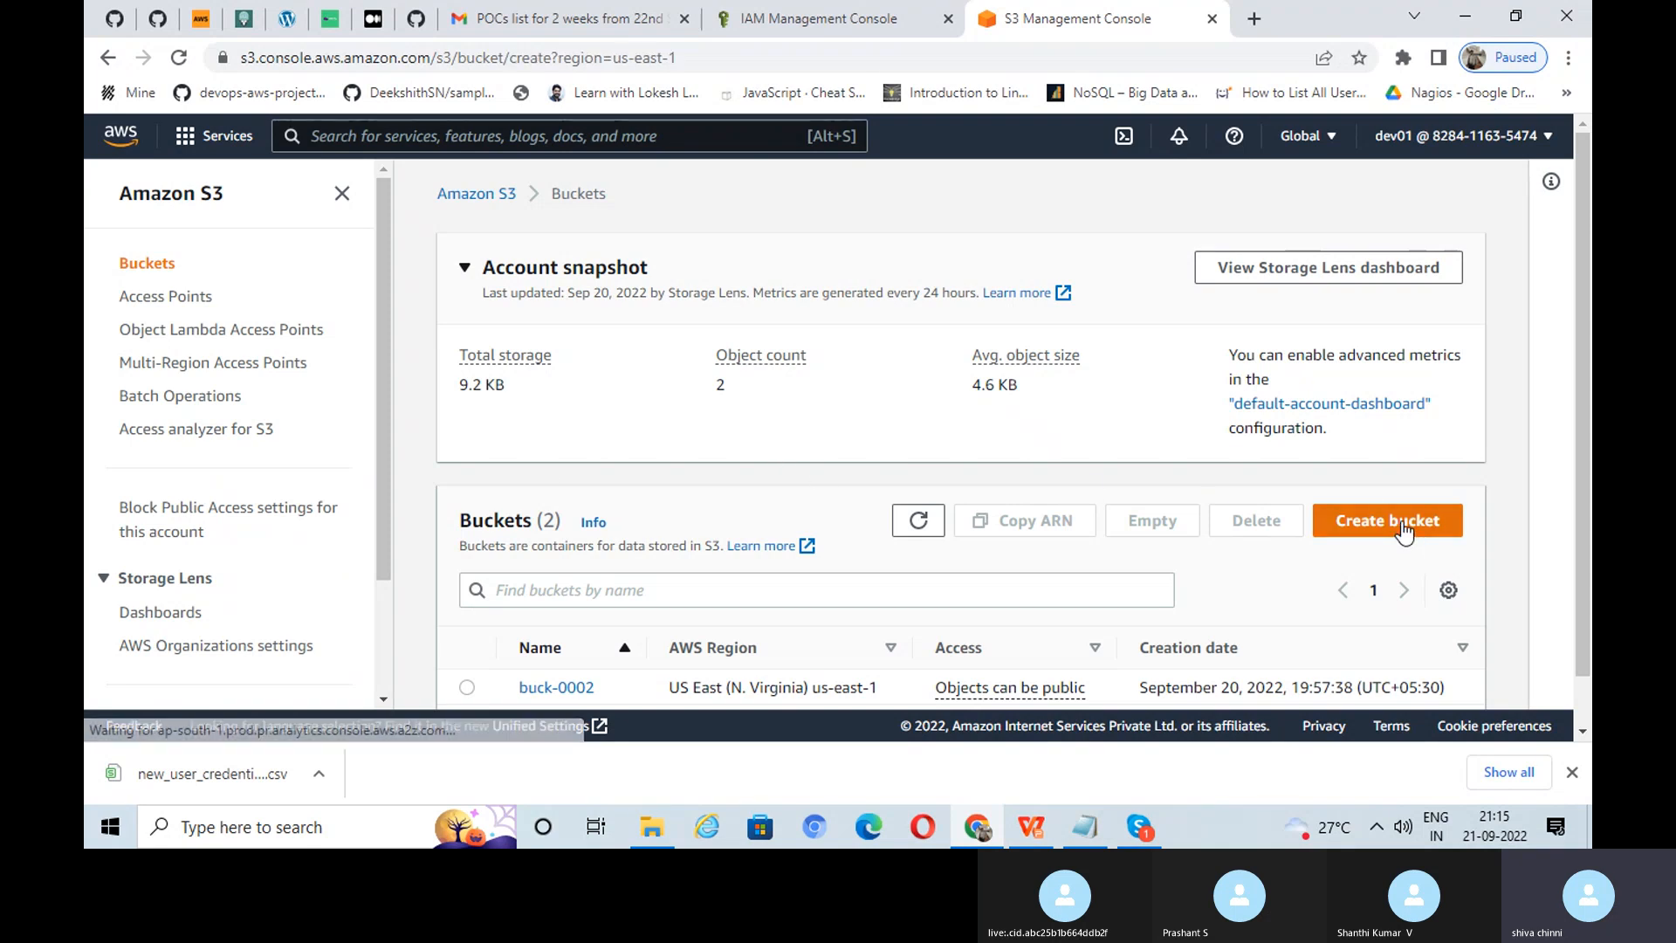
click(367, 453)
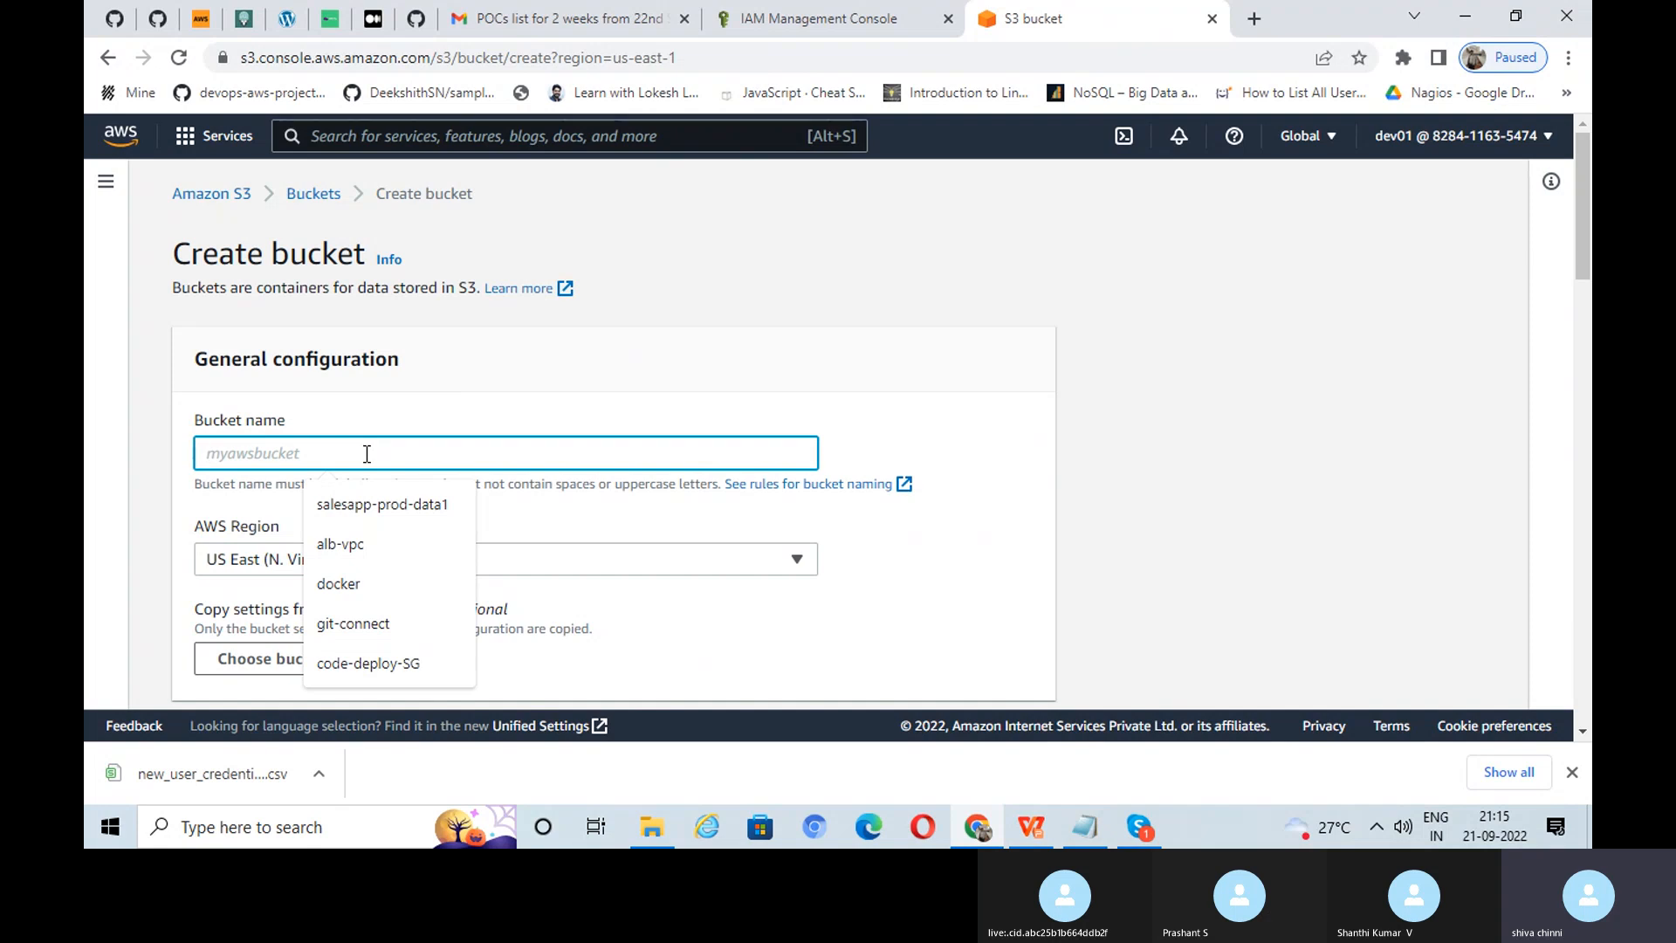
text(bucket)
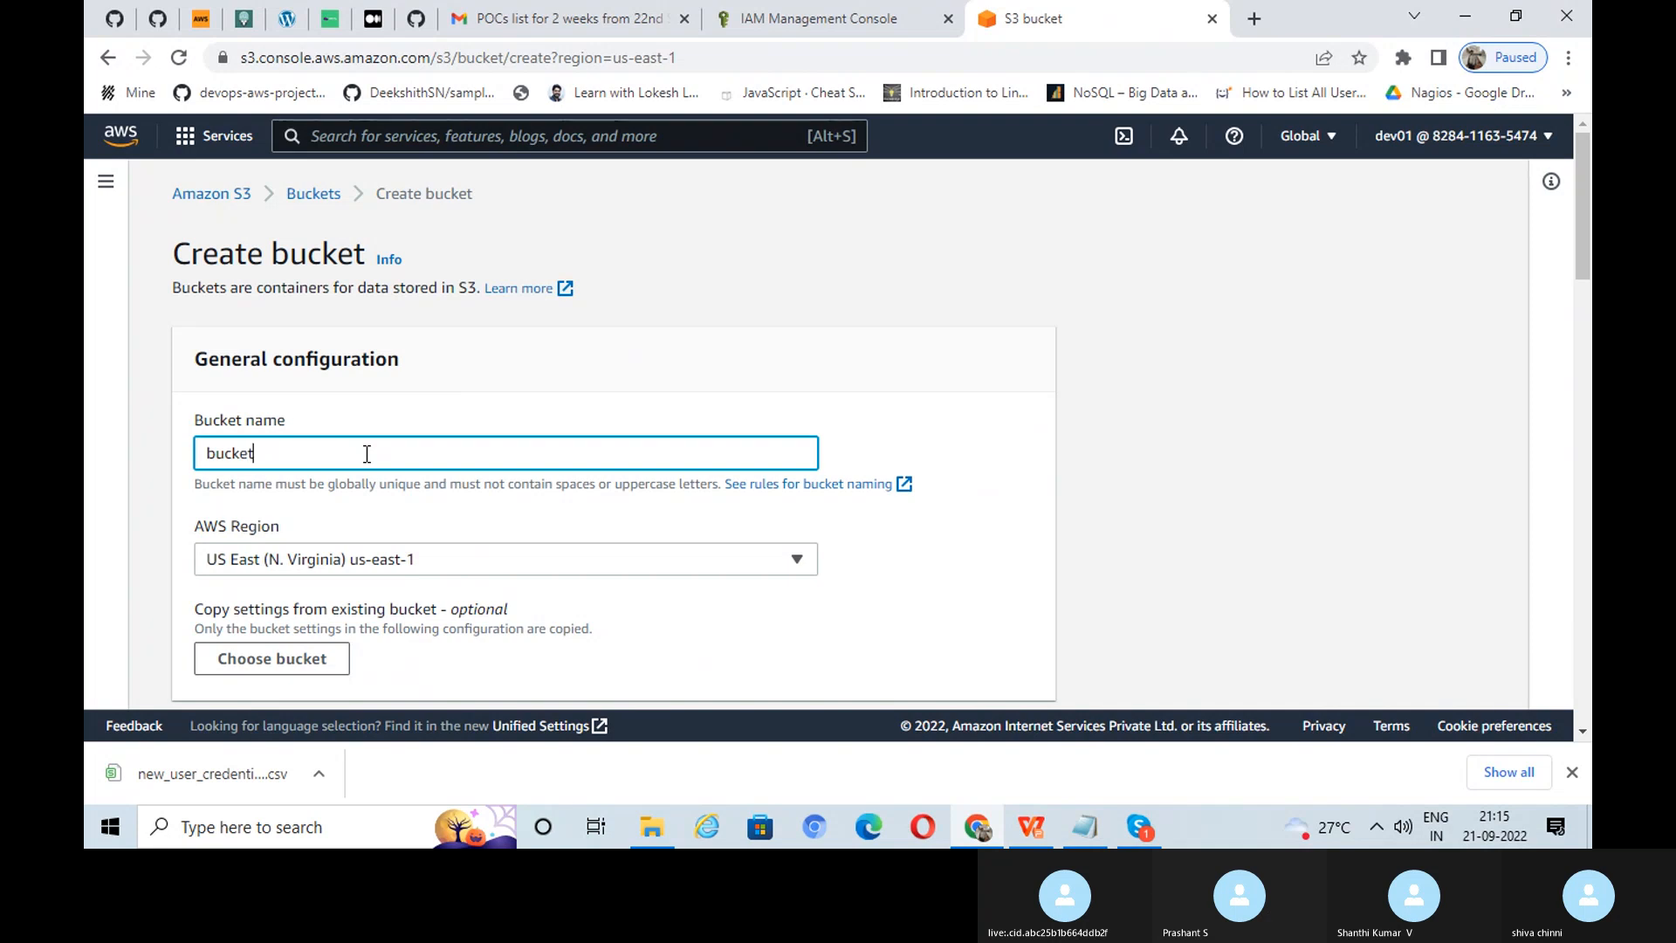
text(-siva21)
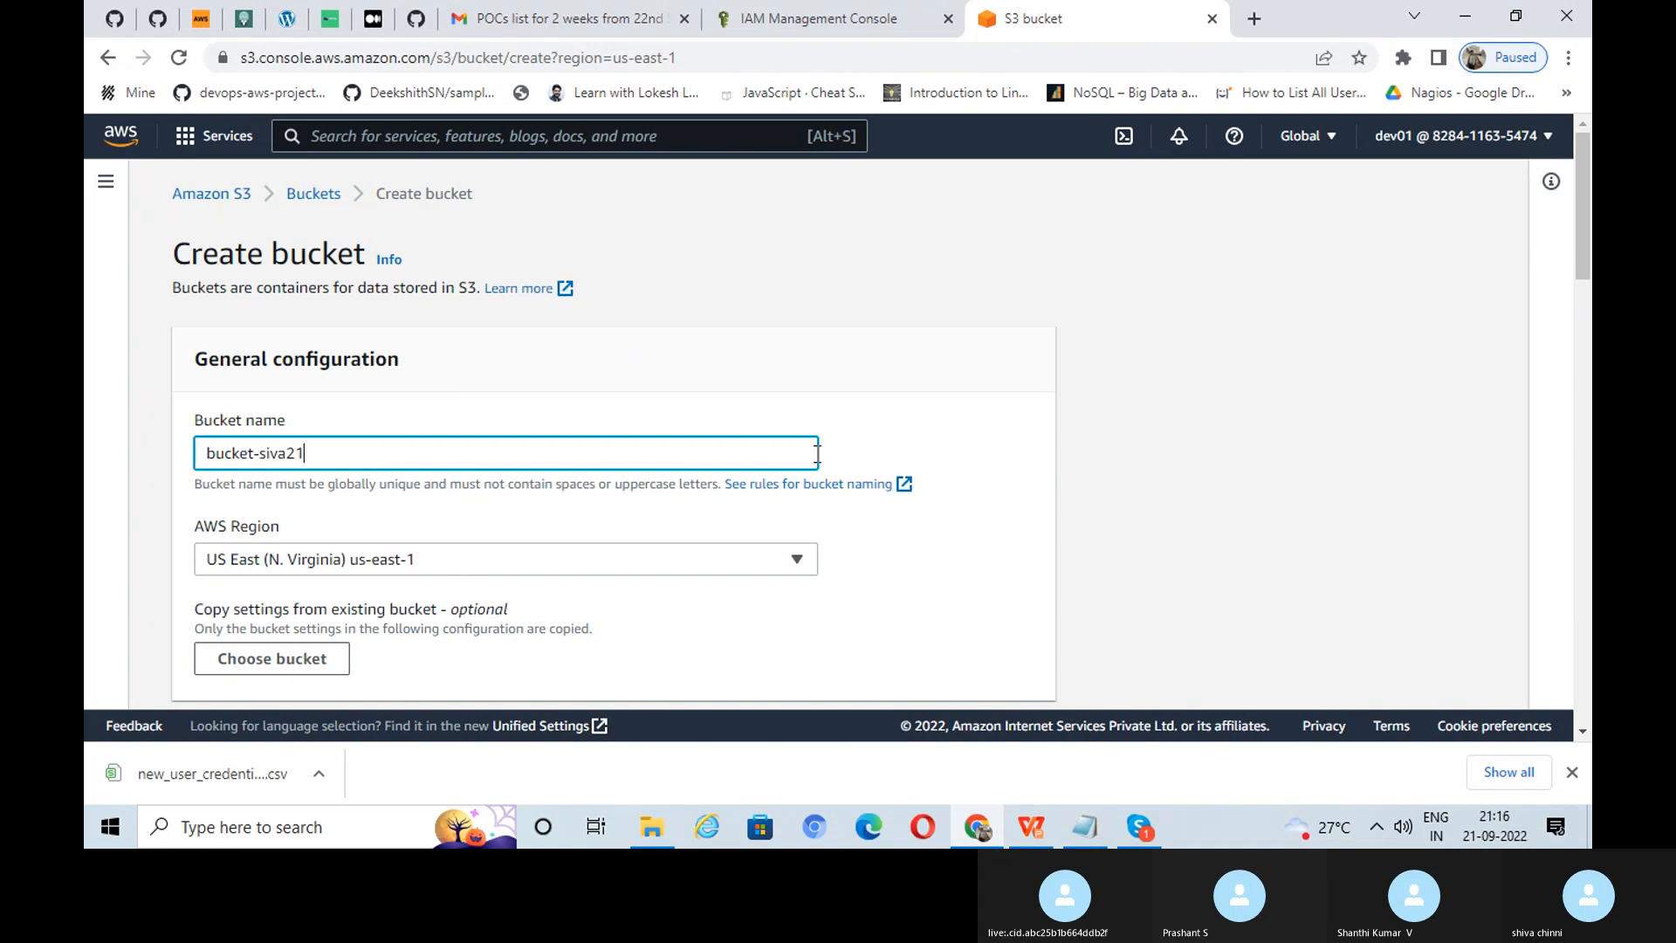
scroll(898, 458, down, 3)
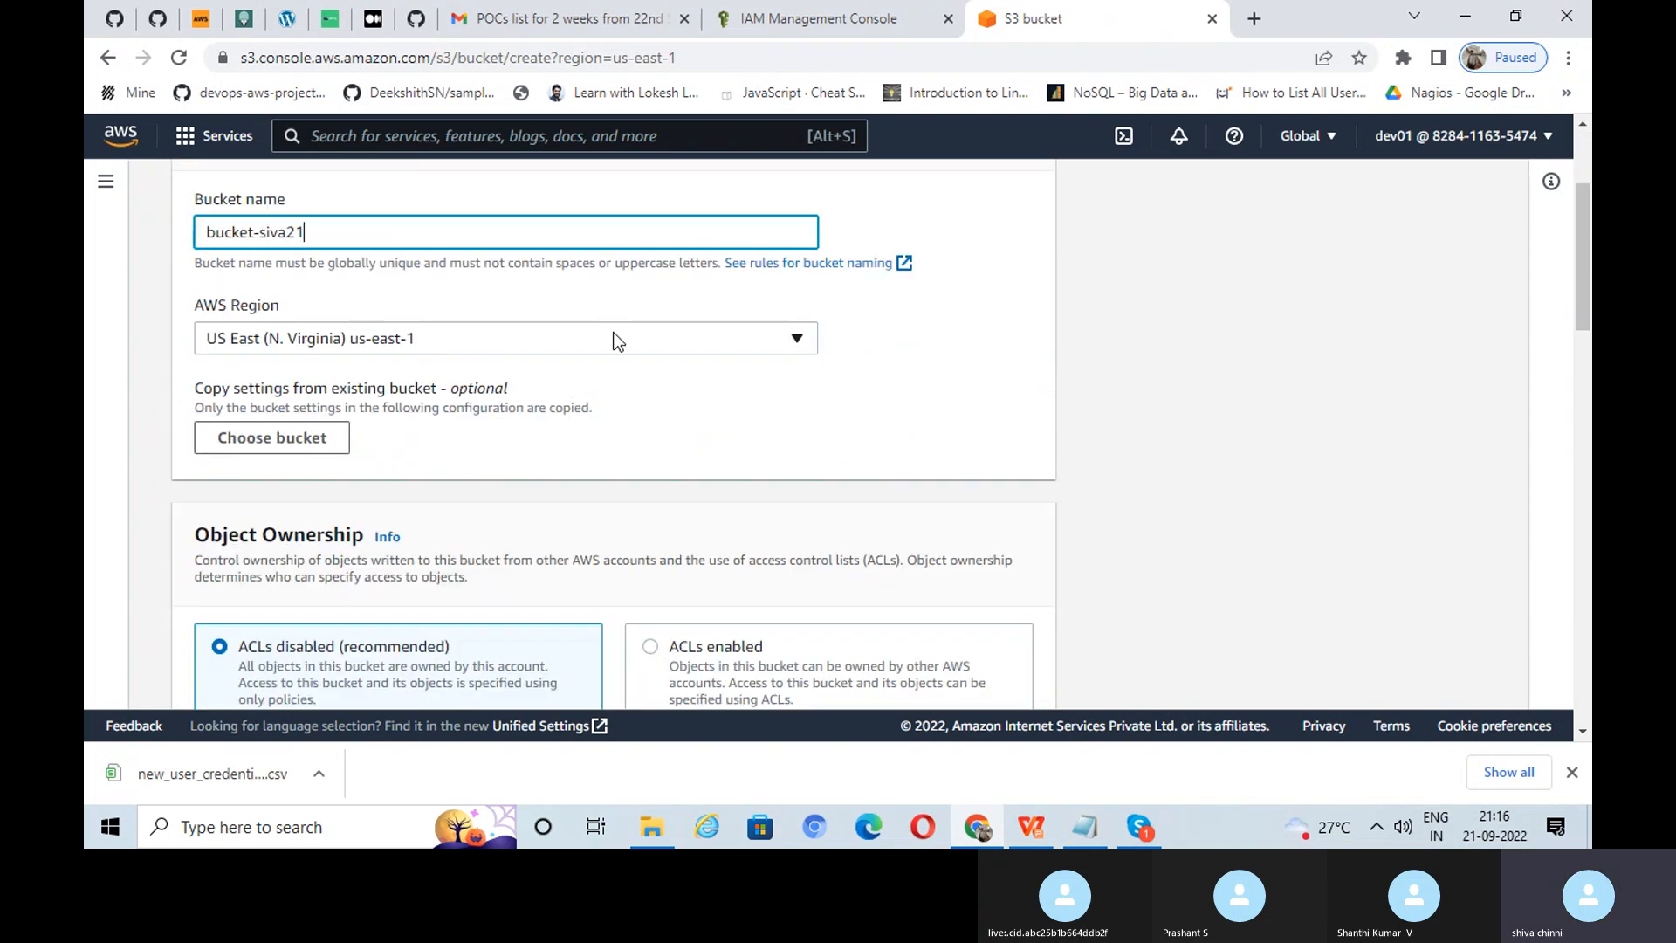
click(616, 340)
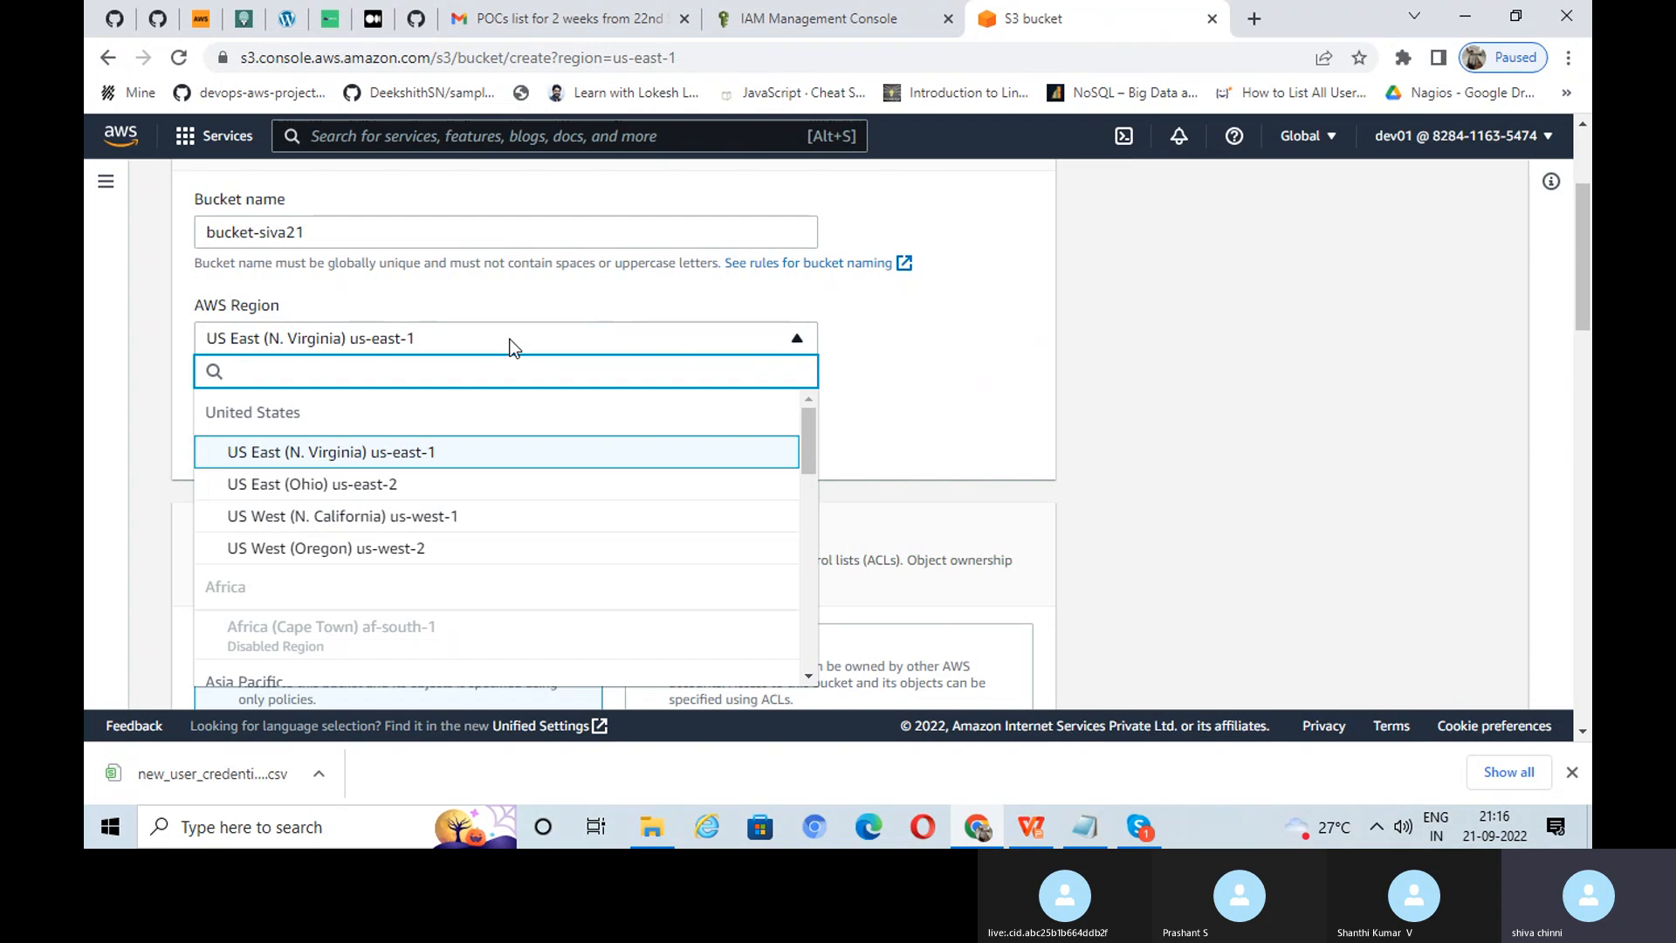
click(916, 354)
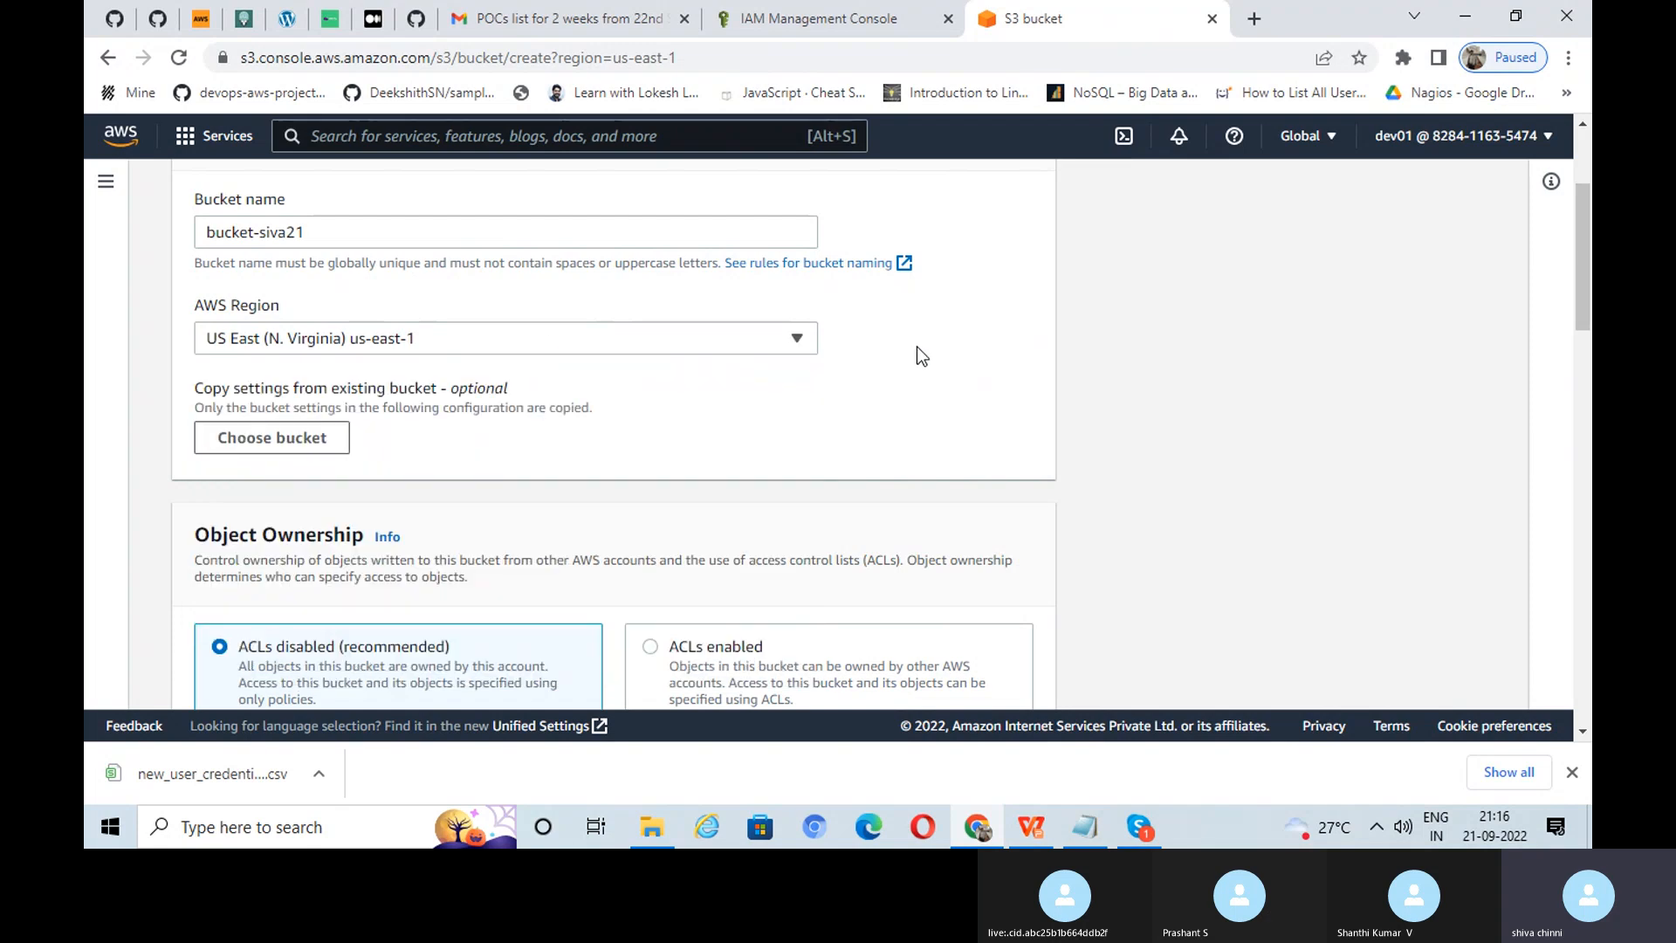
scroll(916, 354, down, 3)
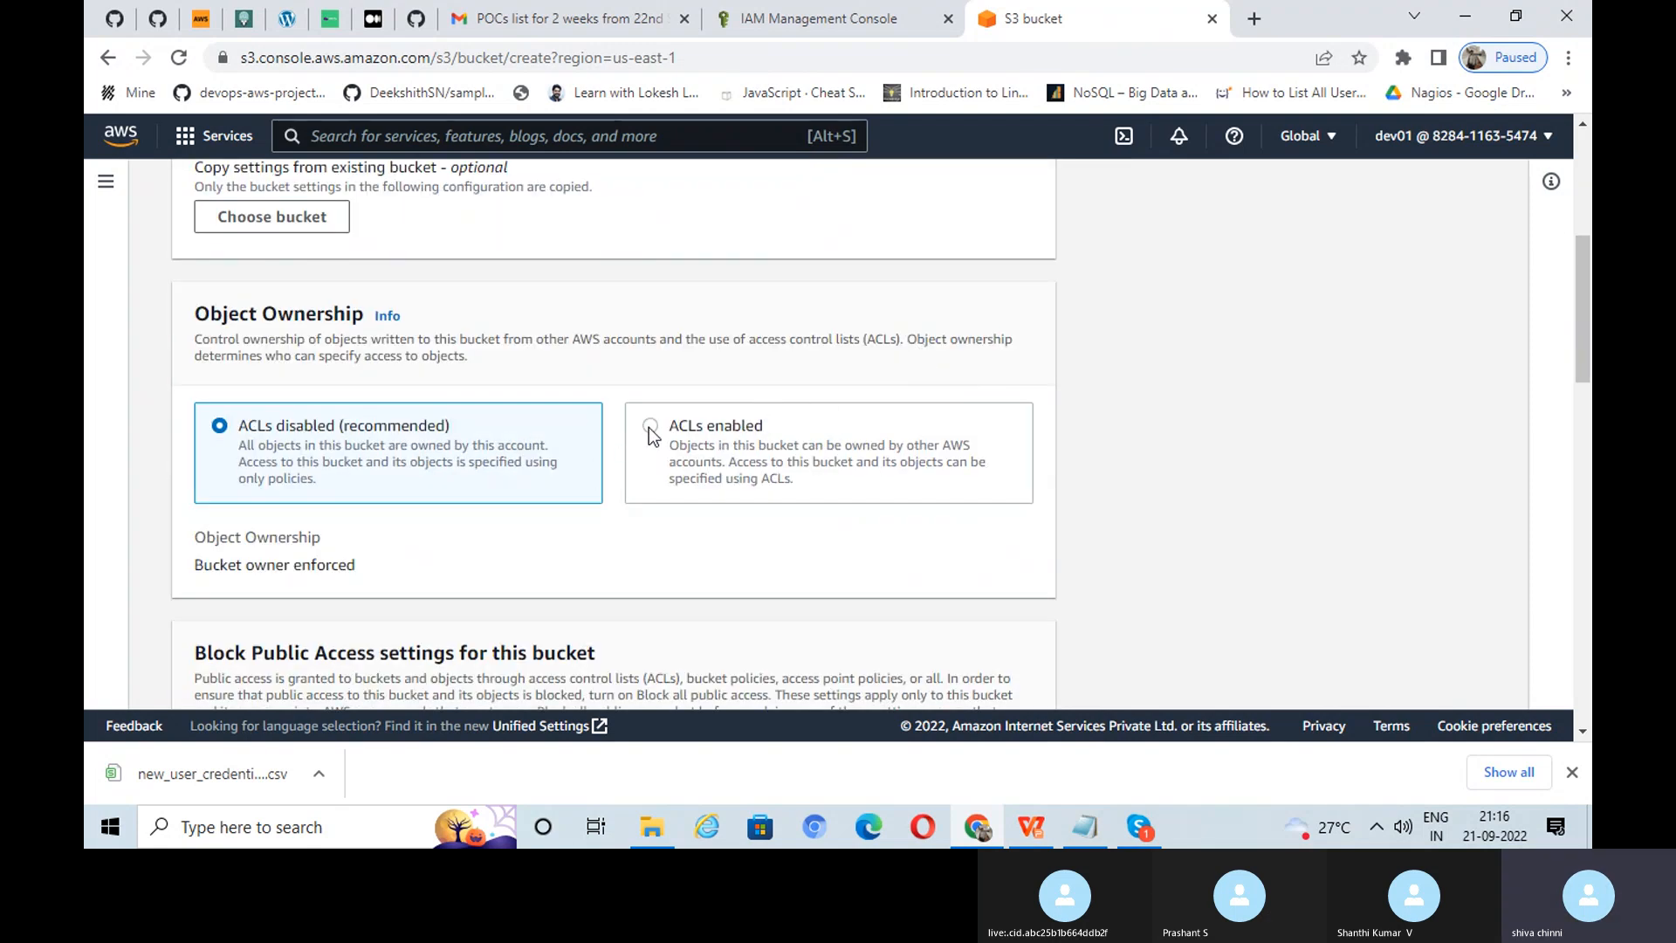
click(650, 427)
Step: Unblock all public access, acknowledge the public warning, and create the bucket
scroll(832, 446, down, 3)
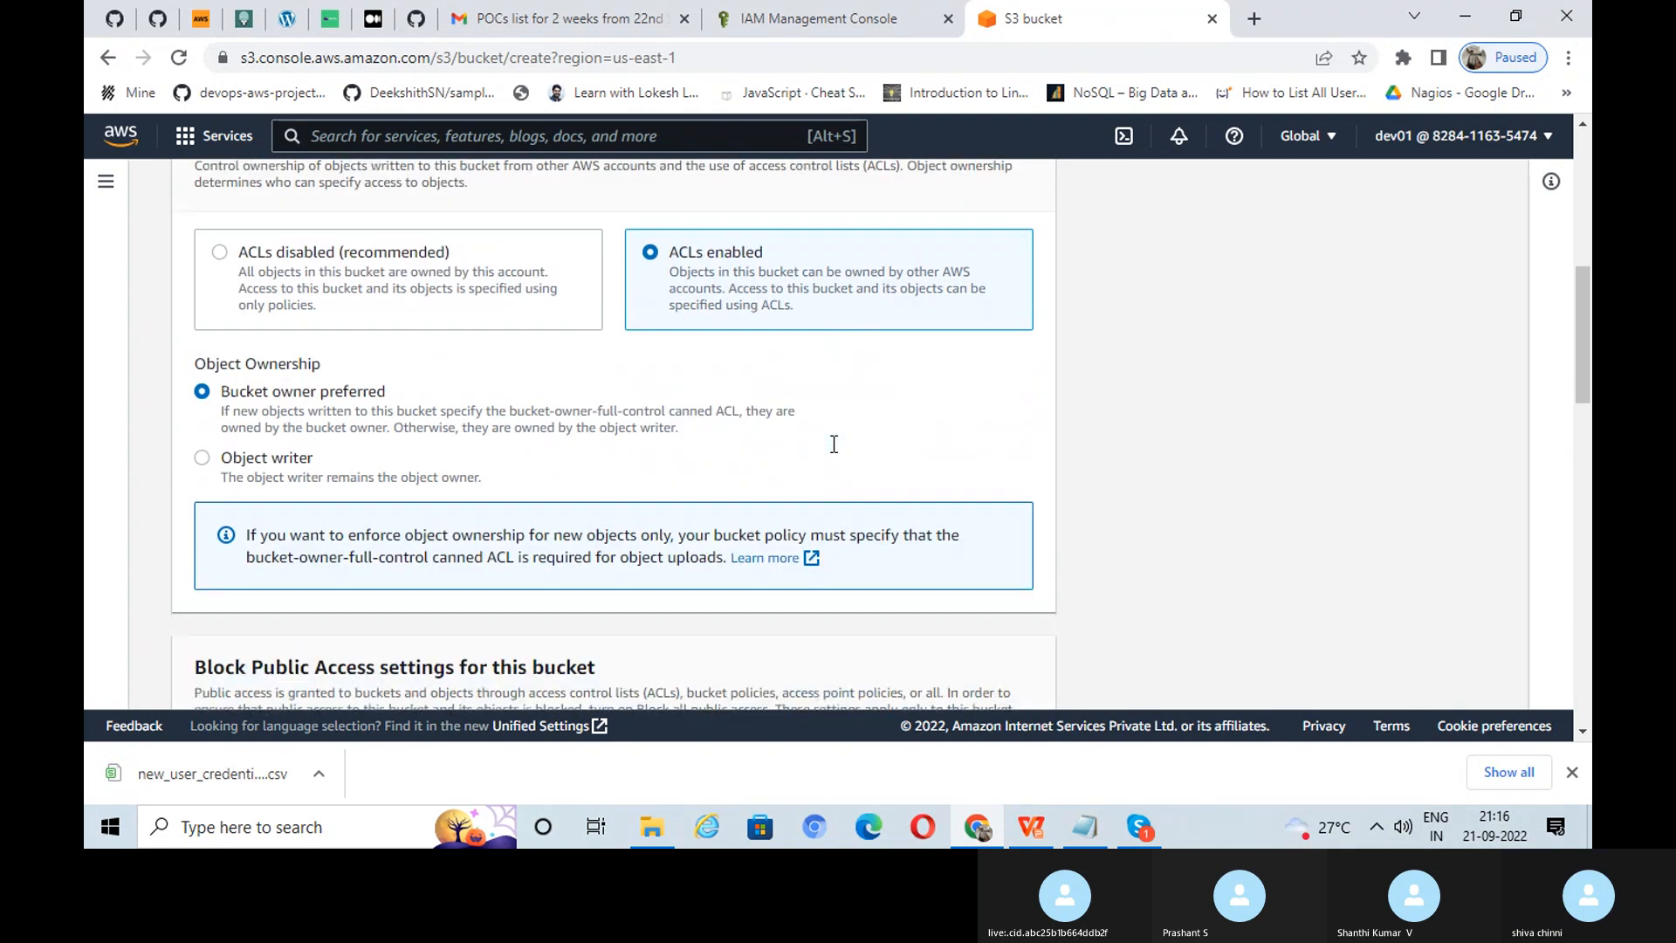
scroll(831, 443, up, 2)
scroll(831, 443, down, 4)
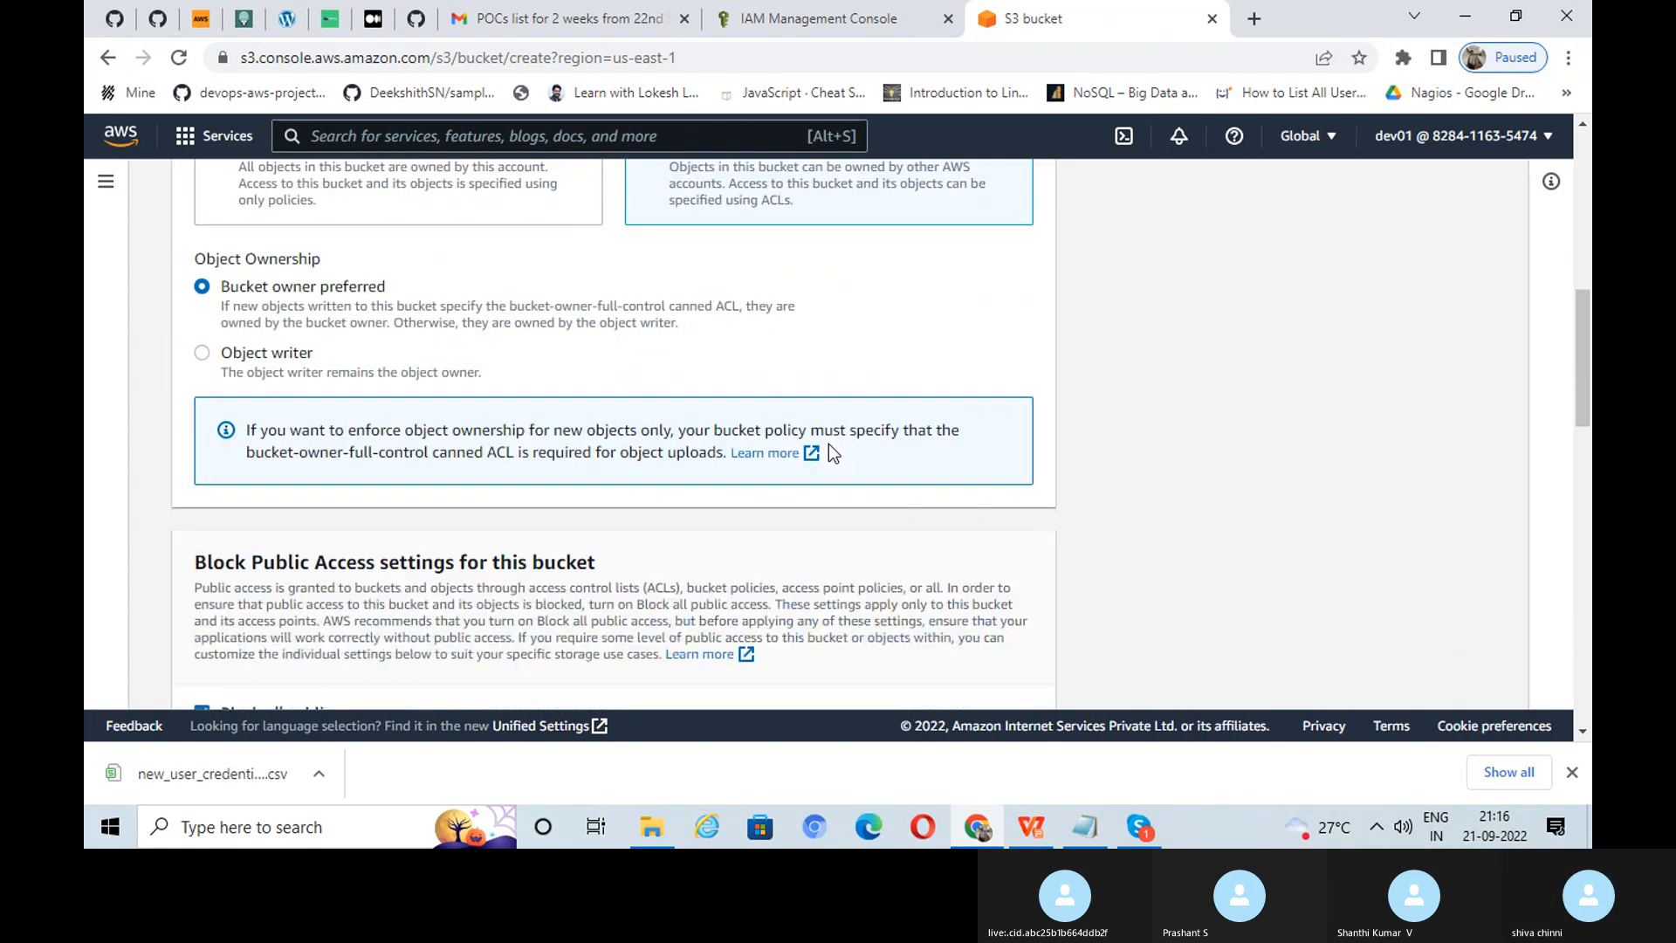
scroll(831, 444, down, 2)
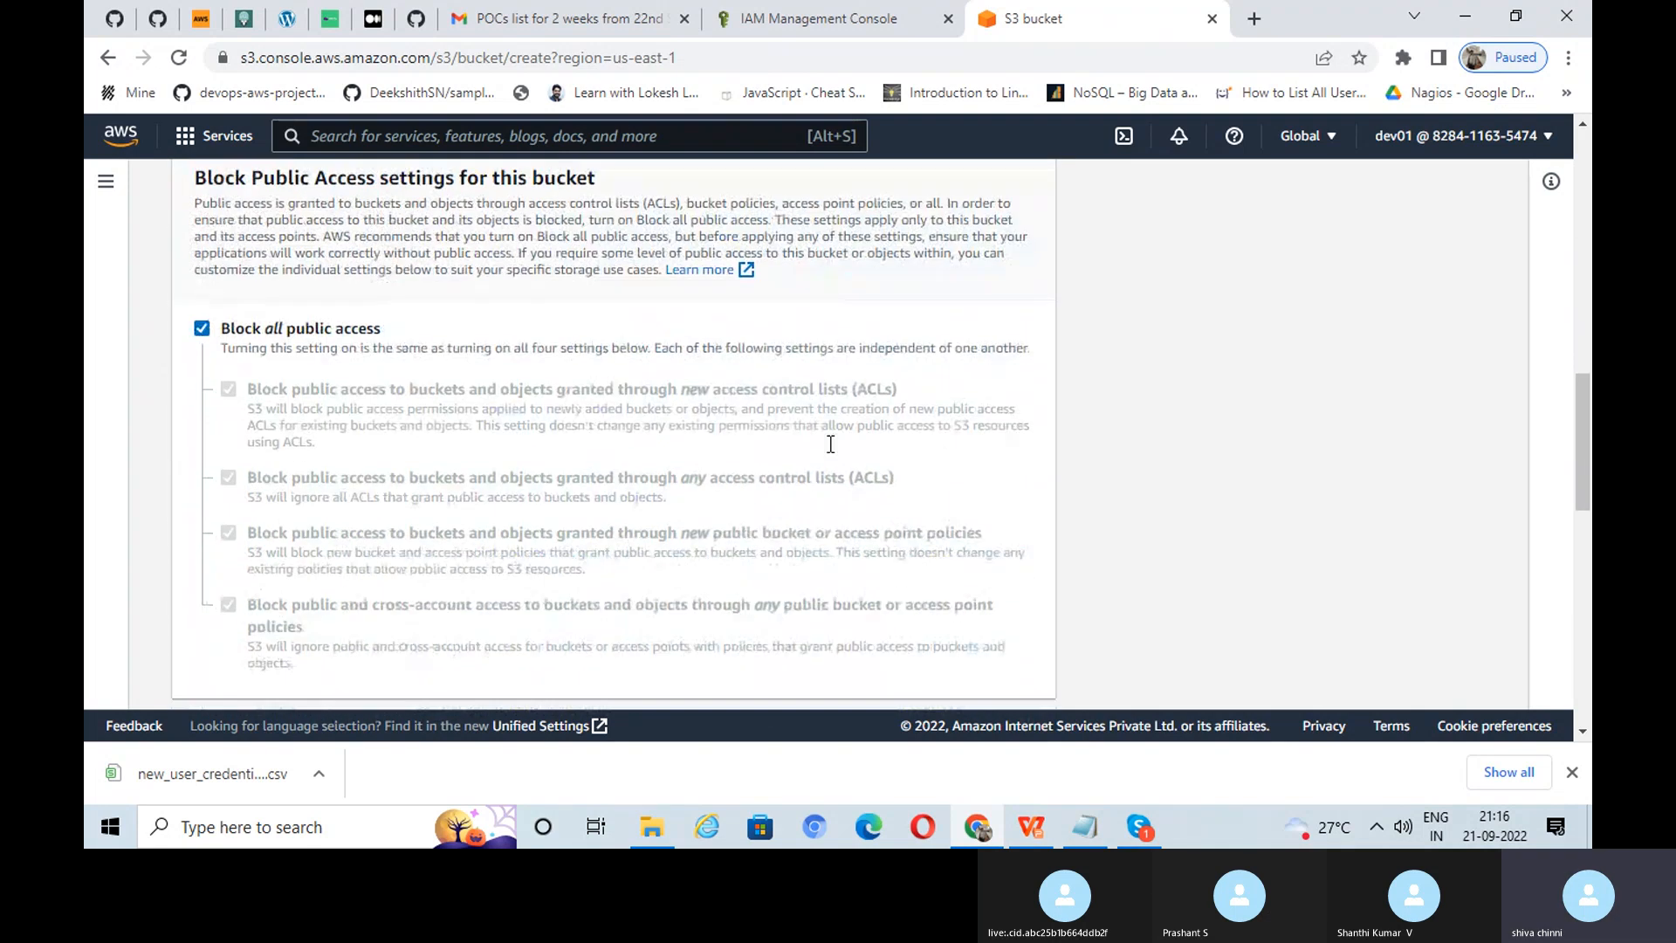
click(202, 329)
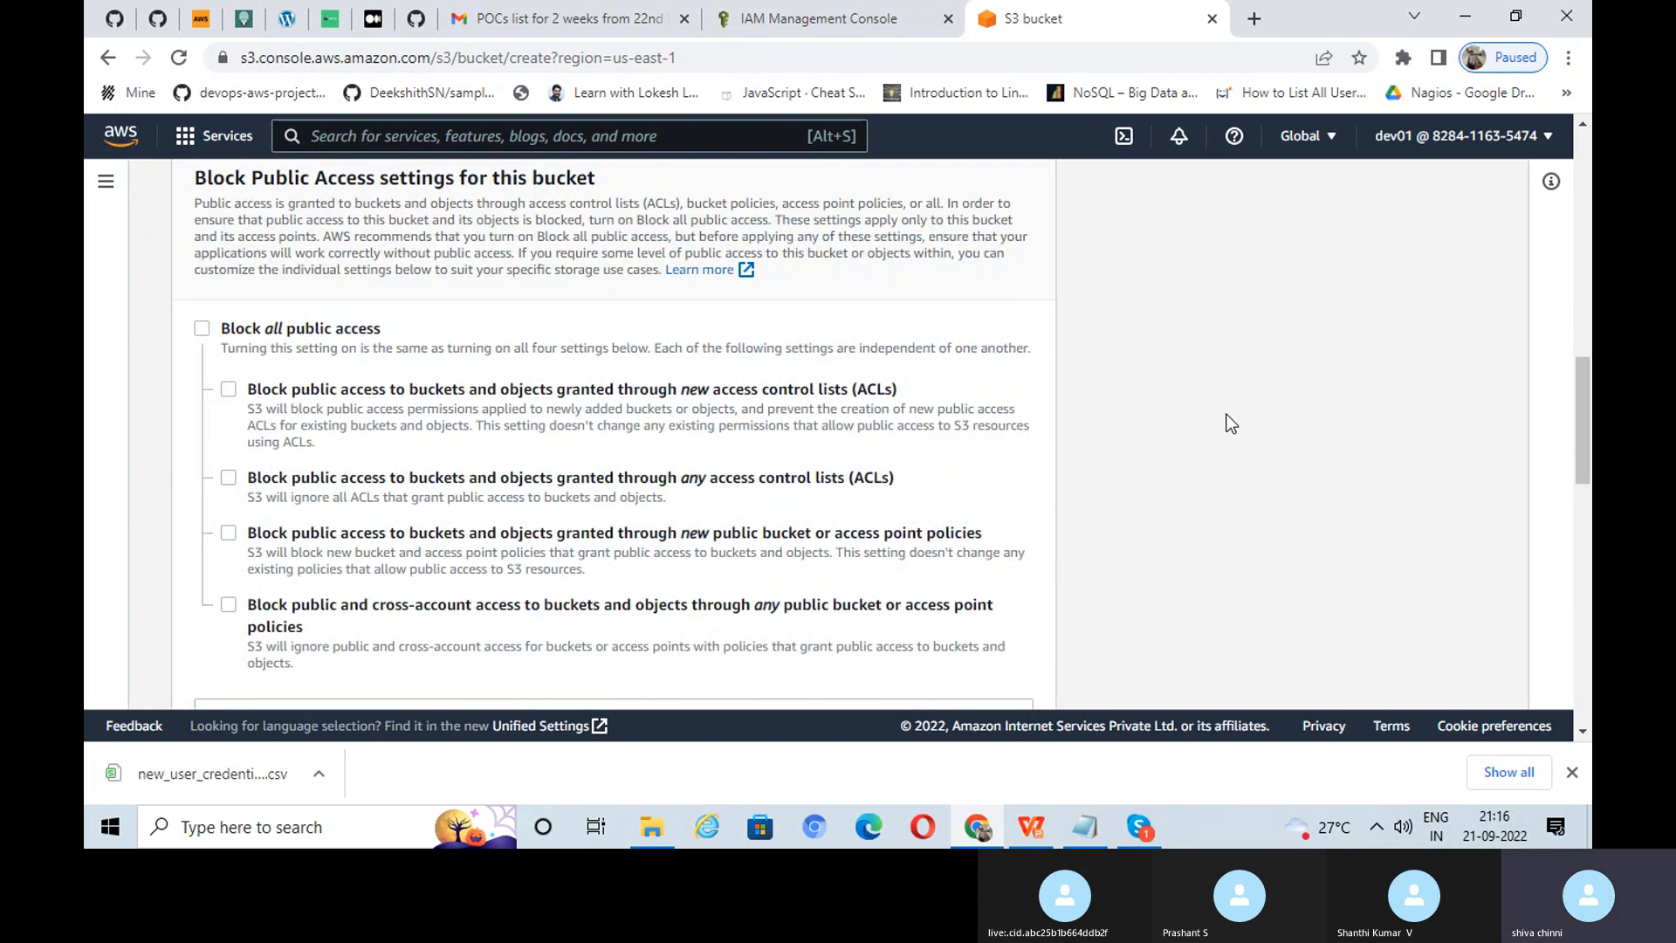
scroll(1230, 423, down, 1)
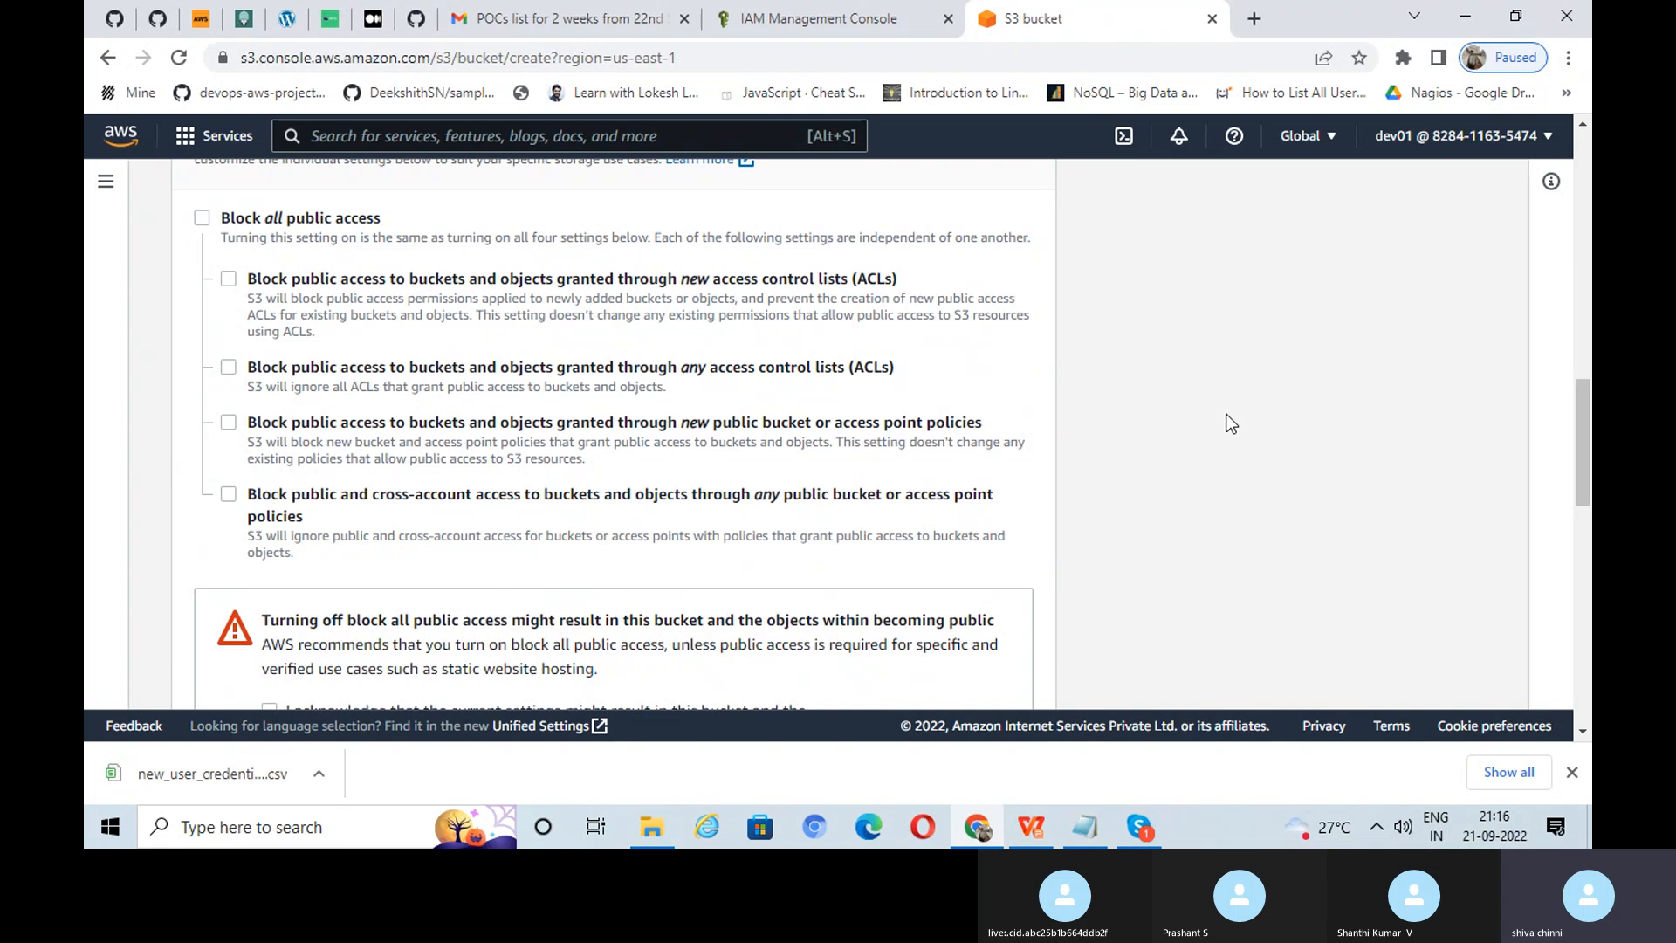
scroll(1231, 423, down, 1)
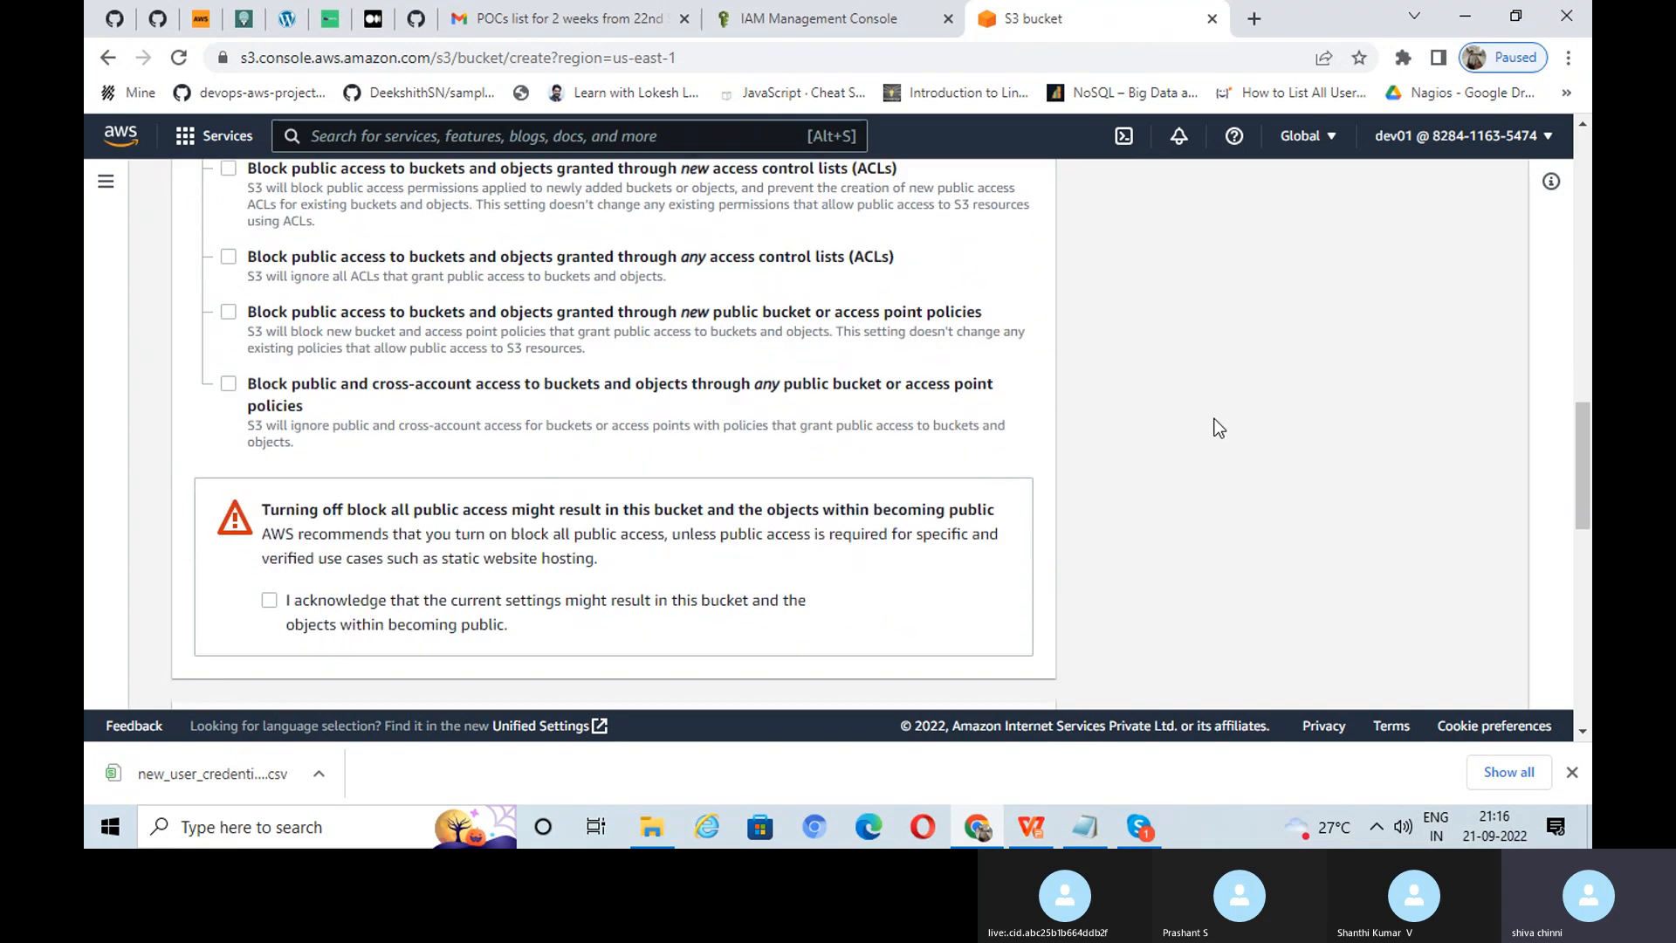
scroll(1216, 425, up, 2)
scroll(1217, 424, down, 2)
click(269, 601)
scroll(1261, 553, down, 8)
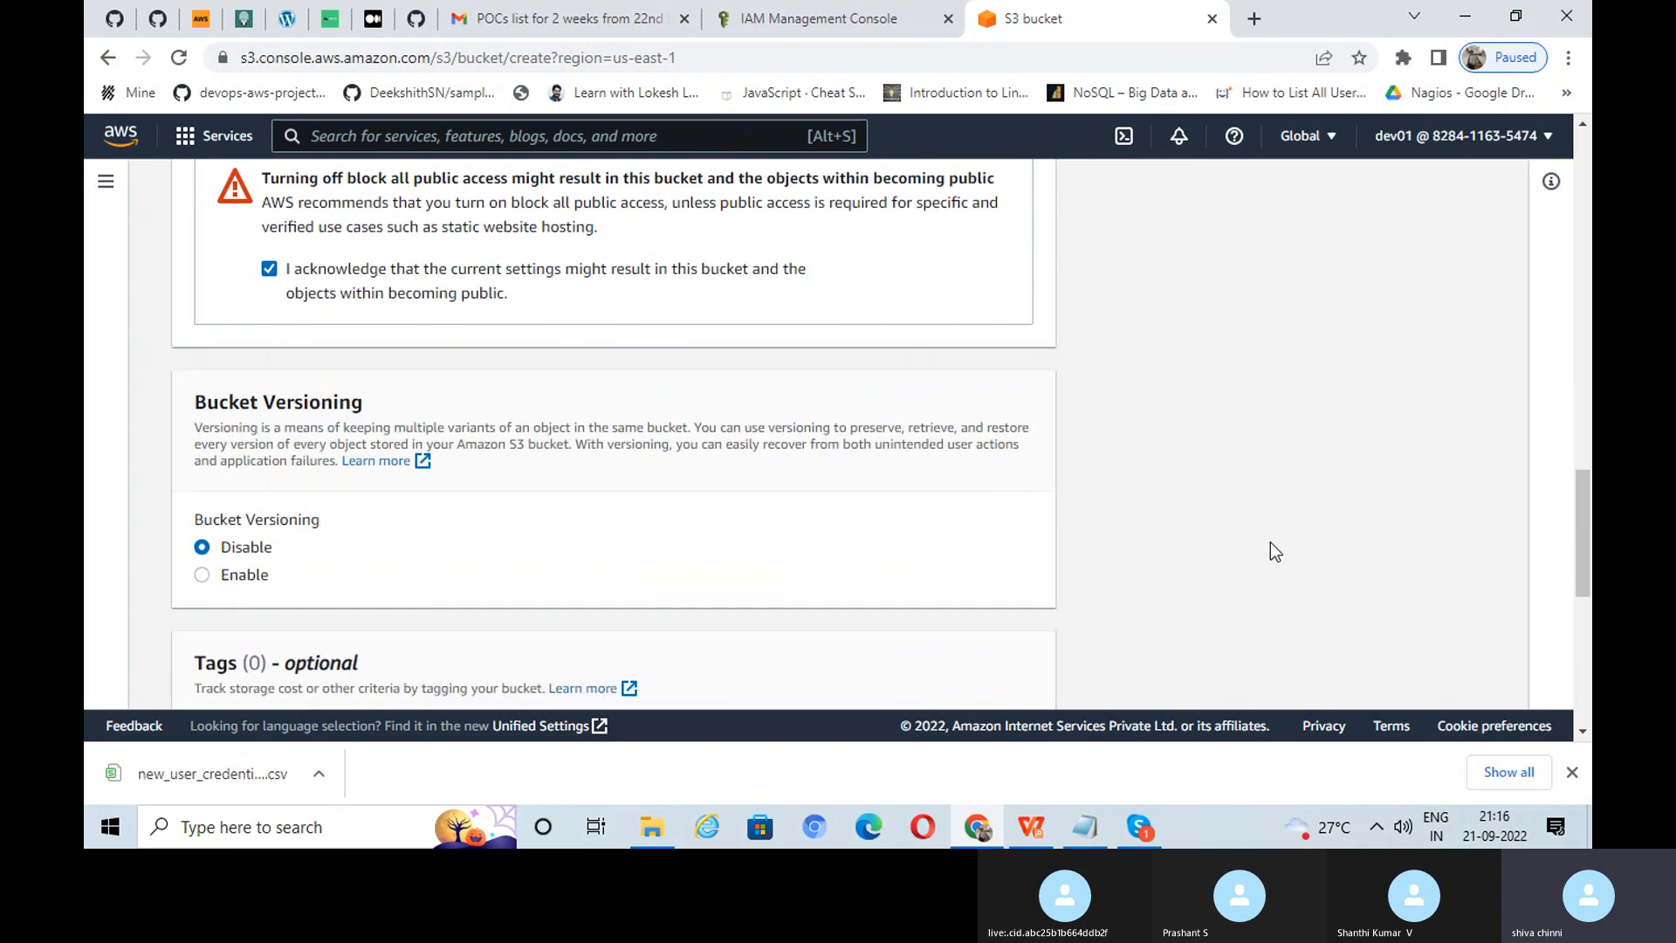
scroll(1271, 542, down, 2)
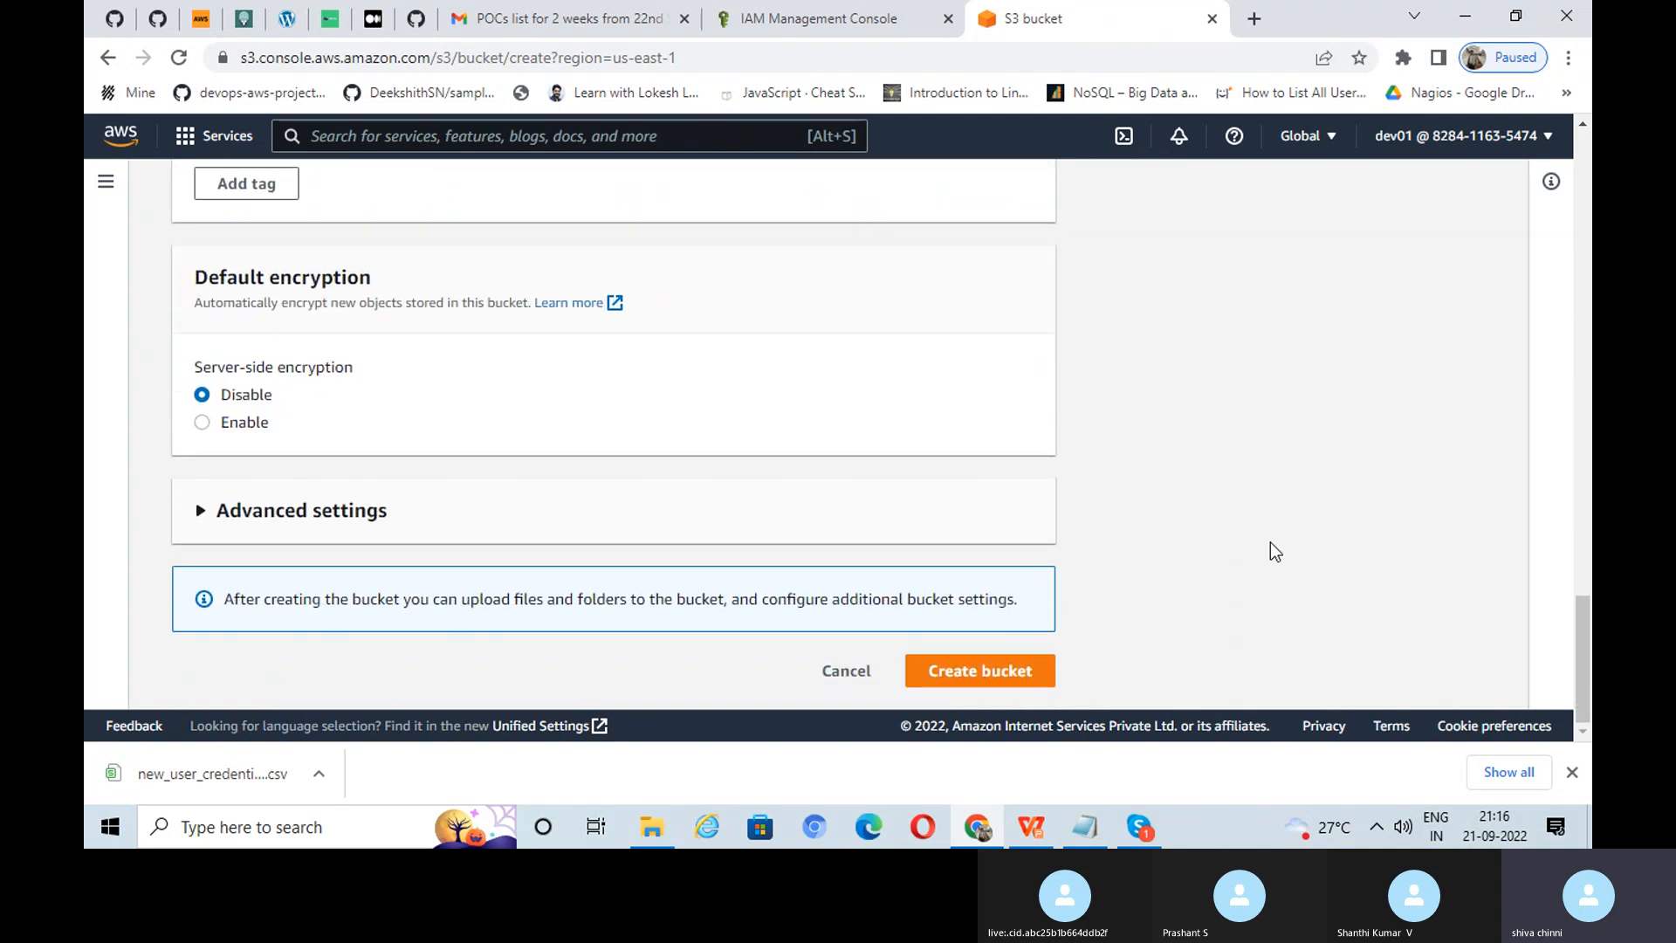
click(1015, 674)
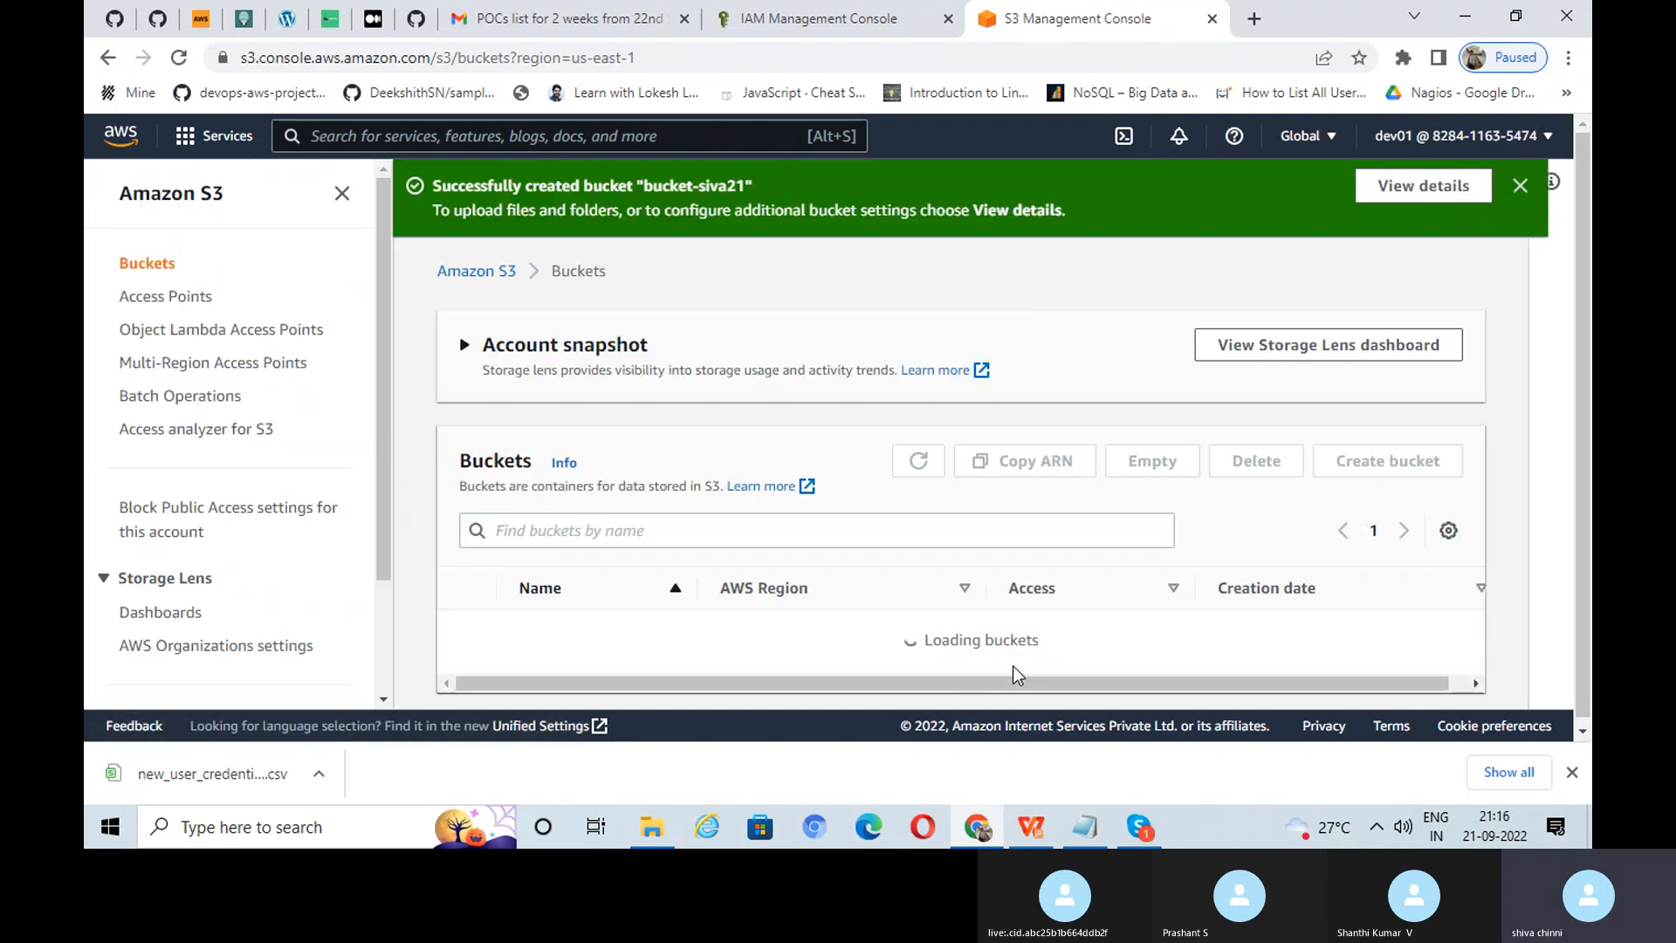
Step: Verify bucket-siva21 is listed as the third bucket, then bring up the task slides
scroll(1029, 559, down, 2)
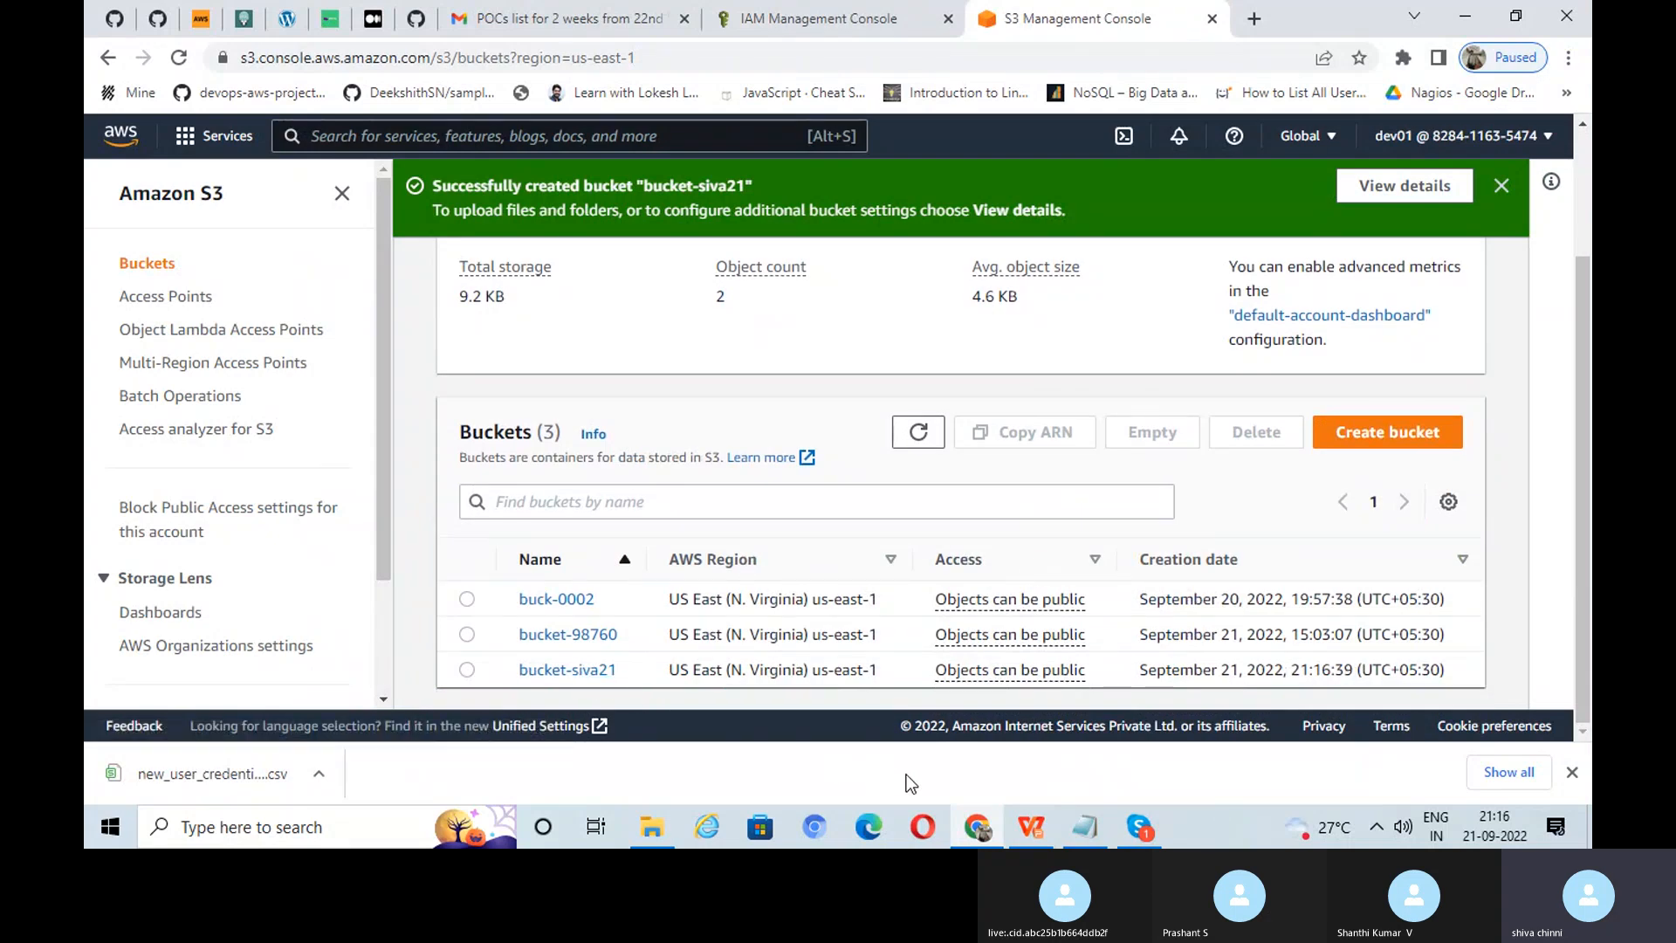
click(1029, 831)
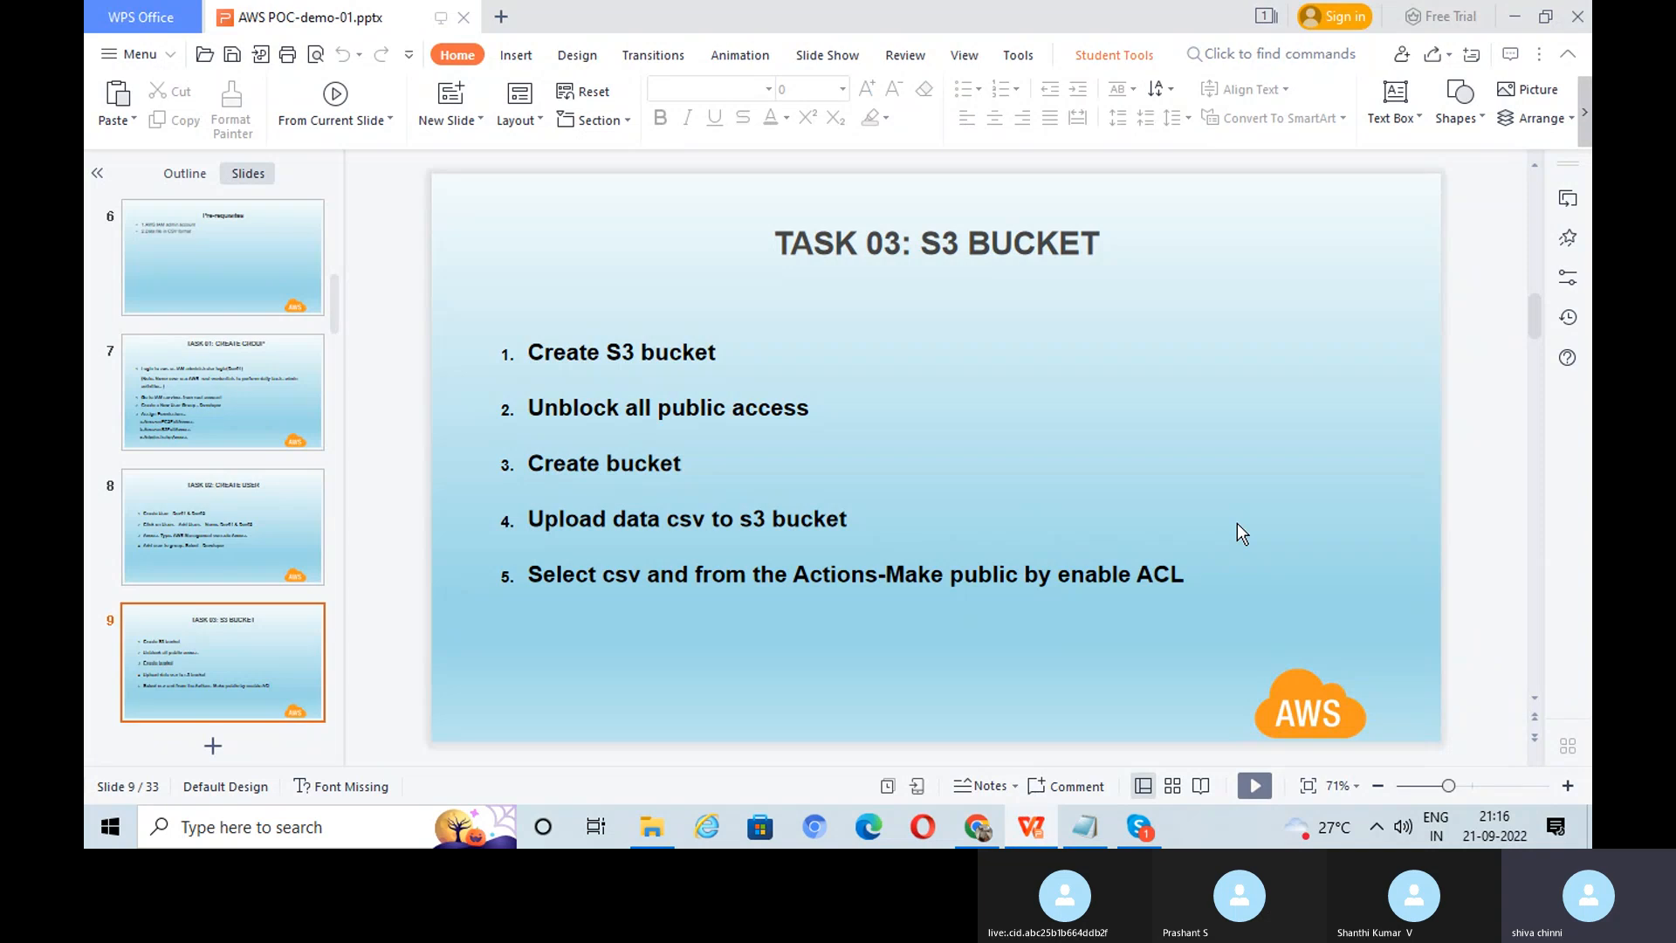
Step: Scroll to slide 10, TASK 04: LAUNCH EC2
scroll(1238, 524, down, 1)
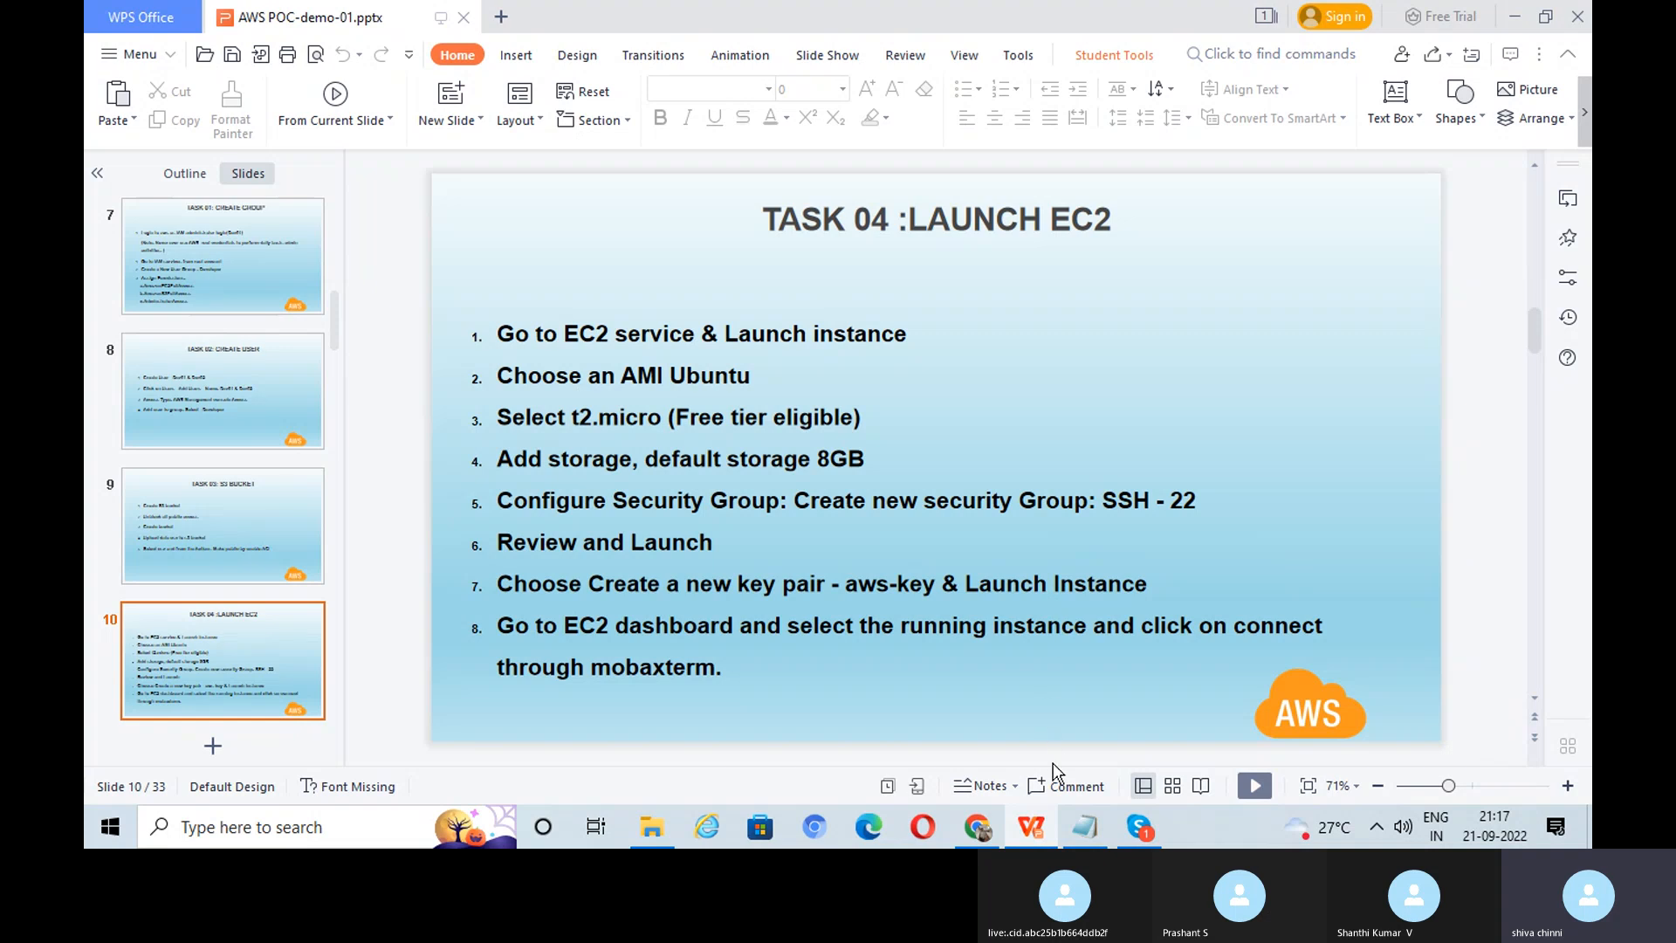
Step: Open EC2 via the 'ec2' search, clear the Instances filter, and start Launch instances
click(975, 829)
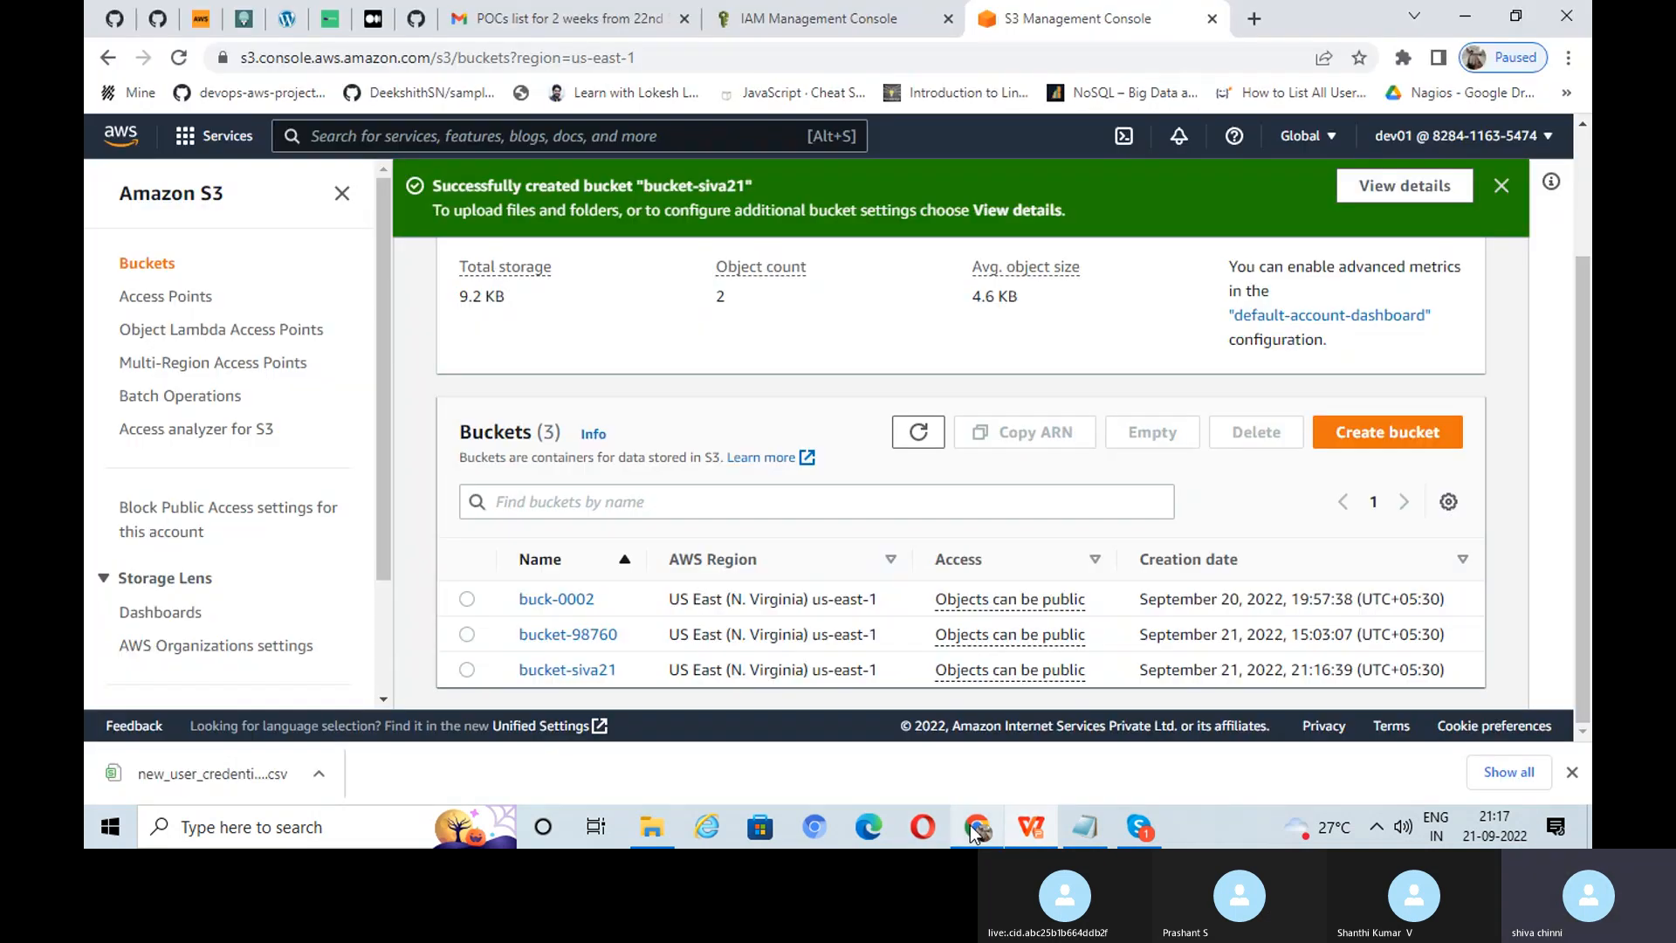
click(482, 125)
text(ec2)
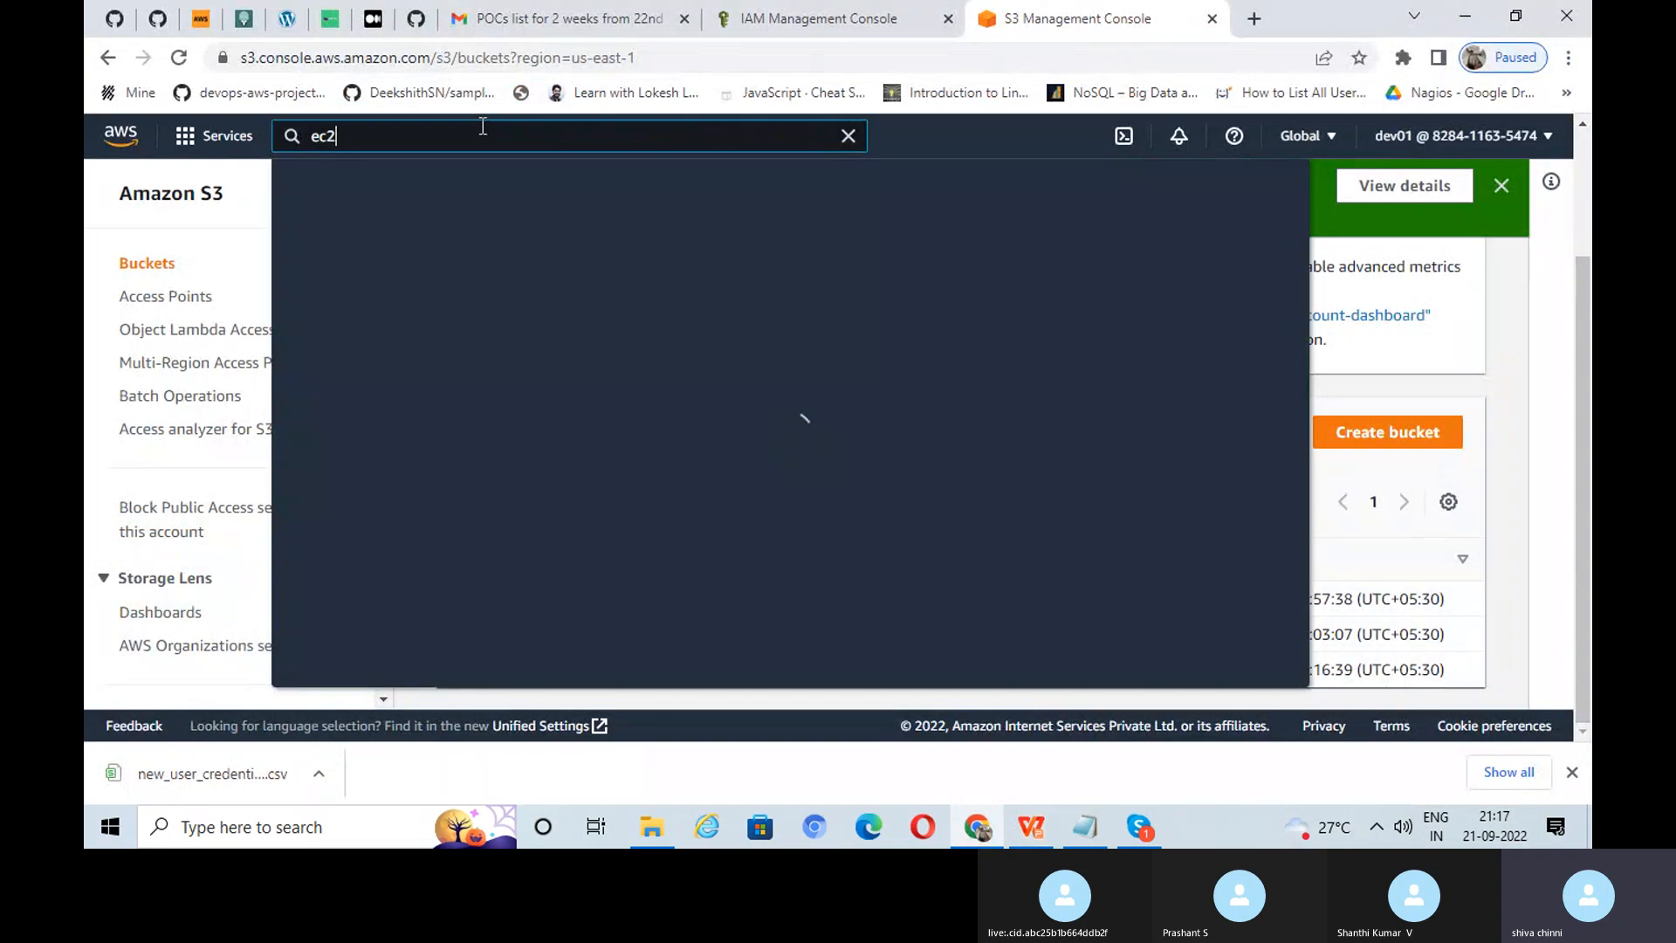
click(625, 312)
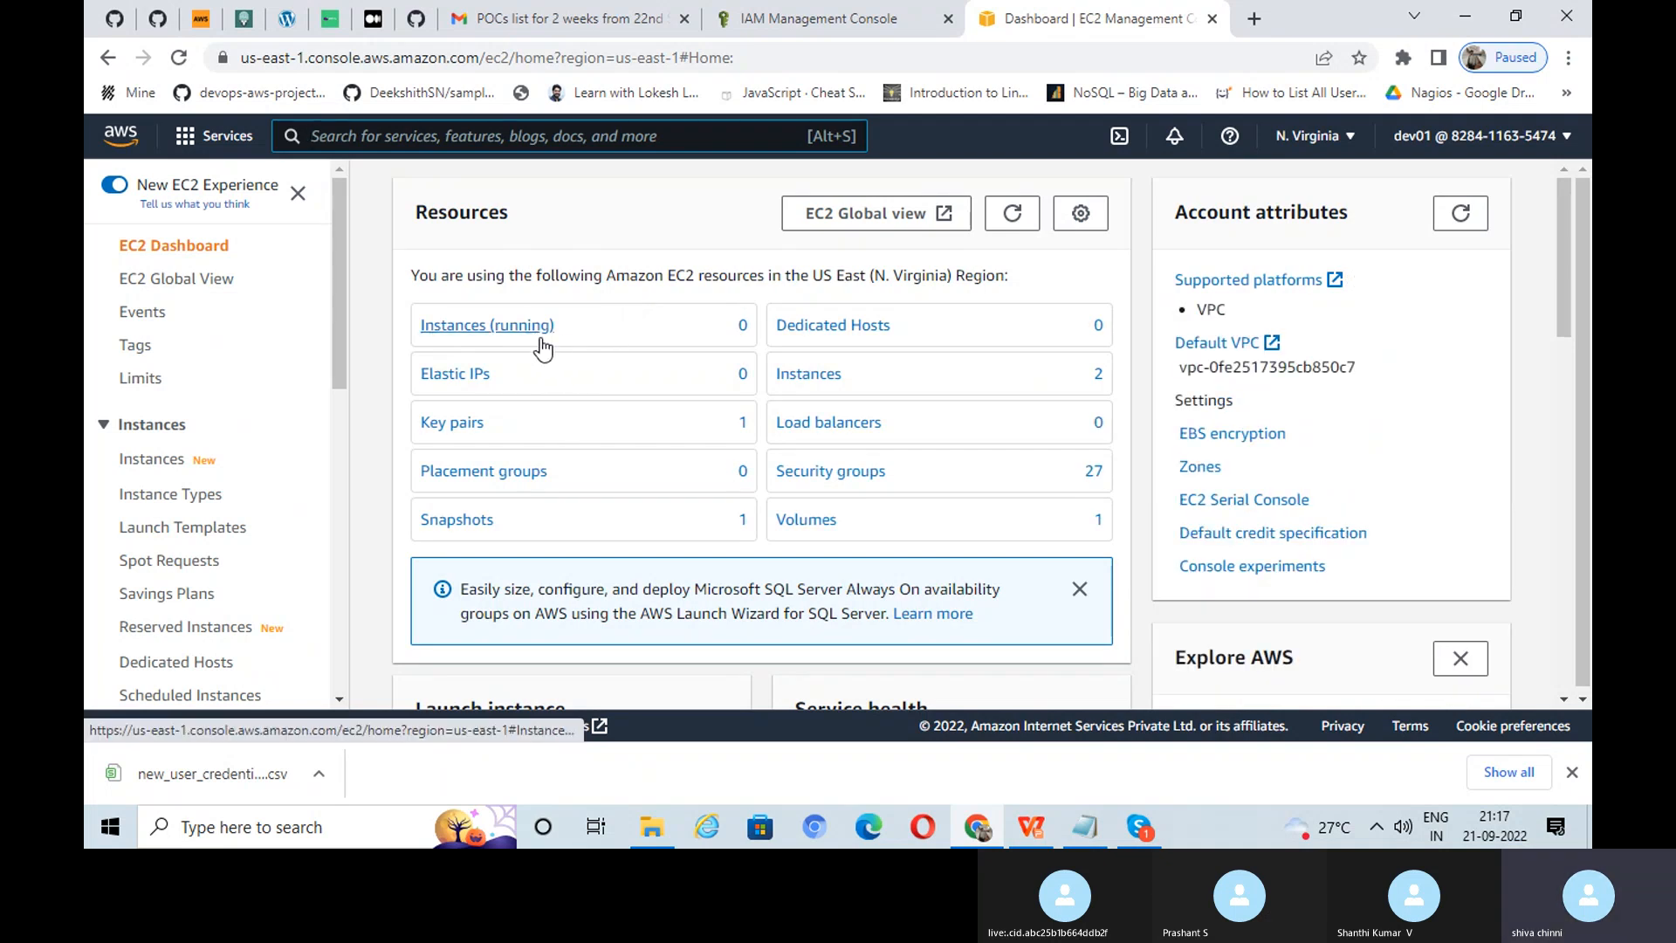
click(476, 335)
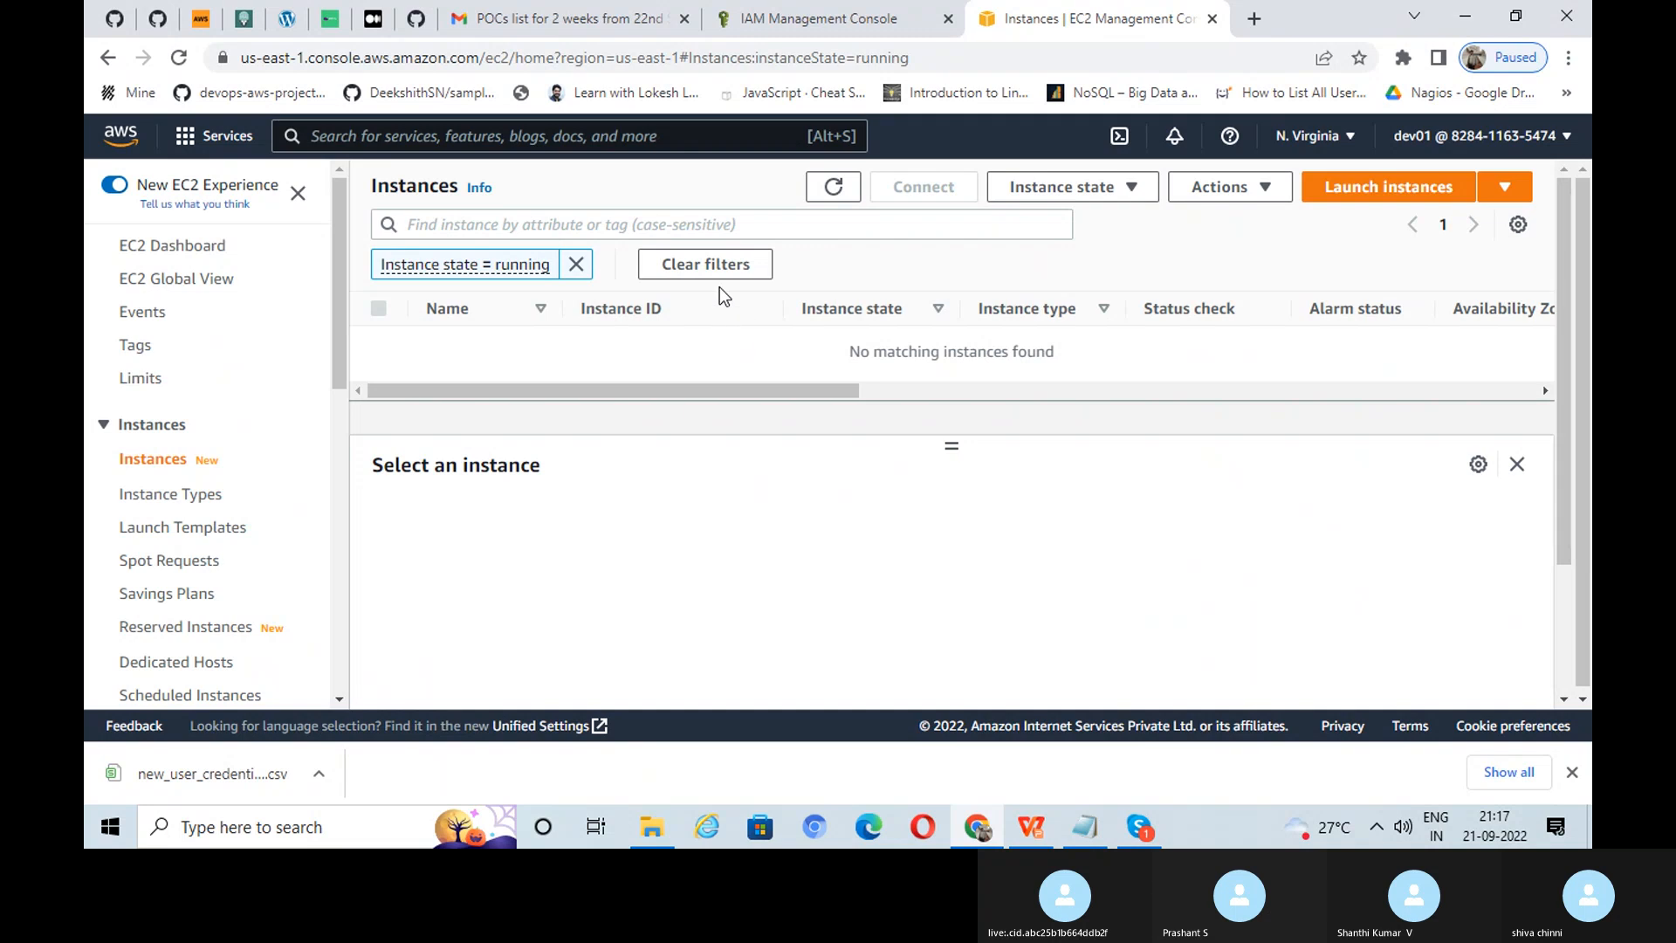
click(576, 264)
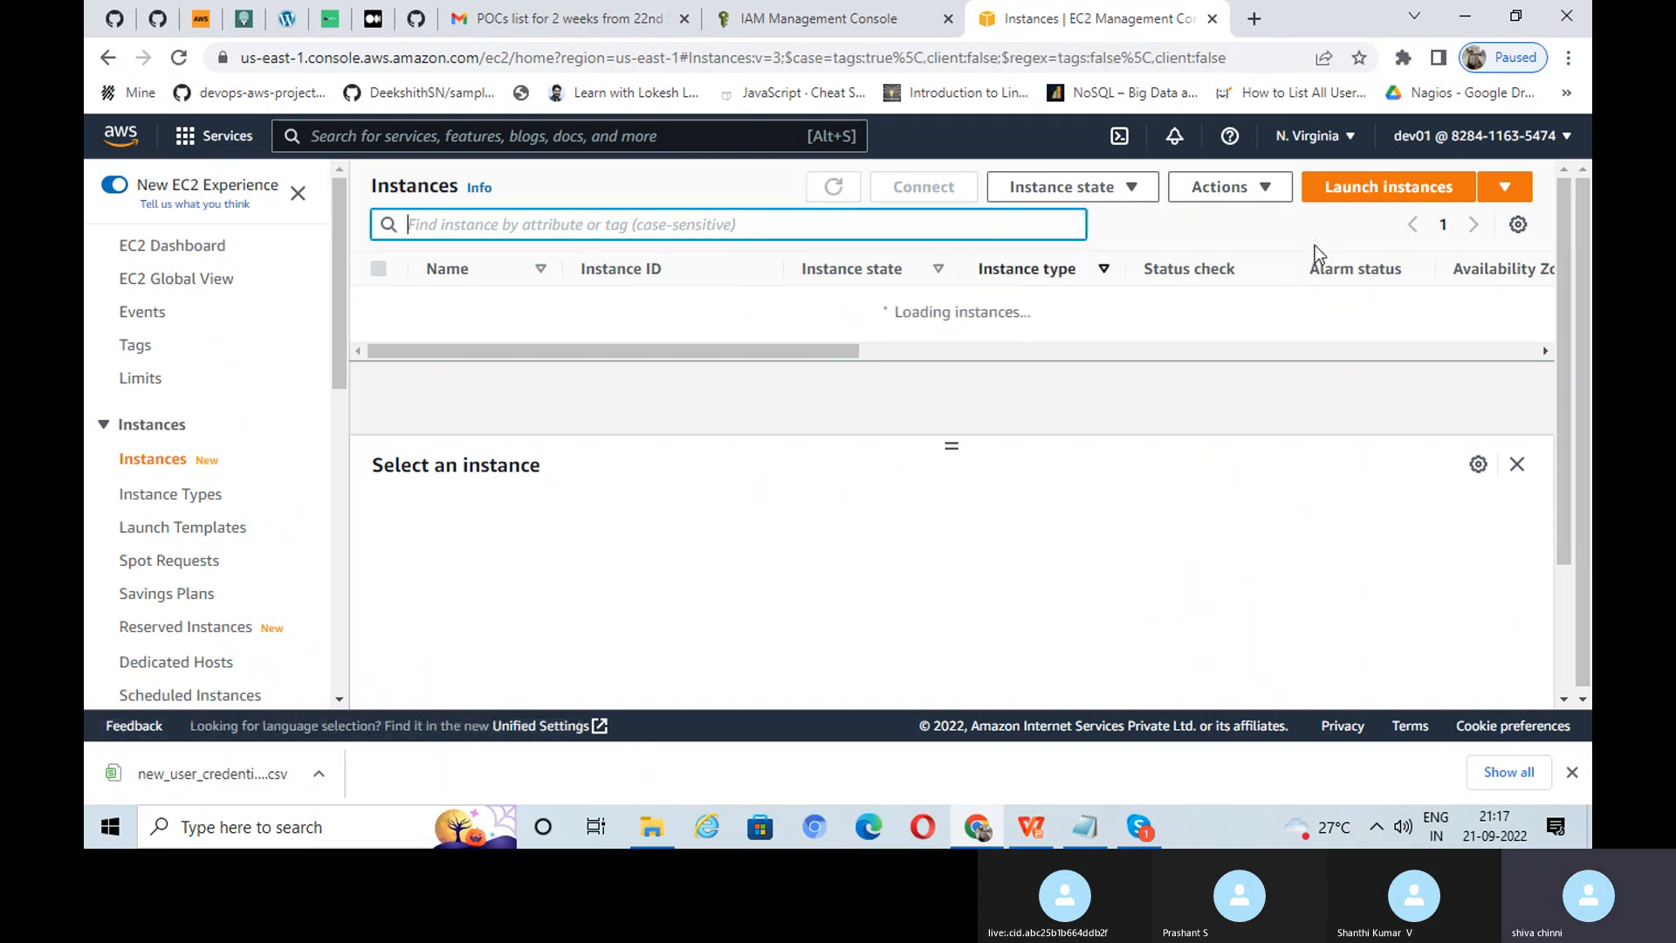
click(1377, 190)
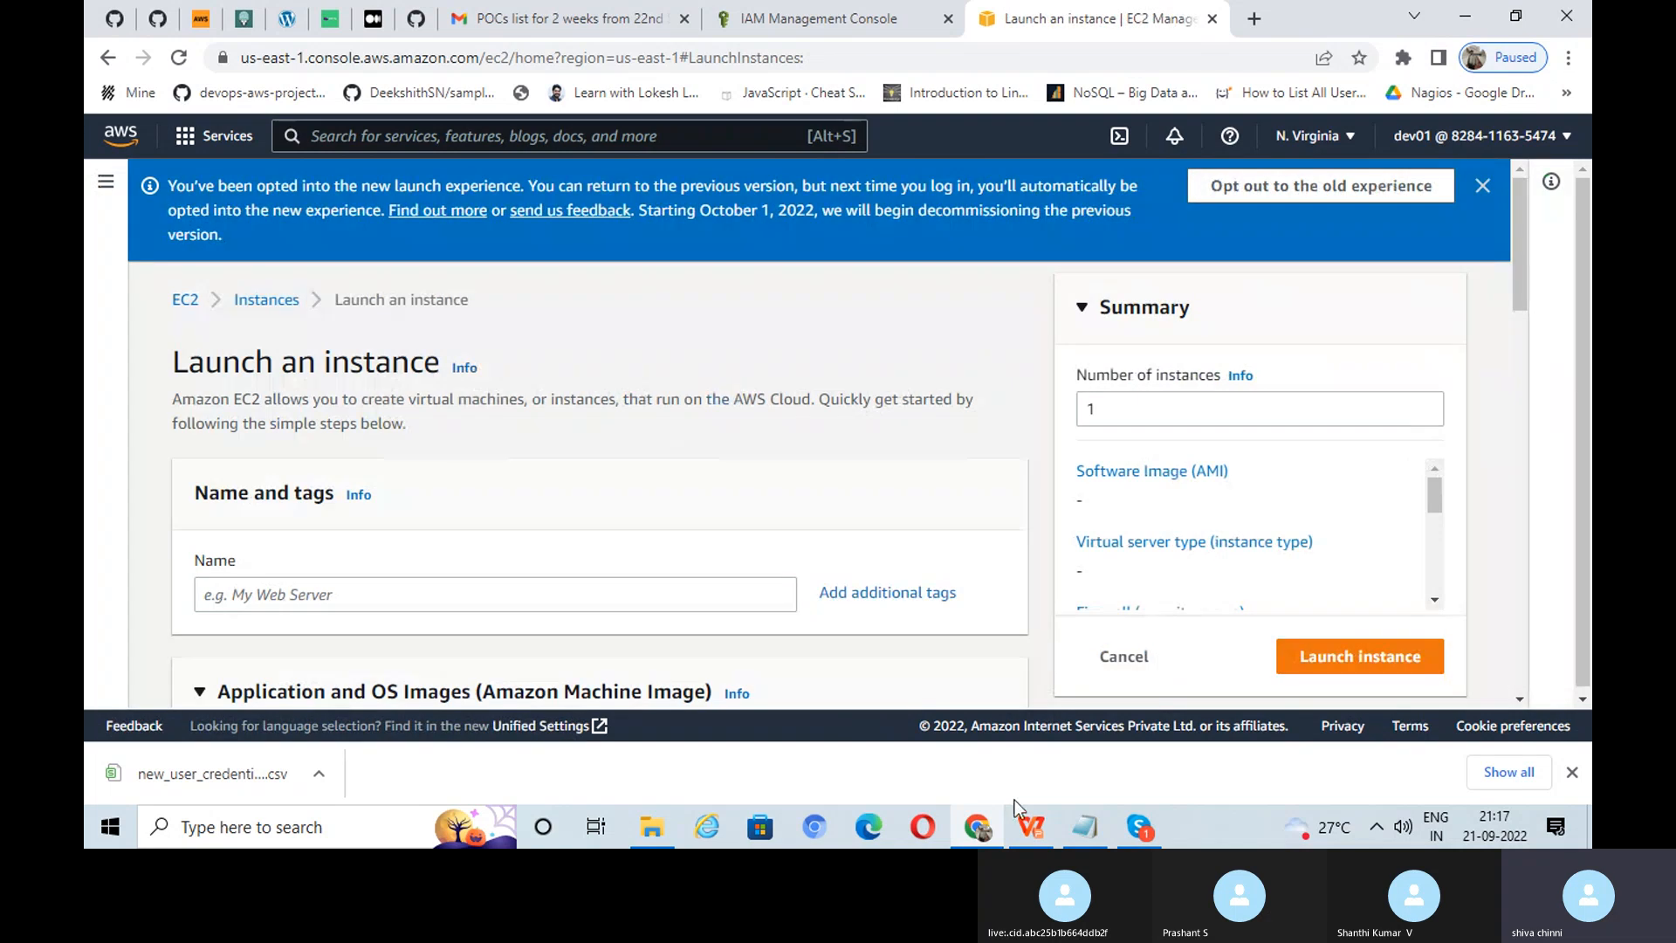
click(1027, 832)
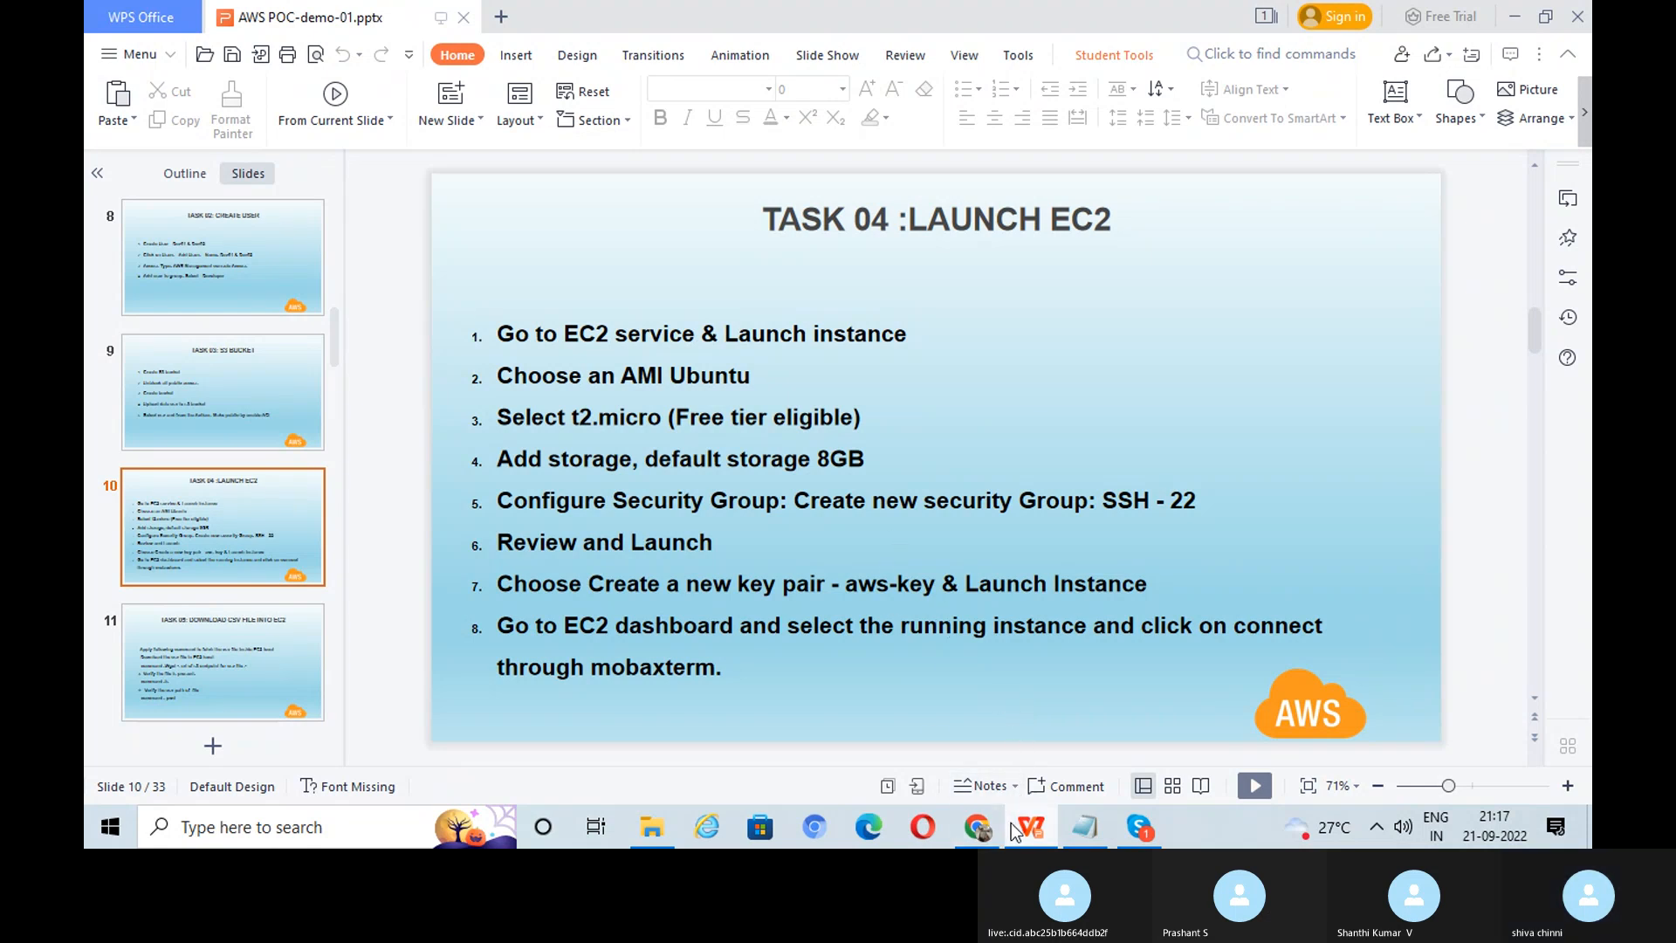
click(980, 825)
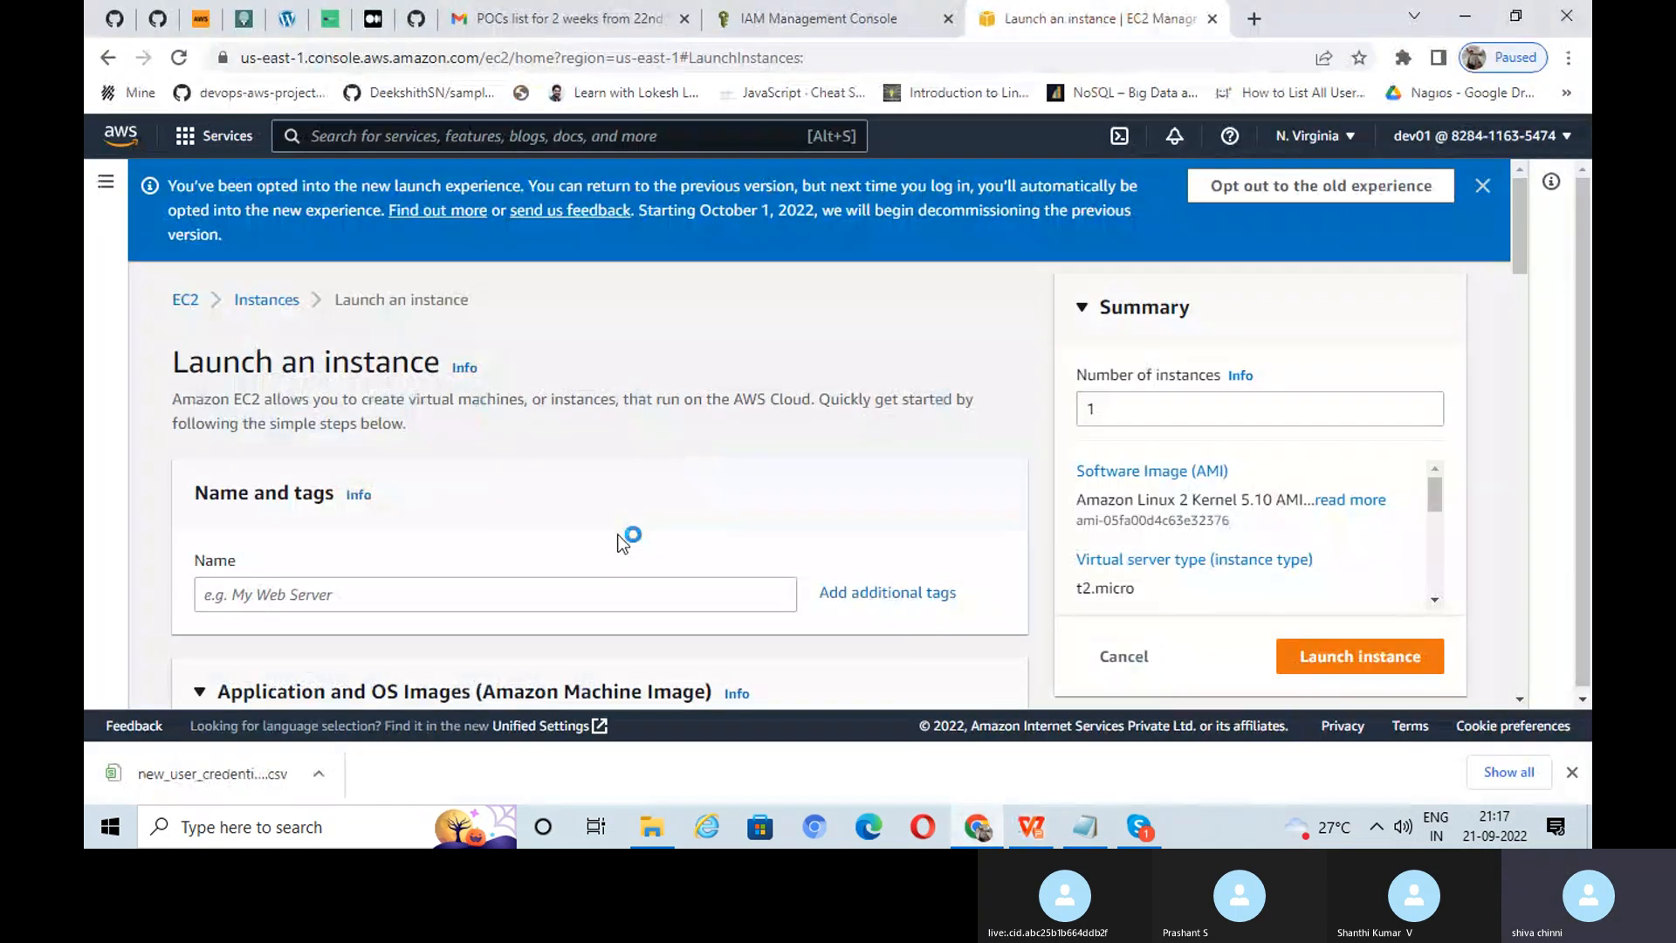
scroll(628, 534, down, 3)
Step: Name the new instance dev-01
click(516, 378)
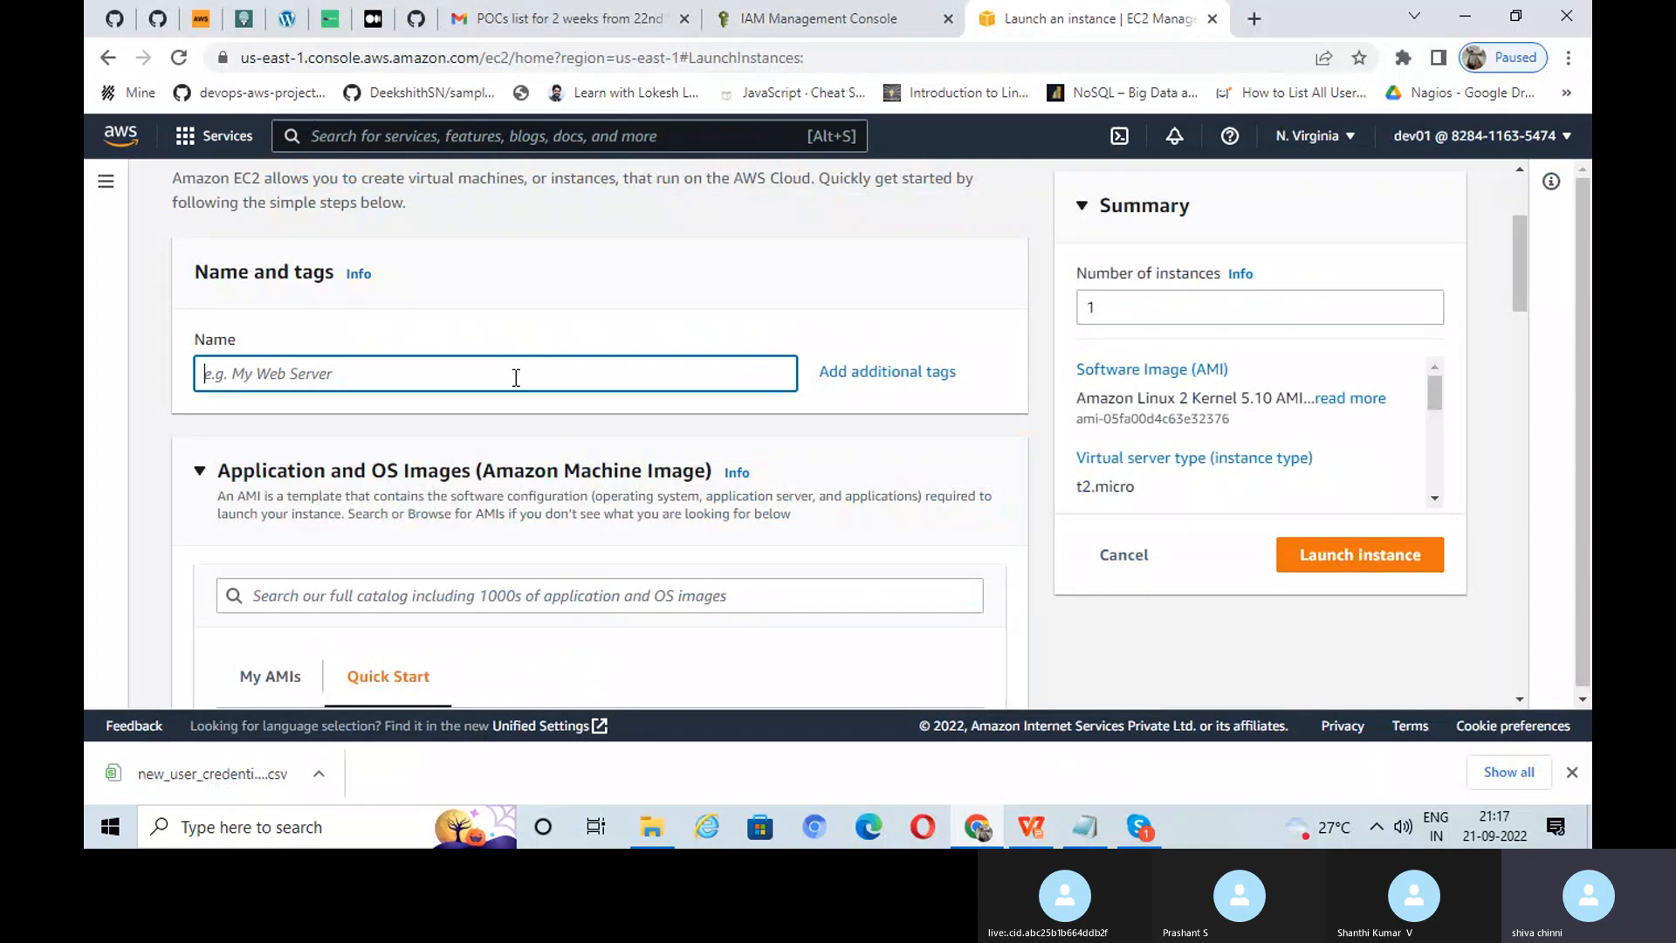
text(de)
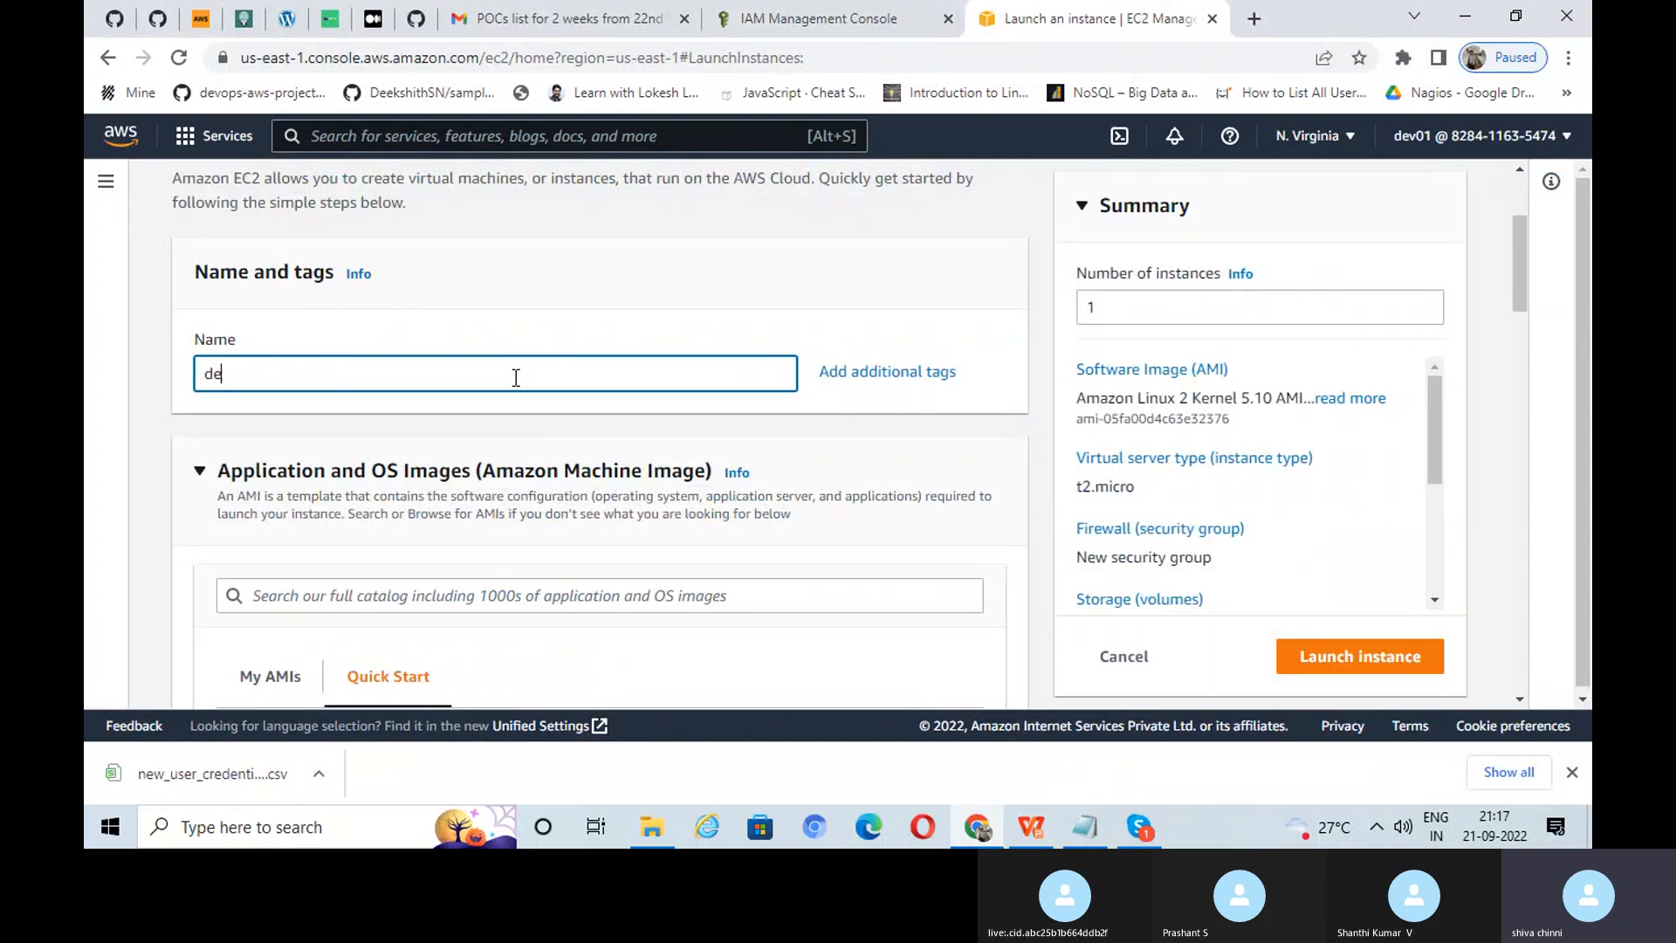
text(v-01)
scroll(580, 390, down, 4)
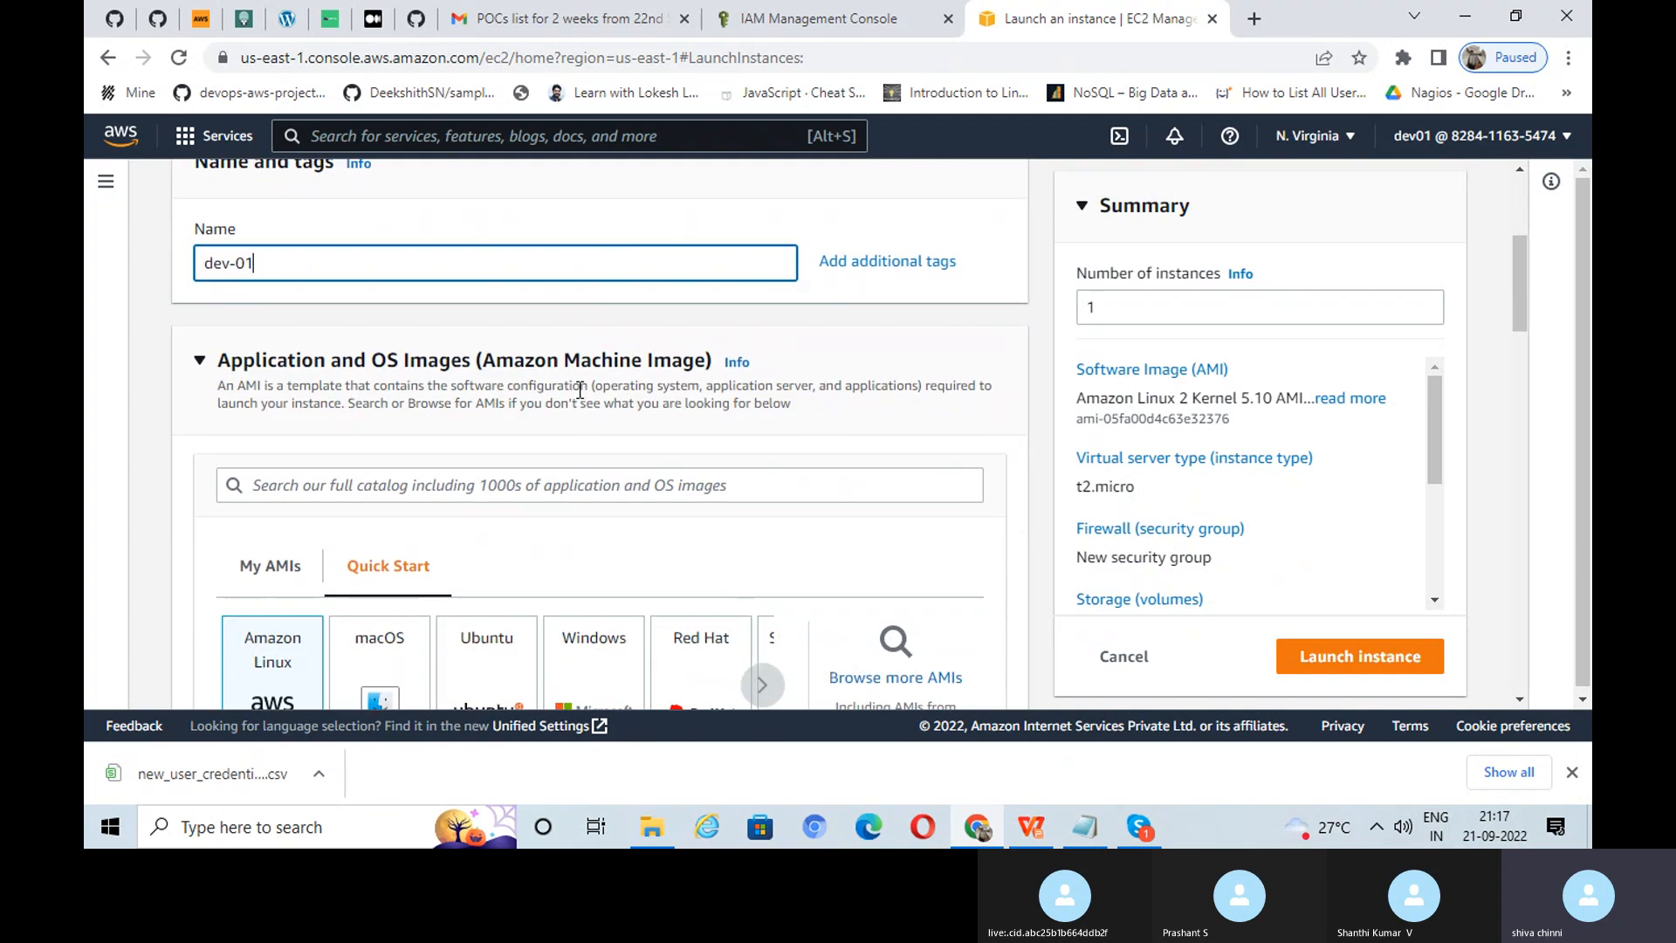
scroll(599, 387, up, 1)
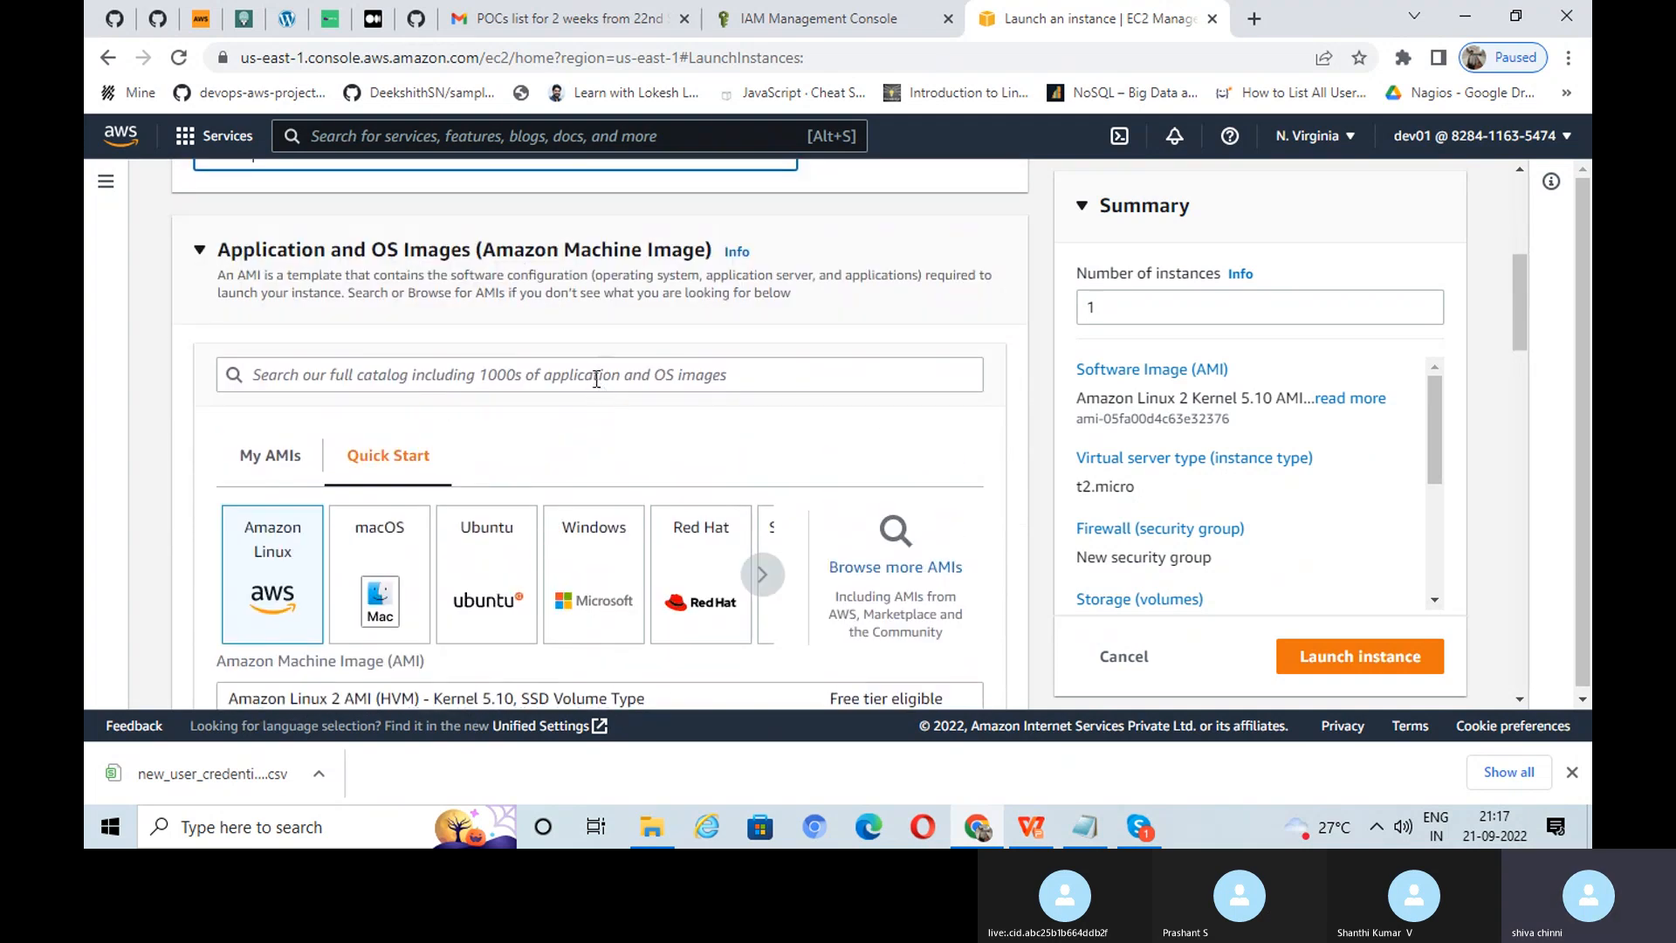
scroll(596, 379, down, 1)
Step: Choose Ubuntu as the image and select Ubuntu Server 18.04 LTS as the AMI
click(495, 469)
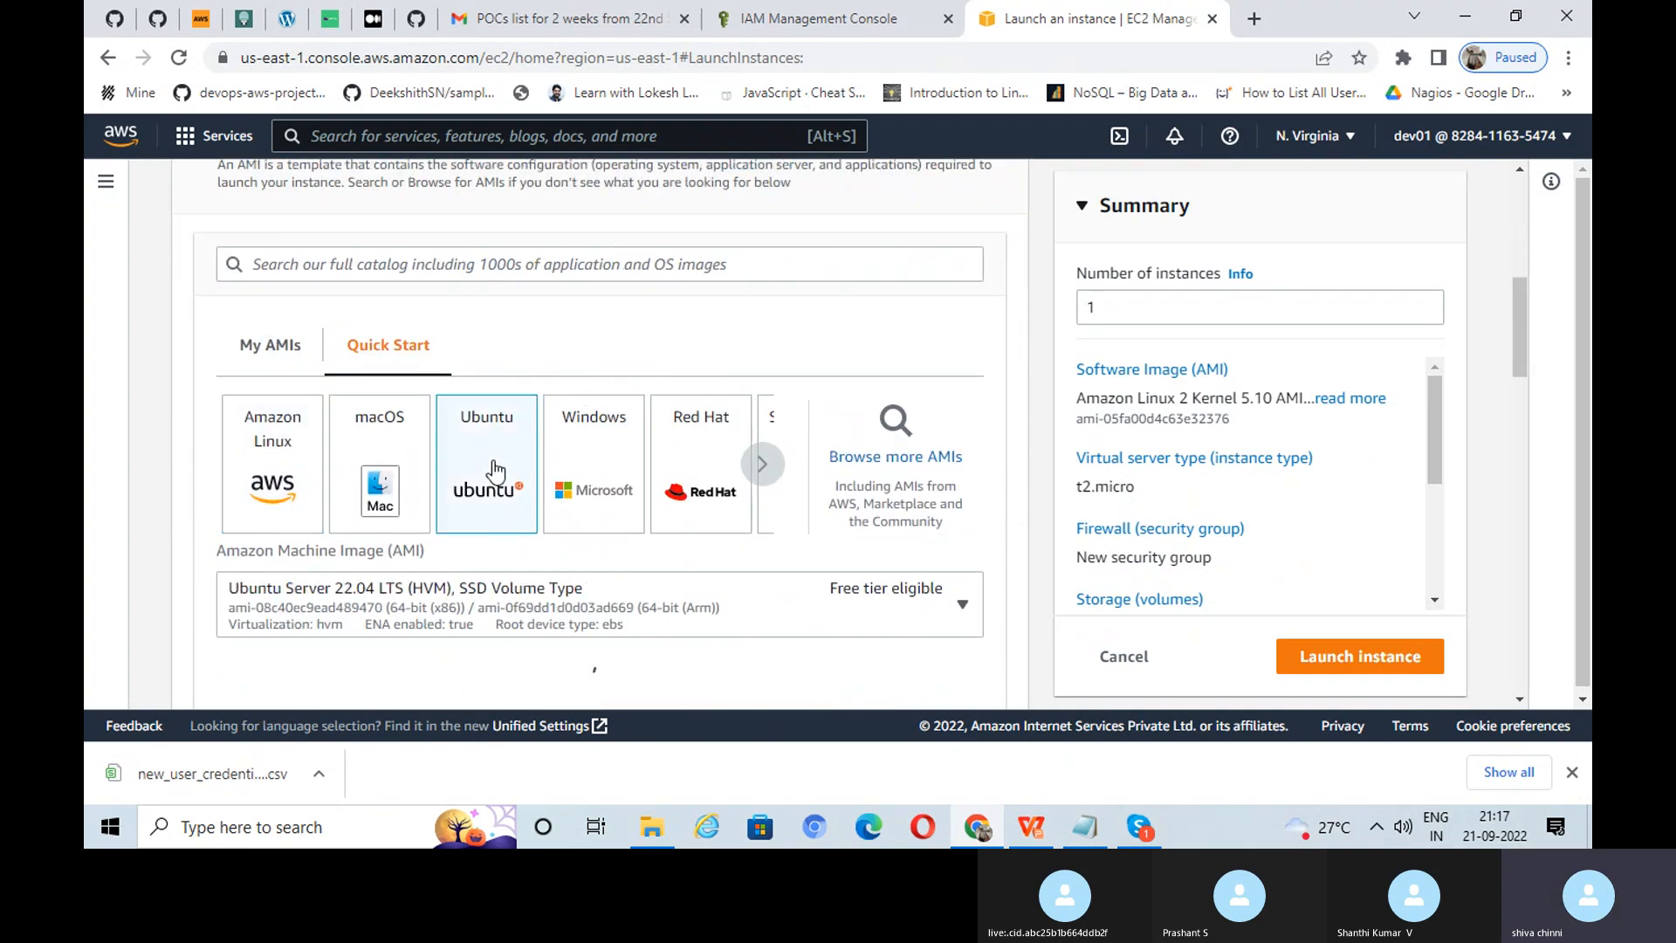
scroll(689, 529, down, 1)
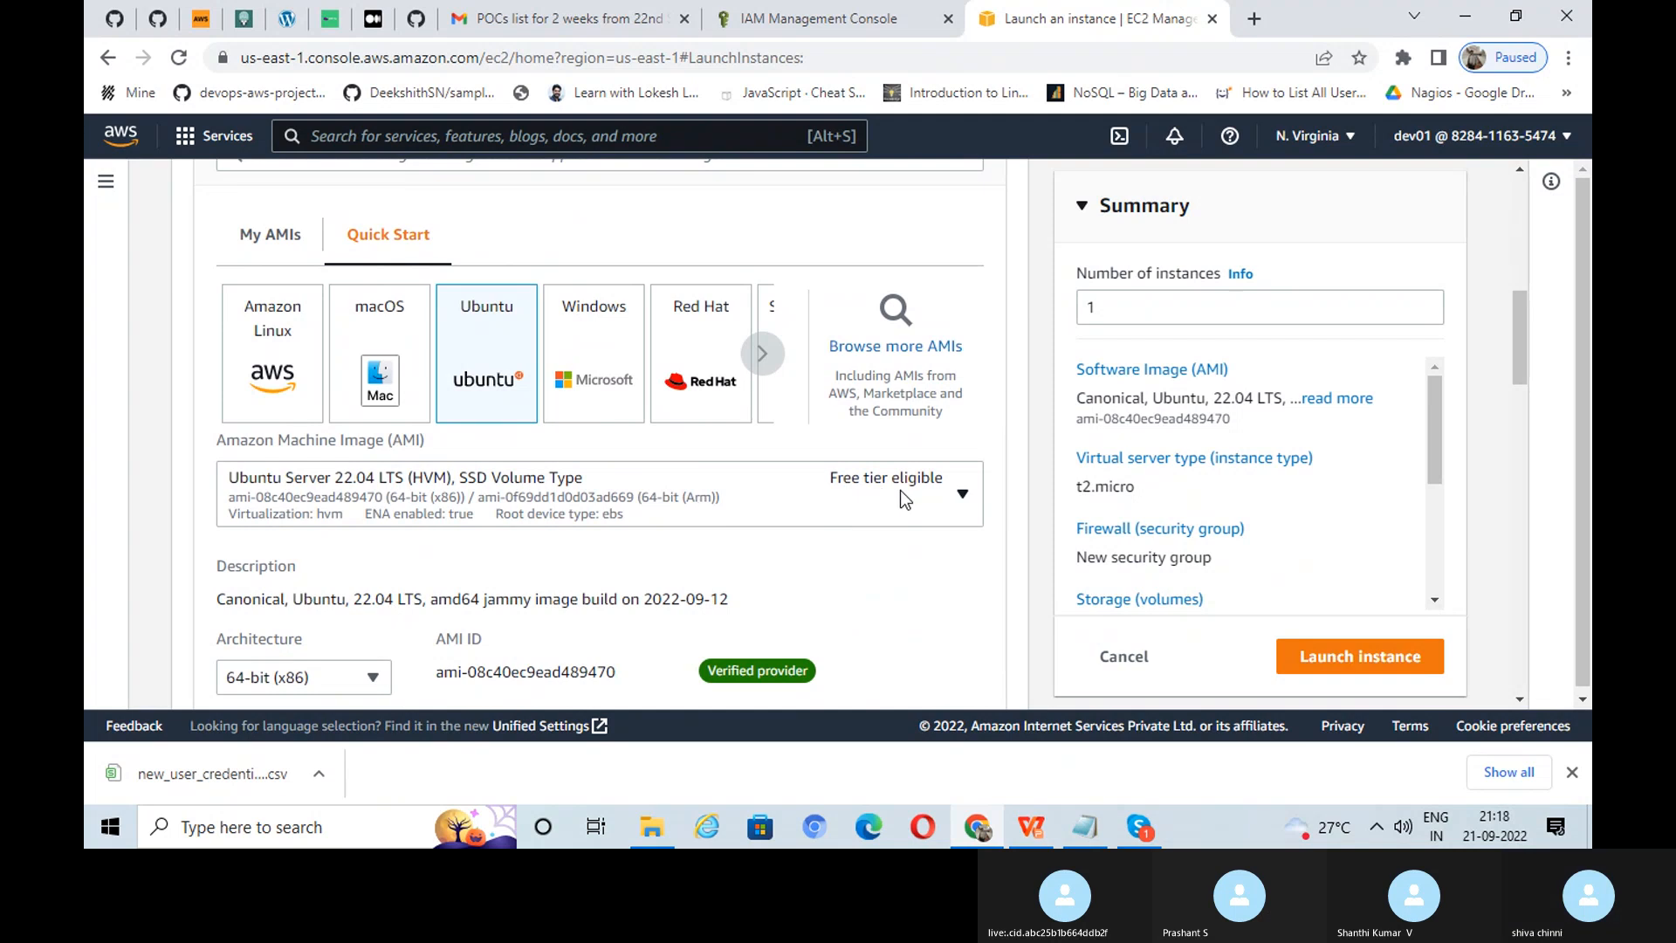
click(900, 490)
drag(971, 317, 947, 456)
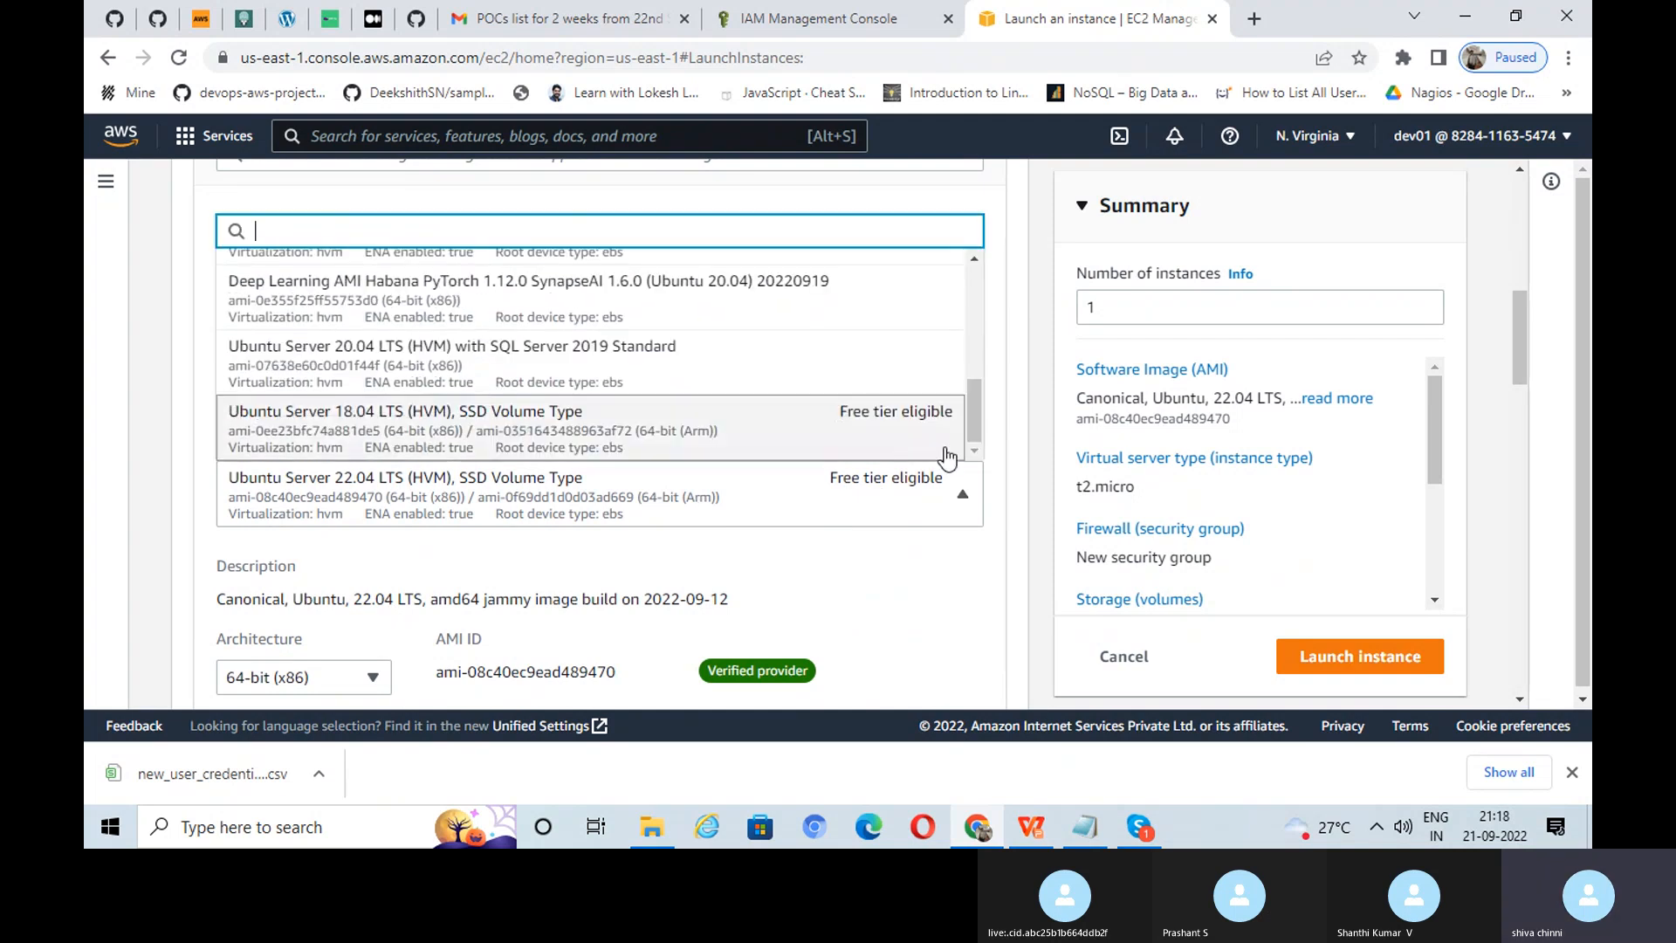
click(603, 436)
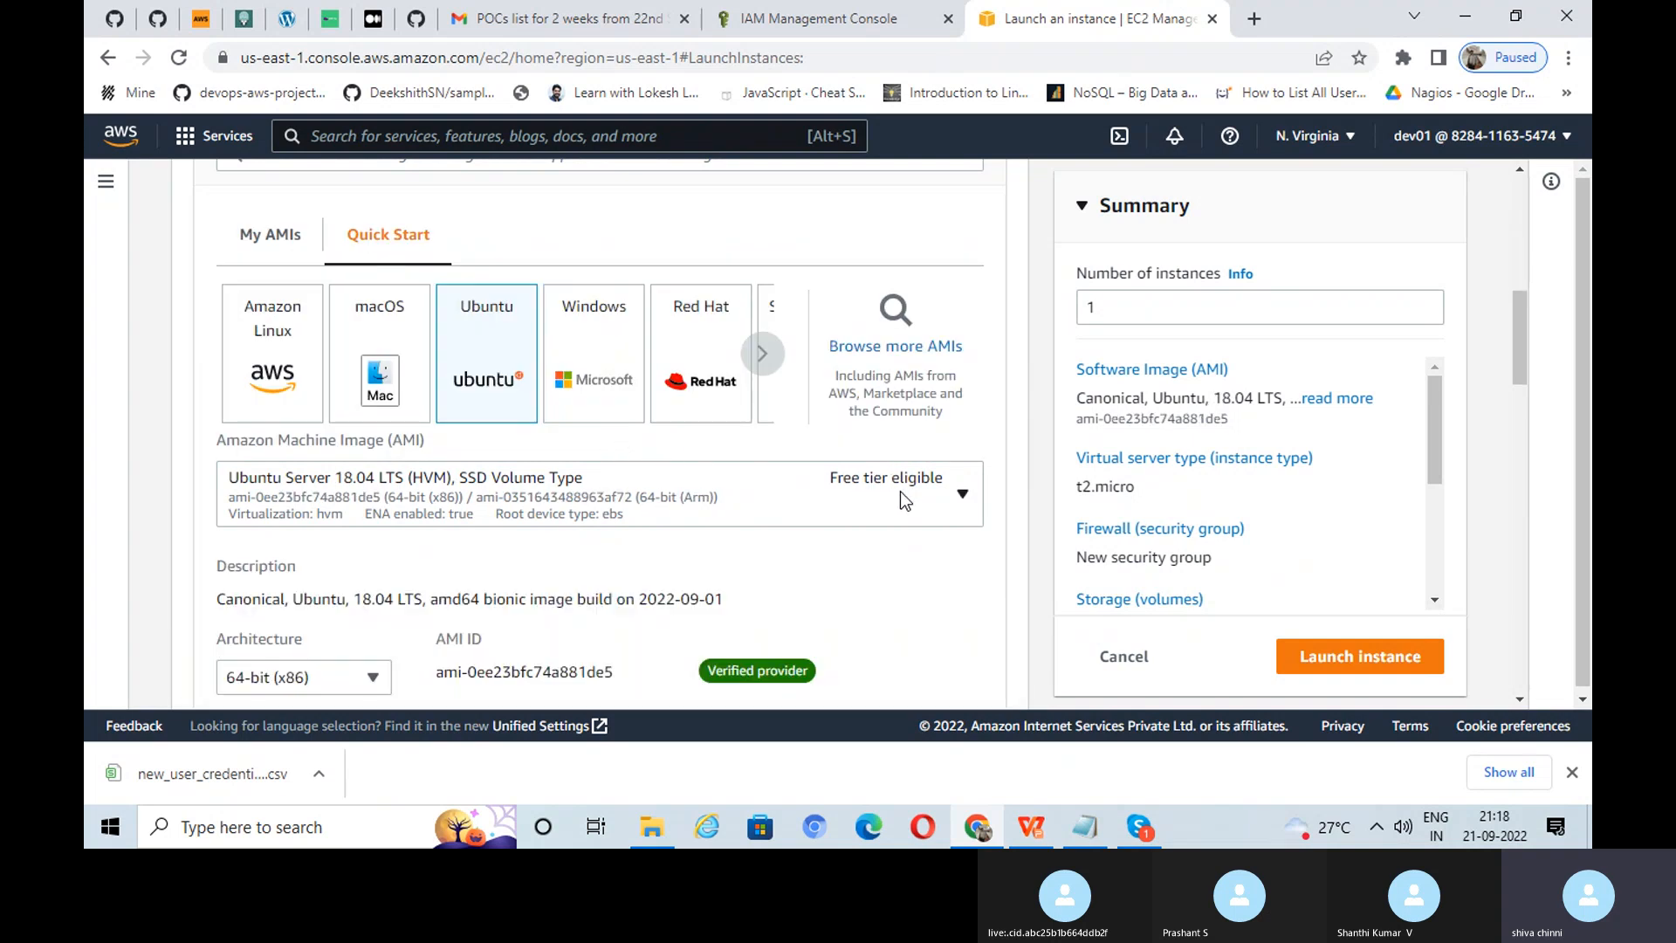
scroll(923, 494, down, 8)
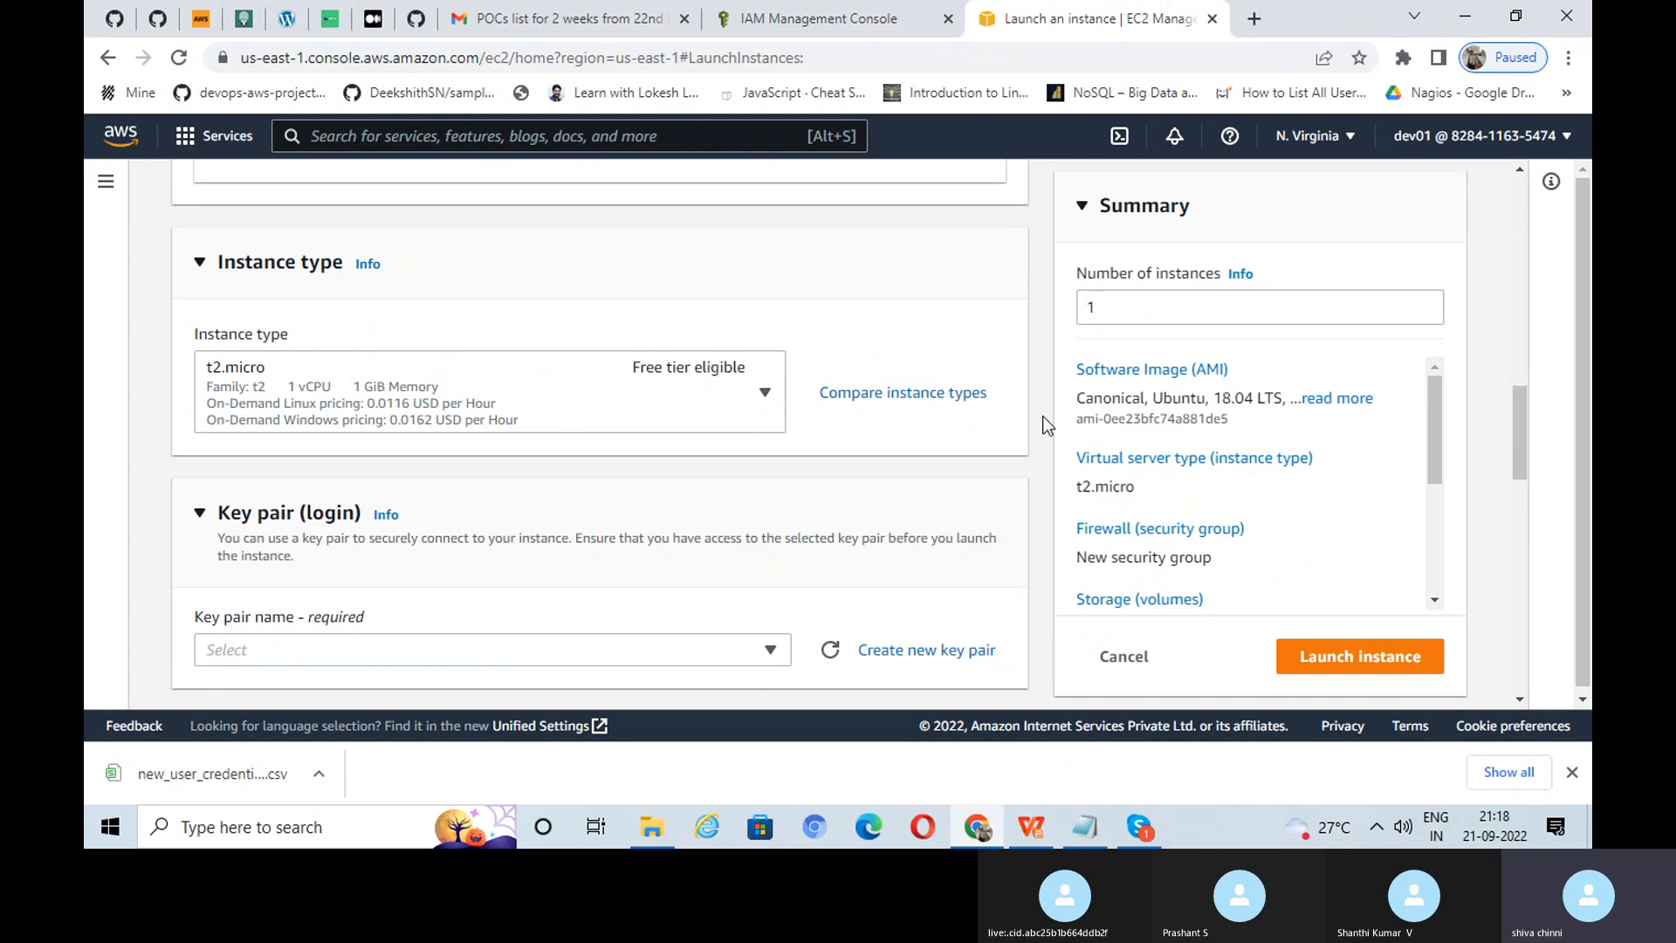
Step: Select the nvirginia-rsa key pair for logging in to the instance
scroll(873, 480, down, 1)
click(705, 538)
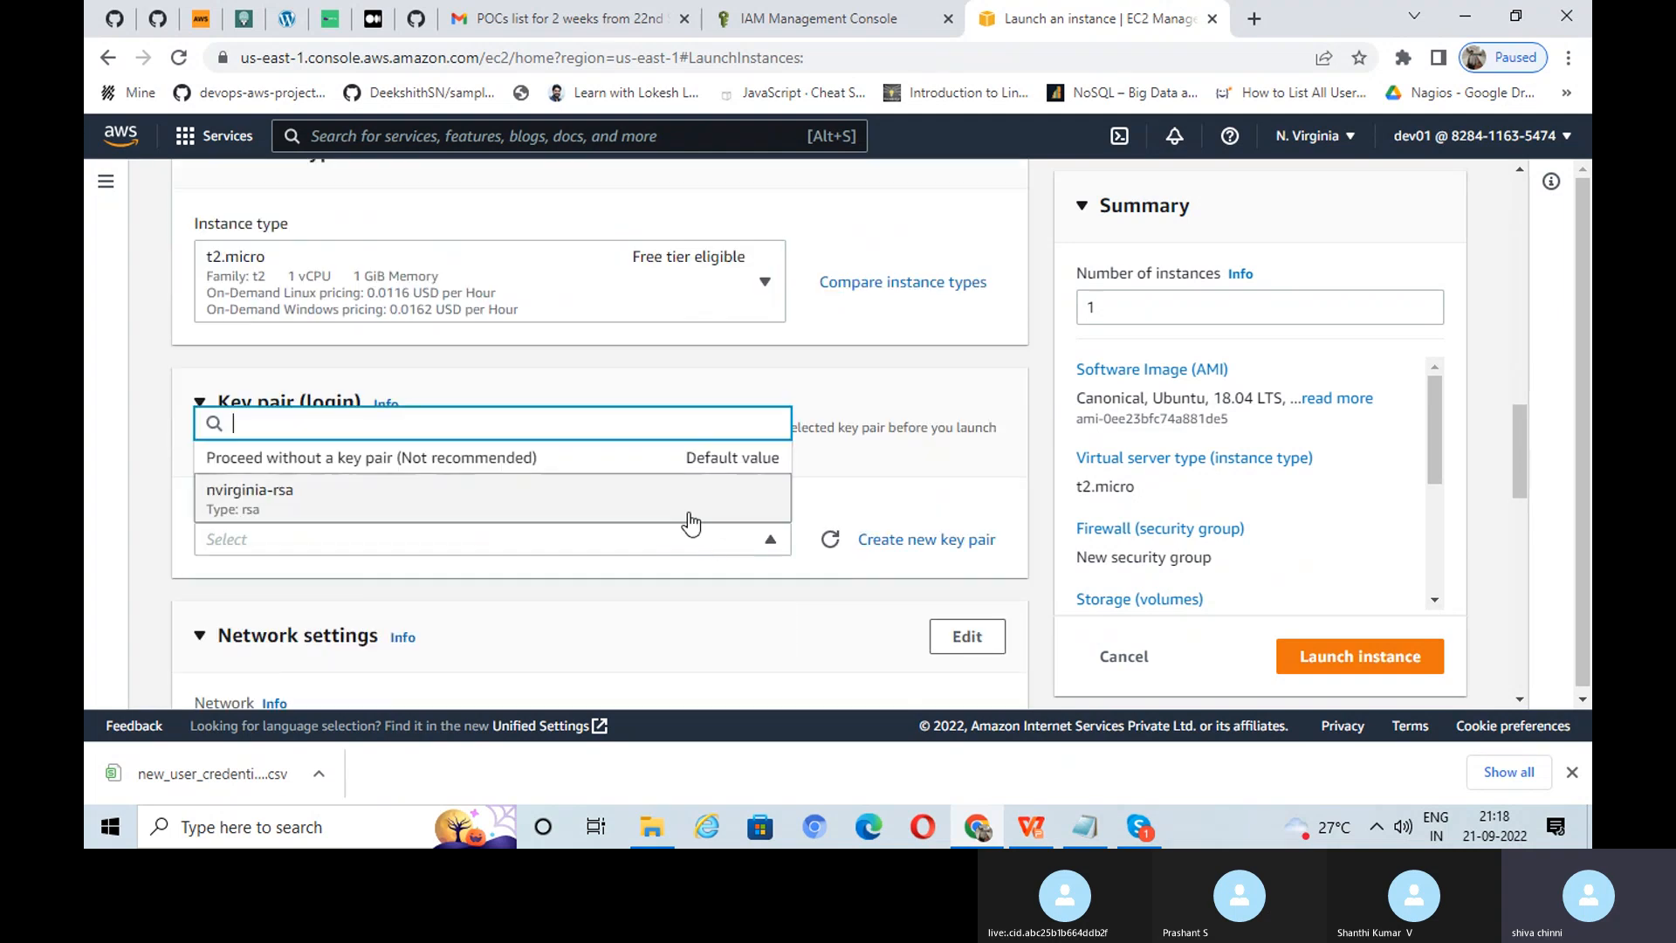
click(477, 494)
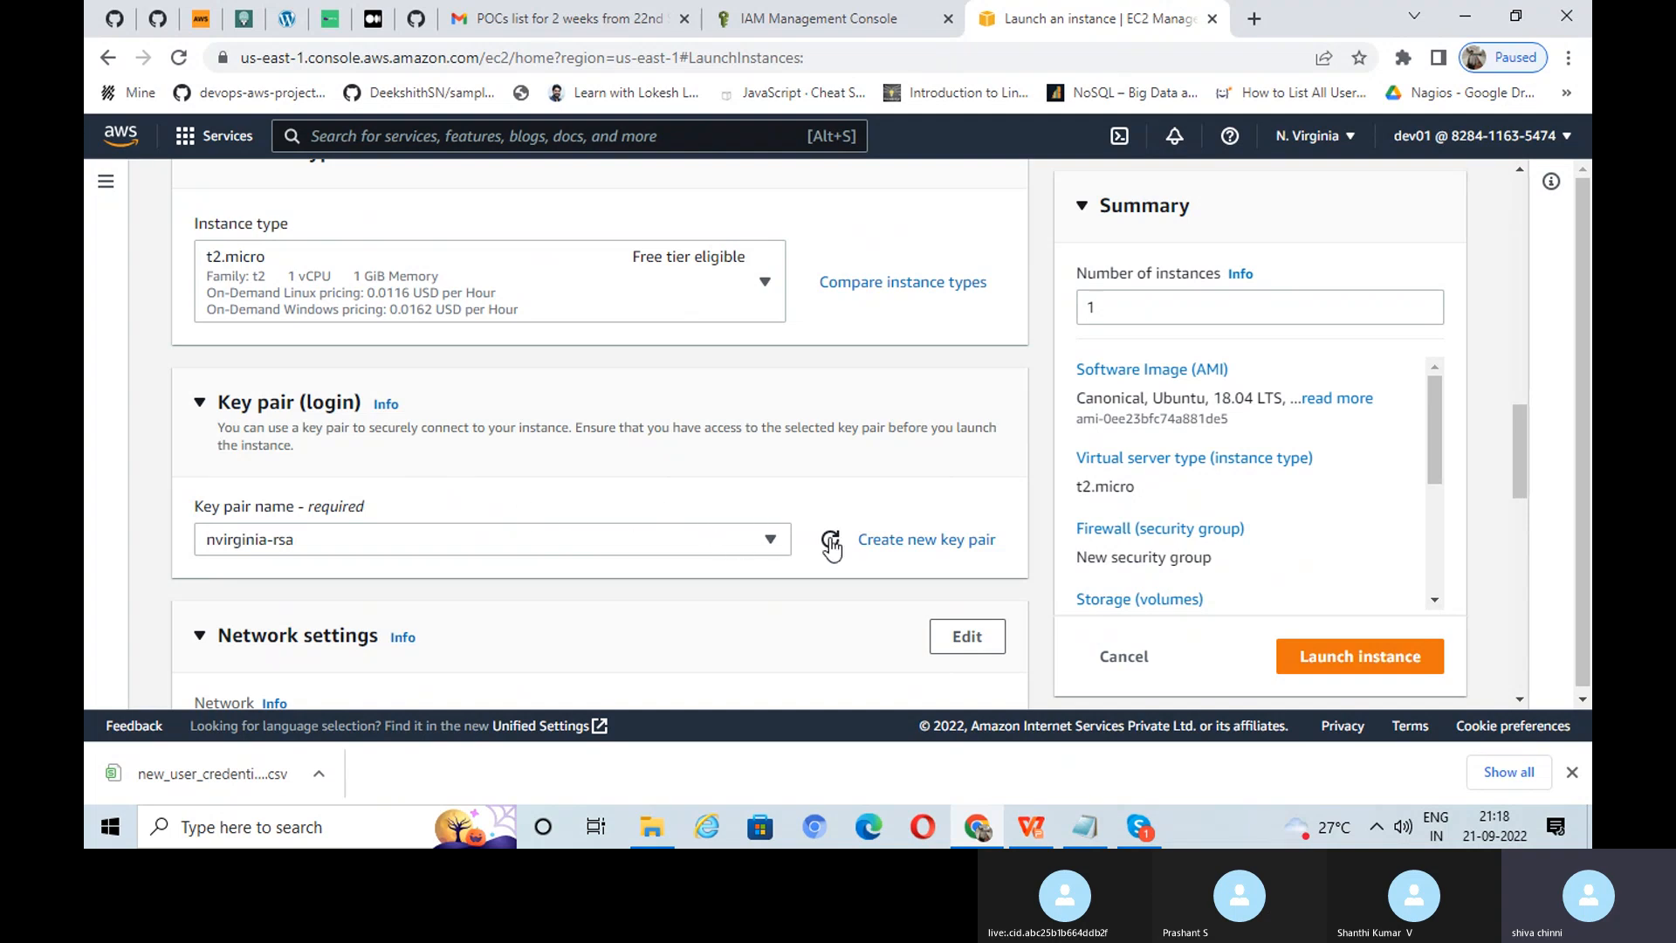
scroll(984, 479, down, 2)
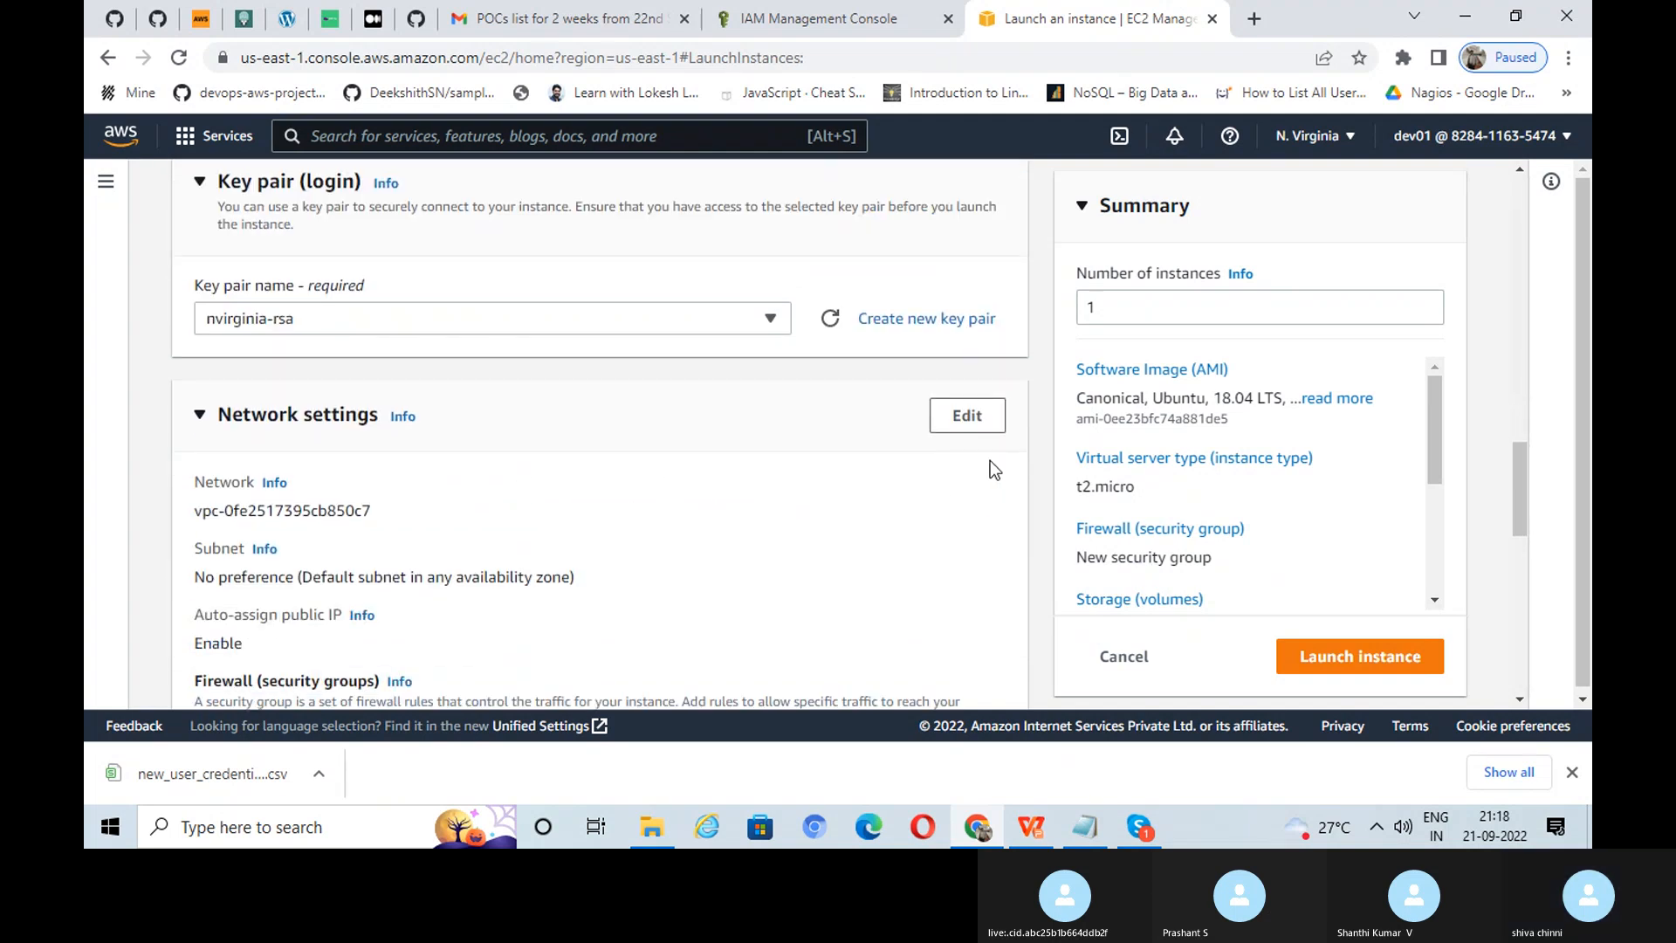
Step: Edit network settings to place the instance in subnet-0fade14fc1d634759 (us-east-1a), dismissing the battery warning
click(969, 413)
scroll(975, 417, down, 2)
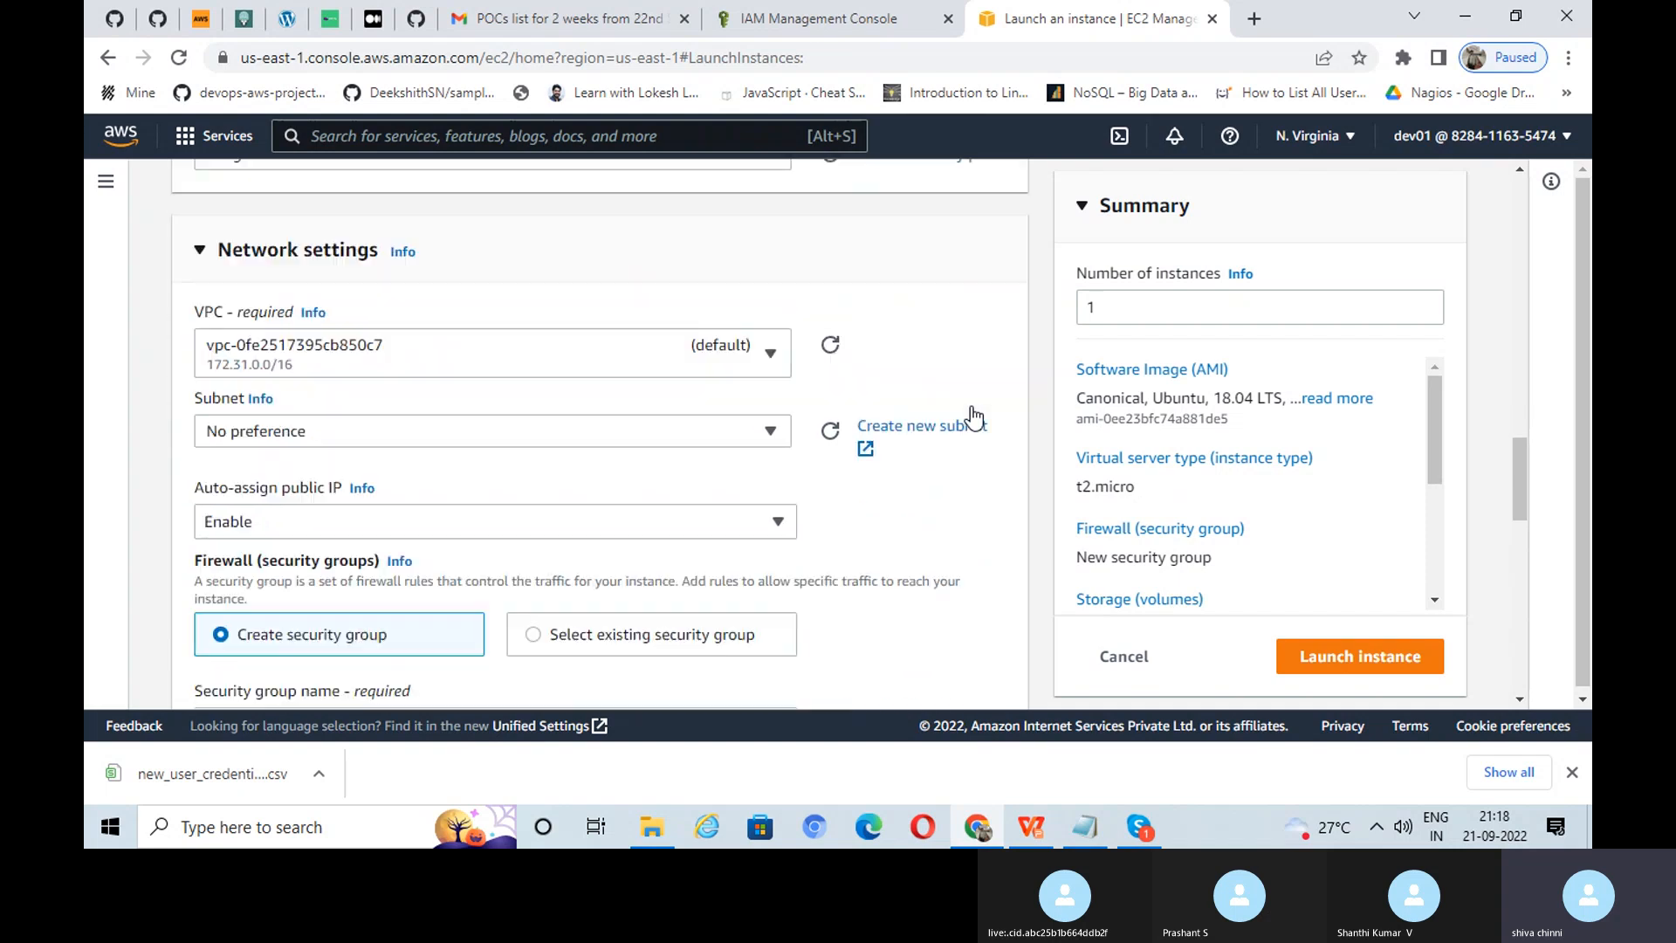
scroll(974, 417, down, 1)
scroll(407, 411, up, 2)
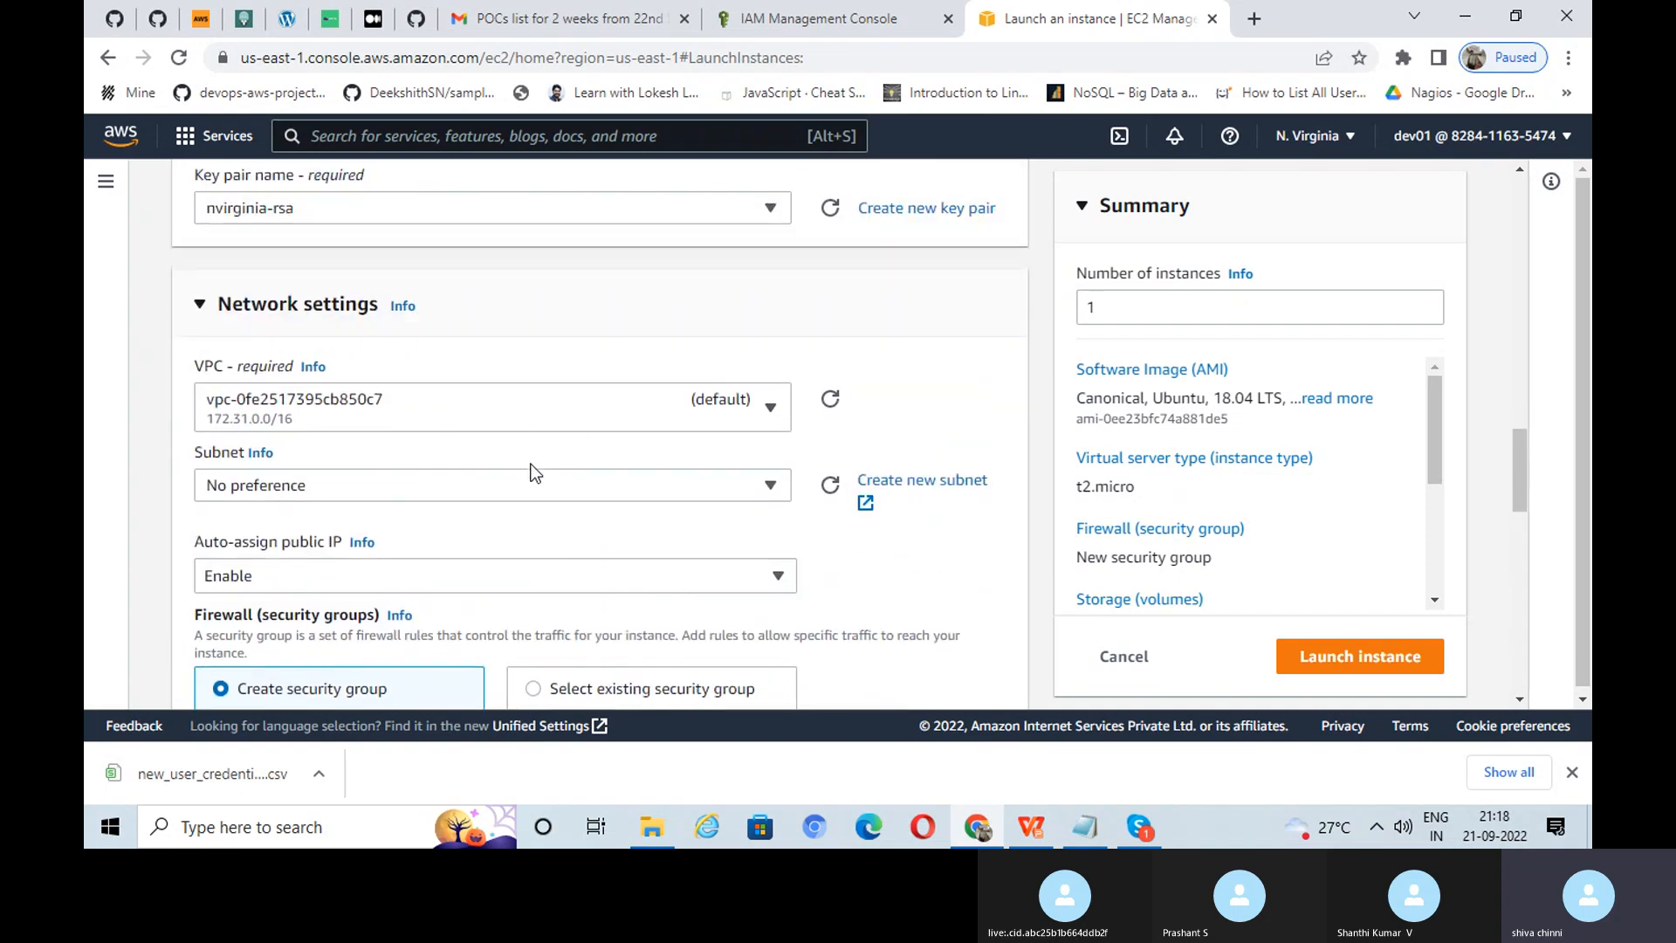
click(519, 482)
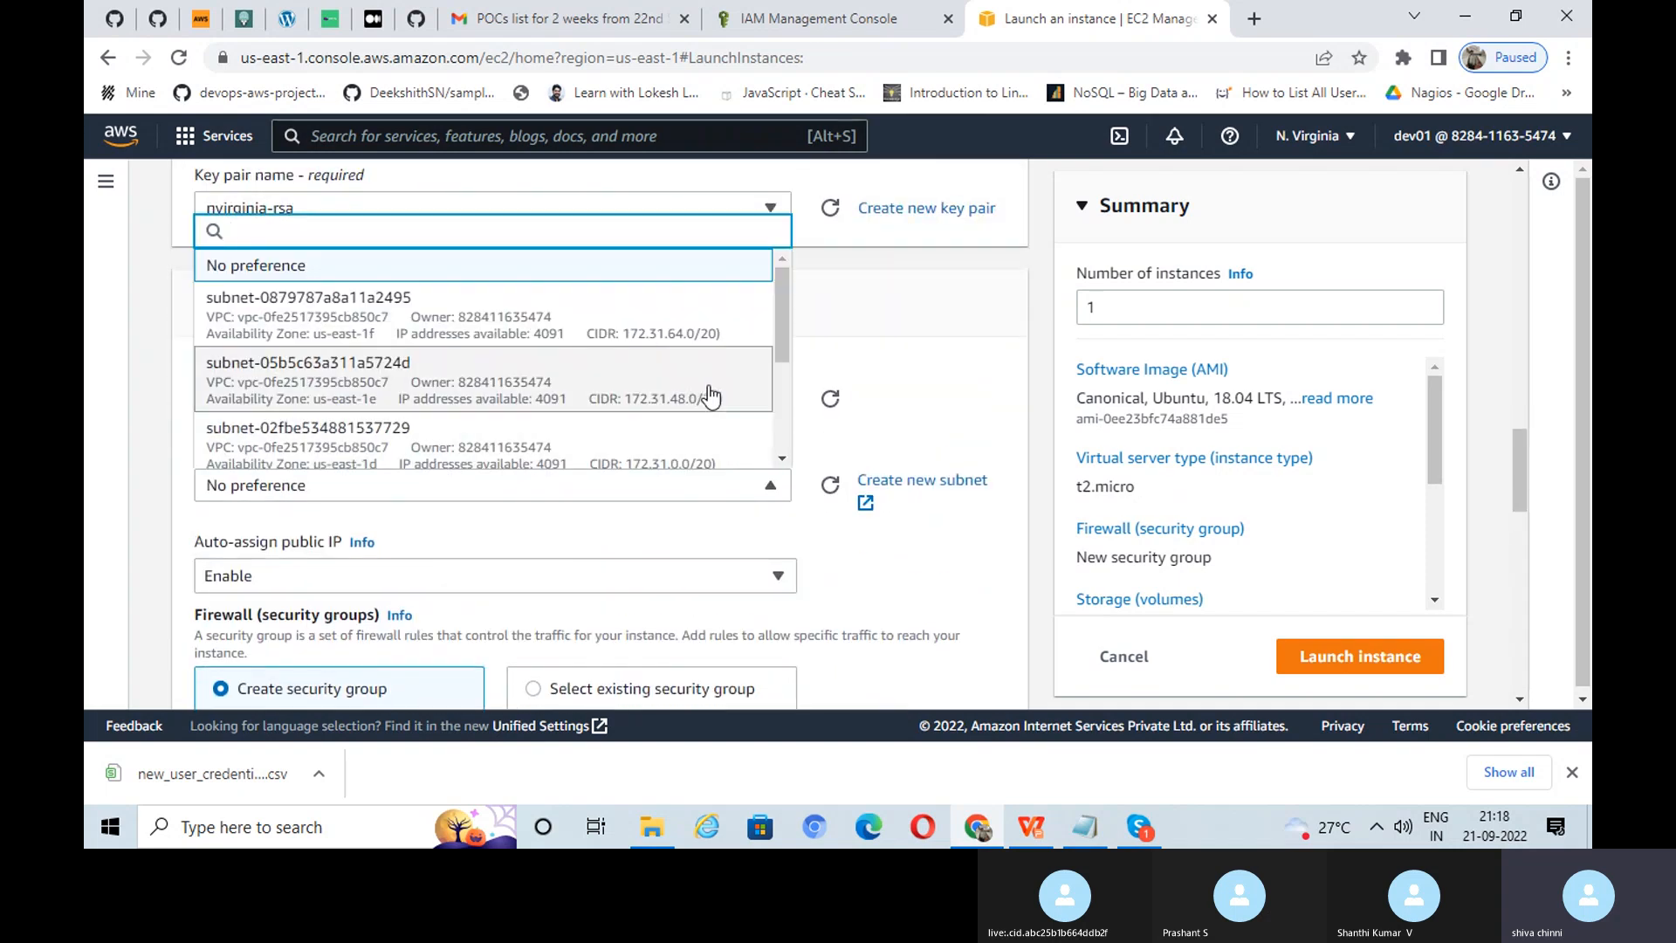
drag(782, 349, 763, 436)
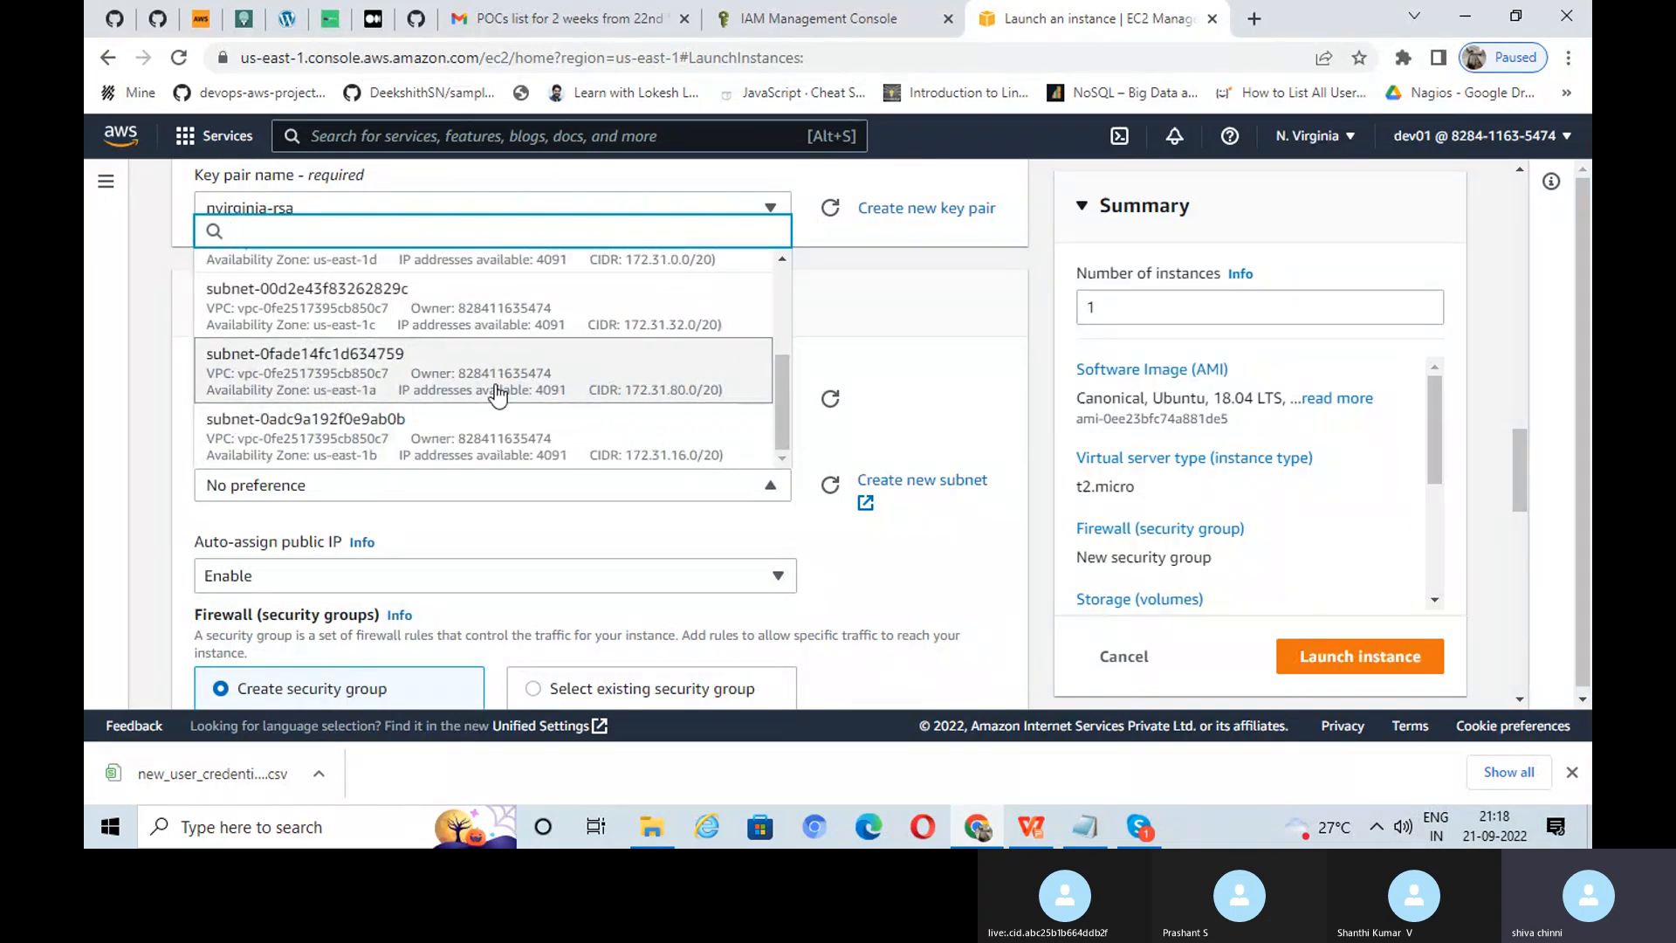
click(498, 394)
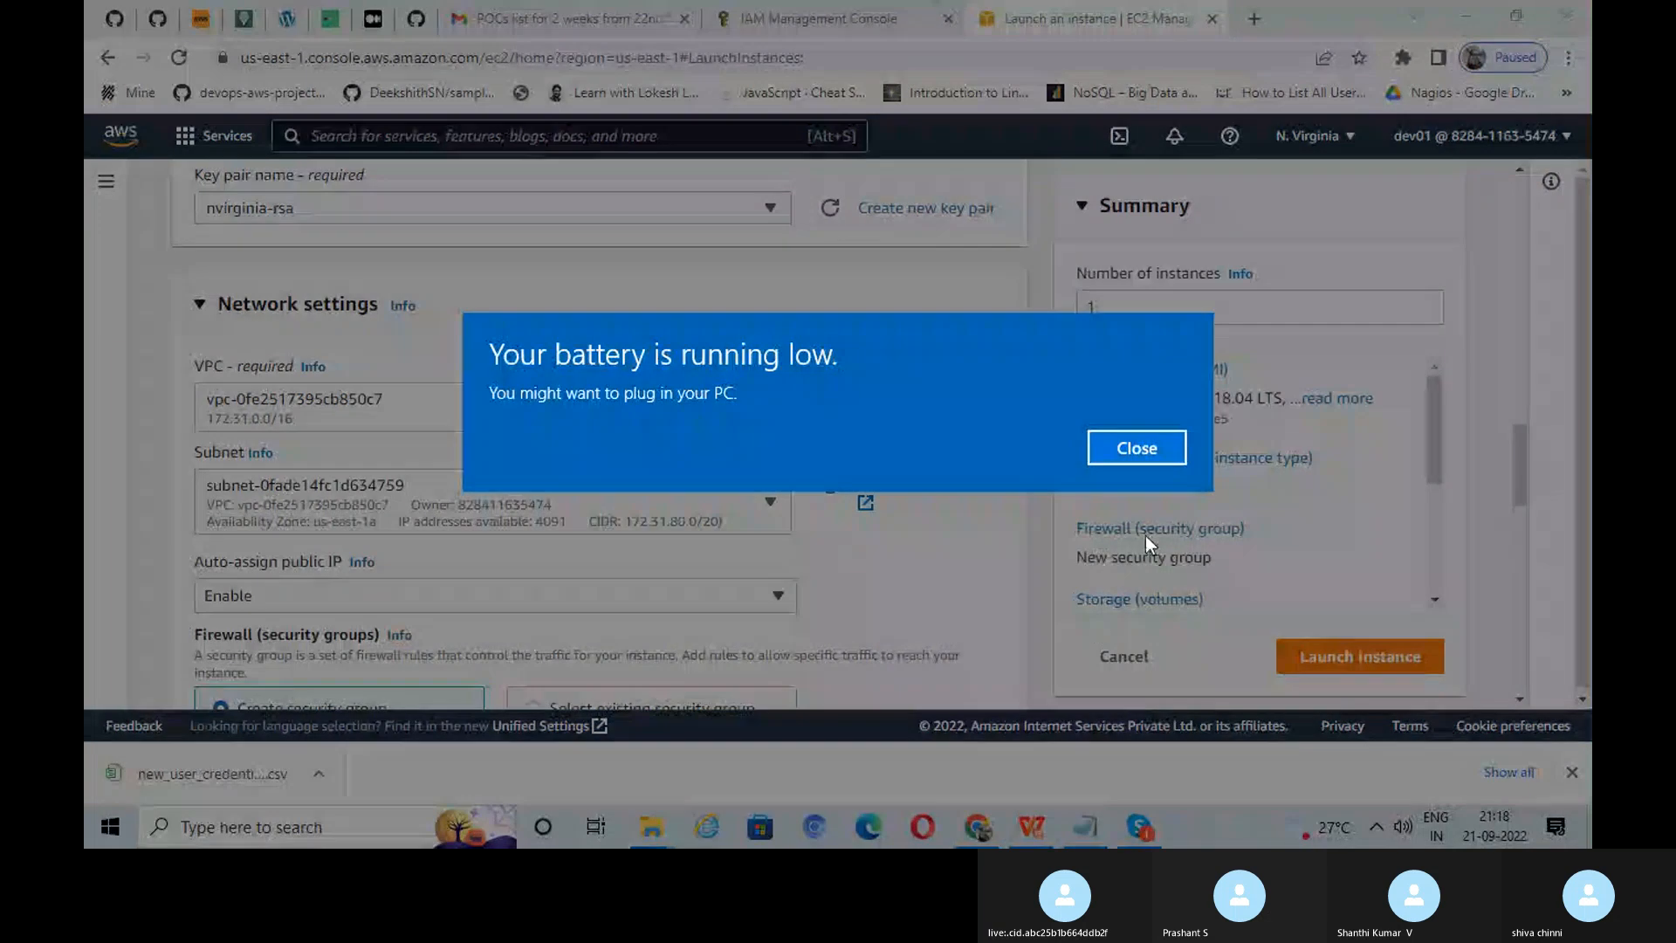
click(1145, 450)
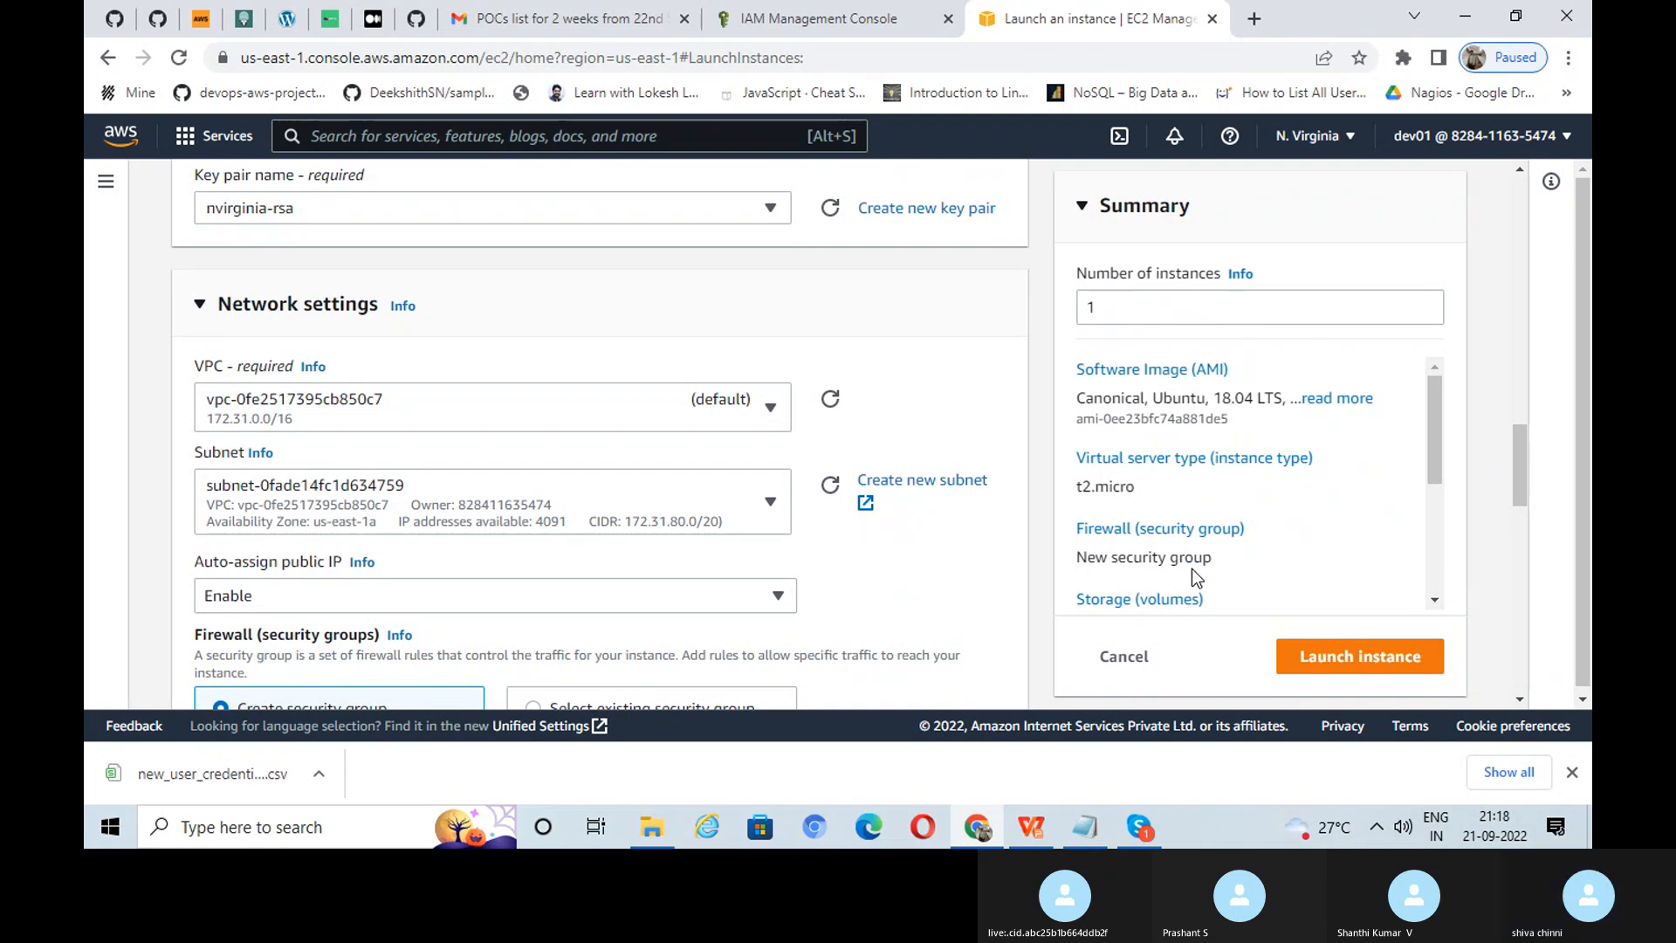
scroll(849, 537, down, 3)
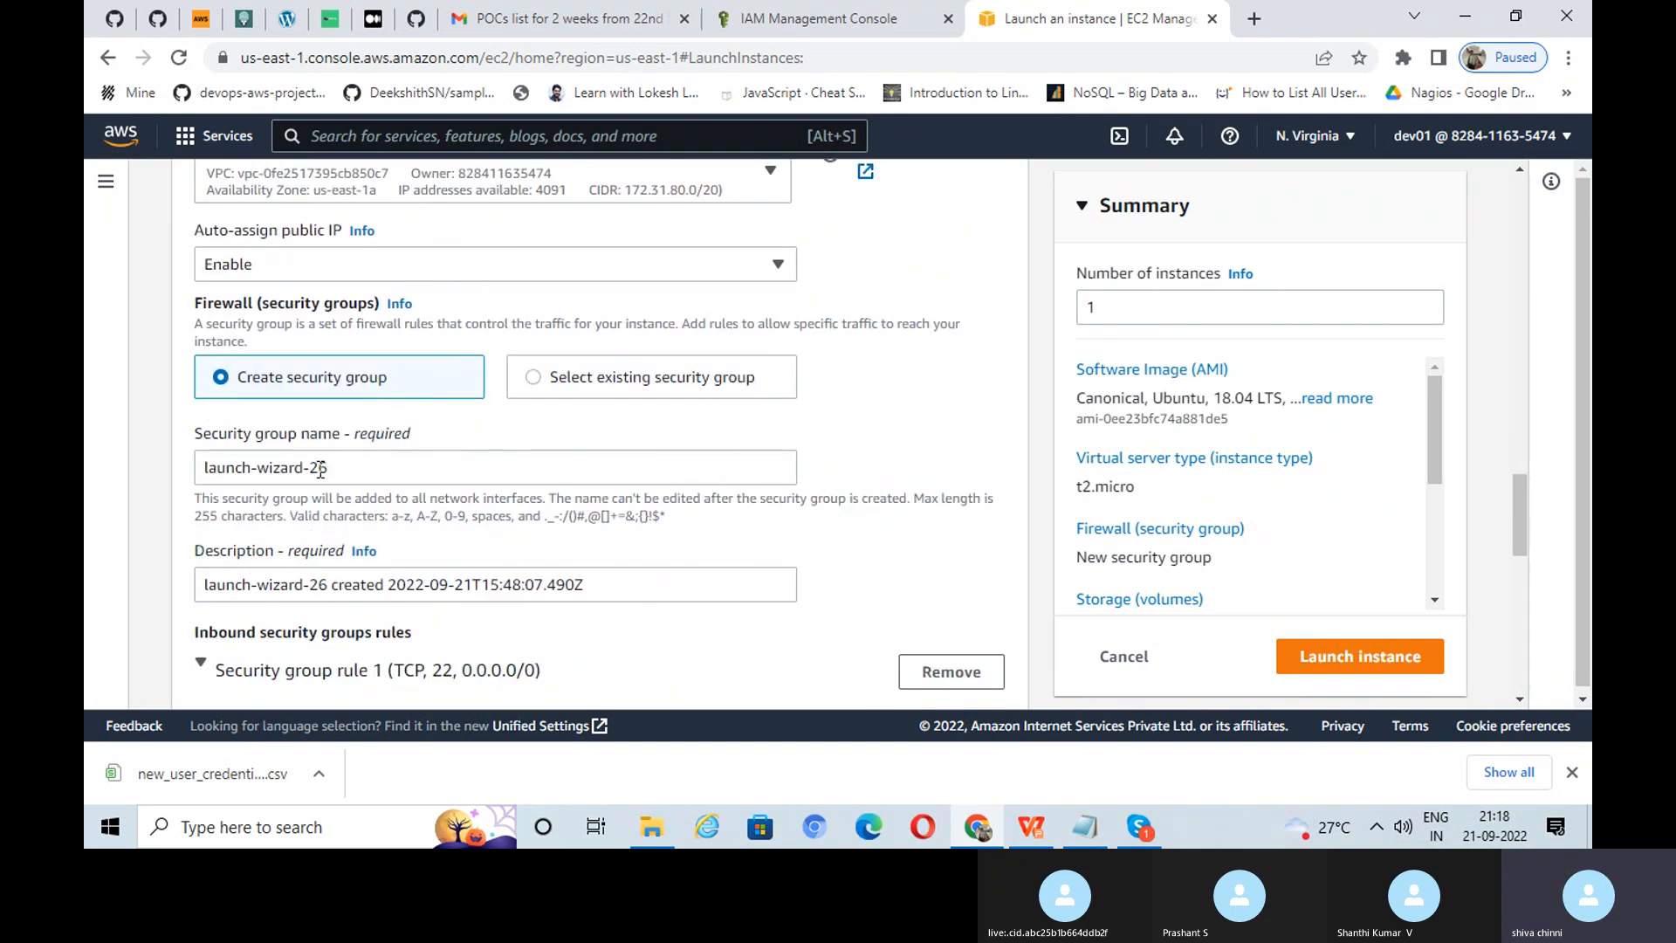
scroll(611, 453, down, 2)
scroll(612, 454, down, 2)
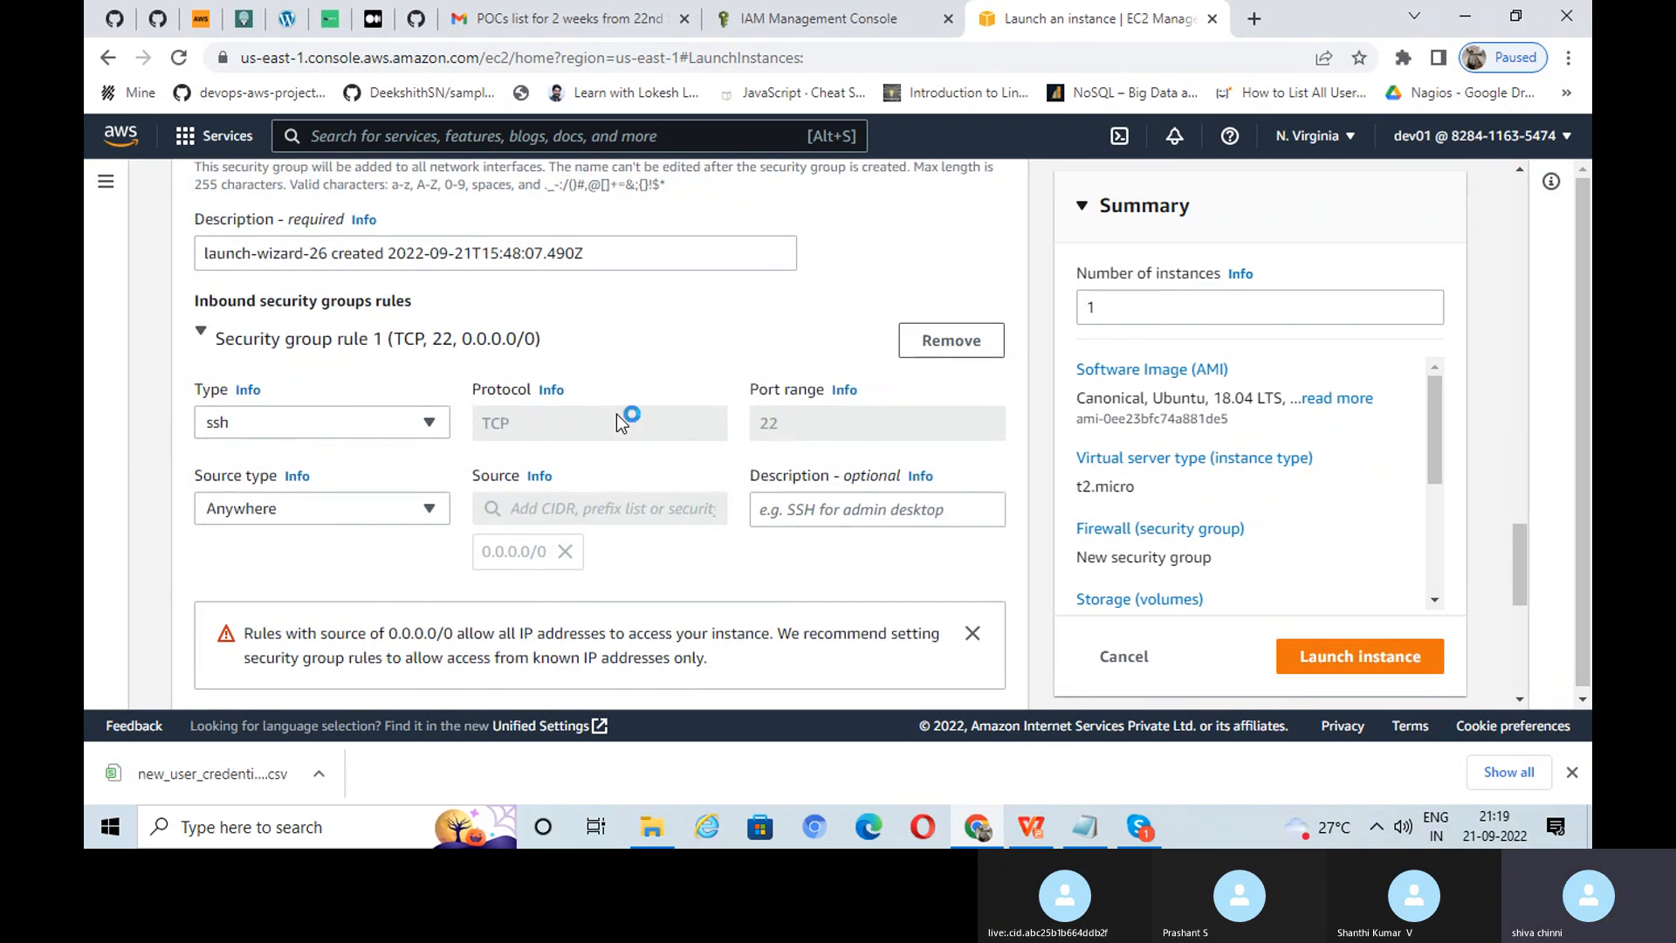
scroll(646, 410, down, 2)
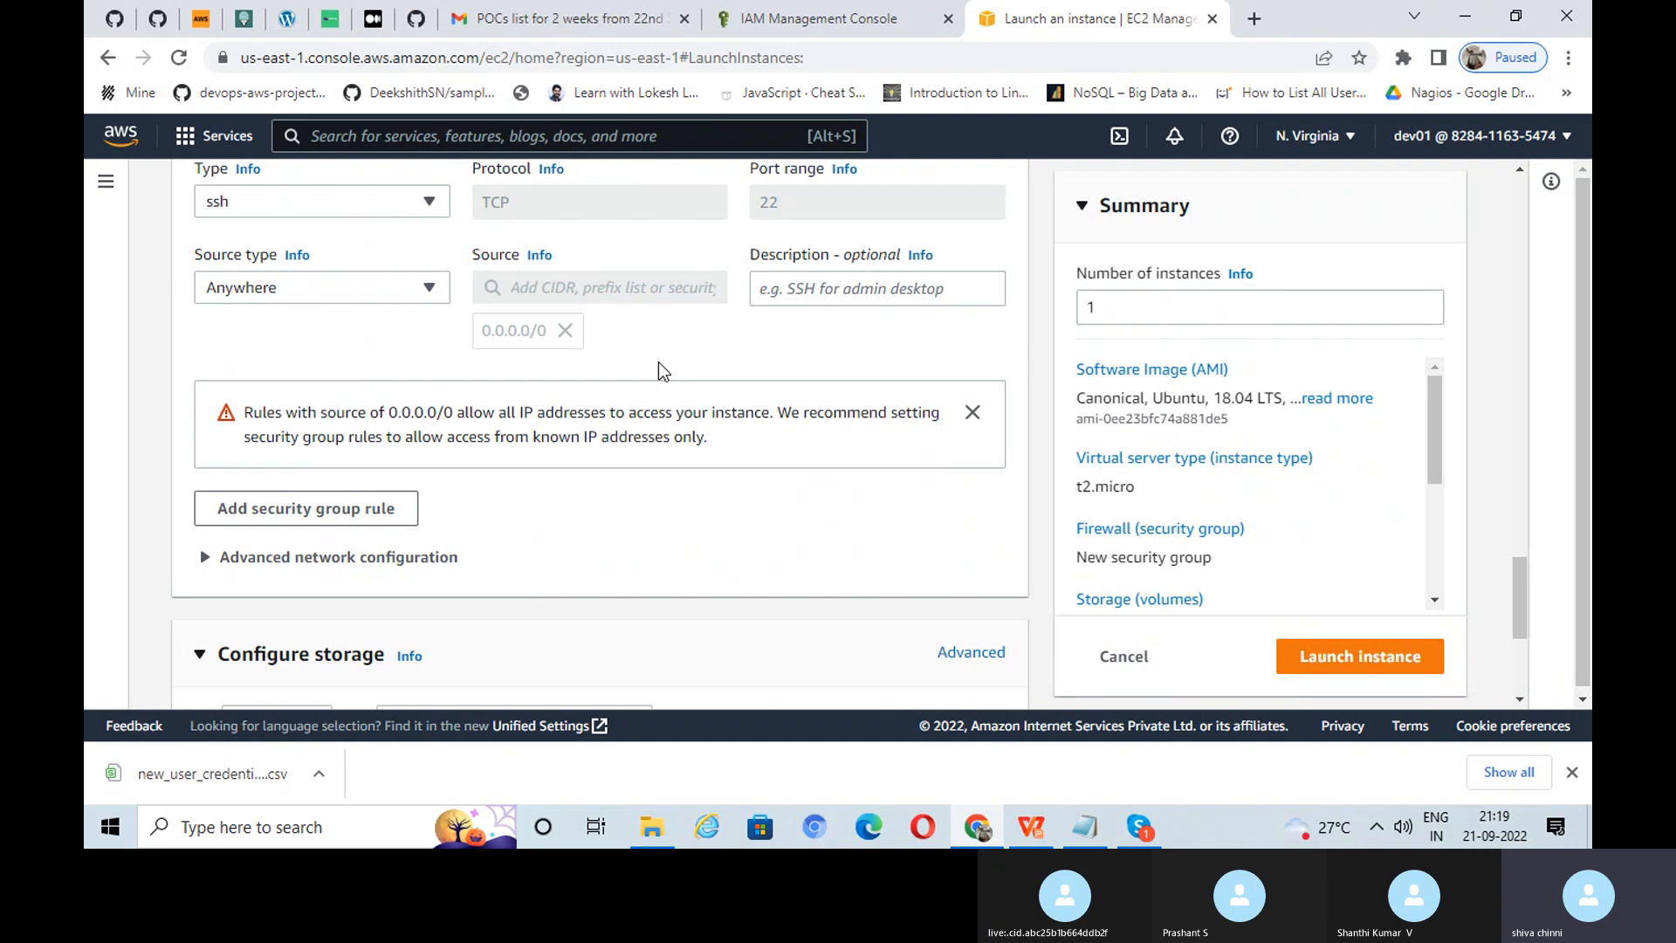
scroll(658, 366, down, 3)
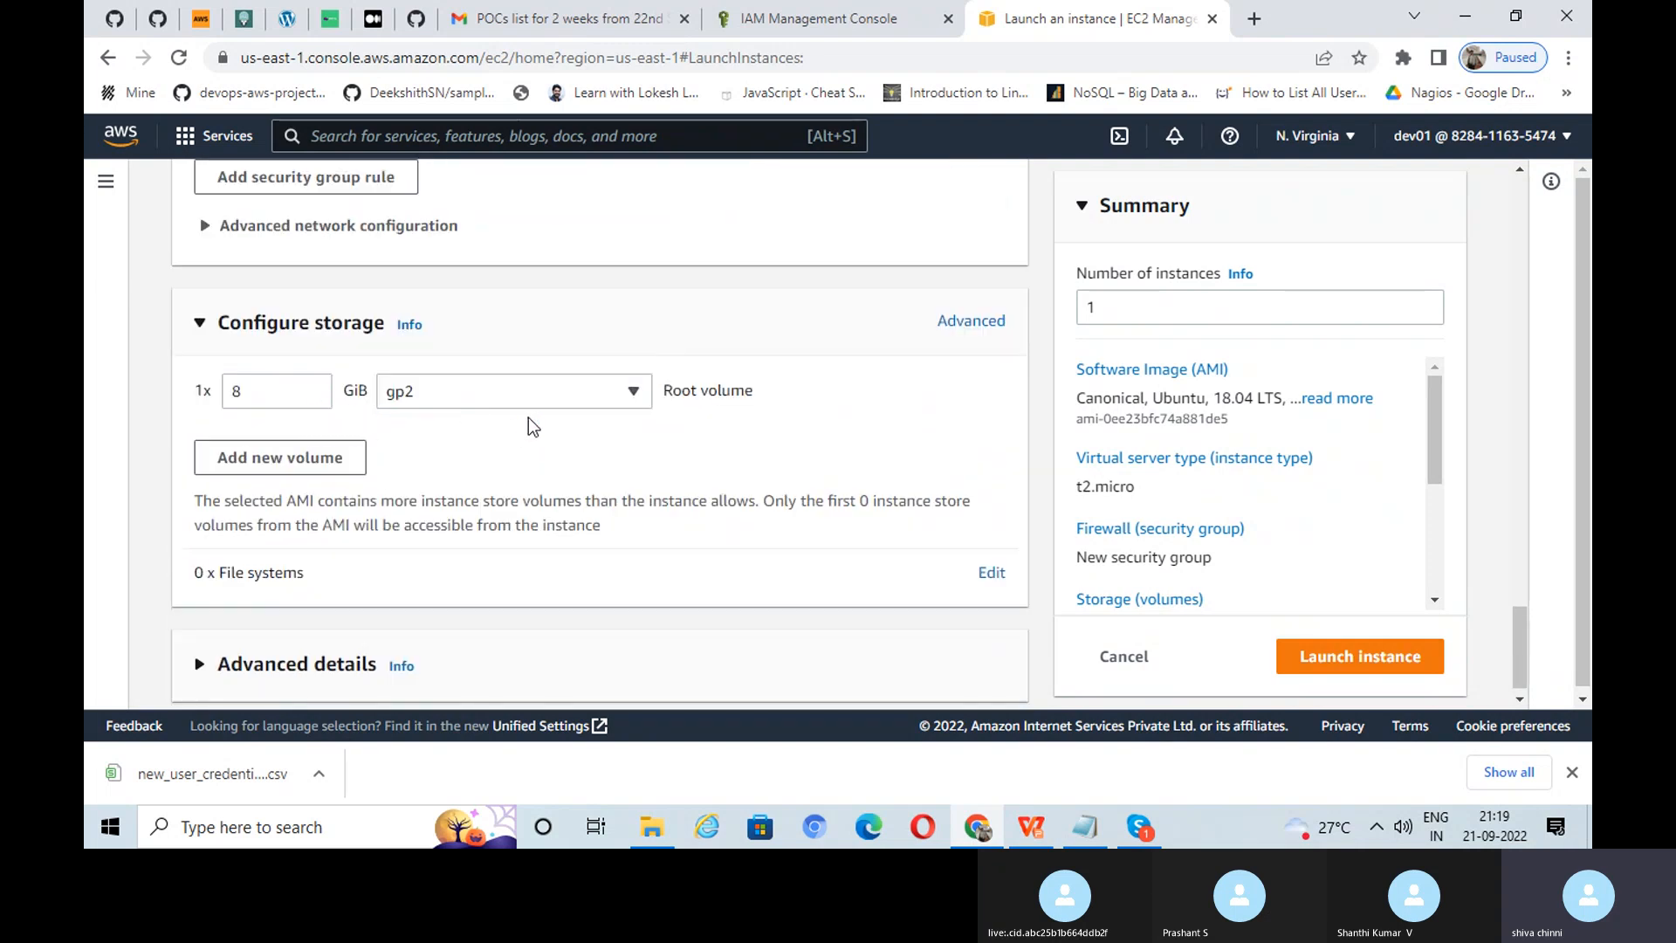
scroll(650, 416, down, 1)
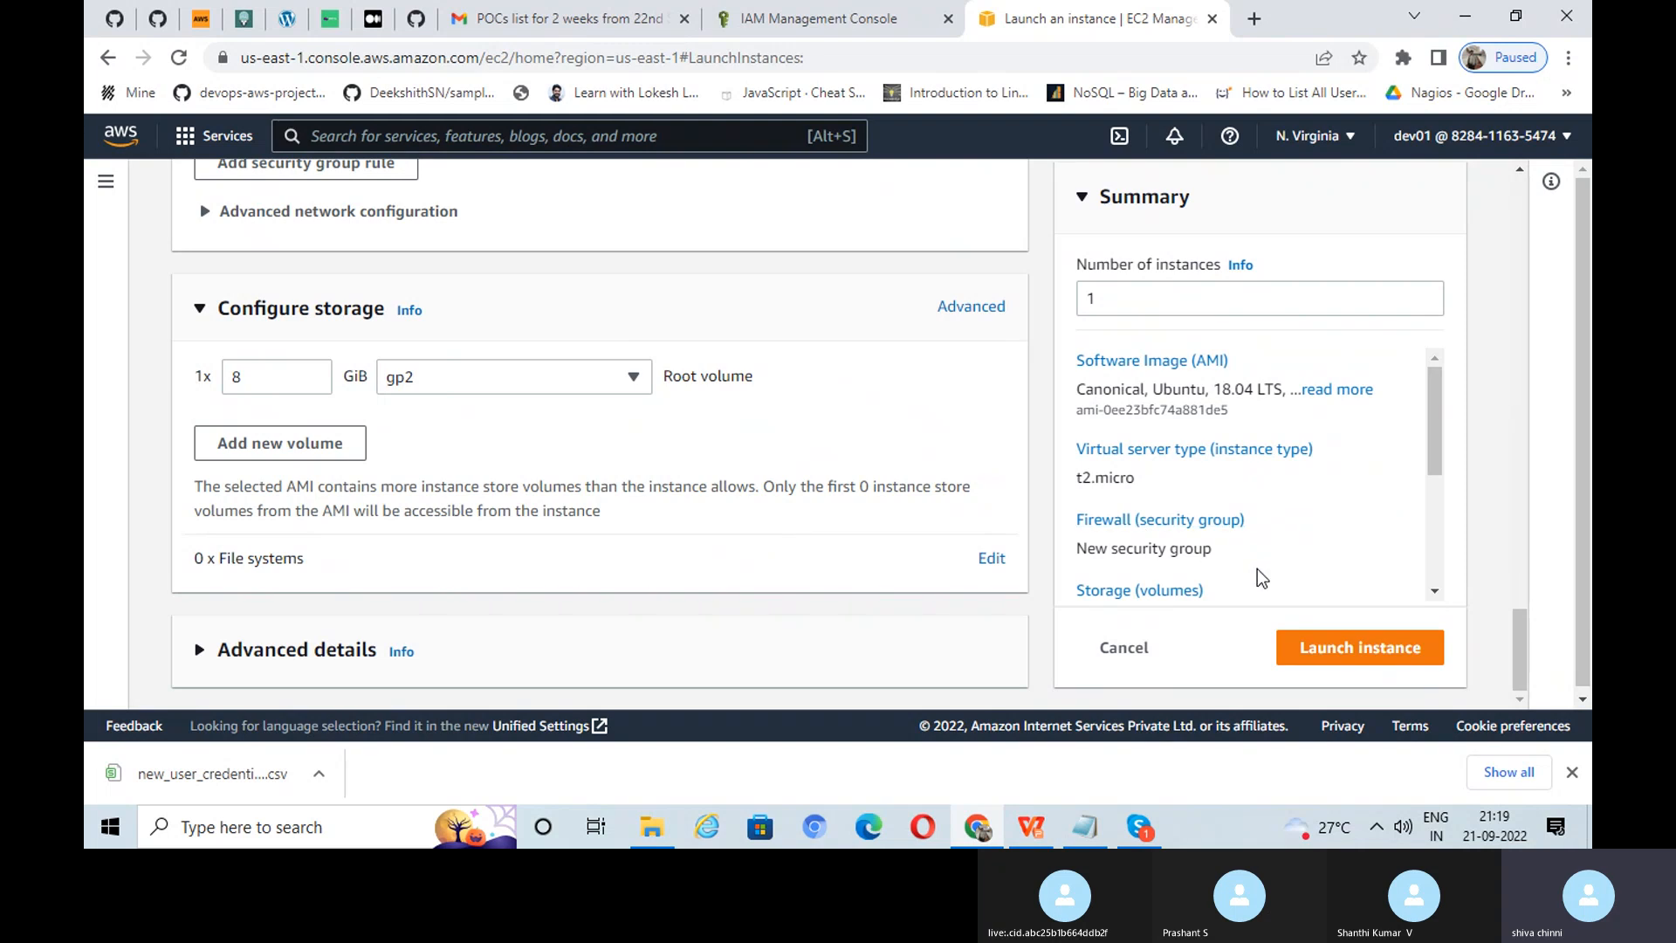
Step: Launch the Ubuntu t2.micro instance and open its instance ID link from the success message
click(1374, 651)
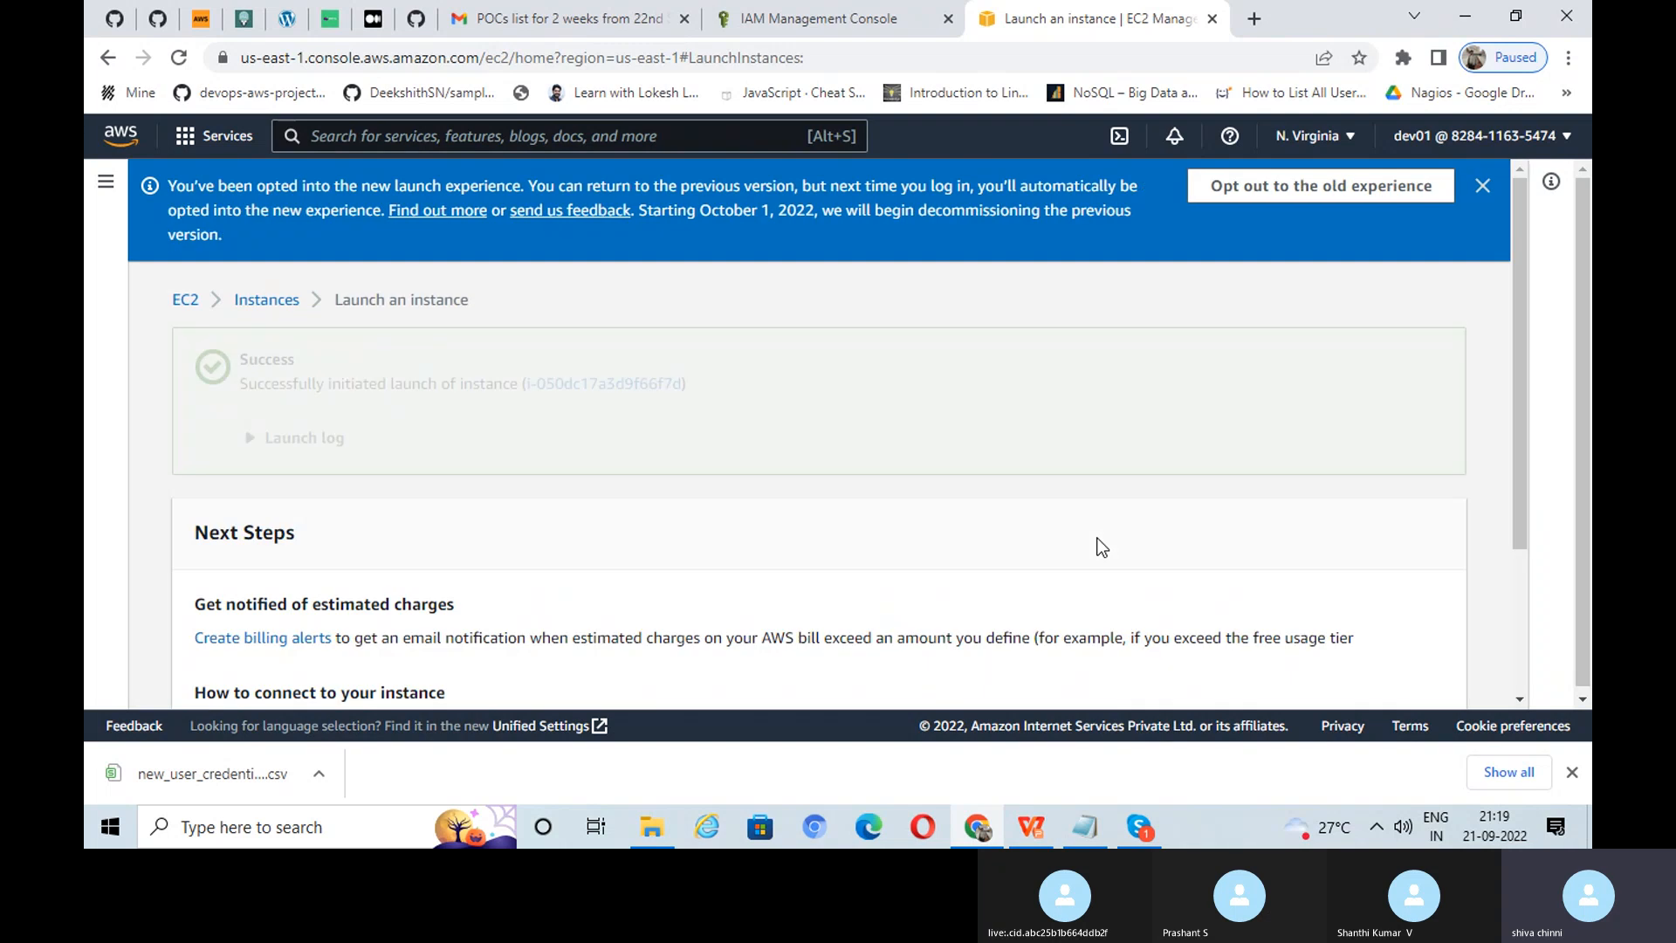
click(606, 384)
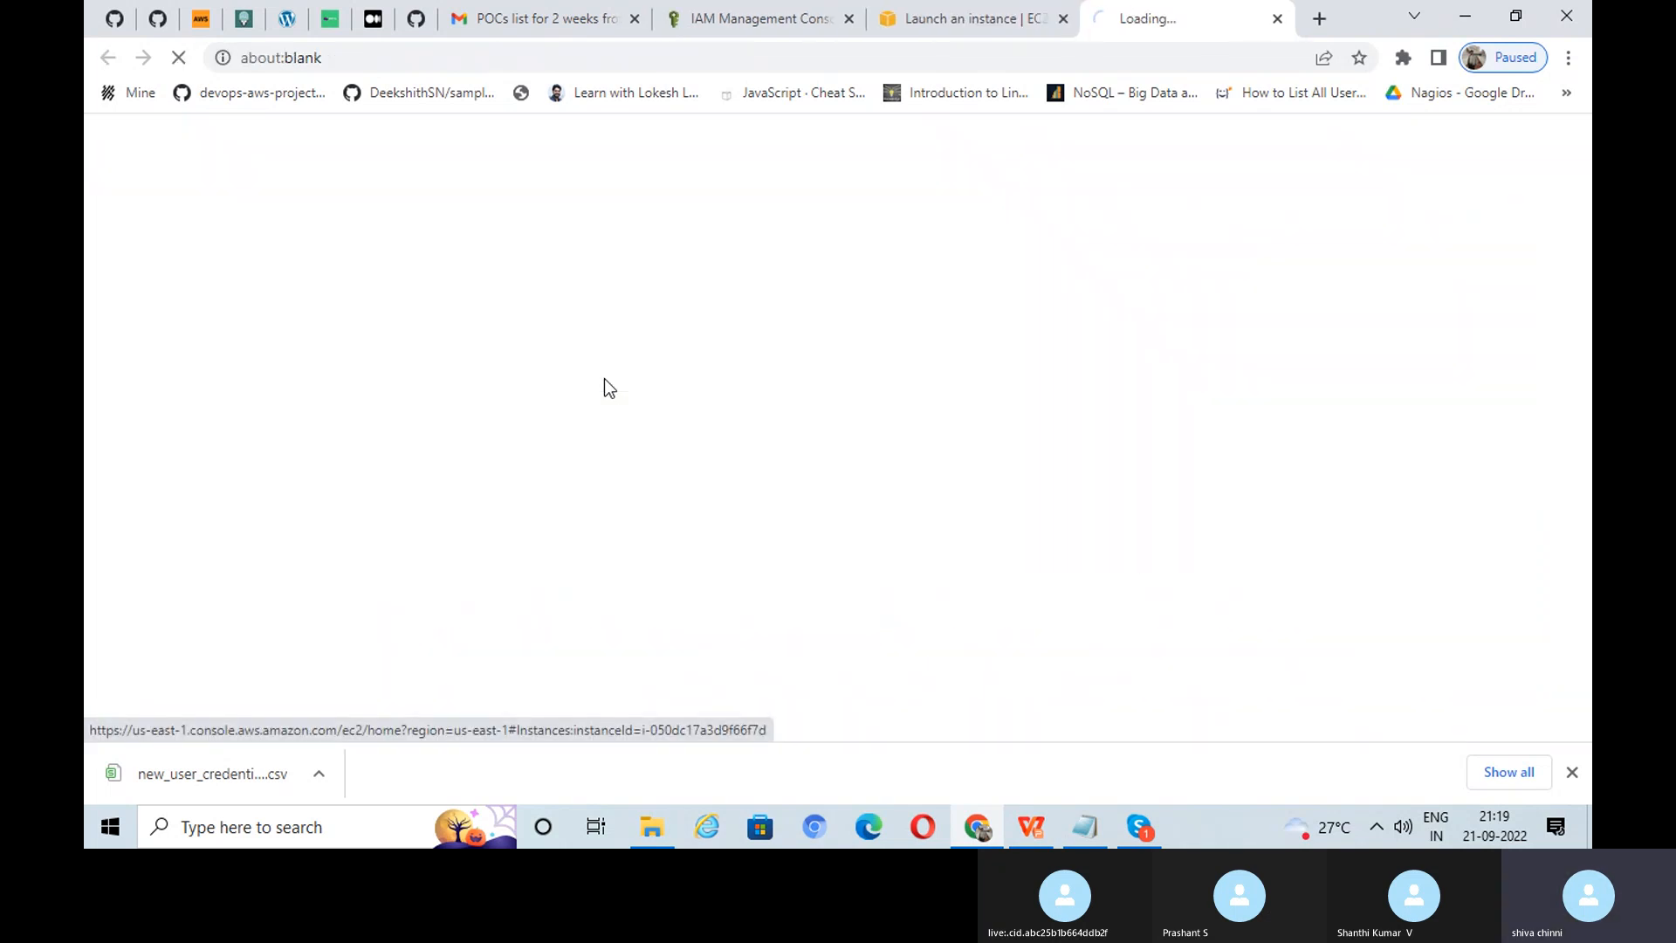
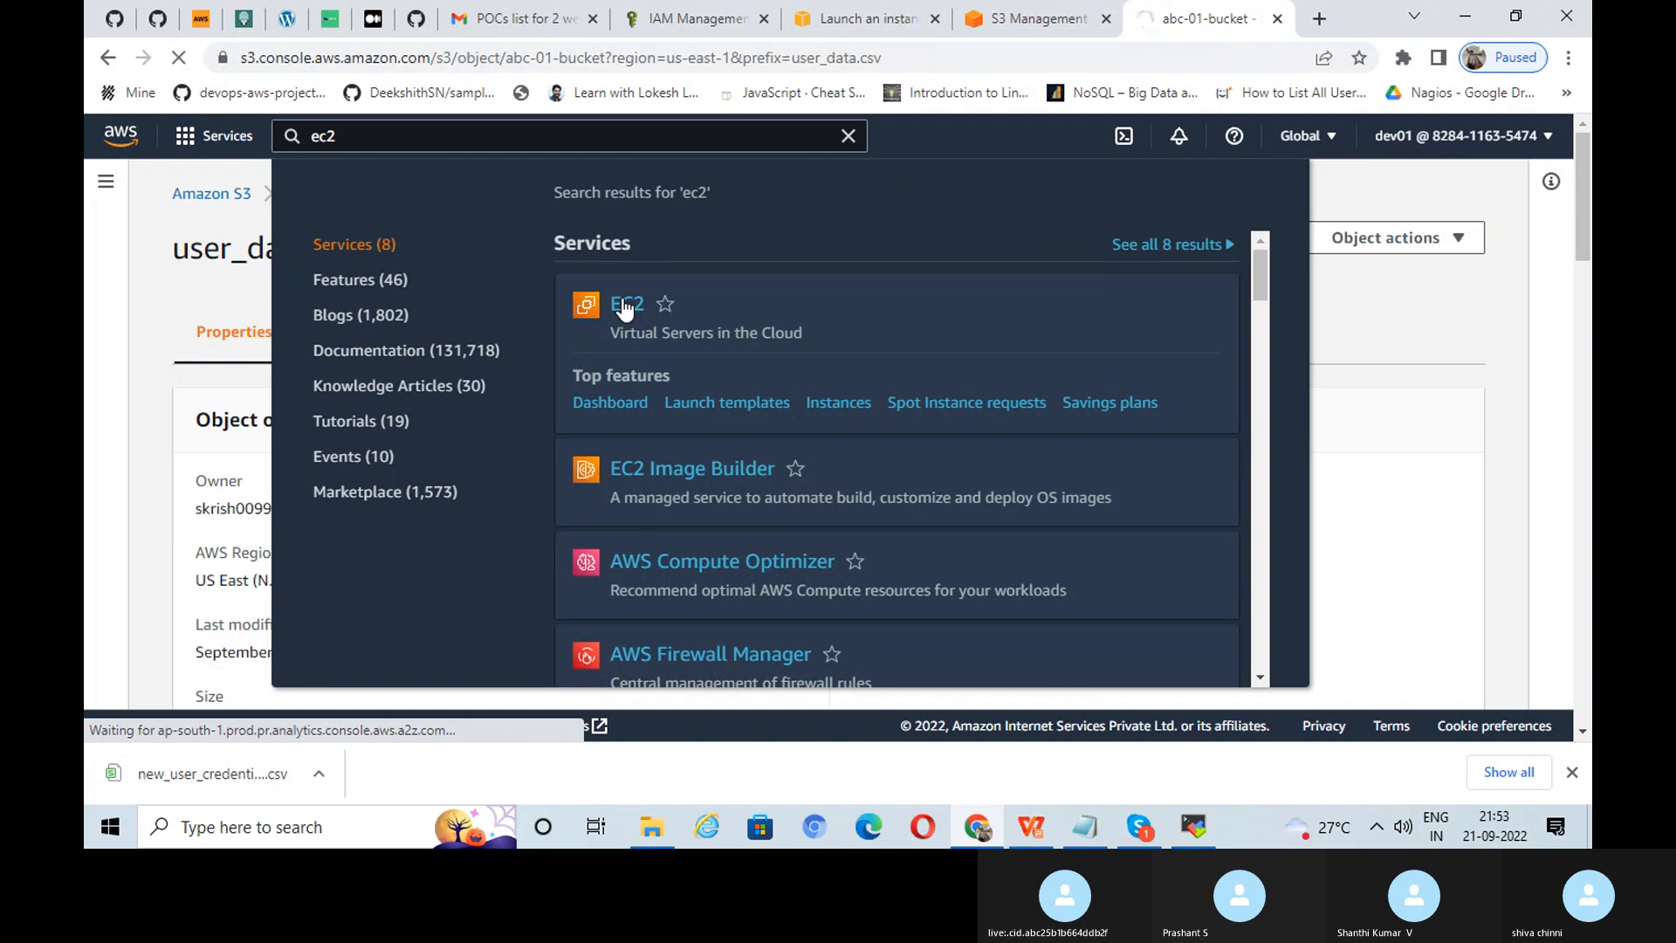
Step: Open the EC2 Instances list and clear the running-state filter to show all instances
click(625, 305)
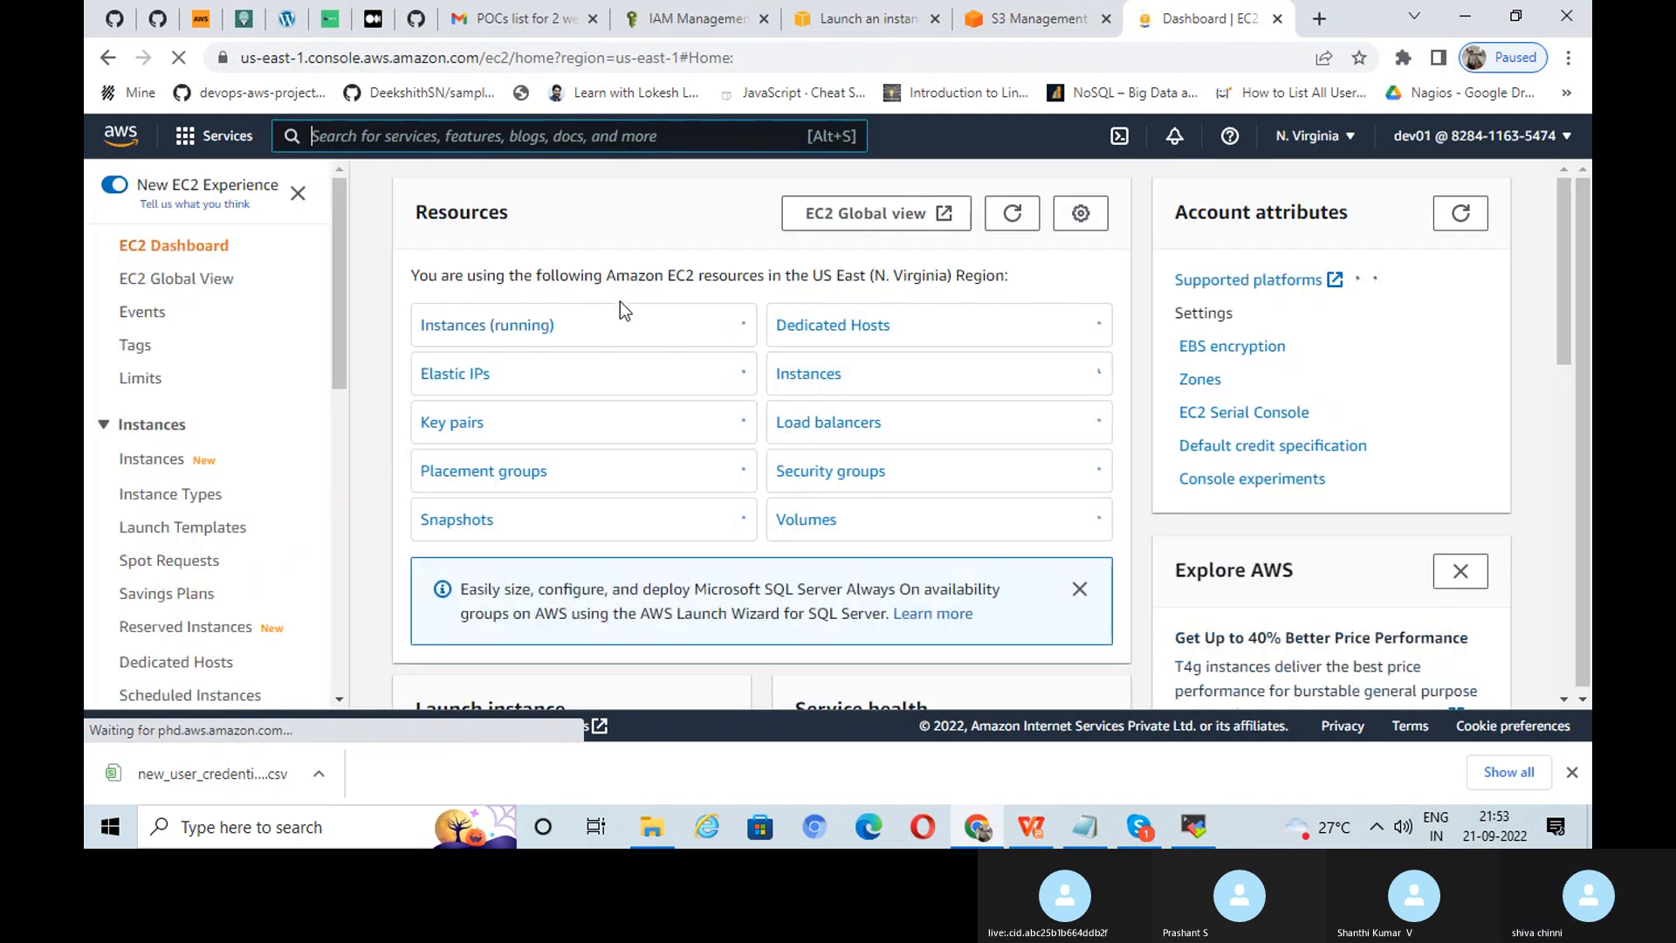
click(495, 327)
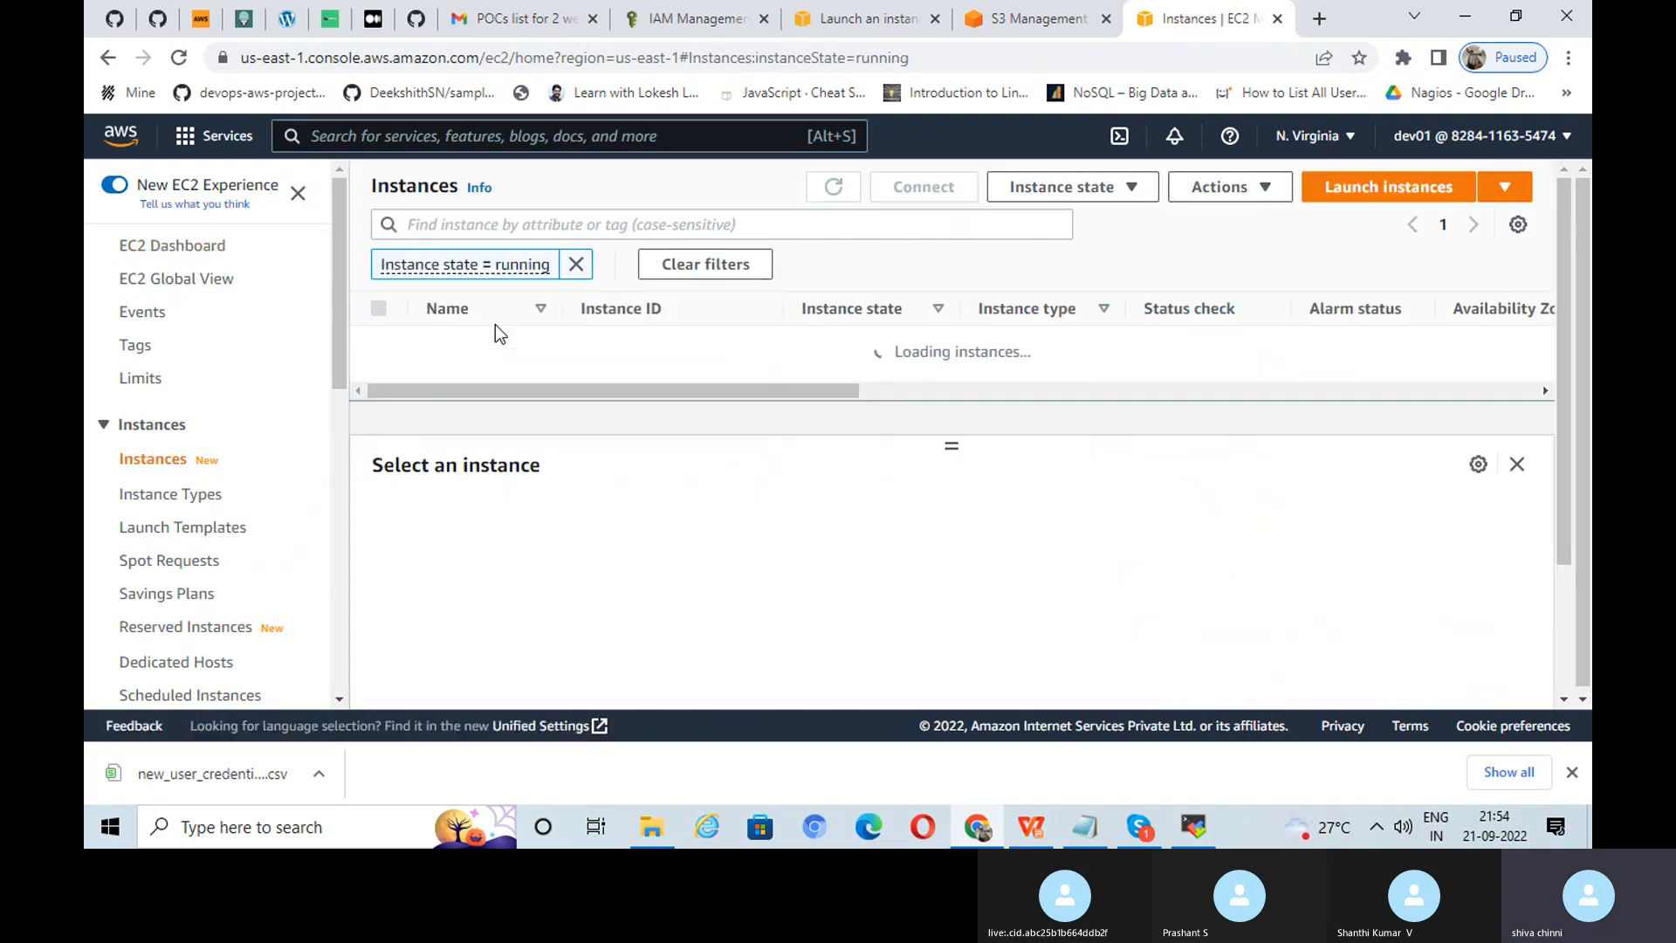
click(575, 263)
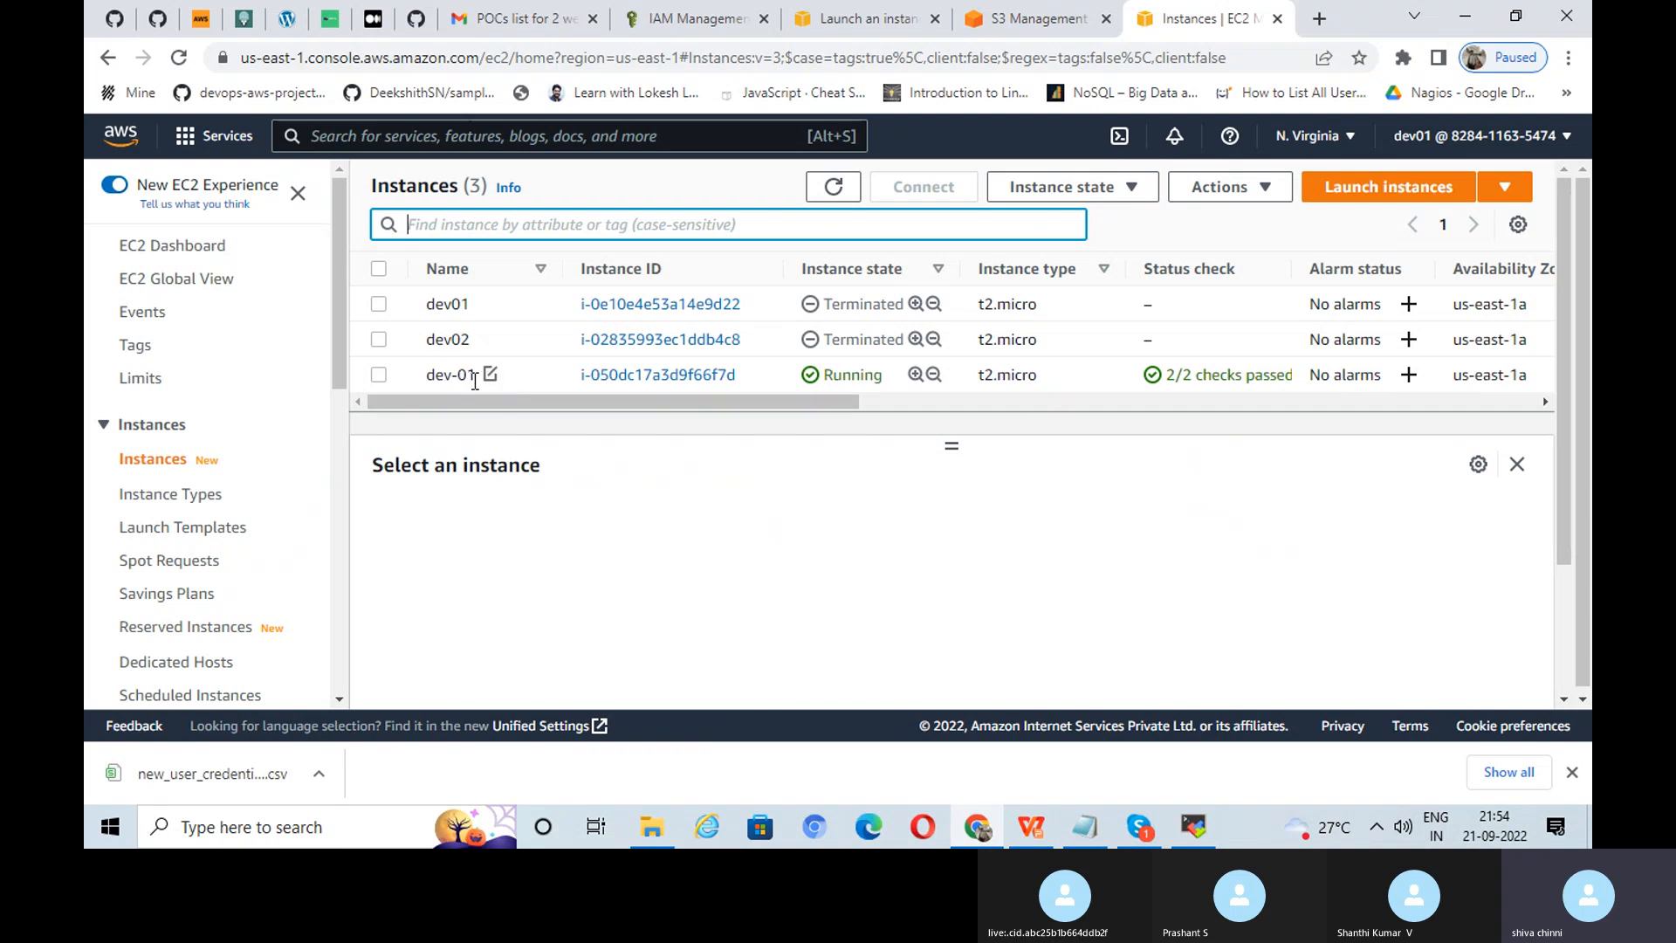
scroll(401, 412, down, 2)
scroll(279, 497, down, 5)
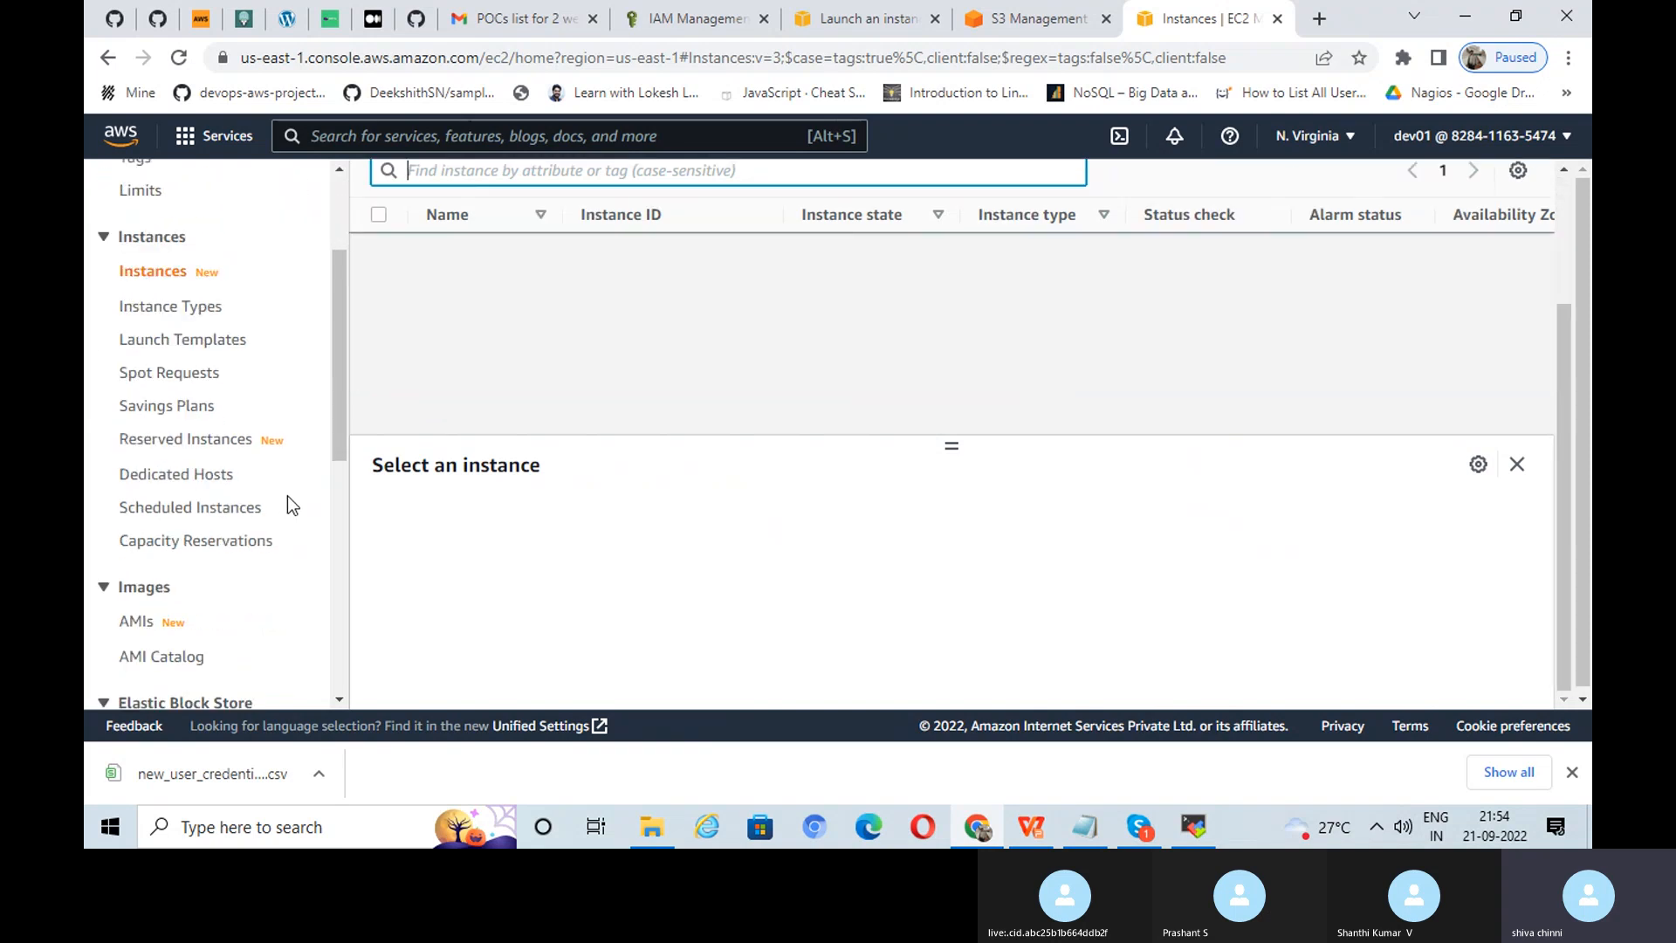
scroll(227, 618, down, 3)
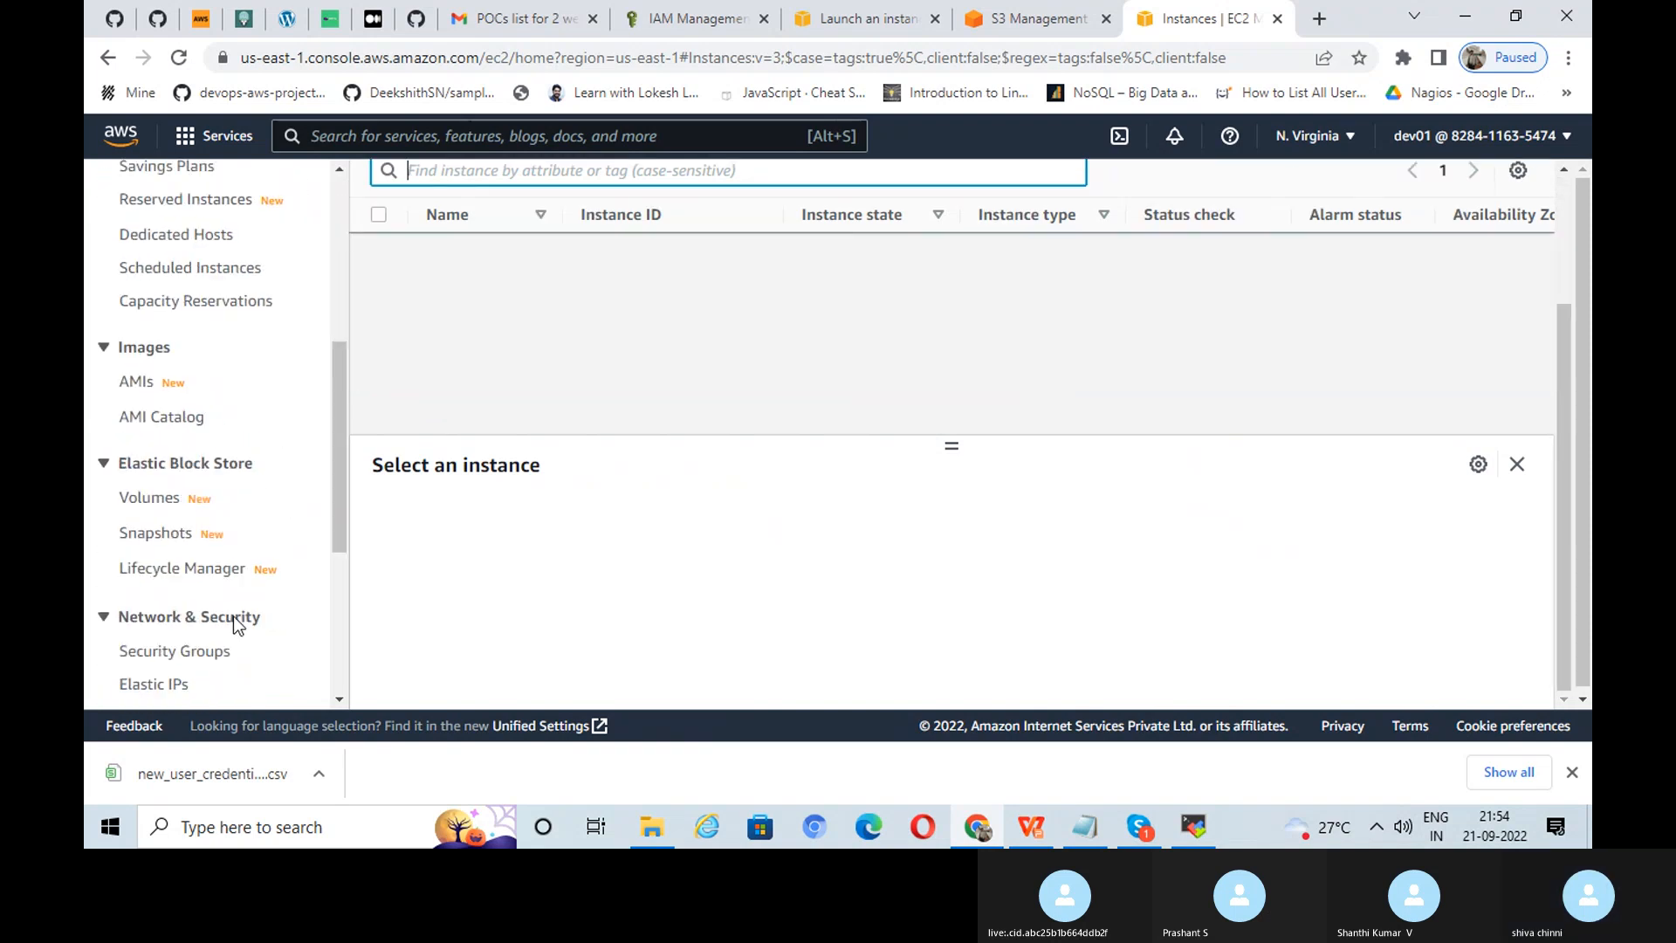
Step: Review the EBS Volumes list: dev01-volume (10 GiB) and an unnamed 8 GiB gp2 volume, then check the task slide
click(166, 494)
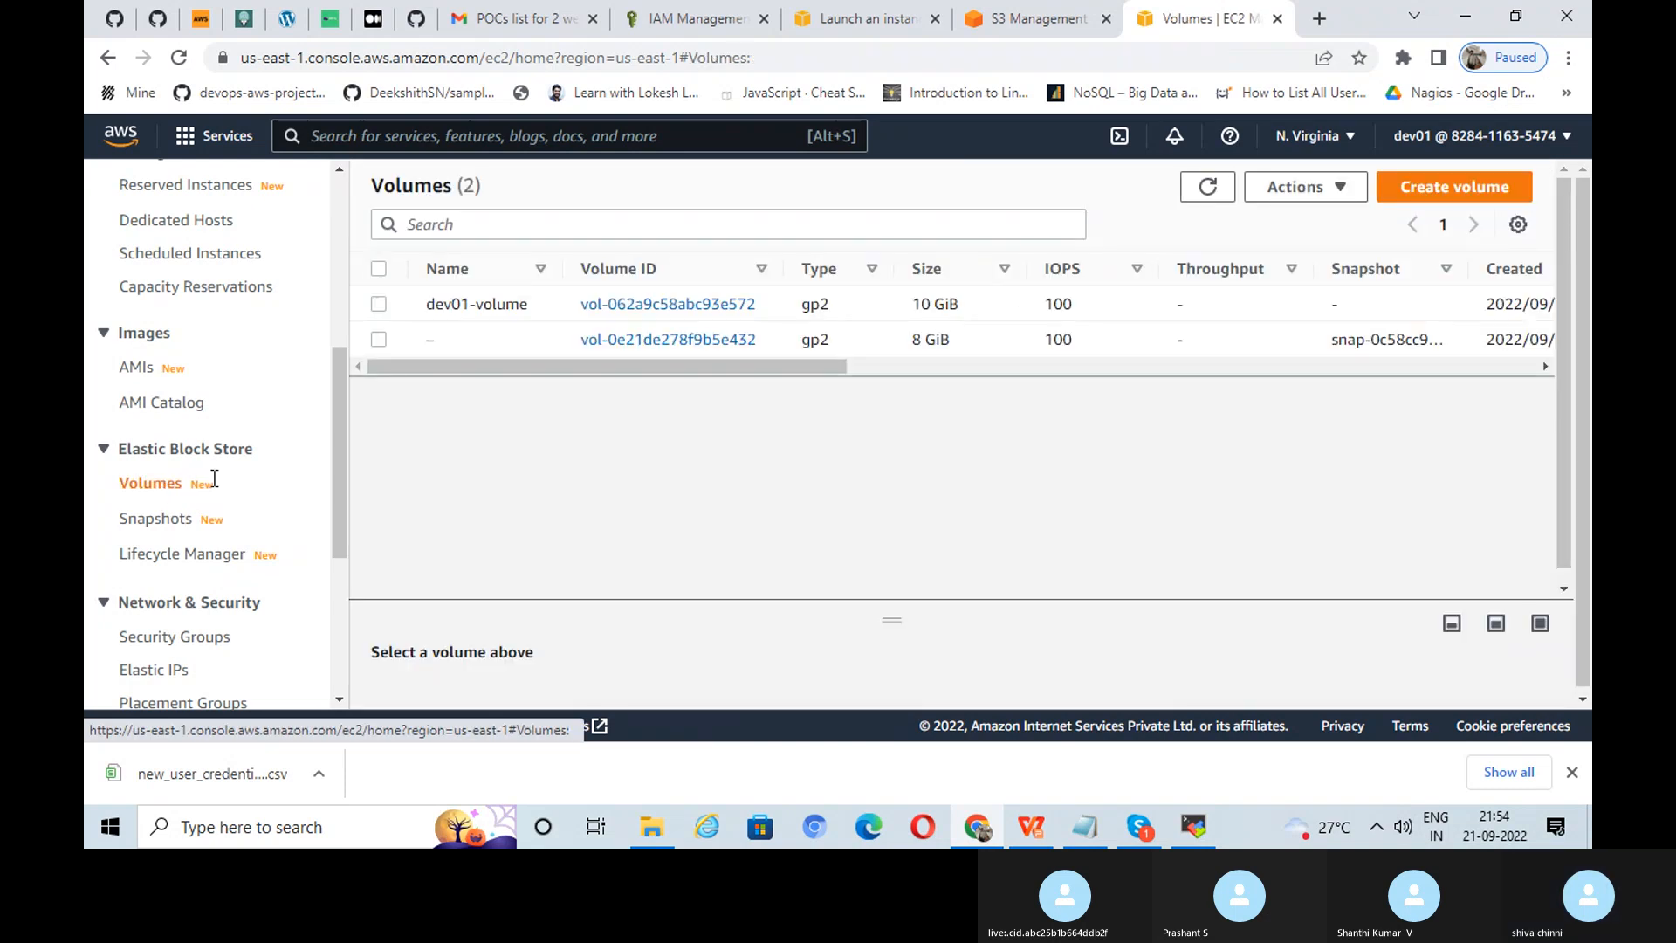
mouse_move(446, 348)
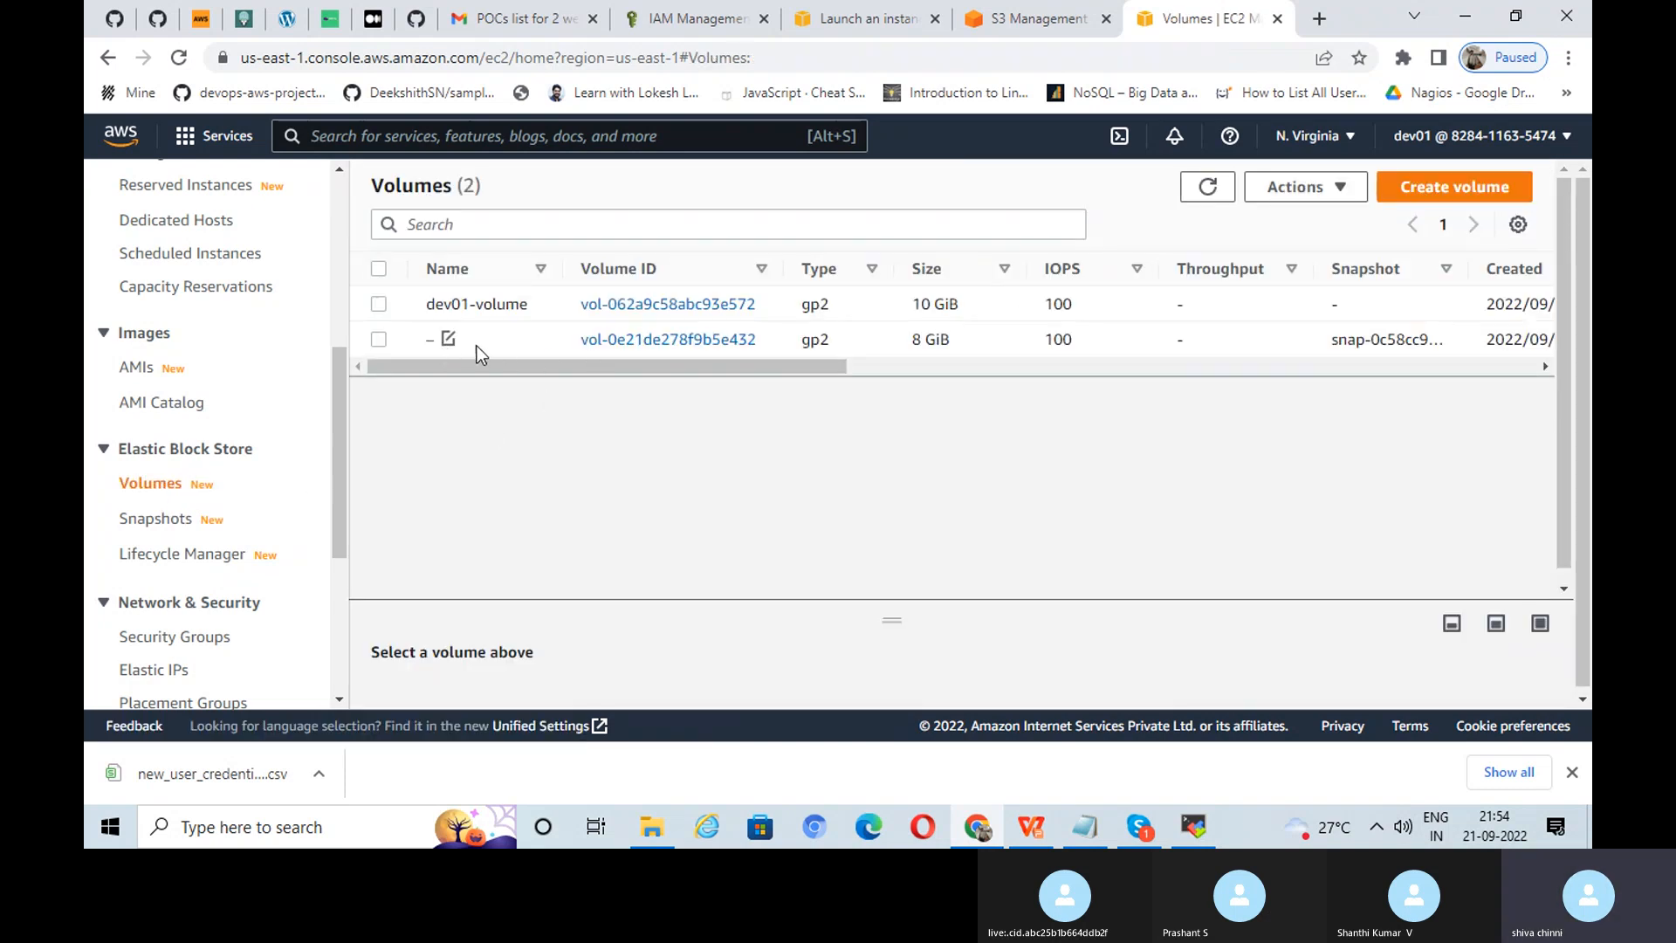
mouse_move(499, 366)
mouse_down()
mouse_move(667, 368)
mouse_move(529, 374)
mouse_up()
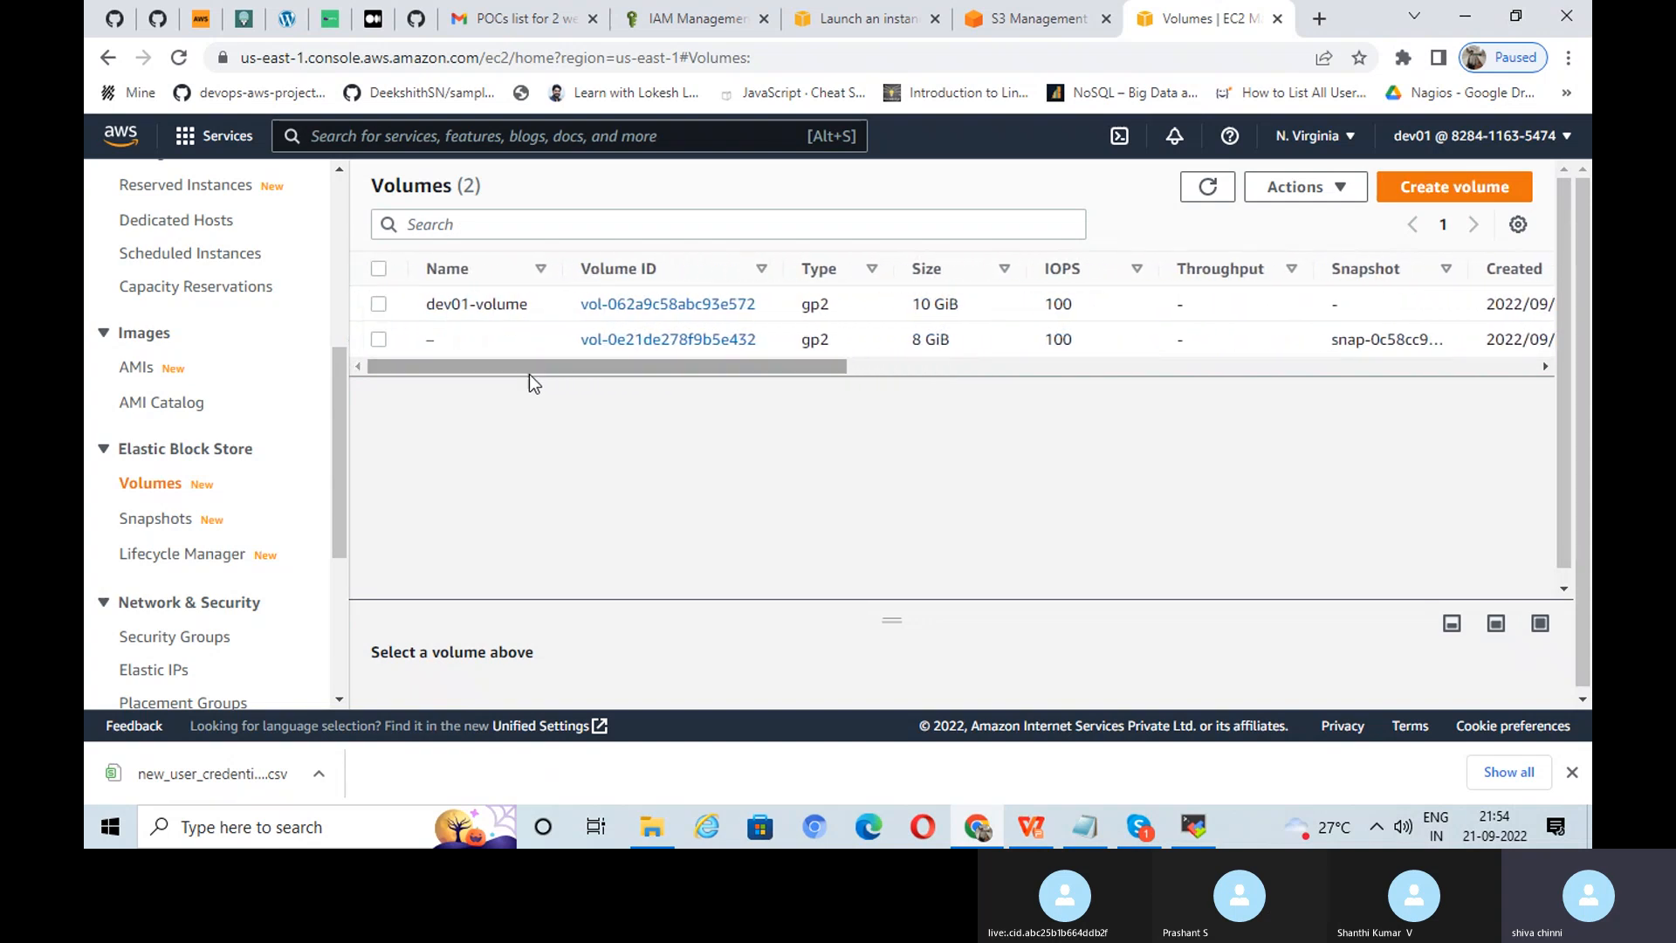
mouse_move(459, 351)
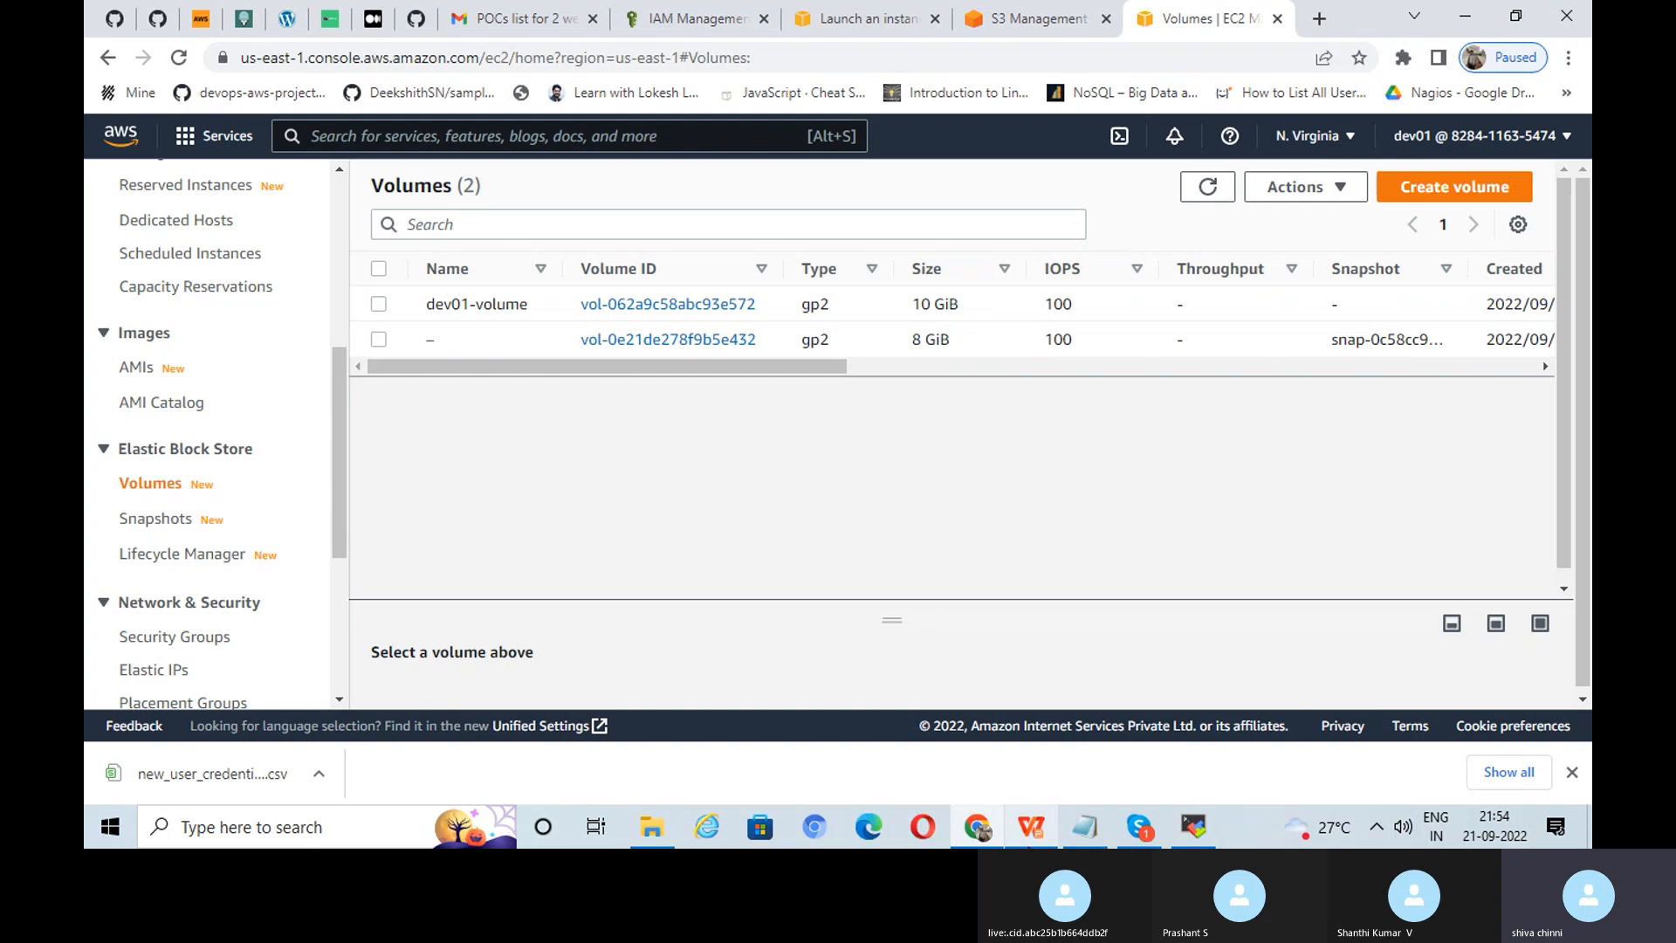
click(1031, 827)
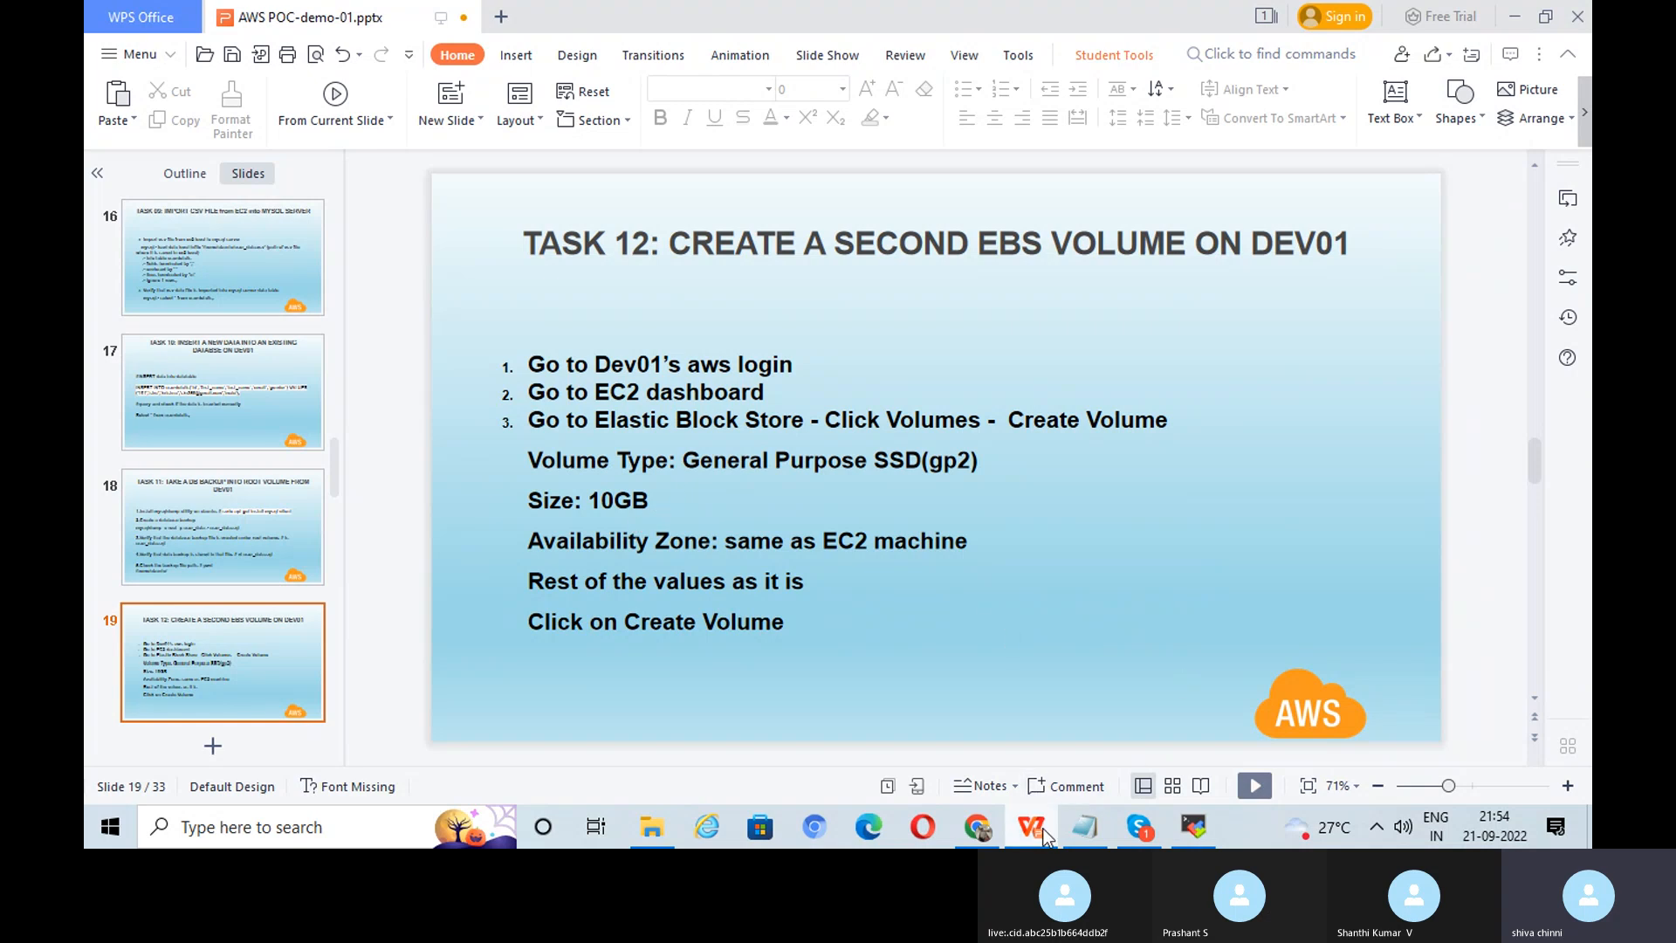
Step: Create a new gp2 EBS volume with size reduced from 100 to 10 GiB
click(978, 827)
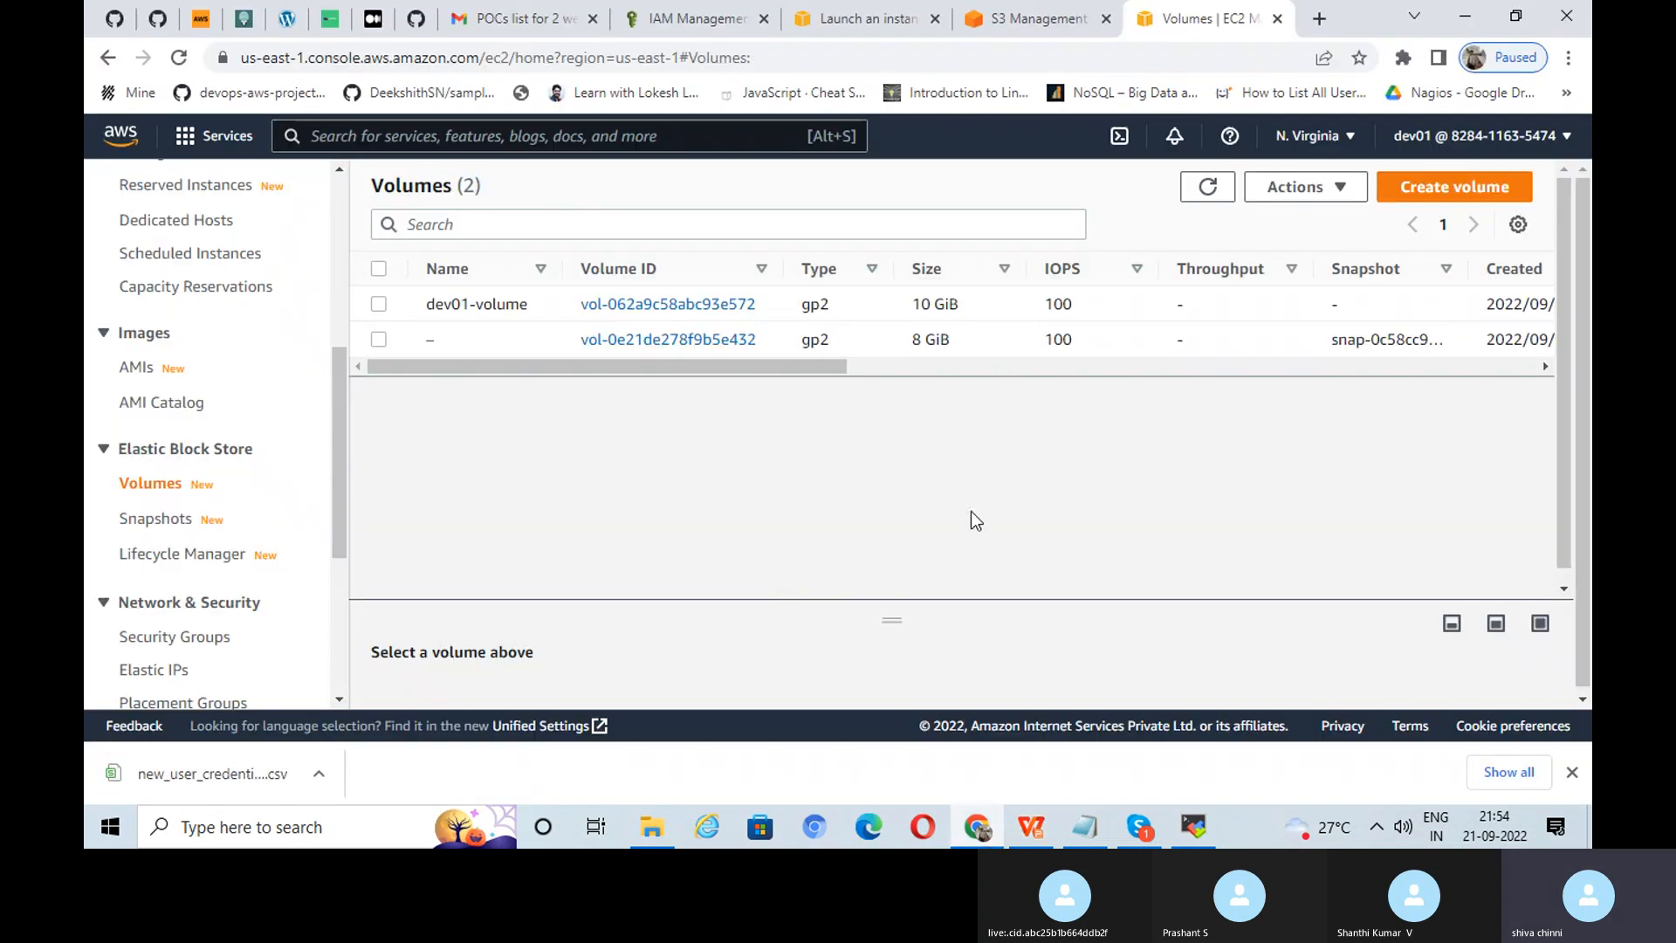
click(1423, 187)
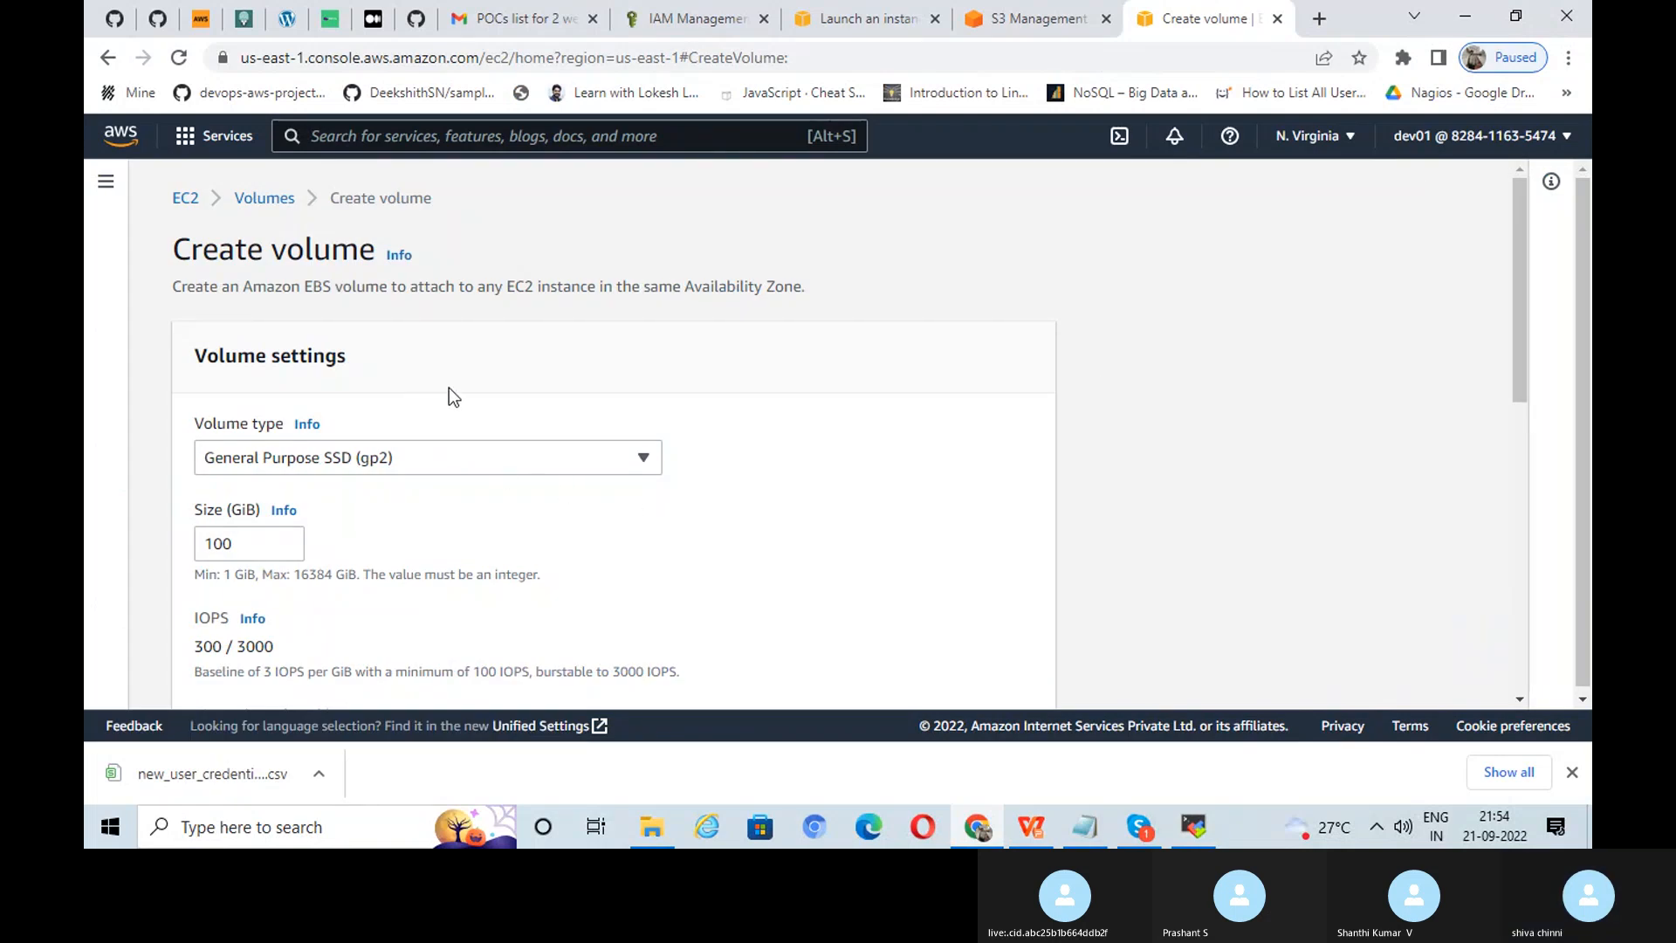
scroll(478, 368, down, 3)
scroll(478, 369, down, 3)
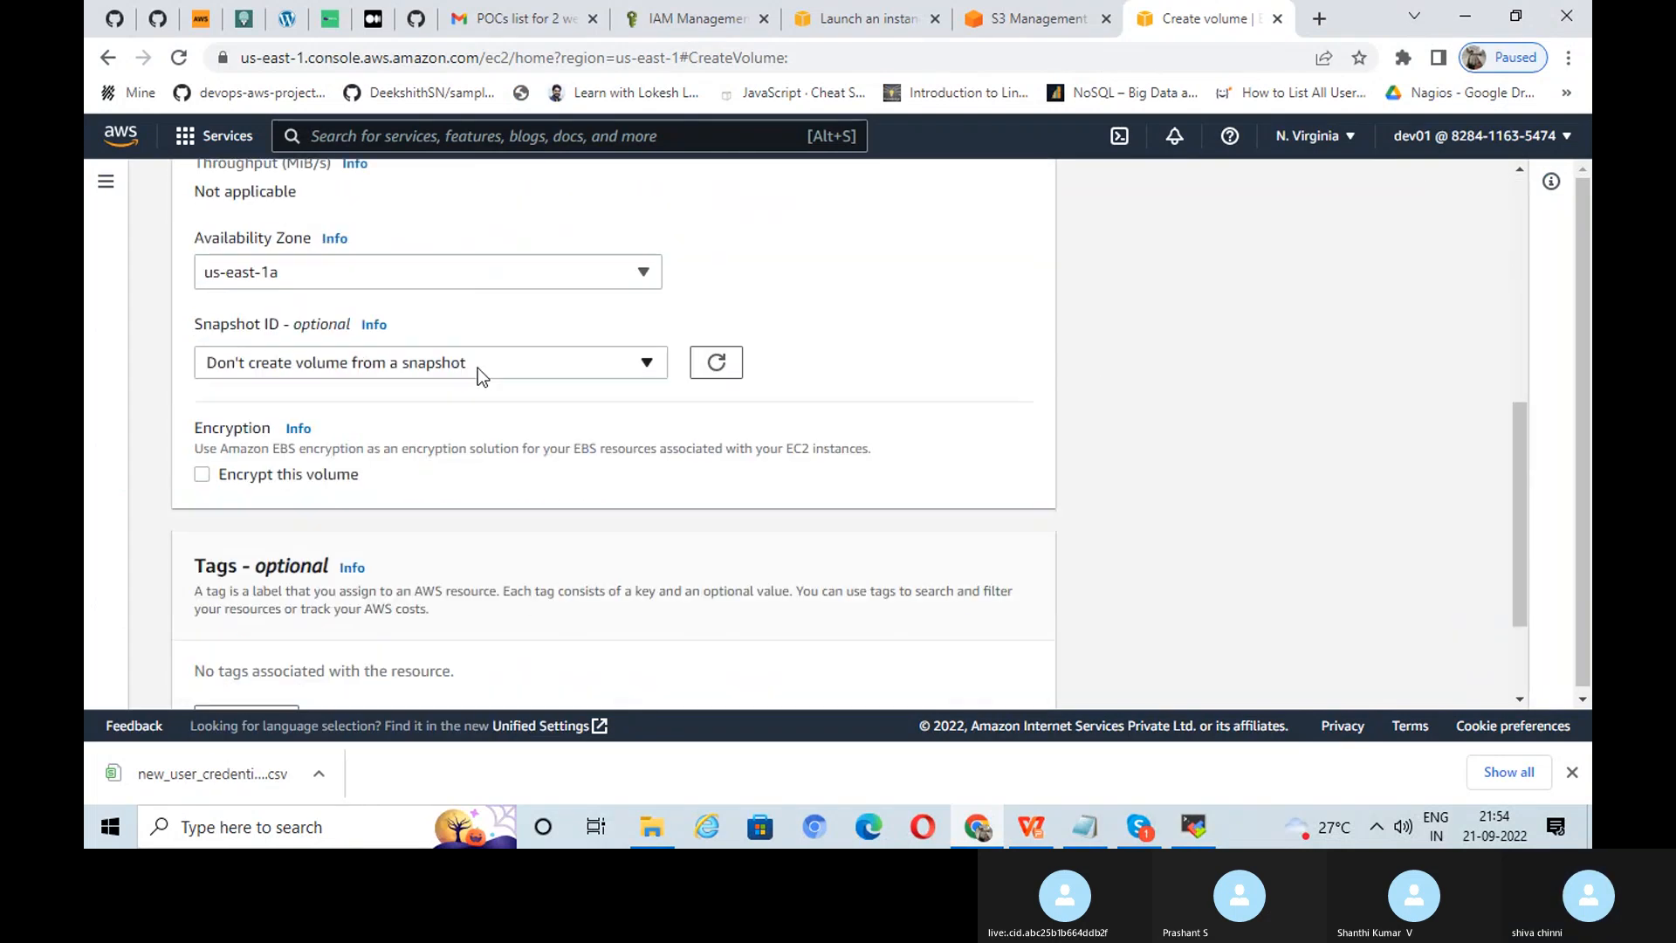
scroll(479, 368, up, 6)
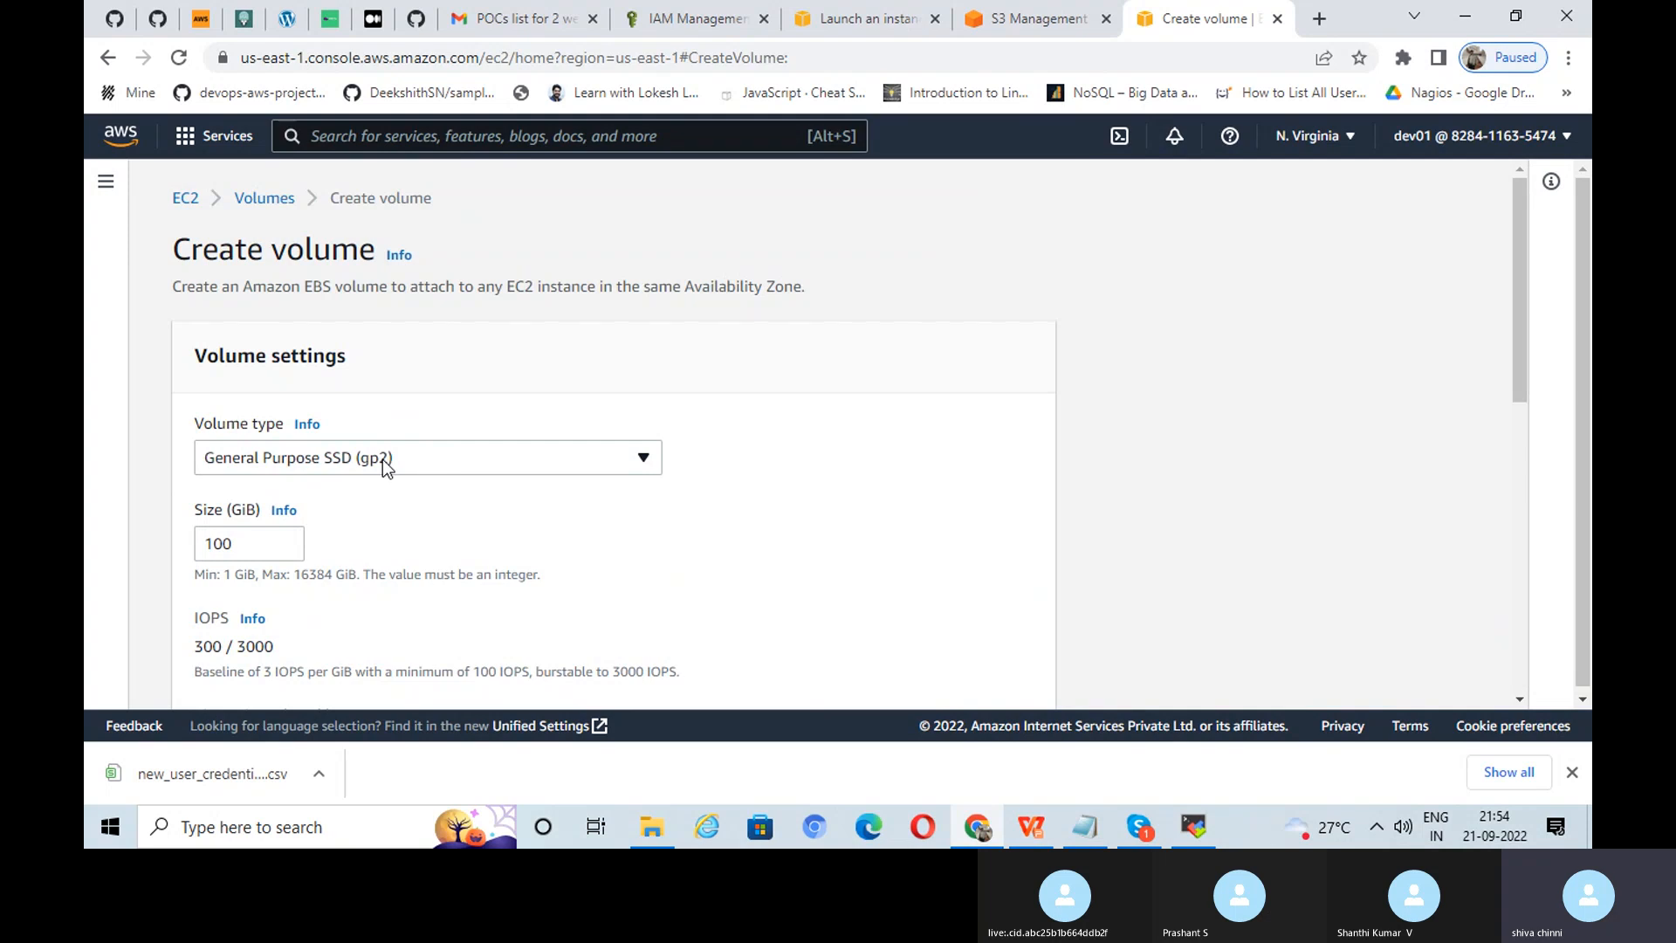
click(1030, 827)
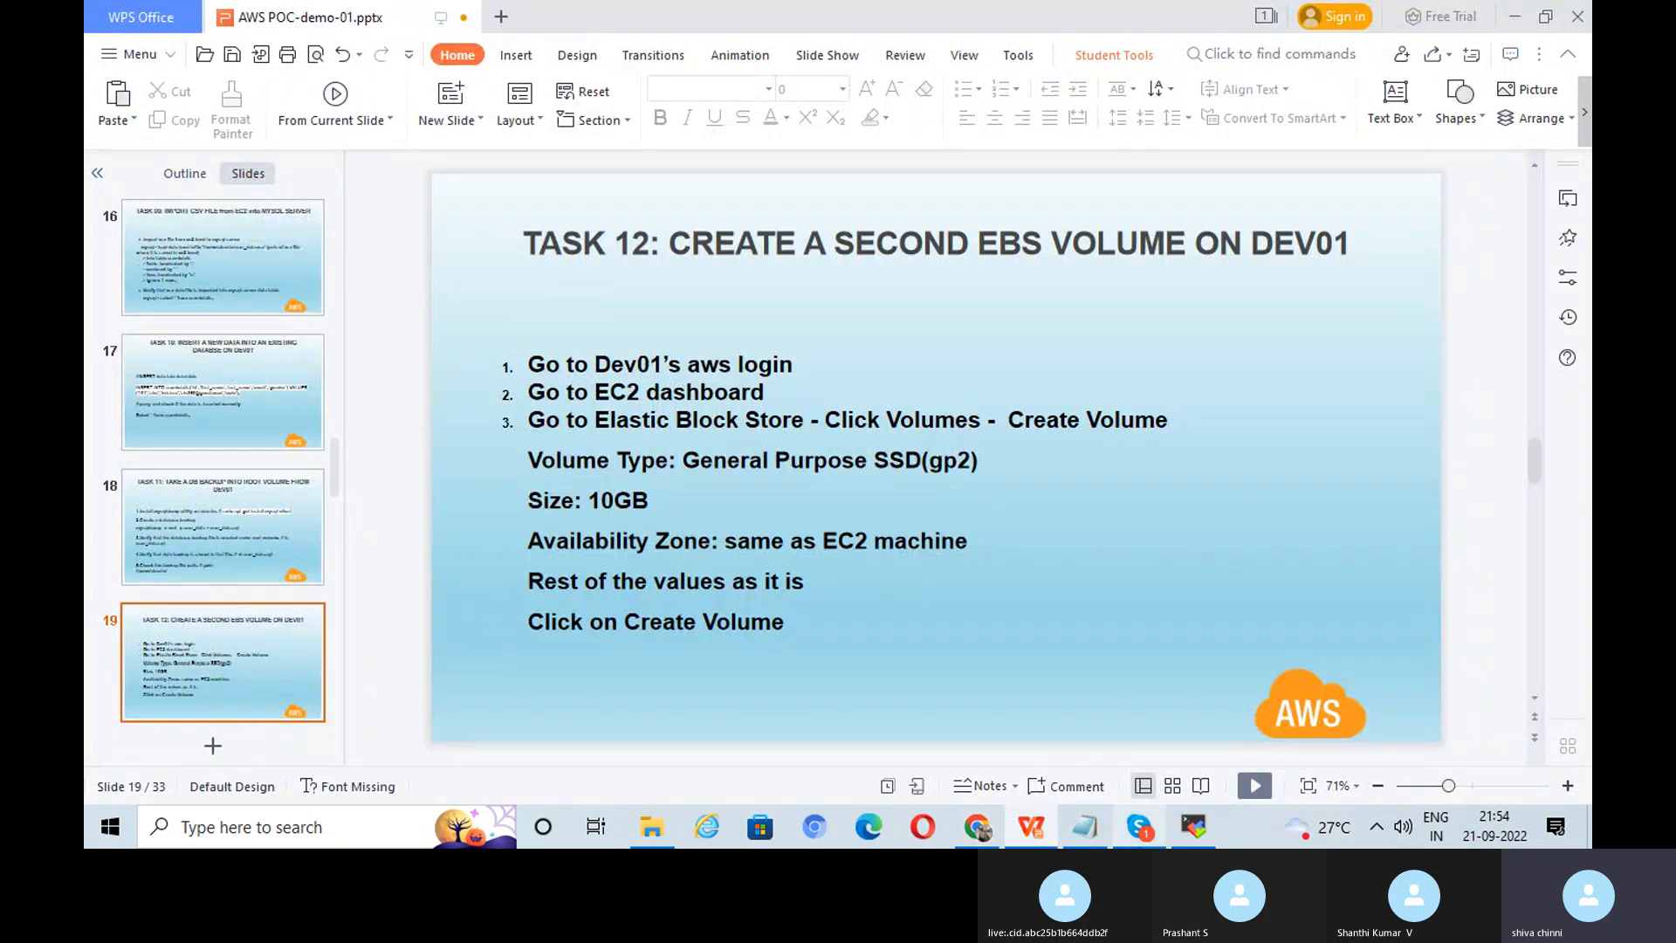
click(978, 827)
scroll(520, 485, down, 4)
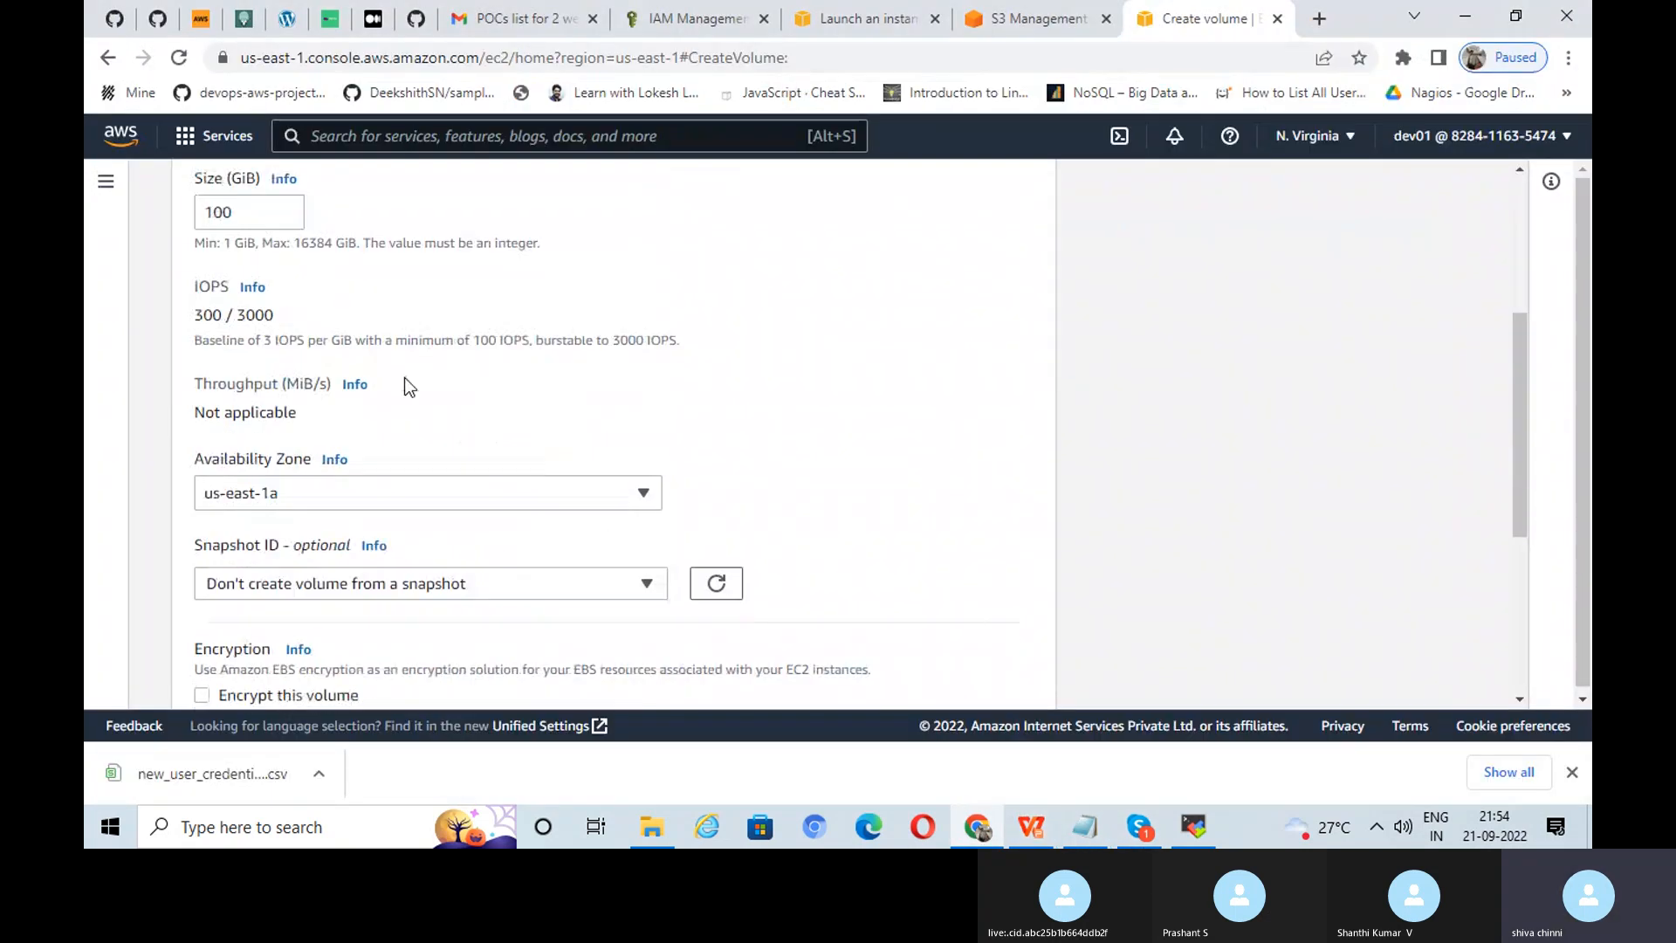
click(272, 210)
key(BackSpace)
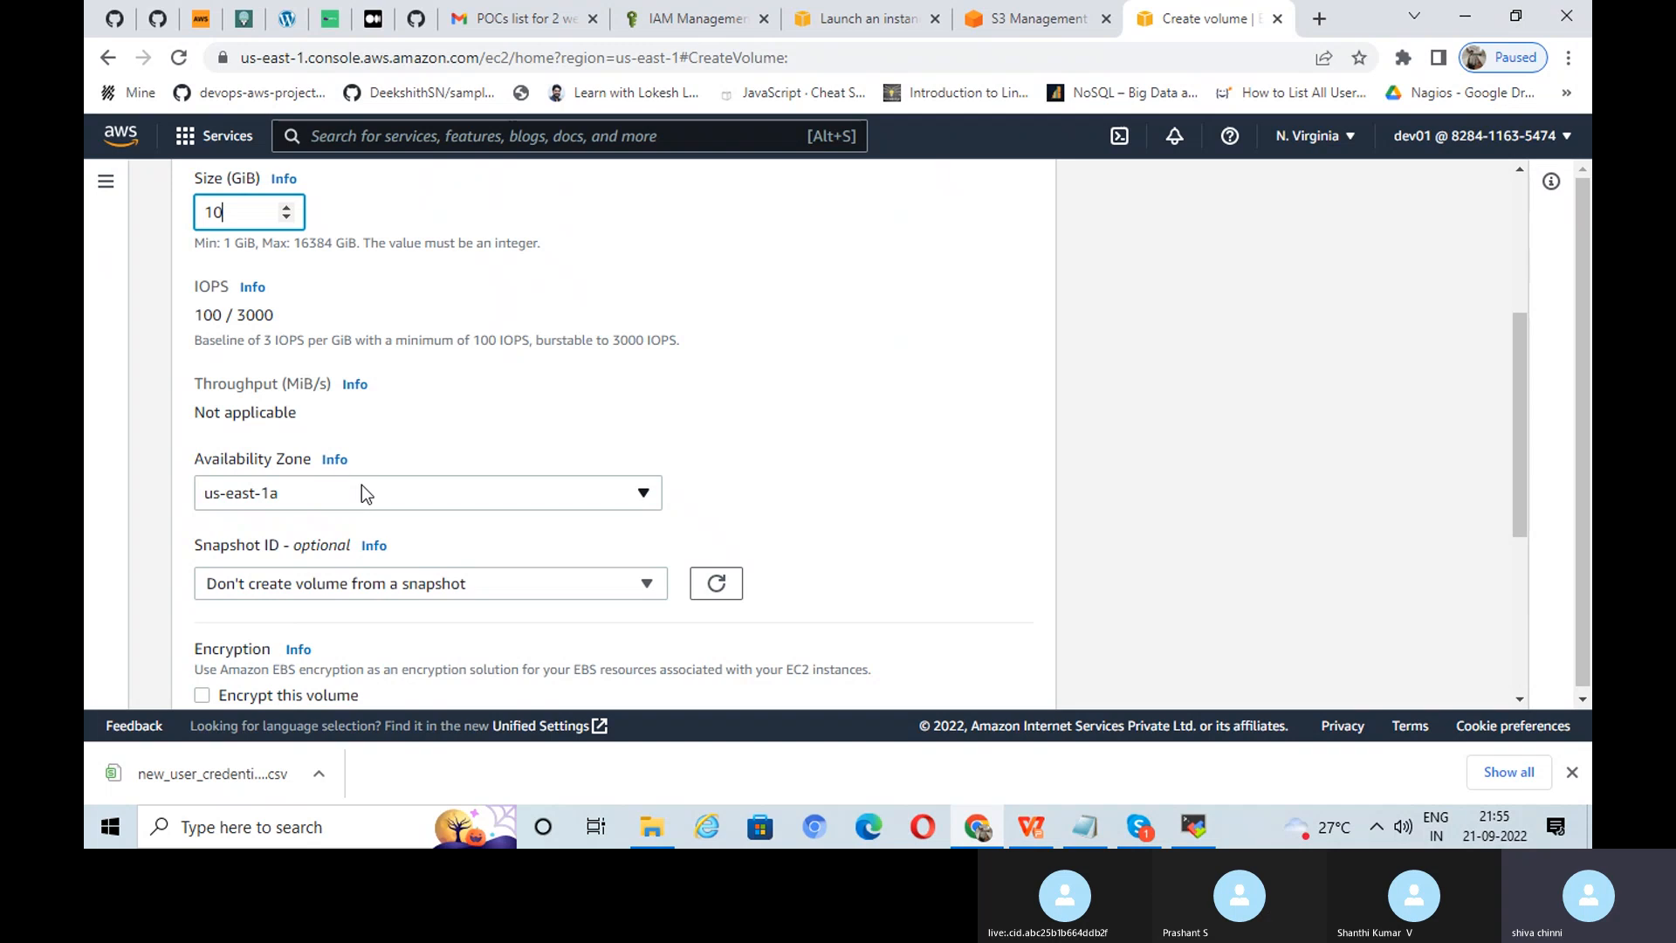
scroll(847, 465, down, 5)
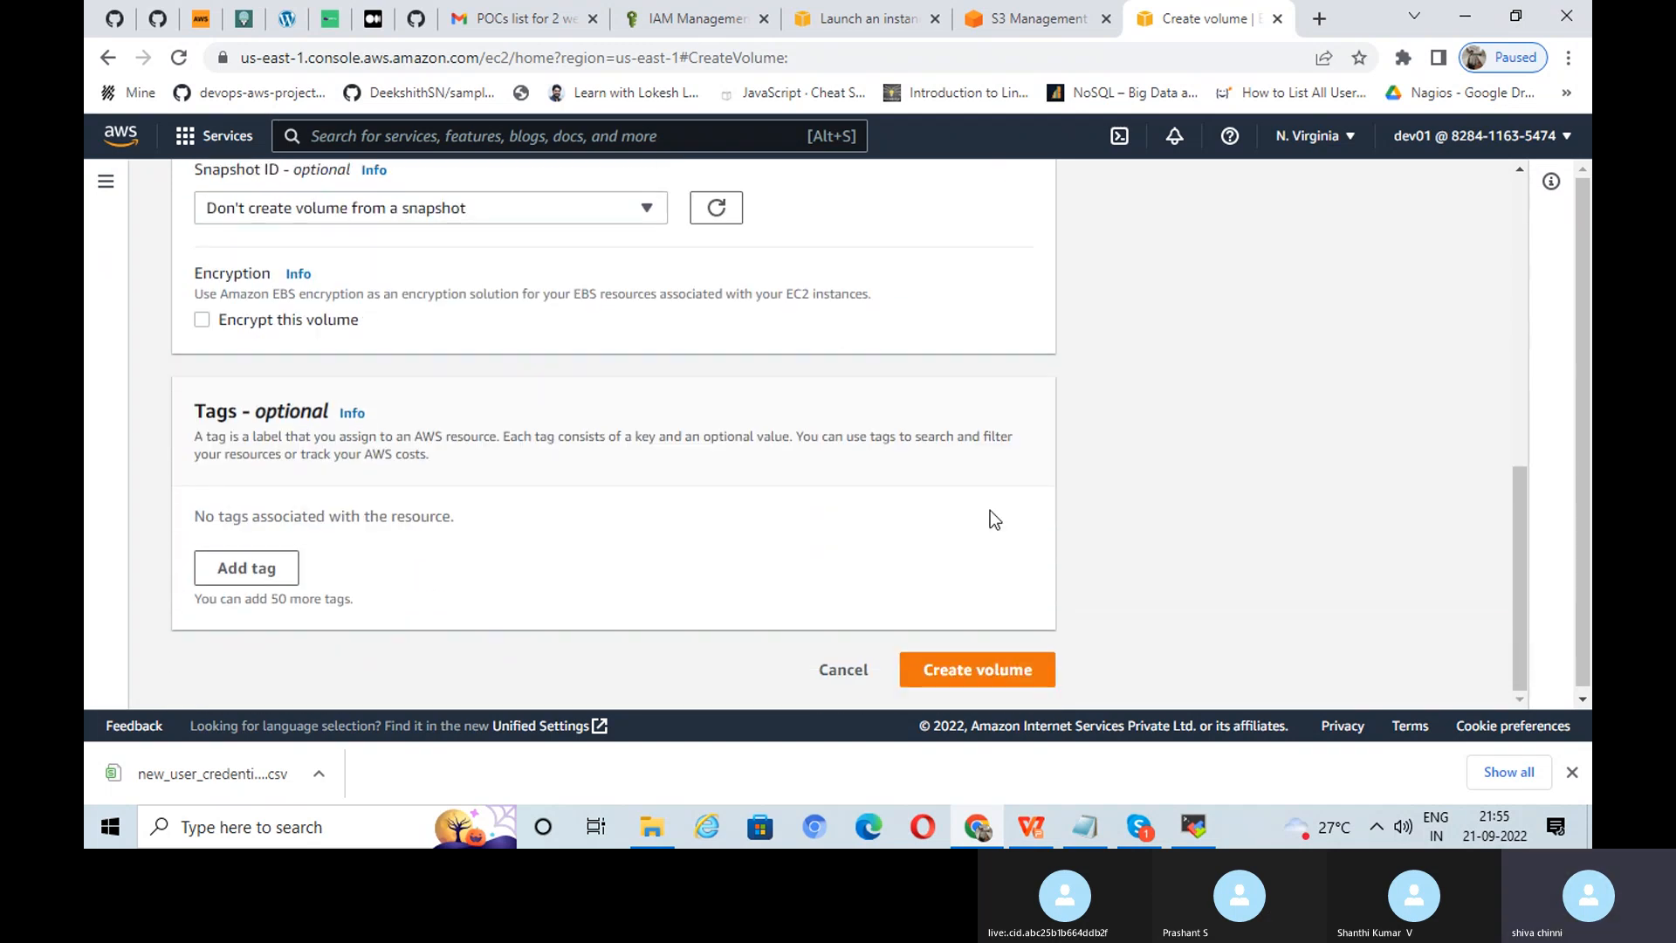
click(976, 665)
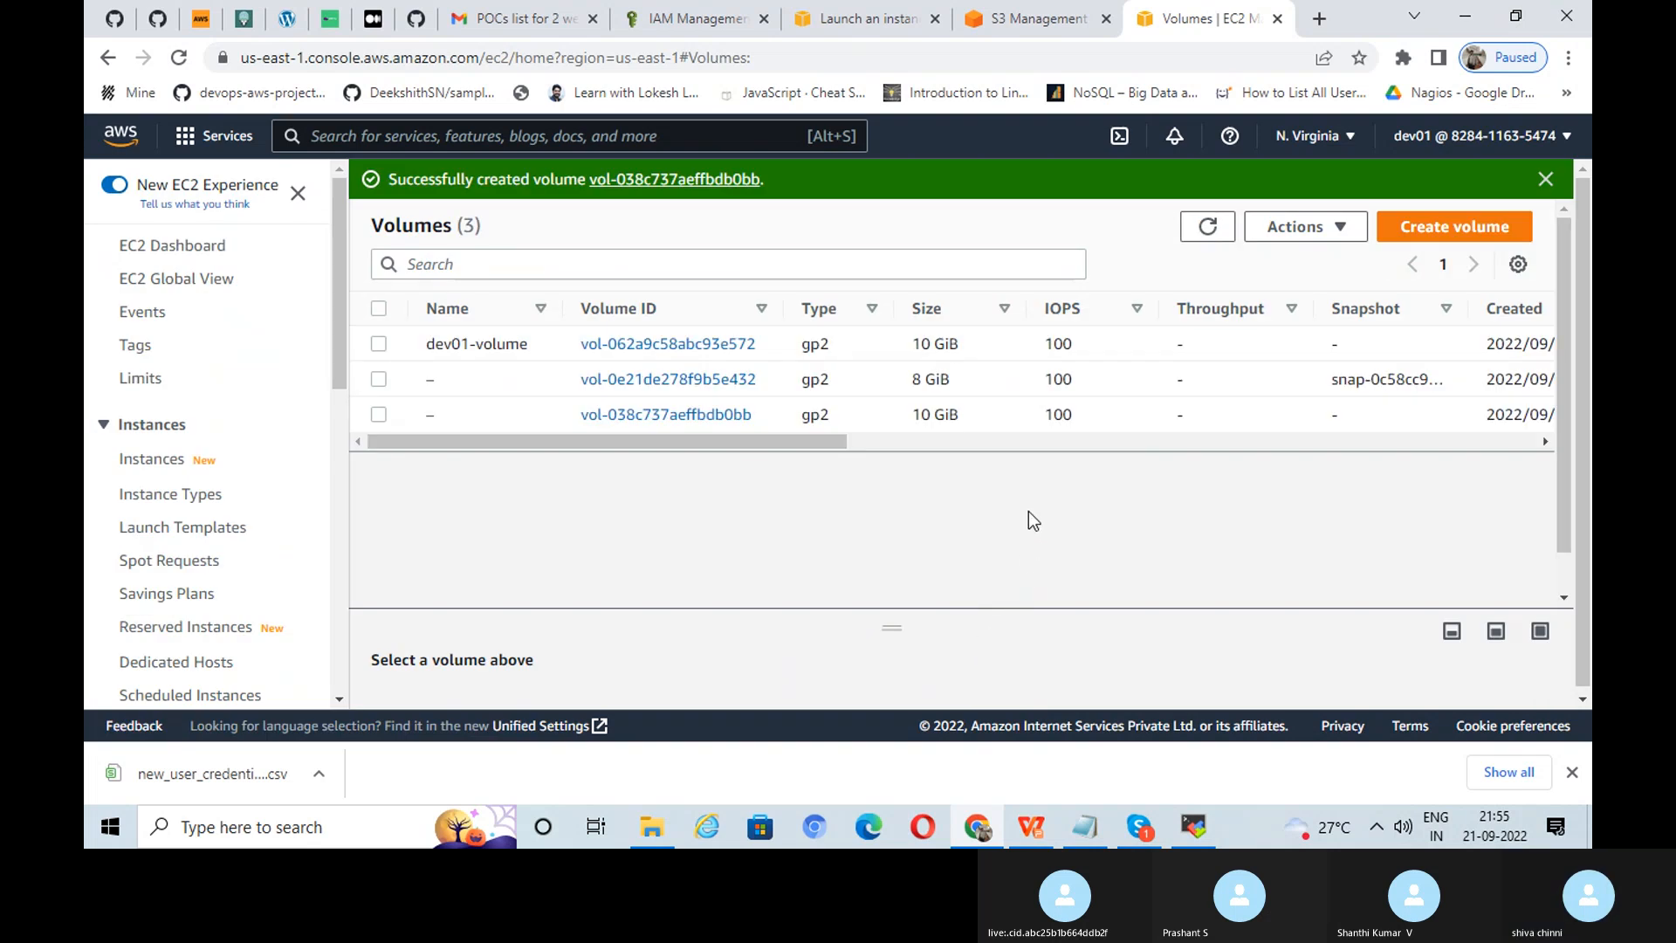
Step: Name the new volume 'ebs-vol1'
click(447, 416)
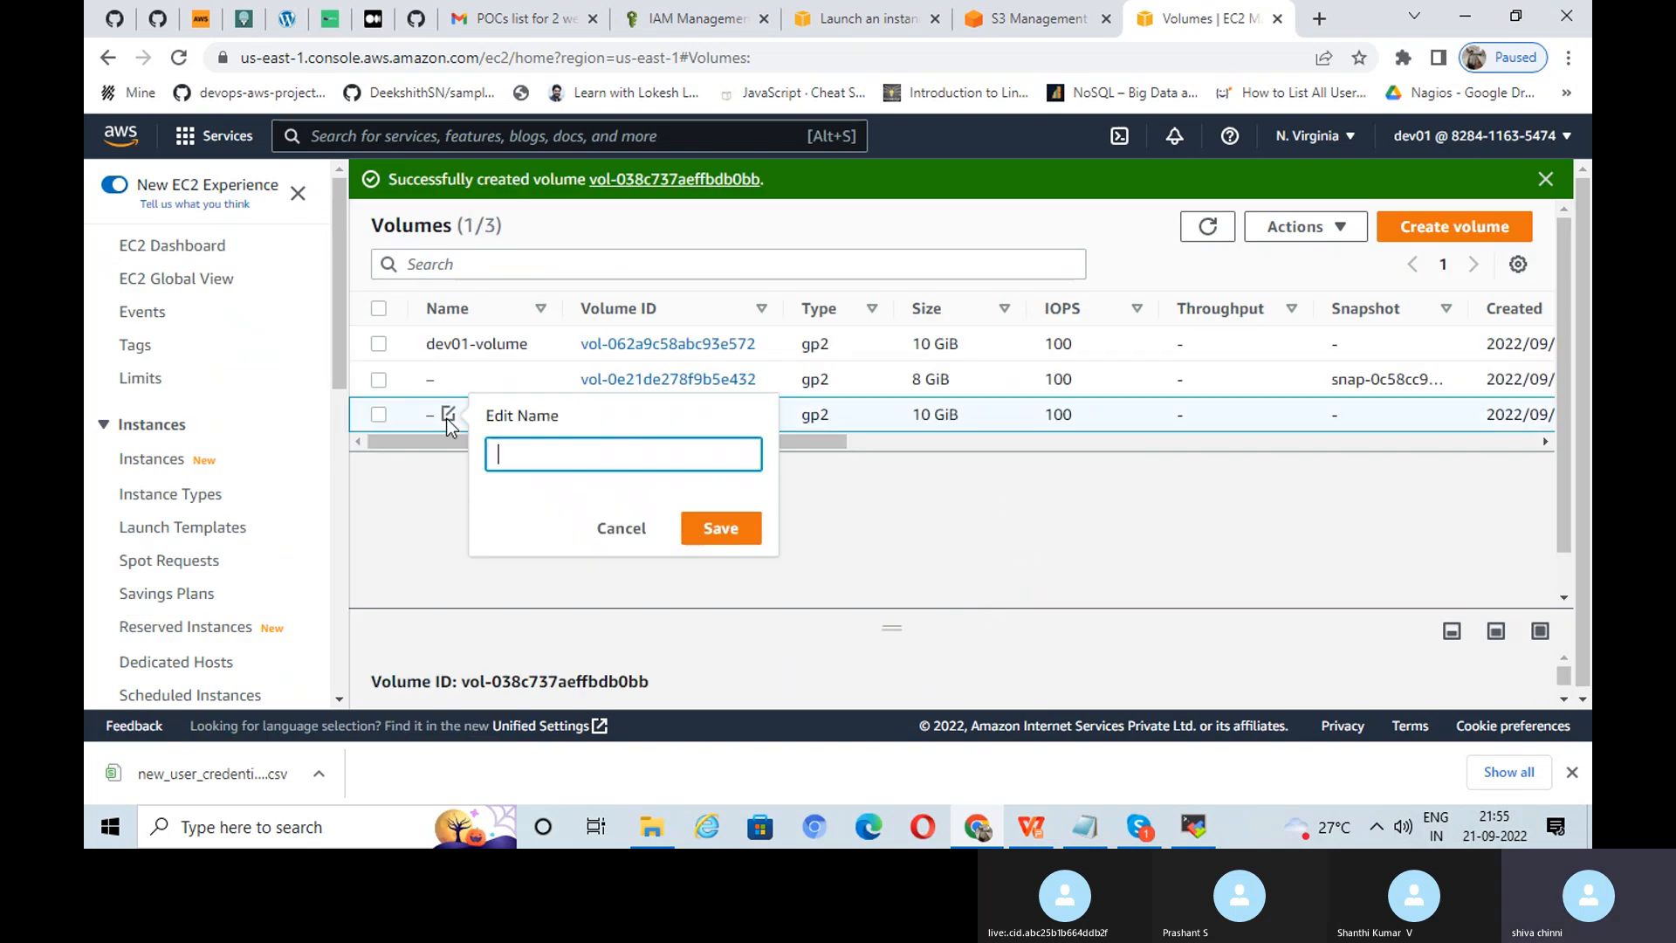
click(523, 451)
text(ebs-vol1)
click(721, 527)
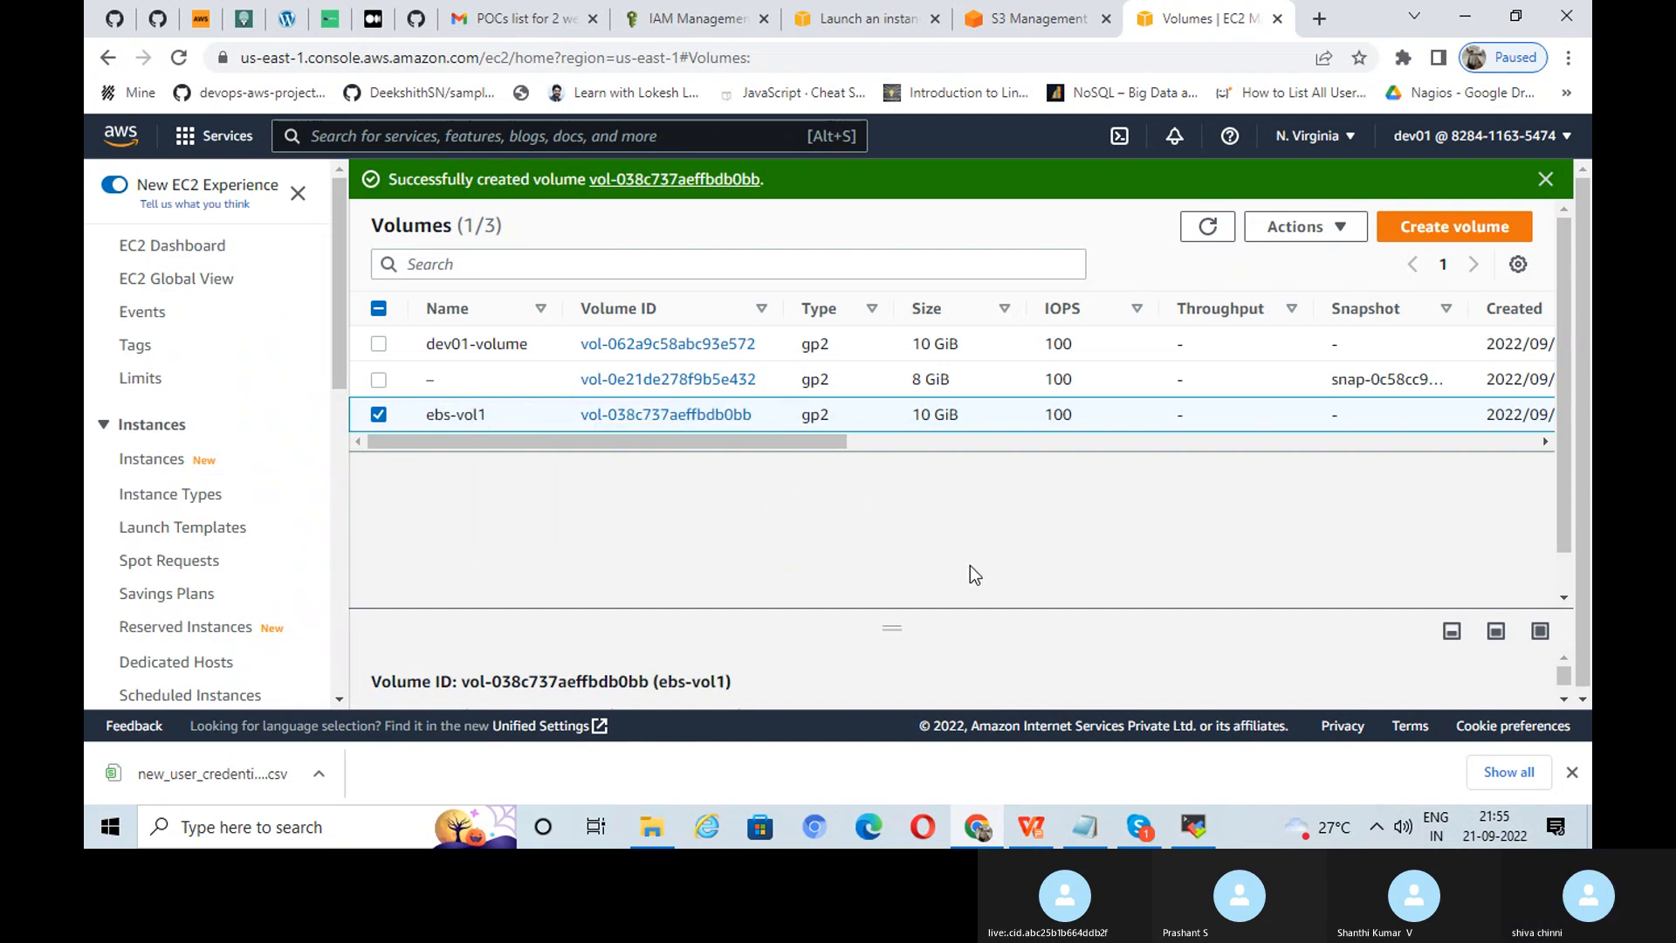
click(1033, 829)
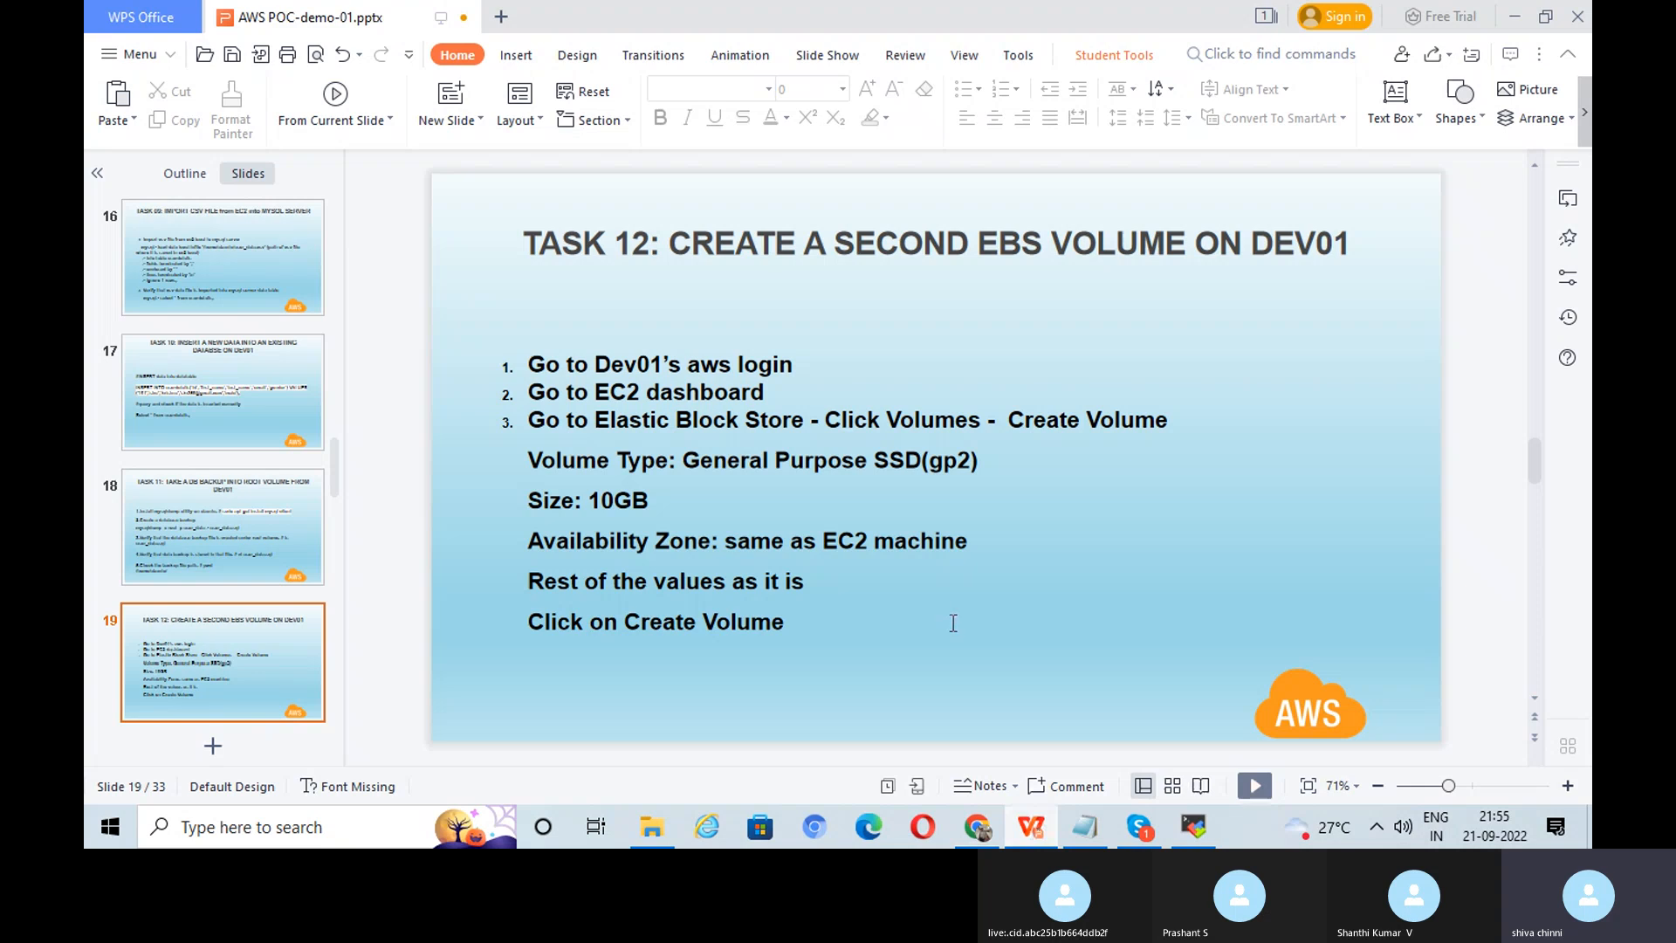
scroll(953, 624, down, 1)
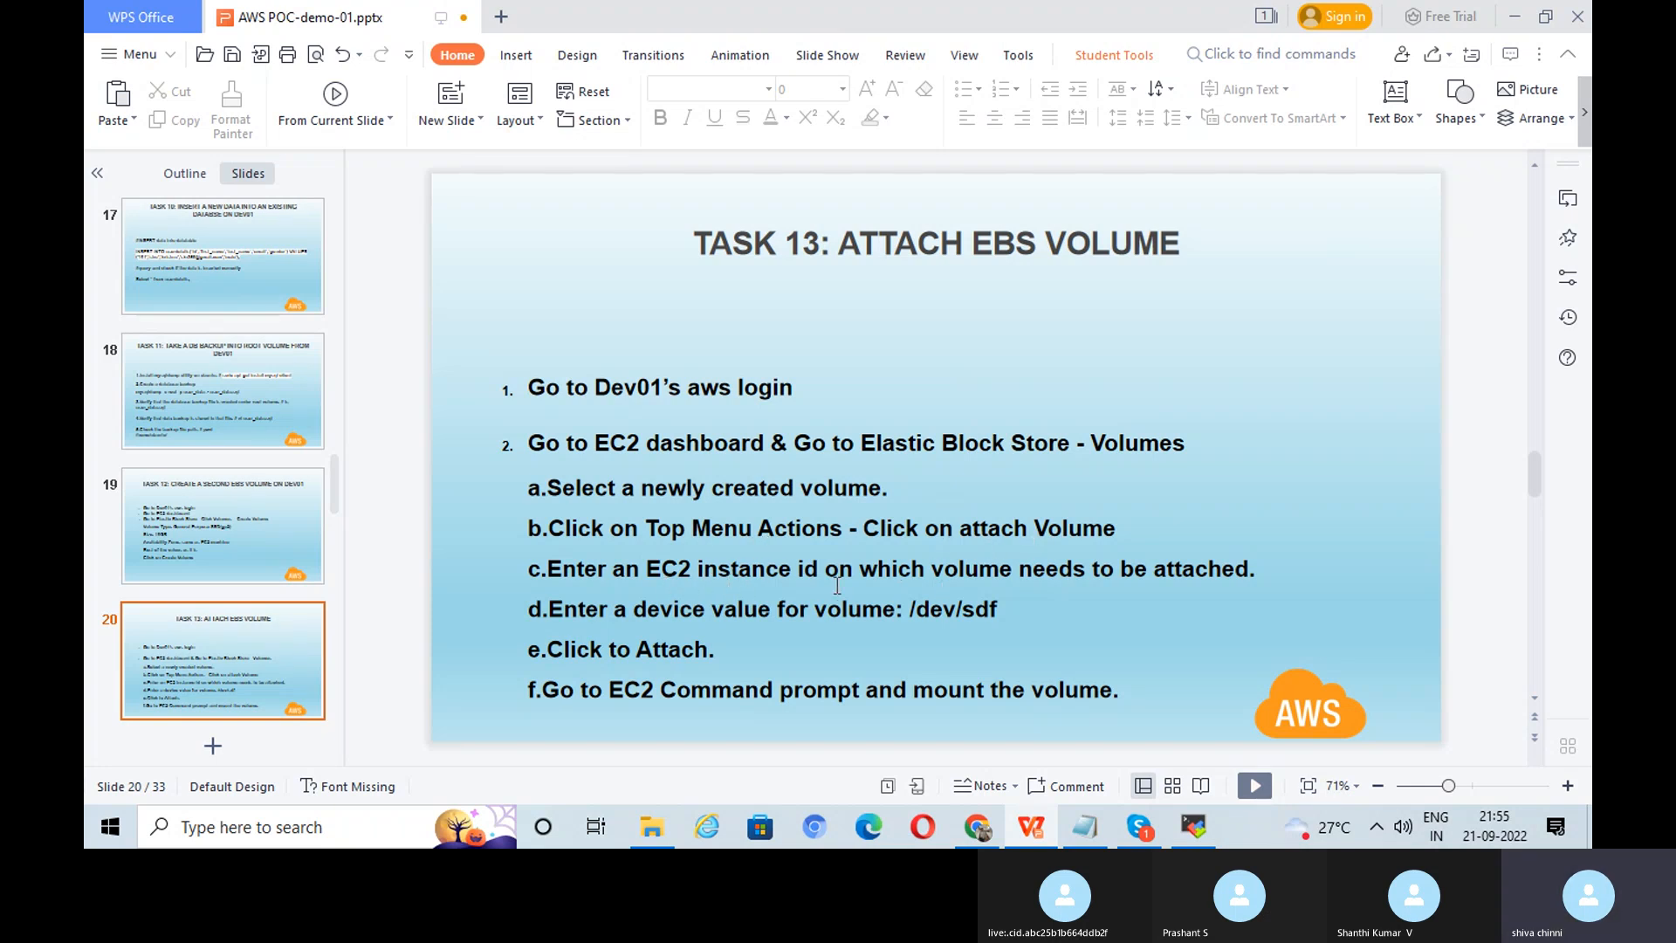
click(978, 827)
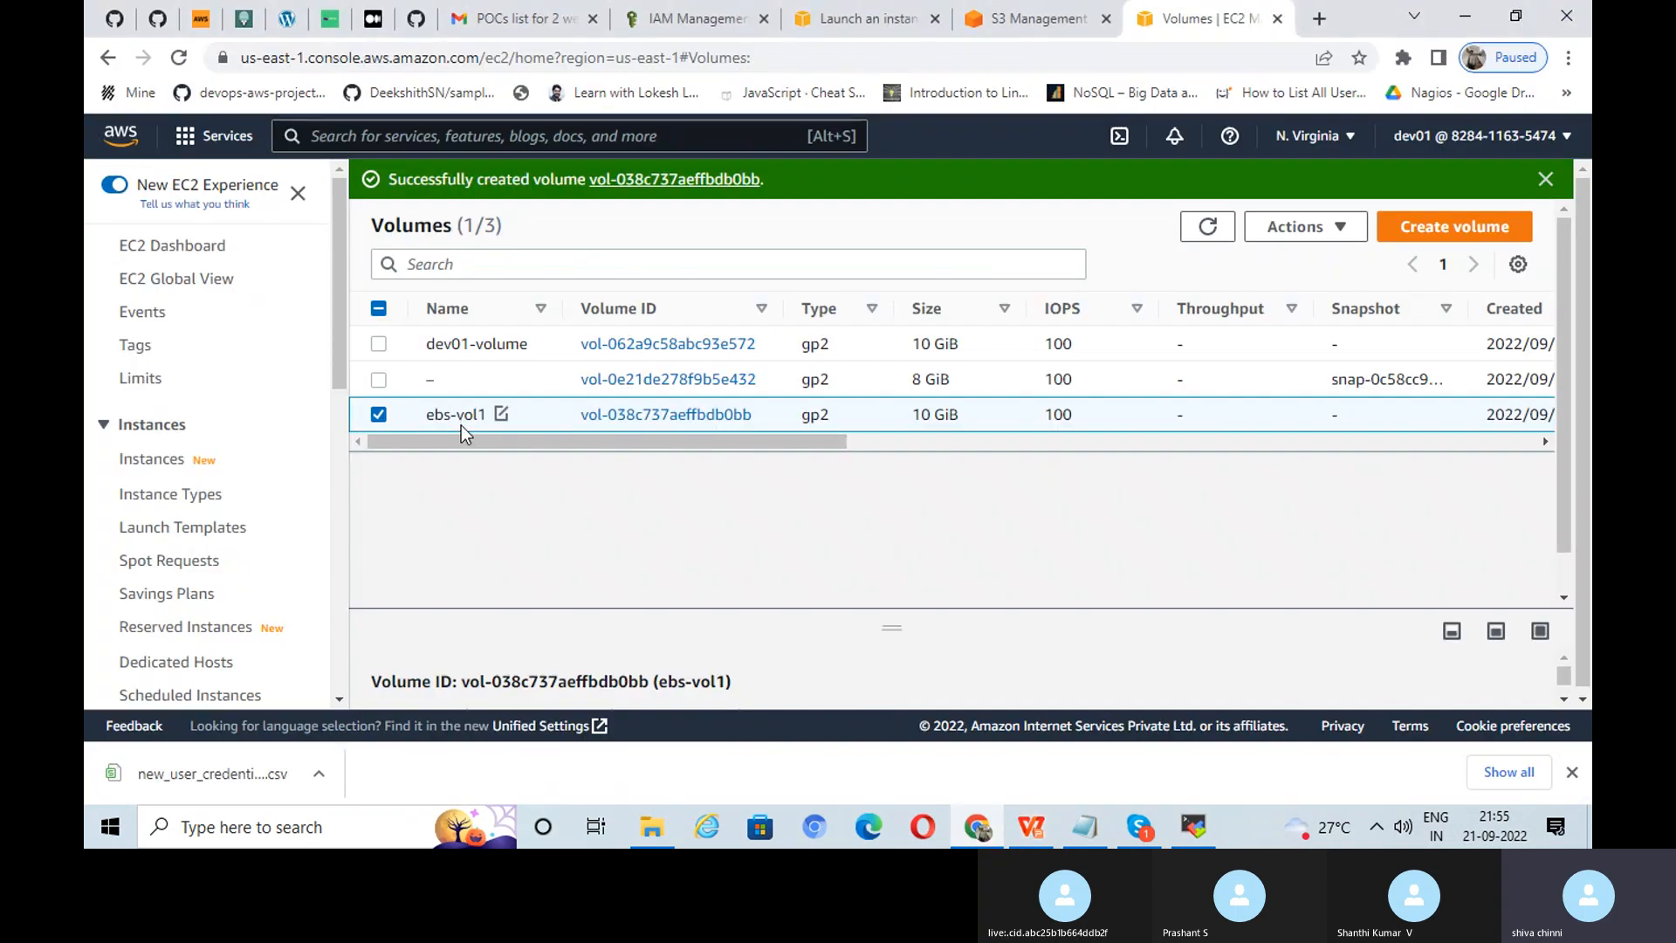
Step: Refresh the Volumes list and select the ebs-vol1 volume
click(380, 416)
click(380, 415)
click(1297, 227)
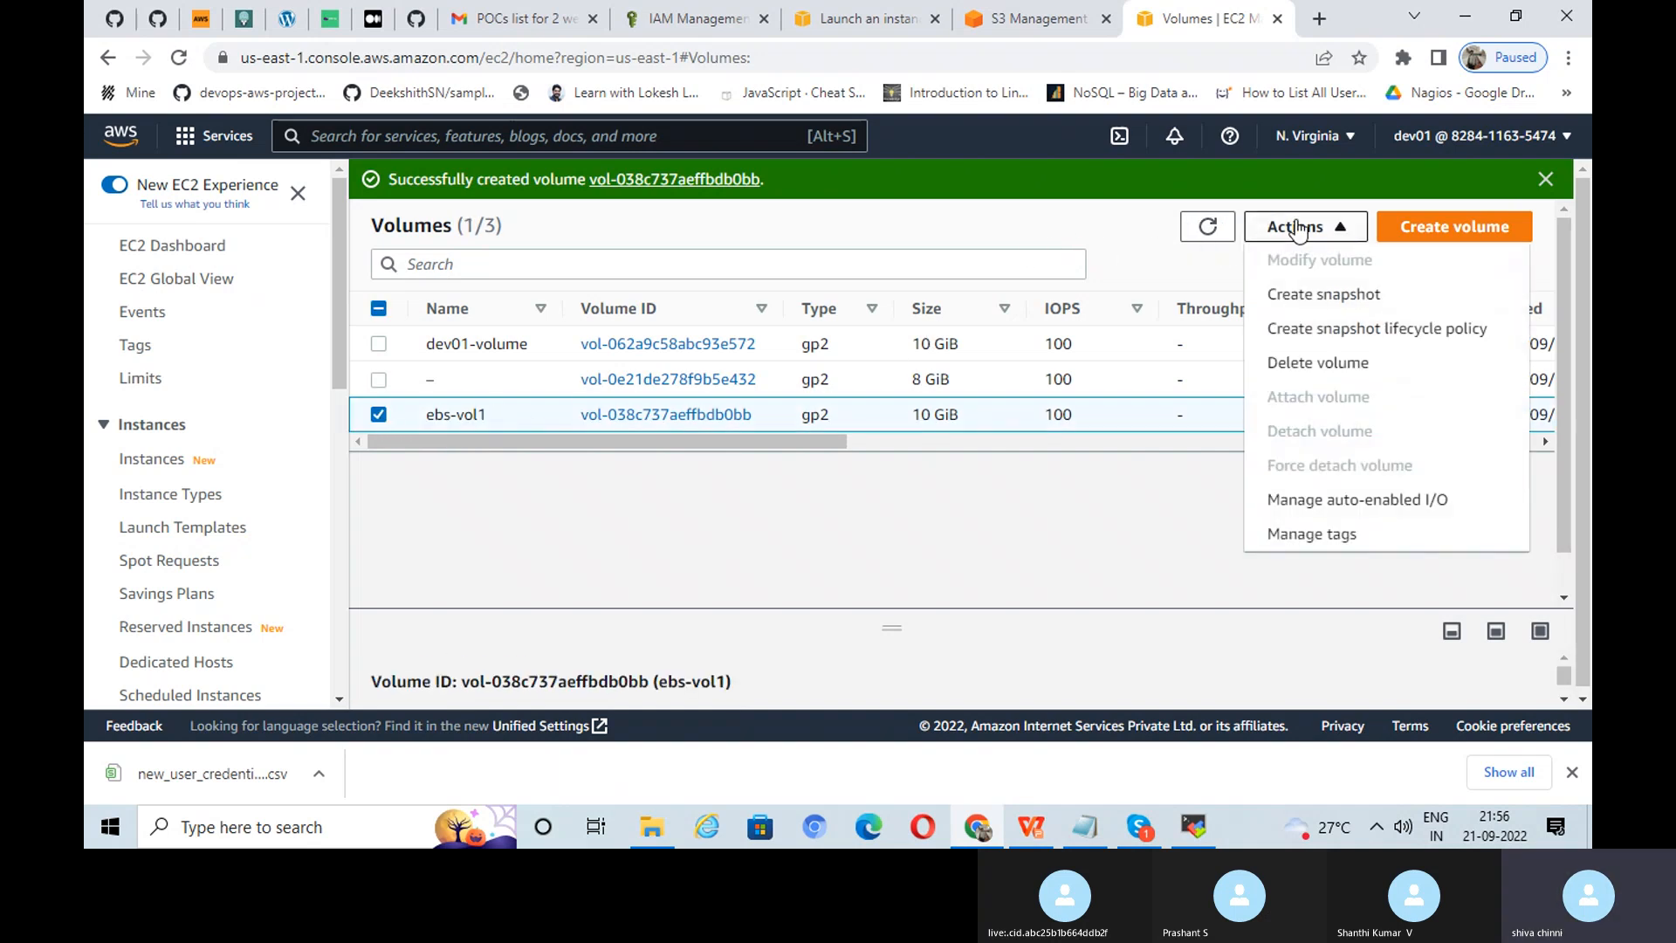
click(1297, 227)
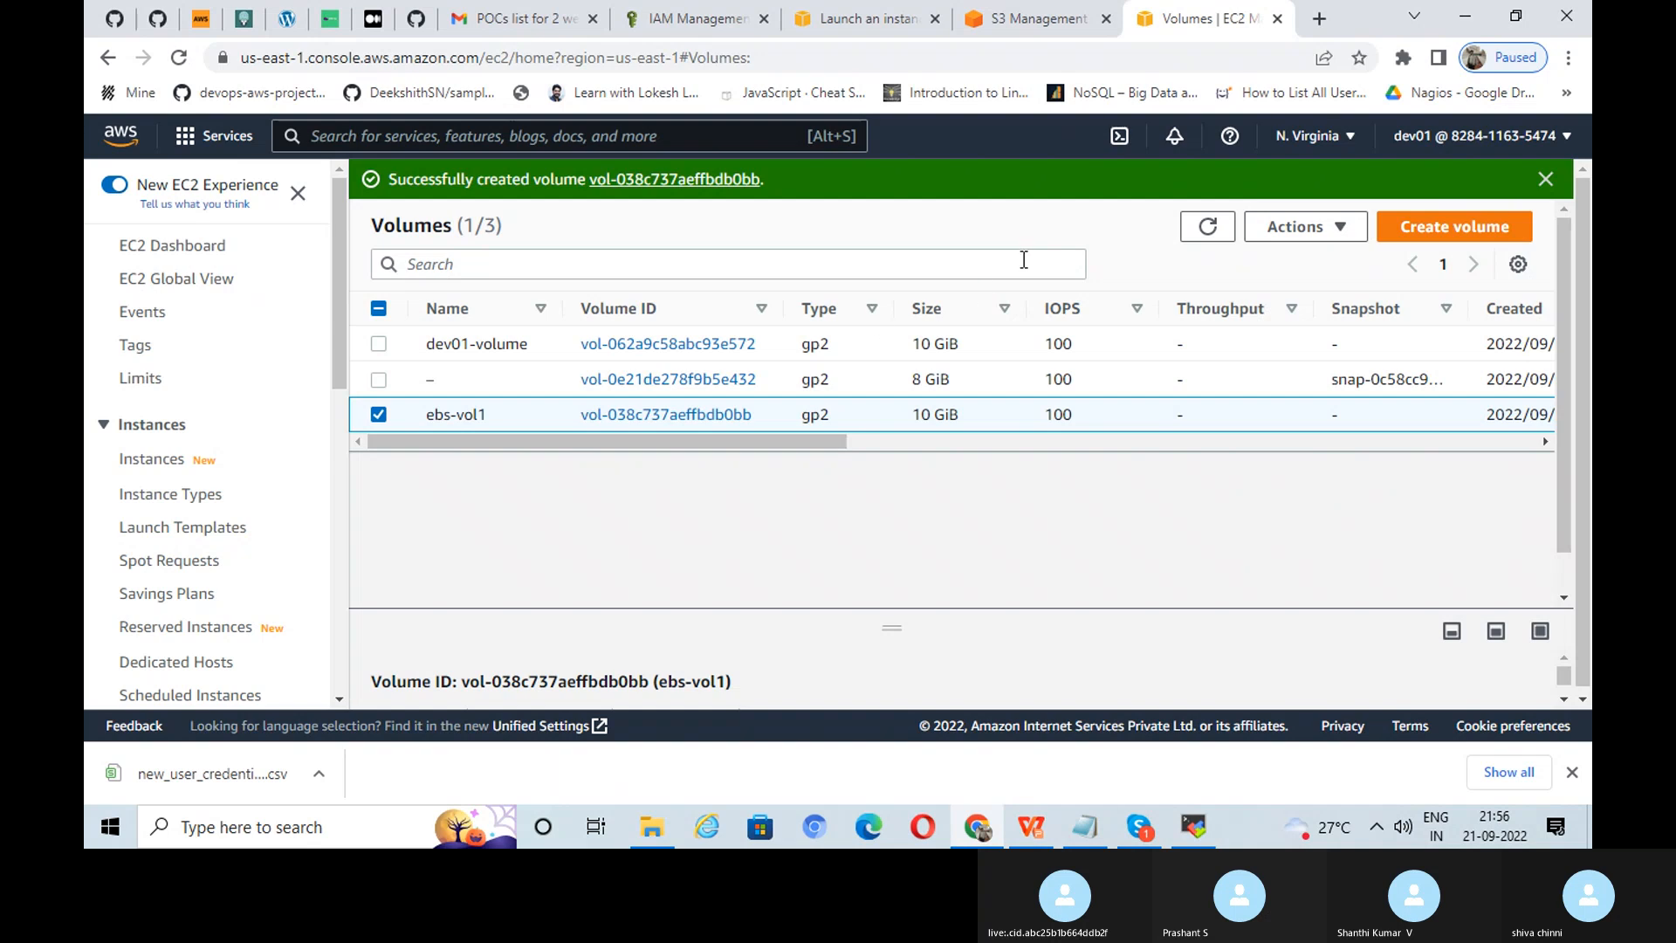
click(1203, 232)
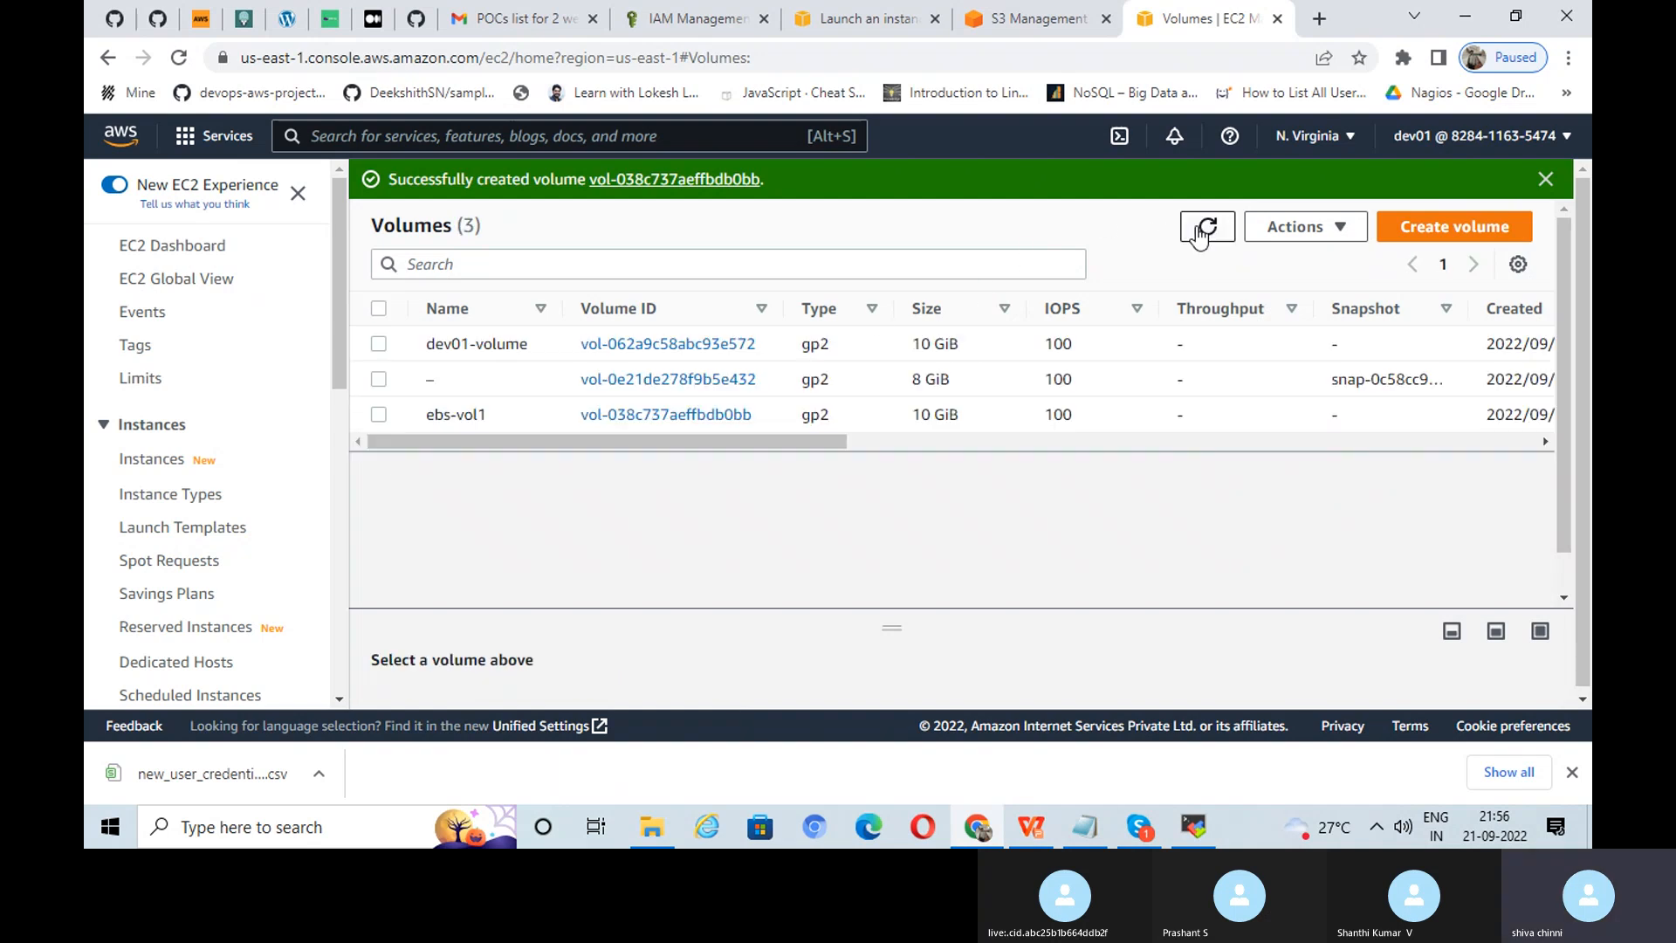
click(1206, 229)
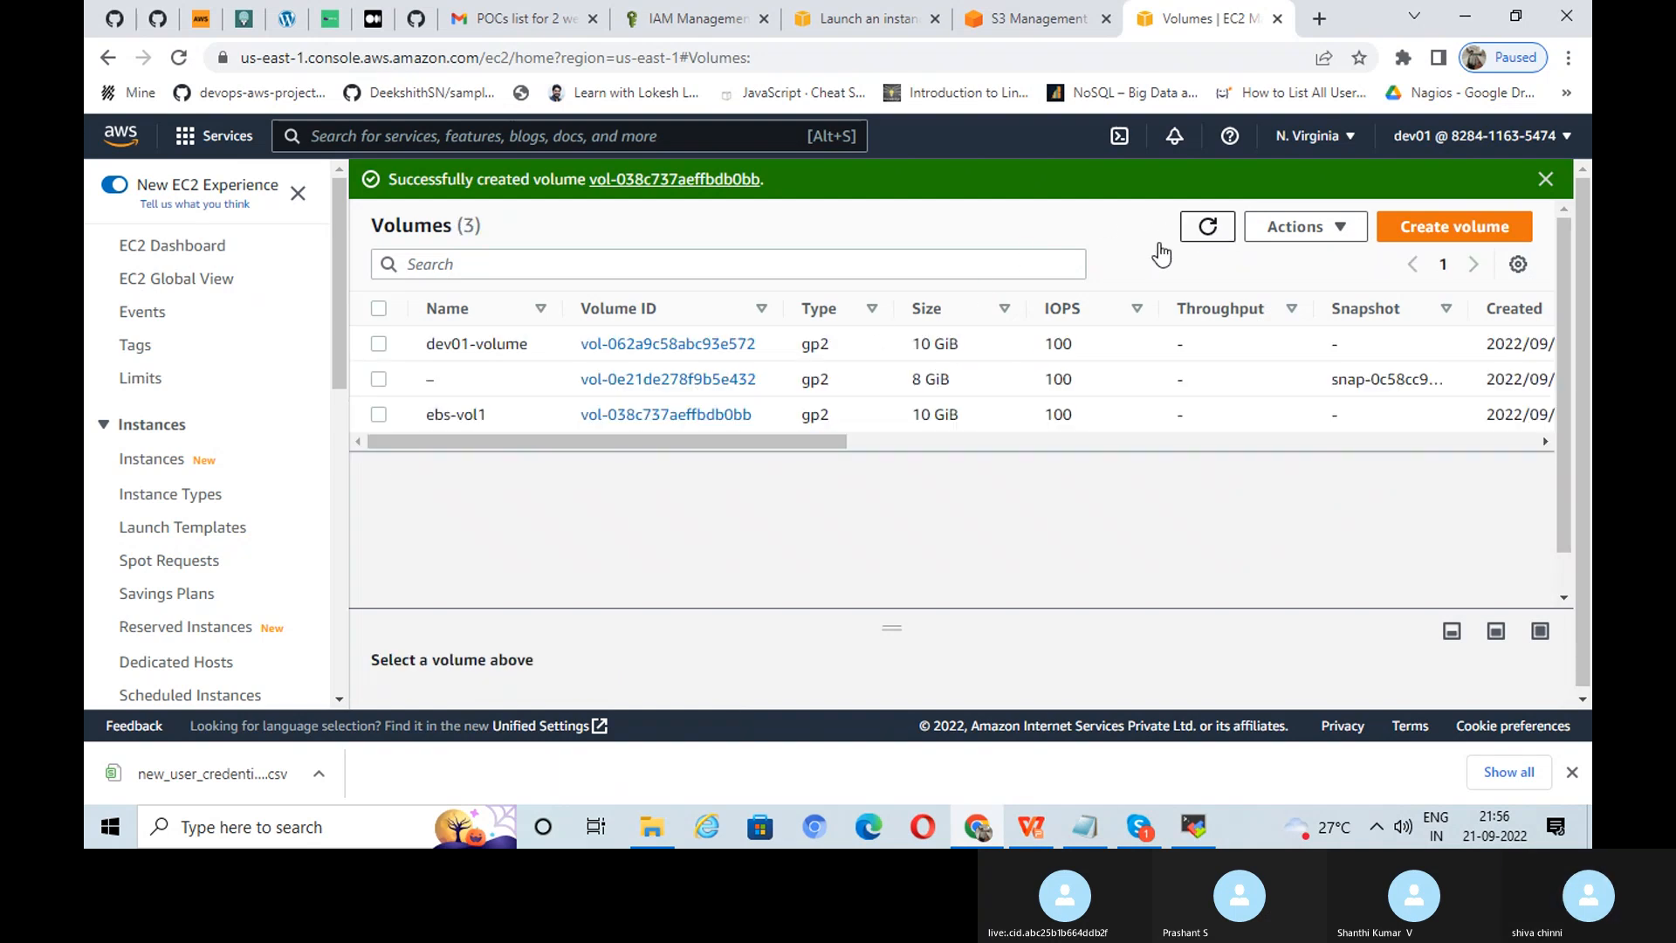
click(380, 415)
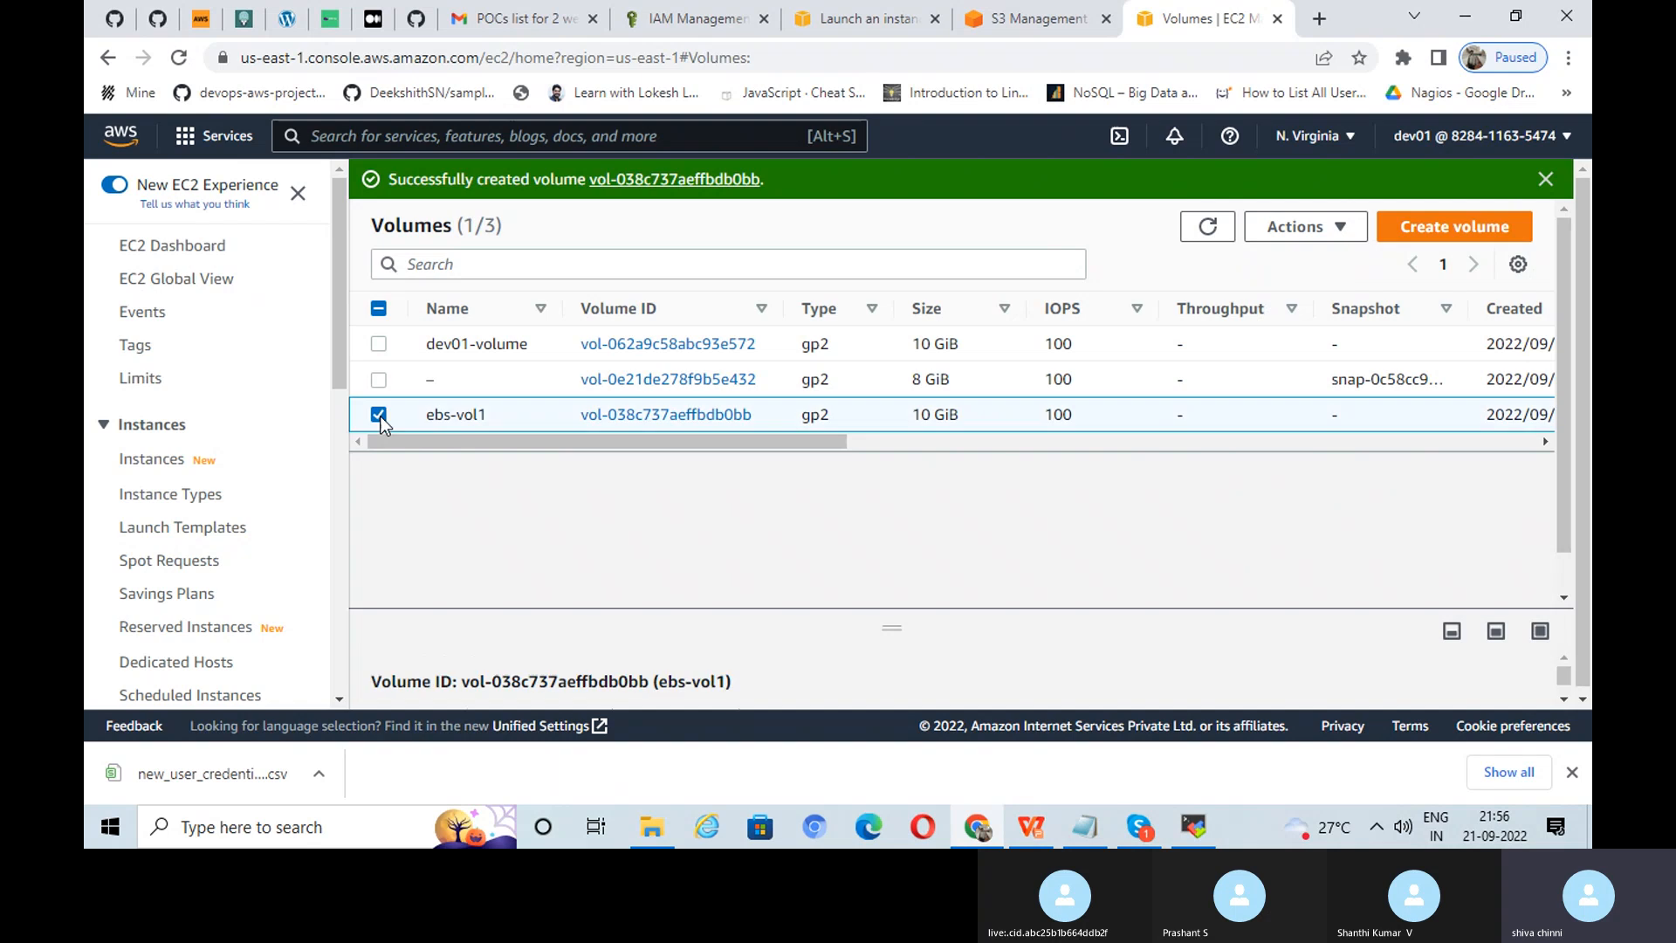
Step: Attach ebs-vol1 to the running dev-01 instance as device /dev/sdf
click(1301, 229)
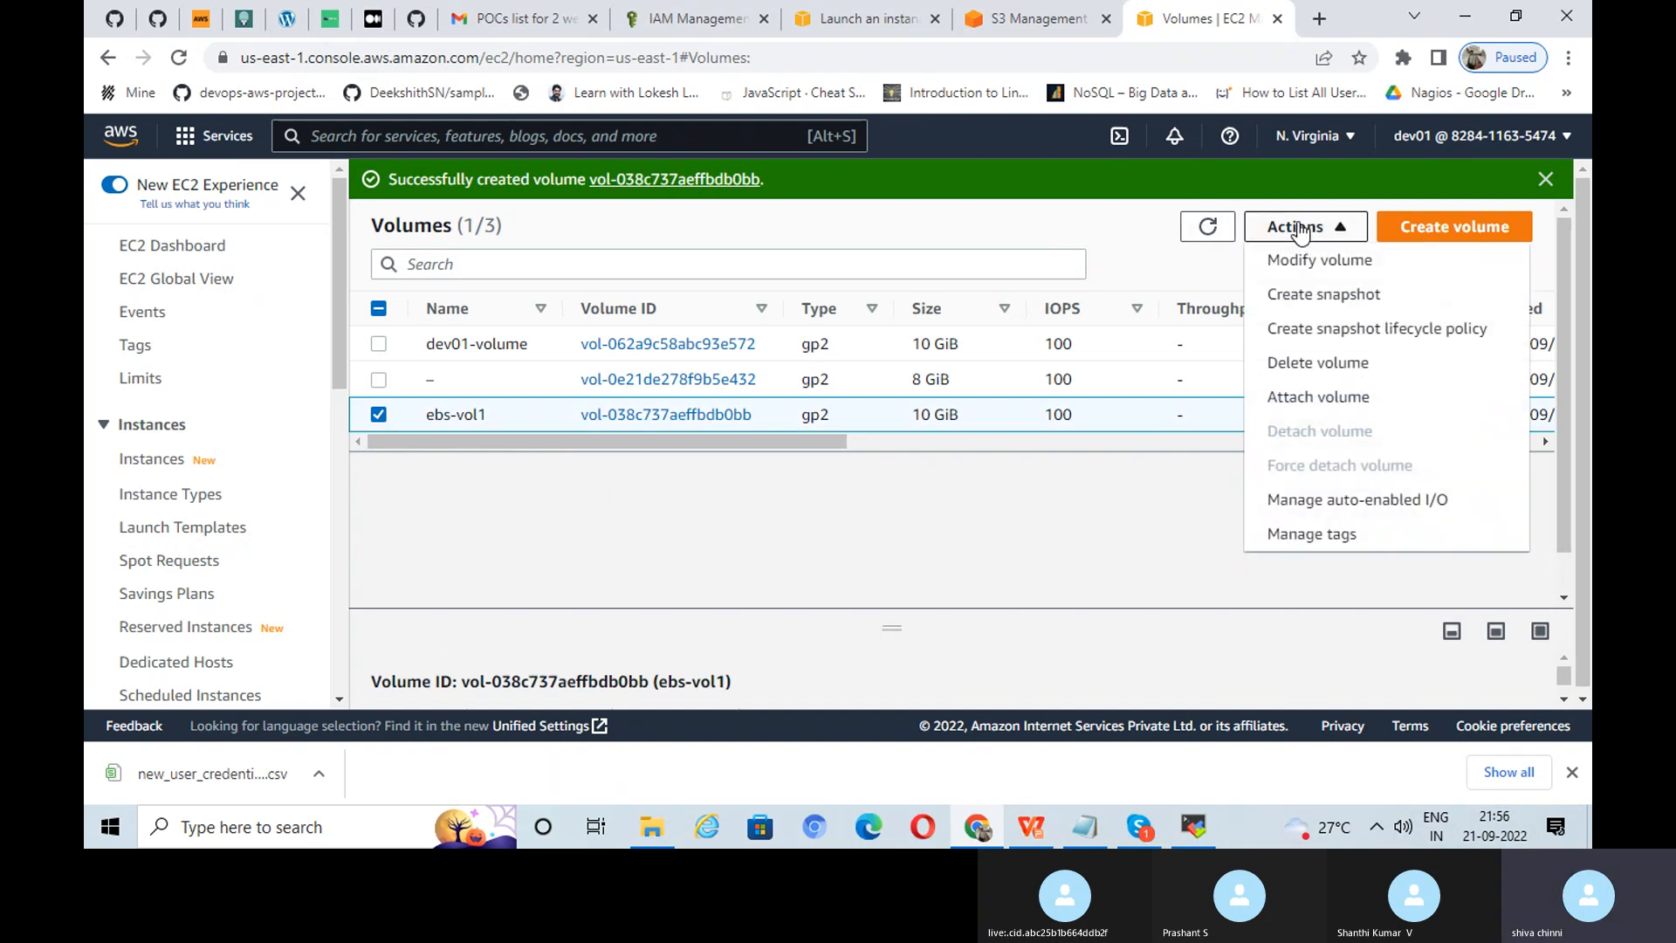
click(1320, 400)
scroll(610, 449, down, 1)
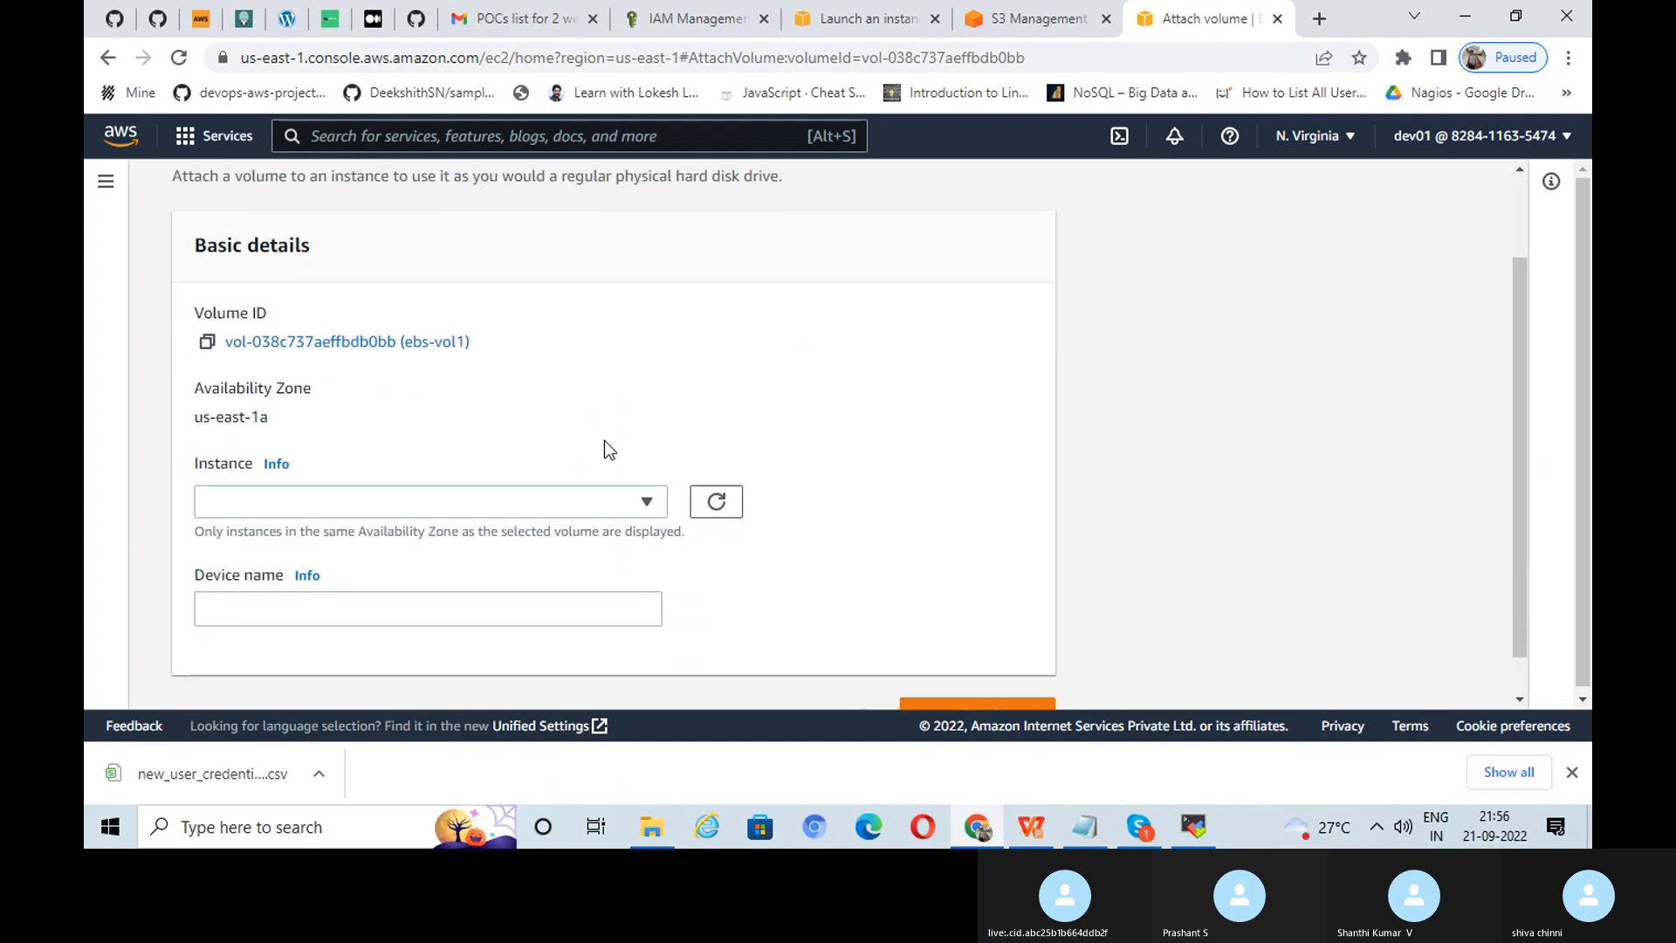
click(417, 499)
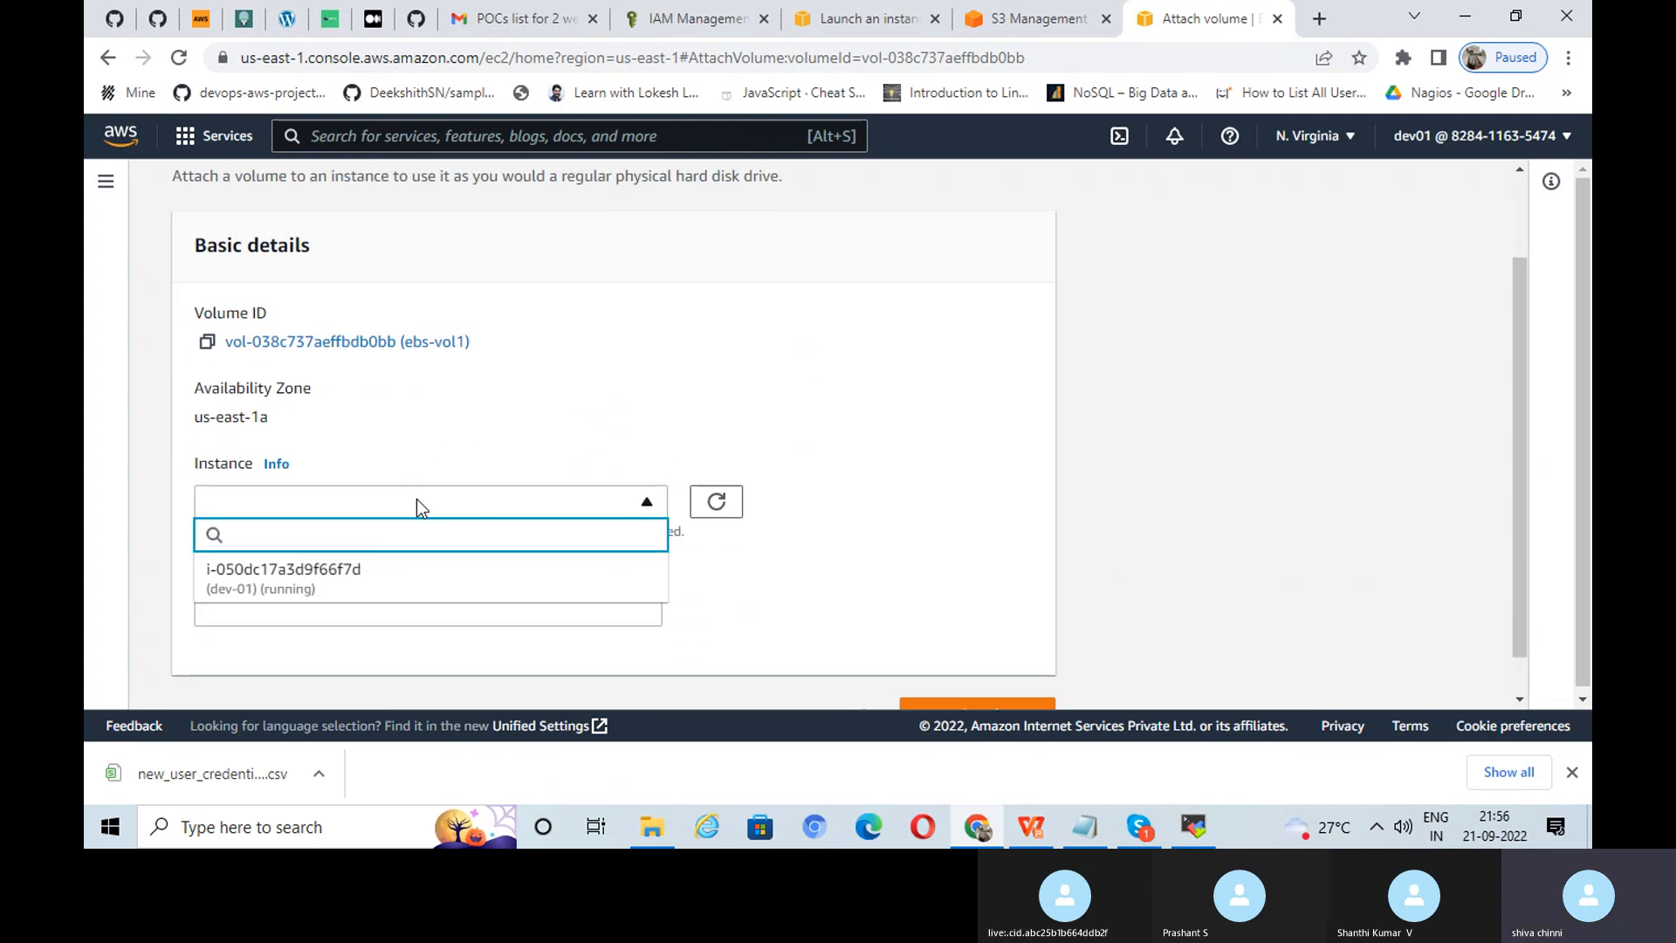
click(370, 583)
scroll(454, 515, down, 2)
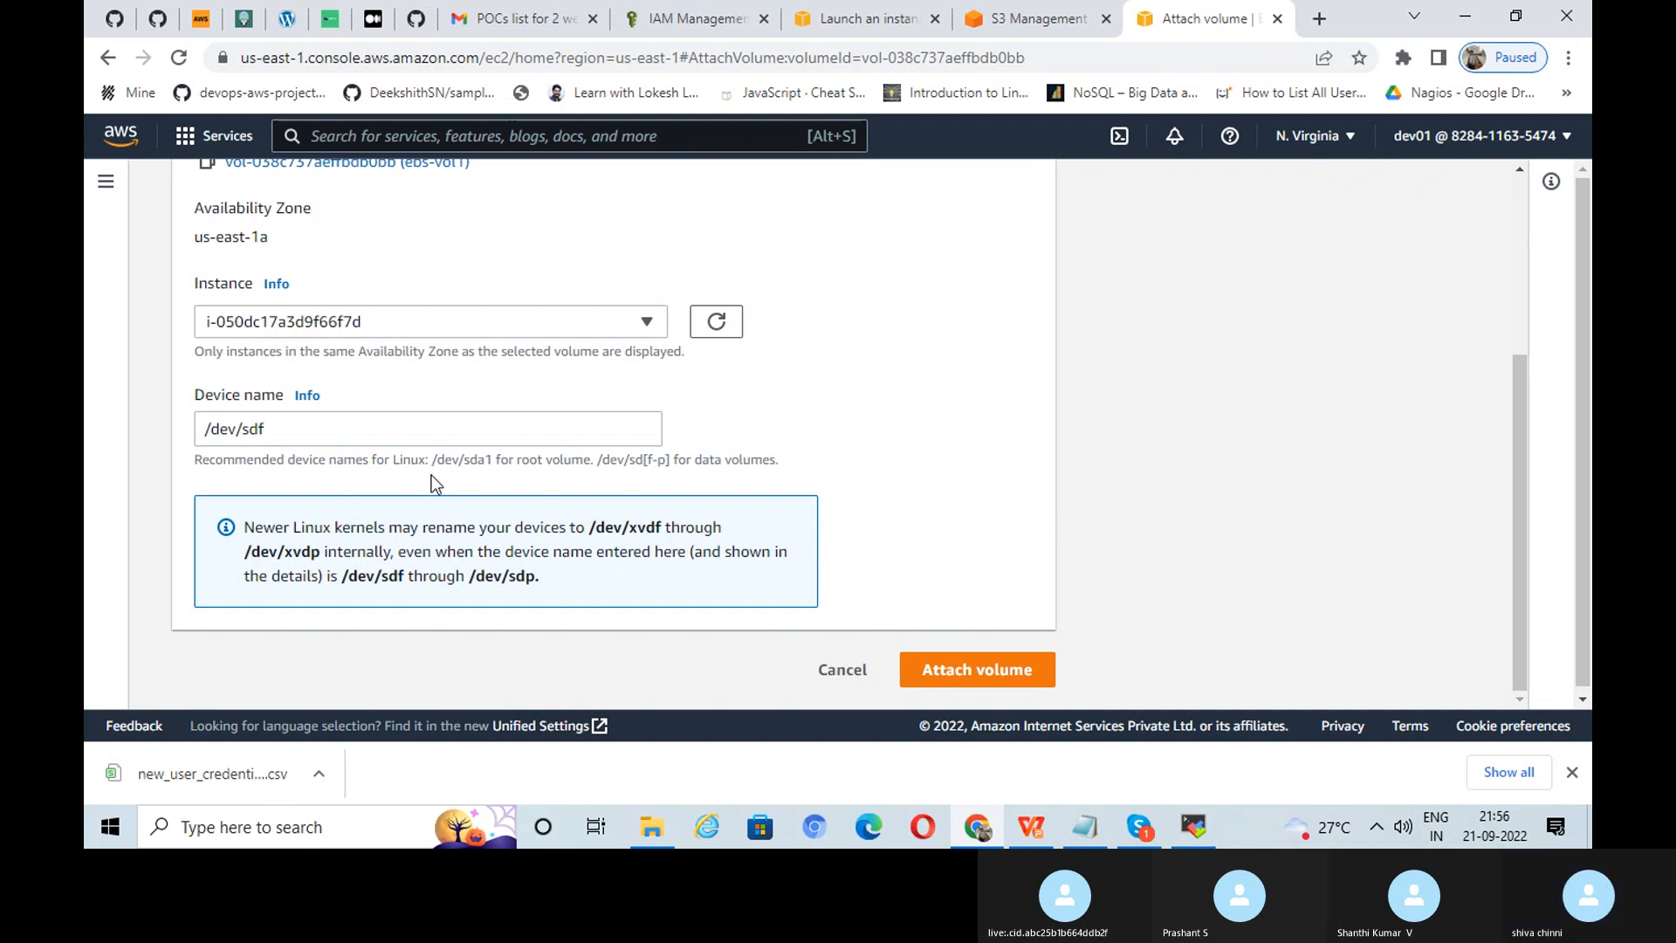
scroll(309, 416, down, 1)
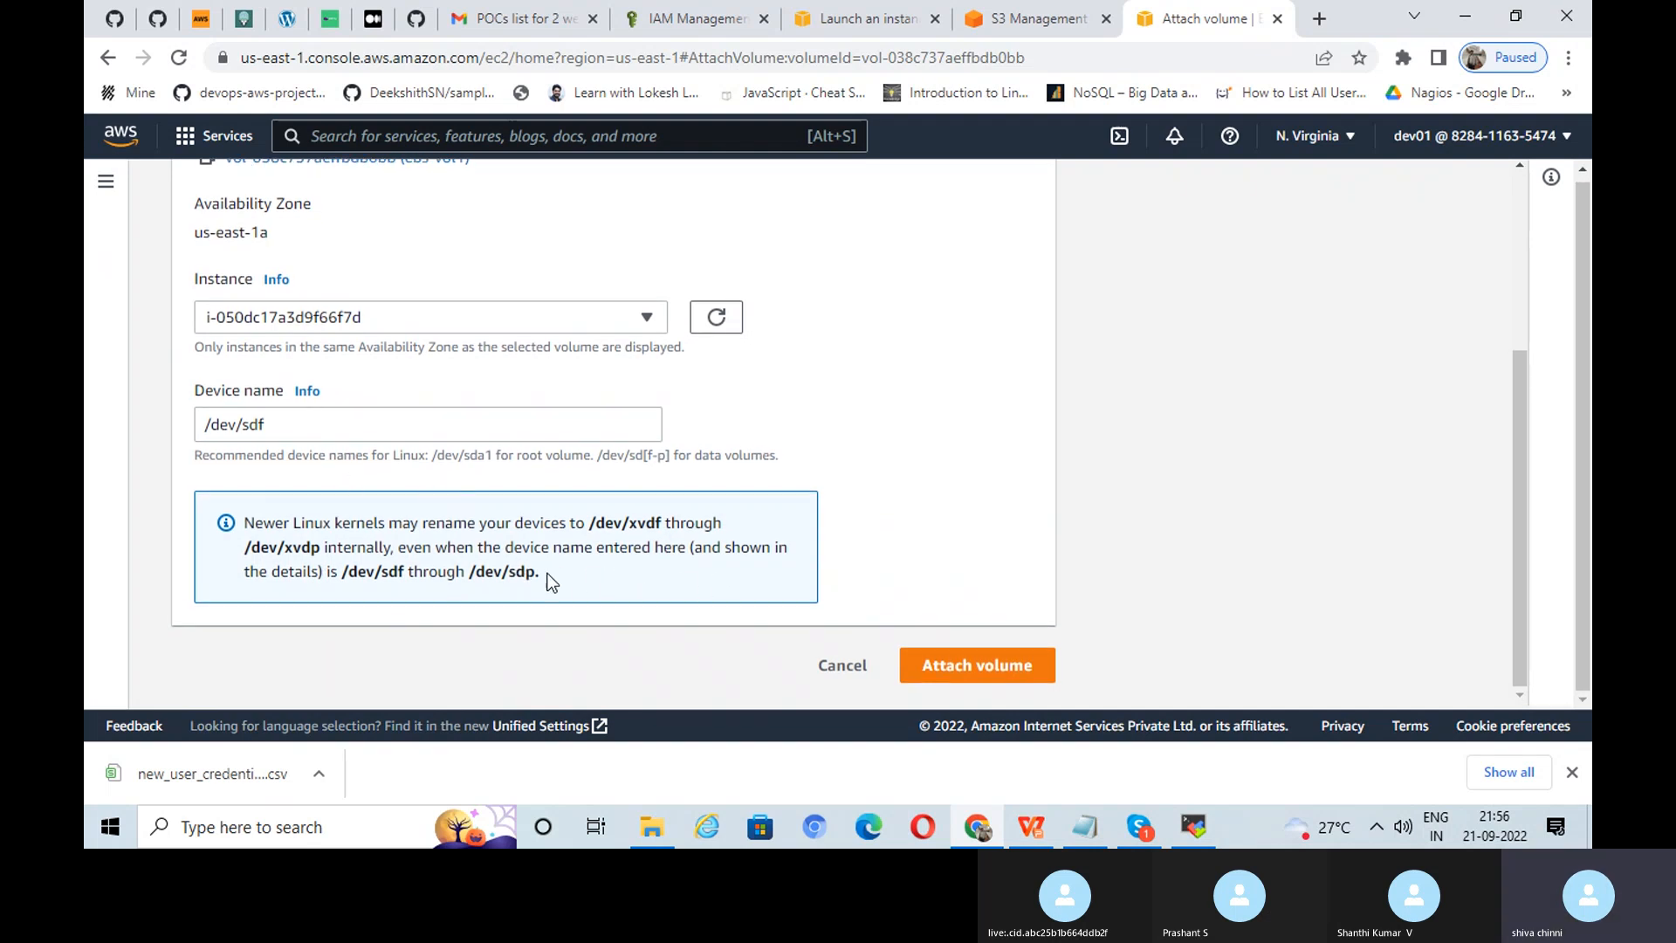
click(981, 669)
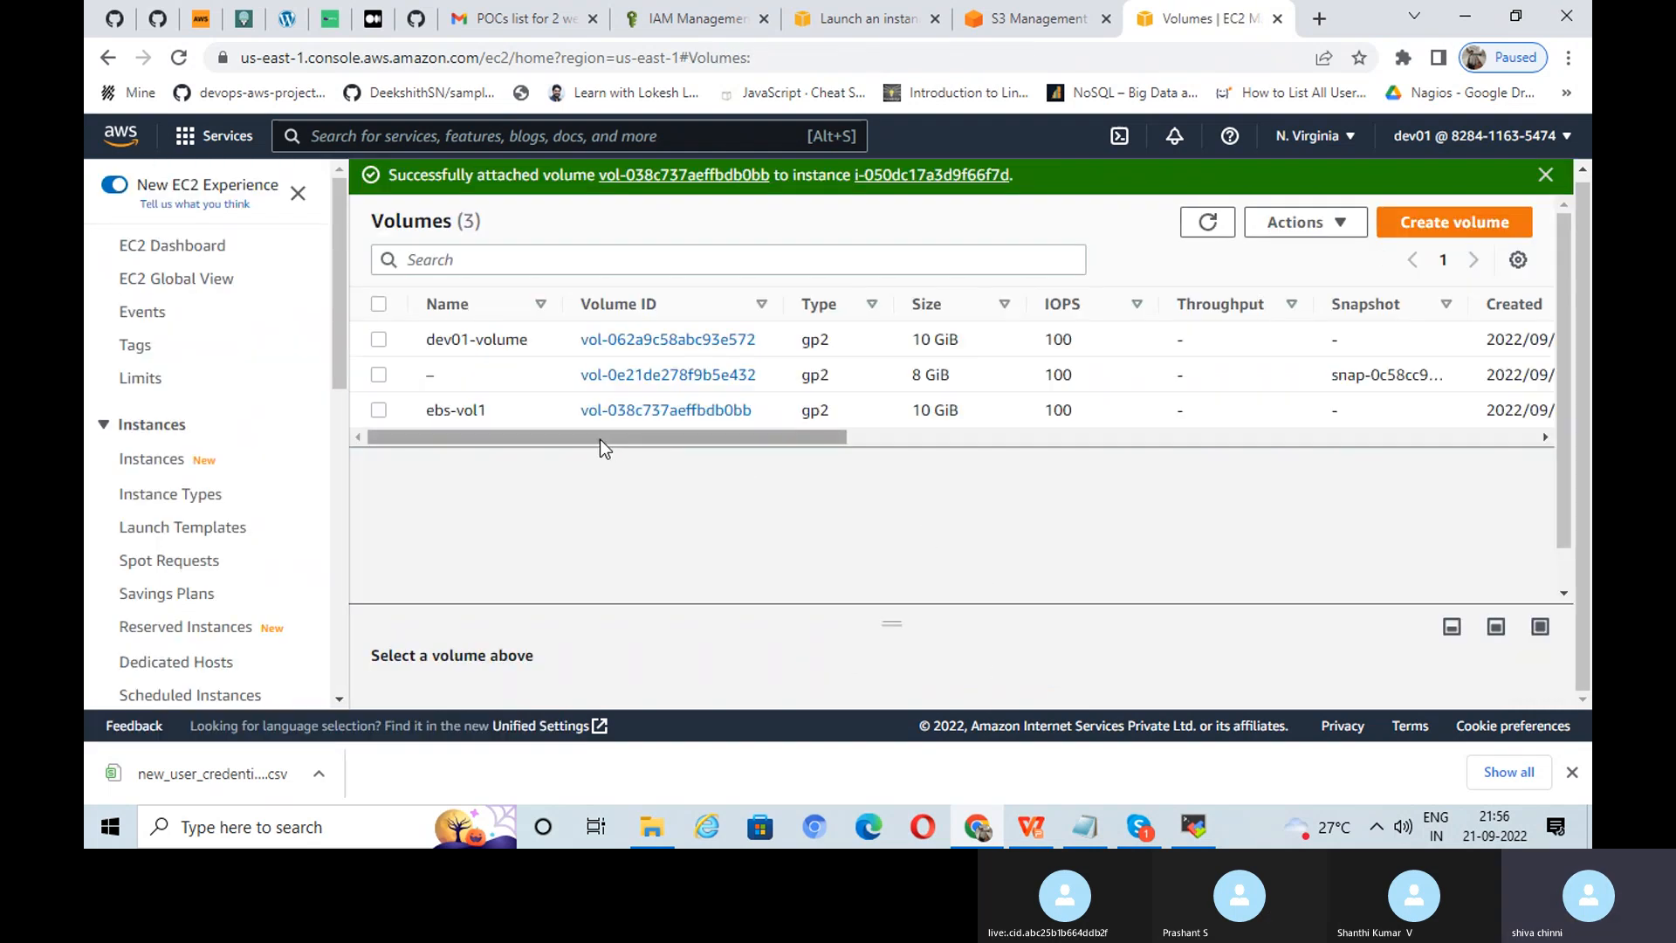
Step: Confirm ebs-vol1 shows In-use, then return to the Task 13 slide in WPS Office
drag(581, 429, 640, 443)
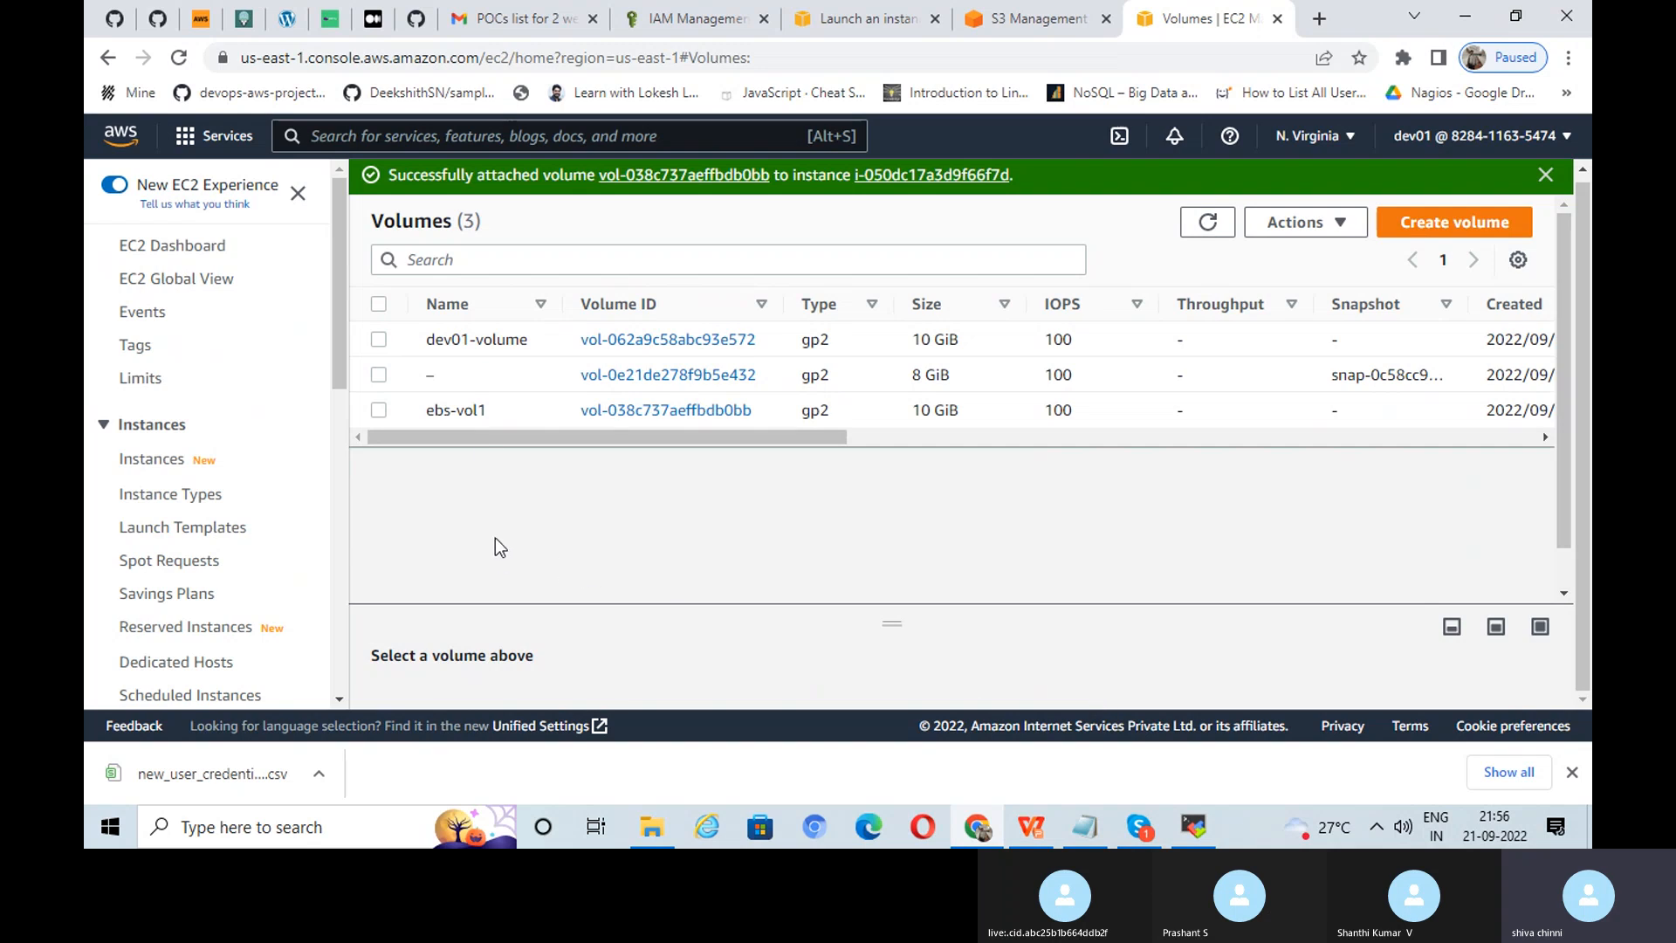
click(1039, 838)
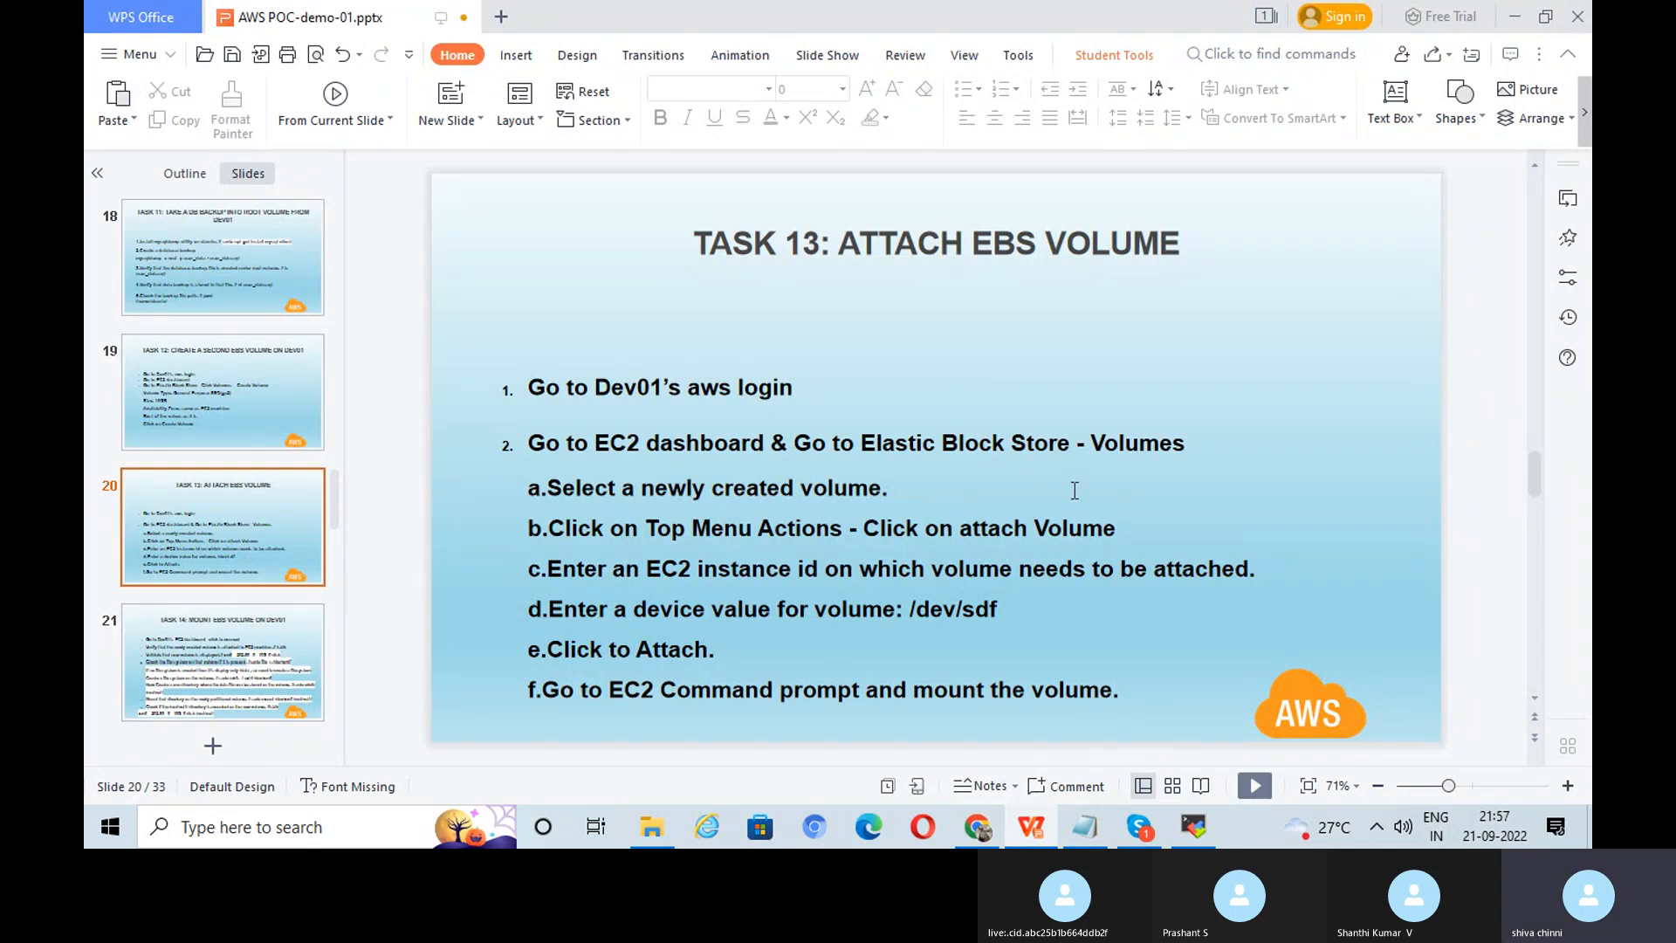
Step: Move to slide 21, 'Task 14: Mount EBS Volume on DEV01', briefly checking the MobaXterm terminal
scroll(1075, 491, down, 1)
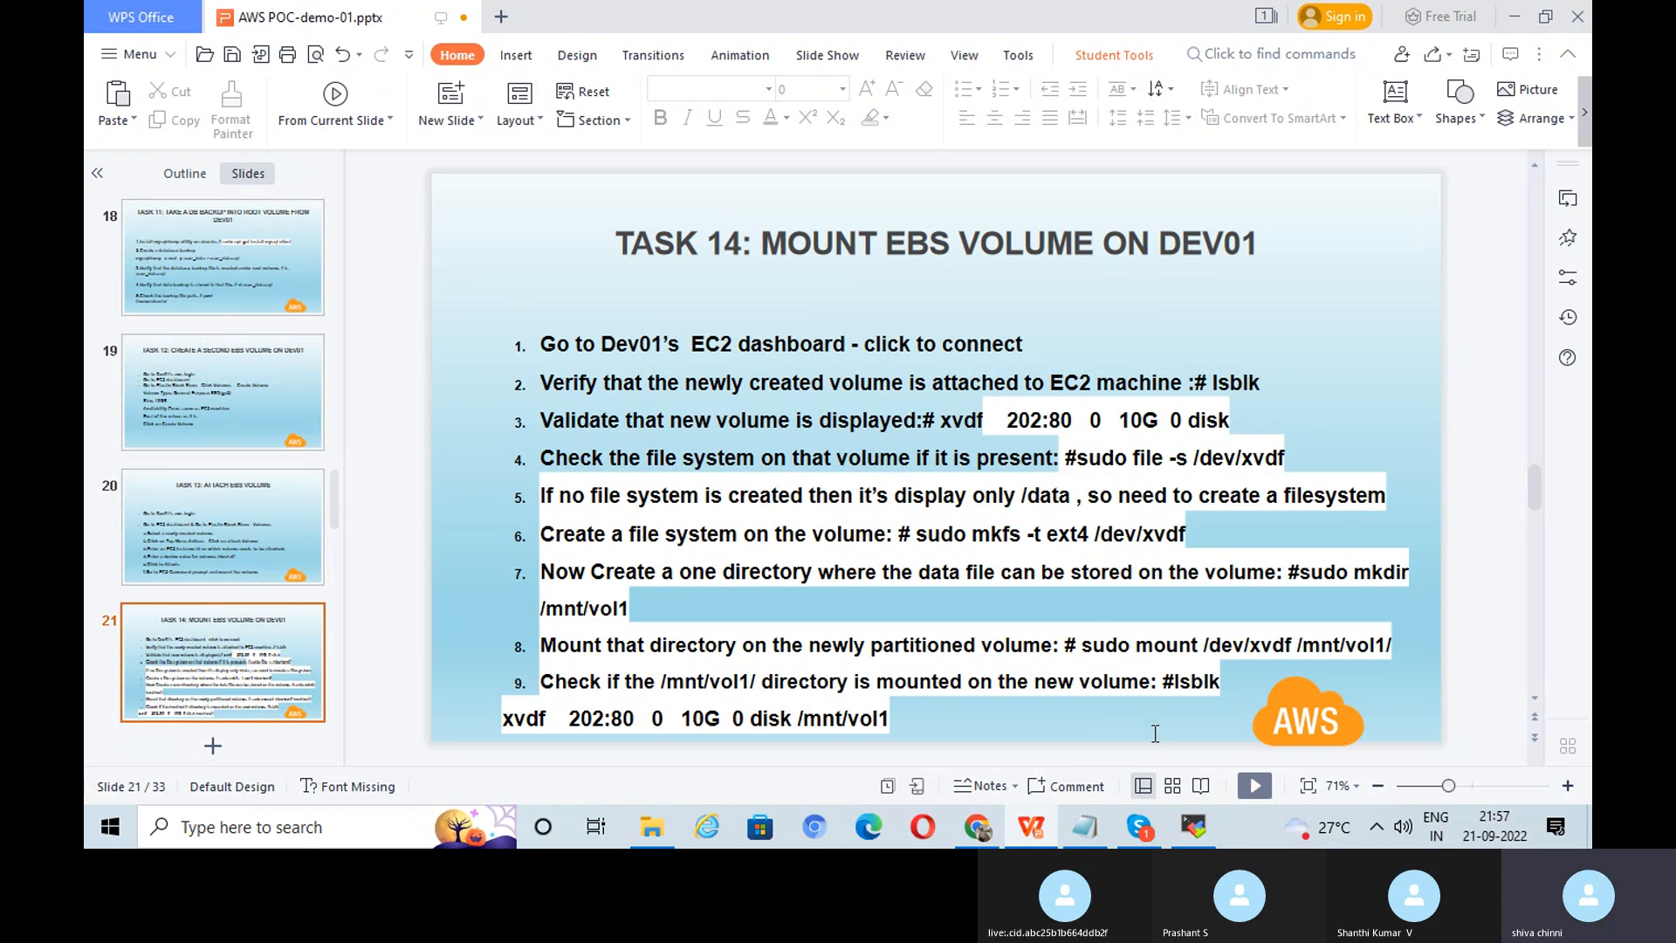
click(1194, 829)
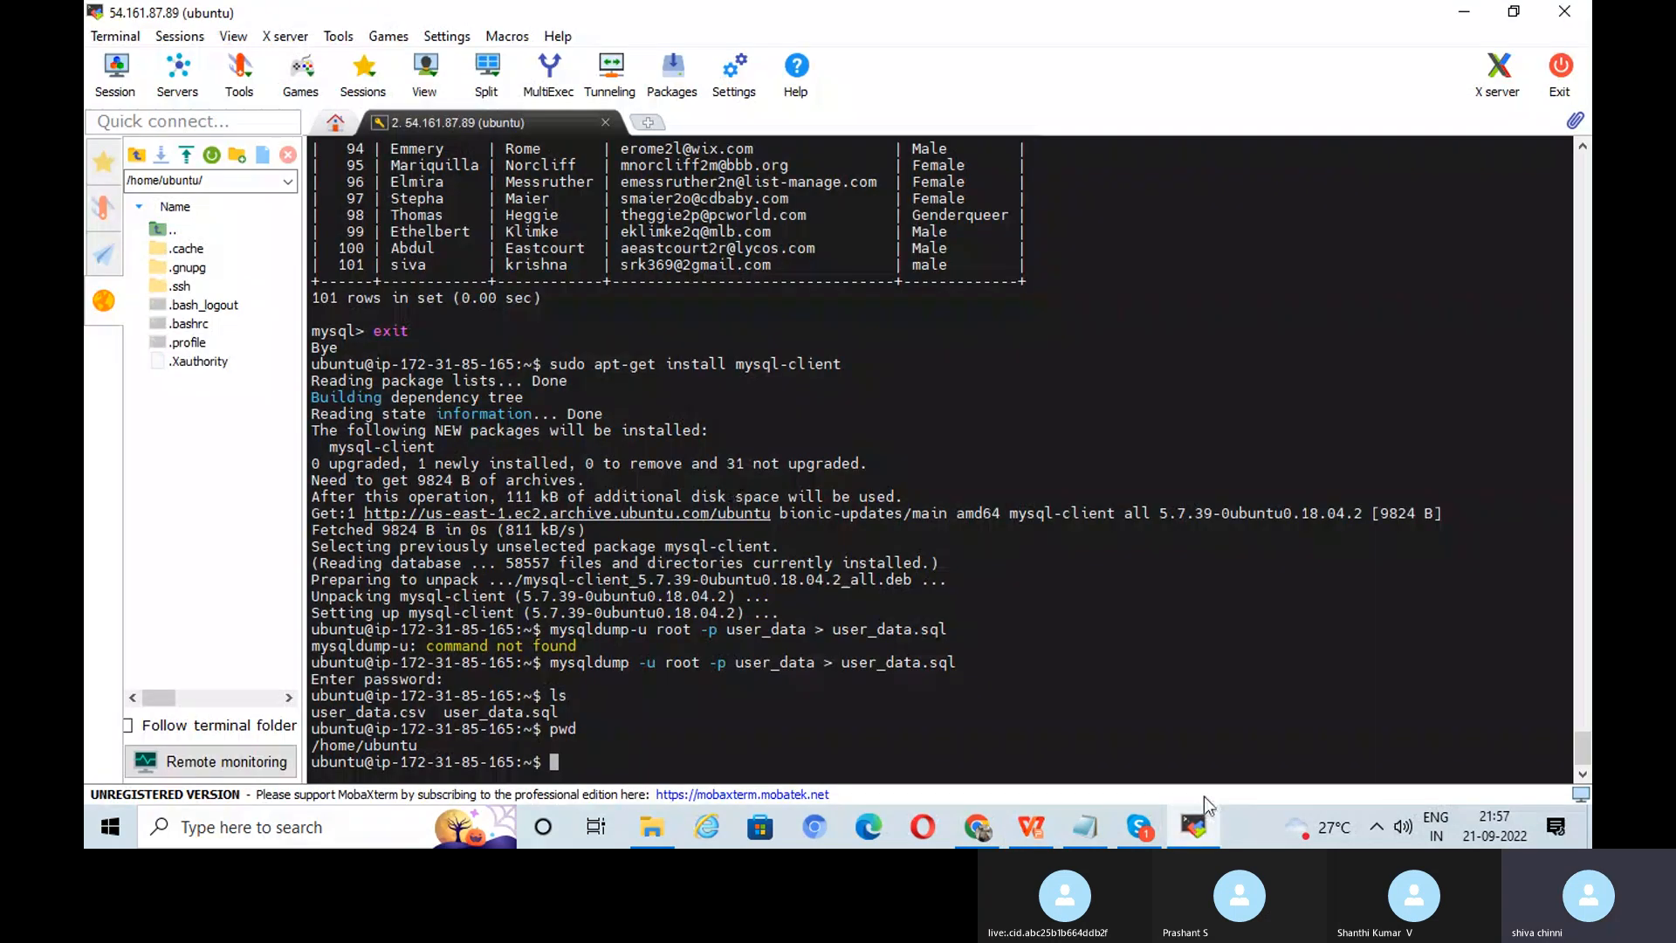
click(1194, 829)
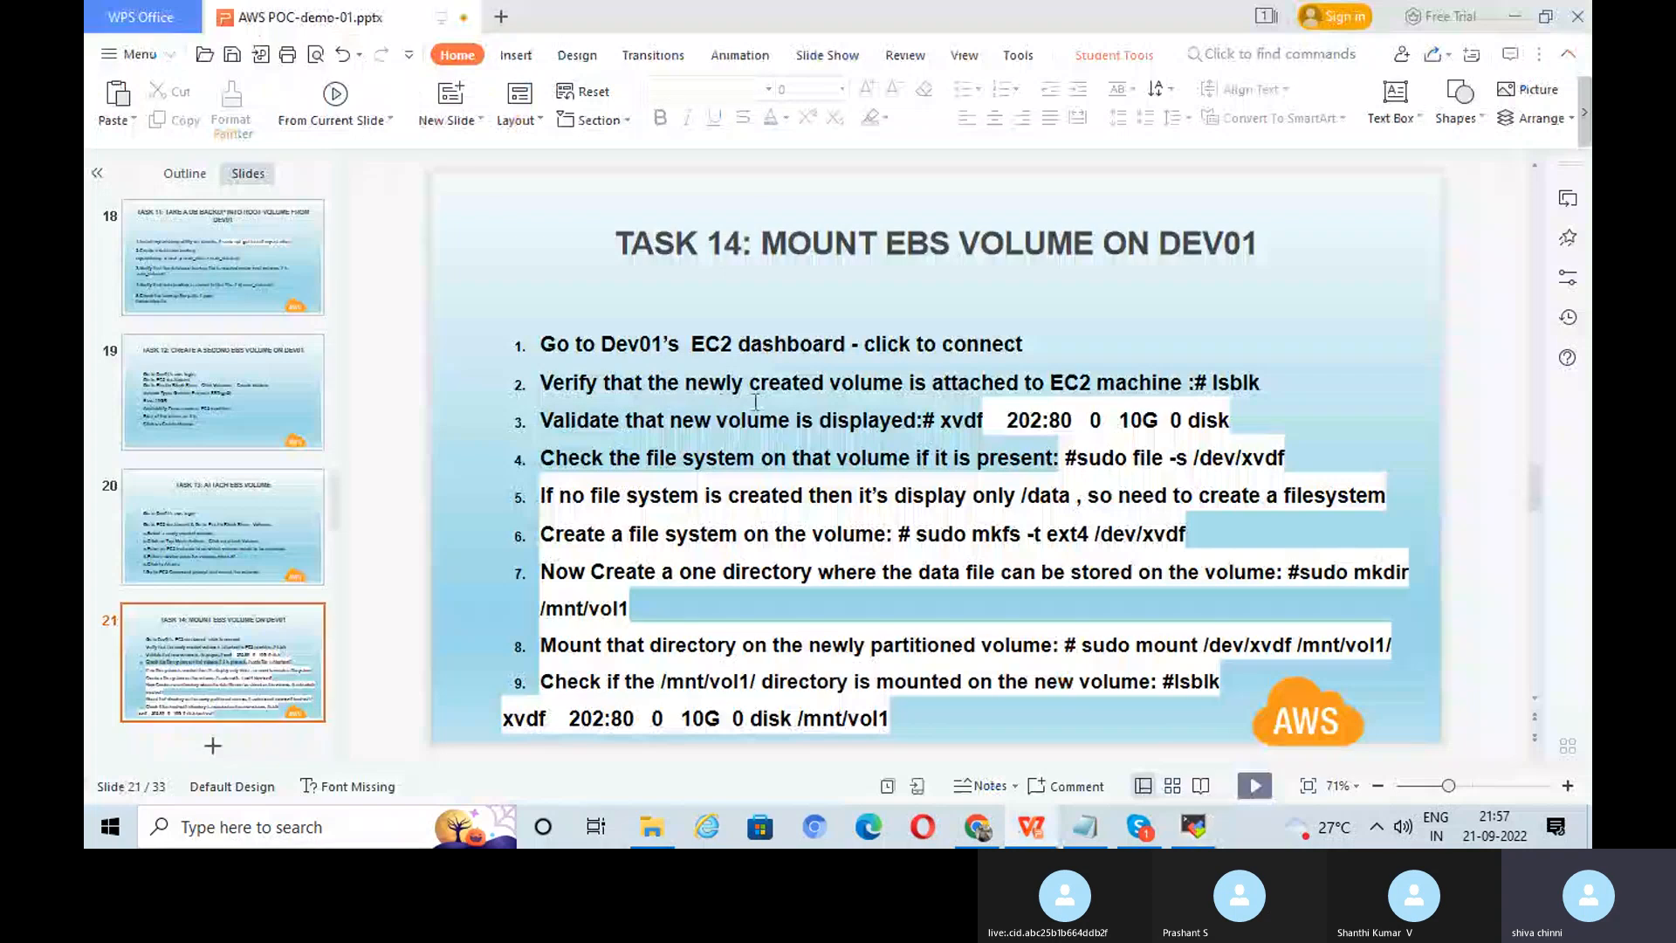
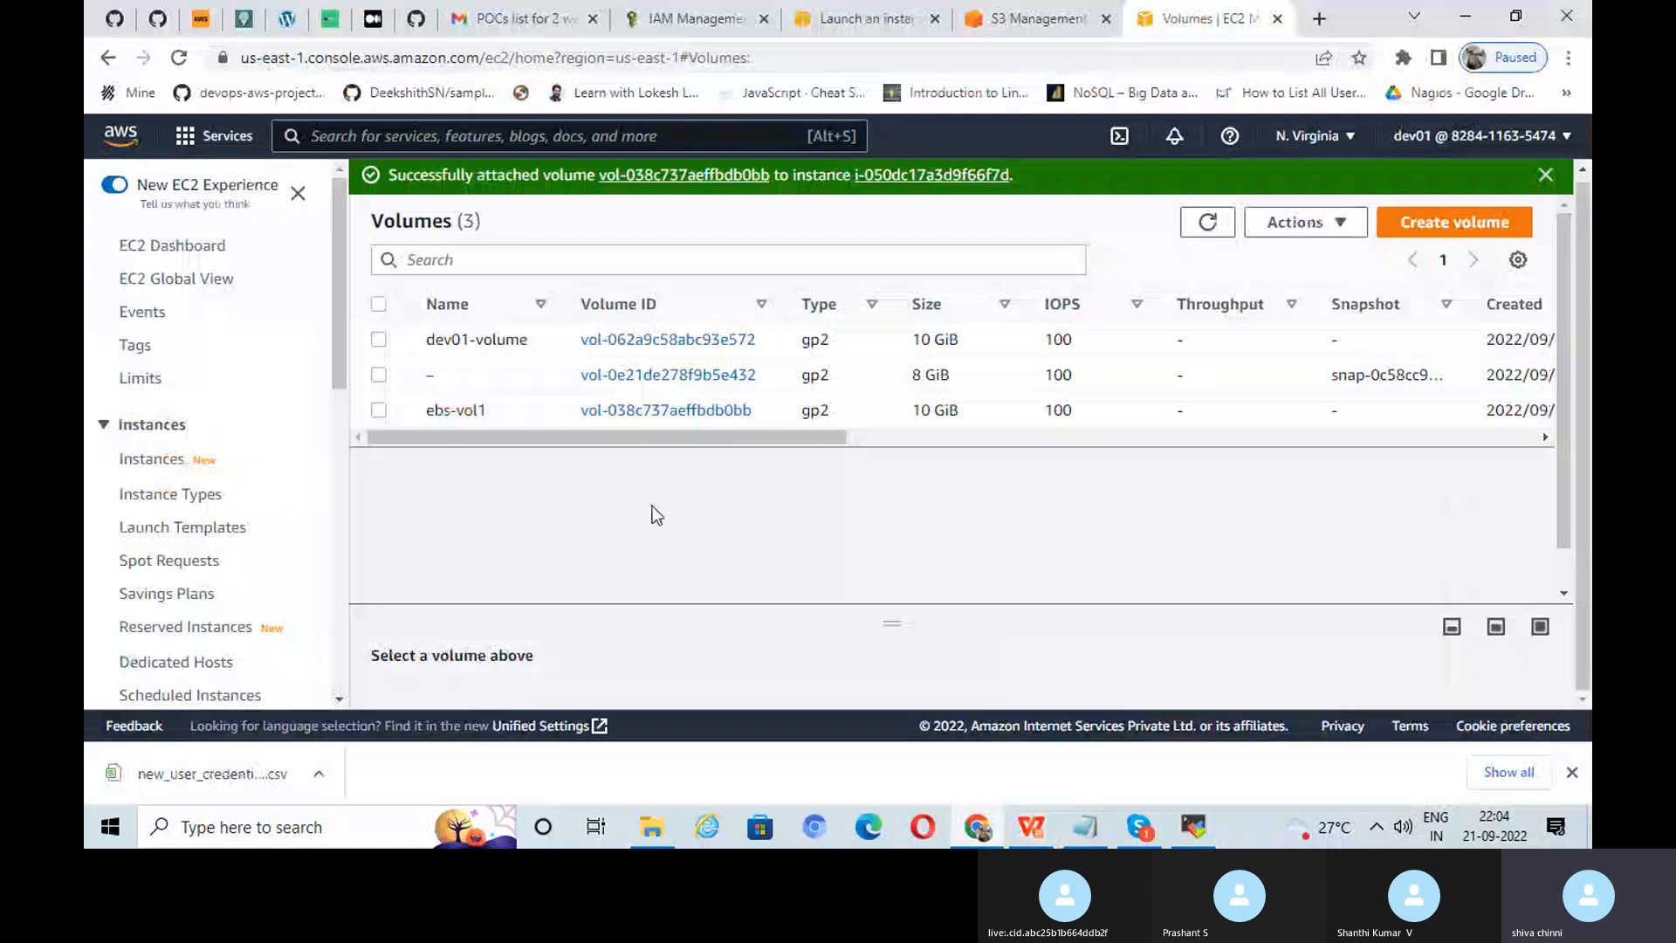
Step: Select ebs-vol1, check its Actions menu, and reload the Volumes list twice
click(378, 410)
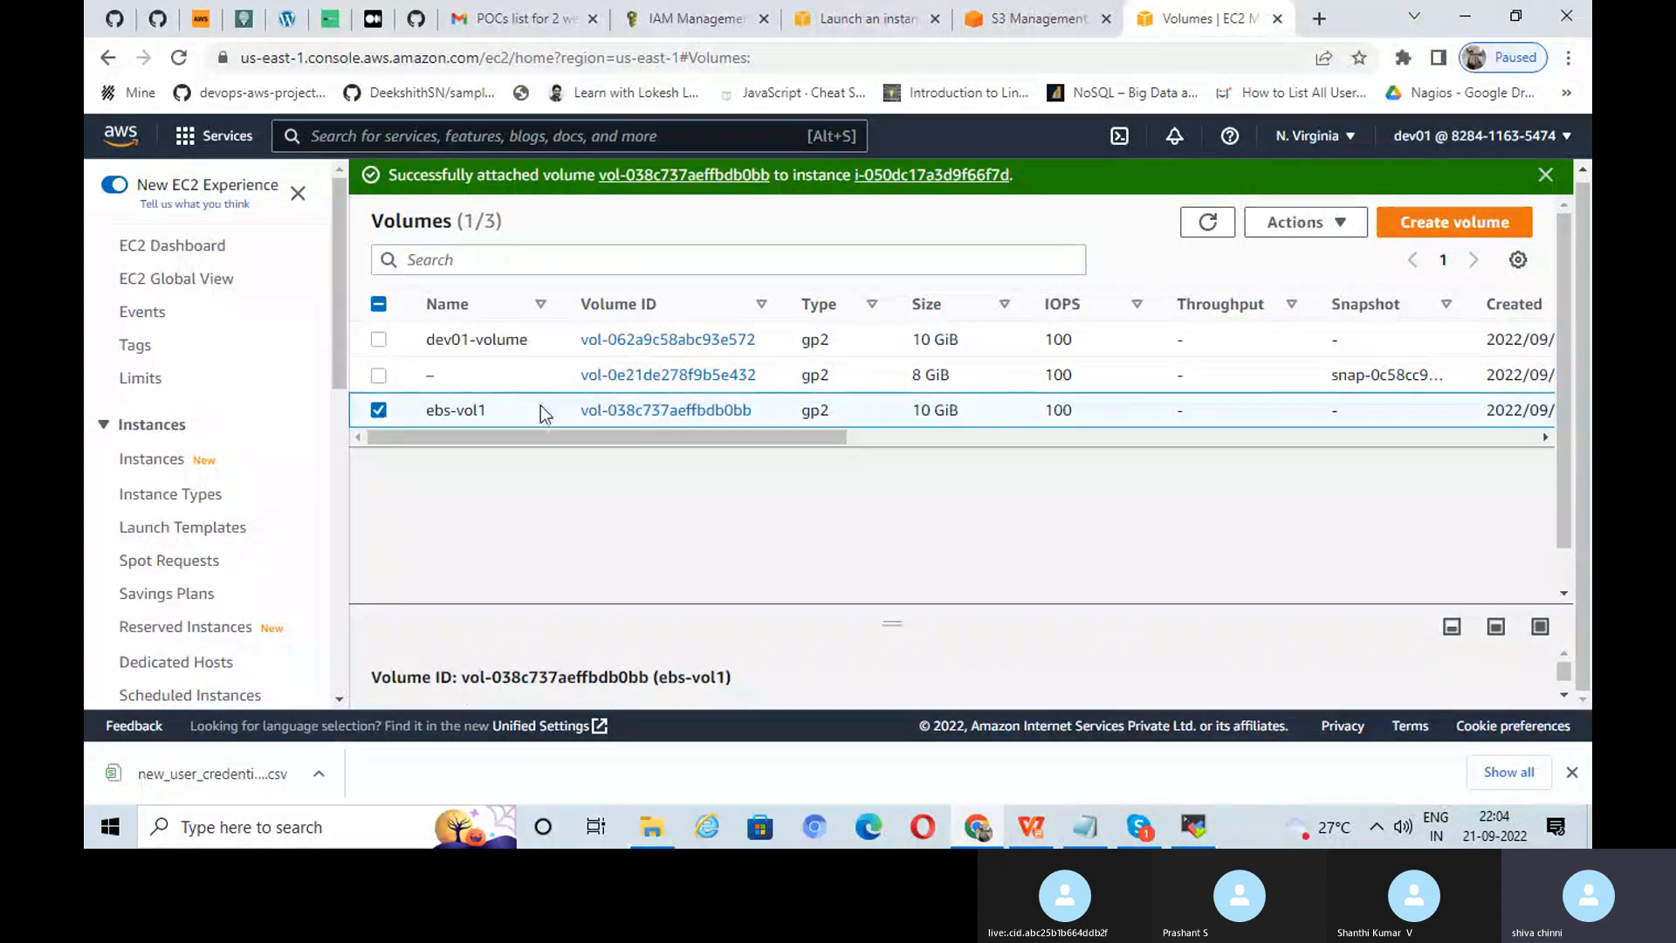
click(1283, 222)
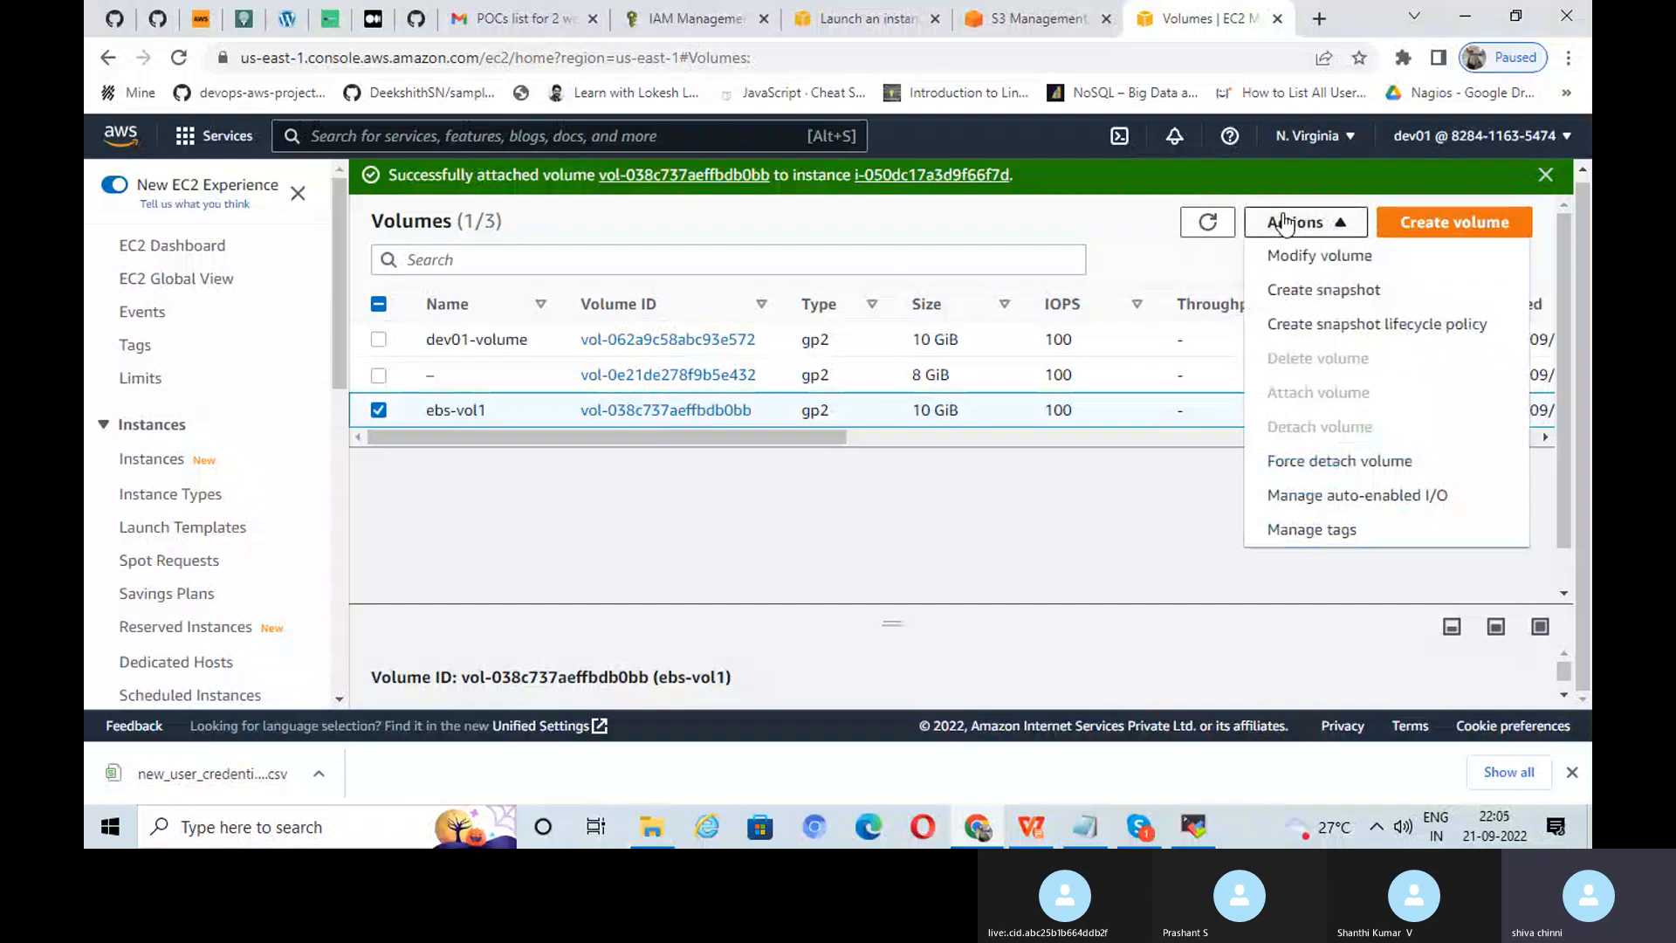
click(1202, 232)
click(1203, 228)
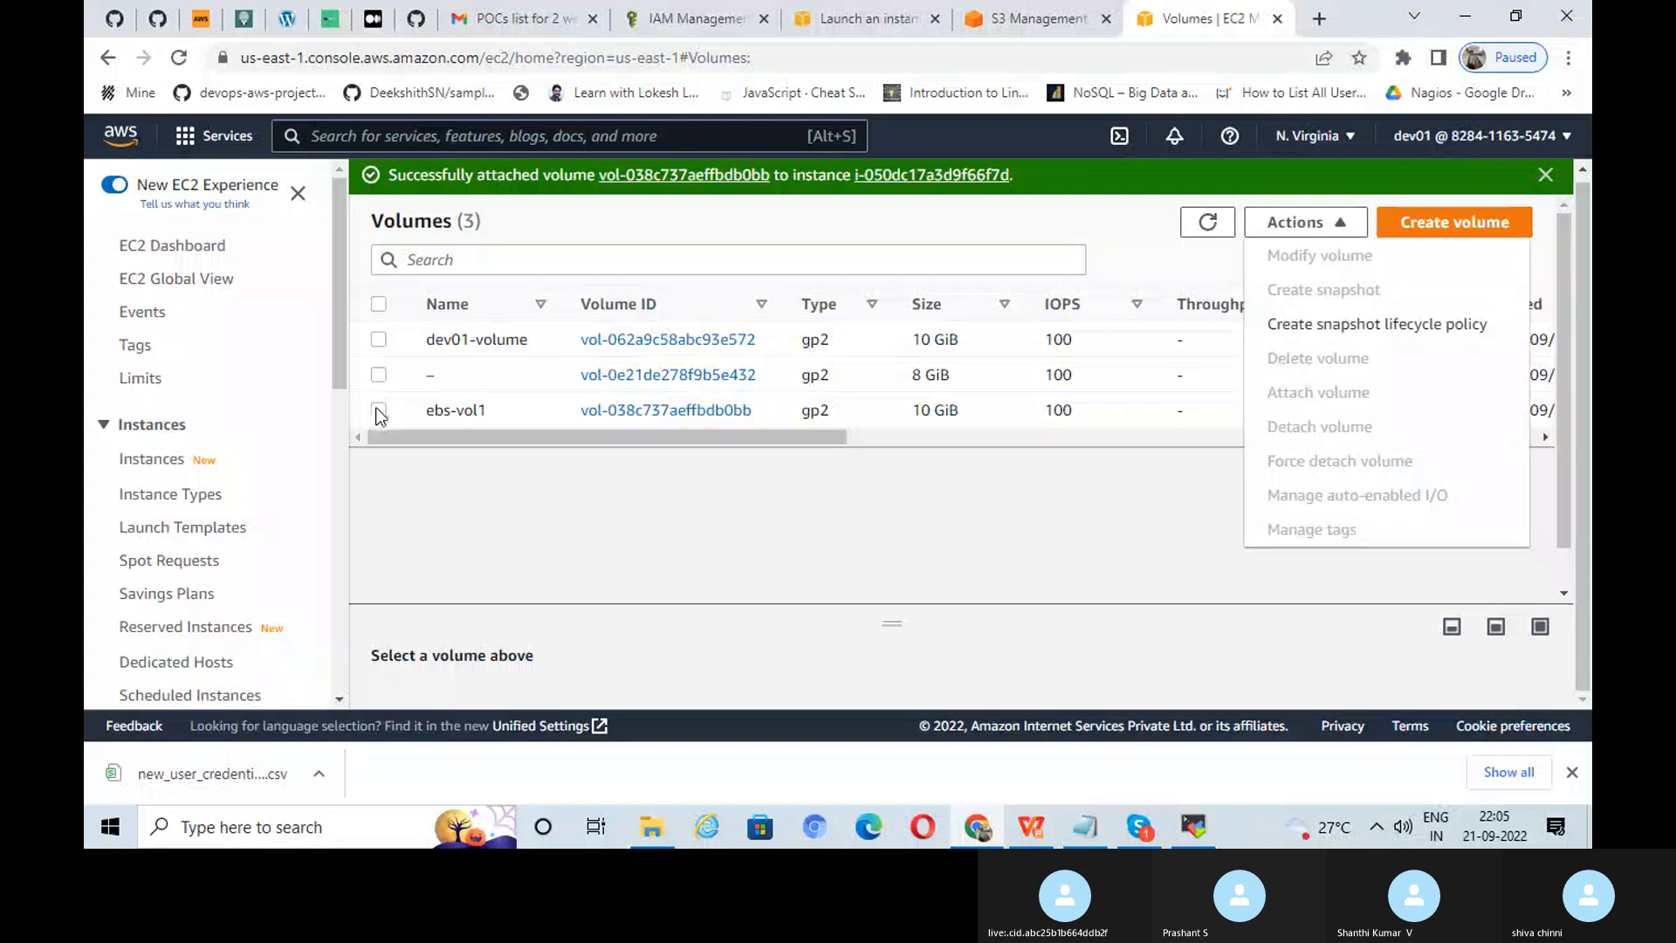
click(378, 410)
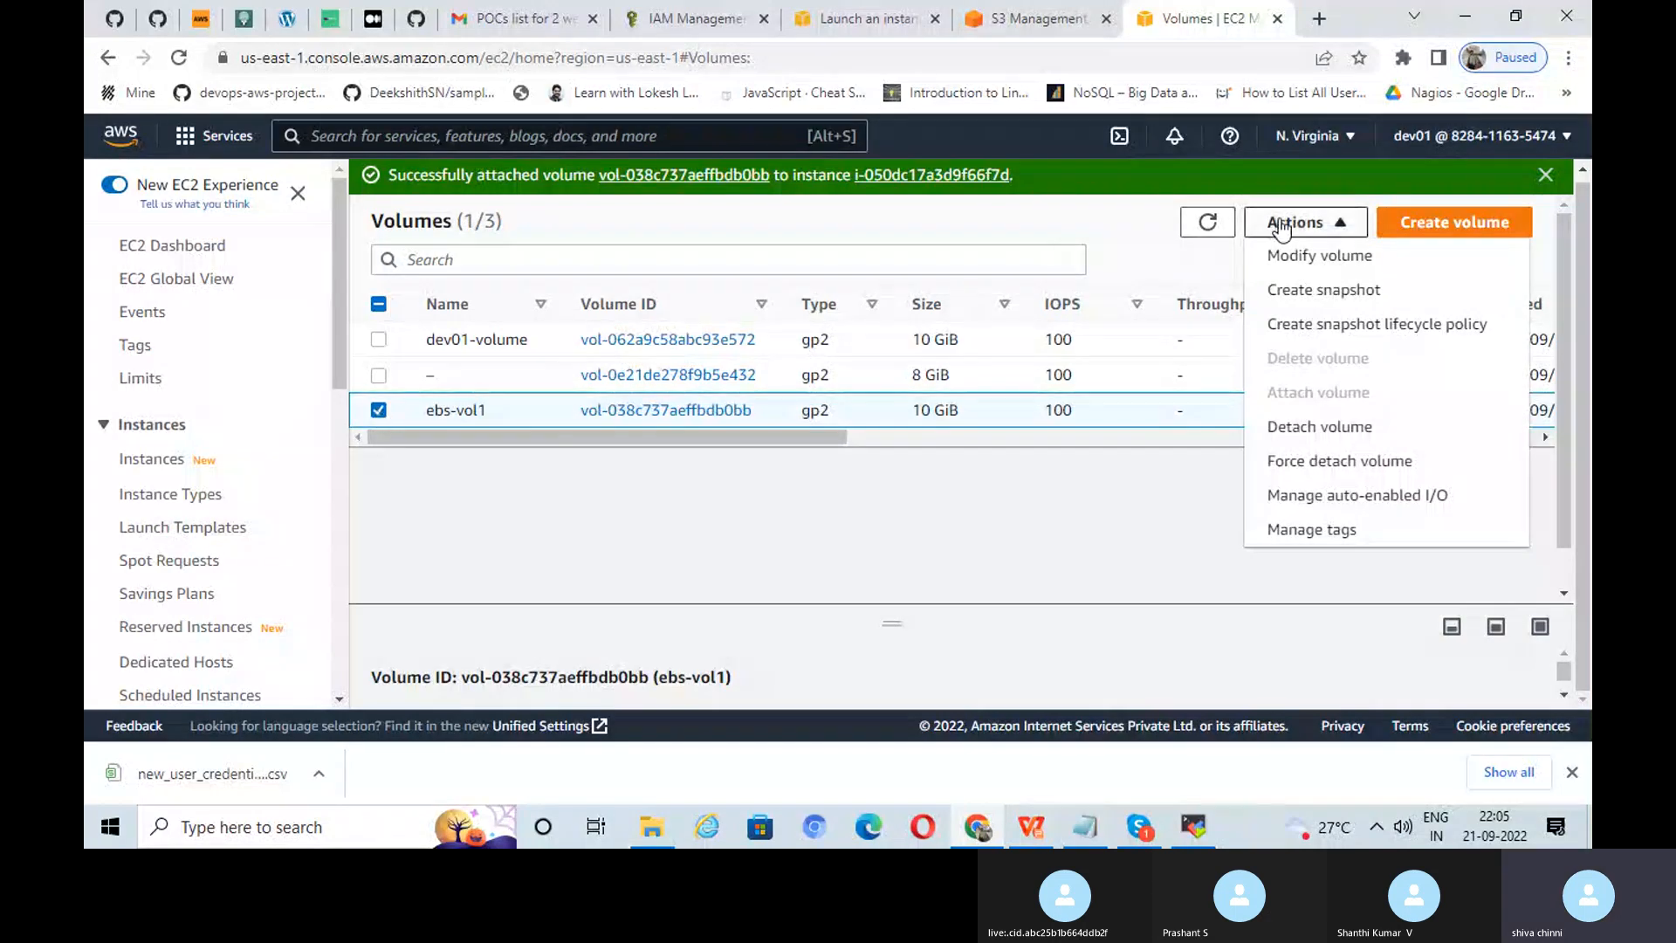
Step: Detach ebs-vol1 from its instance and confirm the detach
click(1332, 426)
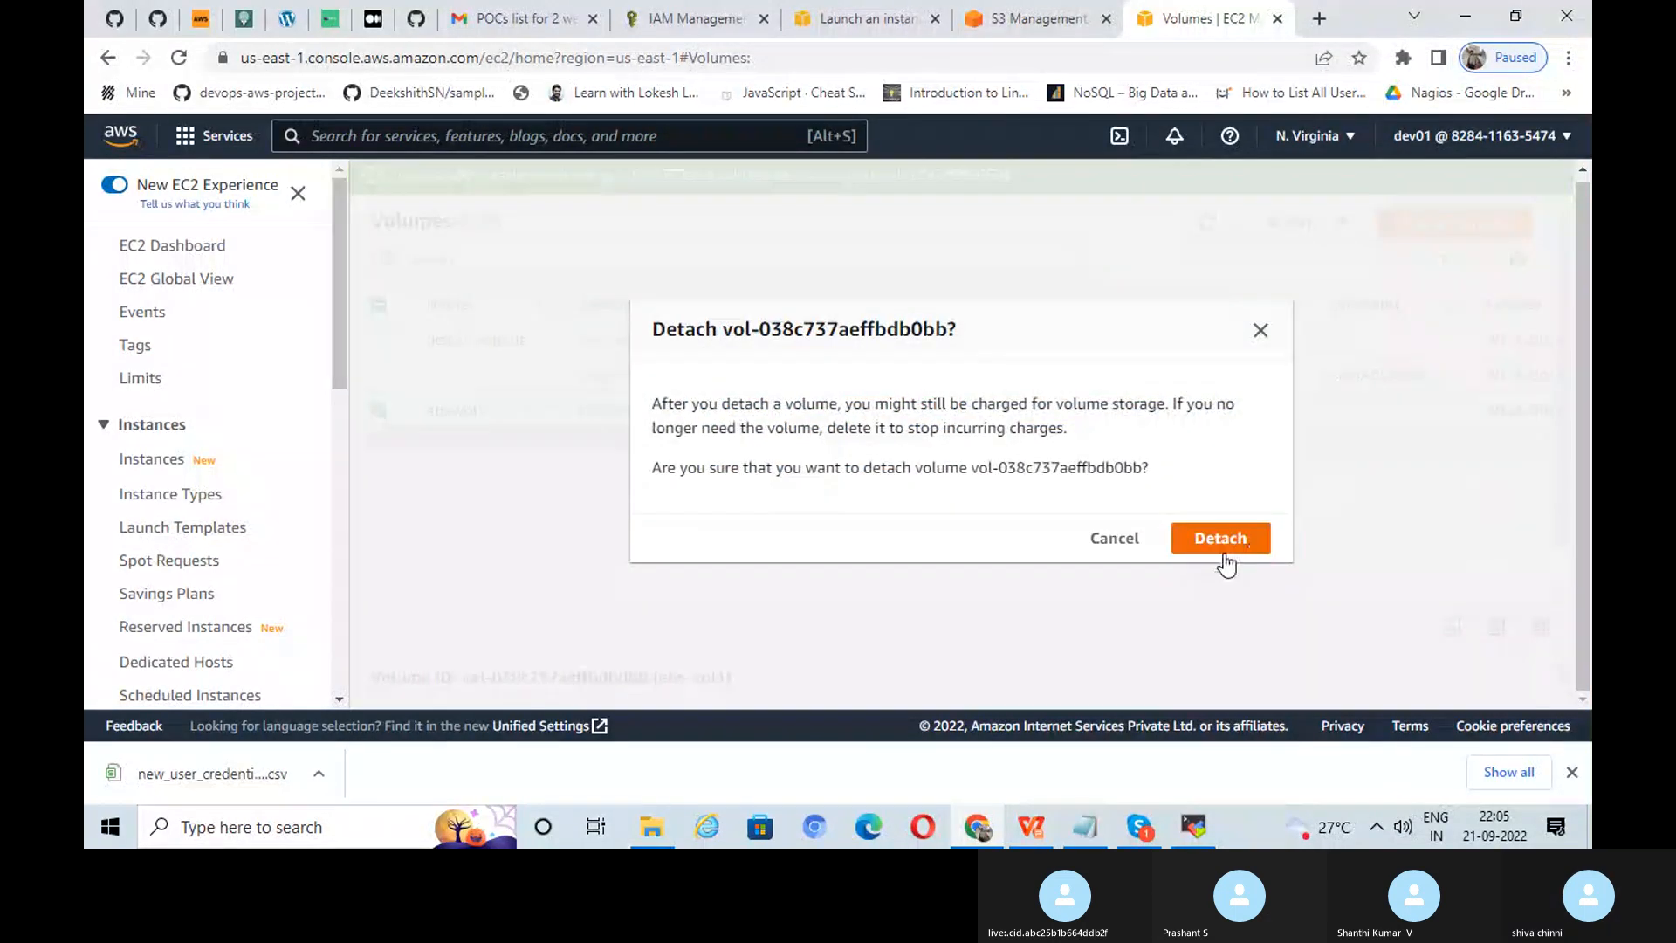
click(1225, 541)
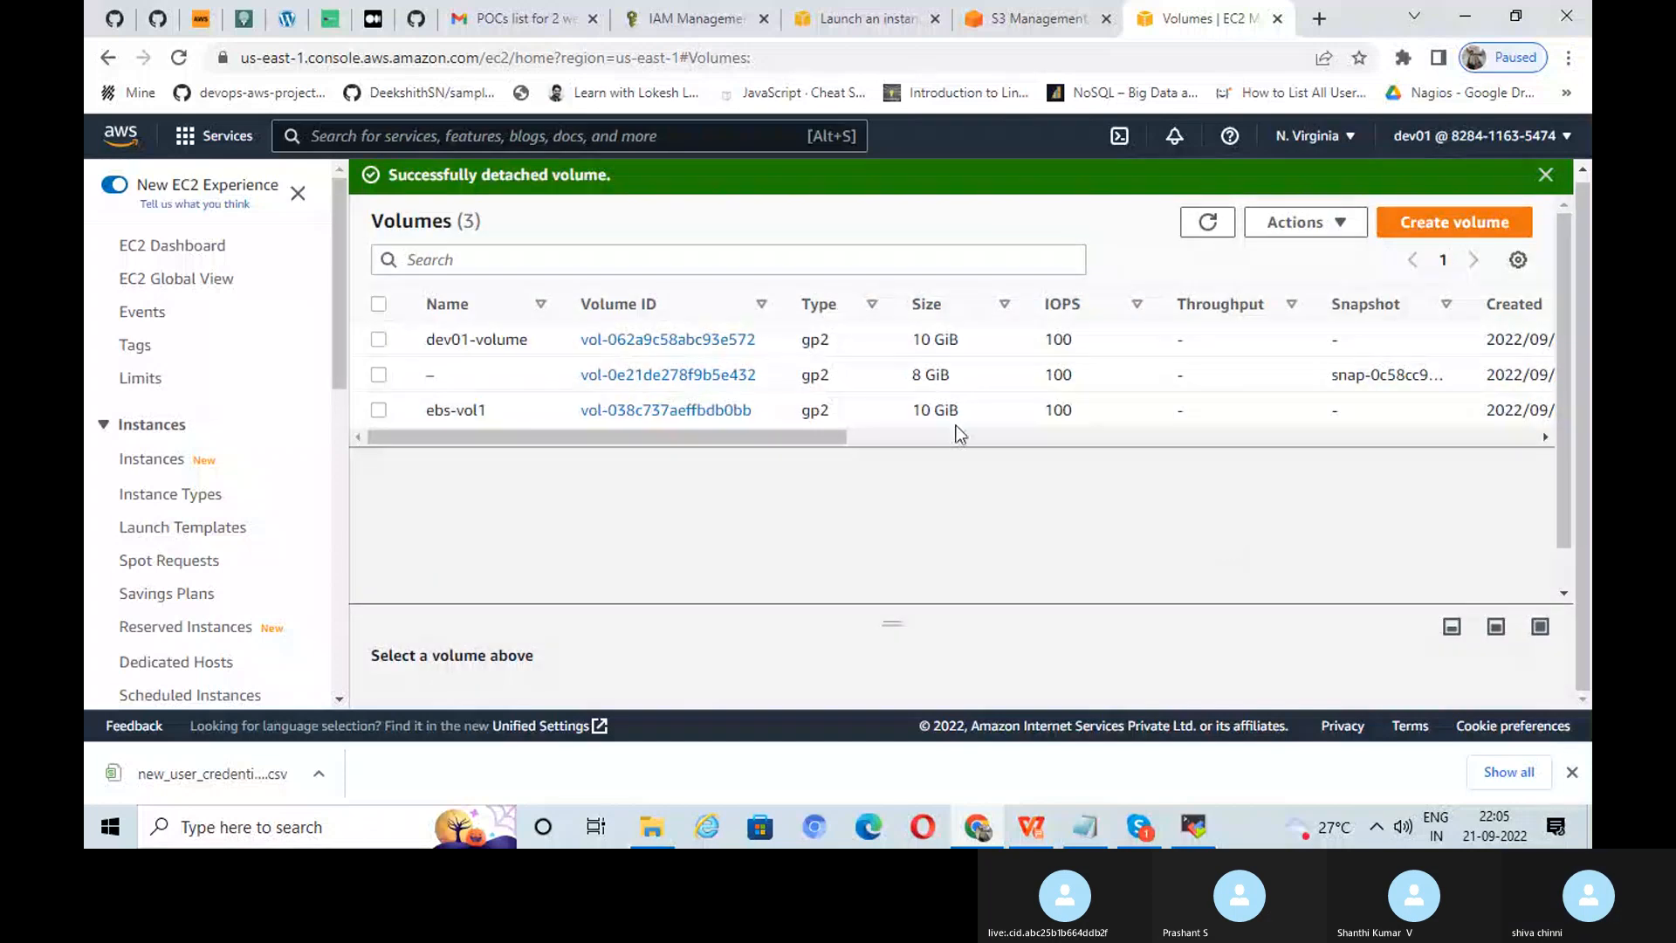
drag(785, 437, 1053, 435)
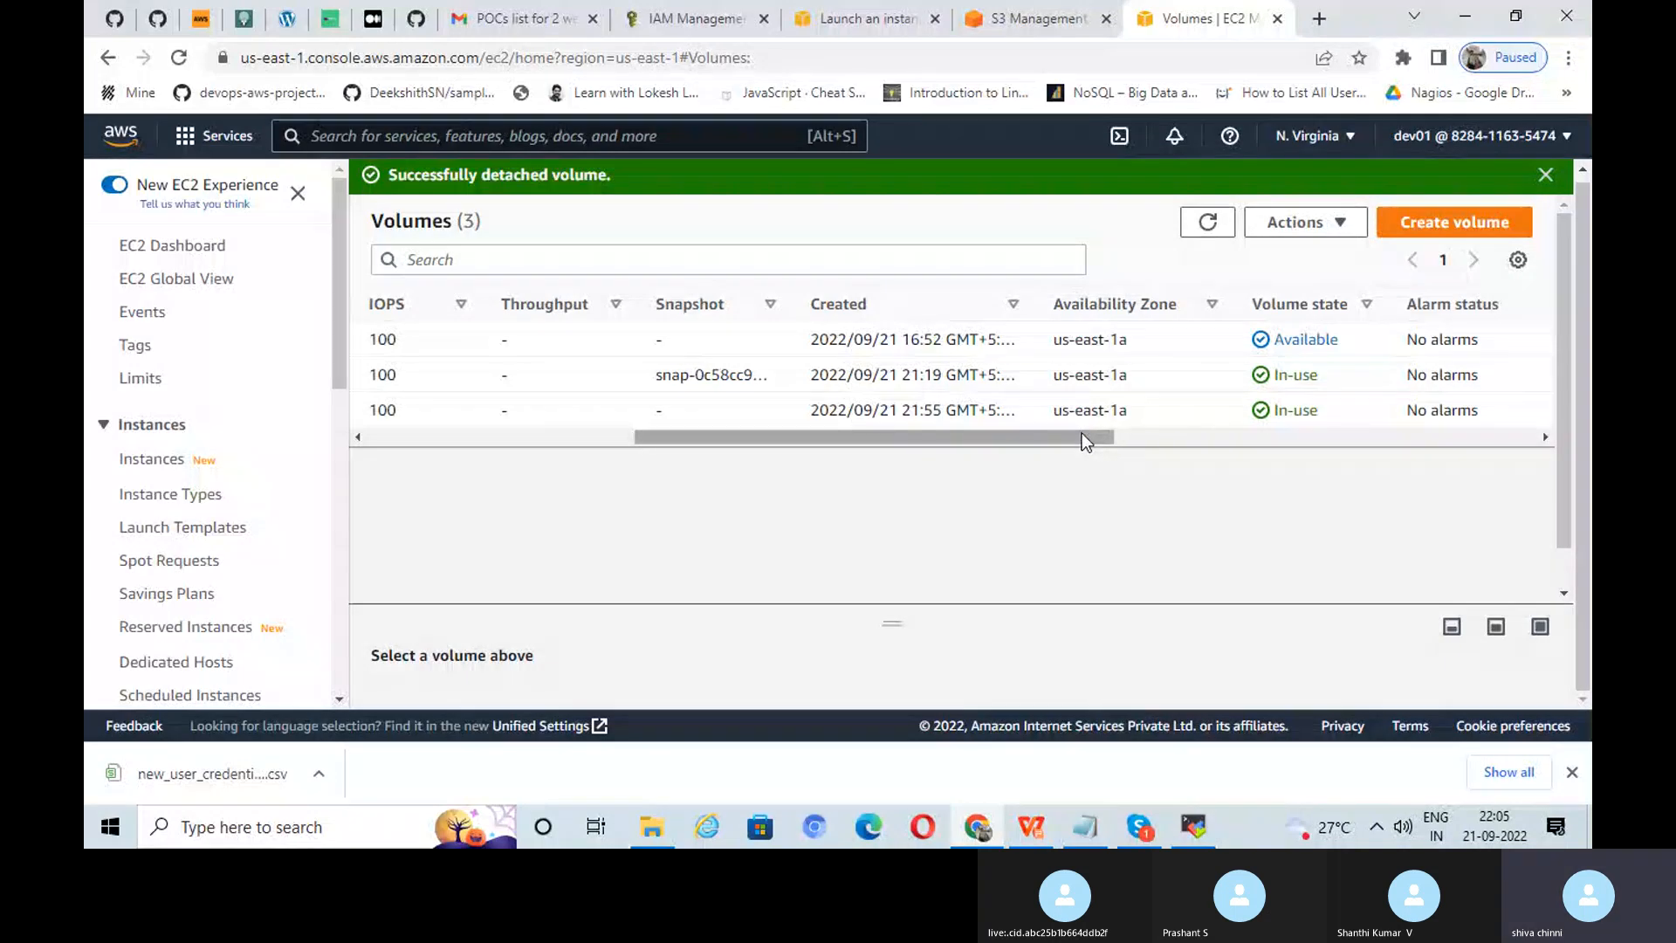
drag(1083, 433, 820, 441)
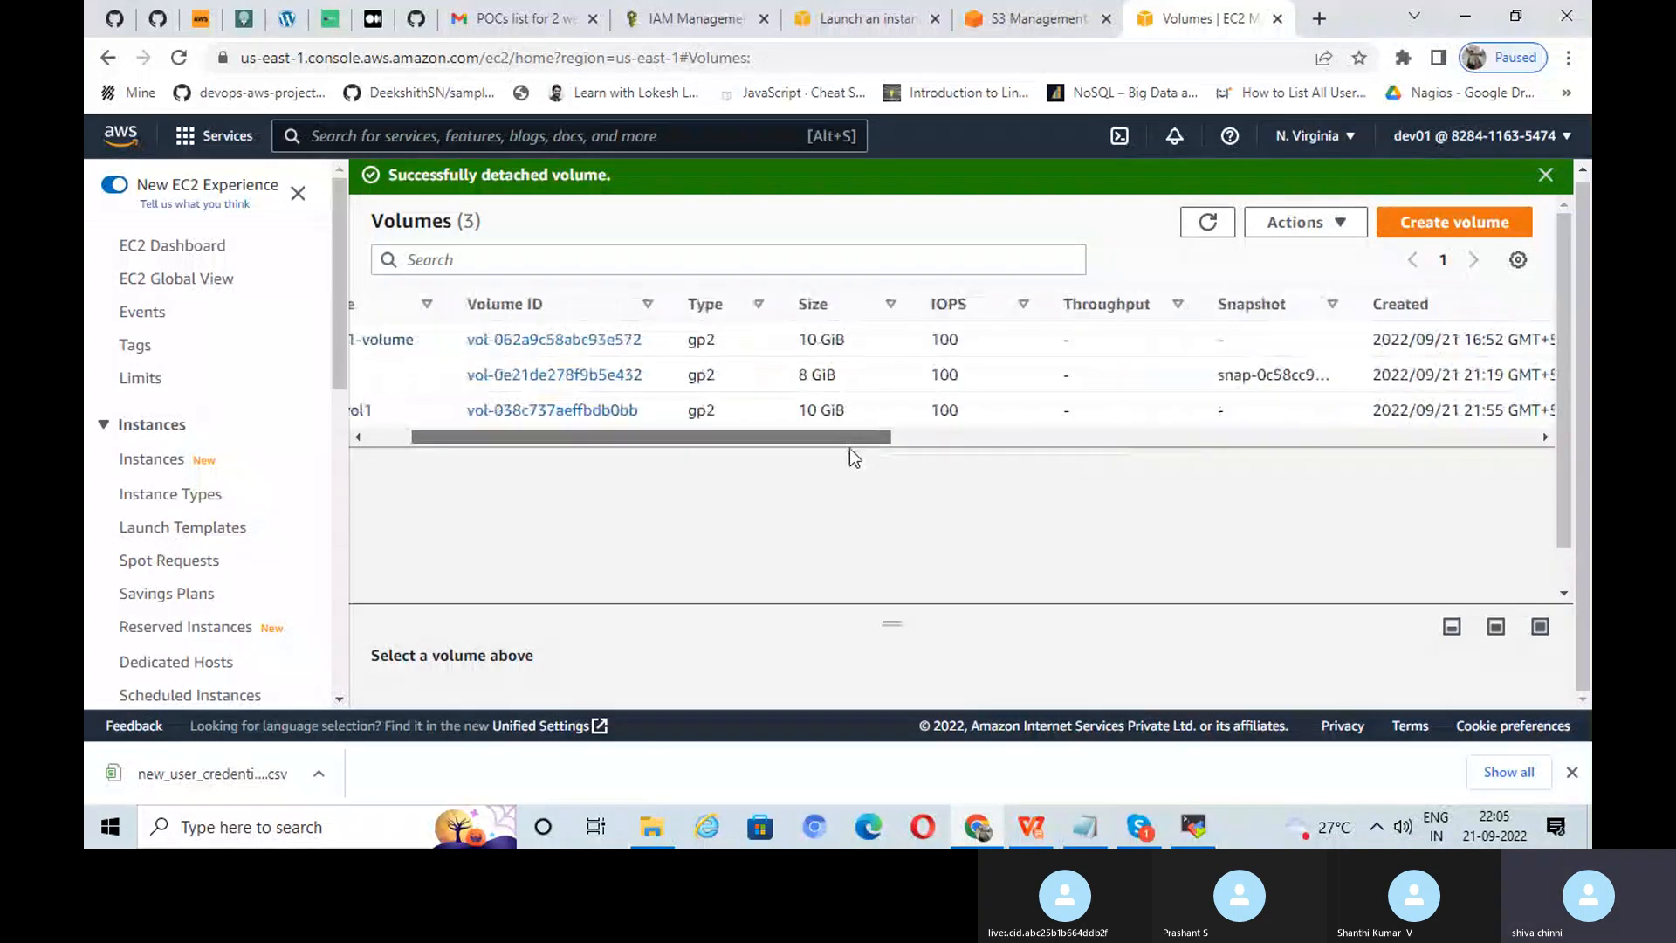
Step: Refresh the volumes list repeatedly to check each volume's state
click(1212, 223)
click(1210, 223)
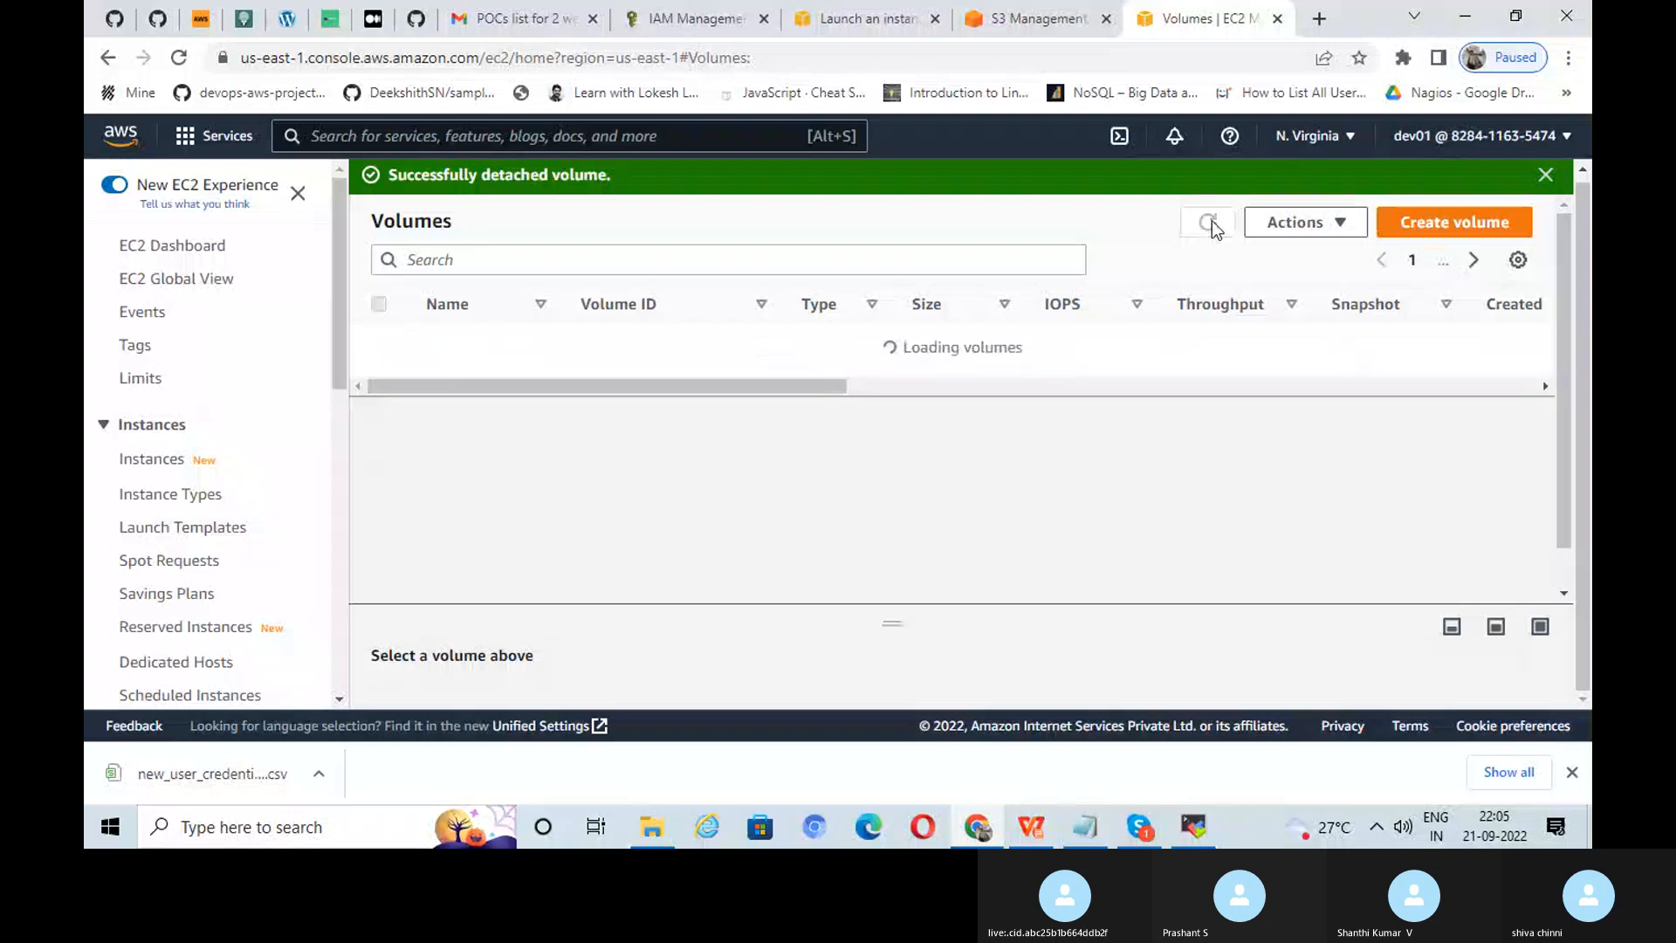
drag(837, 434, 1149, 437)
click(1213, 226)
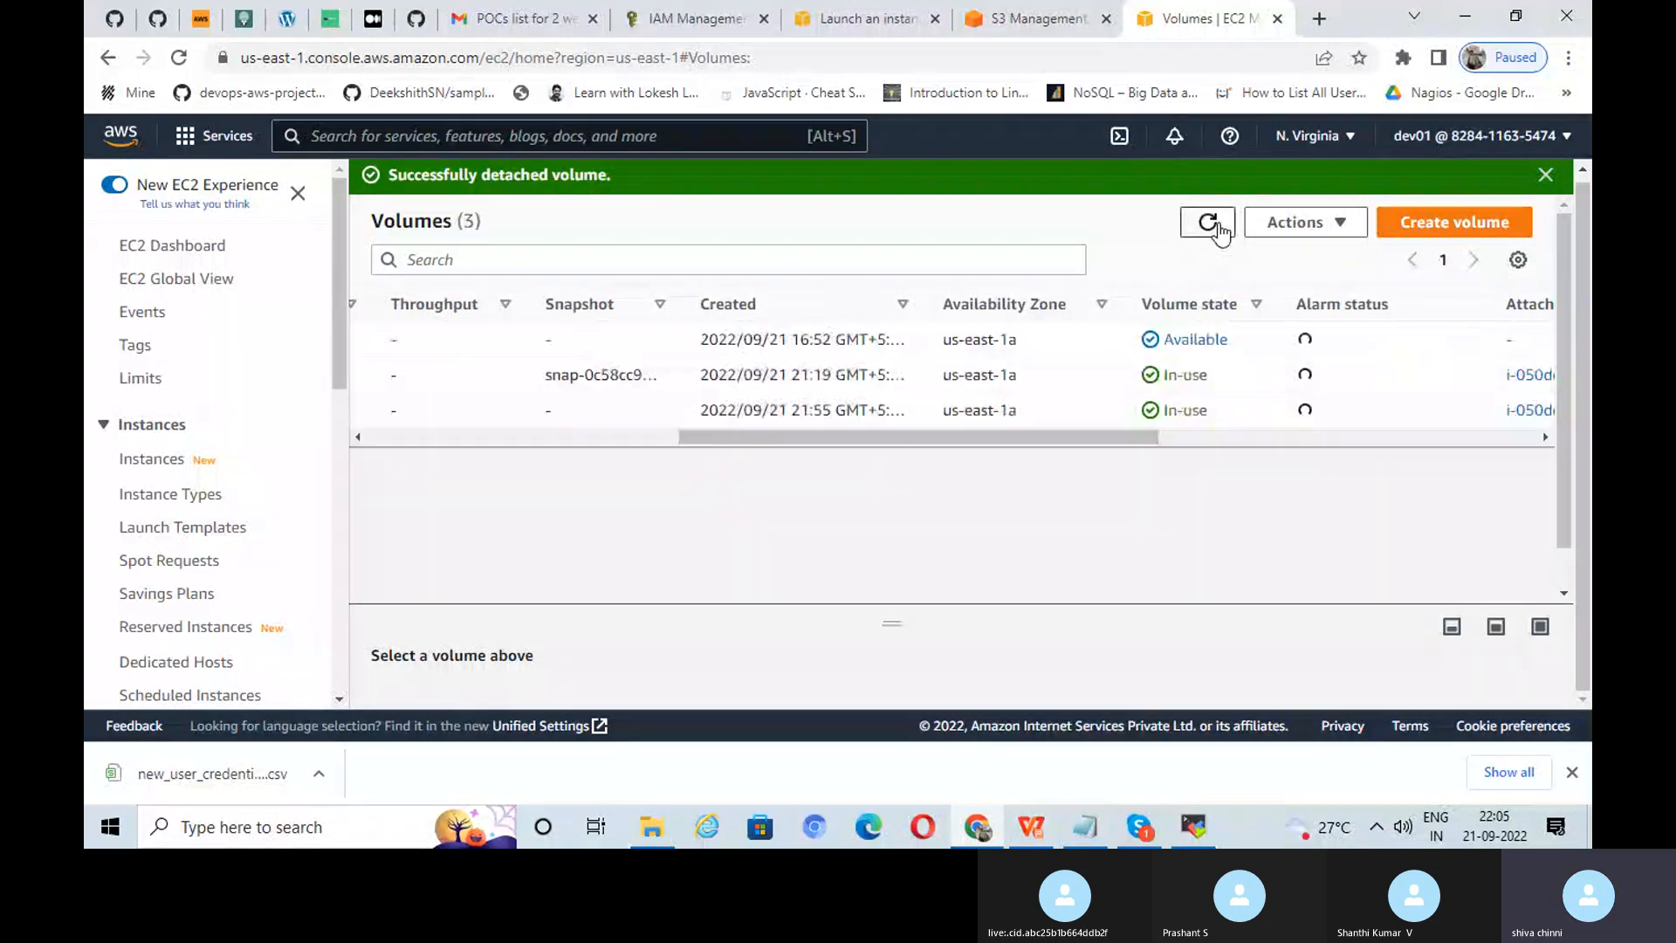
click(1215, 227)
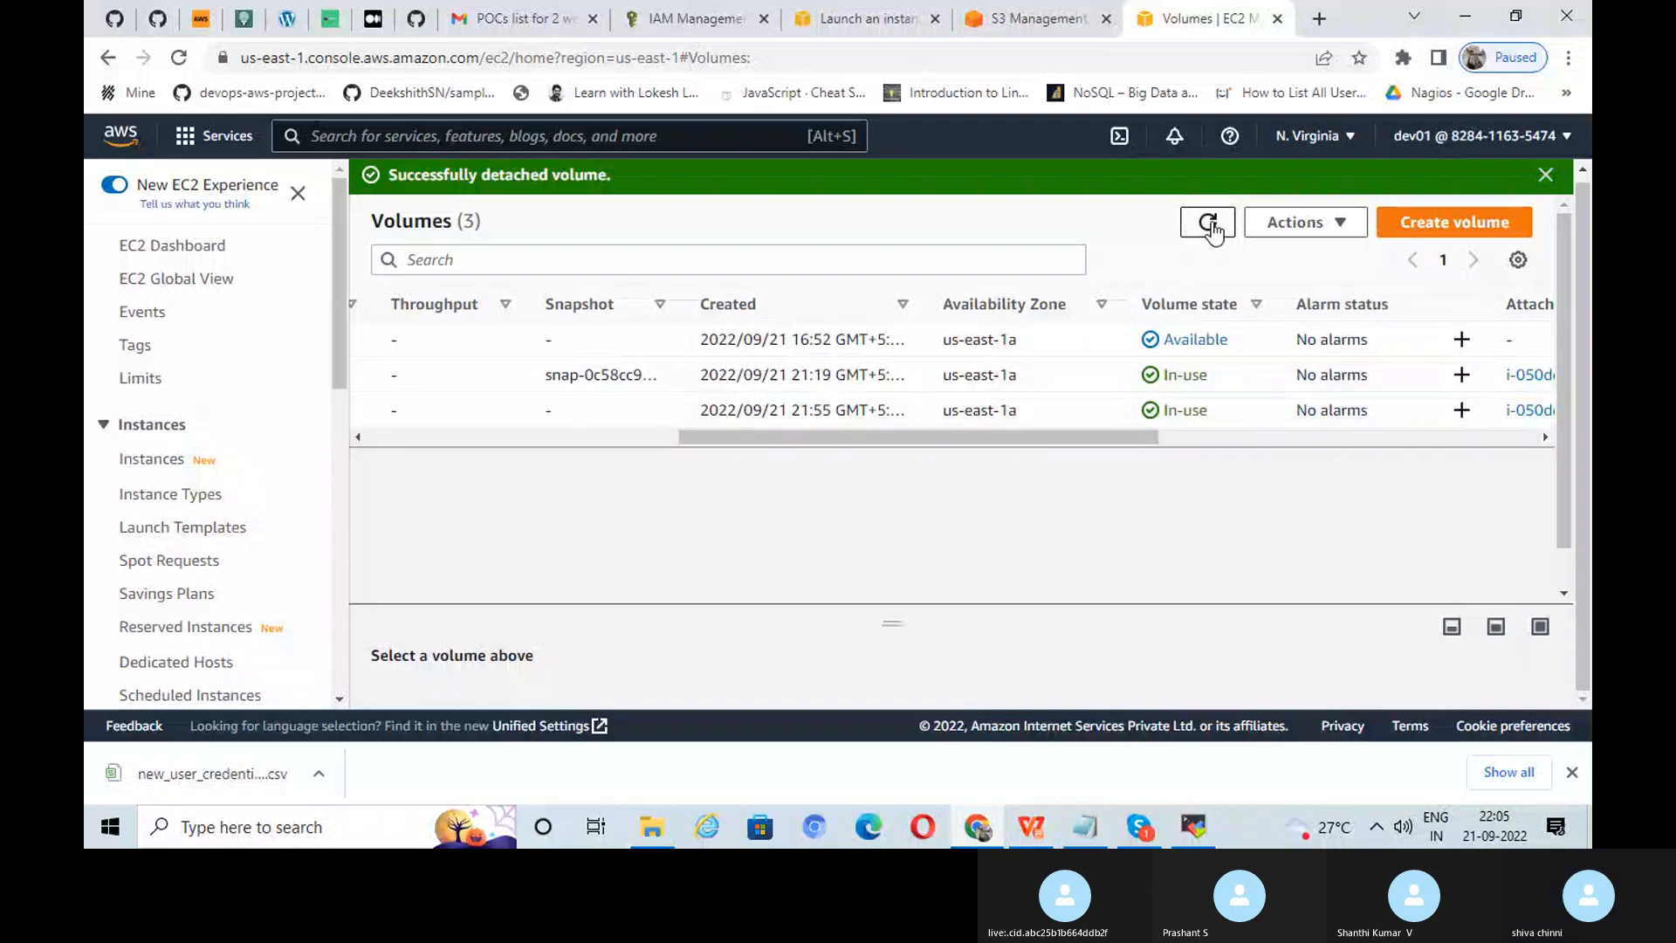
click(1212, 226)
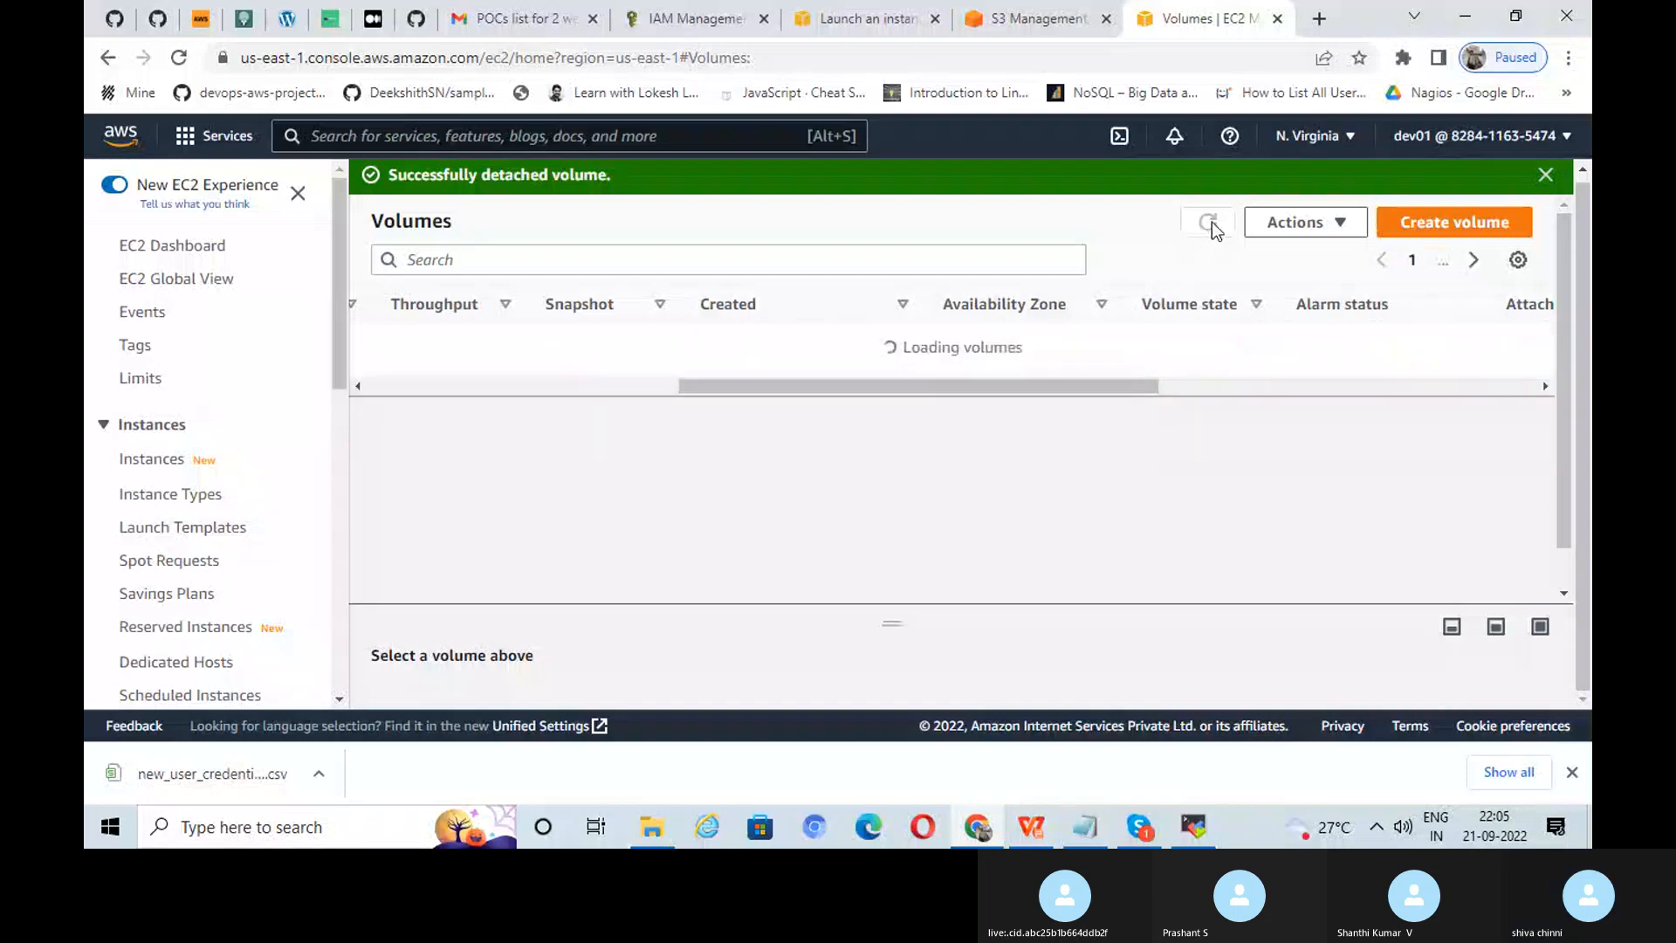
Step: Rerun 'sudo umount -d /dev/xvdf' in MobaXterm, then reload the AWS volumes list
click(1192, 816)
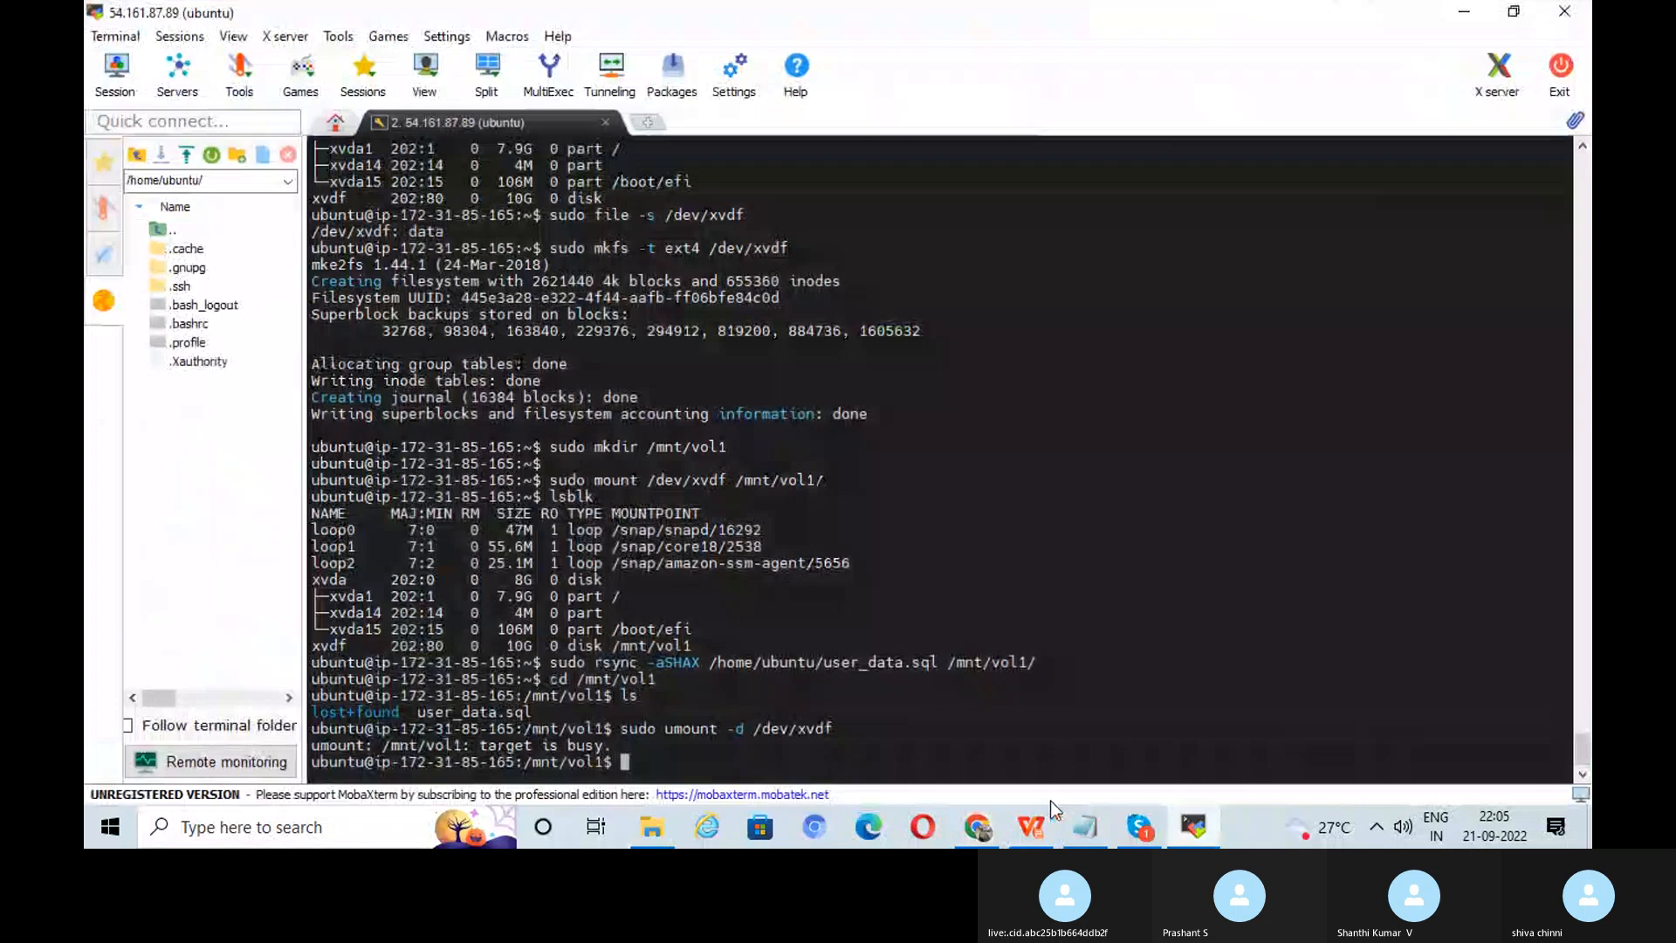
key(Up)
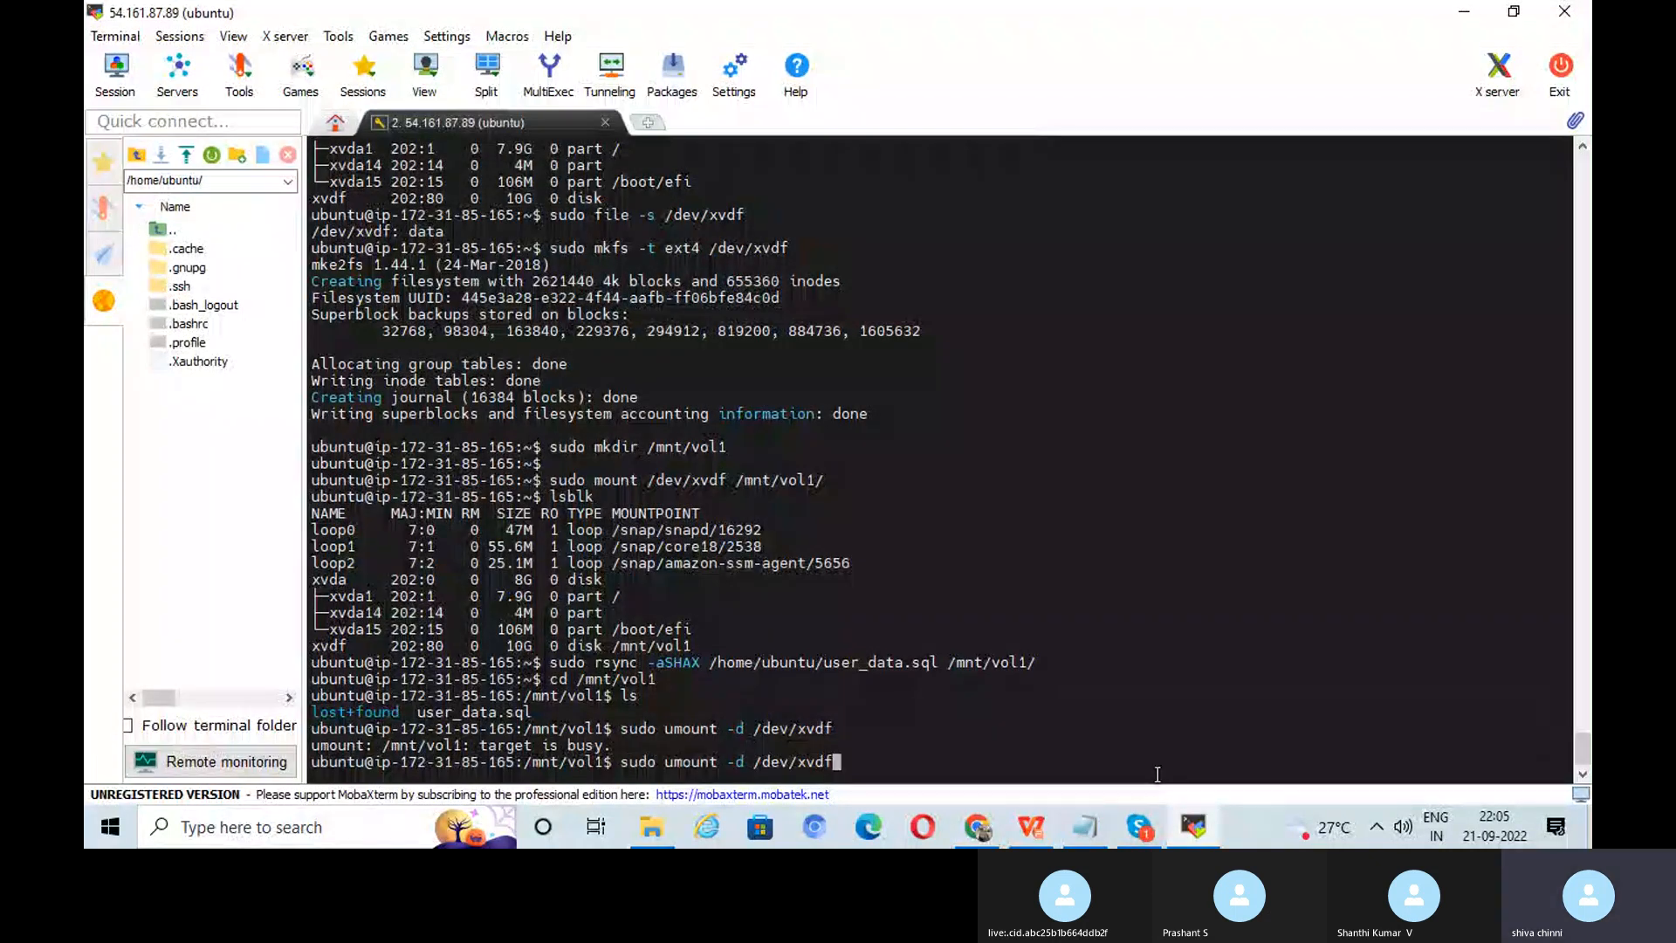
key(alt+Tab)
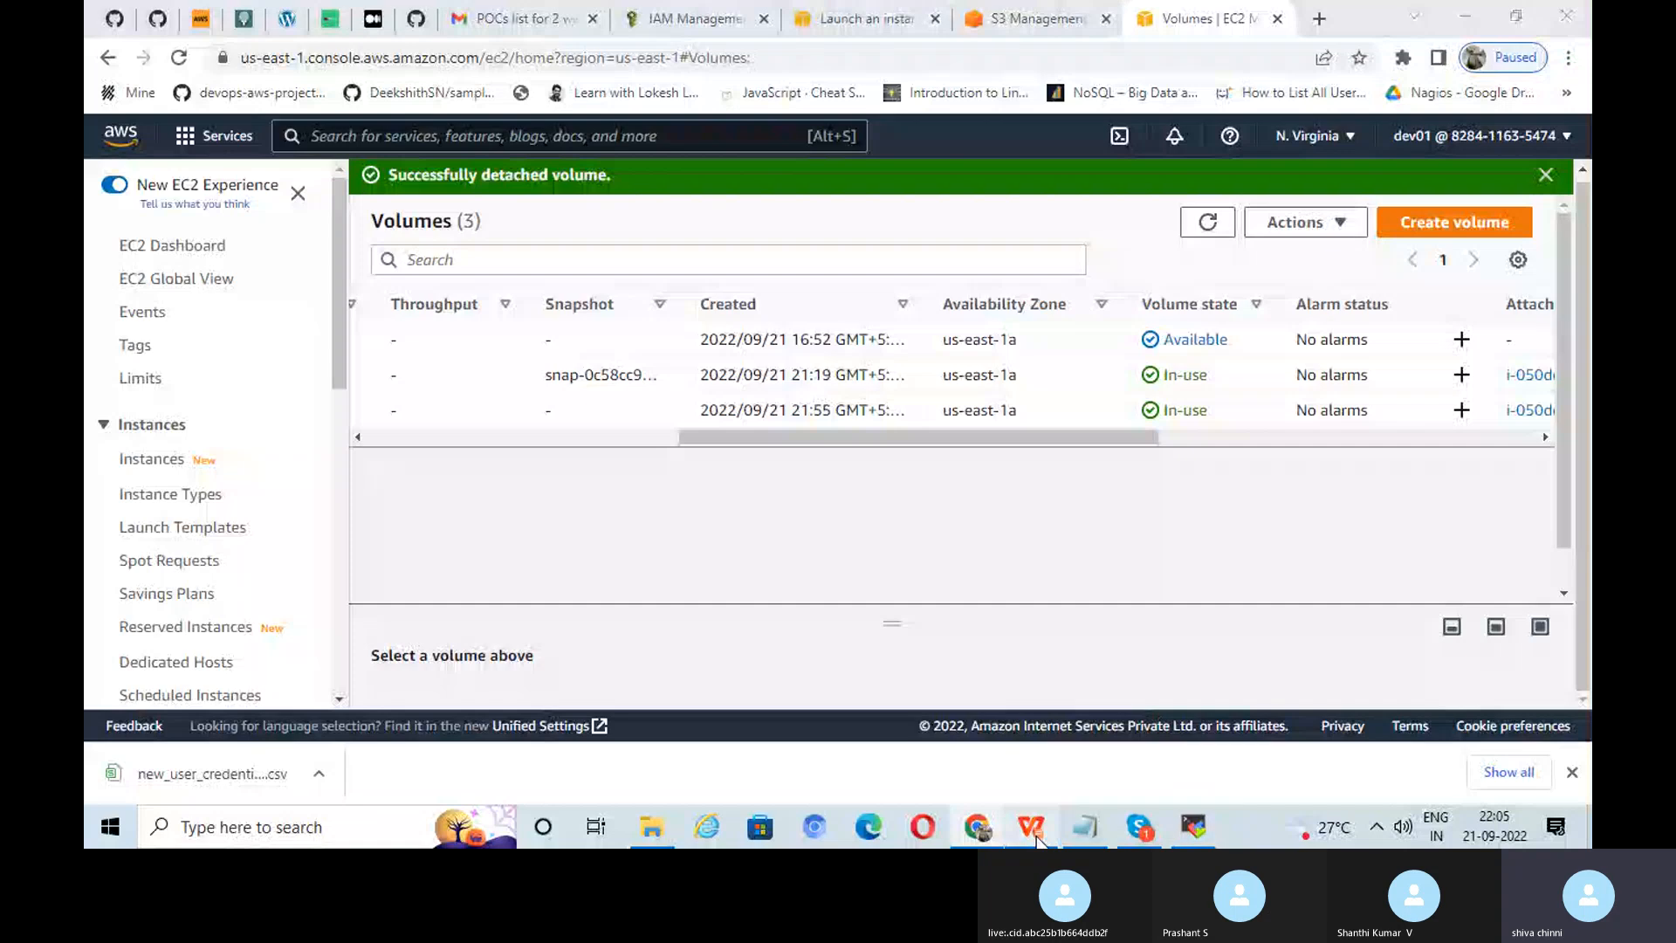
click(1036, 833)
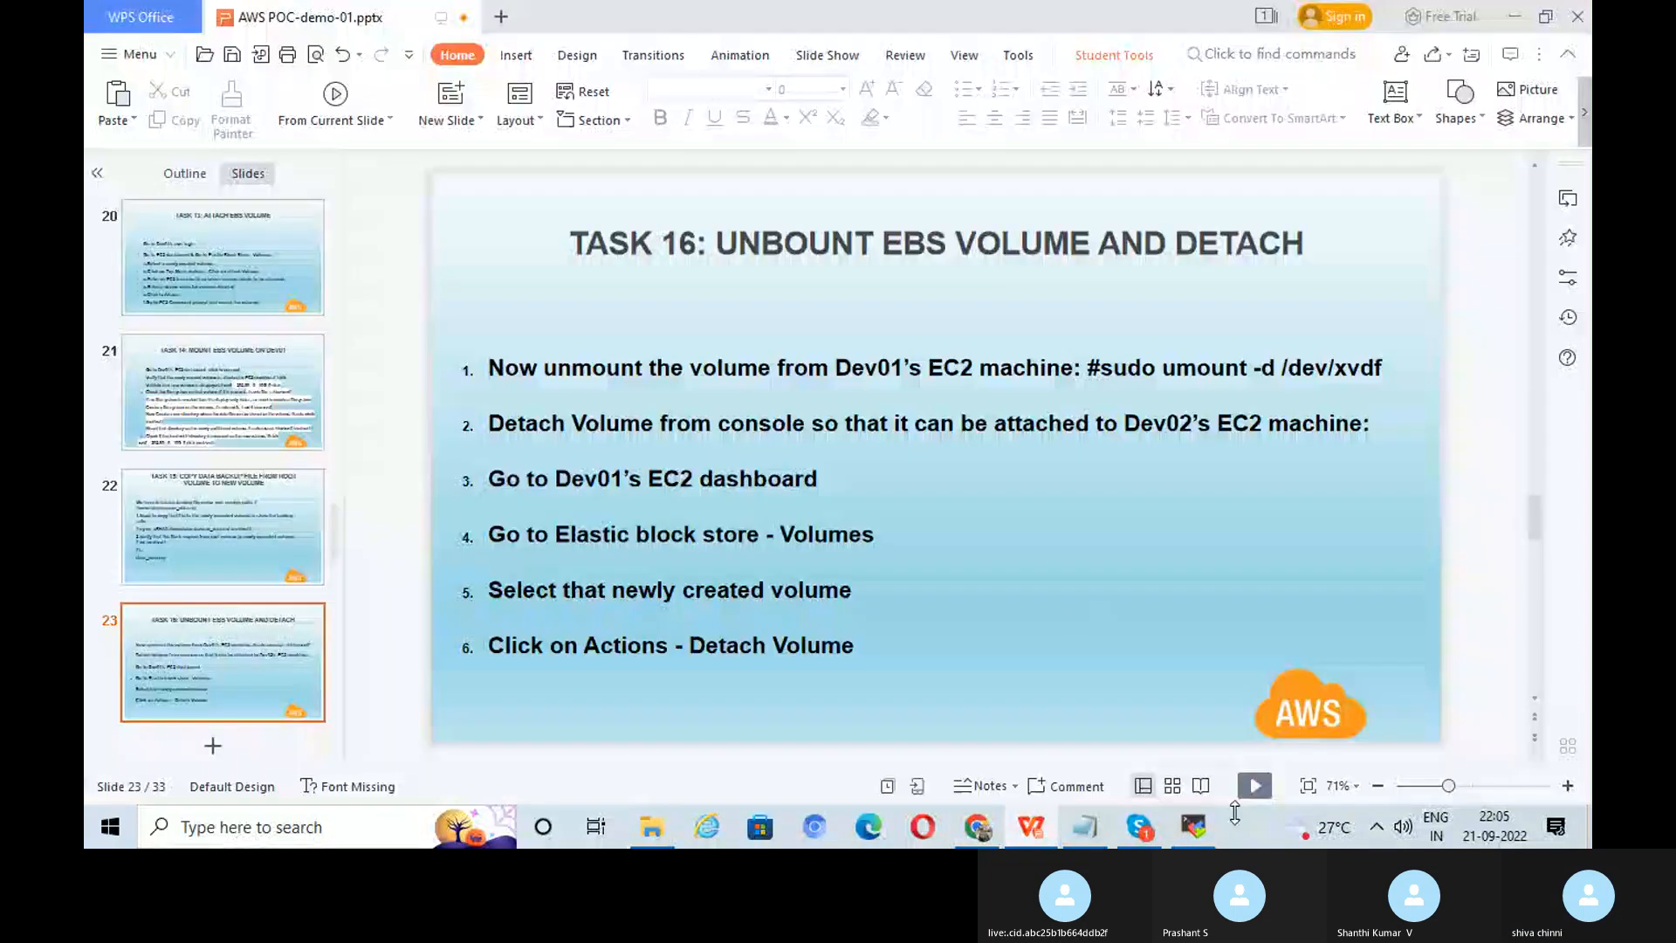
key(alt+Tab)
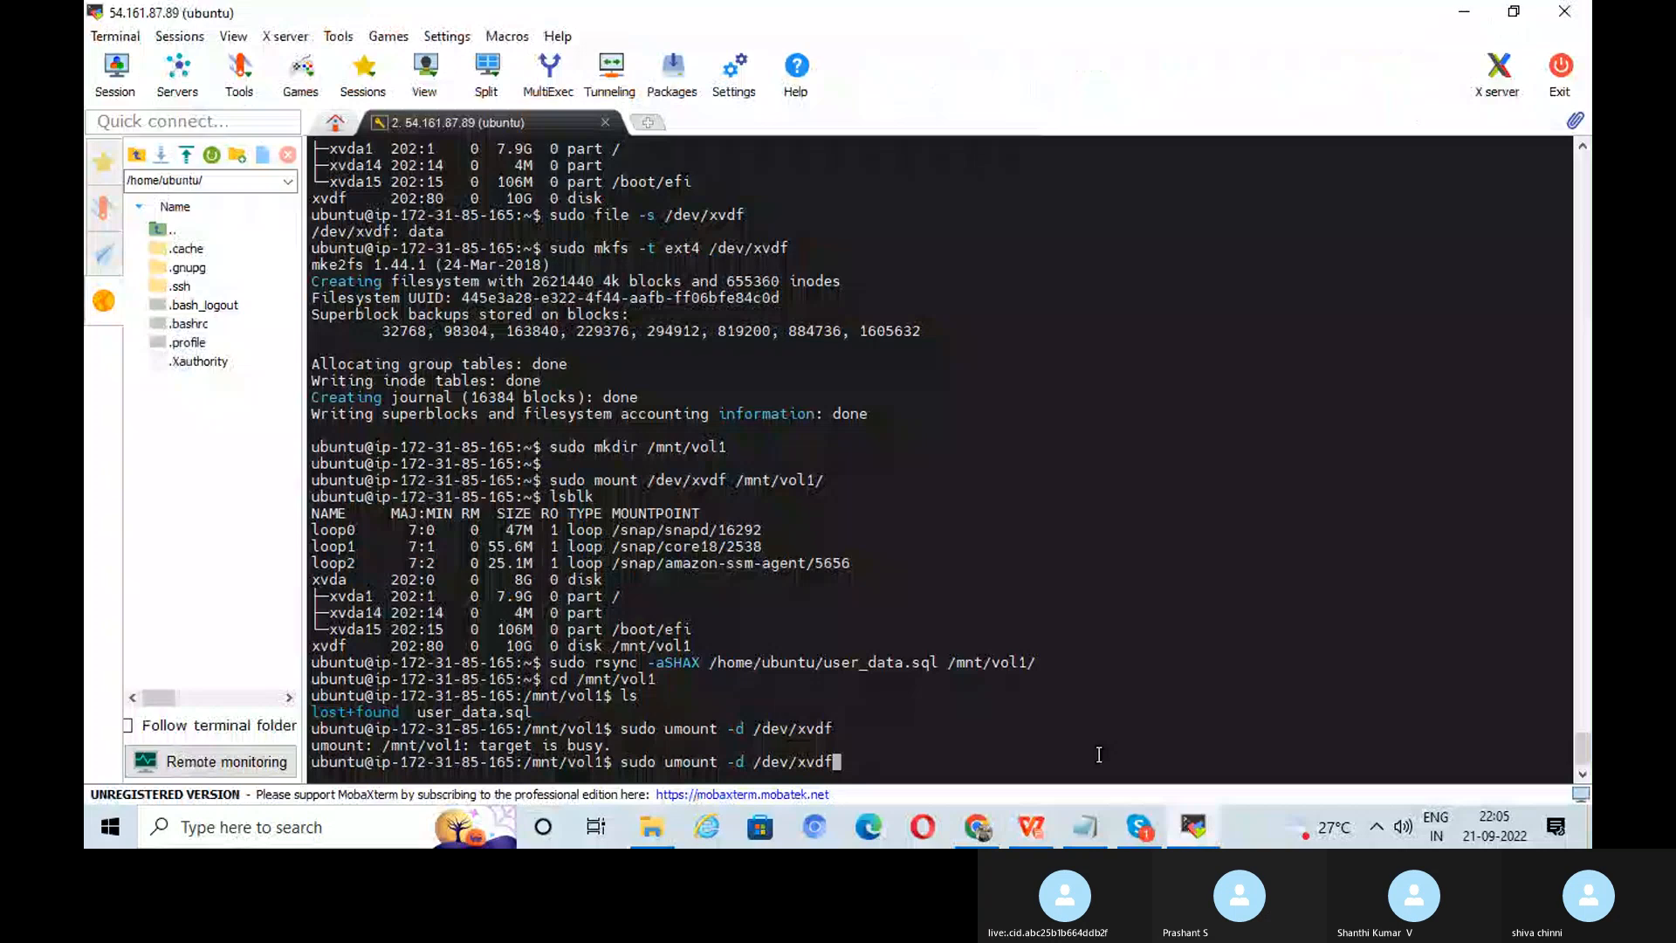
key(Return)
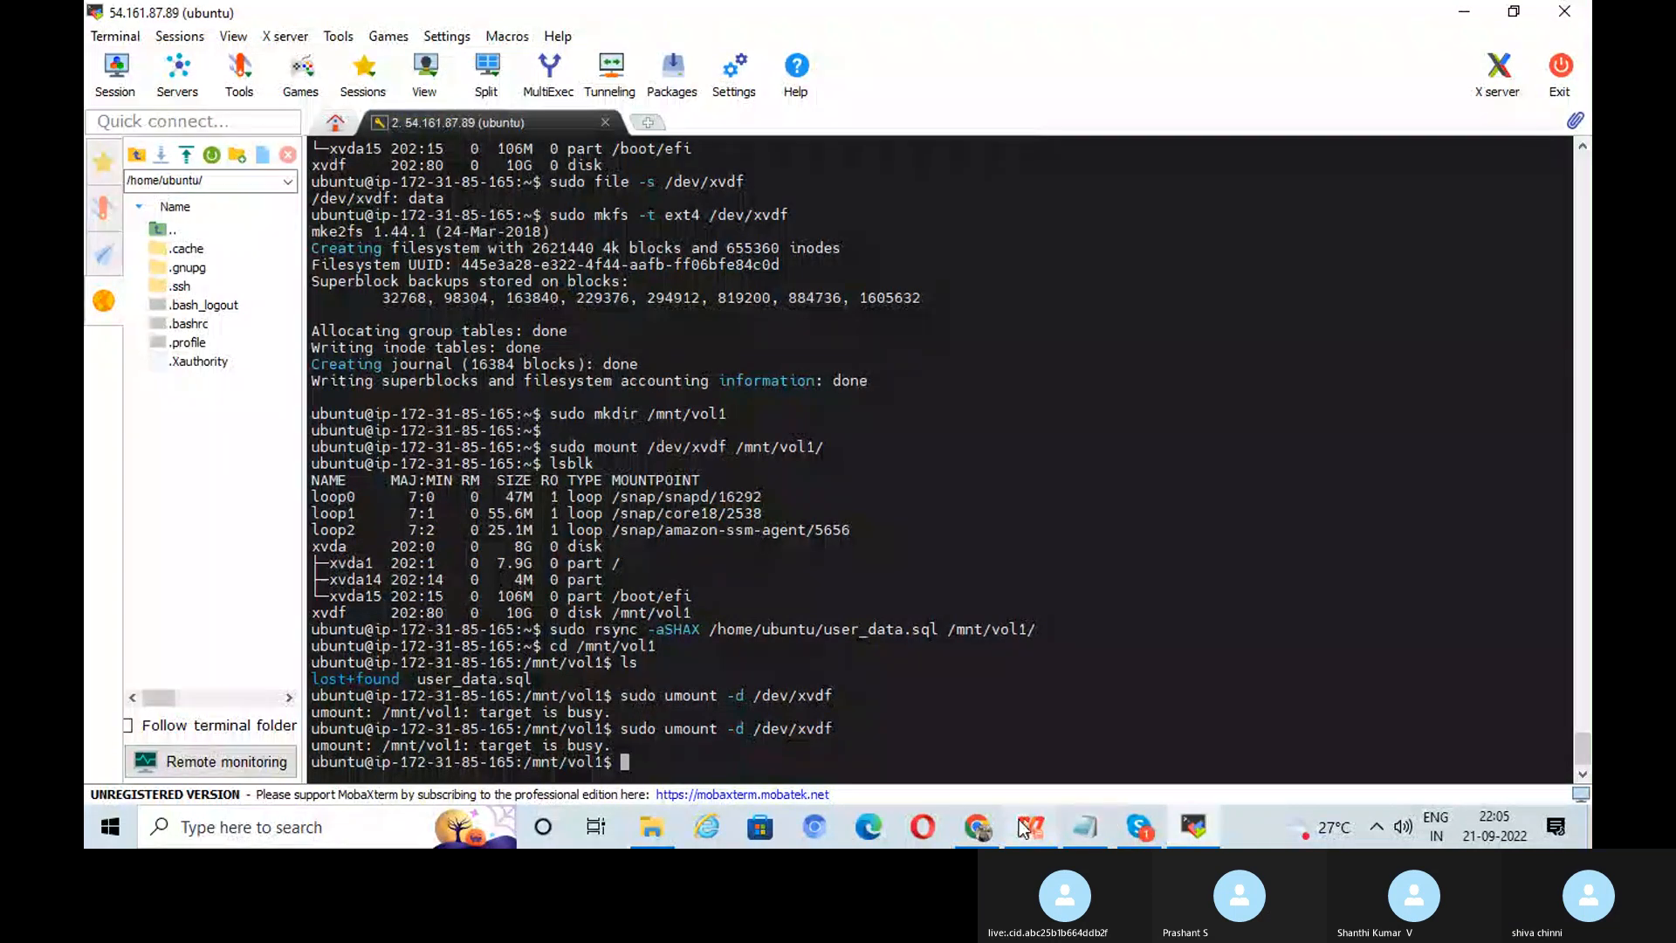
click(978, 827)
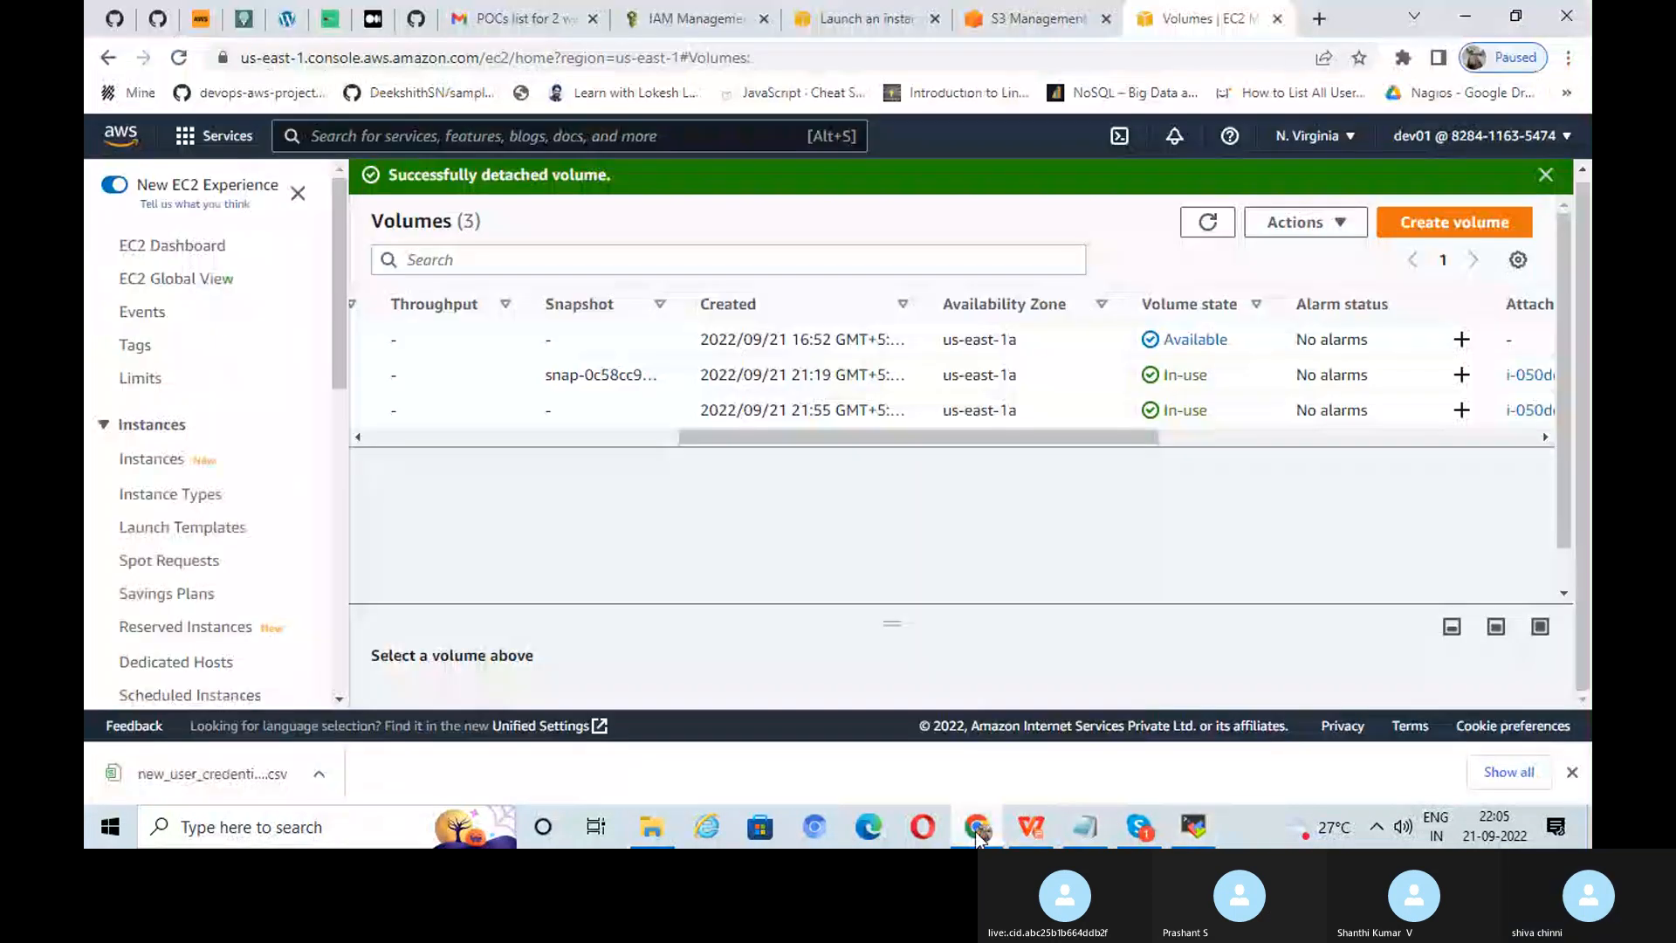
click(1203, 225)
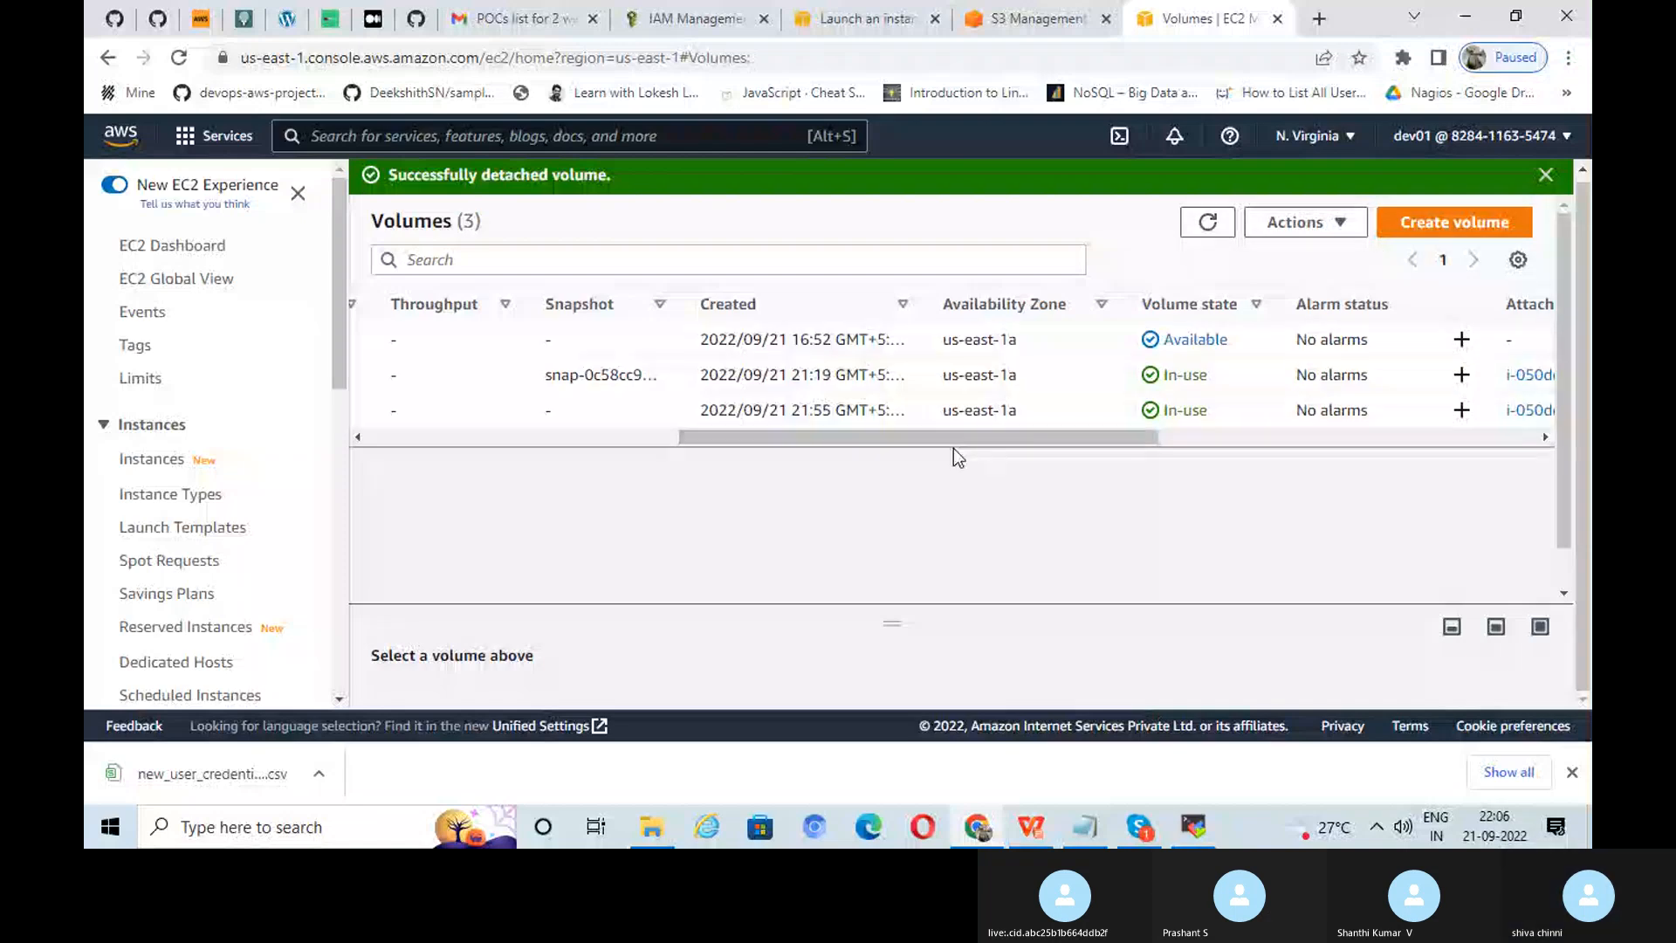
Step: Check the volume states, dismiss the detach success message, and review ebs-vol1's actions
drag(954, 443, 646, 431)
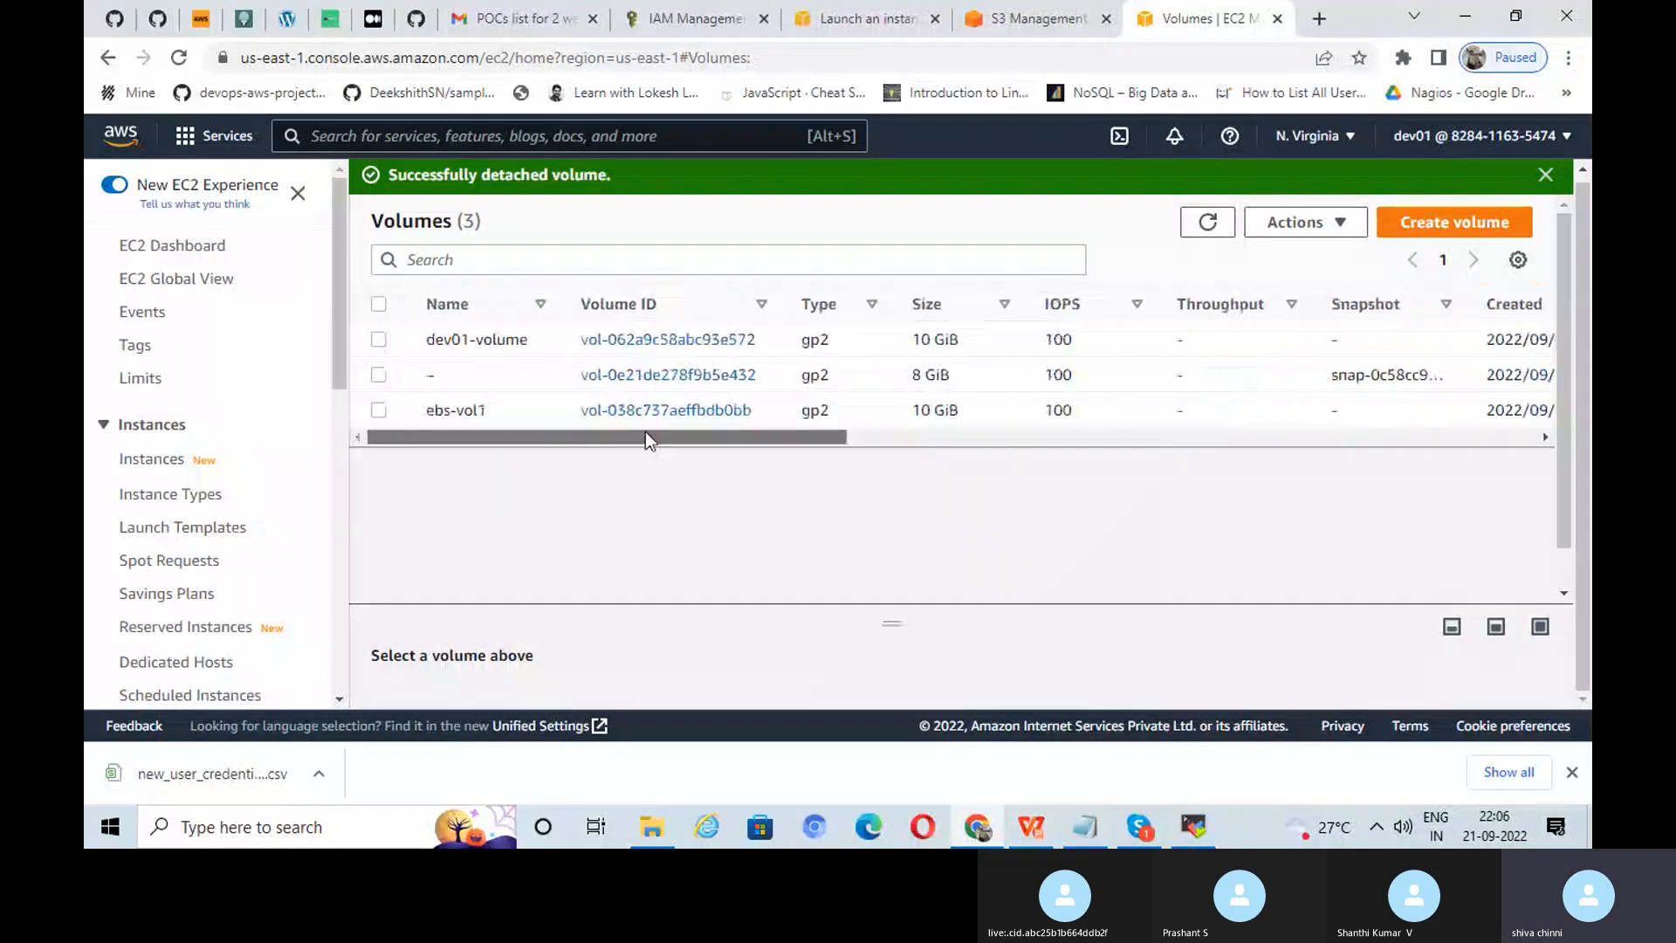
click(379, 410)
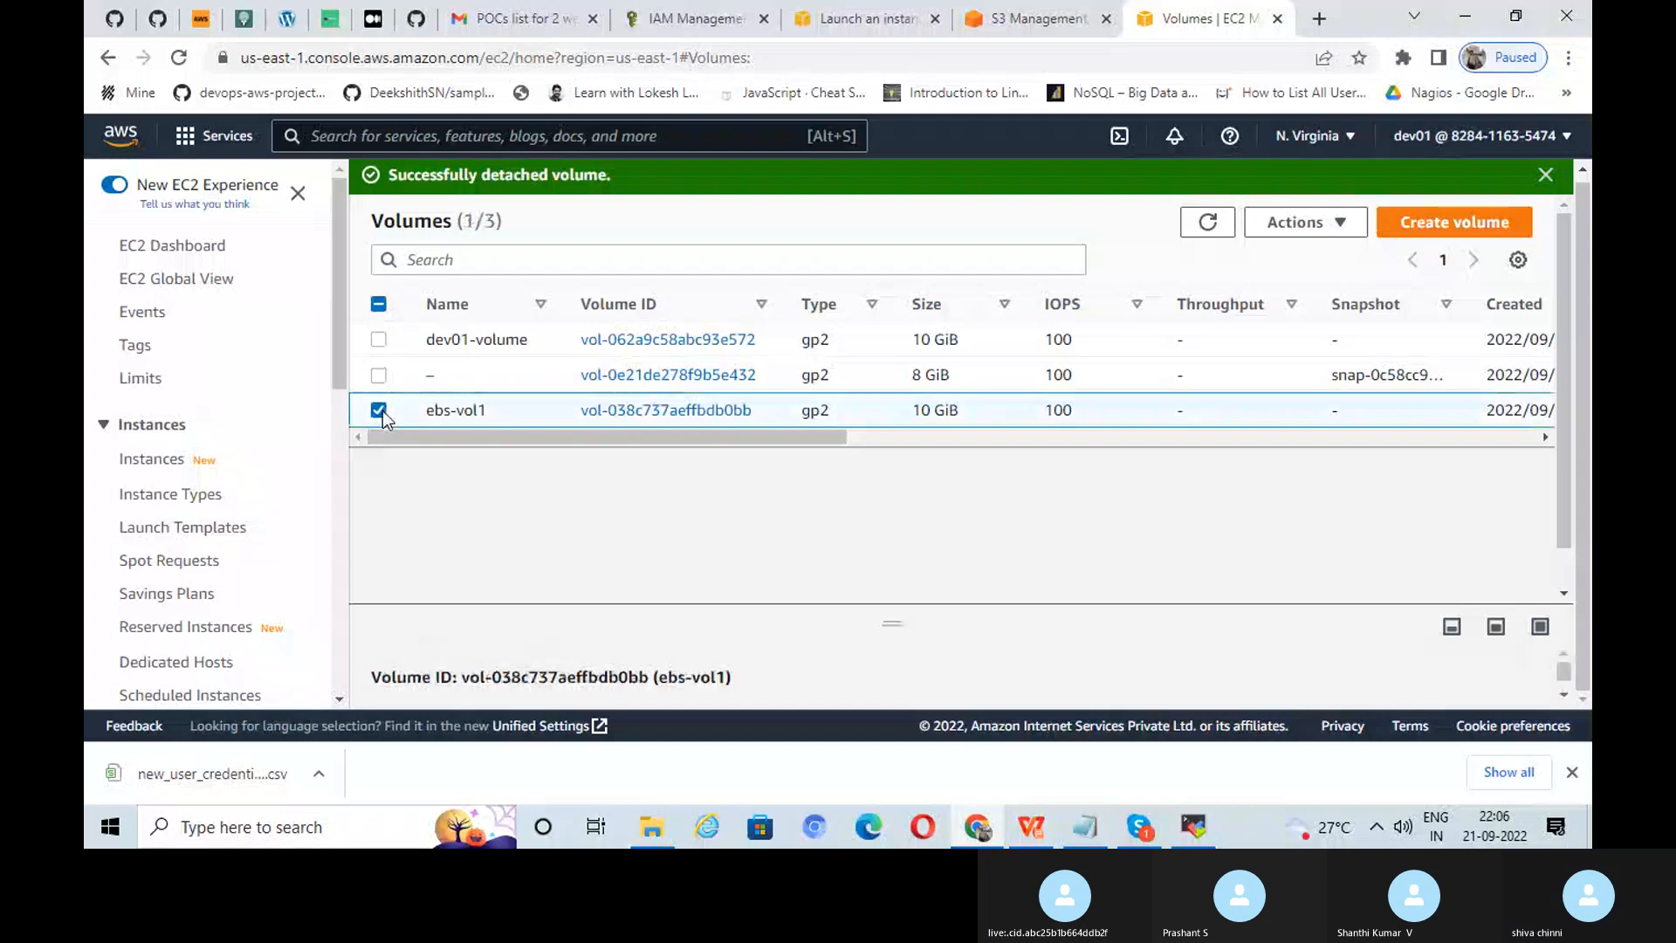
click(1322, 223)
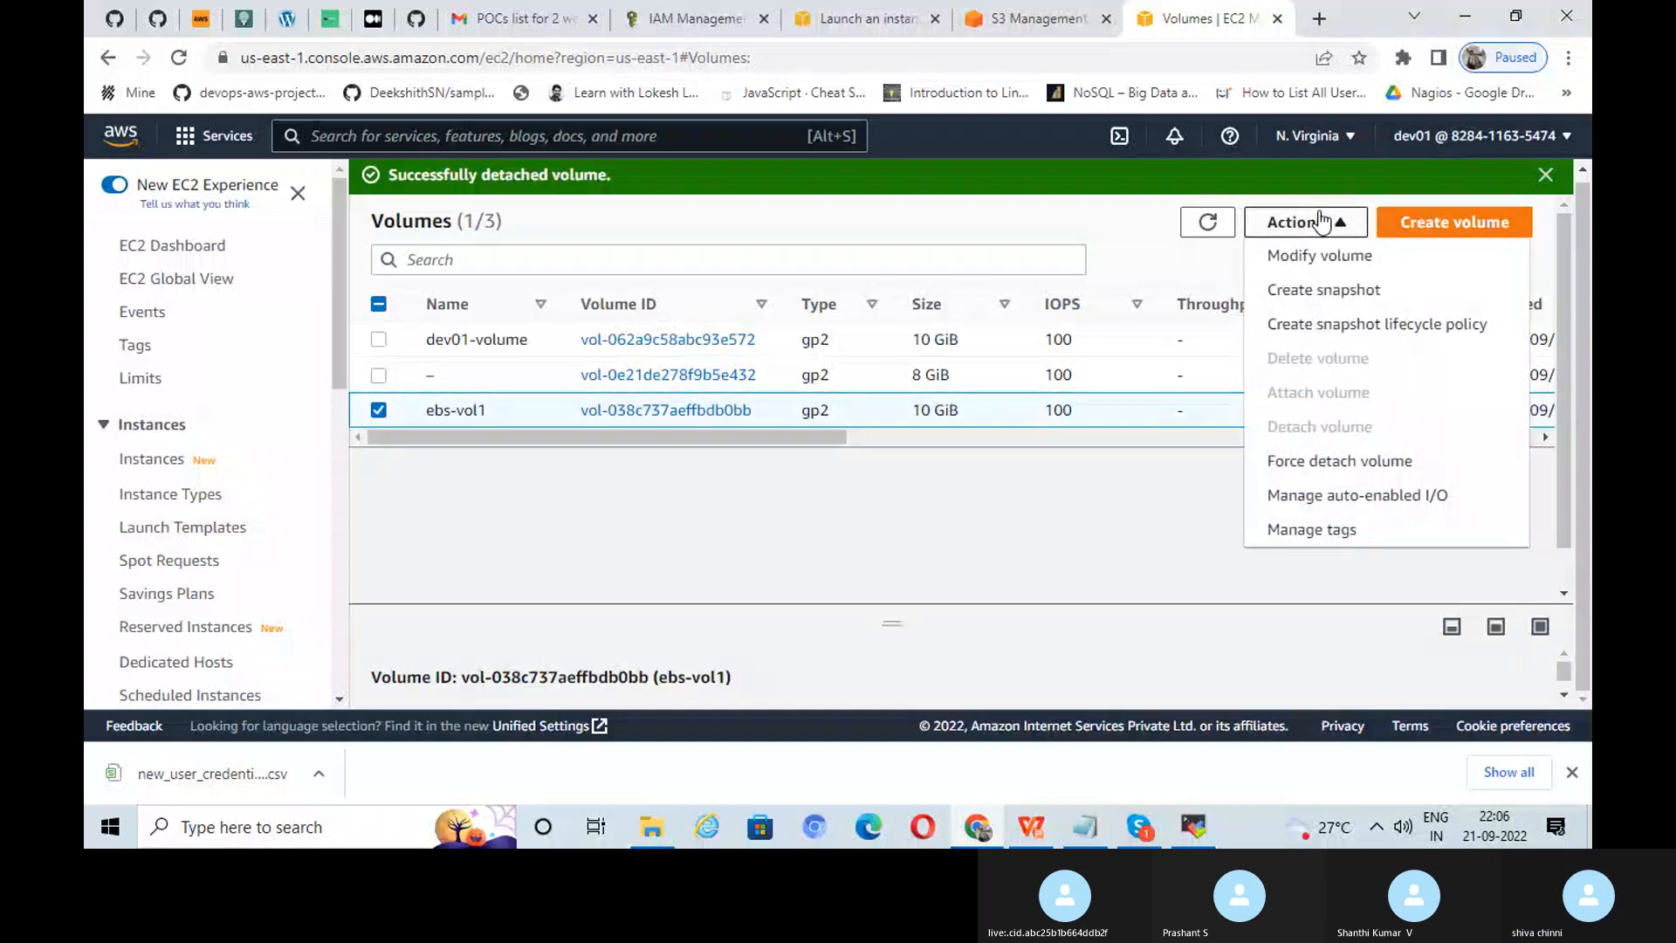
click(1210, 227)
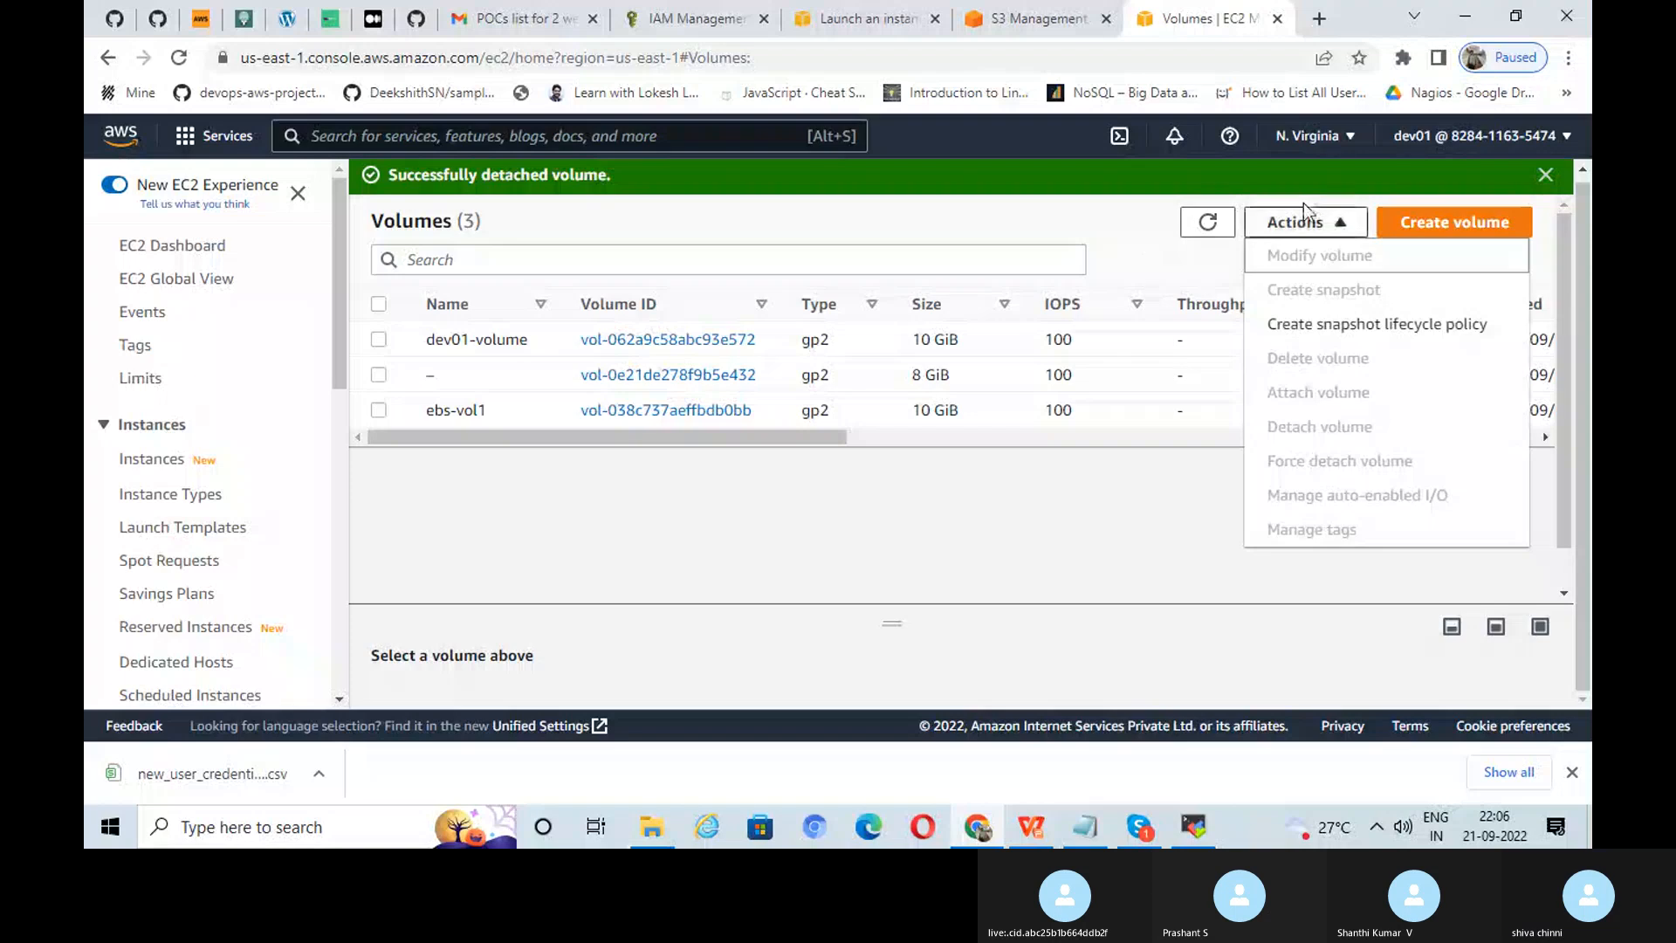
click(1544, 176)
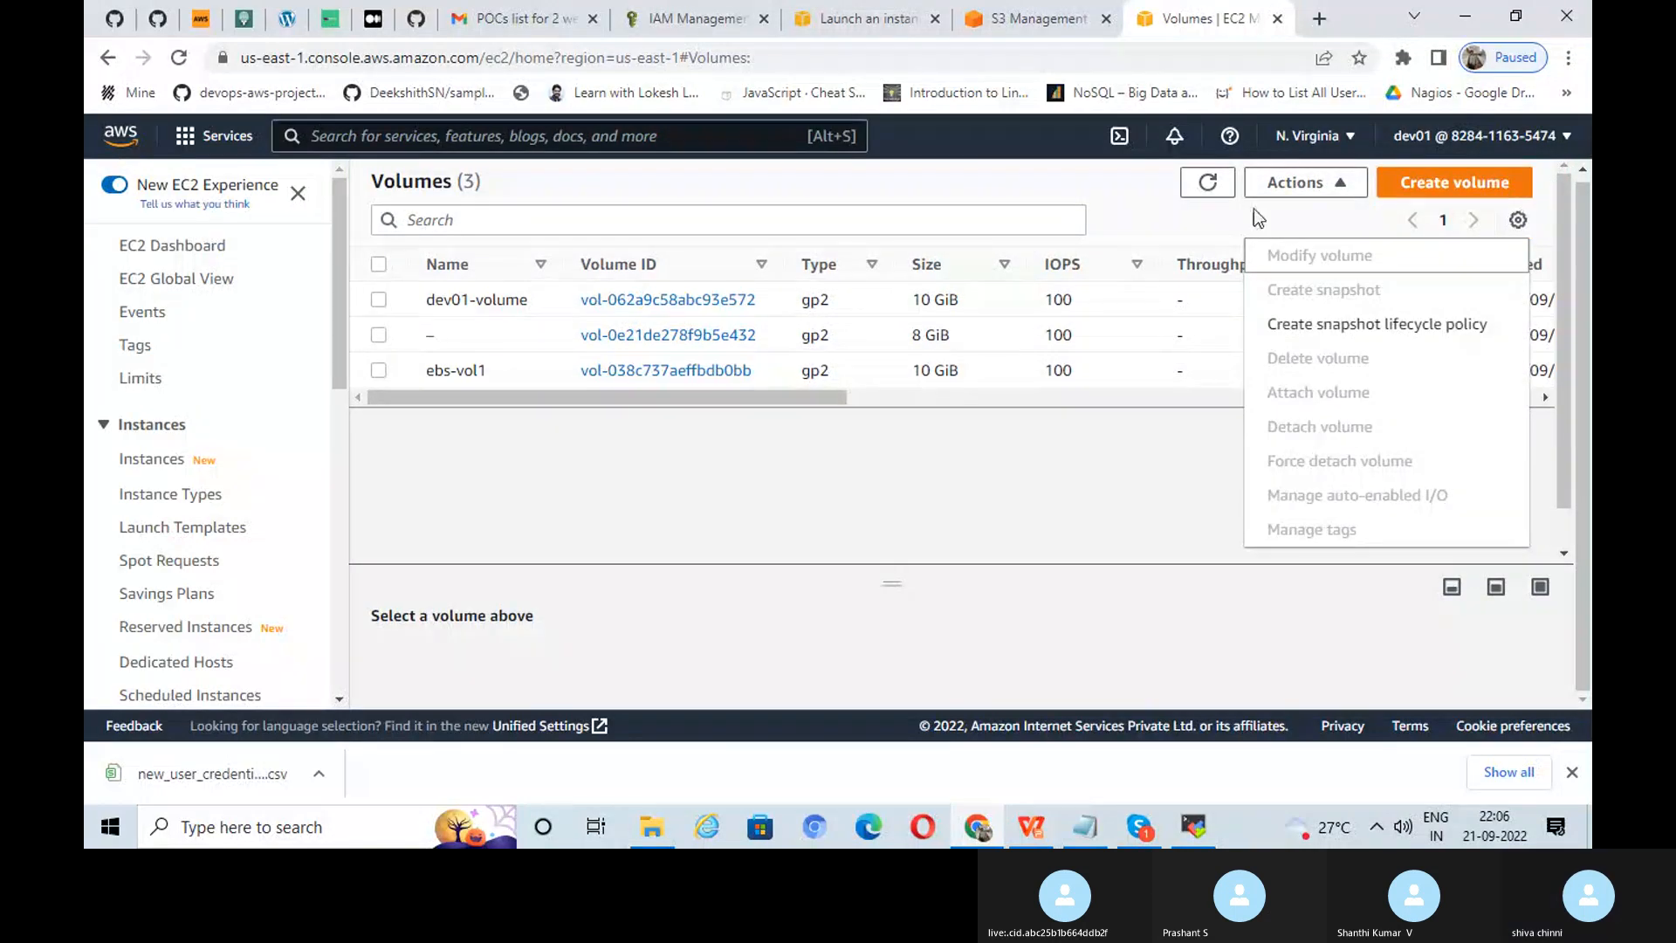
click(1210, 187)
click(1141, 536)
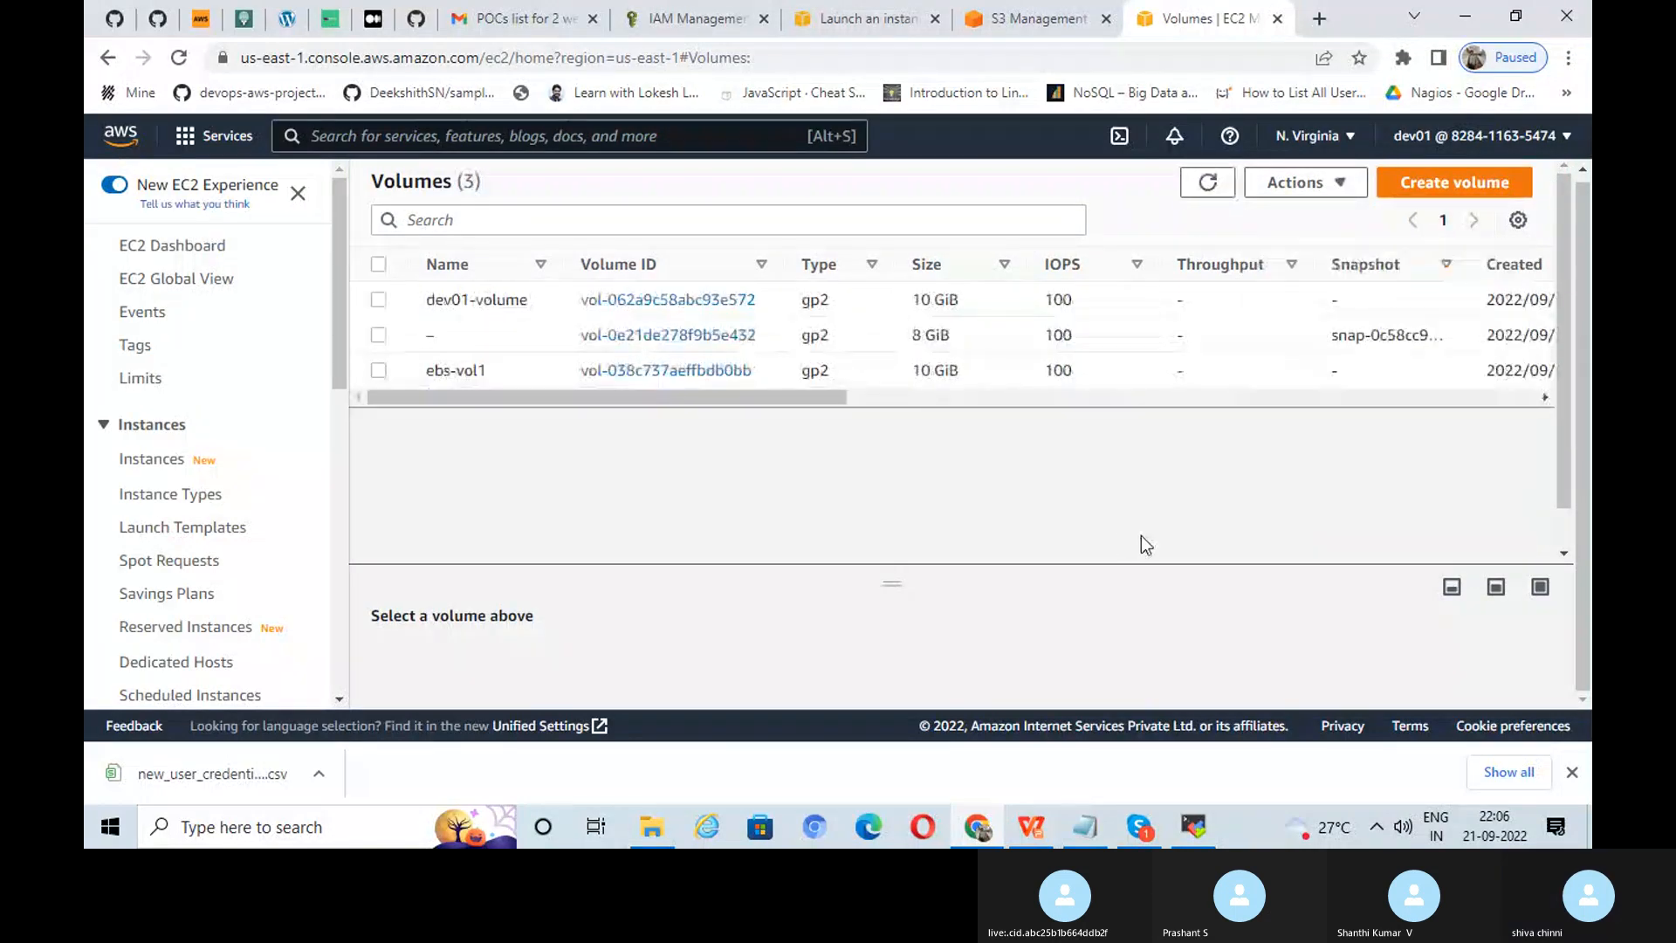
click(1262, 193)
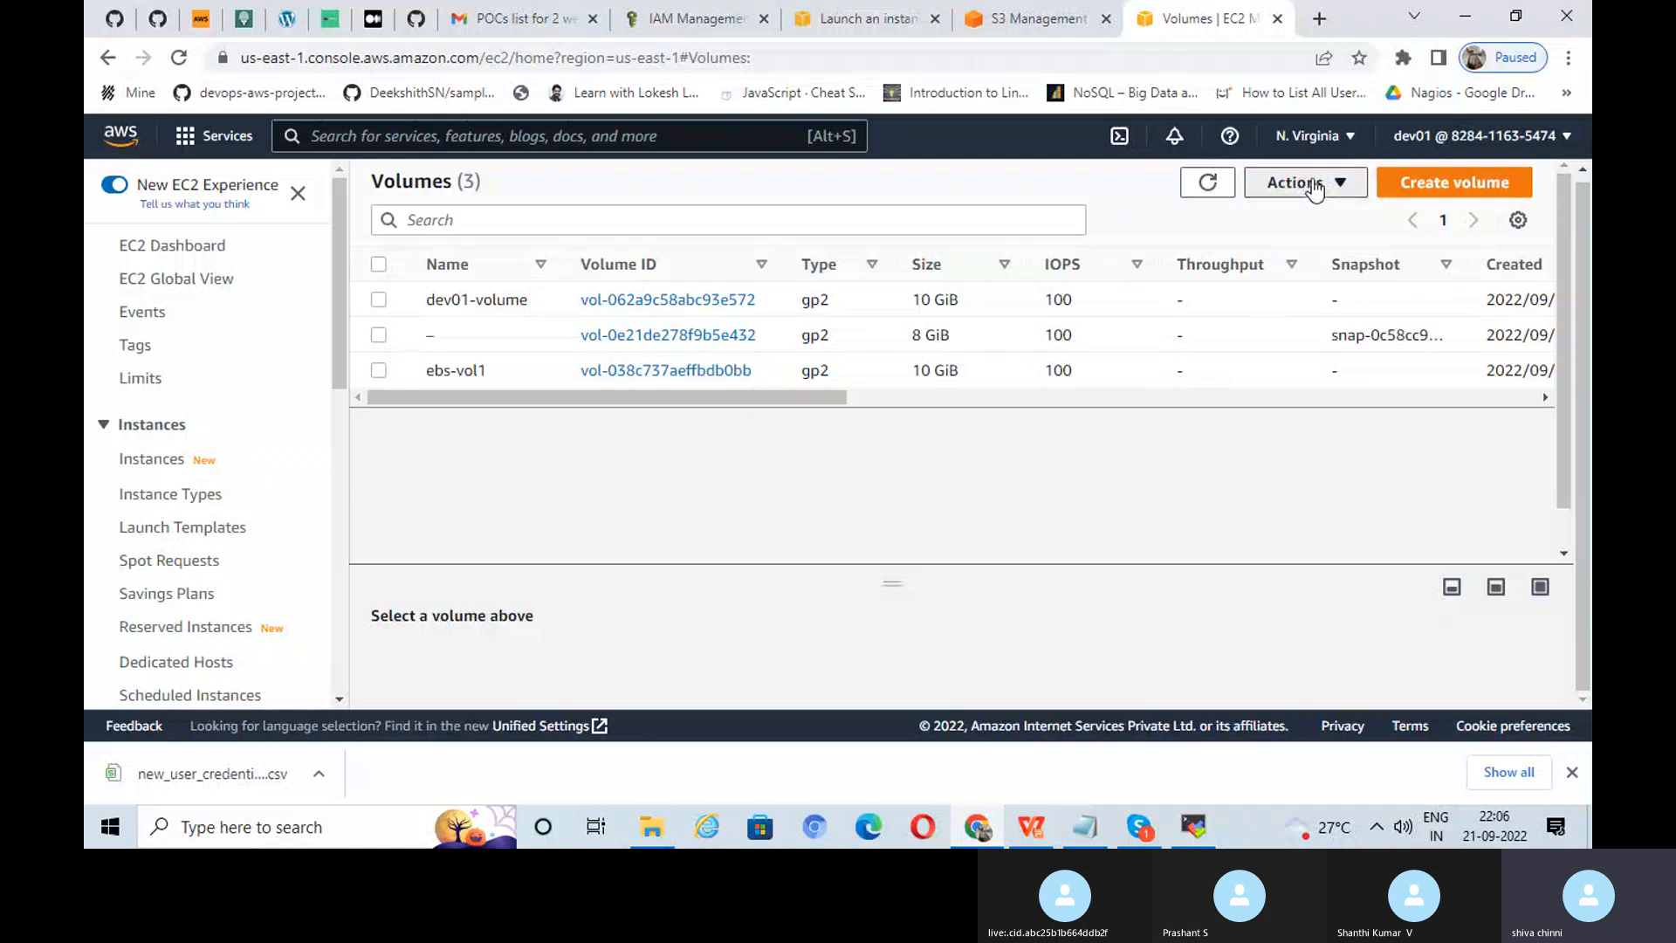
click(1260, 197)
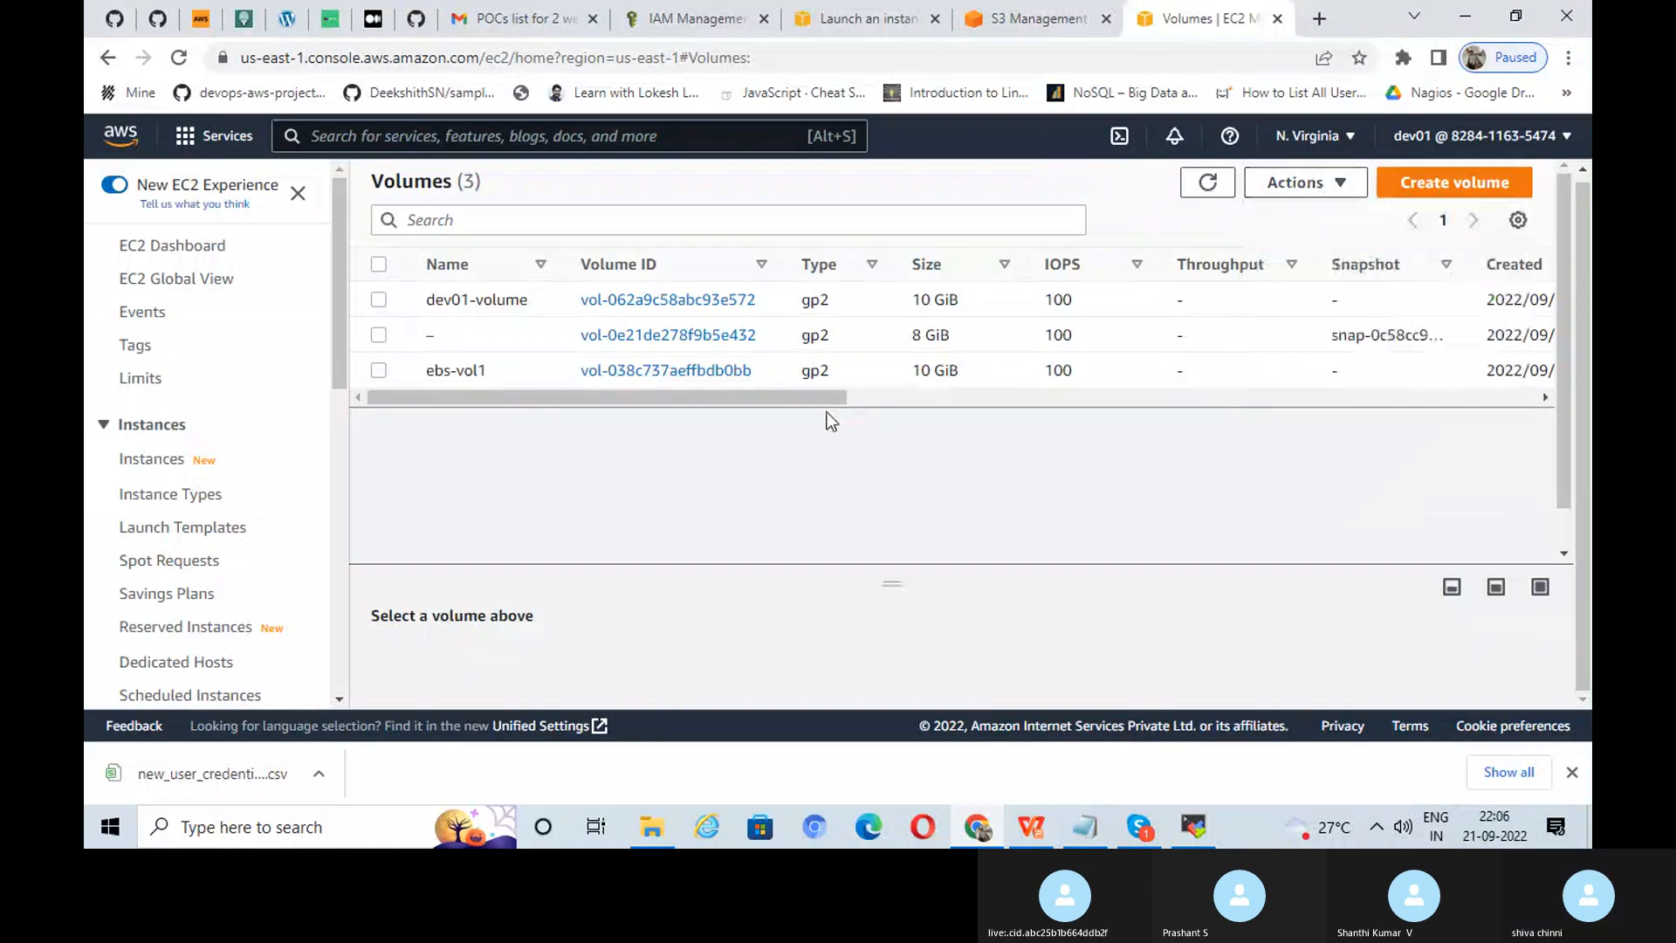
Step: Reselect ebs-vol1 and reload the list to check its attached instance
drag(830, 398, 667, 400)
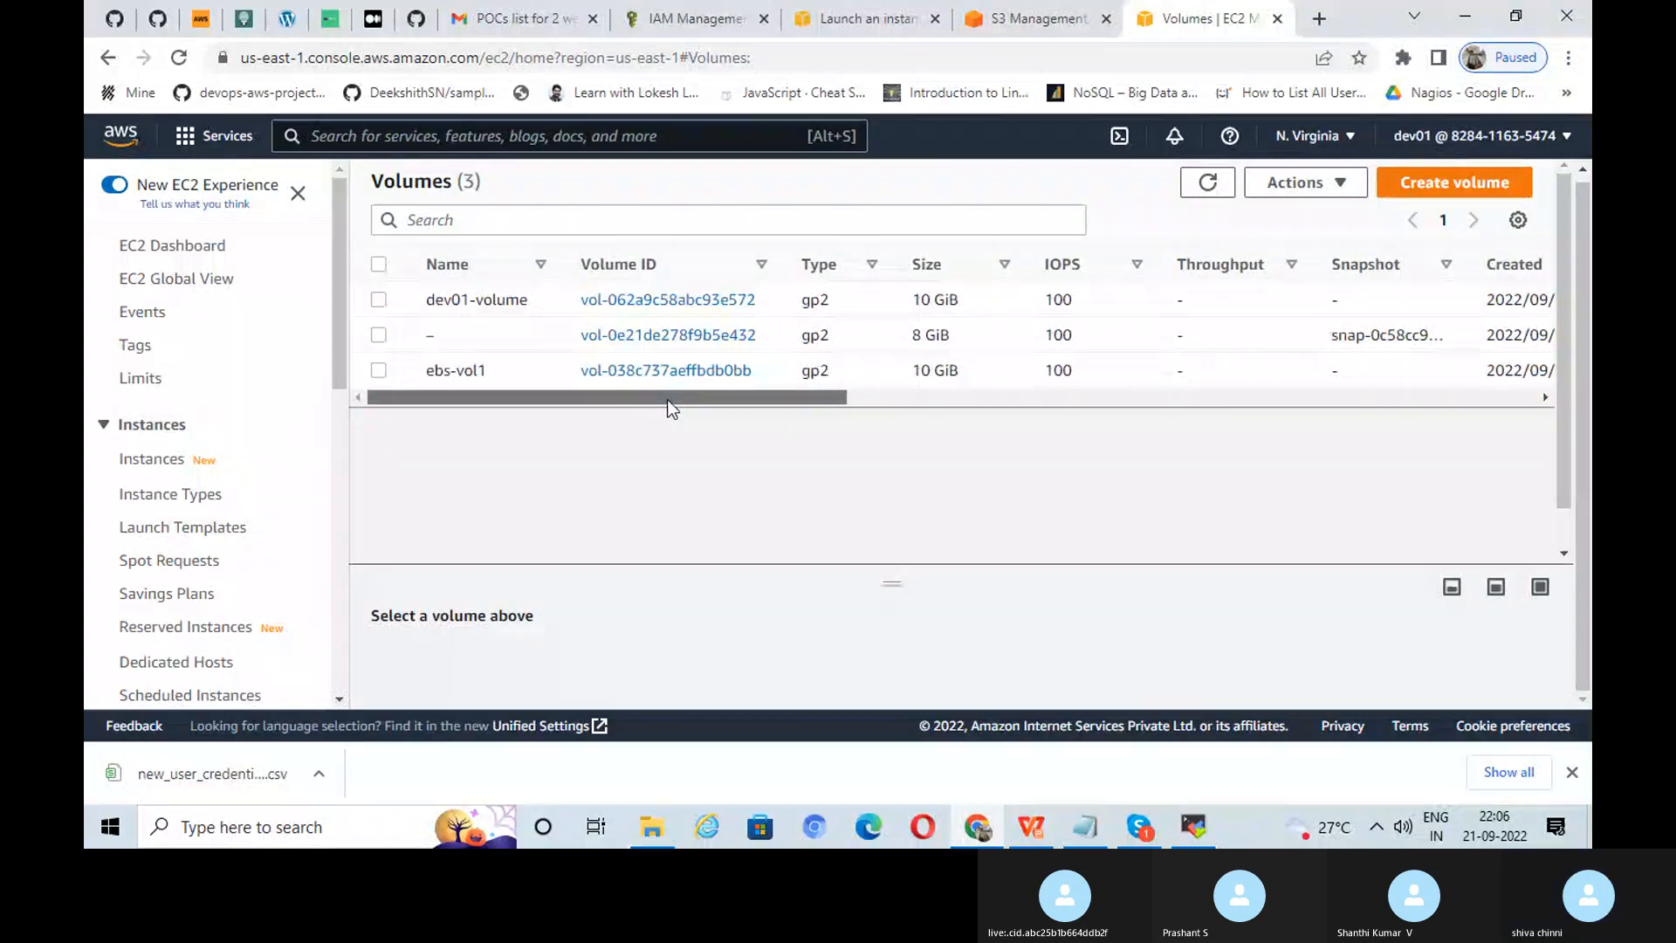
click(378, 370)
click(1216, 181)
drag(840, 400, 1198, 405)
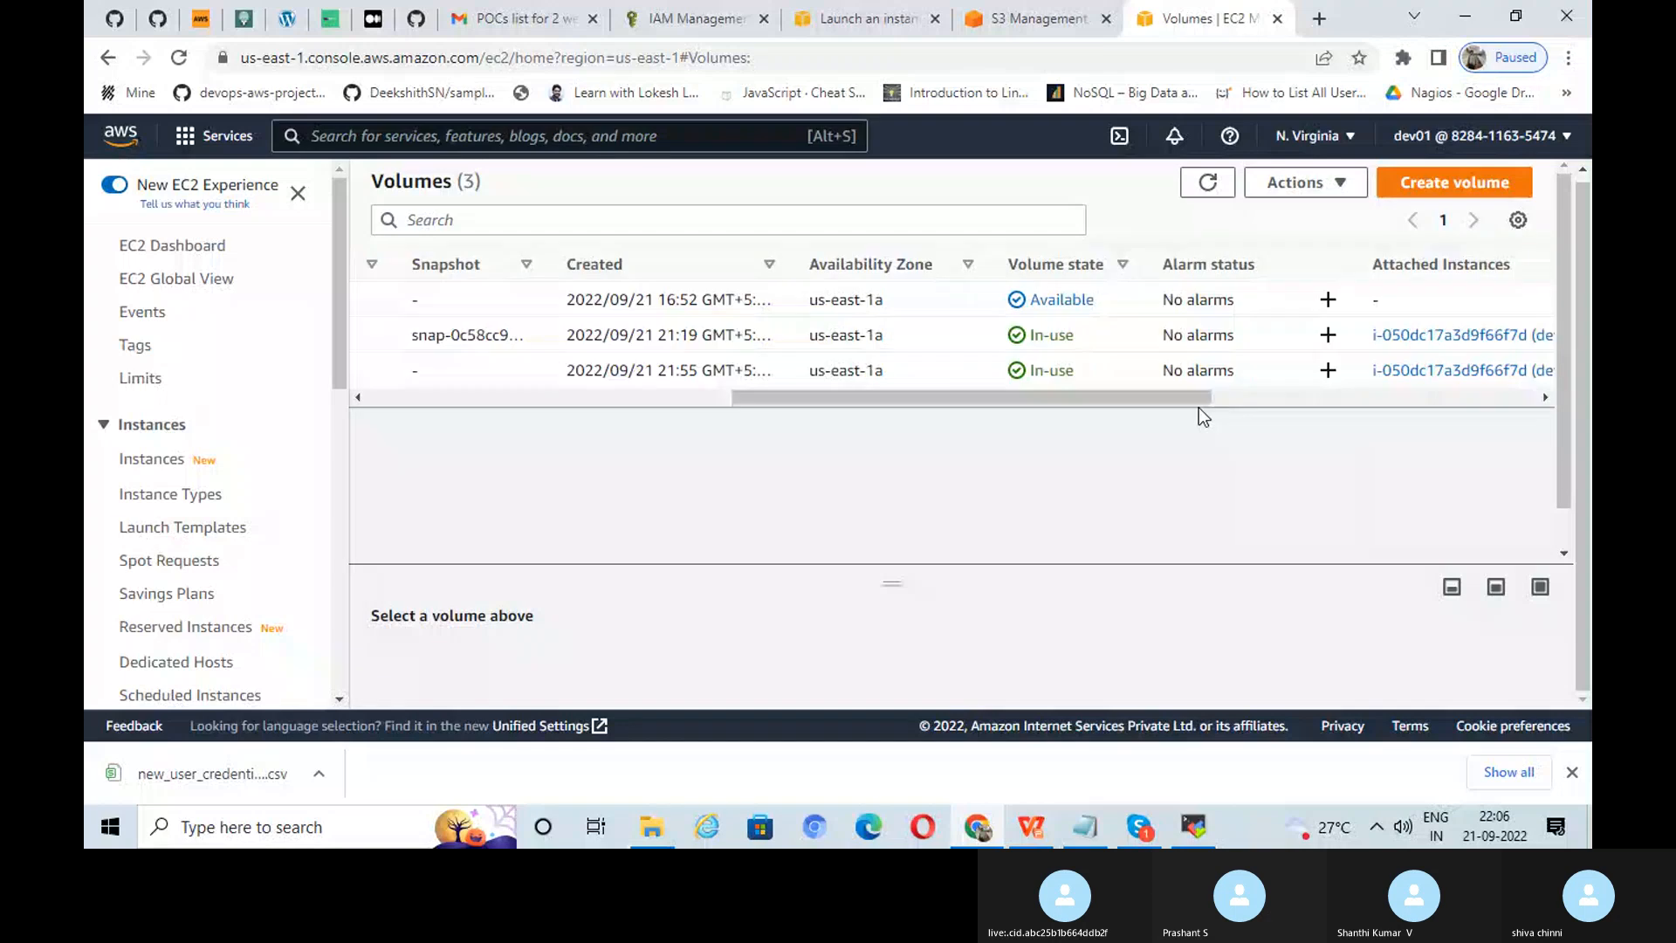
click(1210, 183)
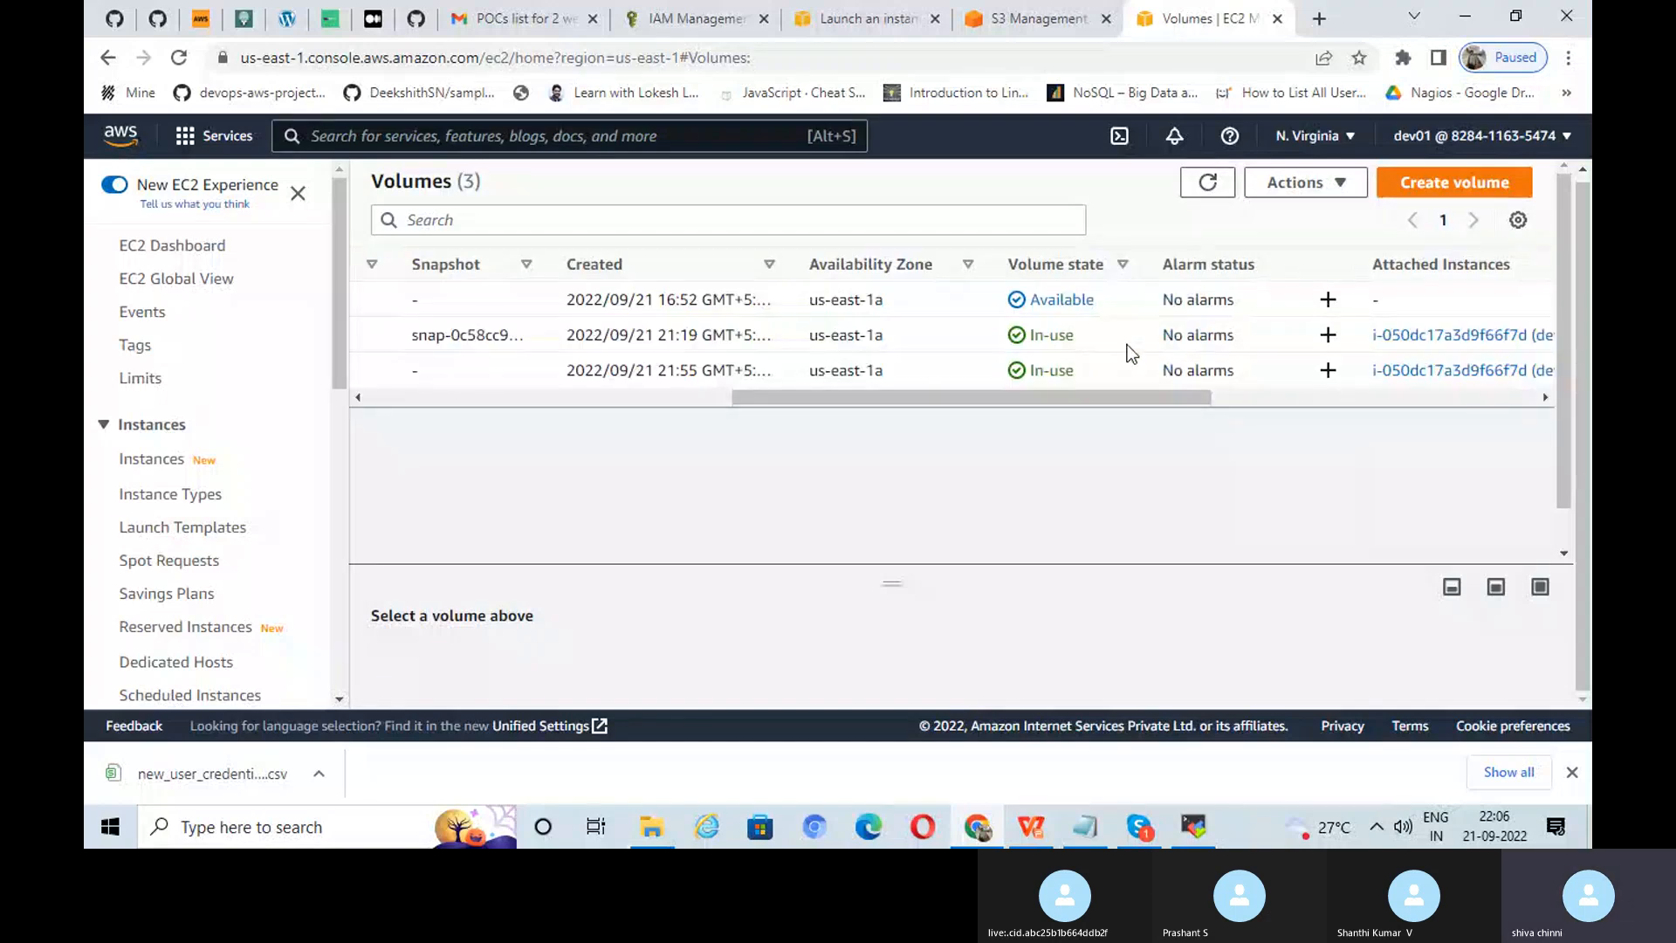
click(1191, 834)
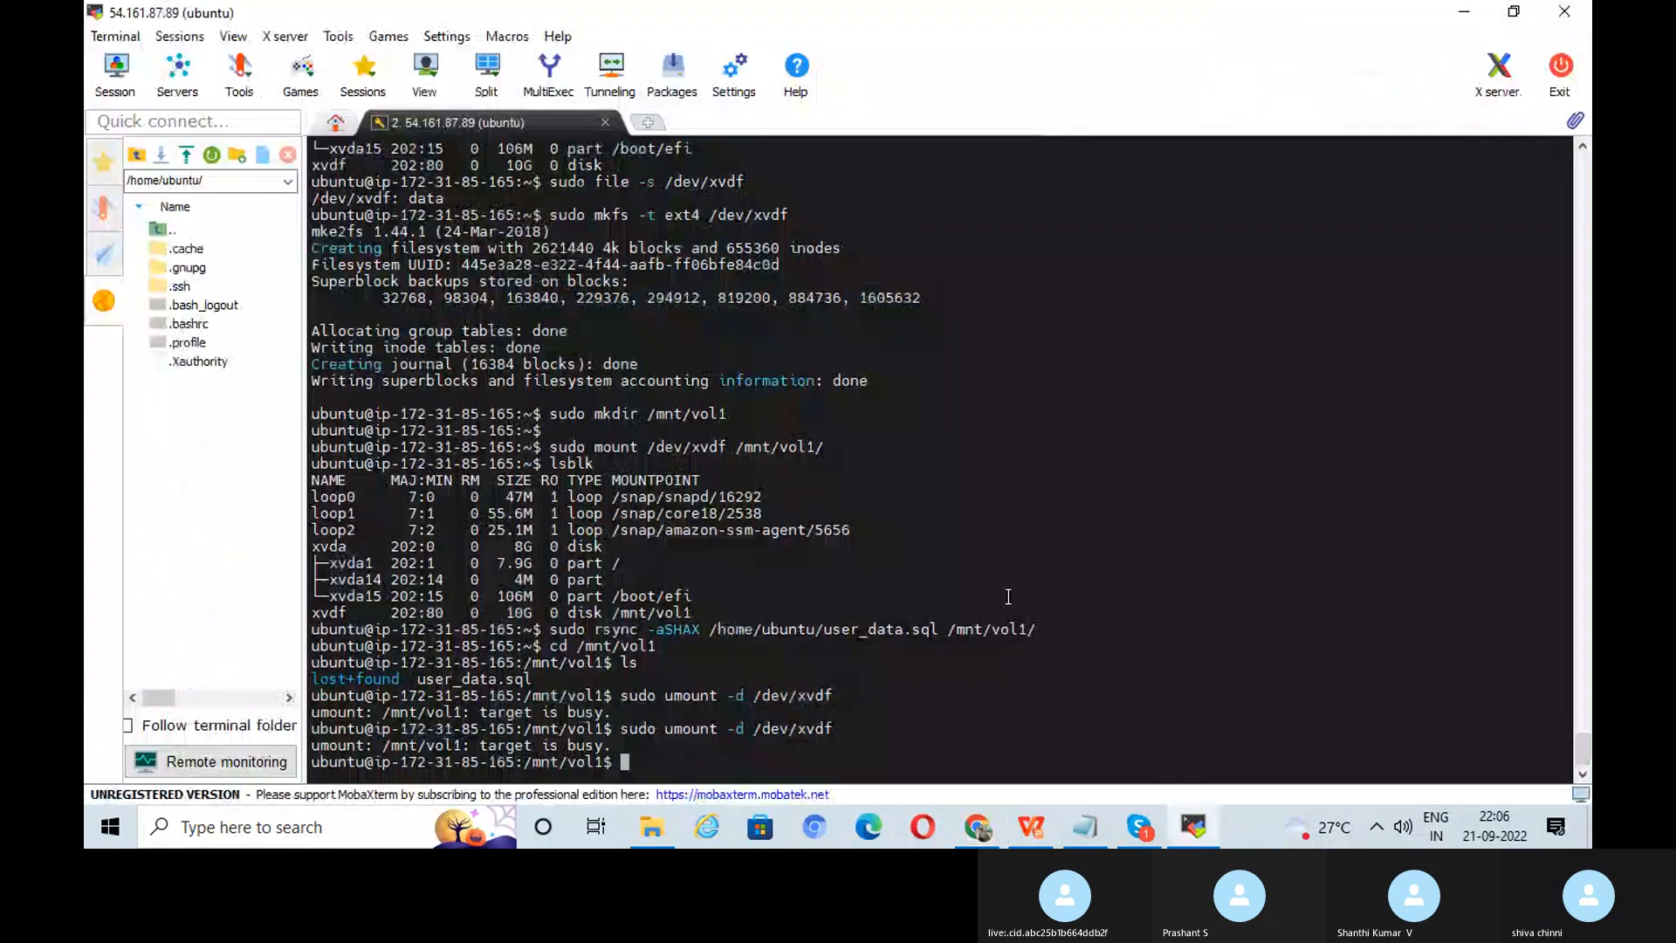
click(978, 827)
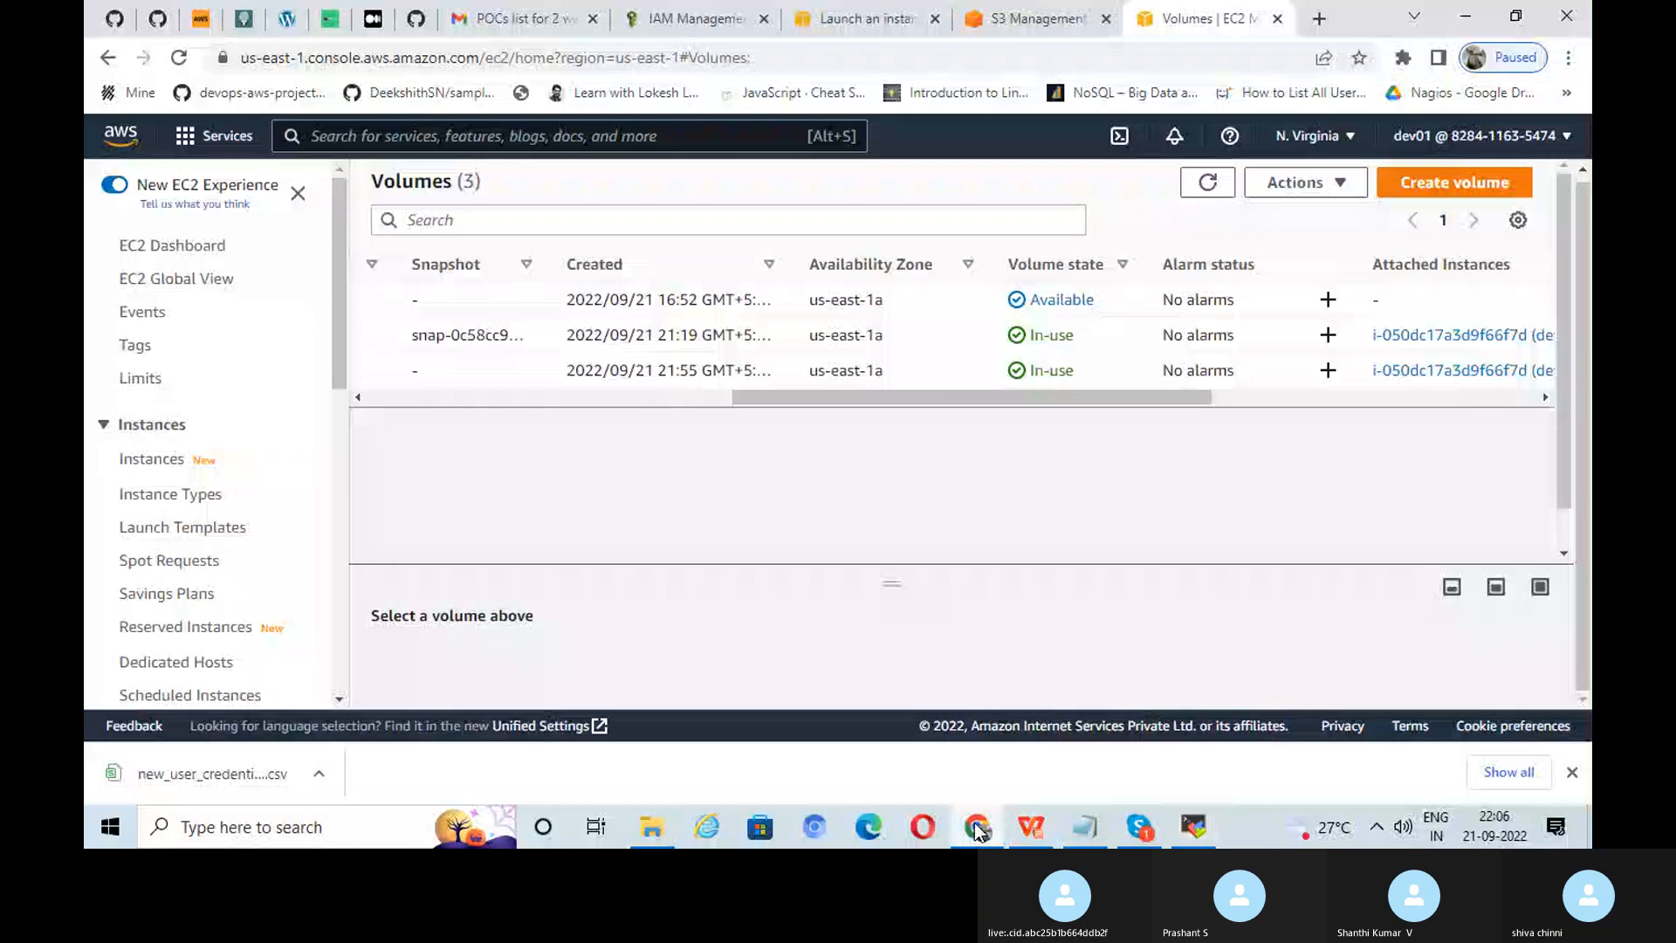
click(1030, 827)
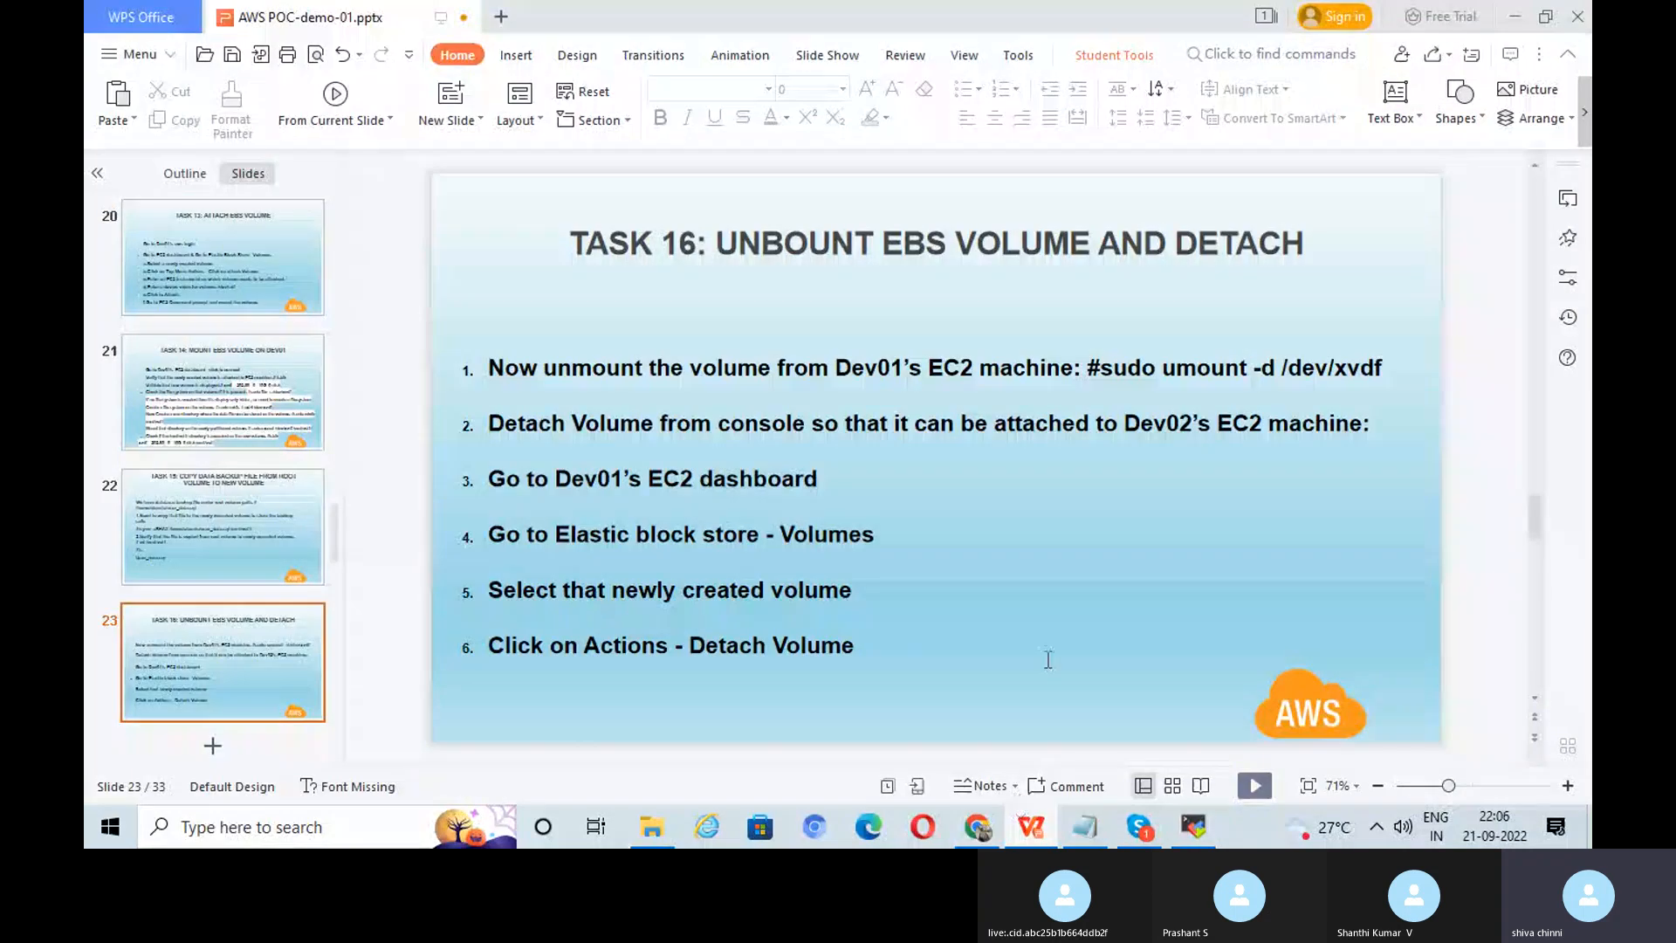
scroll(1048, 659, up, 1)
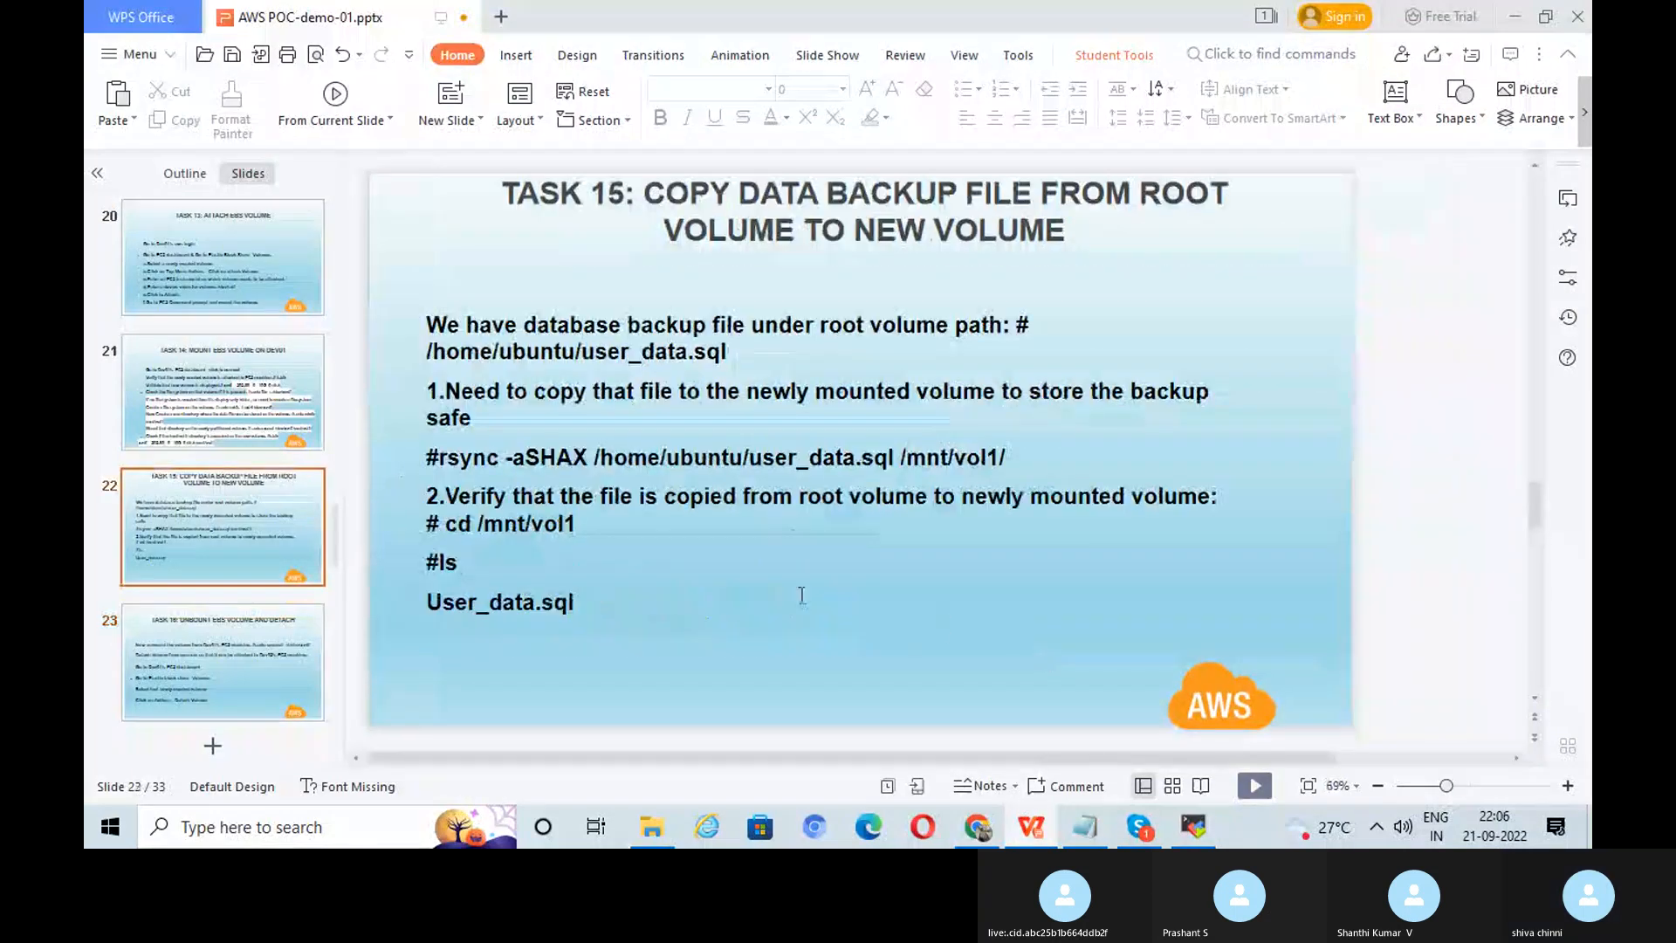
scroll(830, 604, down, 1)
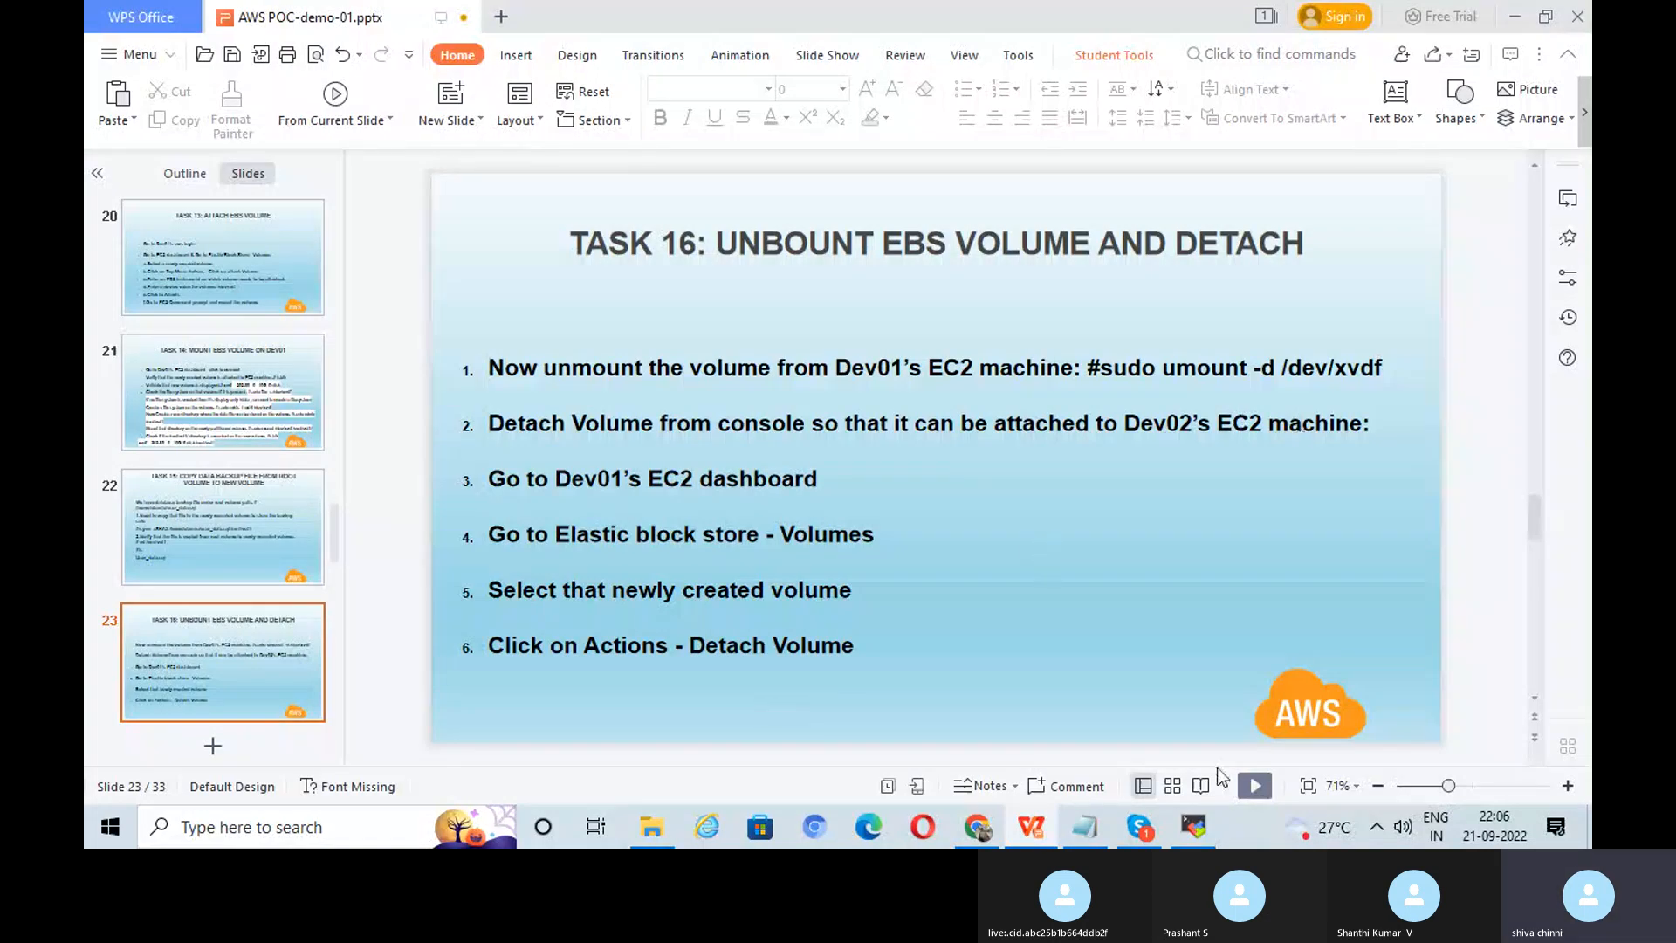
click(1195, 828)
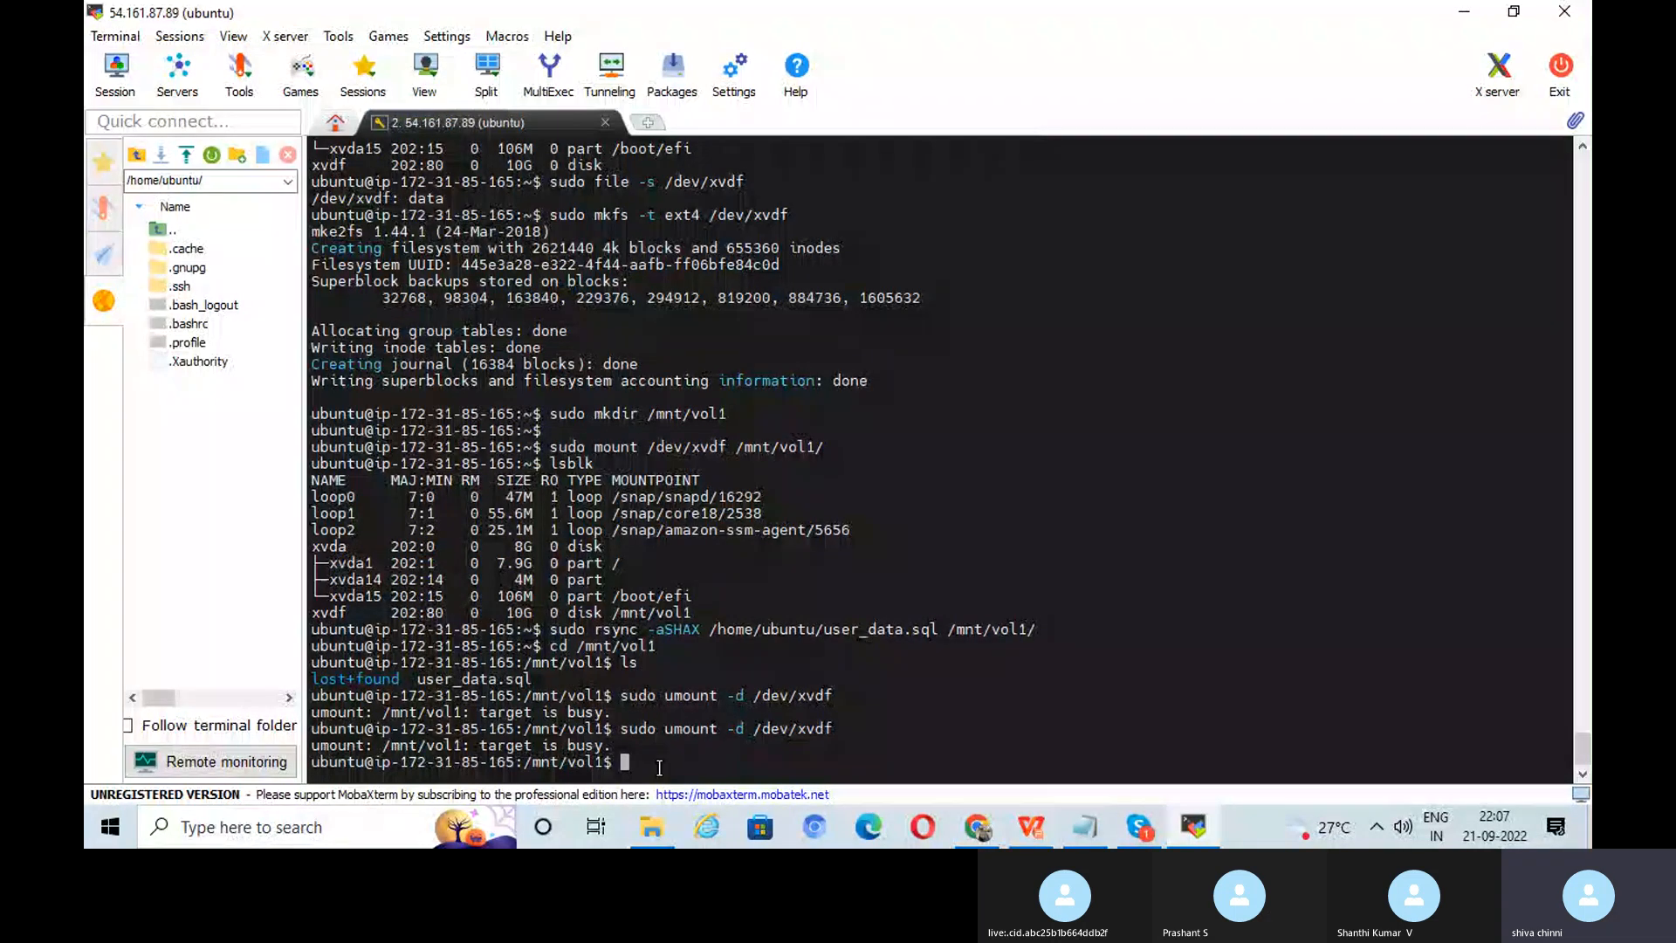
Step: Move up from /mnt/vol1 to the root directory with cd .. twice
text(cd ..)
key(Return)
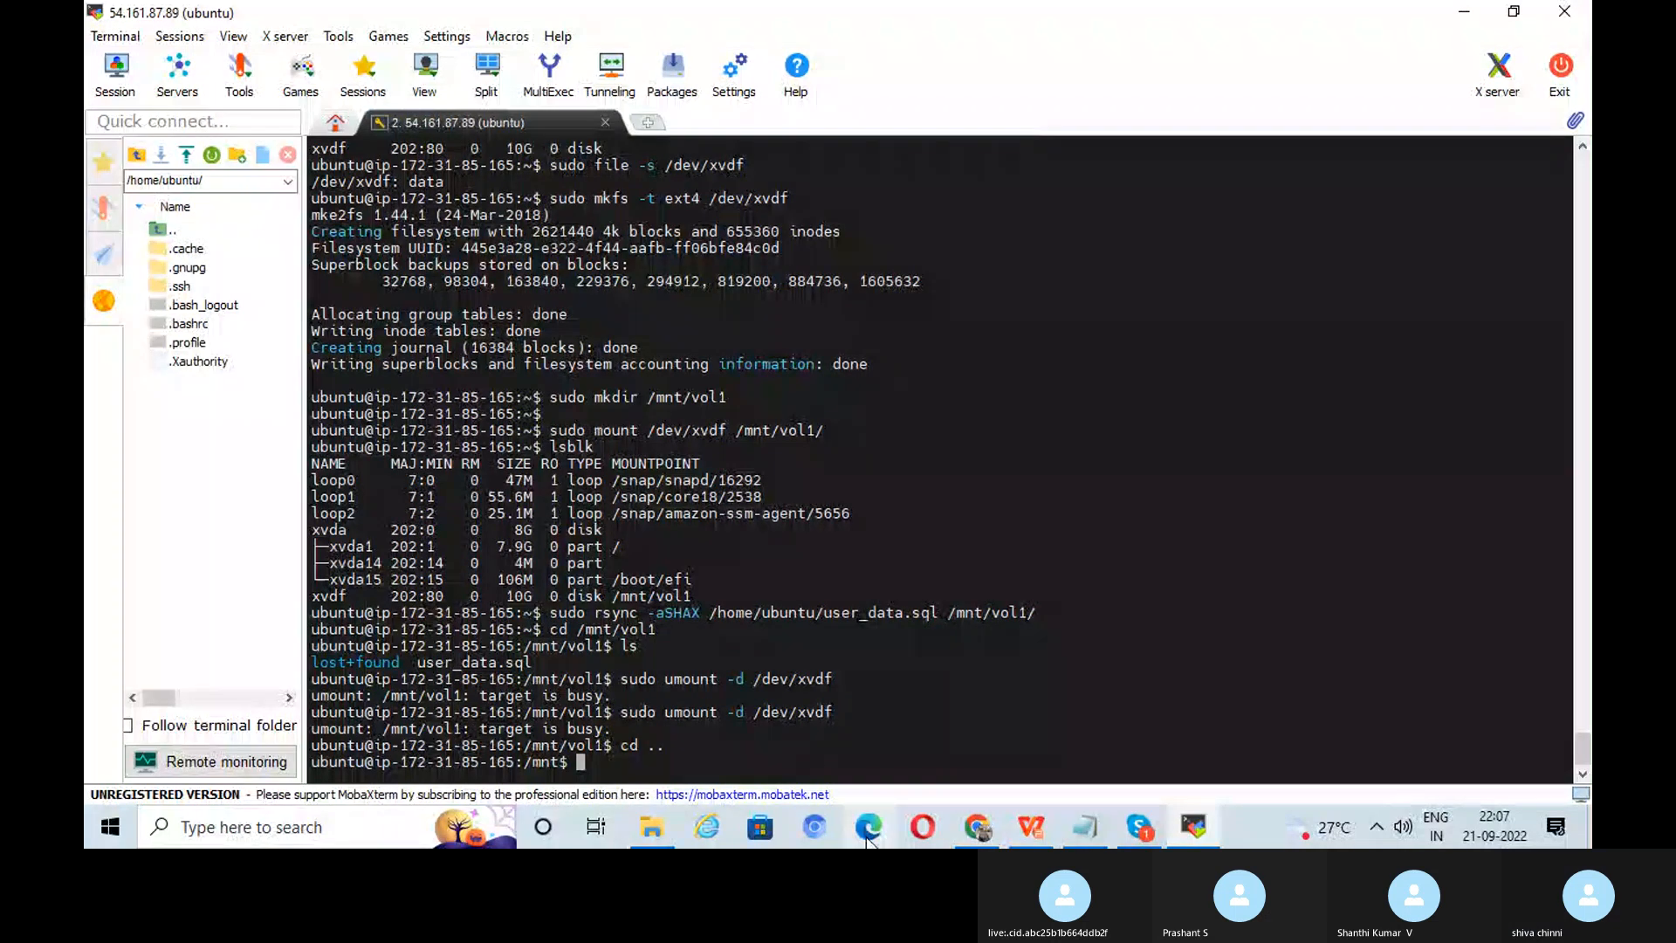
text(cd ..)
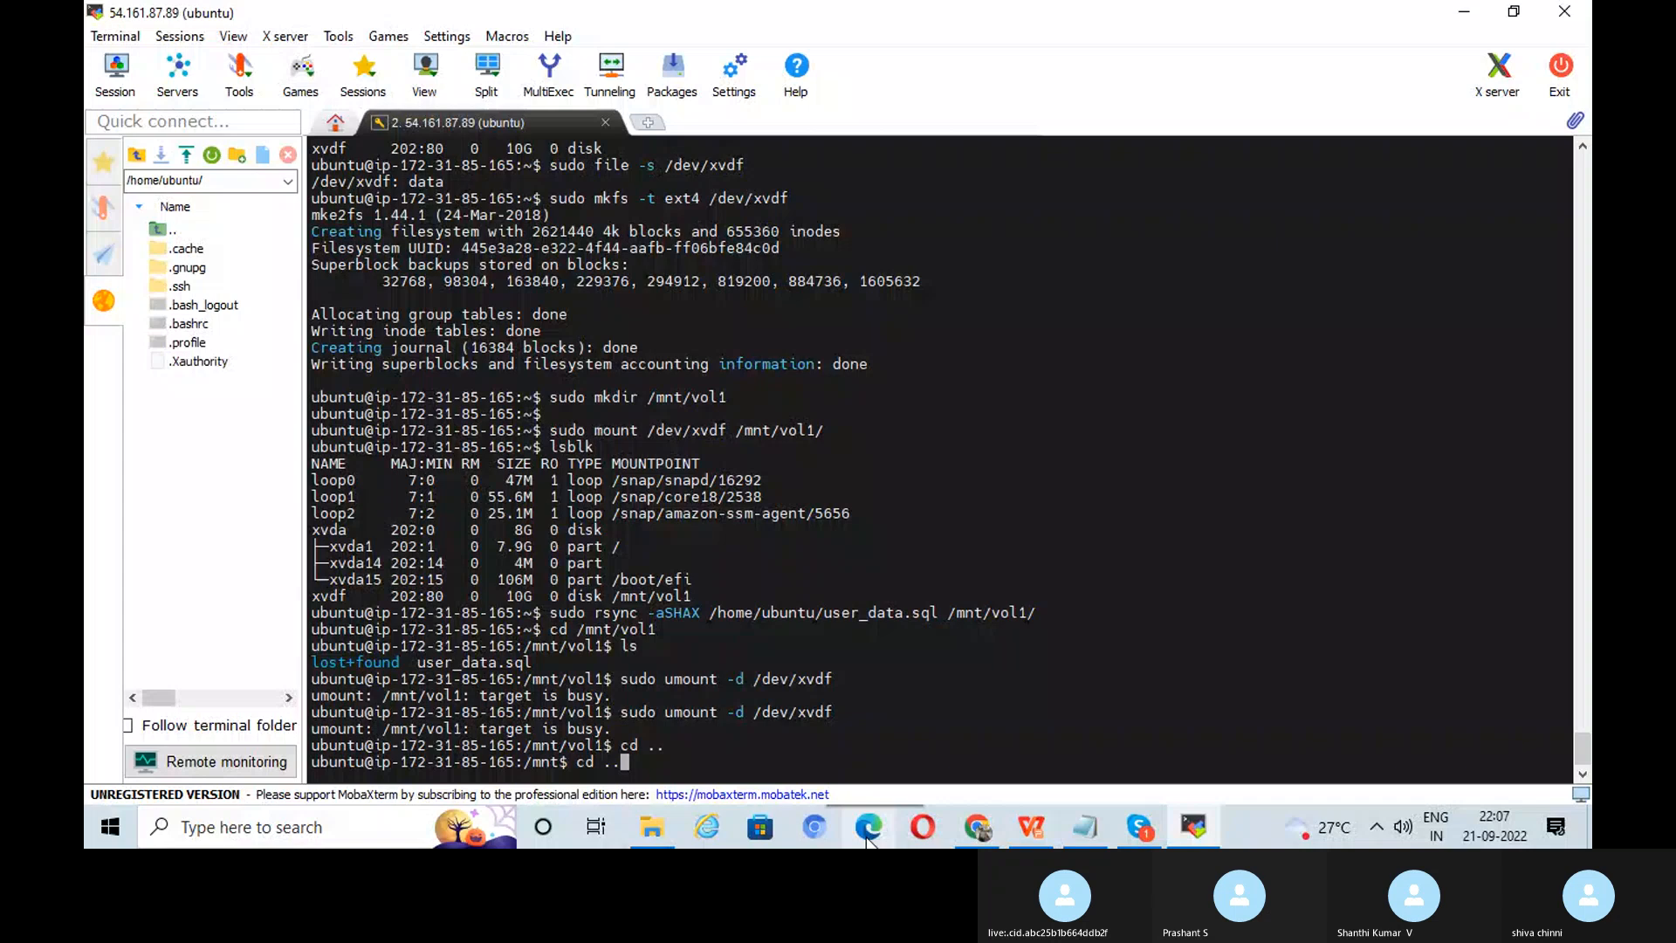
key(Return)
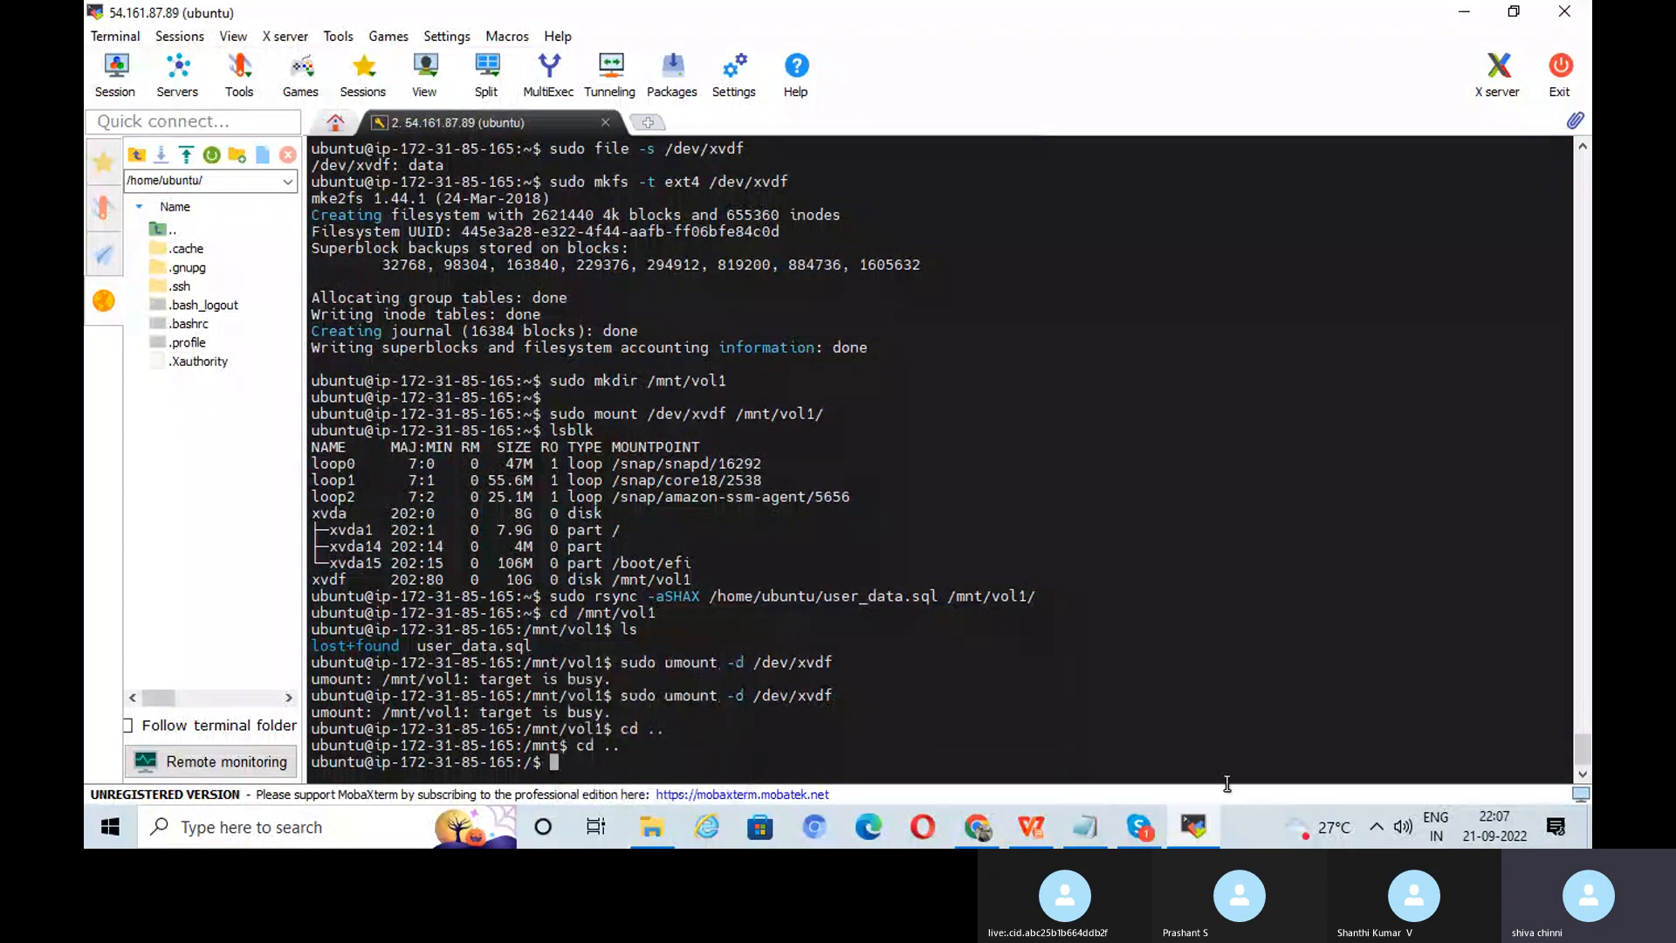
Step: Unmount the volume with 'sudo umount -d /dev/xvdf', then view the Task 16 slide
click(1196, 829)
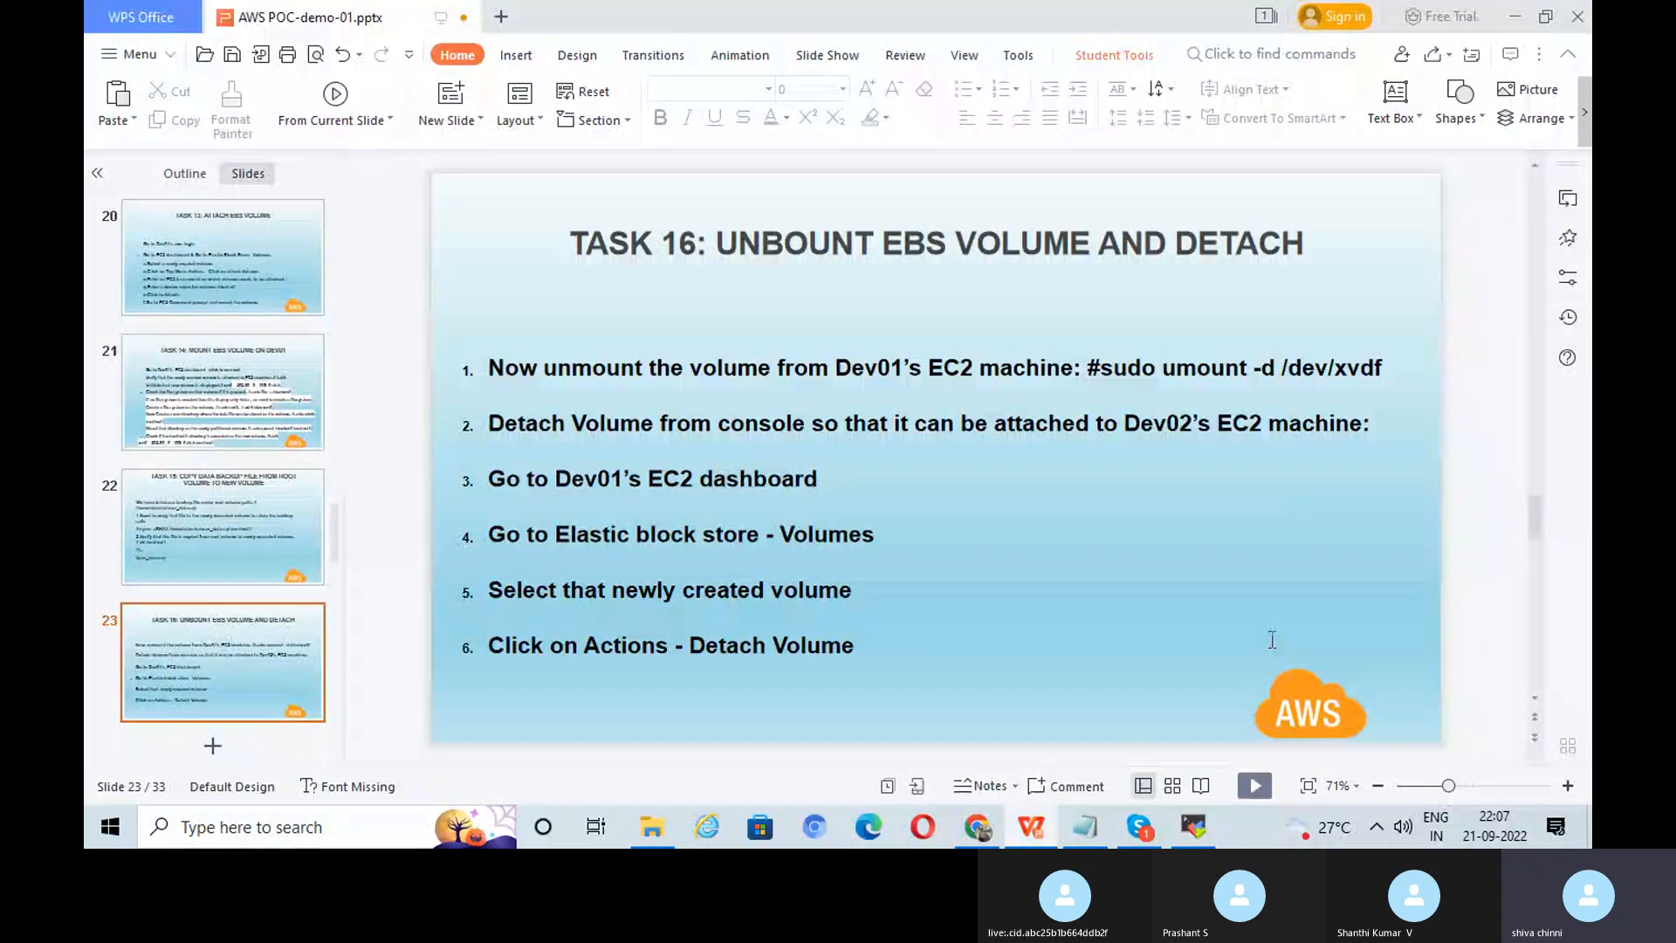
key(alt+Tab)
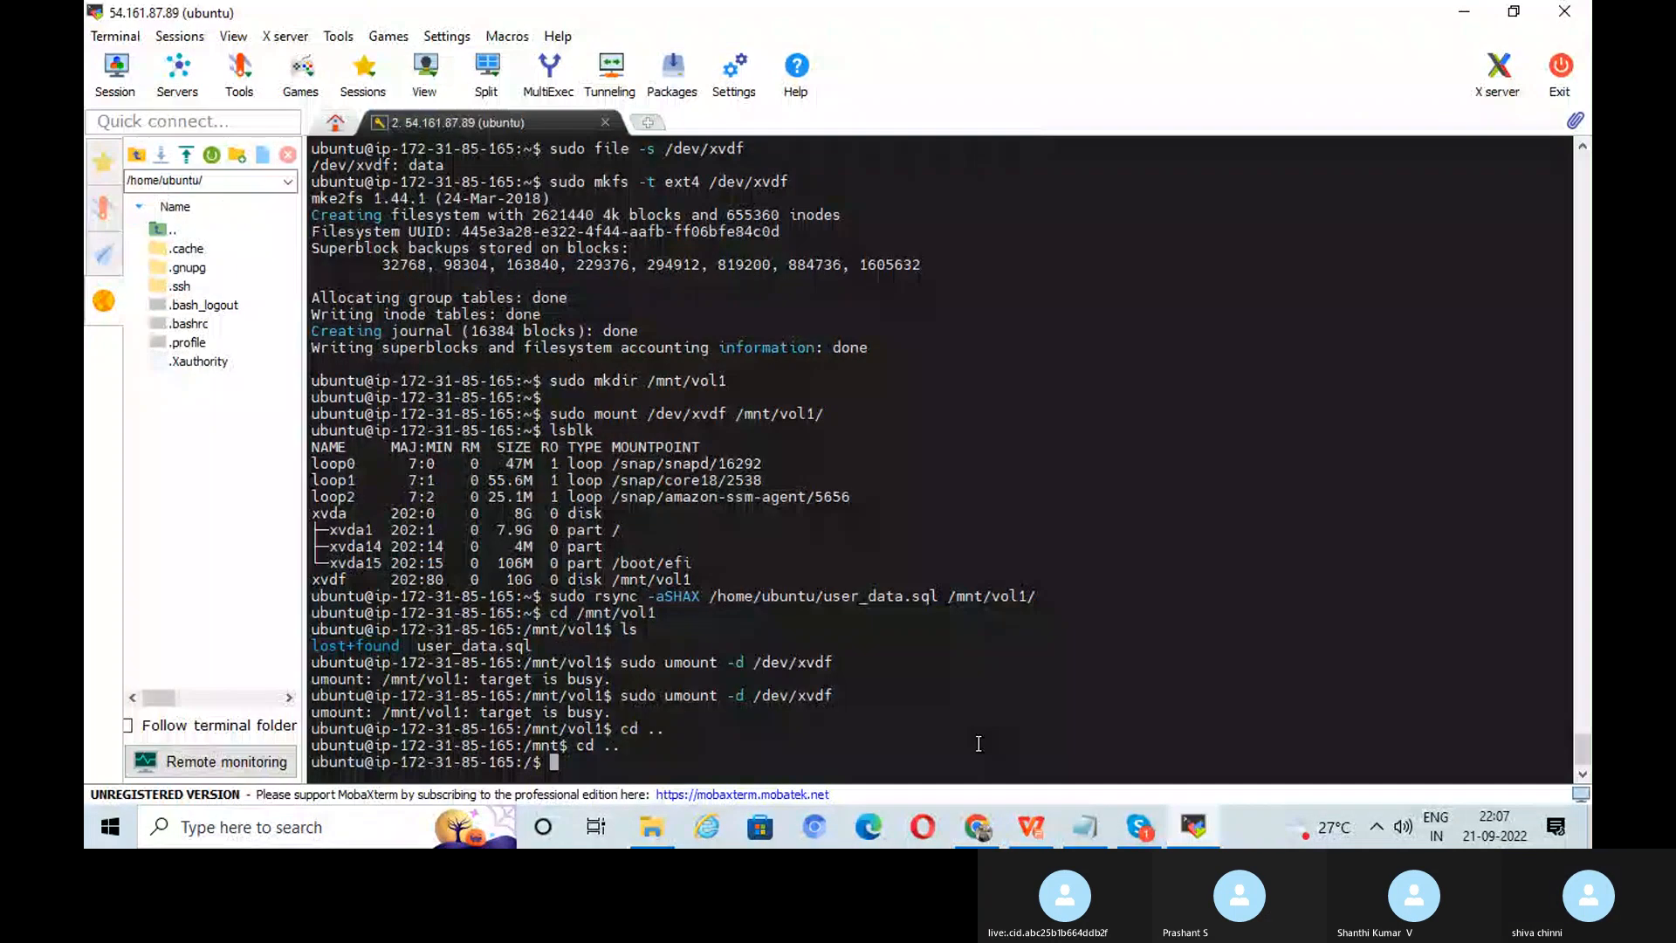
text(sudo umount -d)
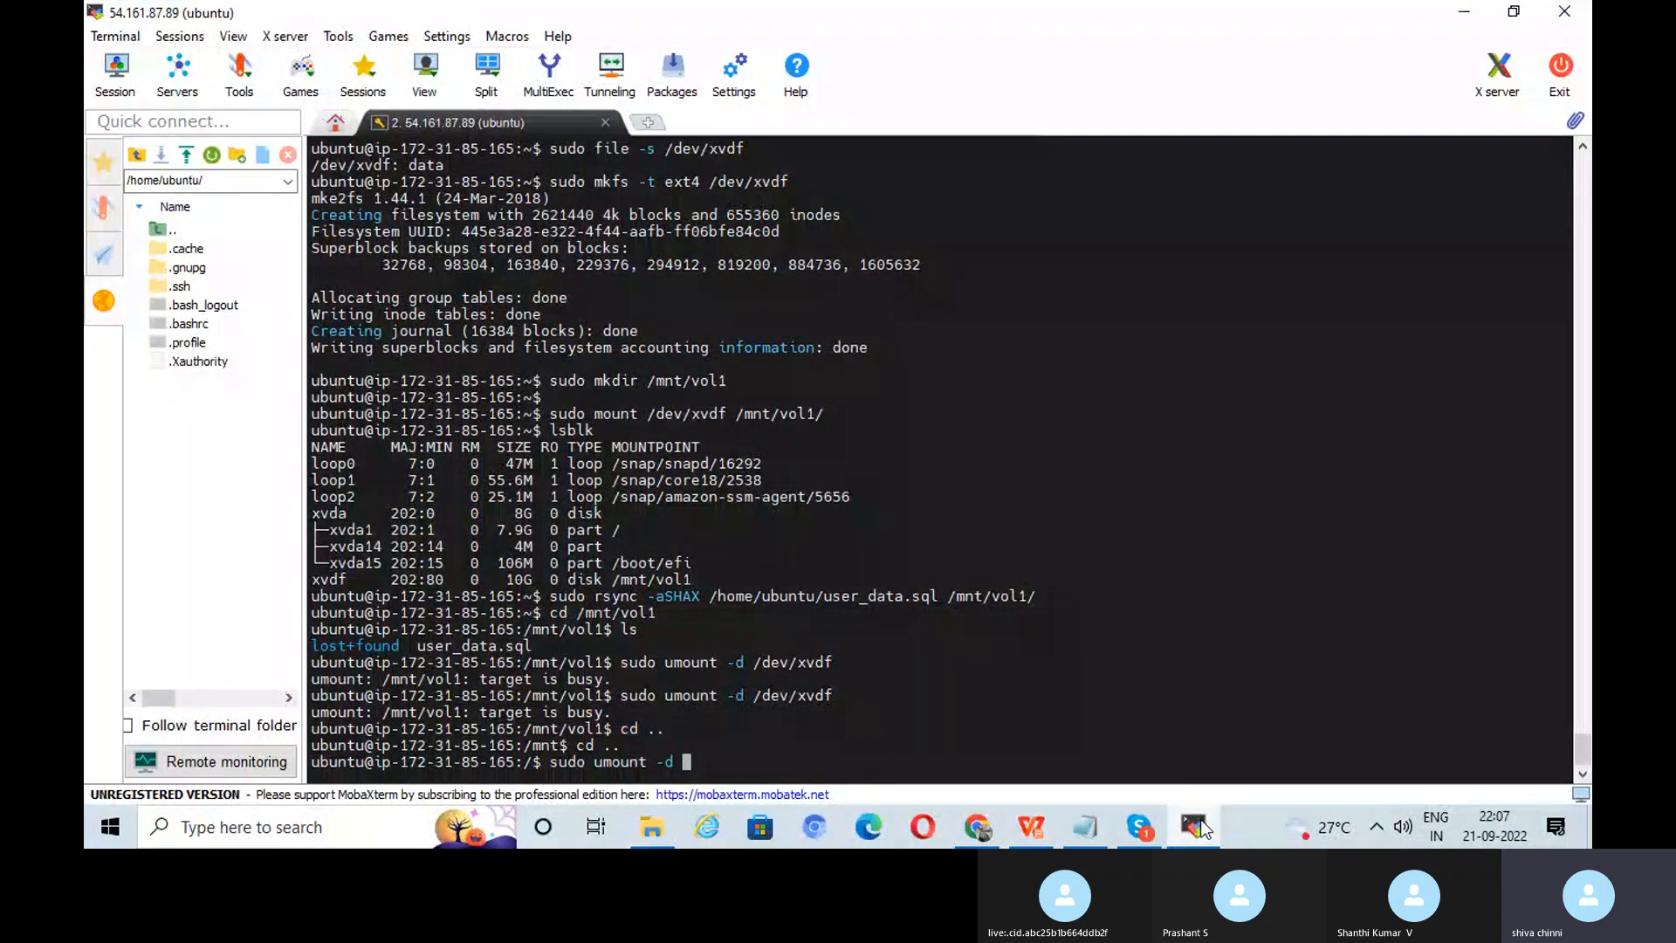
click(1196, 829)
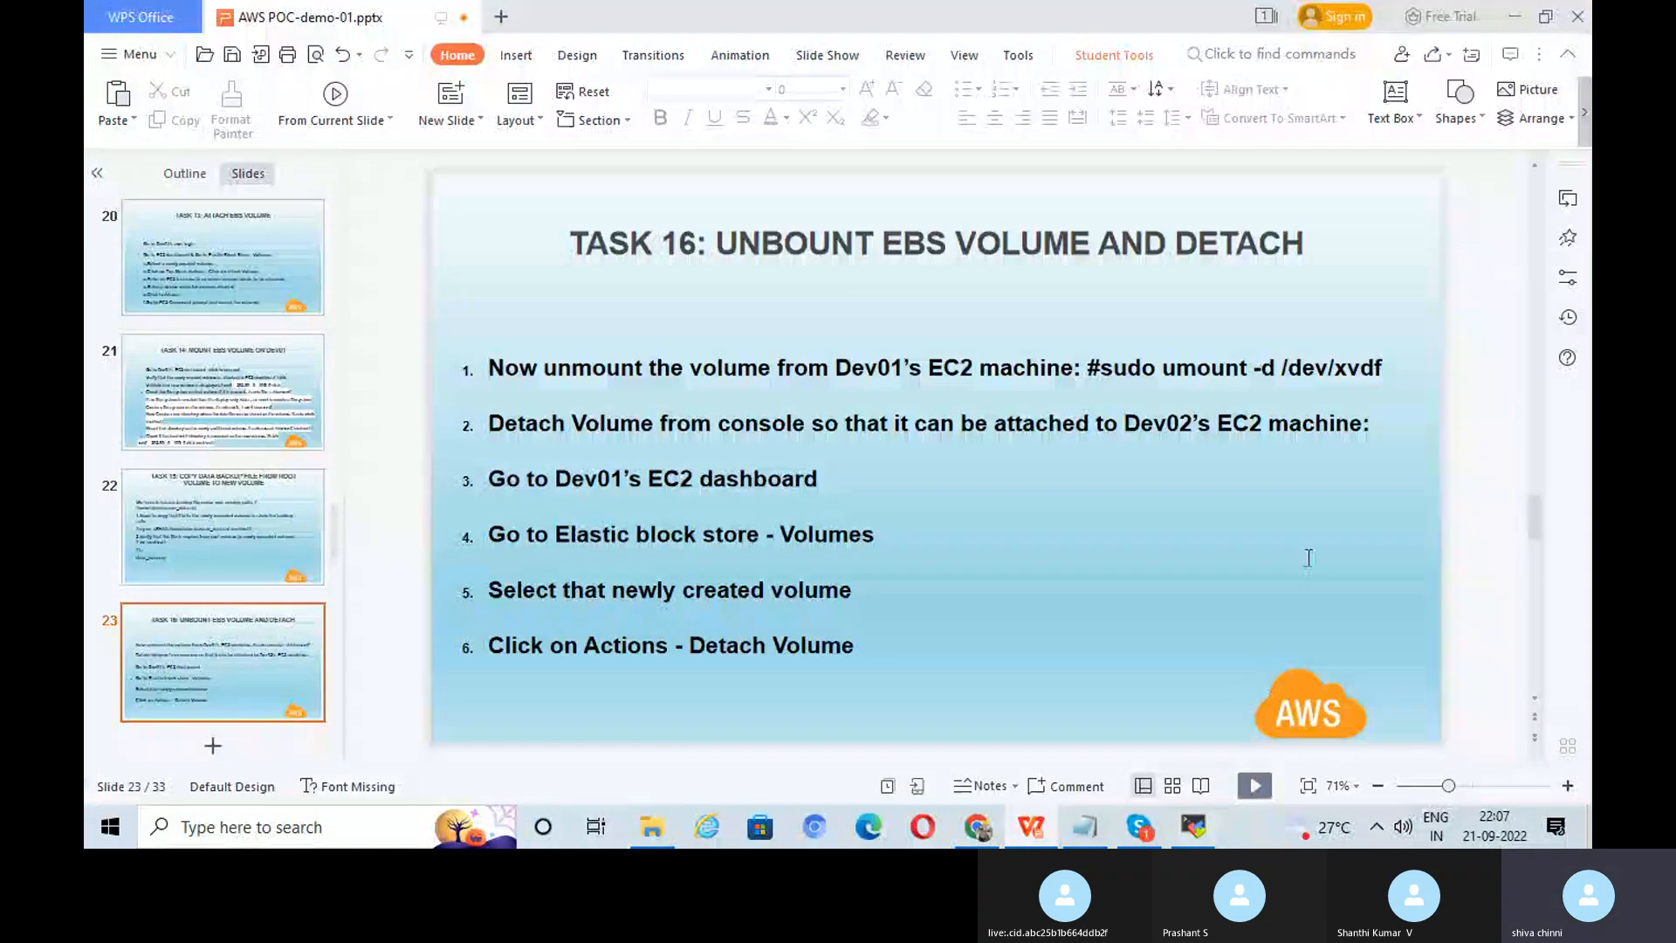
click(1196, 830)
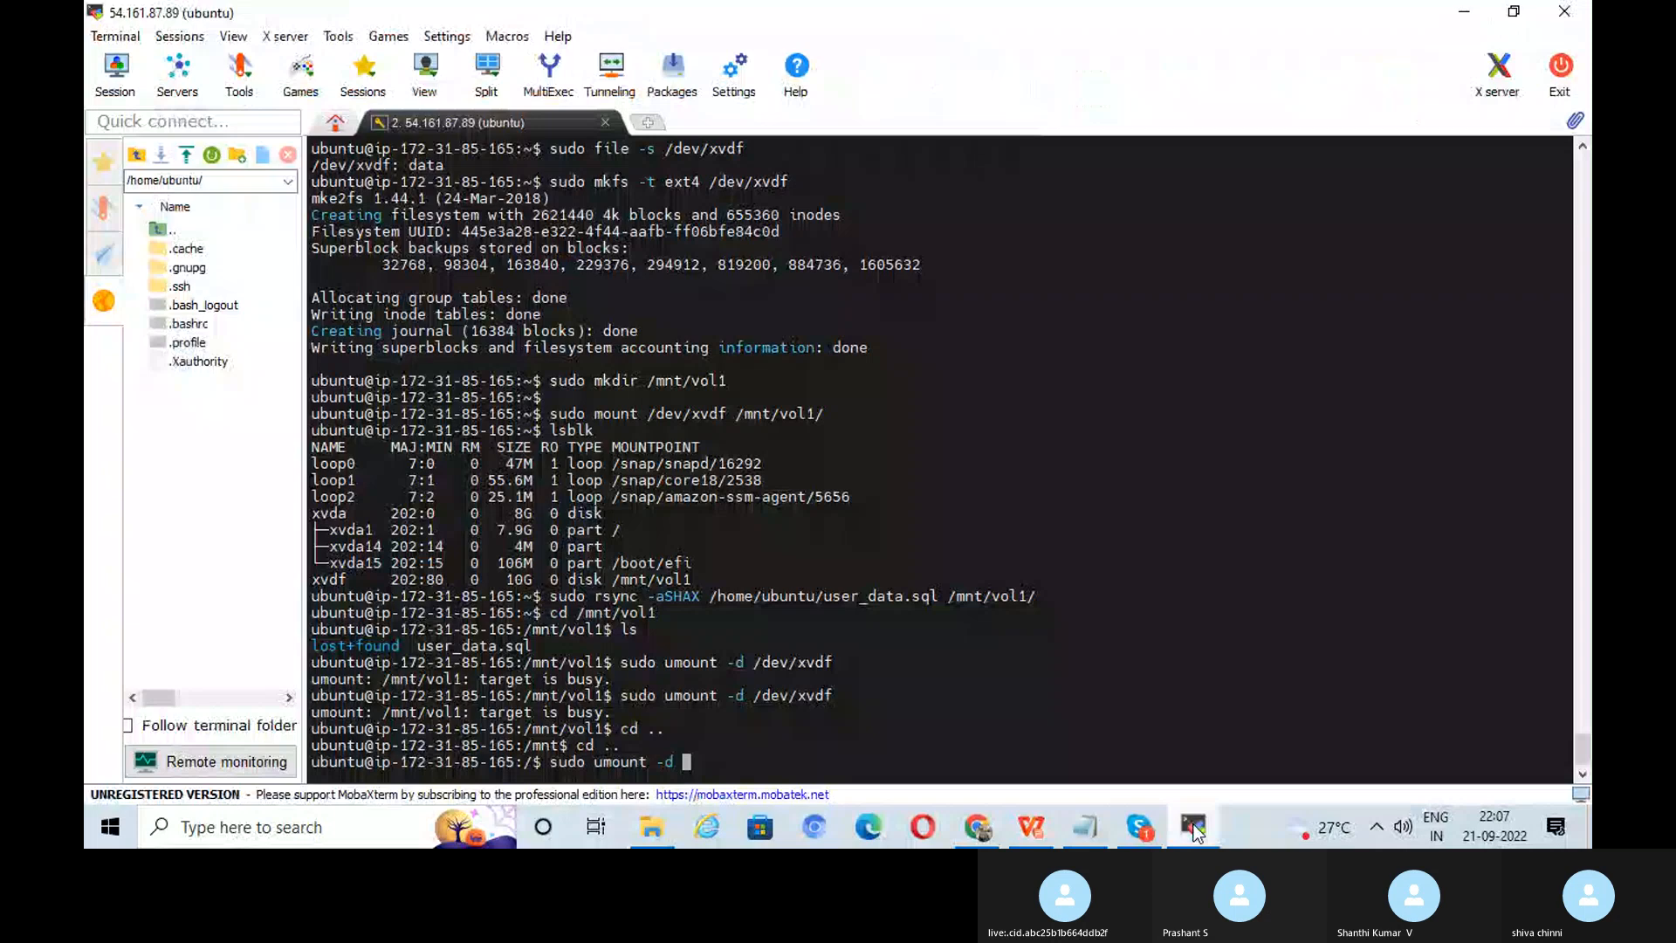
text(/dev/)
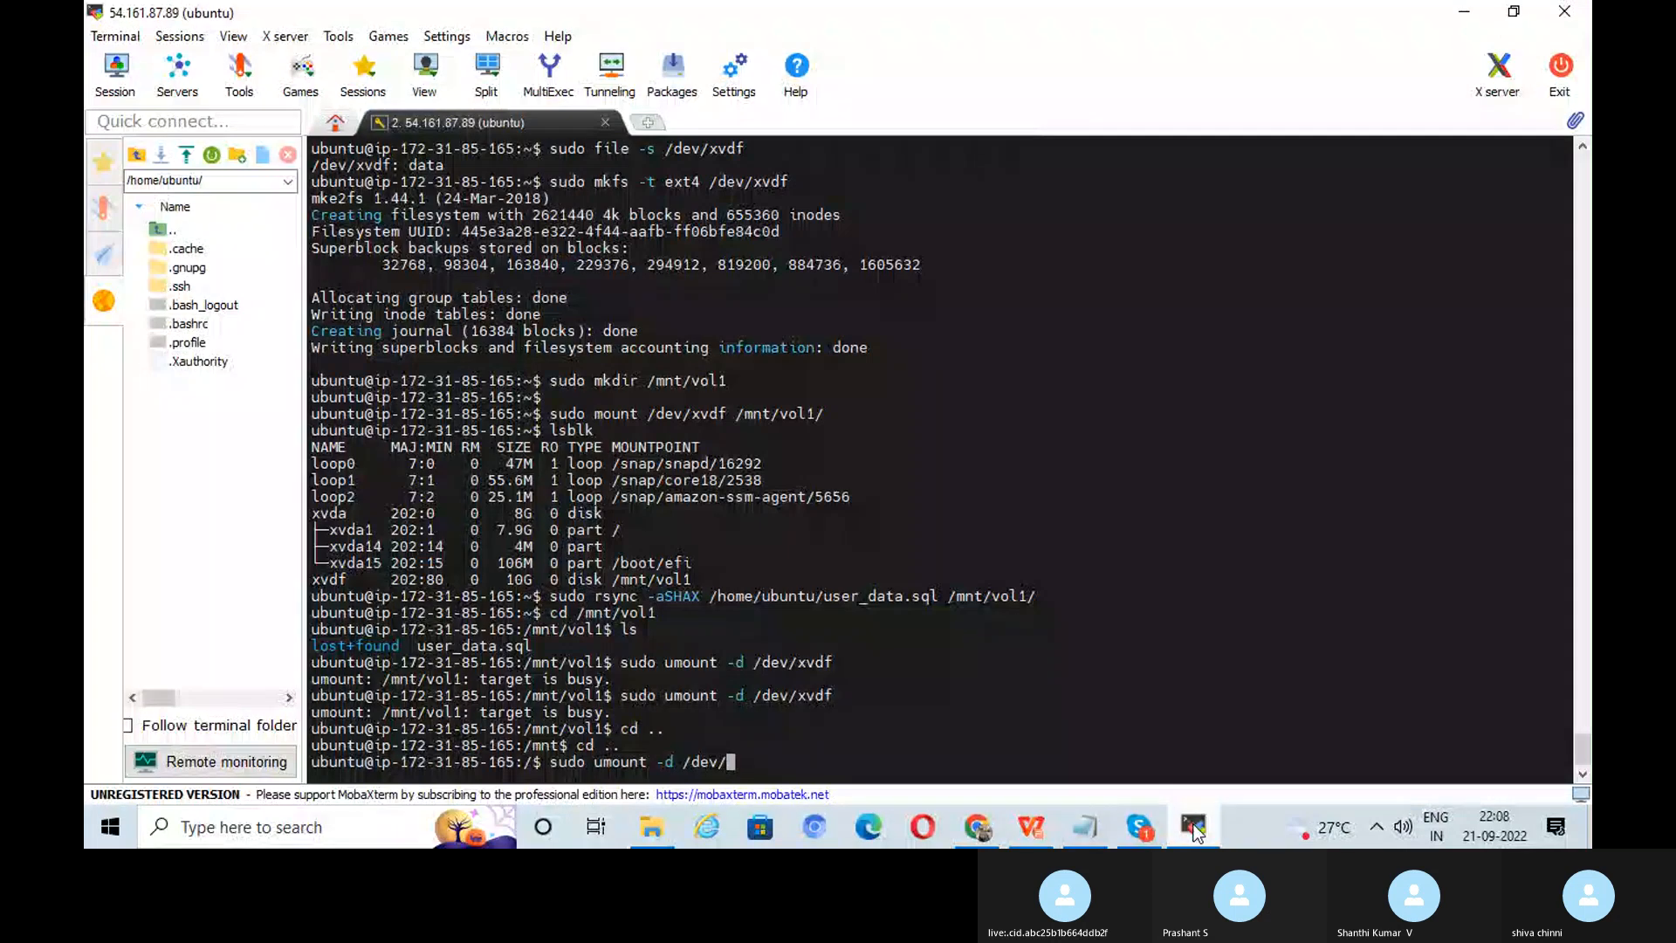
text(xvdf)
key(Return)
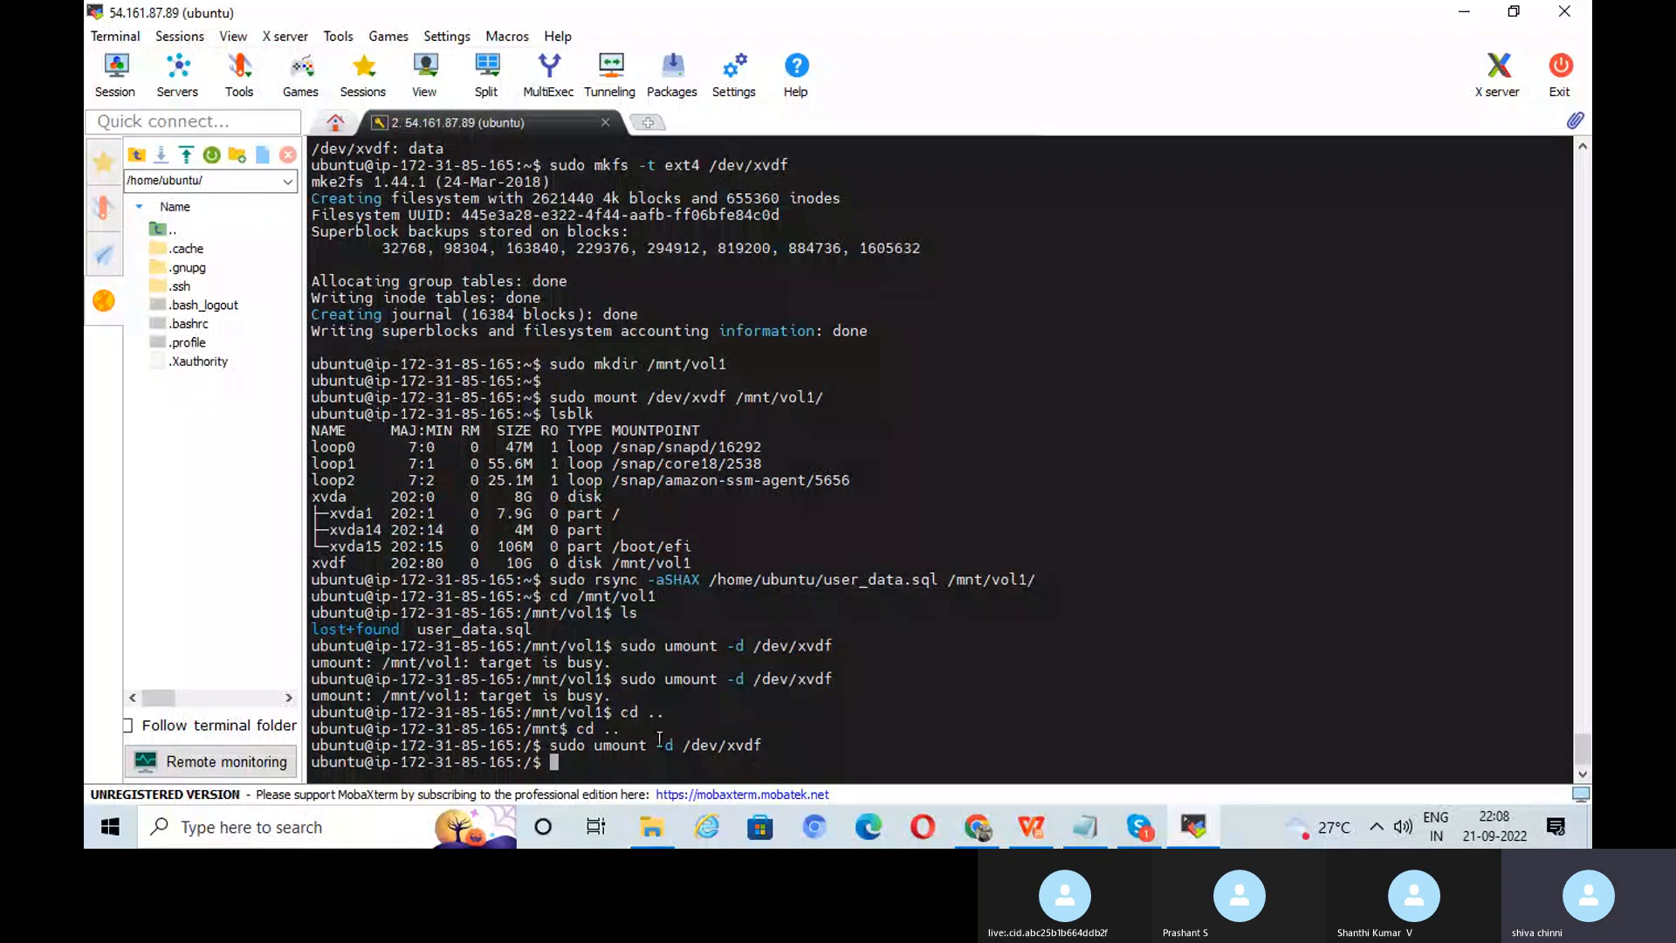
key(alt+Tab)
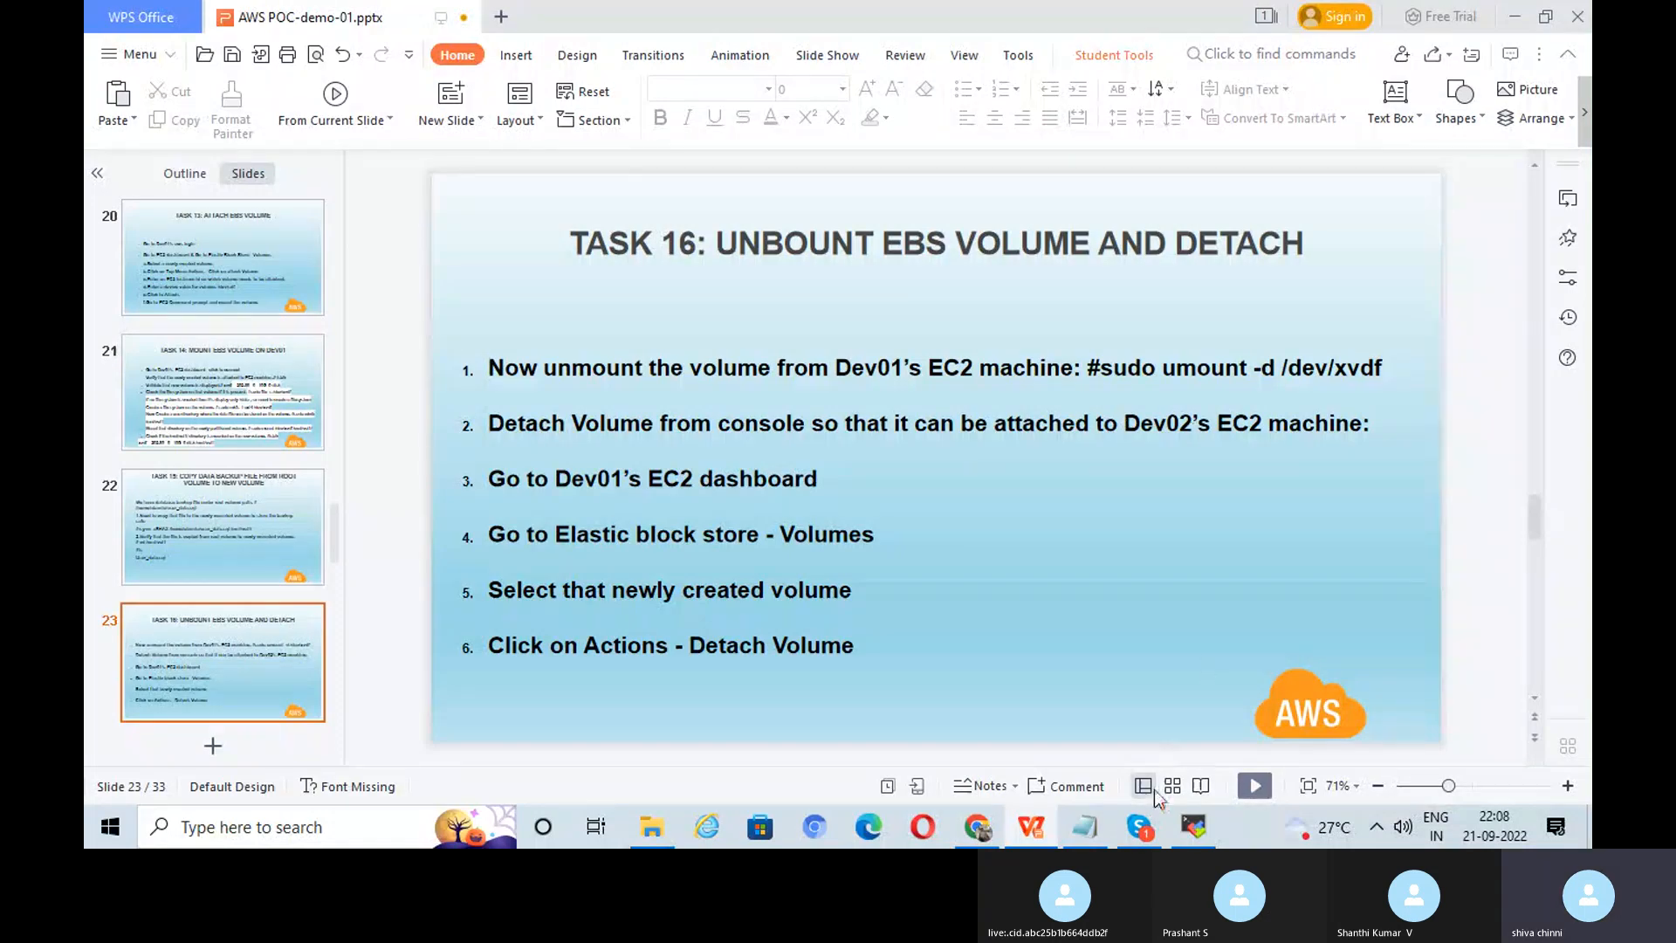
Step: On the Volumes page, select ebs-vol1 and refresh the list to recheck its state
click(980, 831)
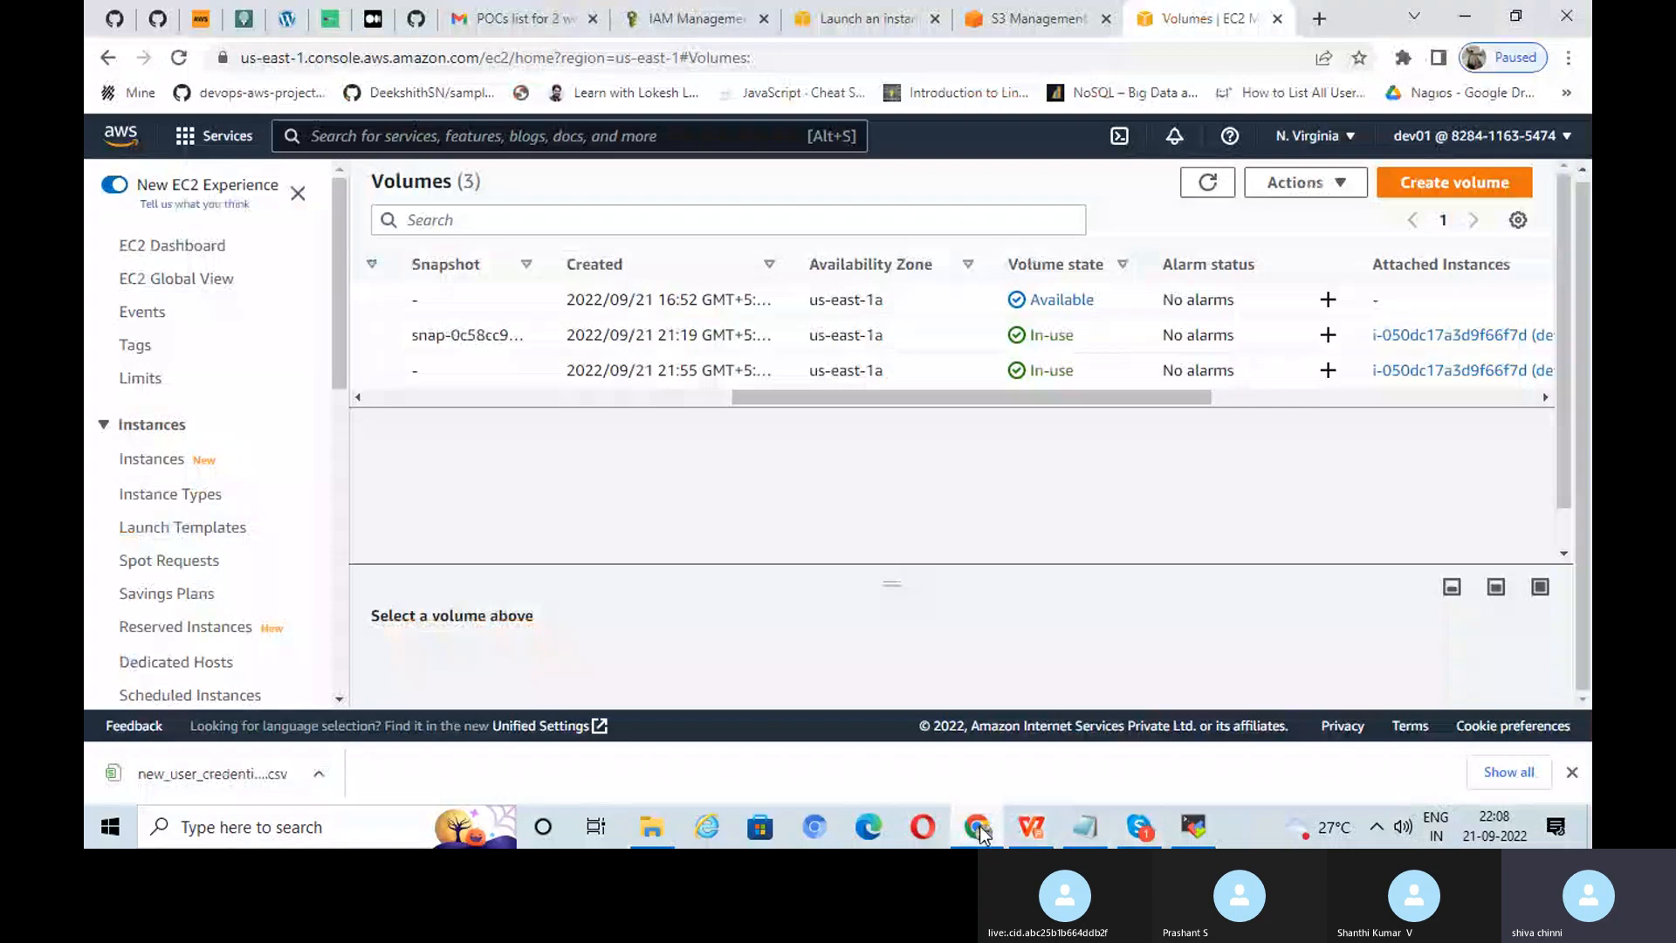
drag(1073, 397, 710, 393)
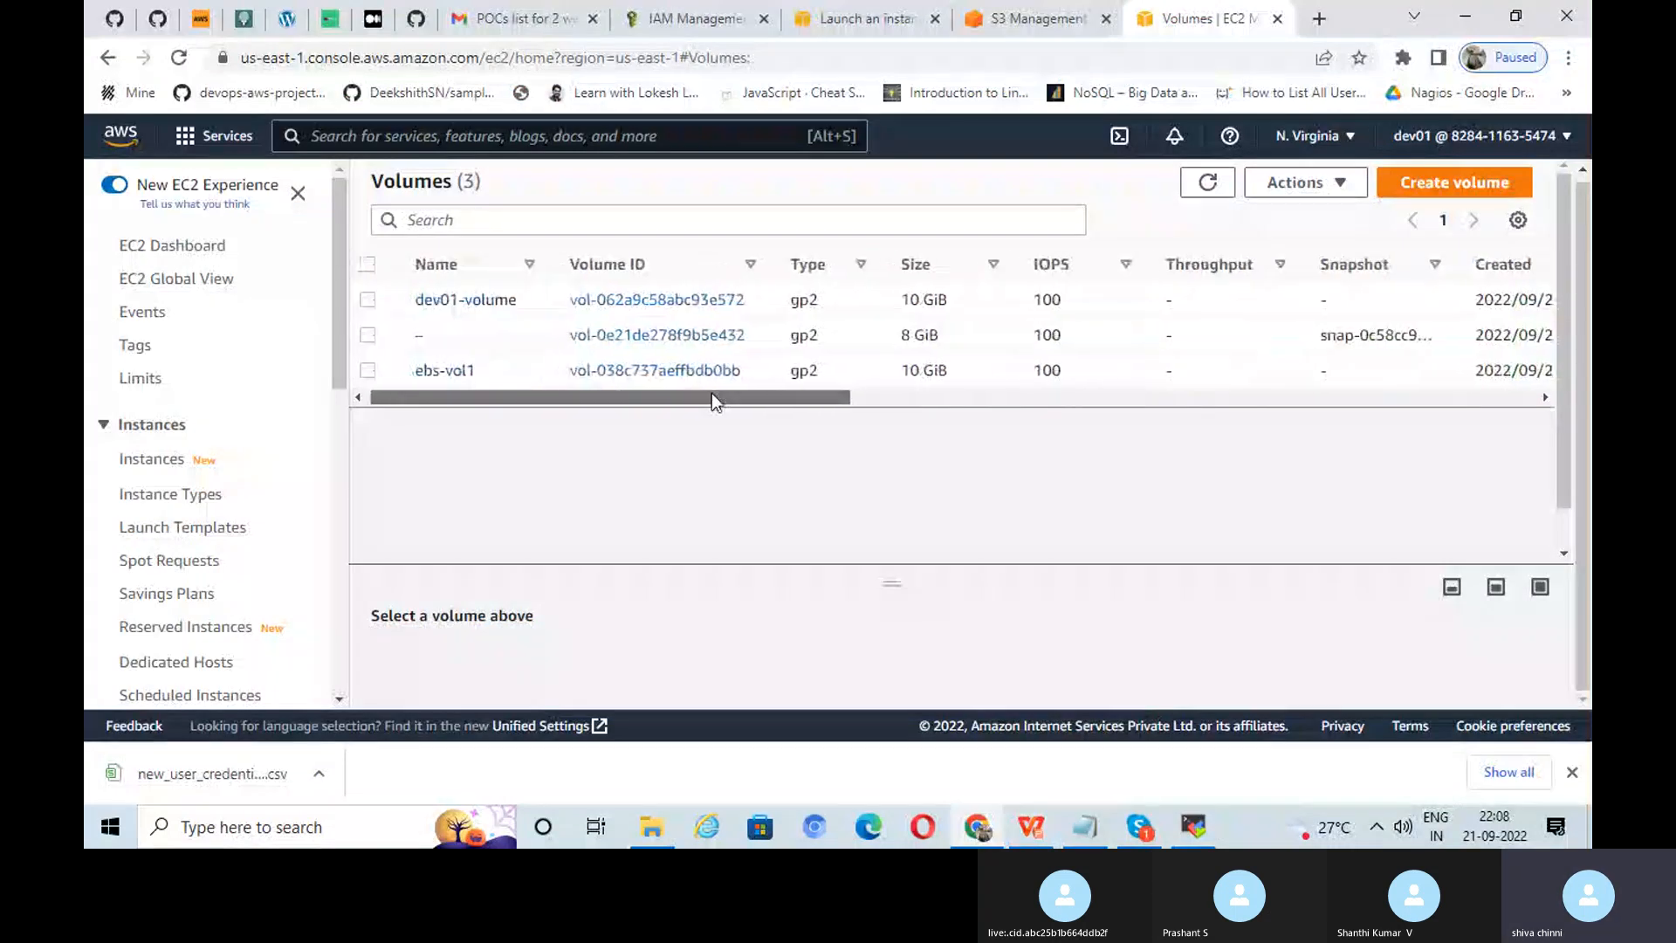
click(380, 371)
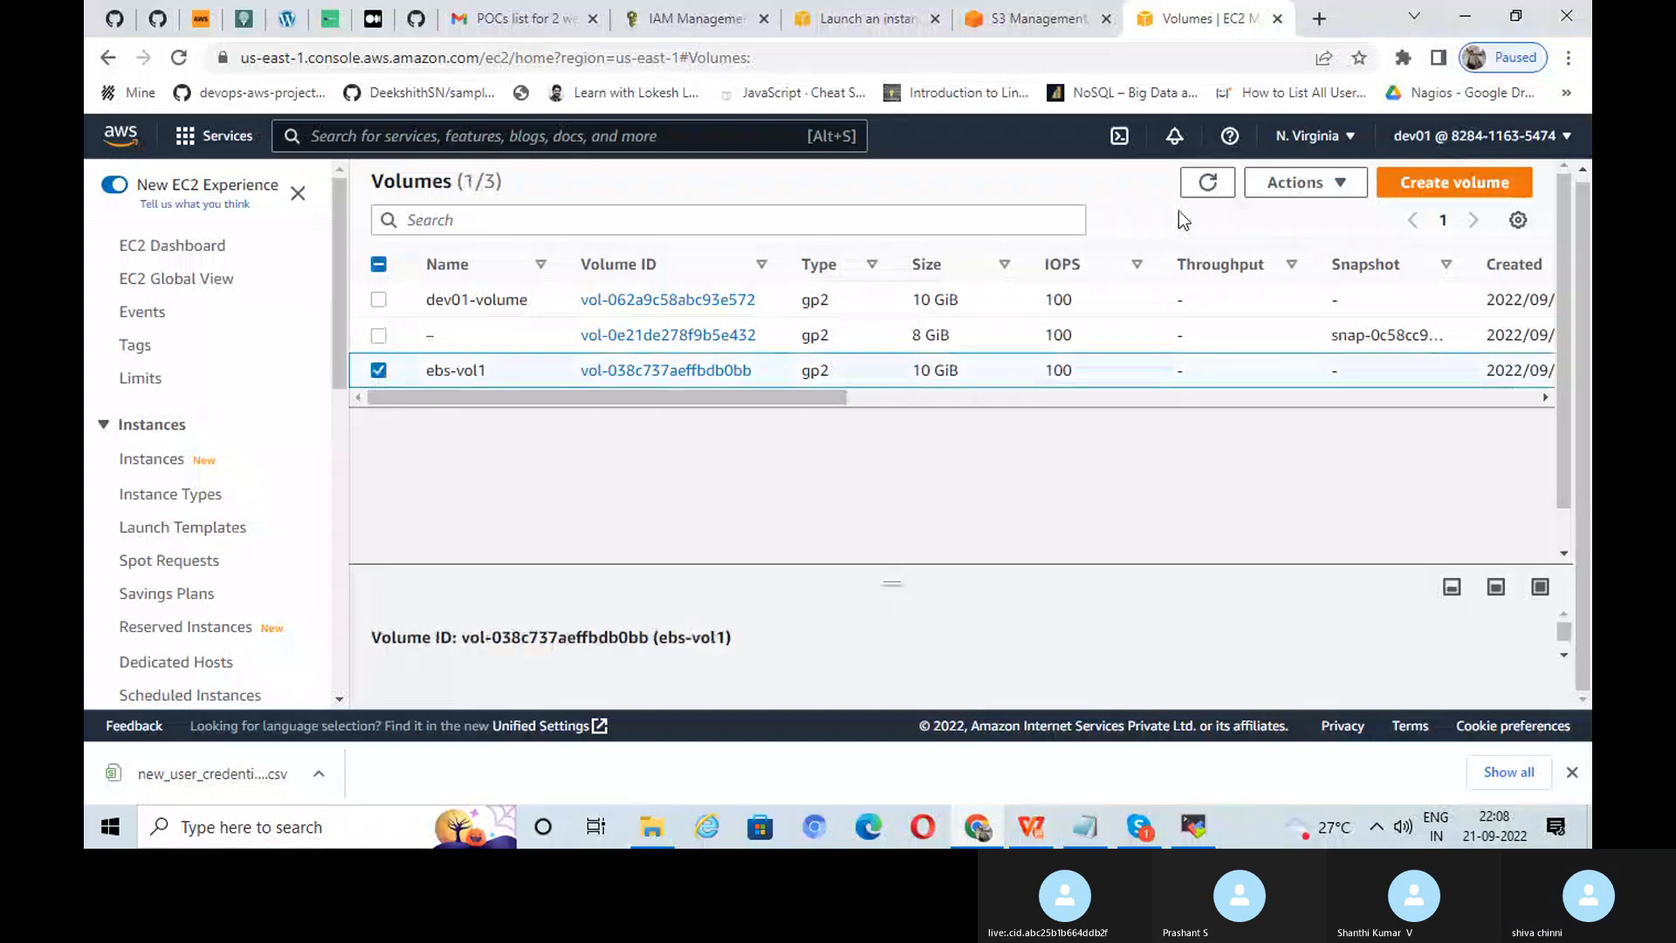
click(1299, 184)
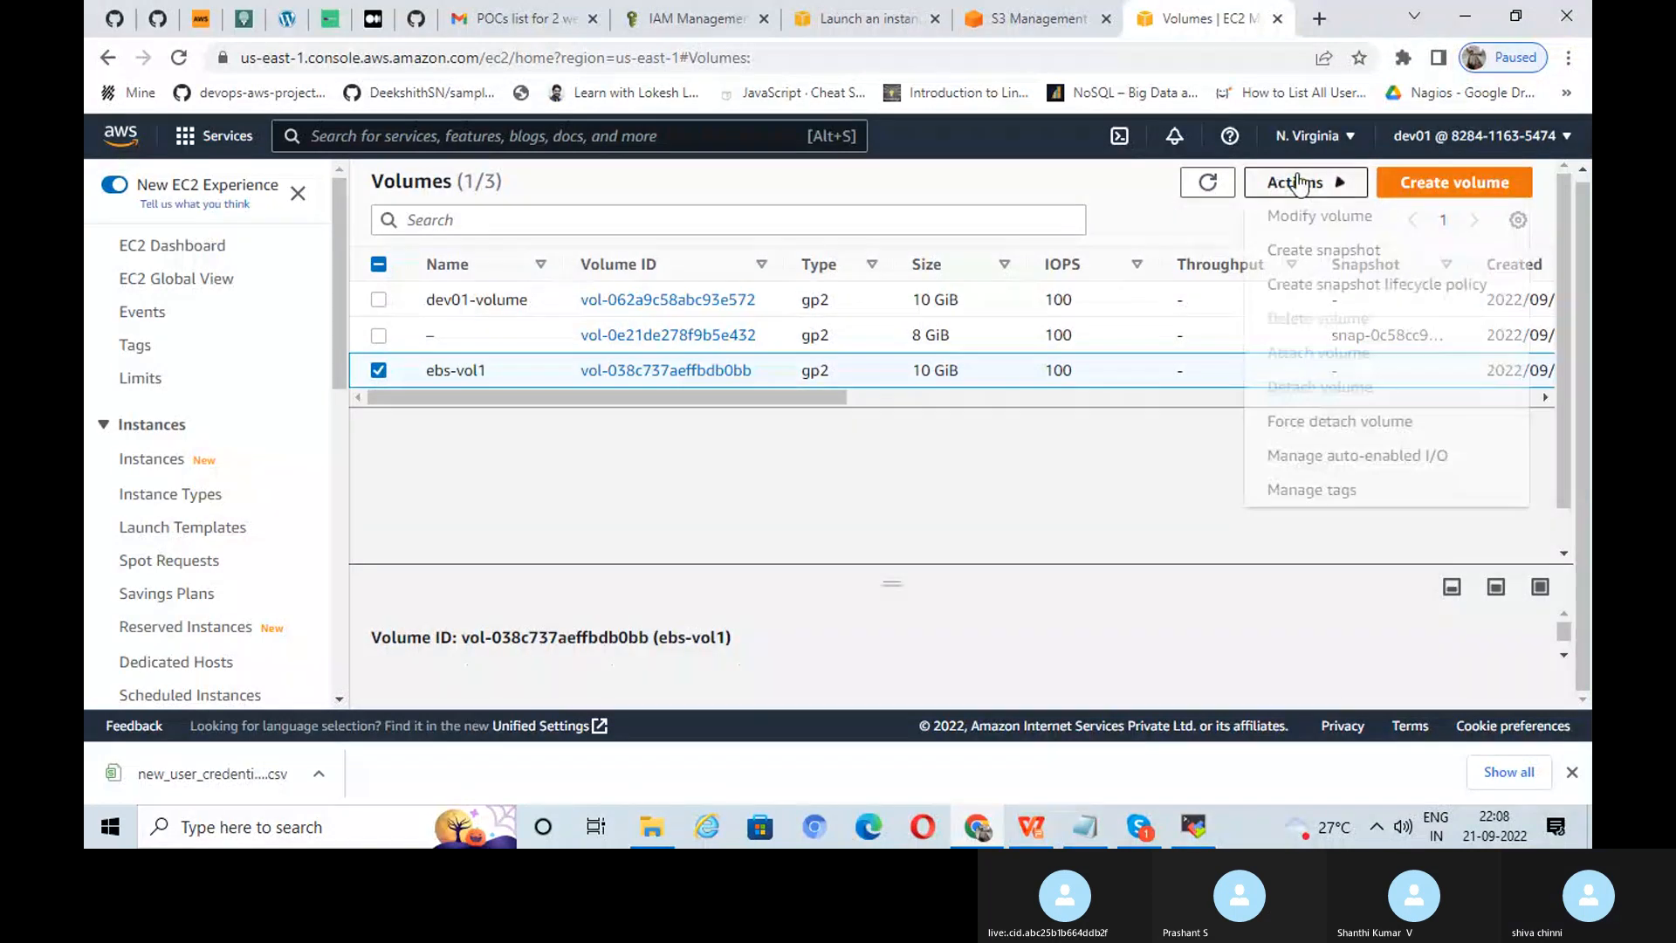
click(1209, 183)
double_click(1212, 183)
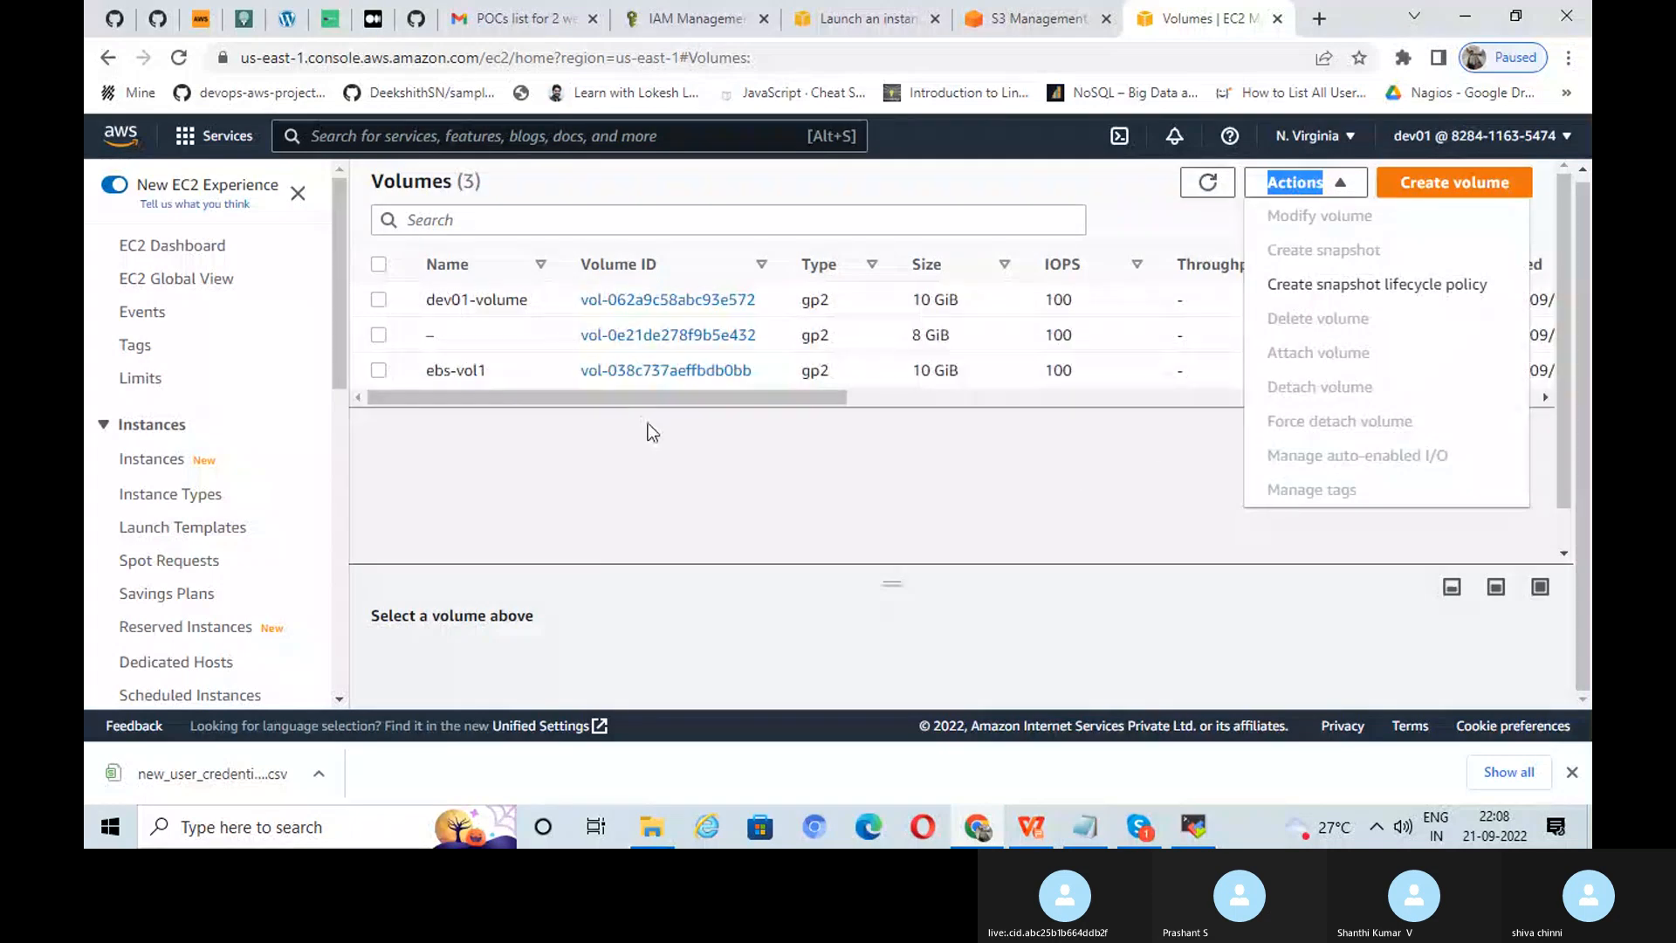
click(378, 370)
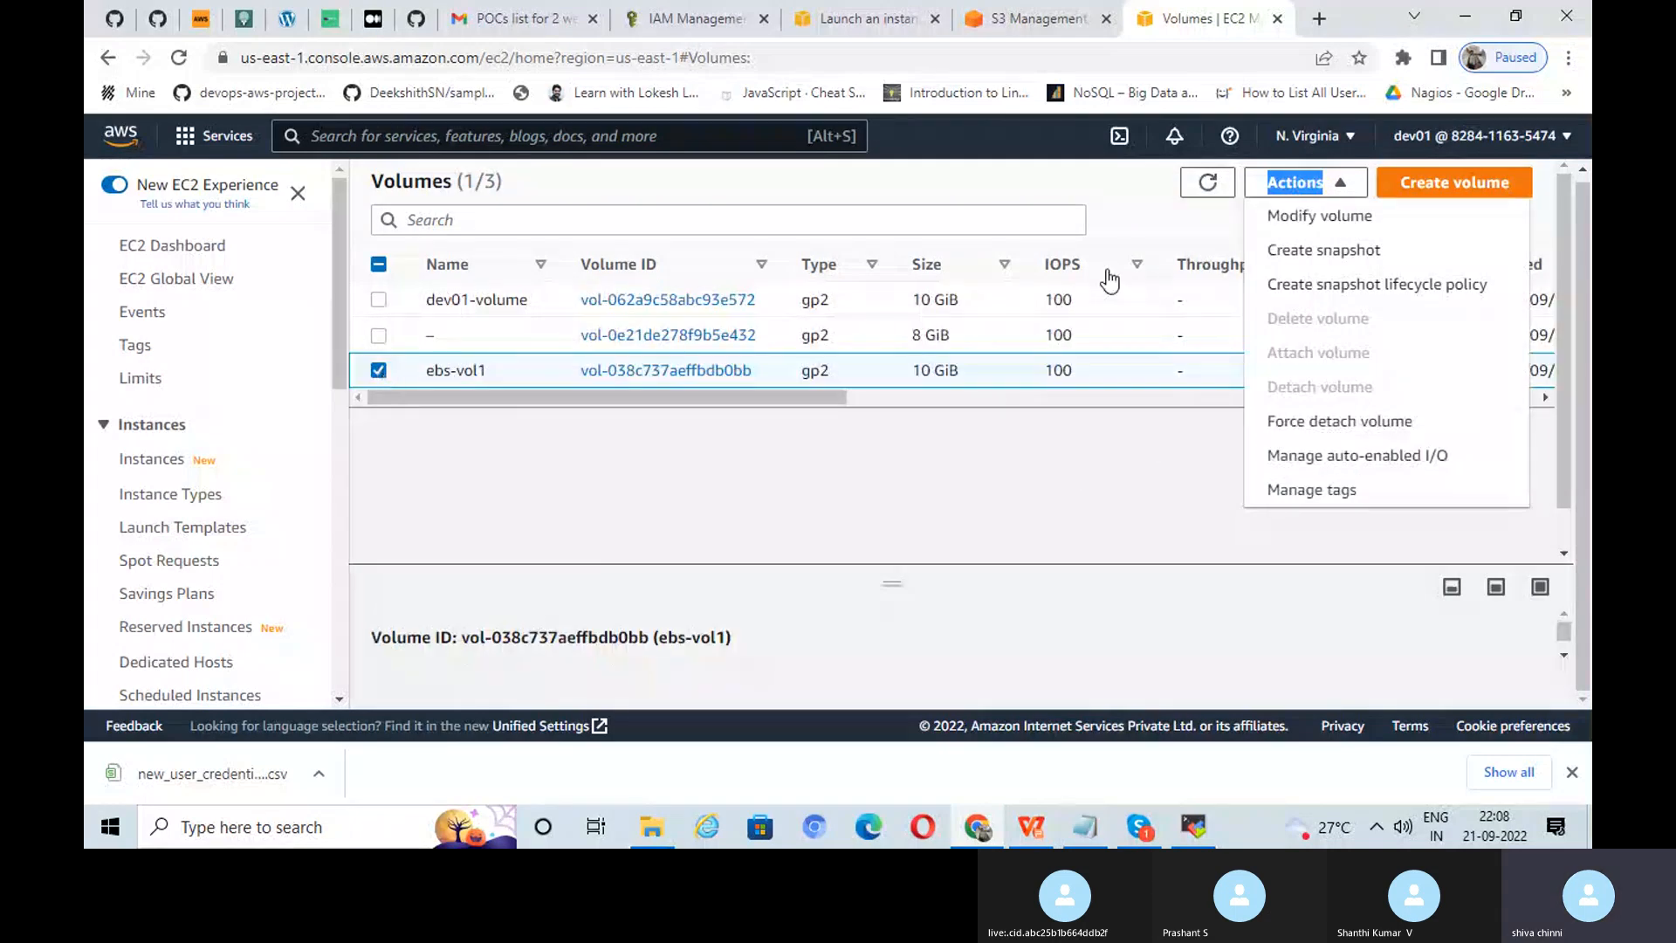
click(1323, 182)
click(1325, 181)
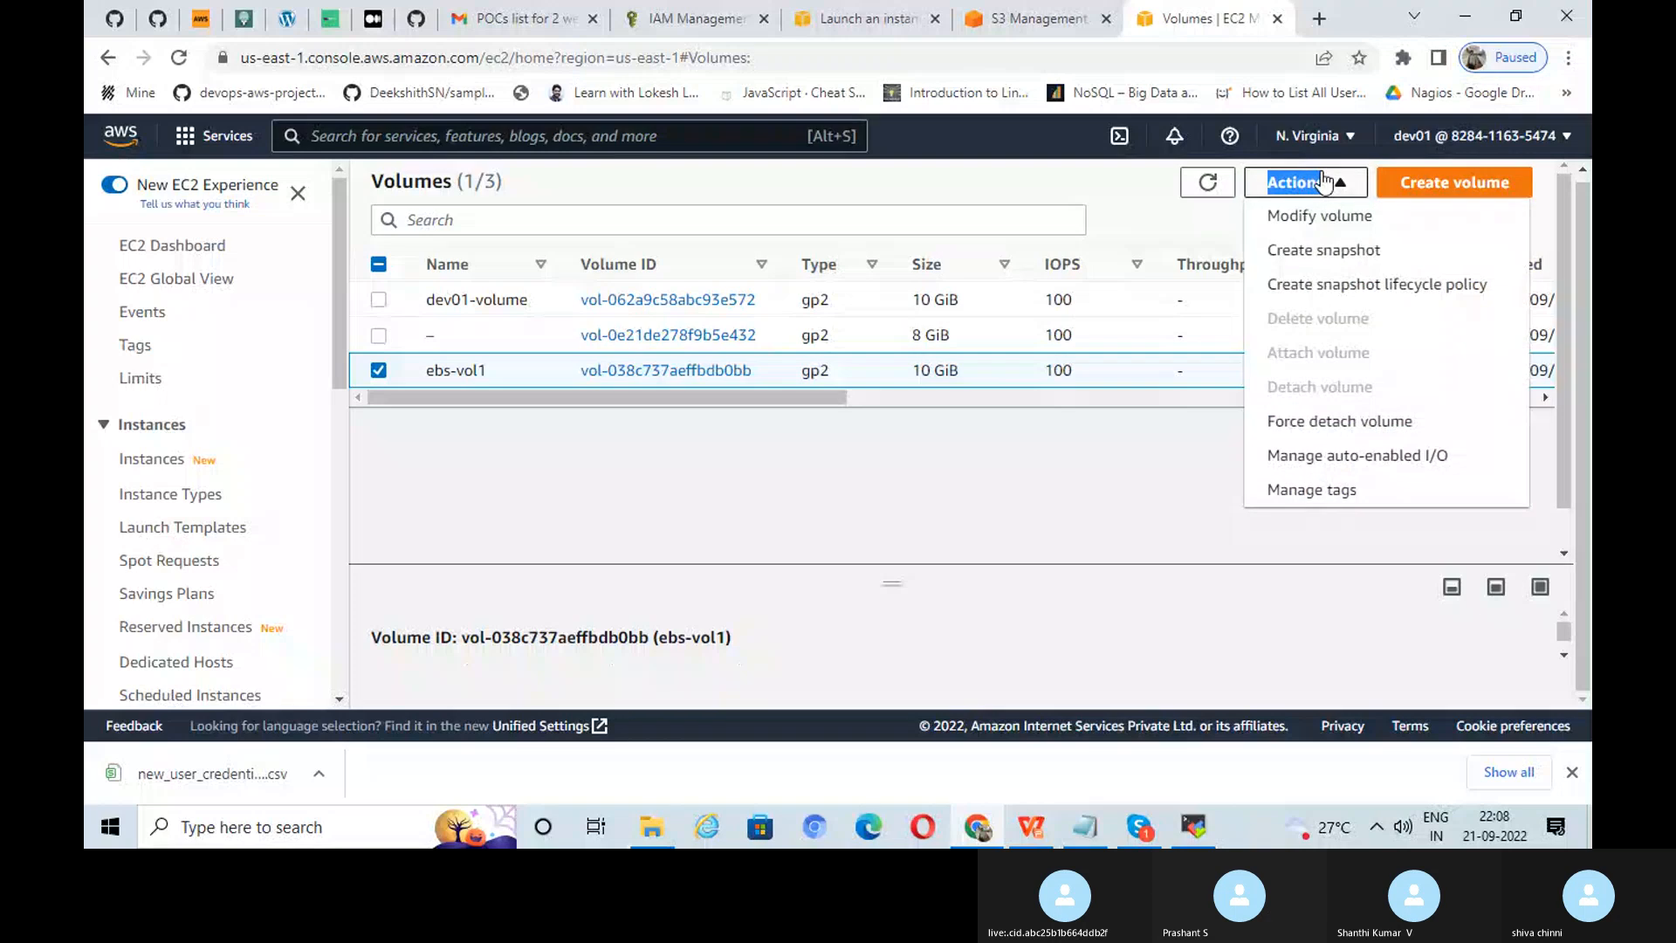
click(1325, 181)
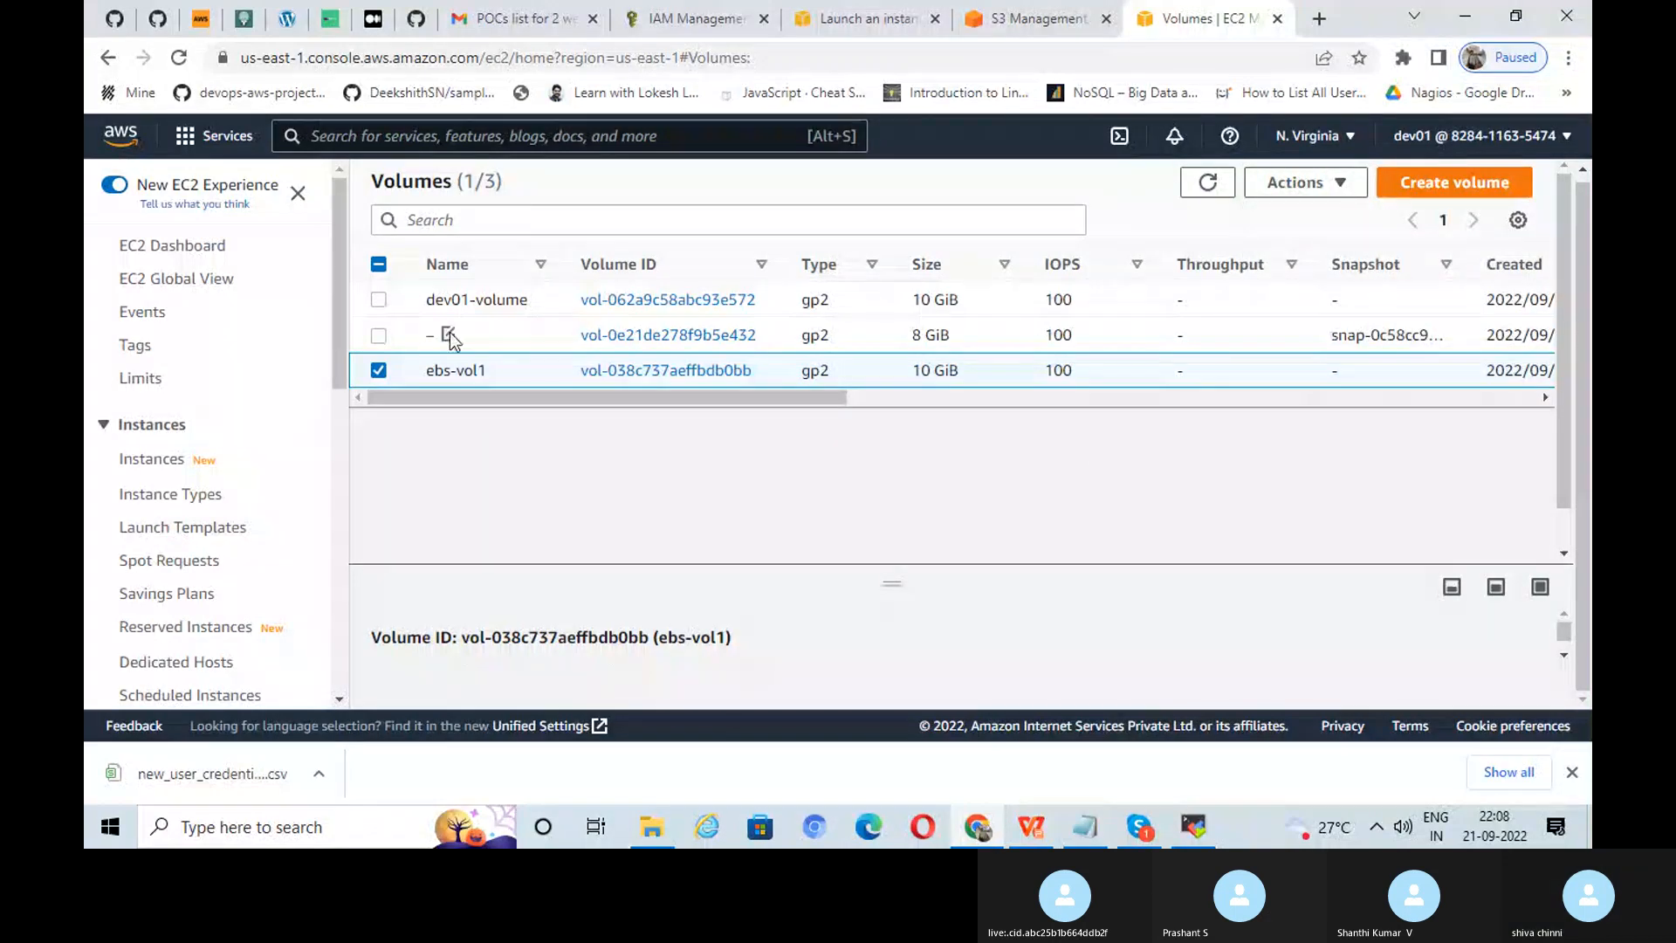
Step: Reselect ebs-vol1, refresh once more, and bring up its Actions menu
click(379, 370)
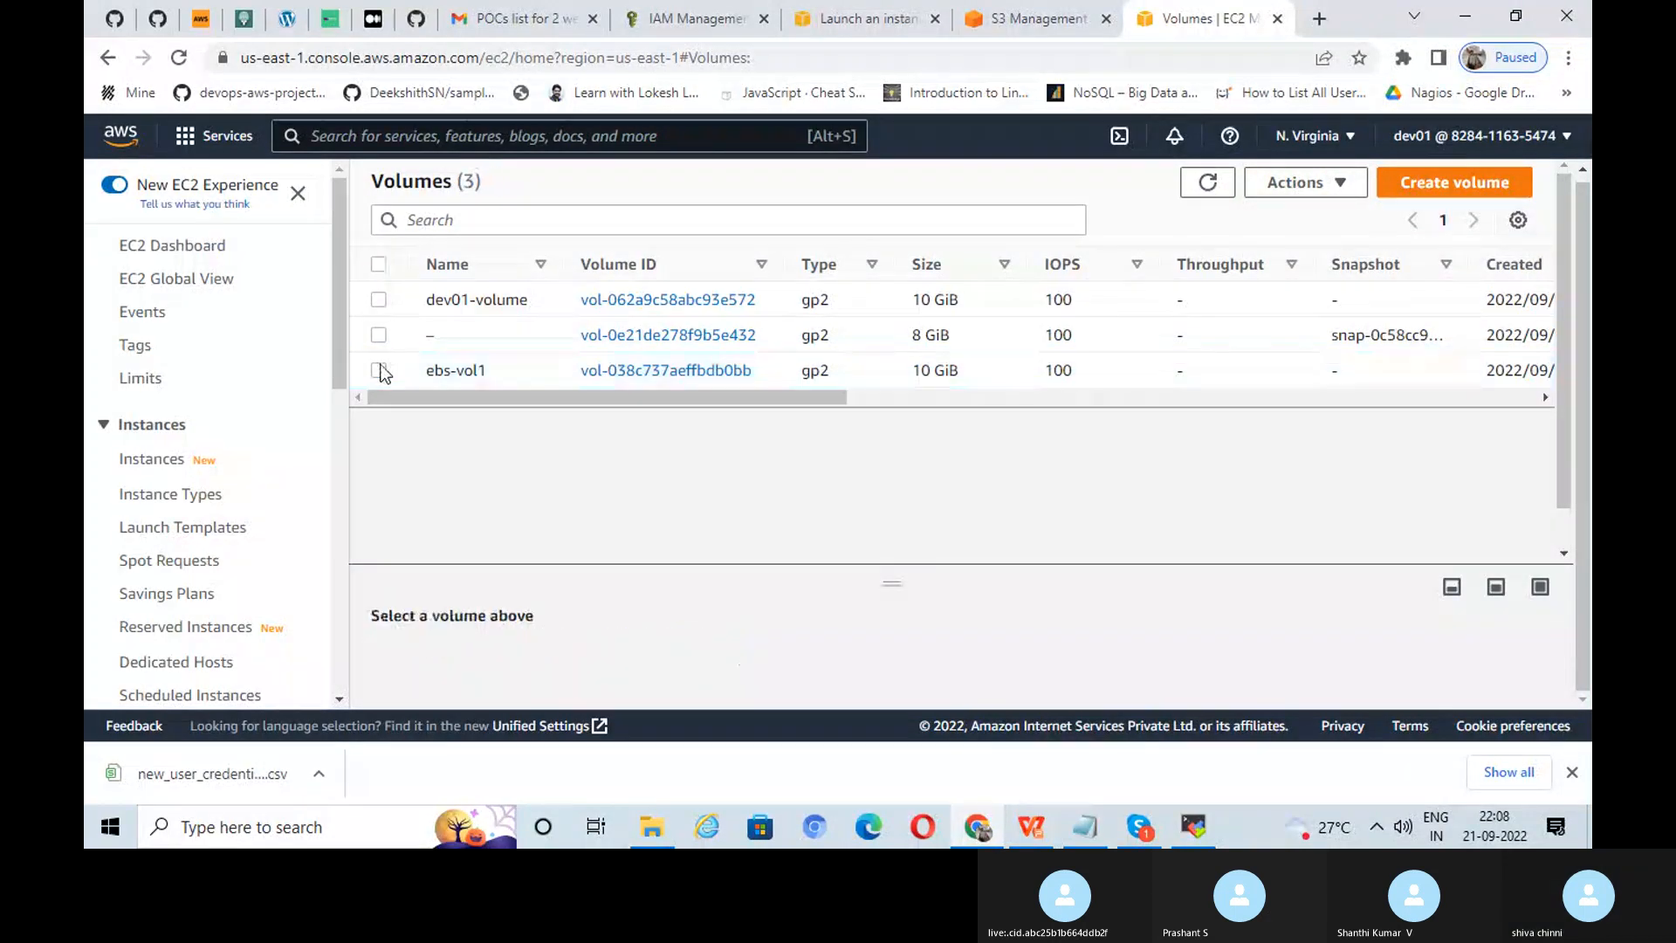
click(379, 370)
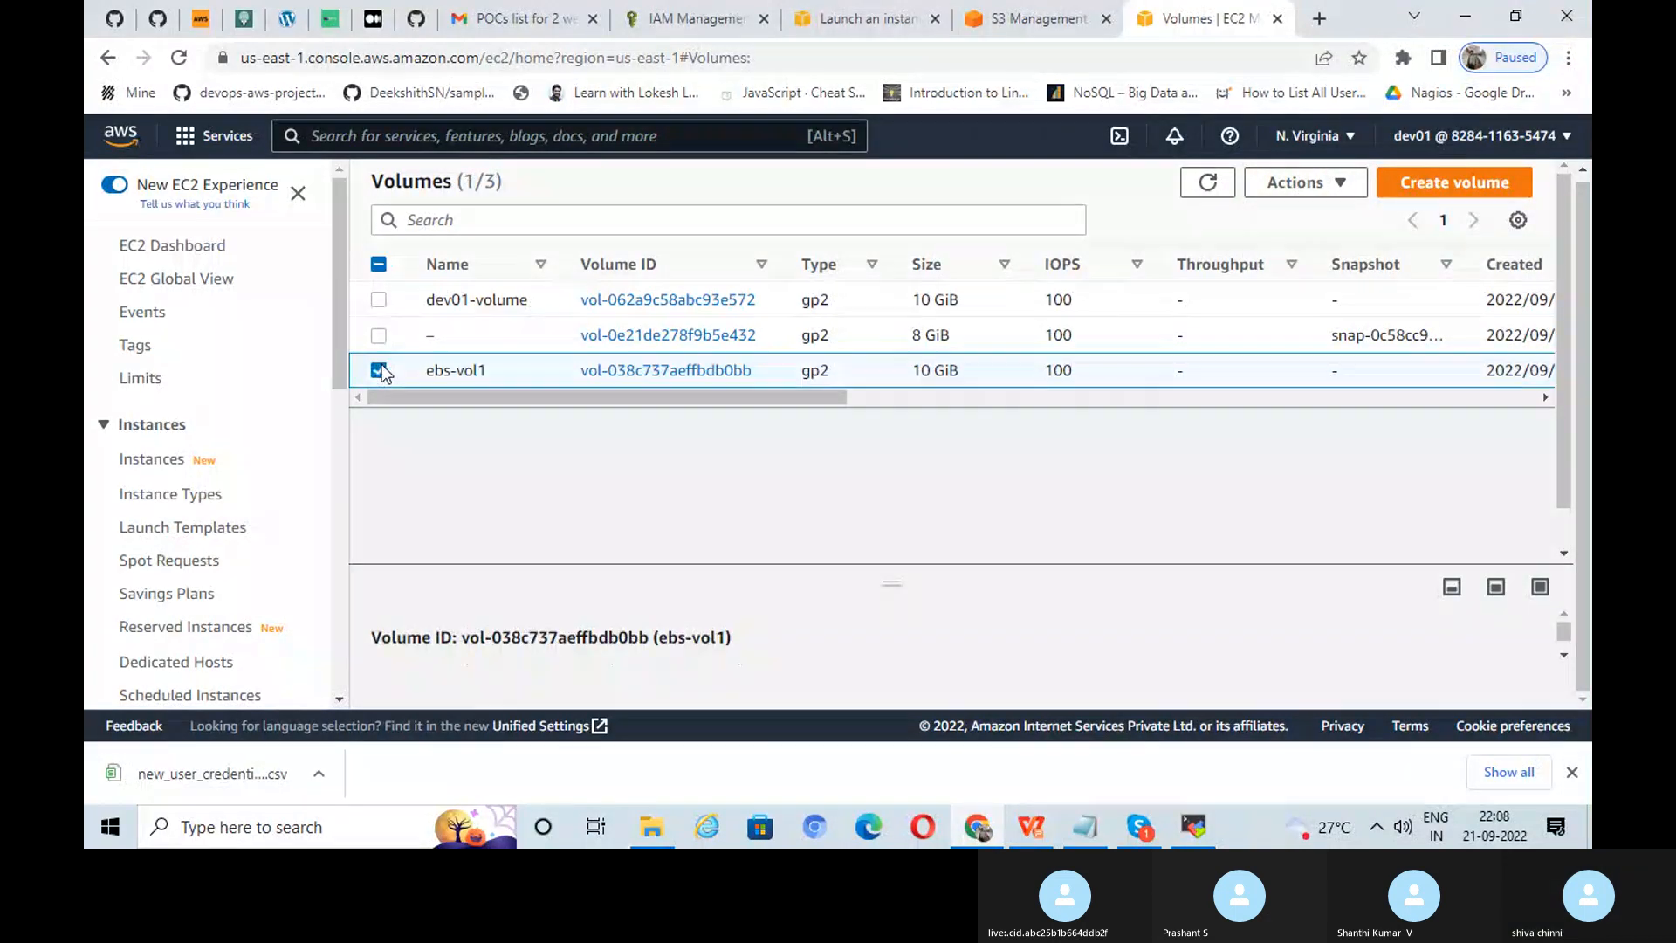
click(1299, 182)
click(1208, 183)
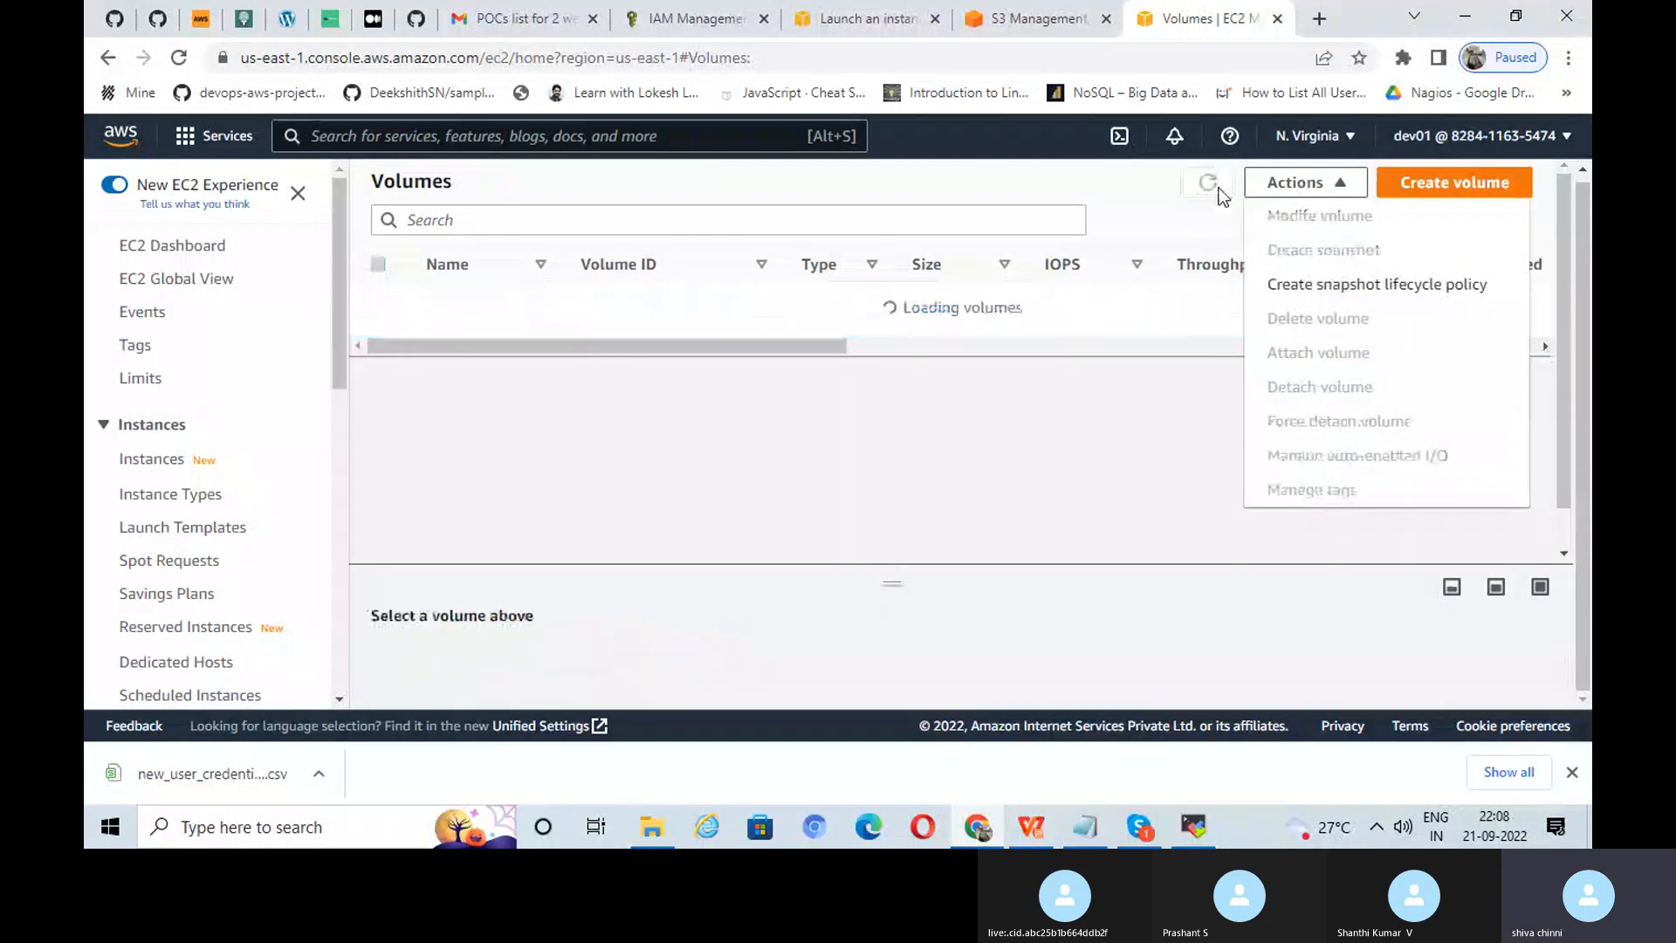
click(999, 459)
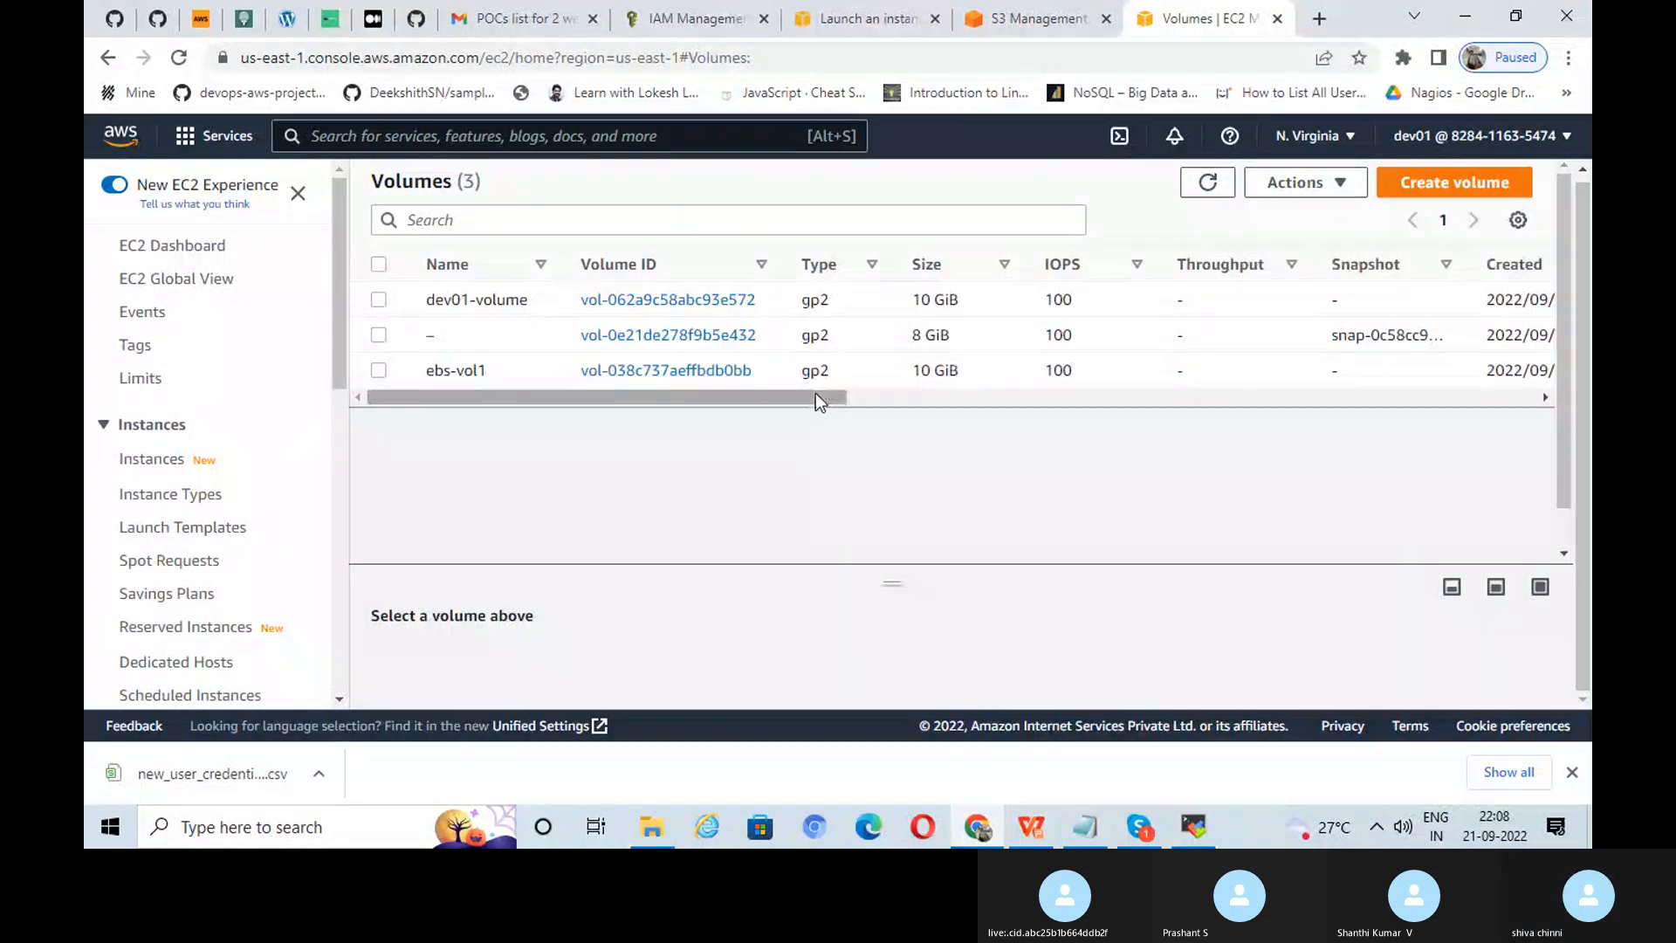
drag(816, 395, 737, 373)
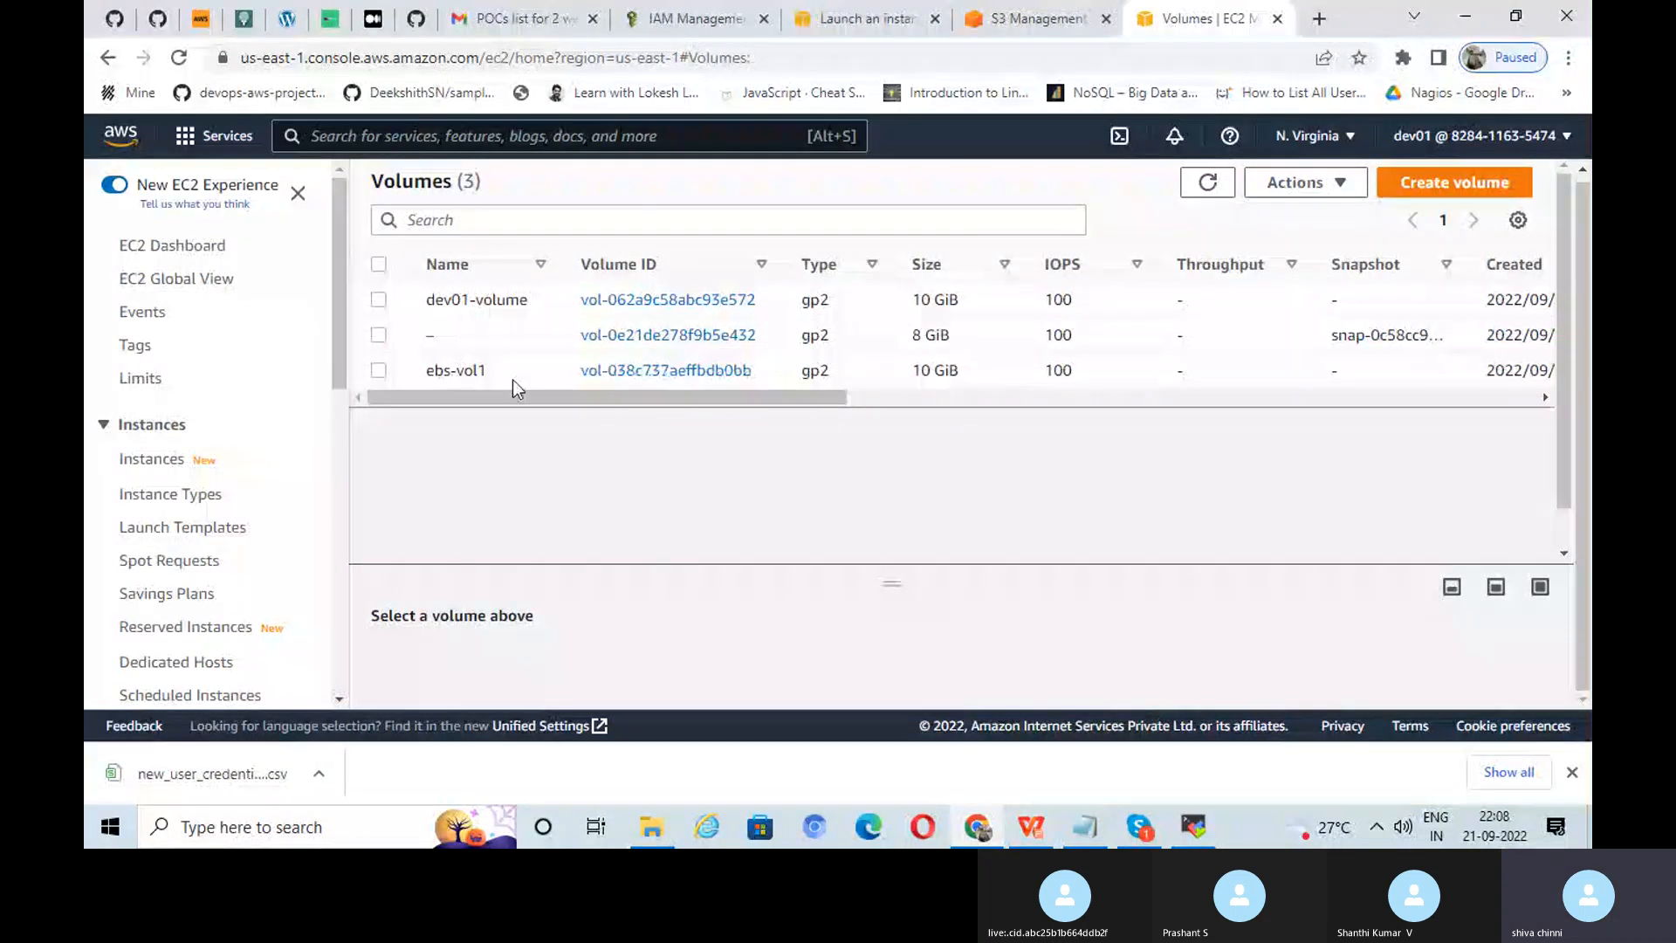
click(378, 371)
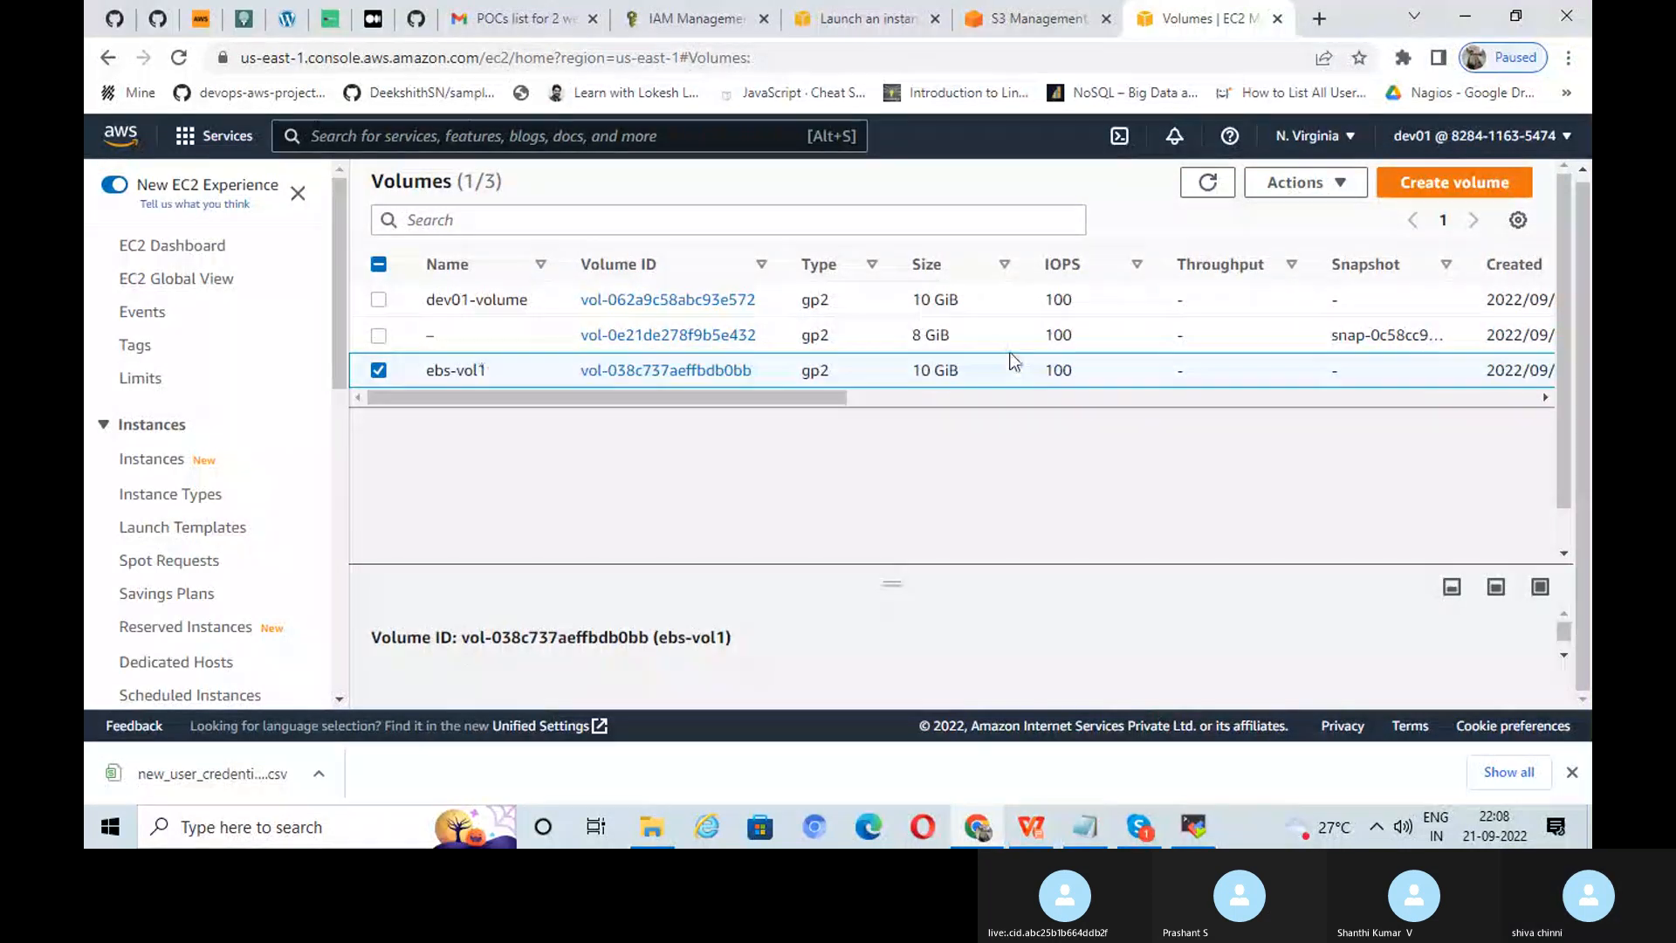
click(1318, 187)
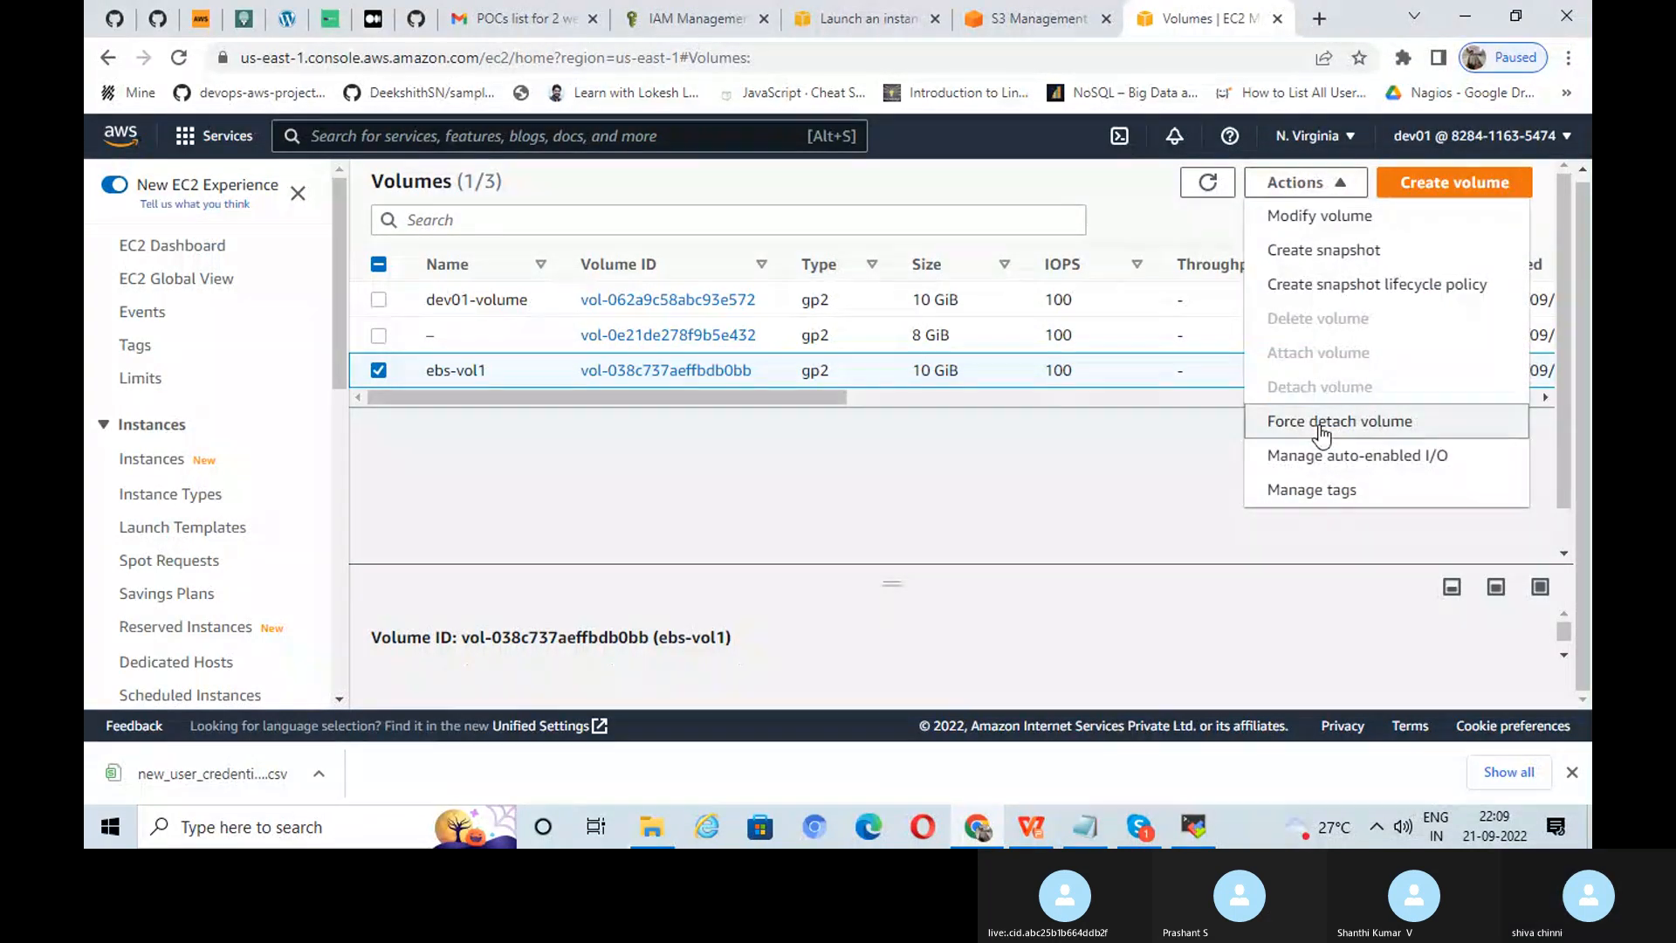
Step: Force detach ebs-vol1, confirming with 'detach', and refresh to verify it is Available
click(1276, 424)
text(d)
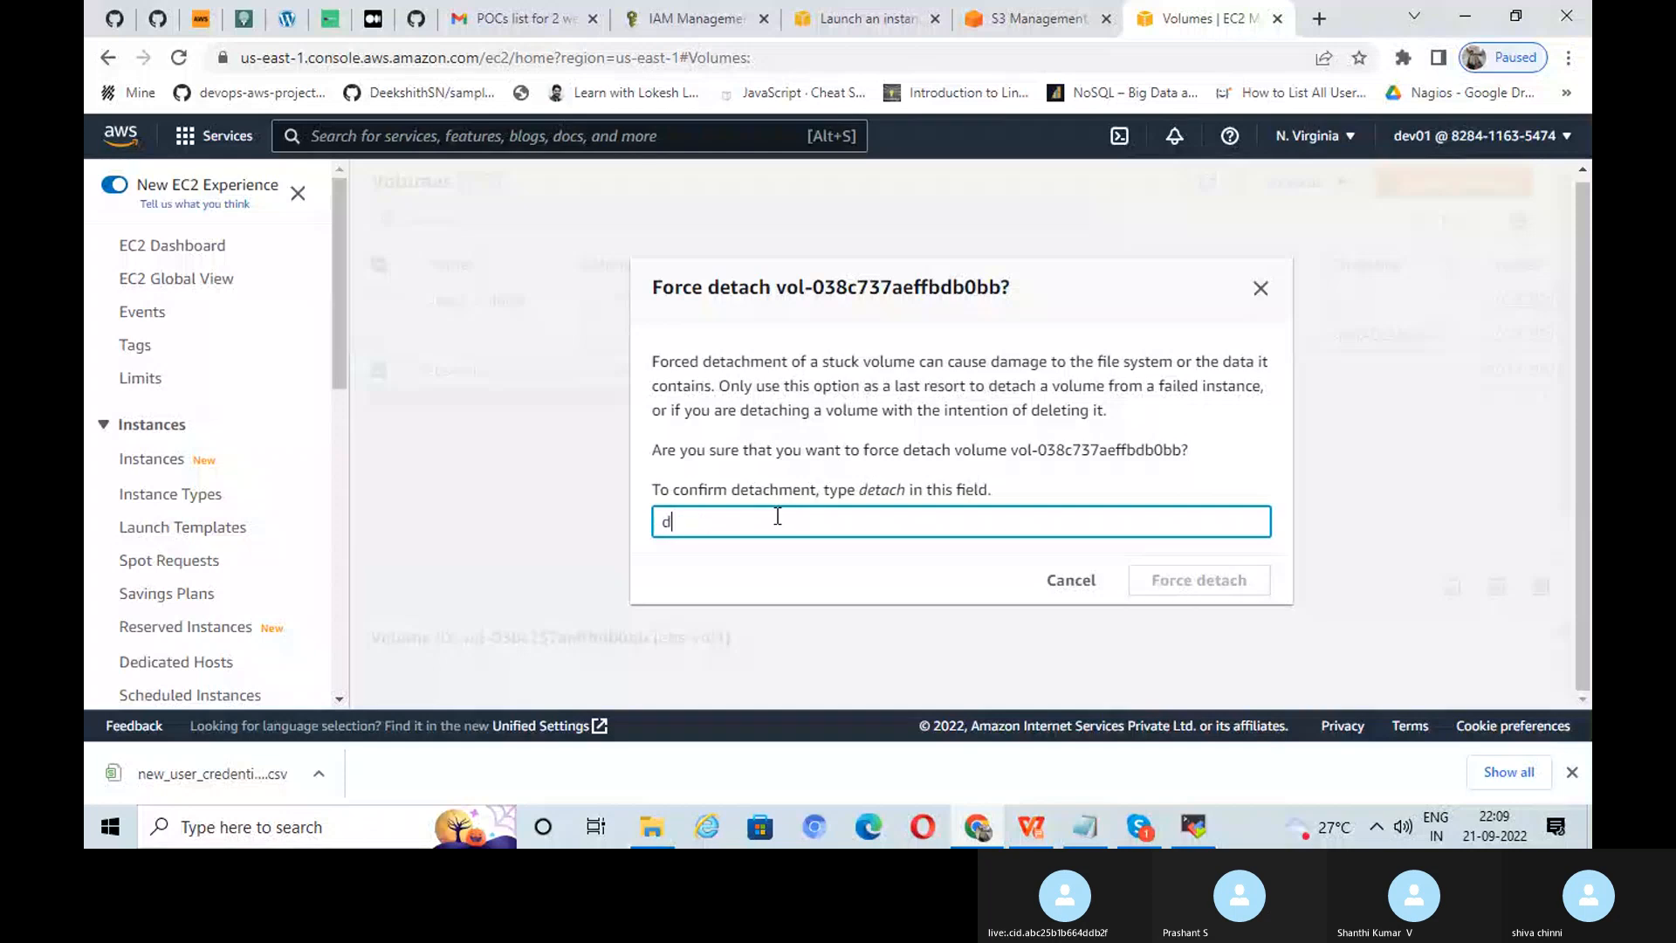
text(etach)
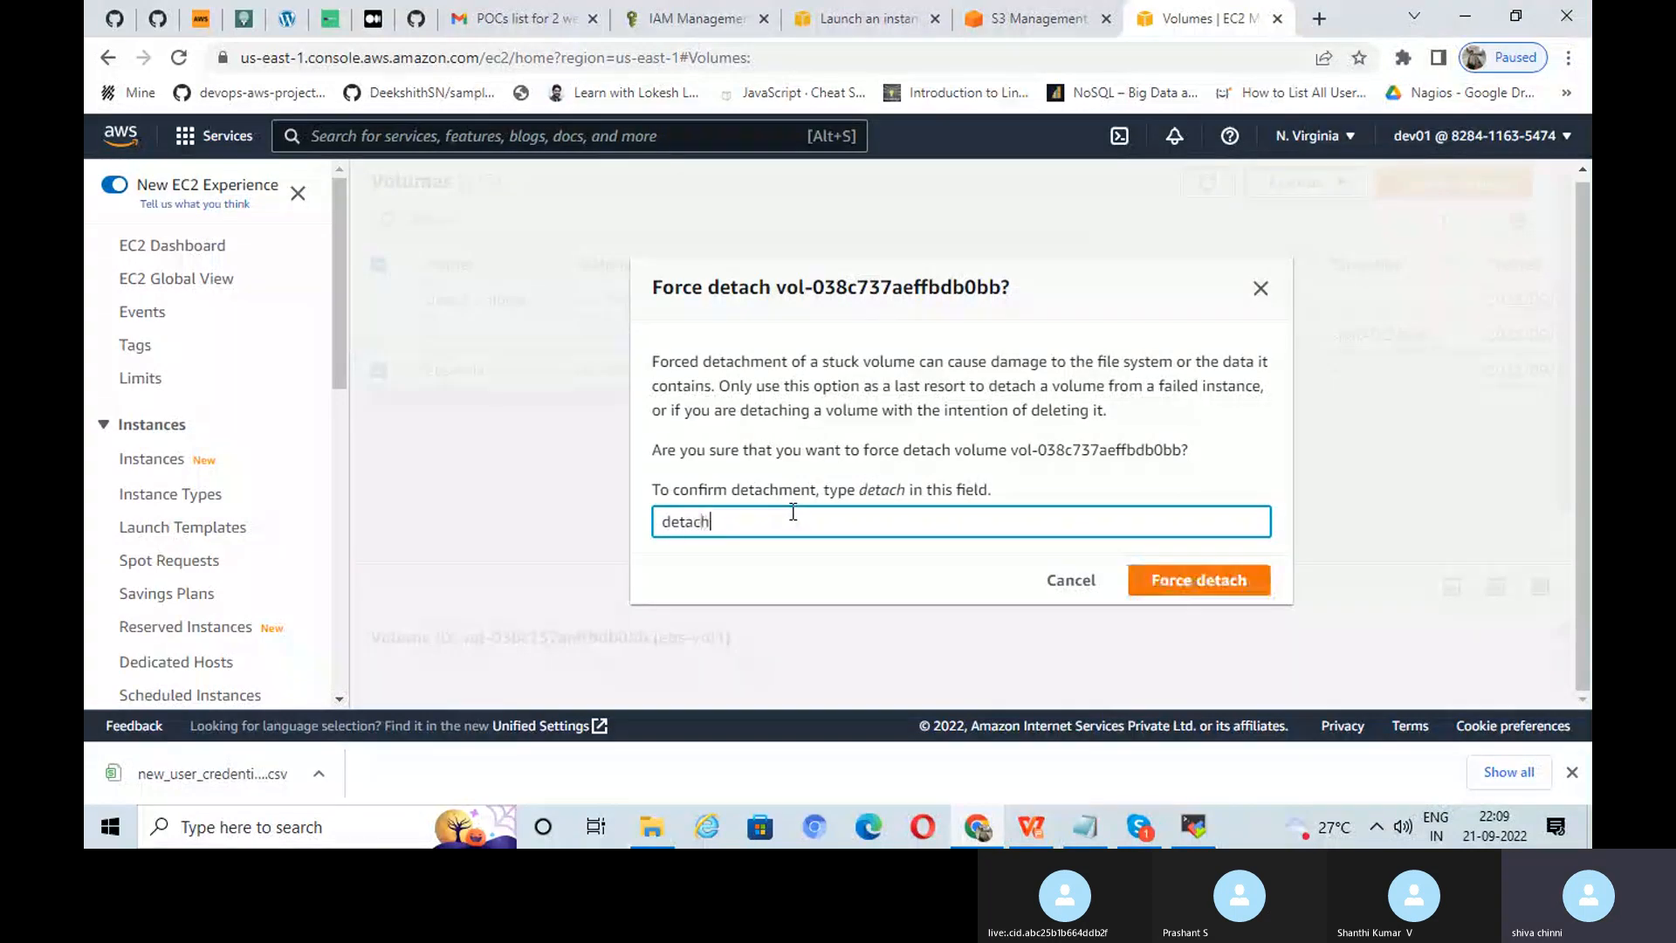
click(1201, 581)
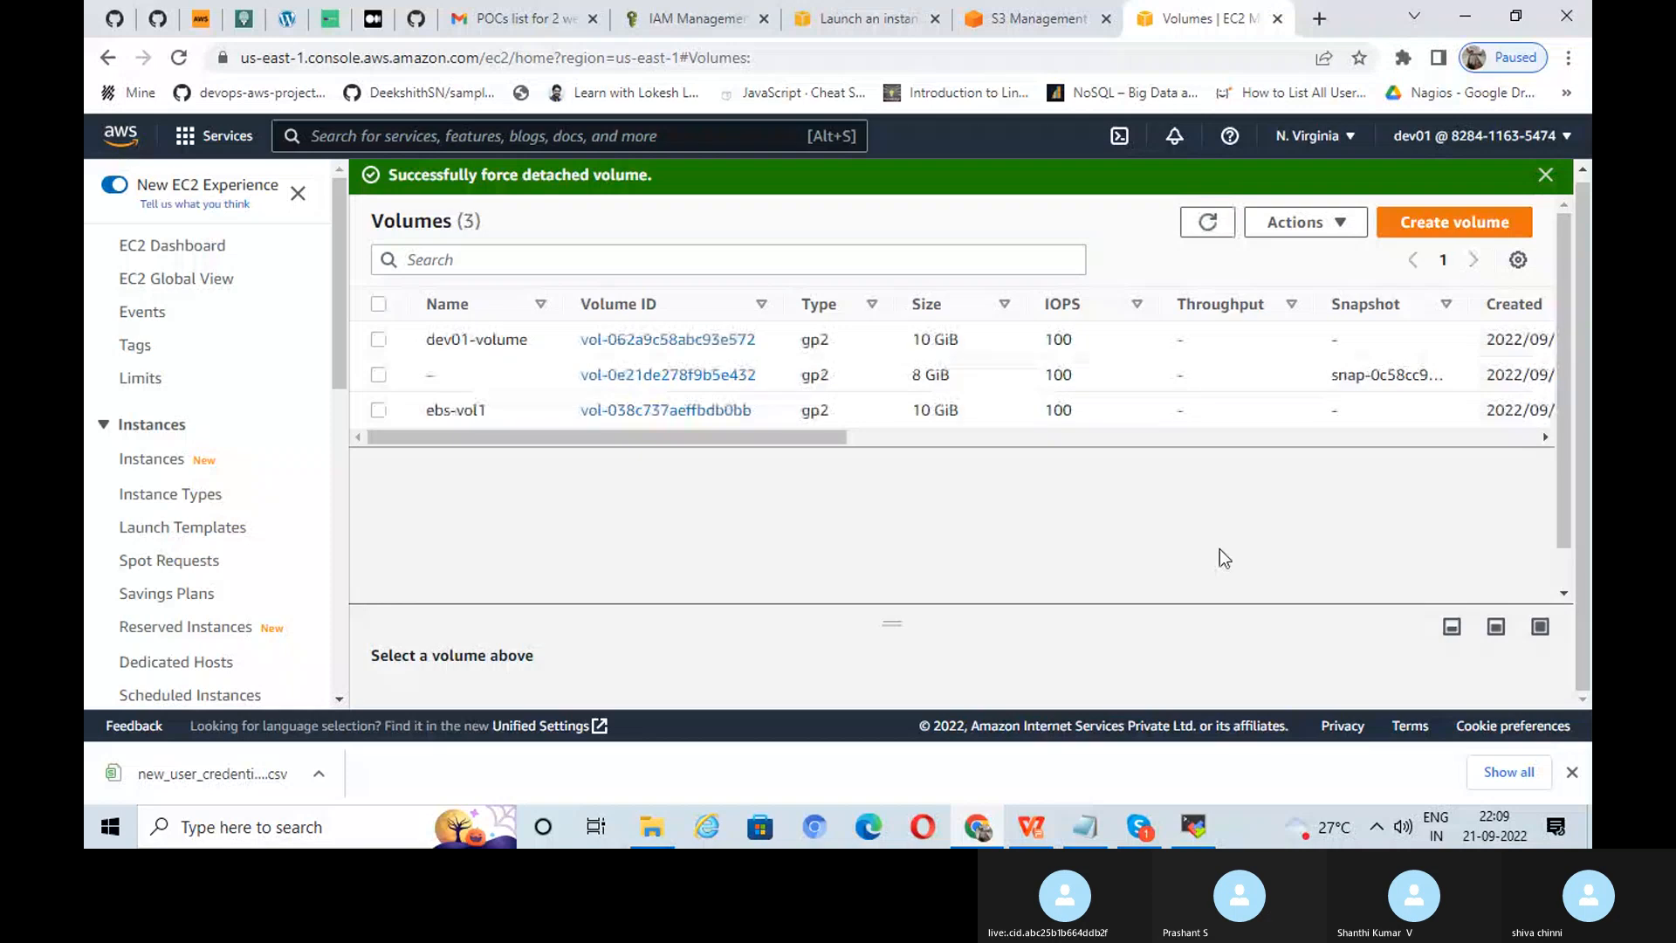
drag(815, 440, 1103, 455)
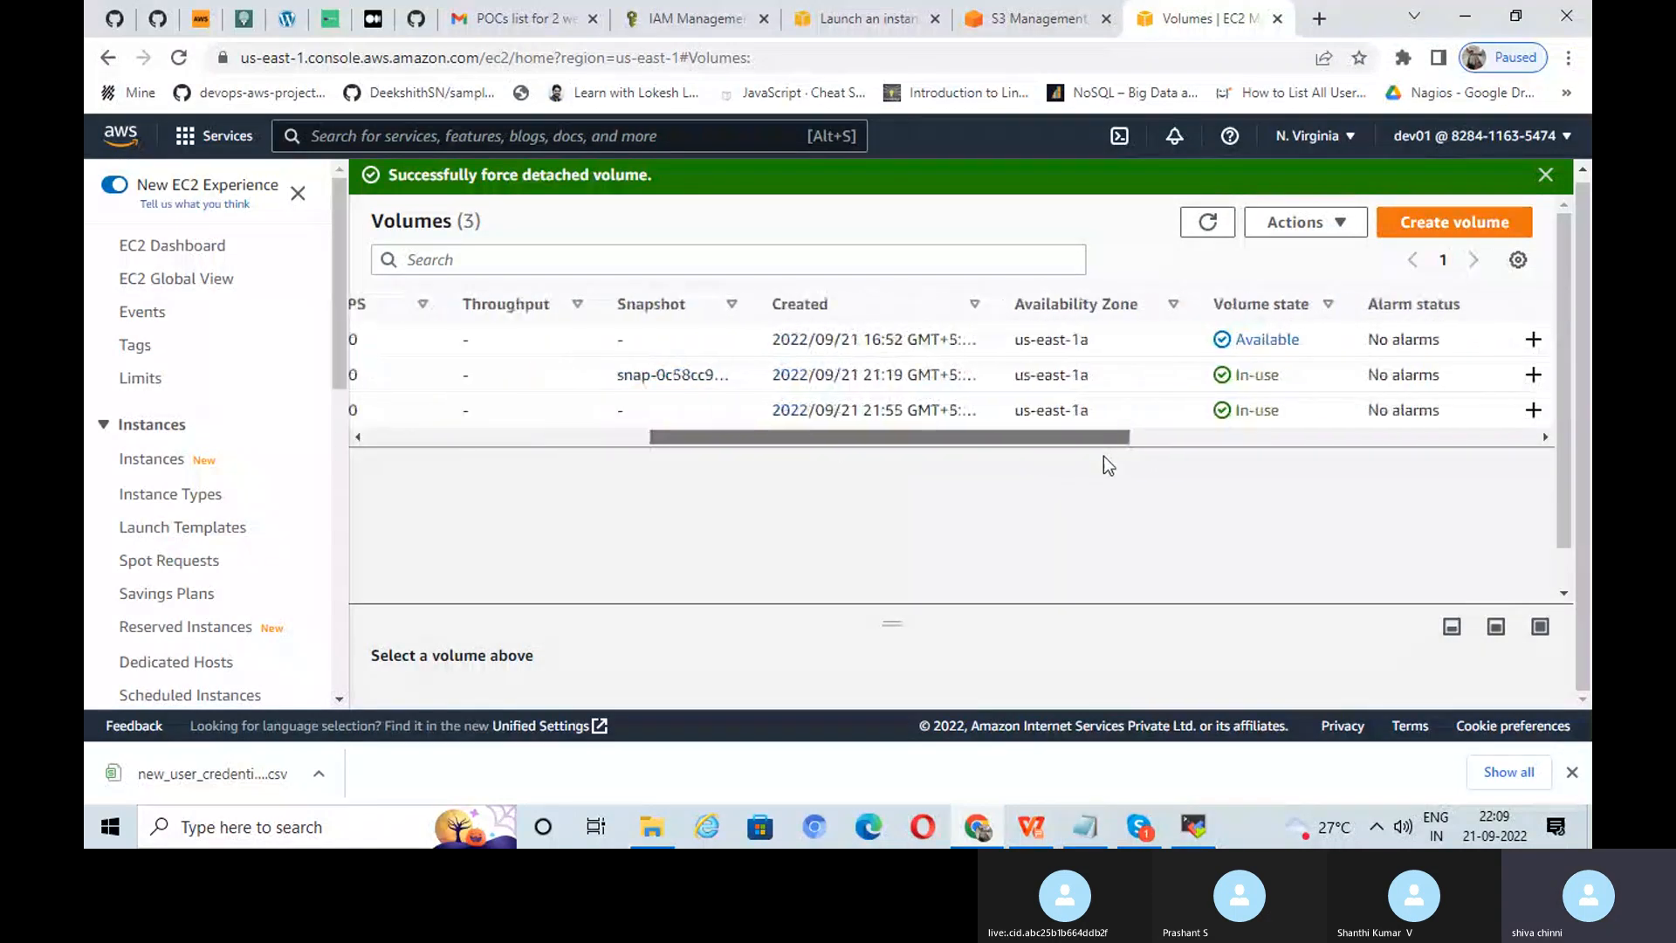
click(1214, 224)
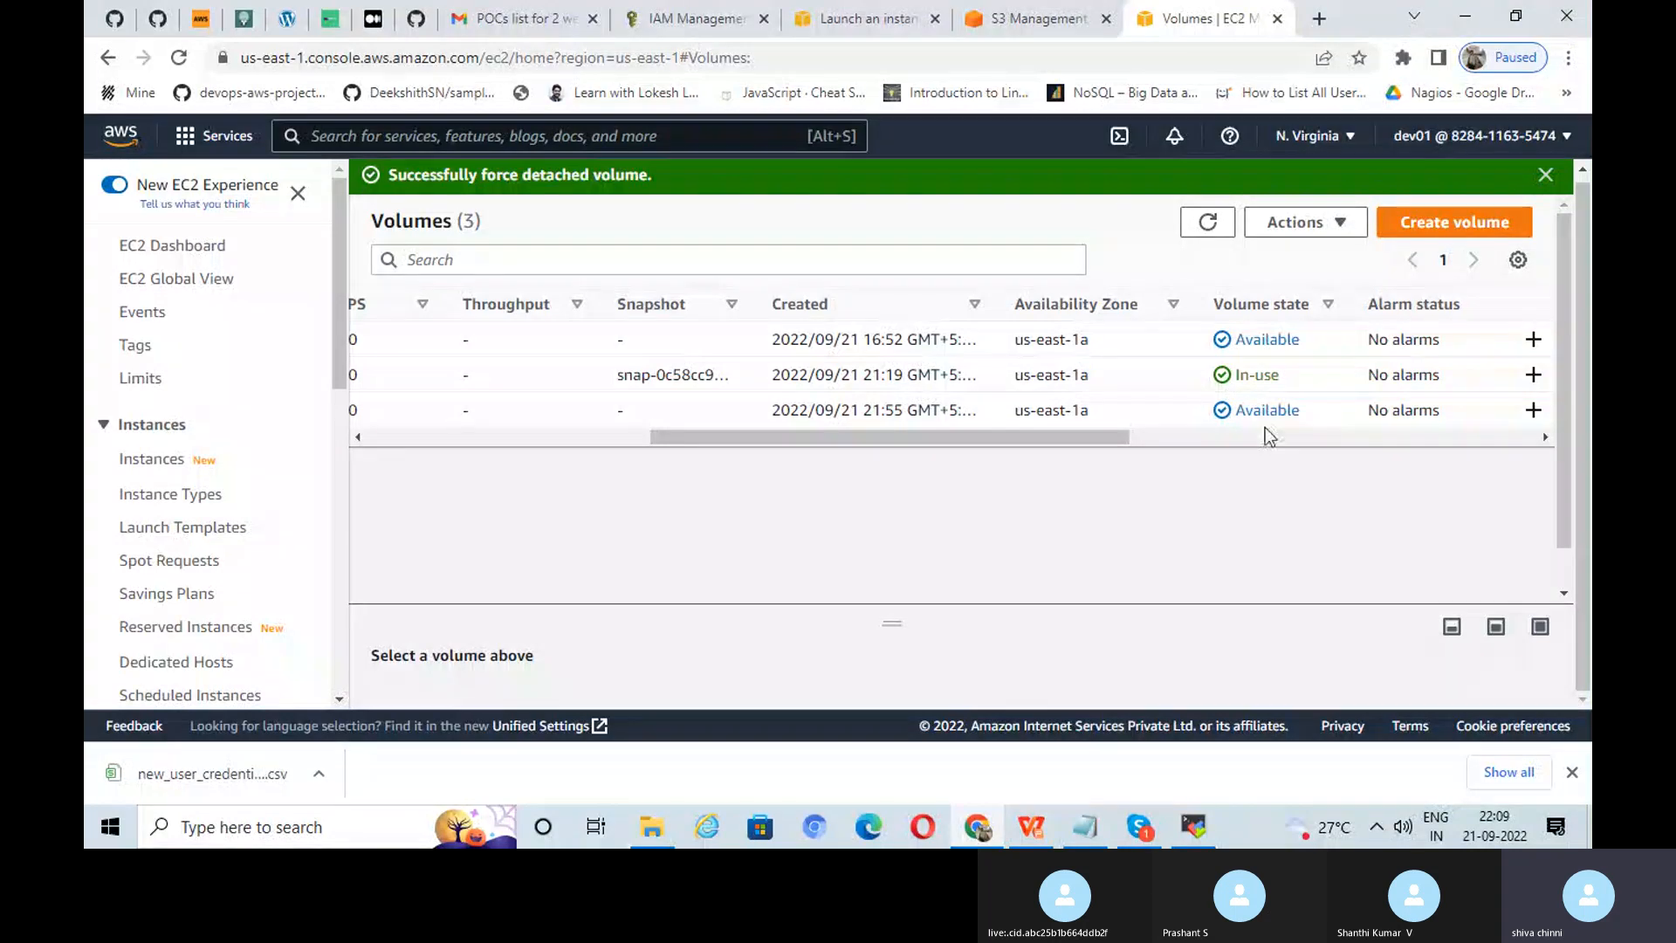
drag(1098, 432, 830, 437)
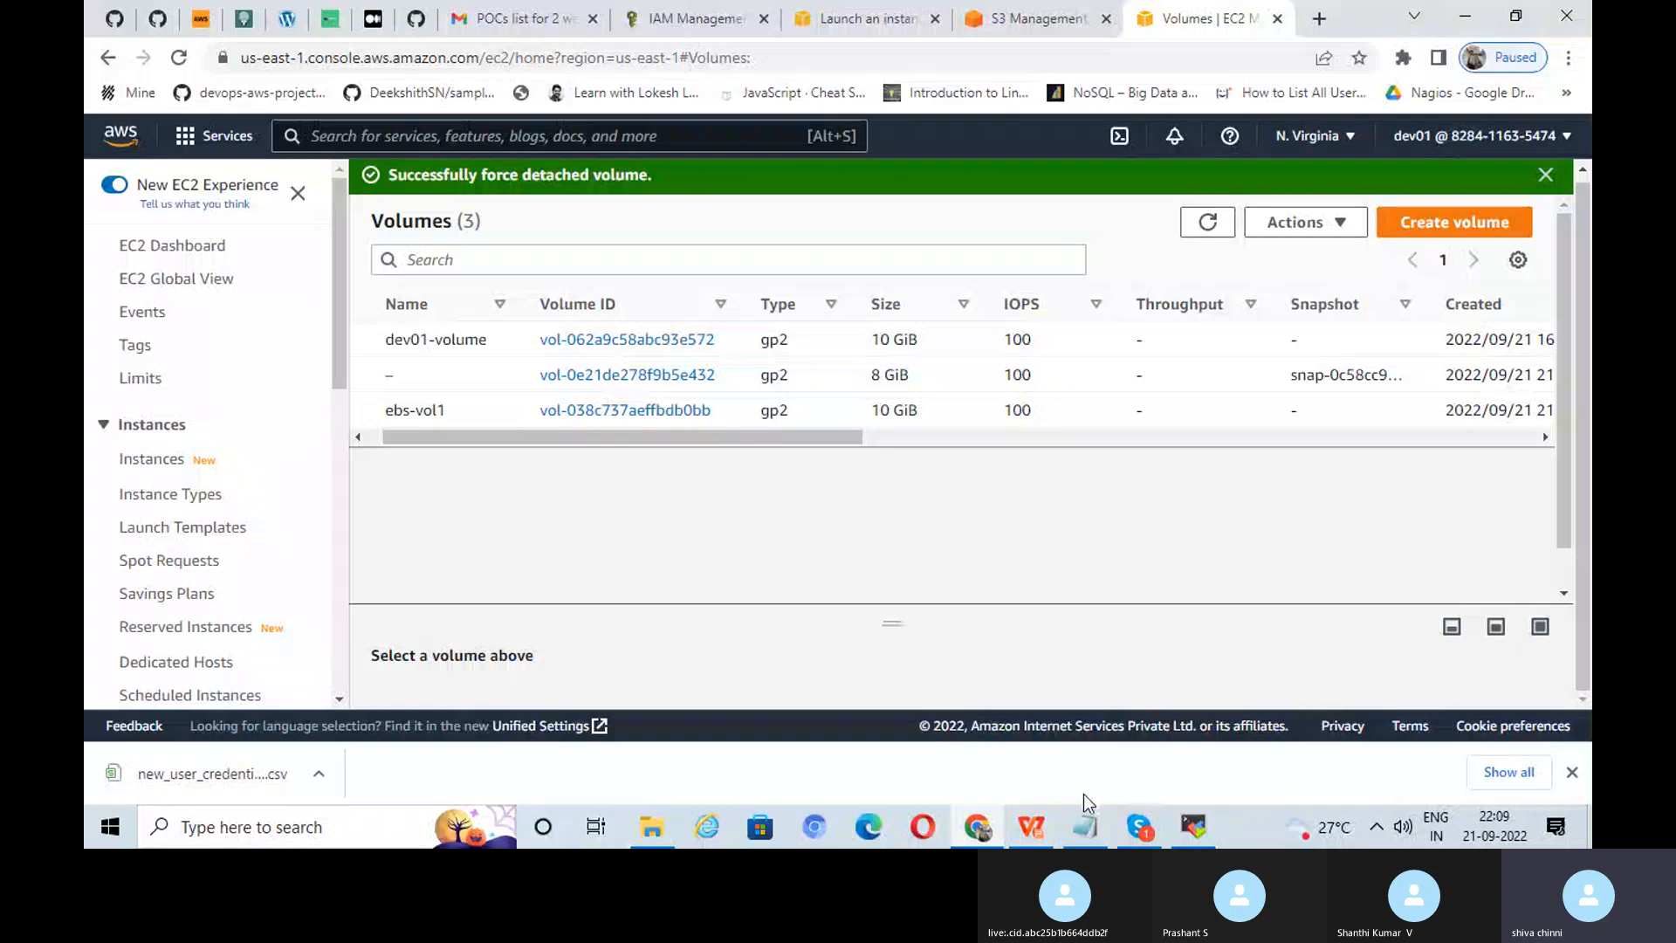
mouse_move(1033, 829)
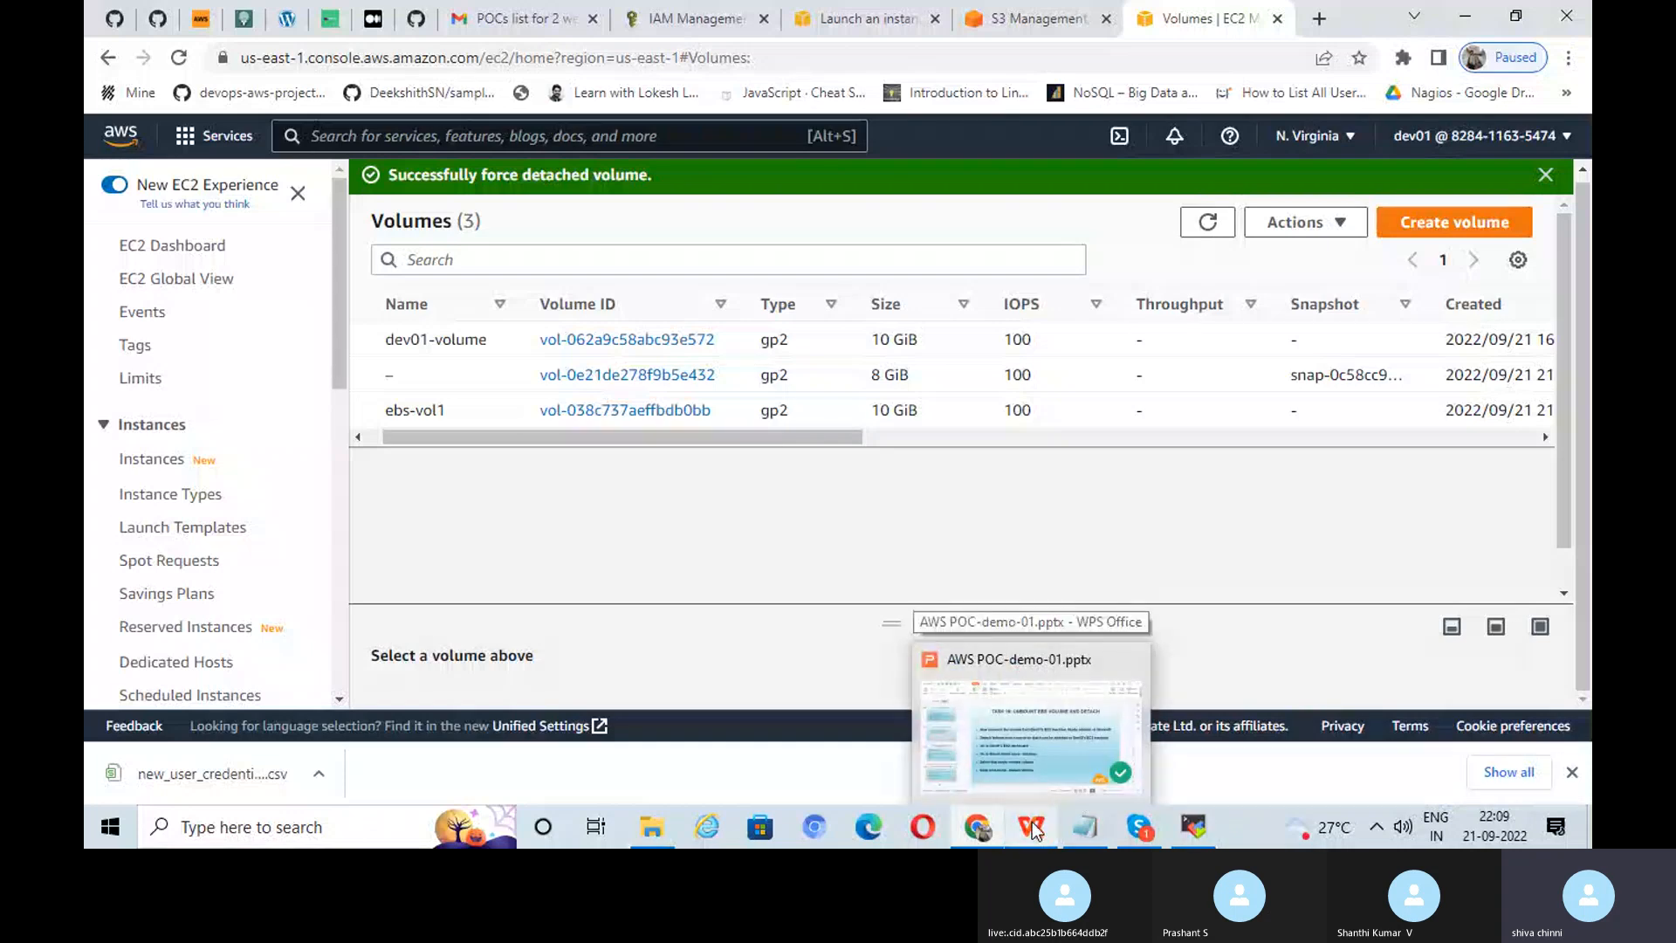
click(1033, 829)
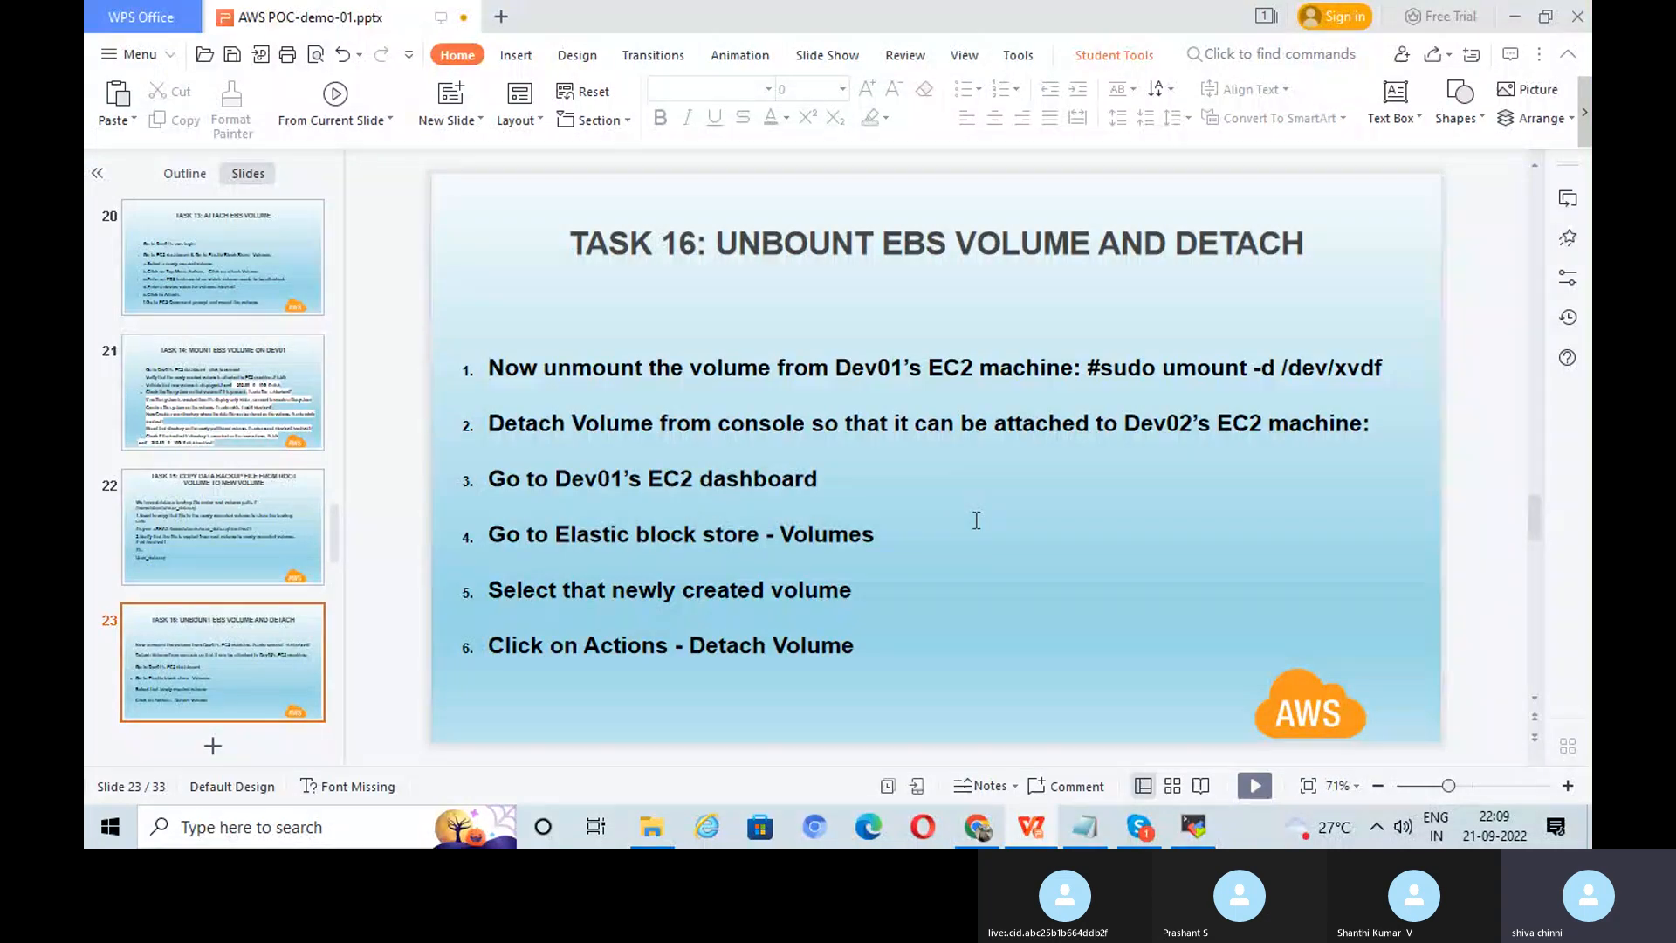
scroll(976, 521, down, 1)
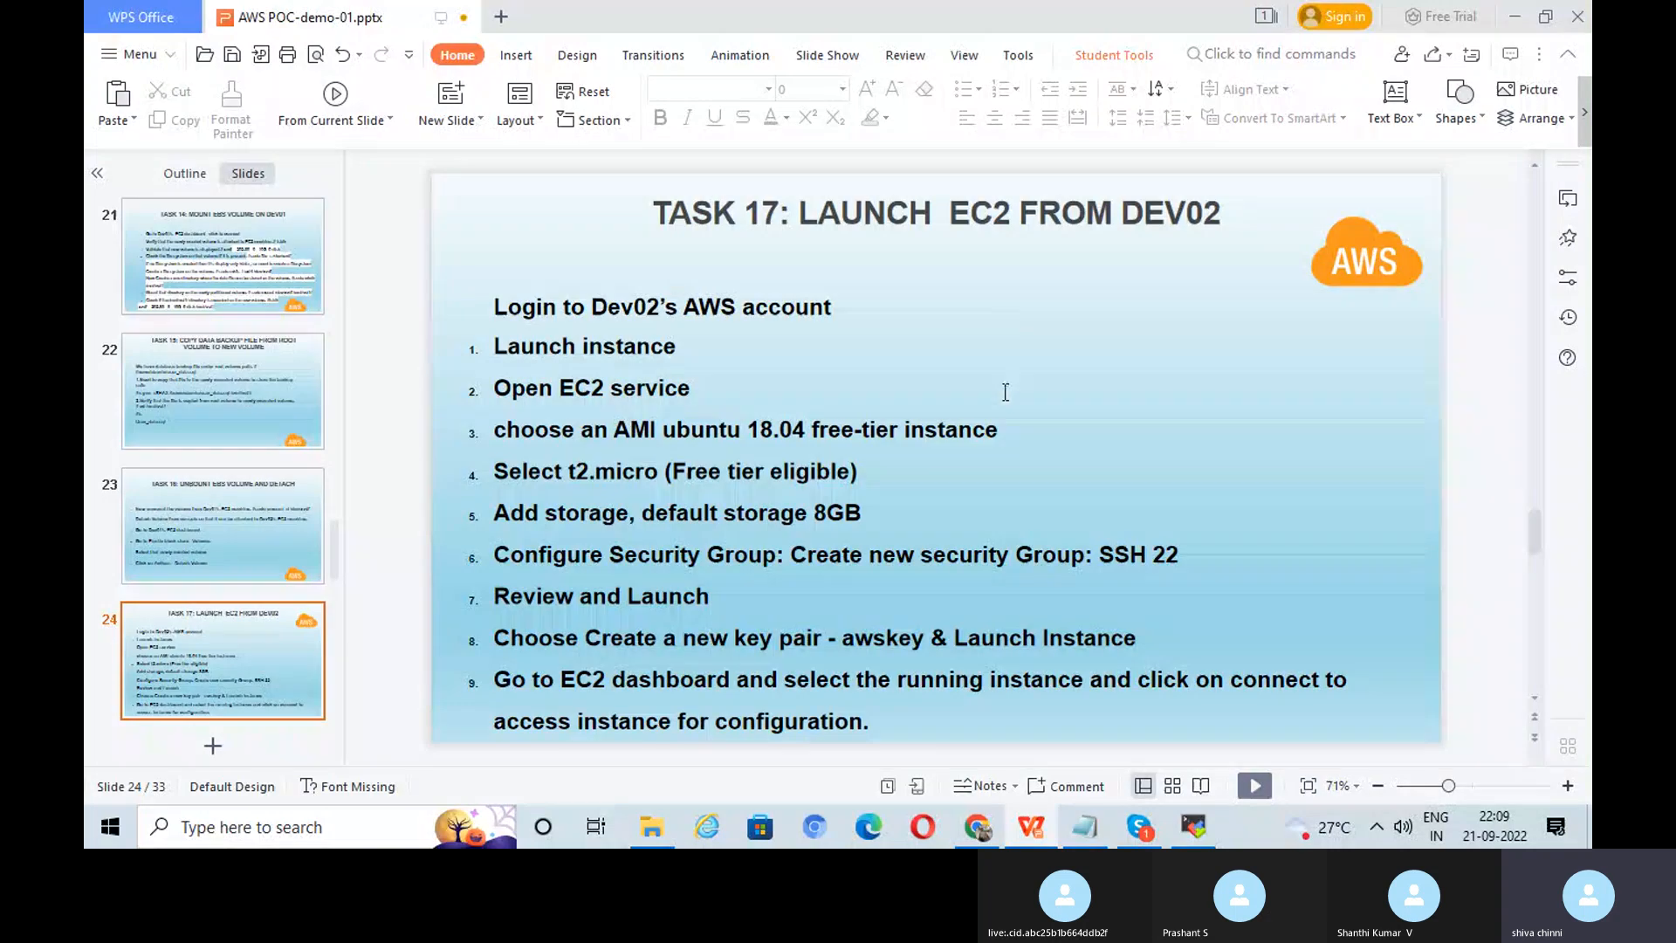
click(924, 830)
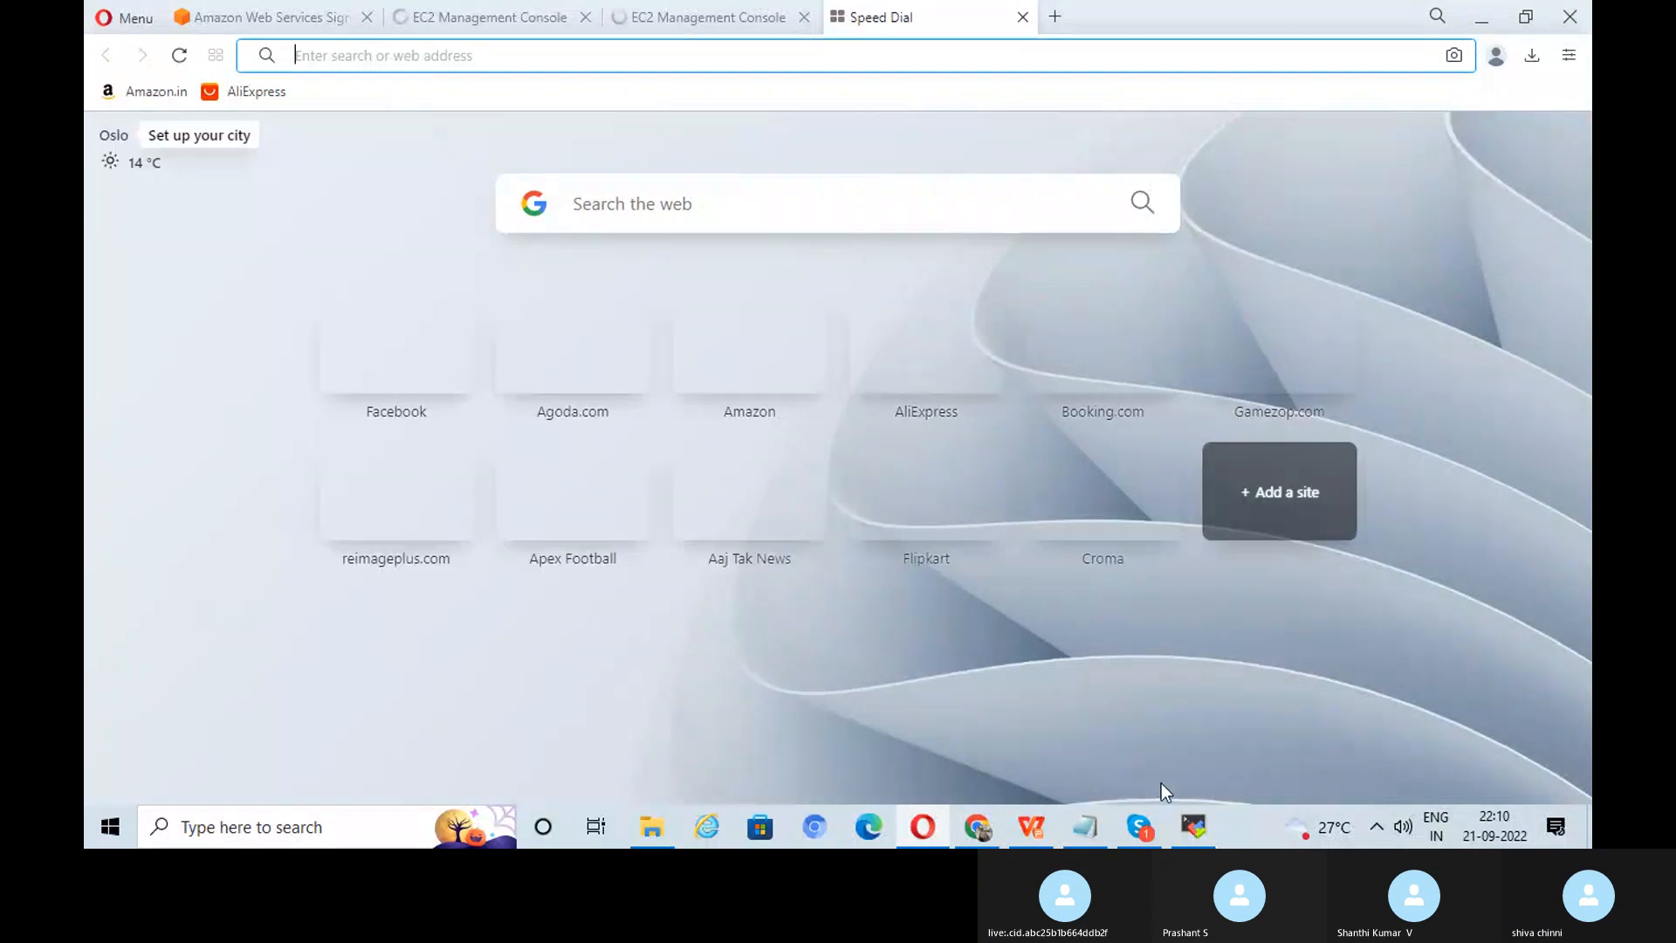
Step: Open new_user_credentials (14).csv and autofit column E holding the console login links
click(978, 827)
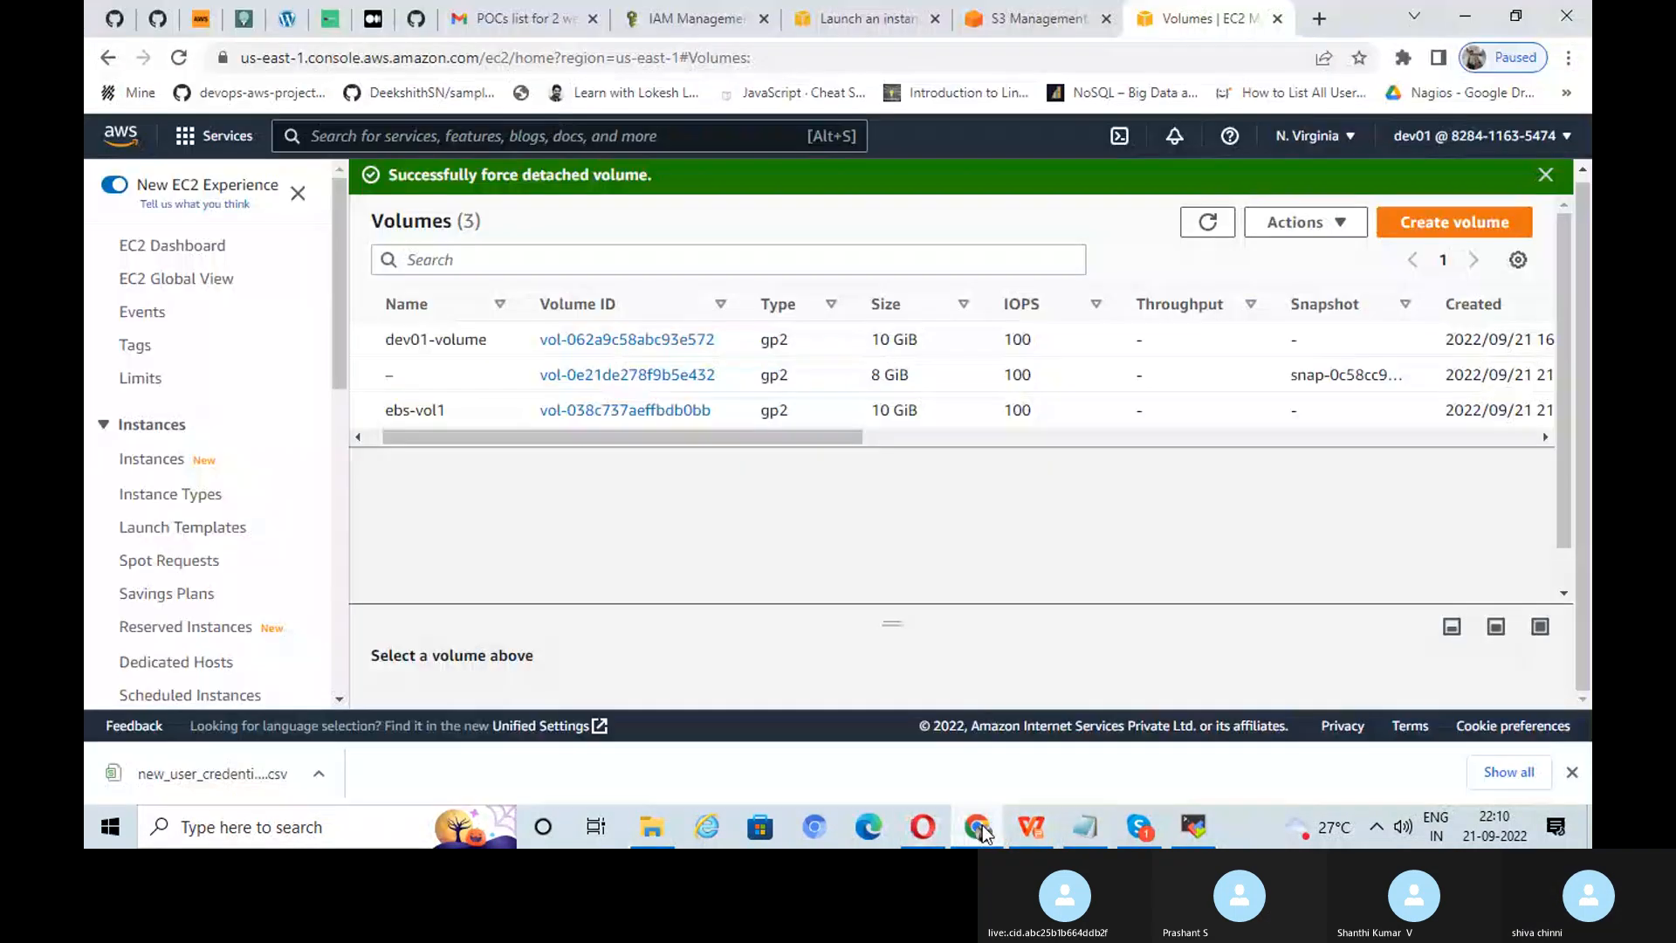
click(319, 775)
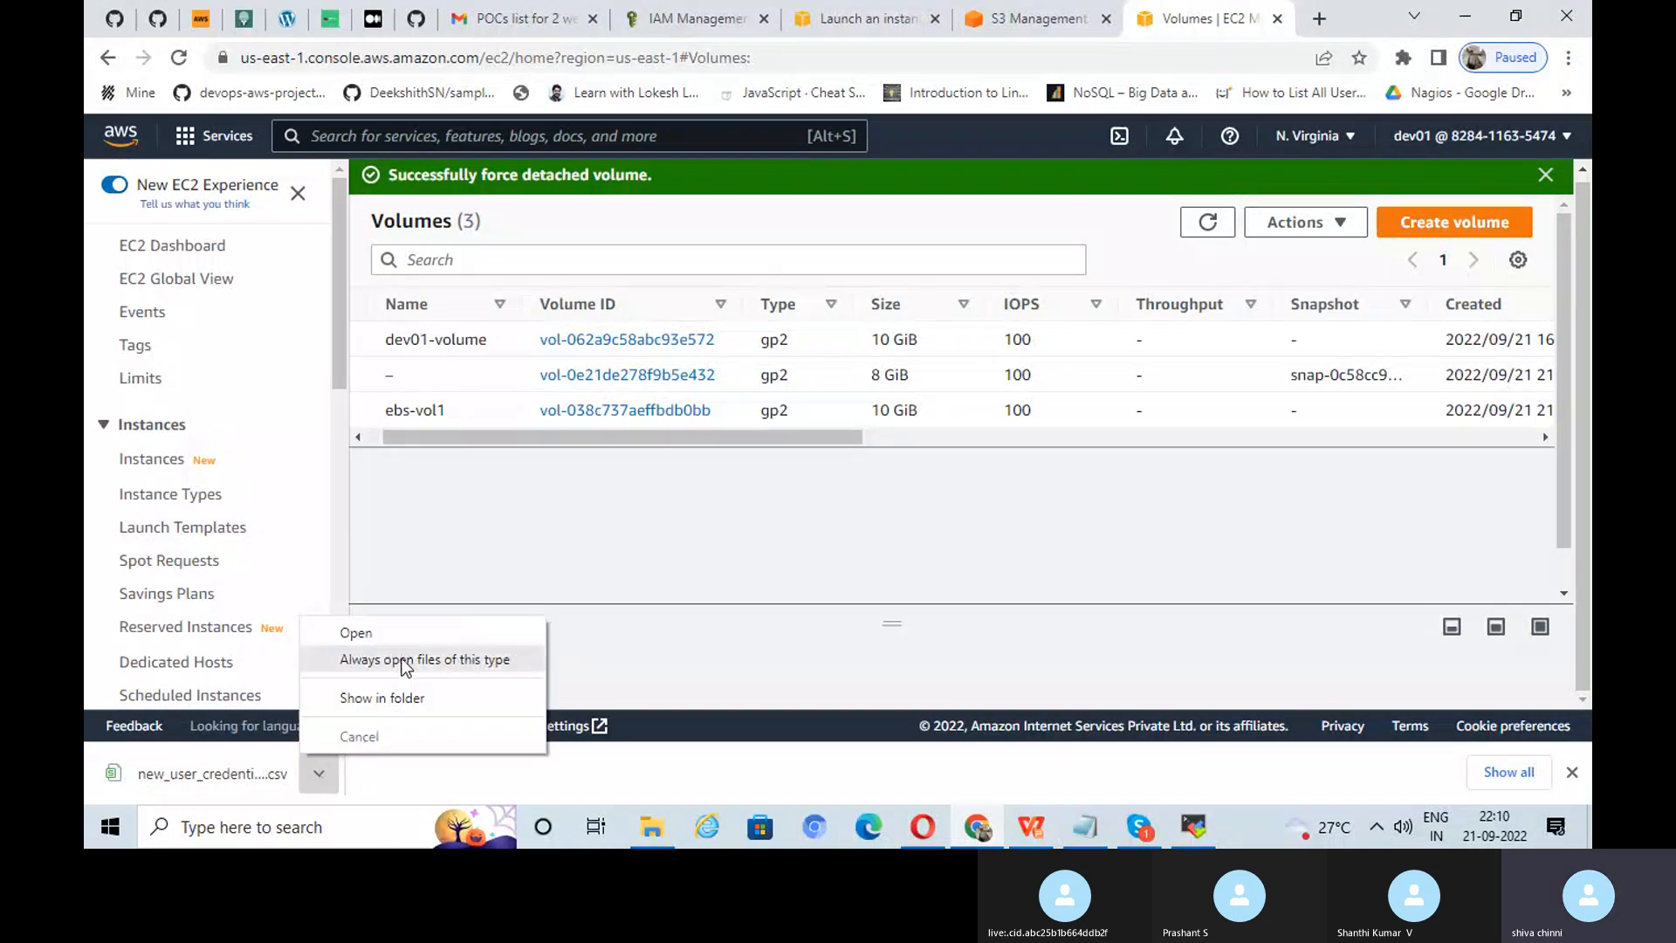
click(410, 632)
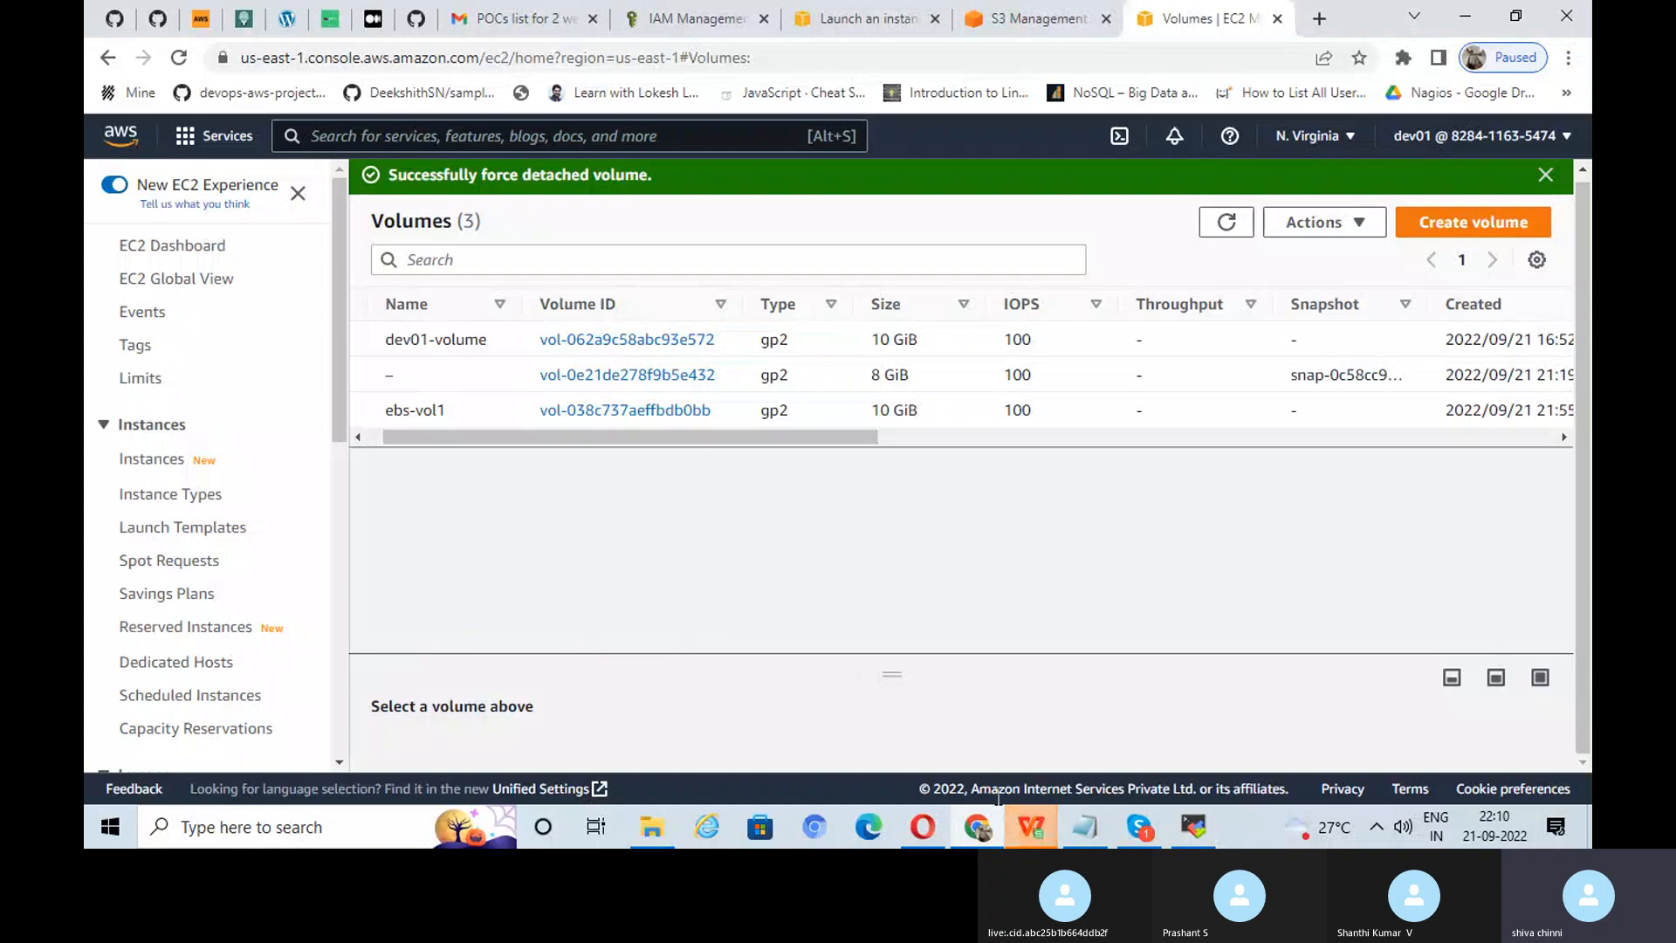
mouse_move(1030, 825)
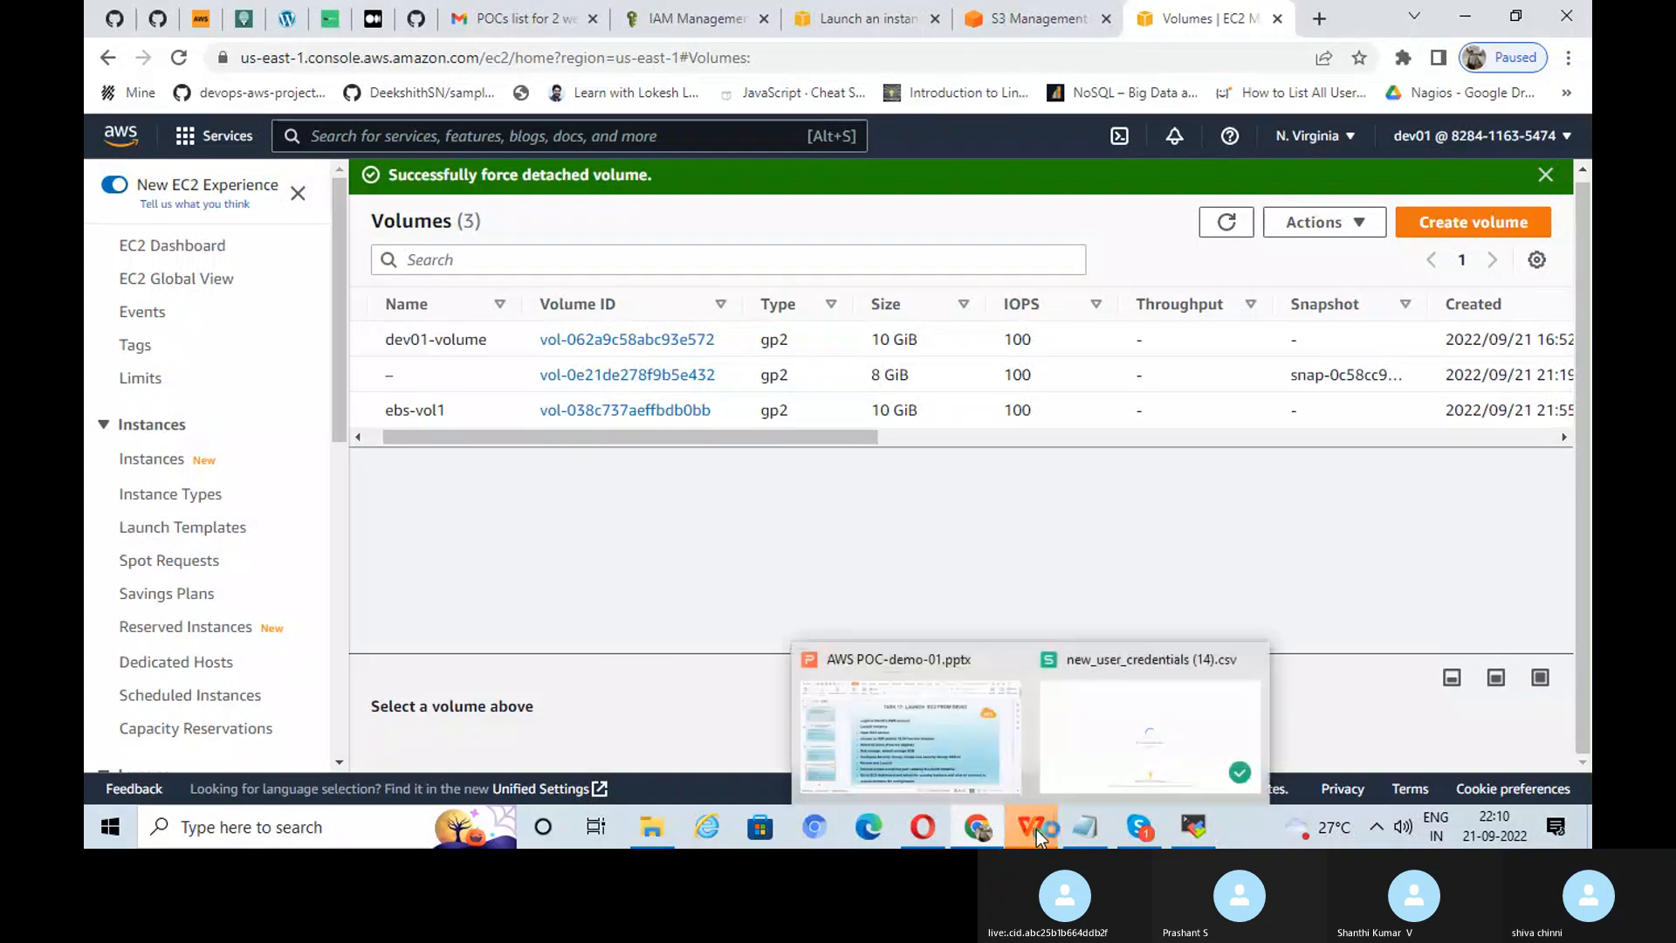
click(1093, 758)
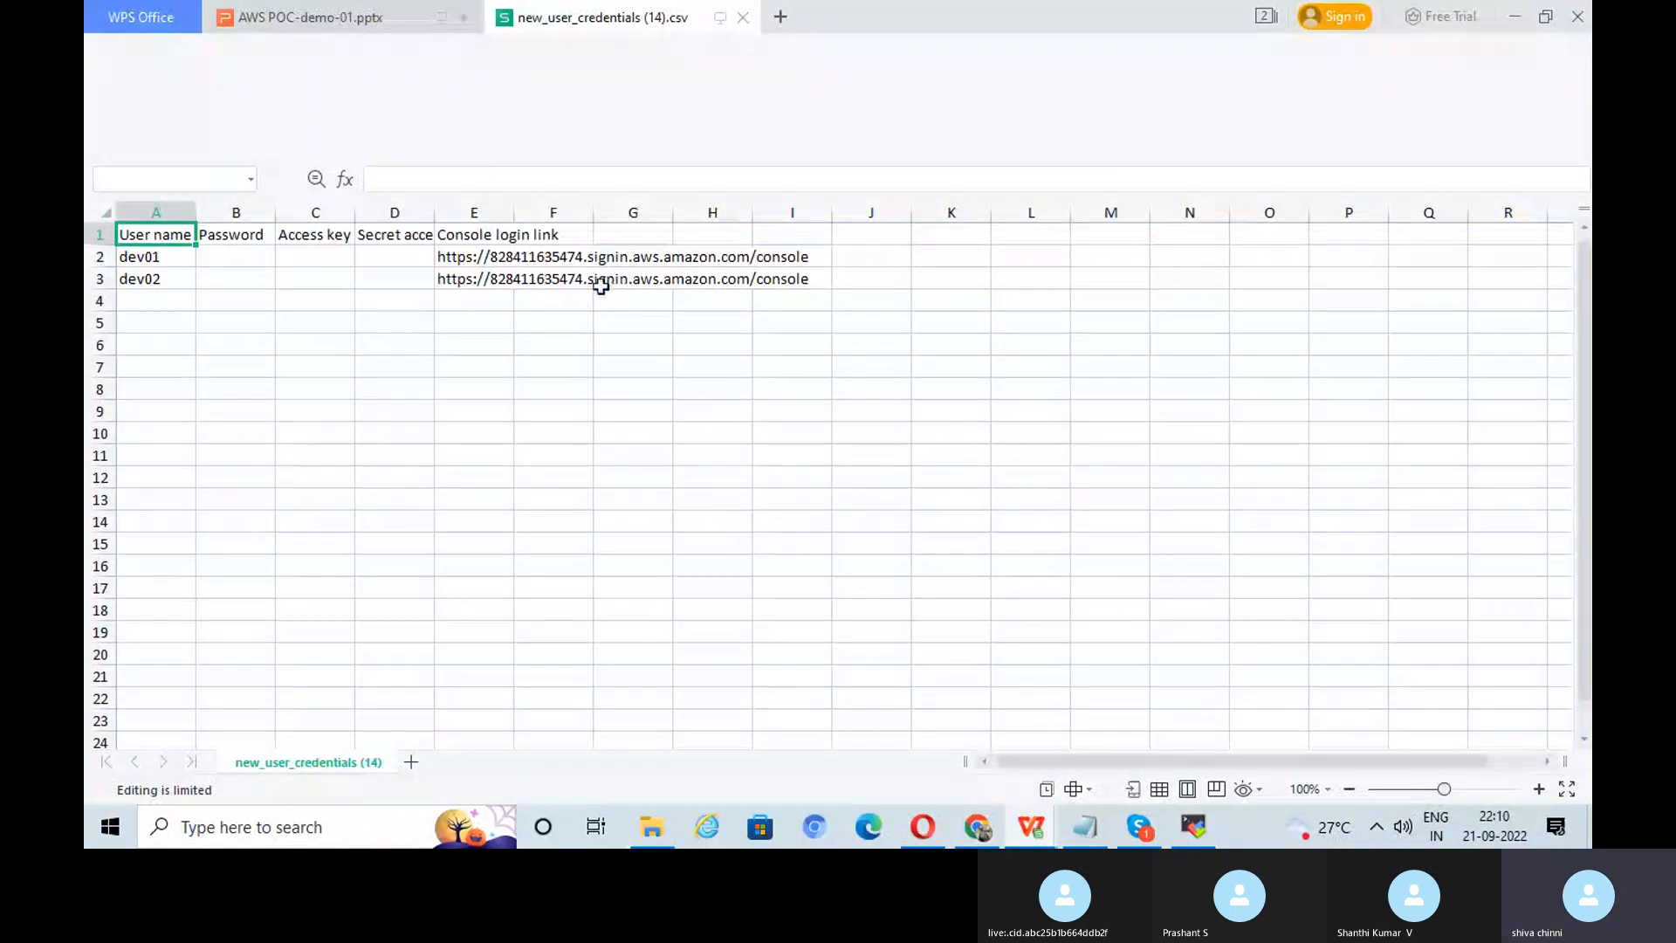
click(600, 285)
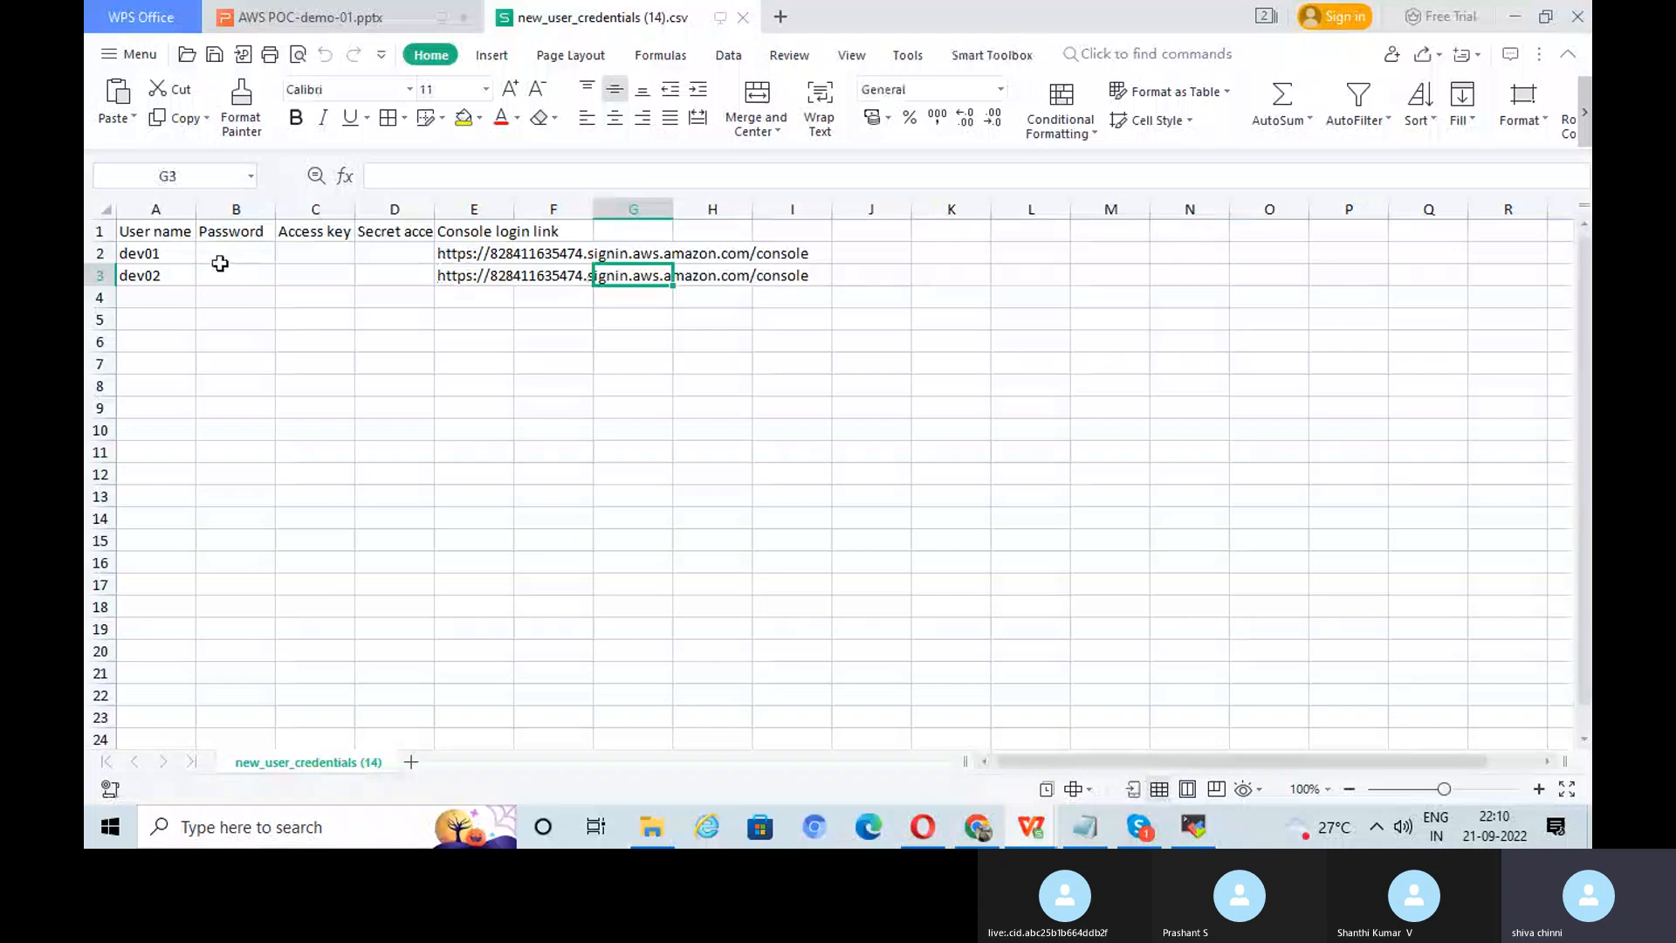
click(503, 278)
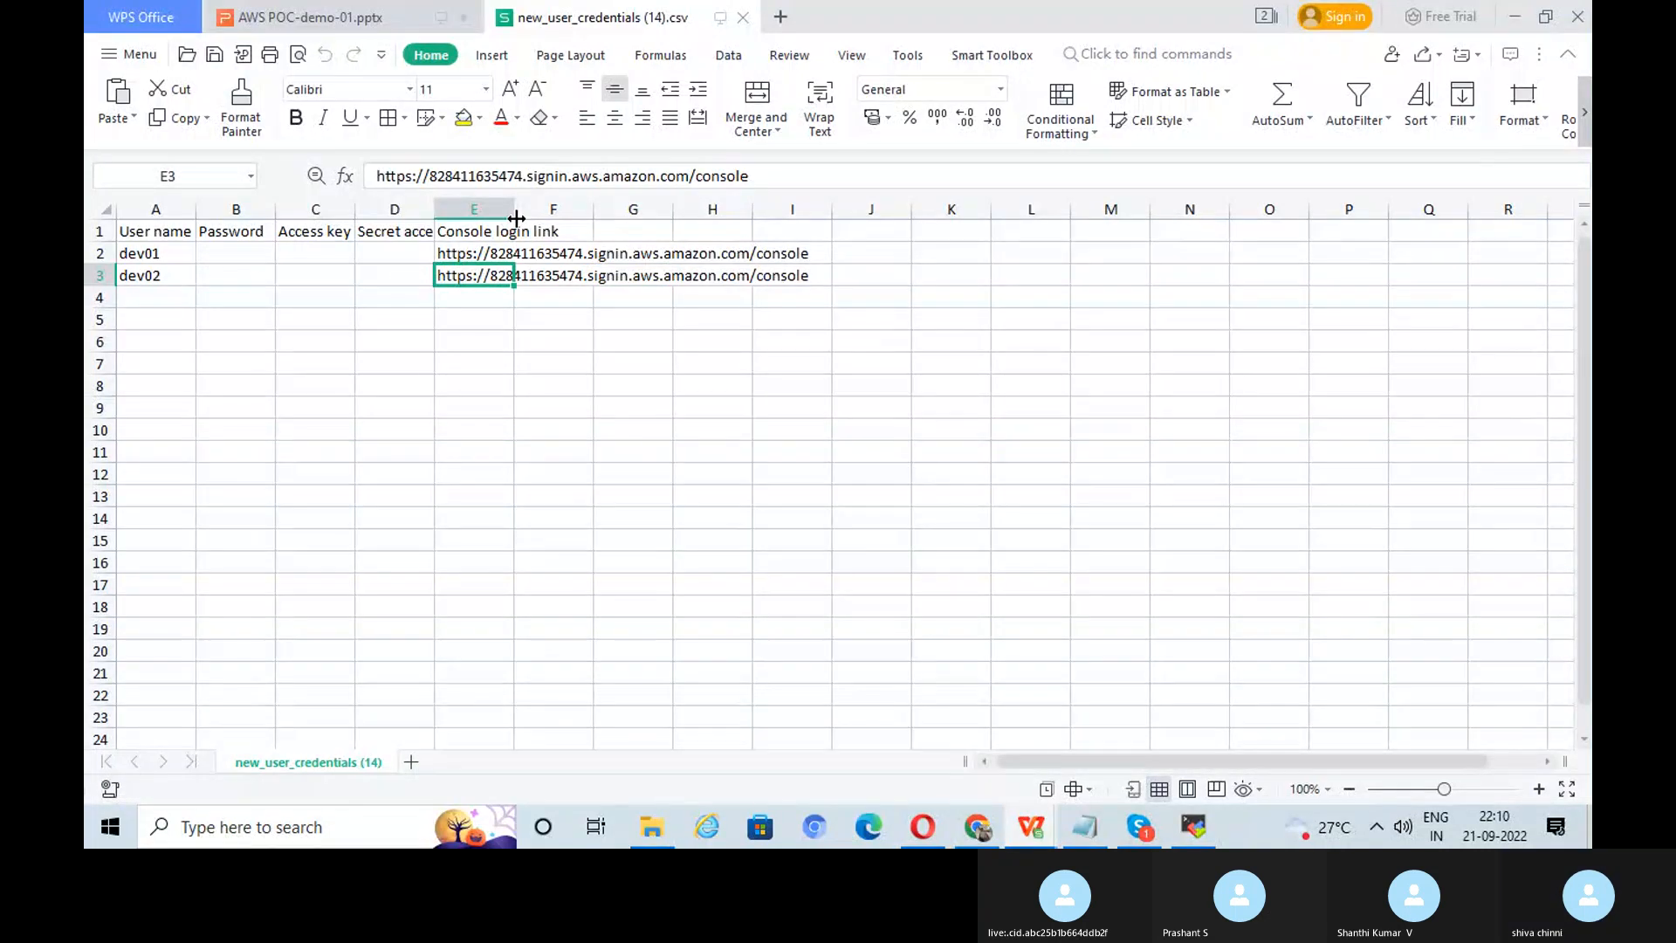
double_click(512, 221)
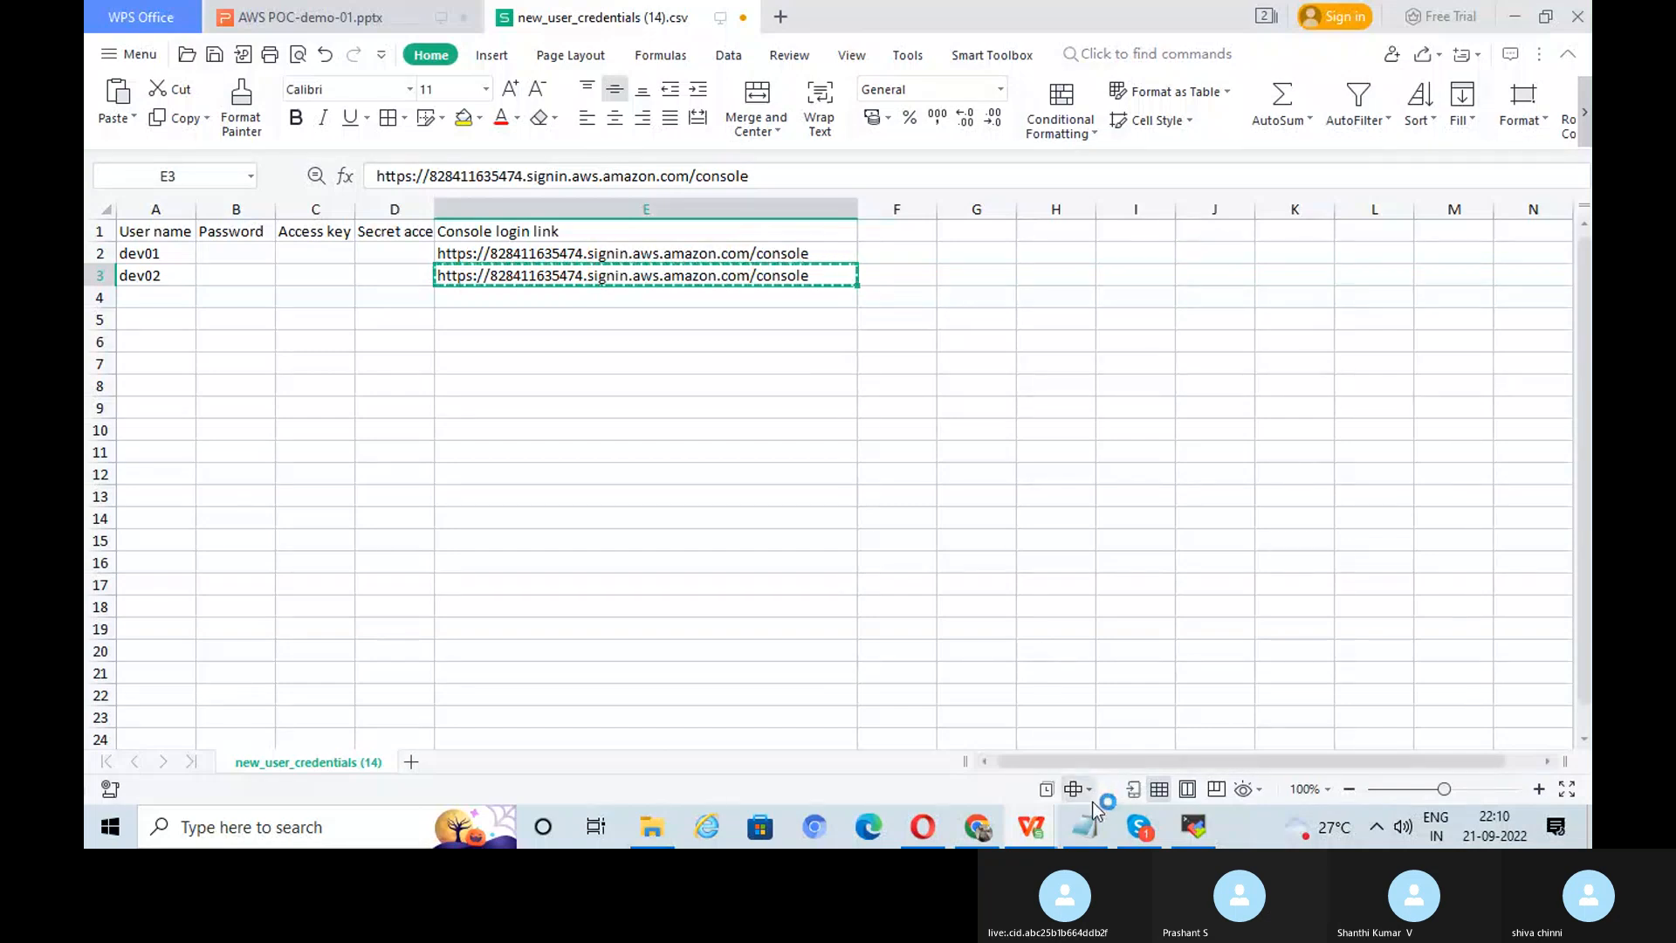
Step: Paste dev02's console login link from cell E3 into Opera's address bar
click(1087, 824)
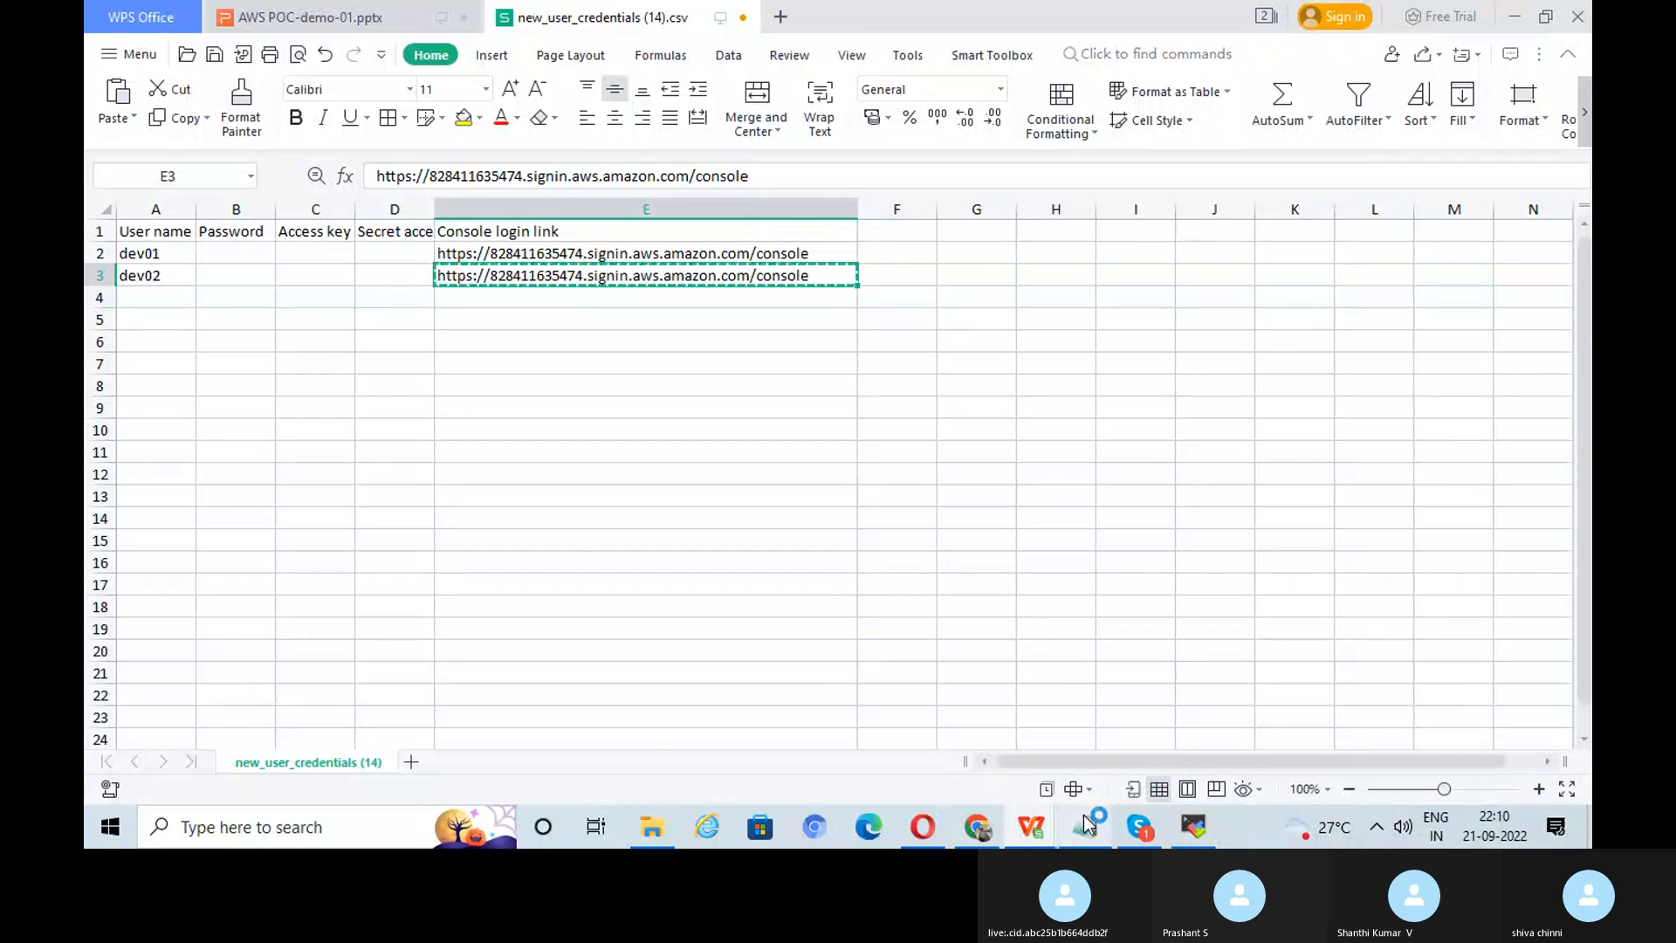
click(922, 826)
right_click(447, 55)
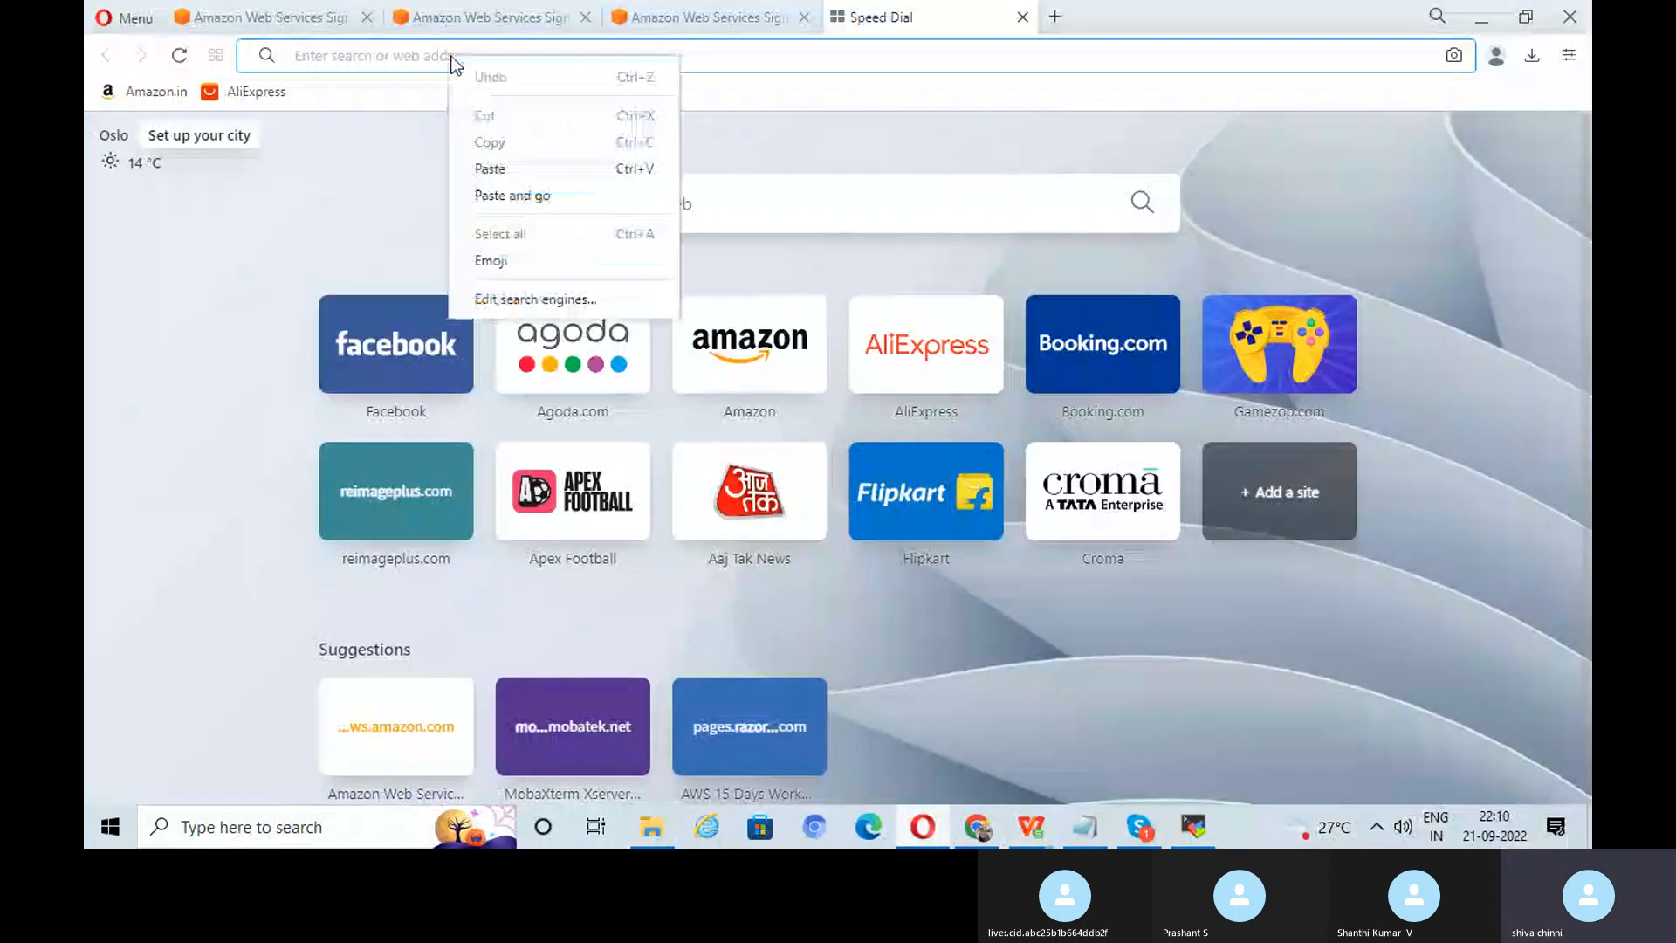
click(536, 164)
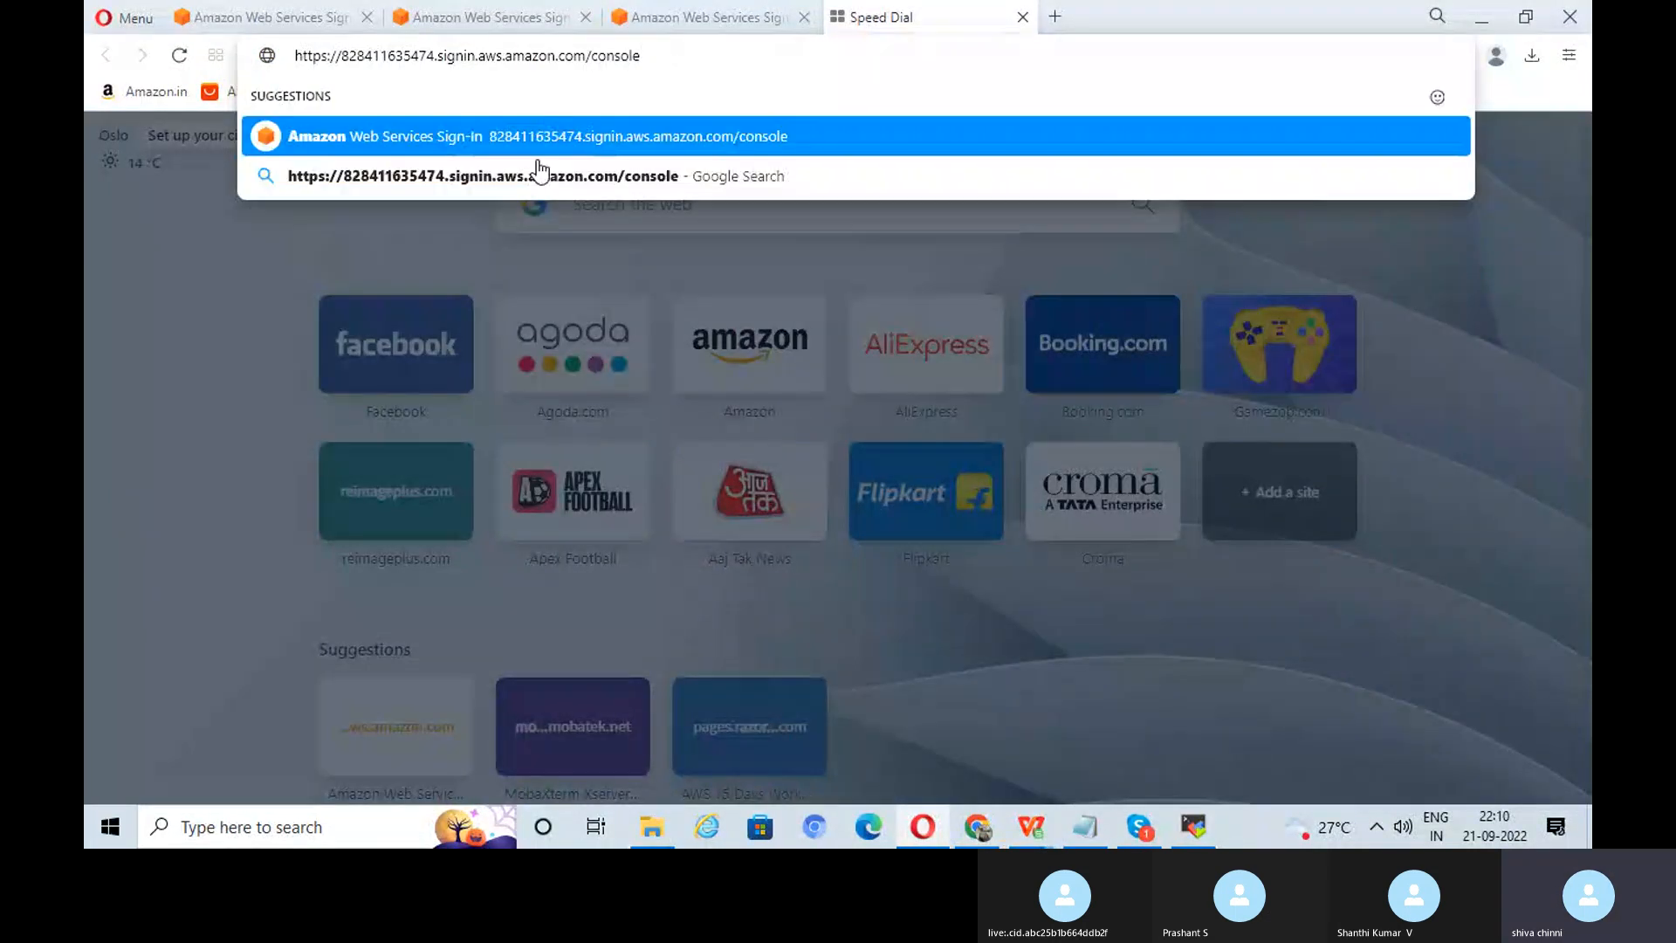
Step: Load the console login page and enter the dev02 user name and its password
key(Return)
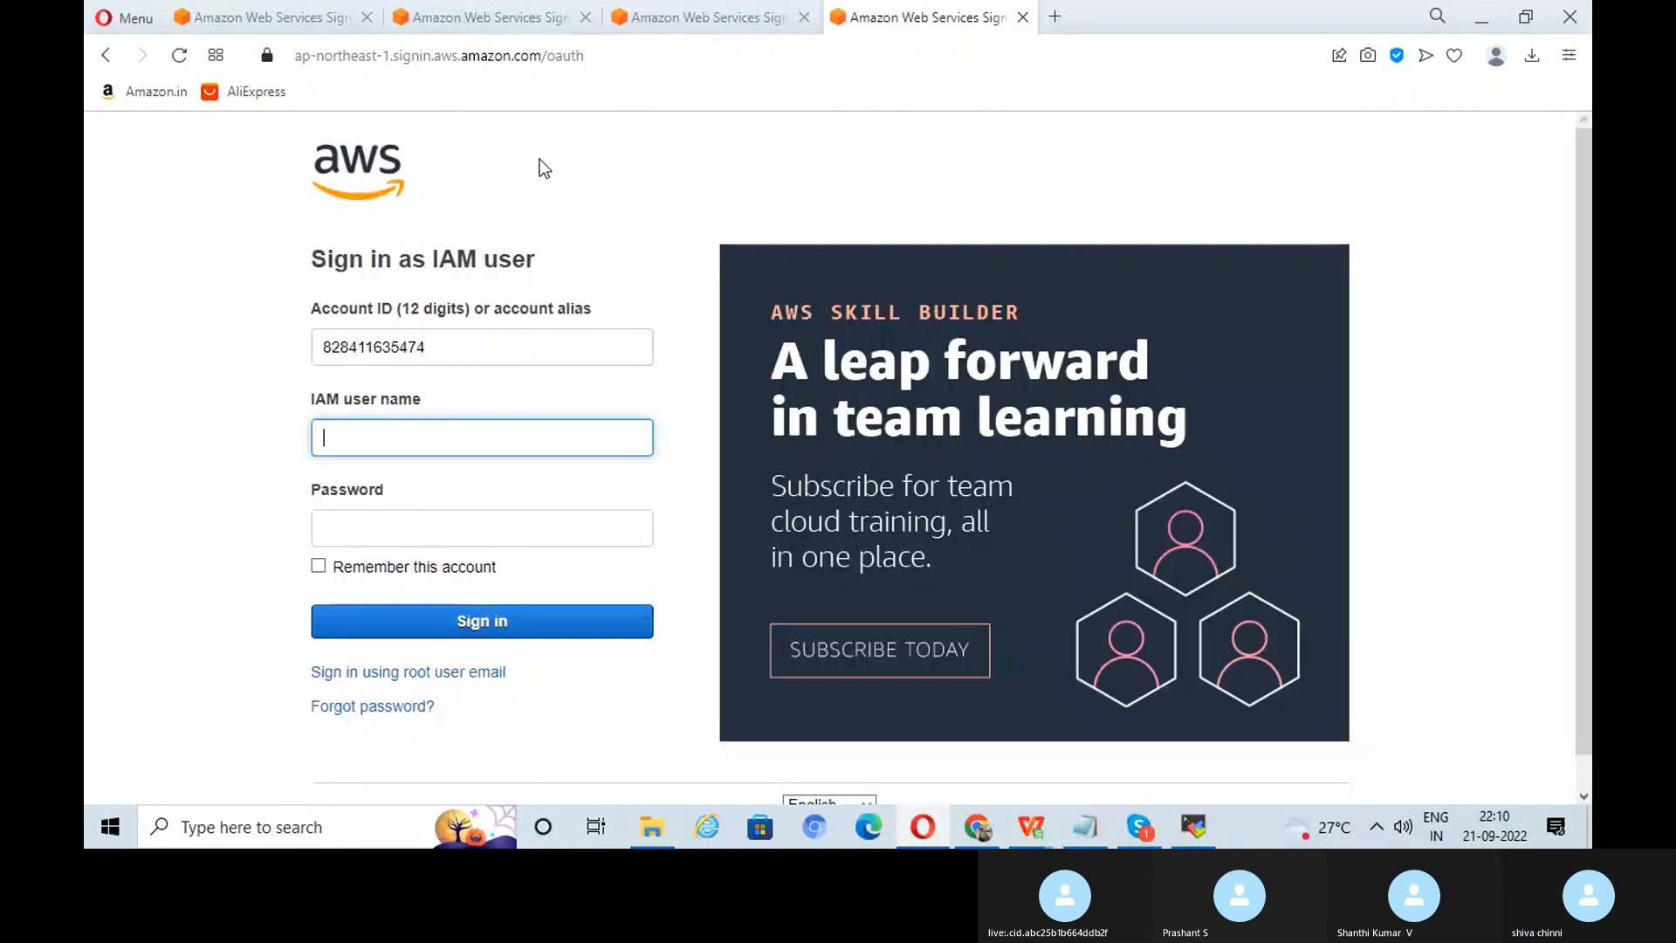
click(380, 438)
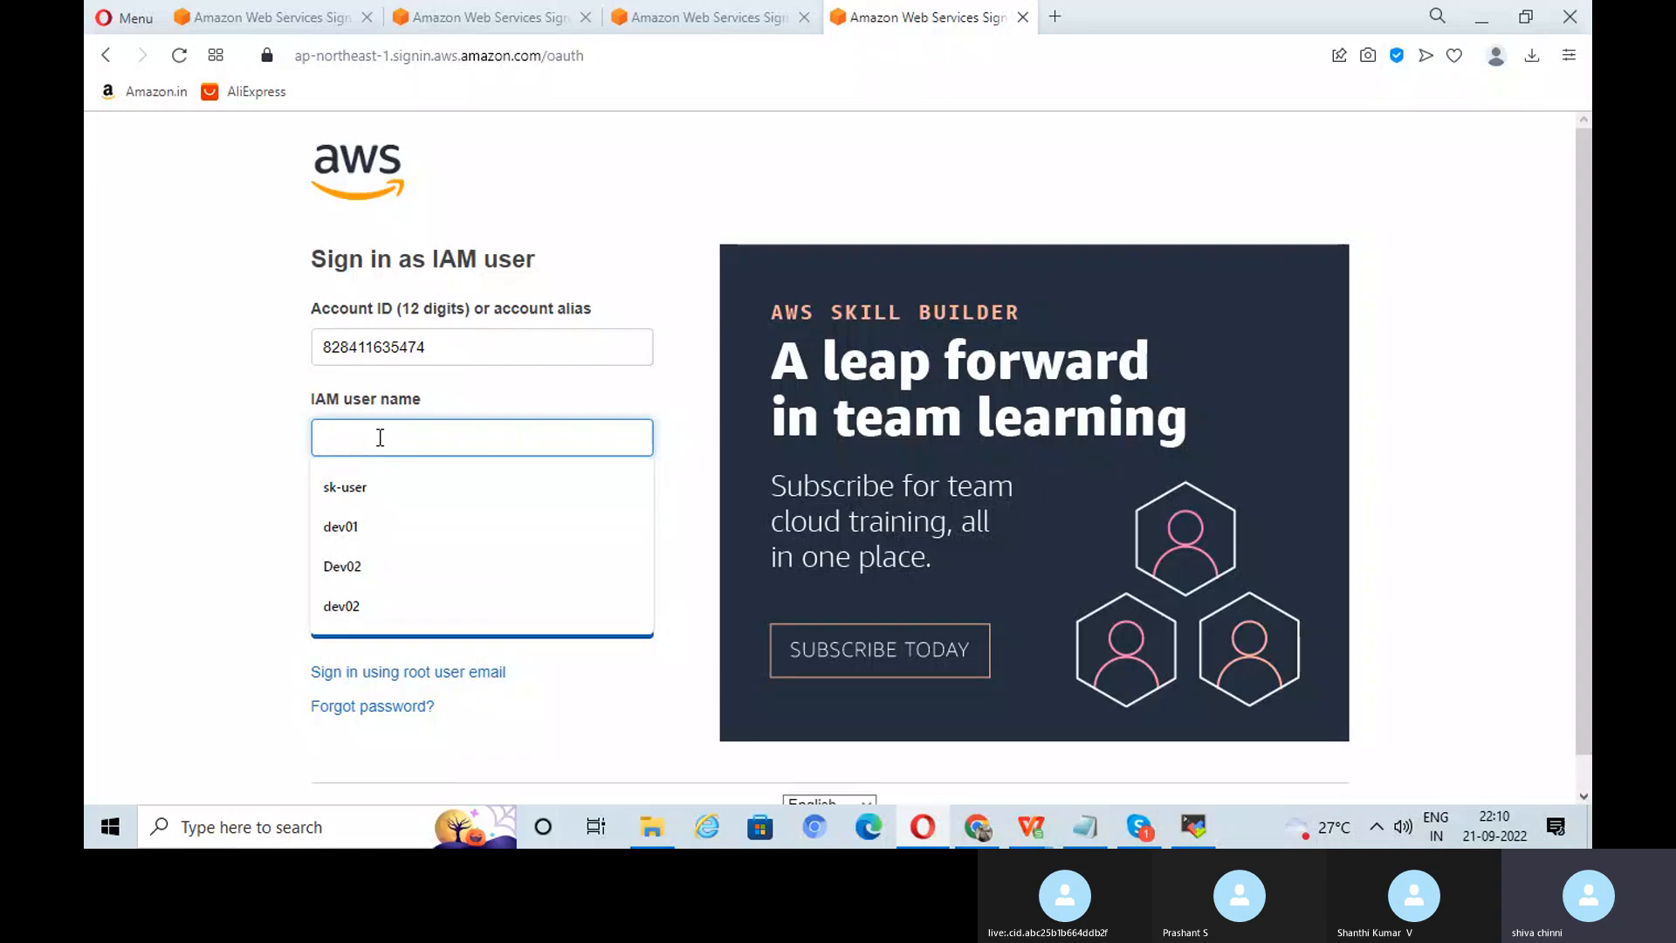
click(374, 599)
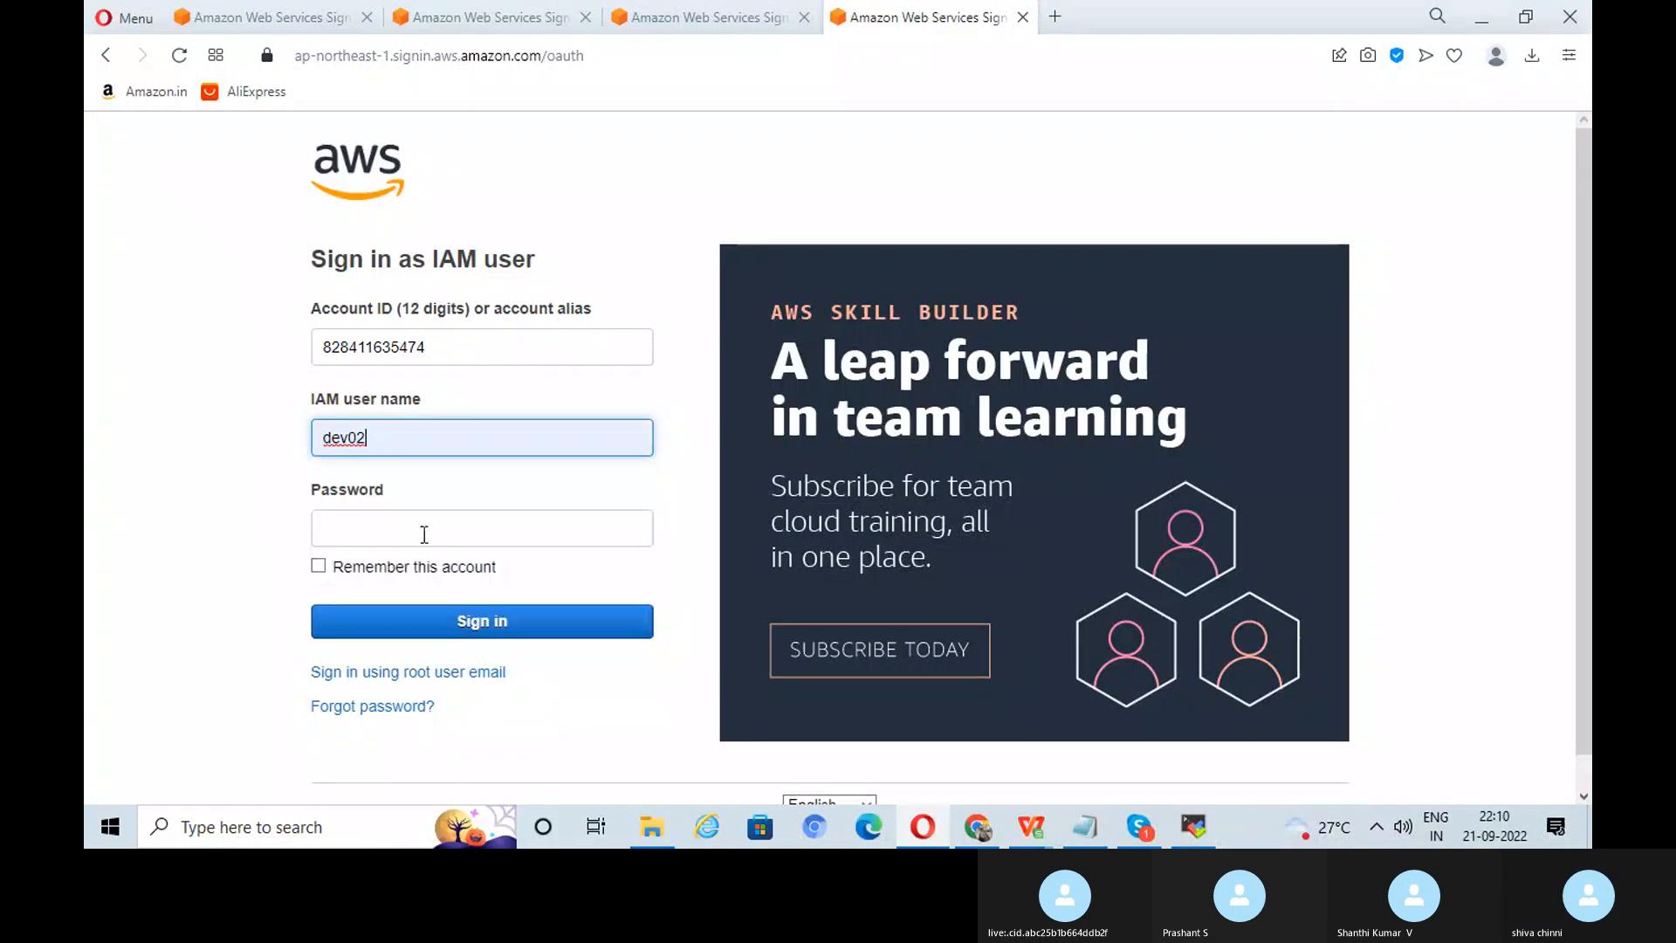
click(426, 523)
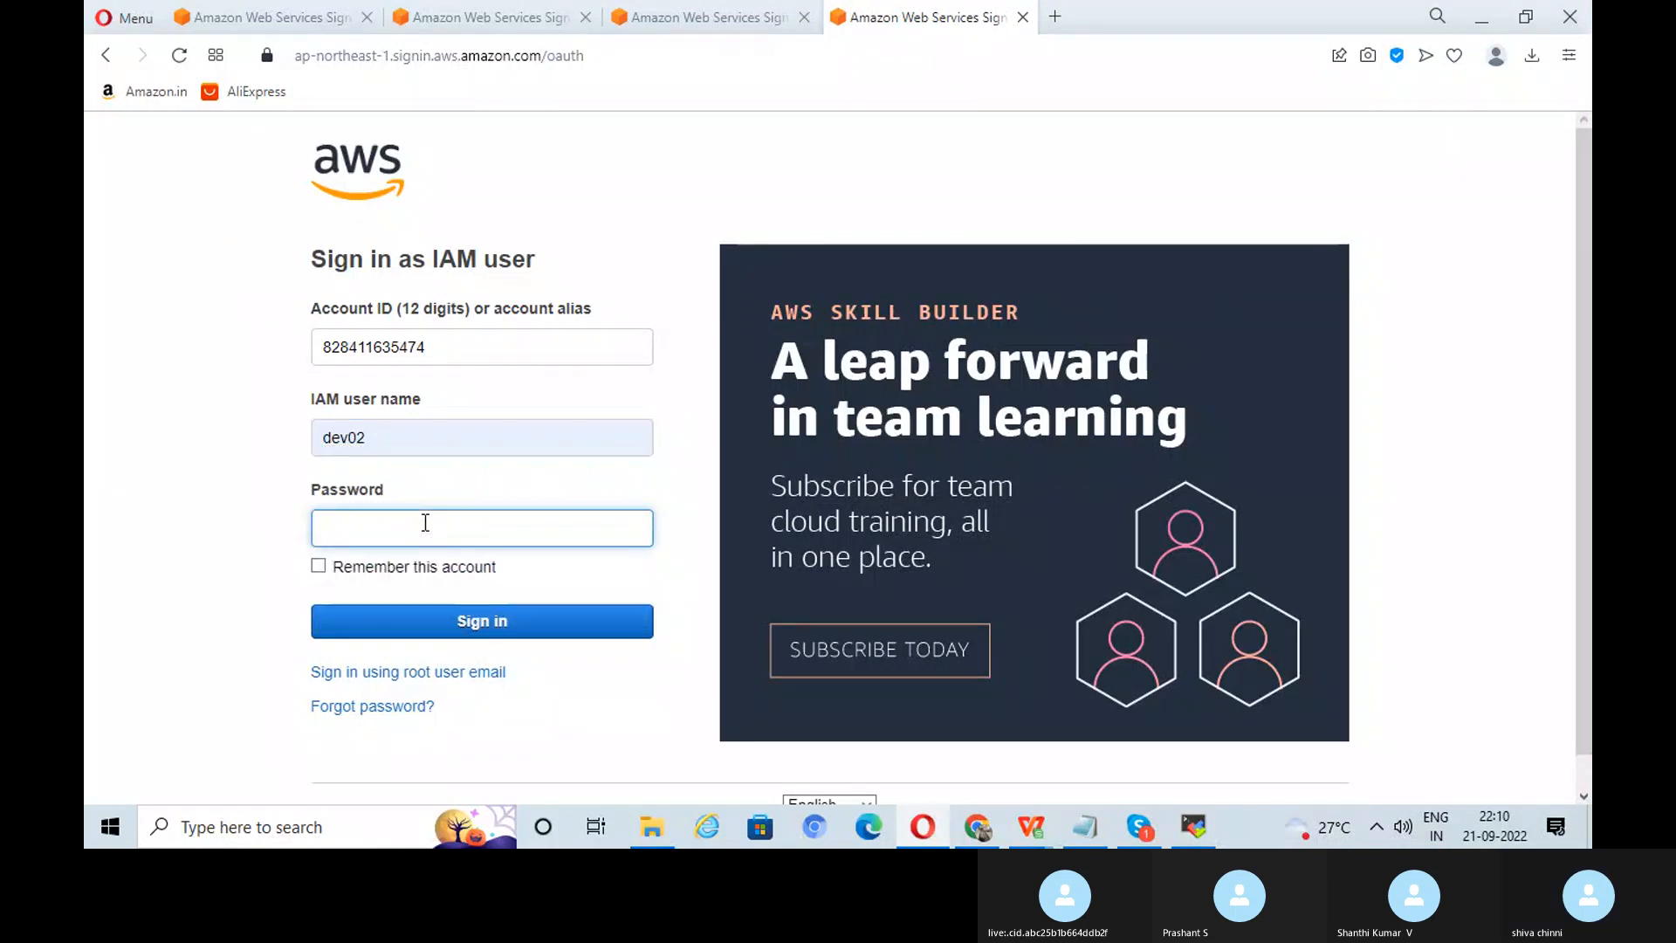
text(••••••••)
key(Return)
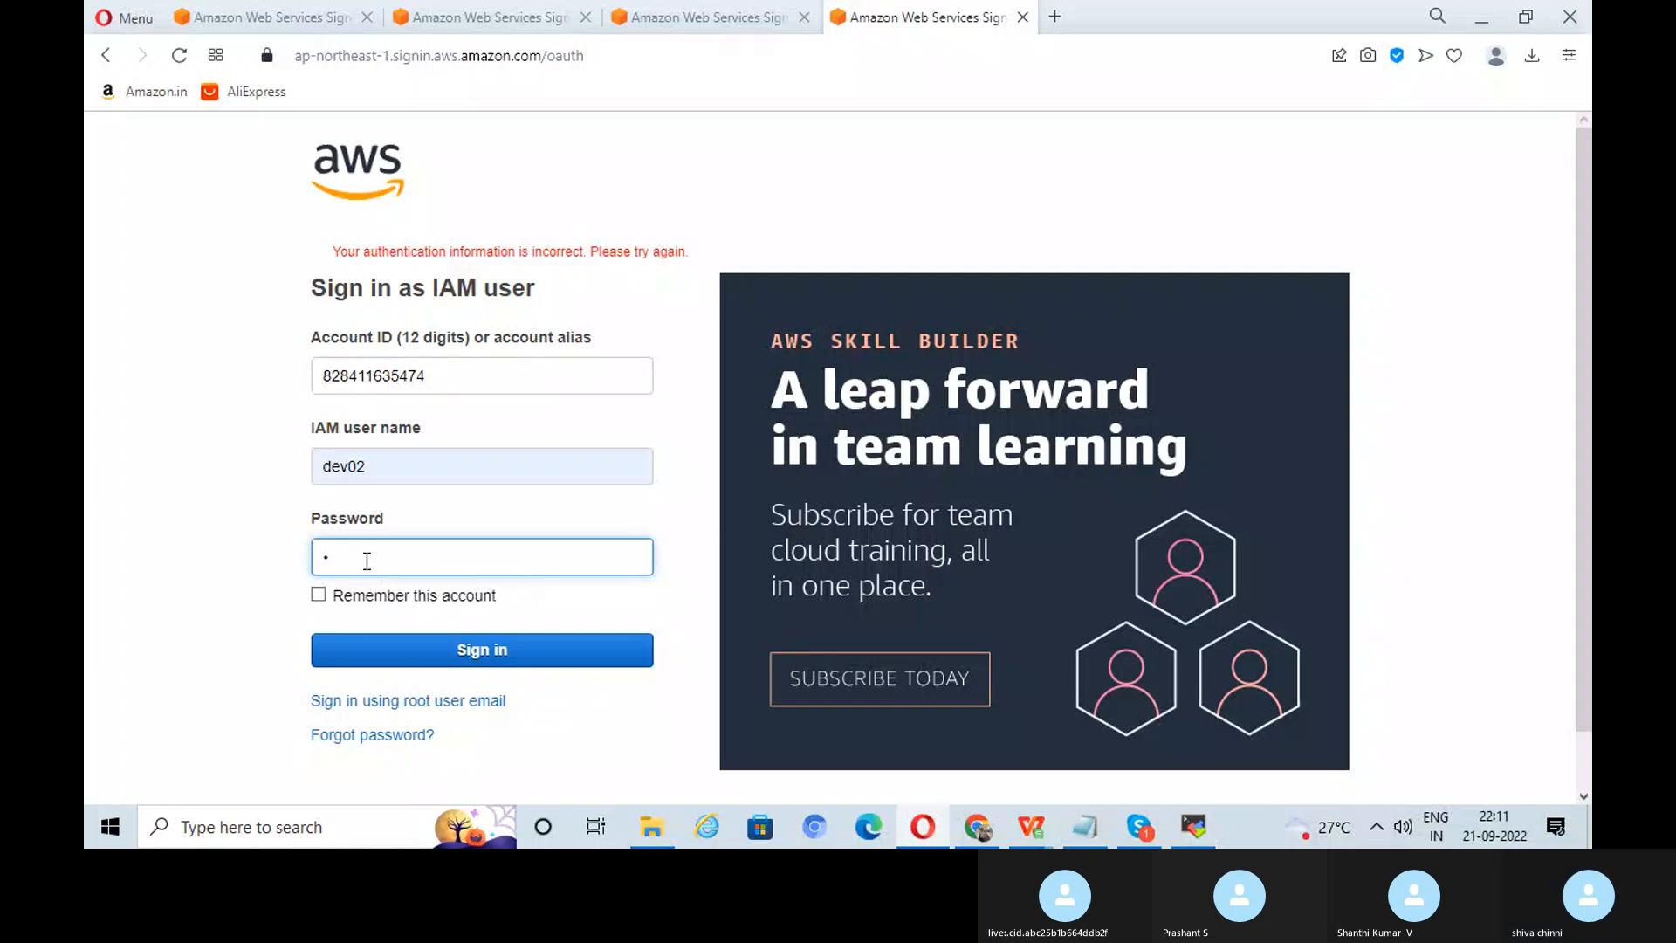
Step: Re-enter the password to sign in as dev02 and scroll down Console Home
text(•••••••)
click(503, 660)
click(482, 646)
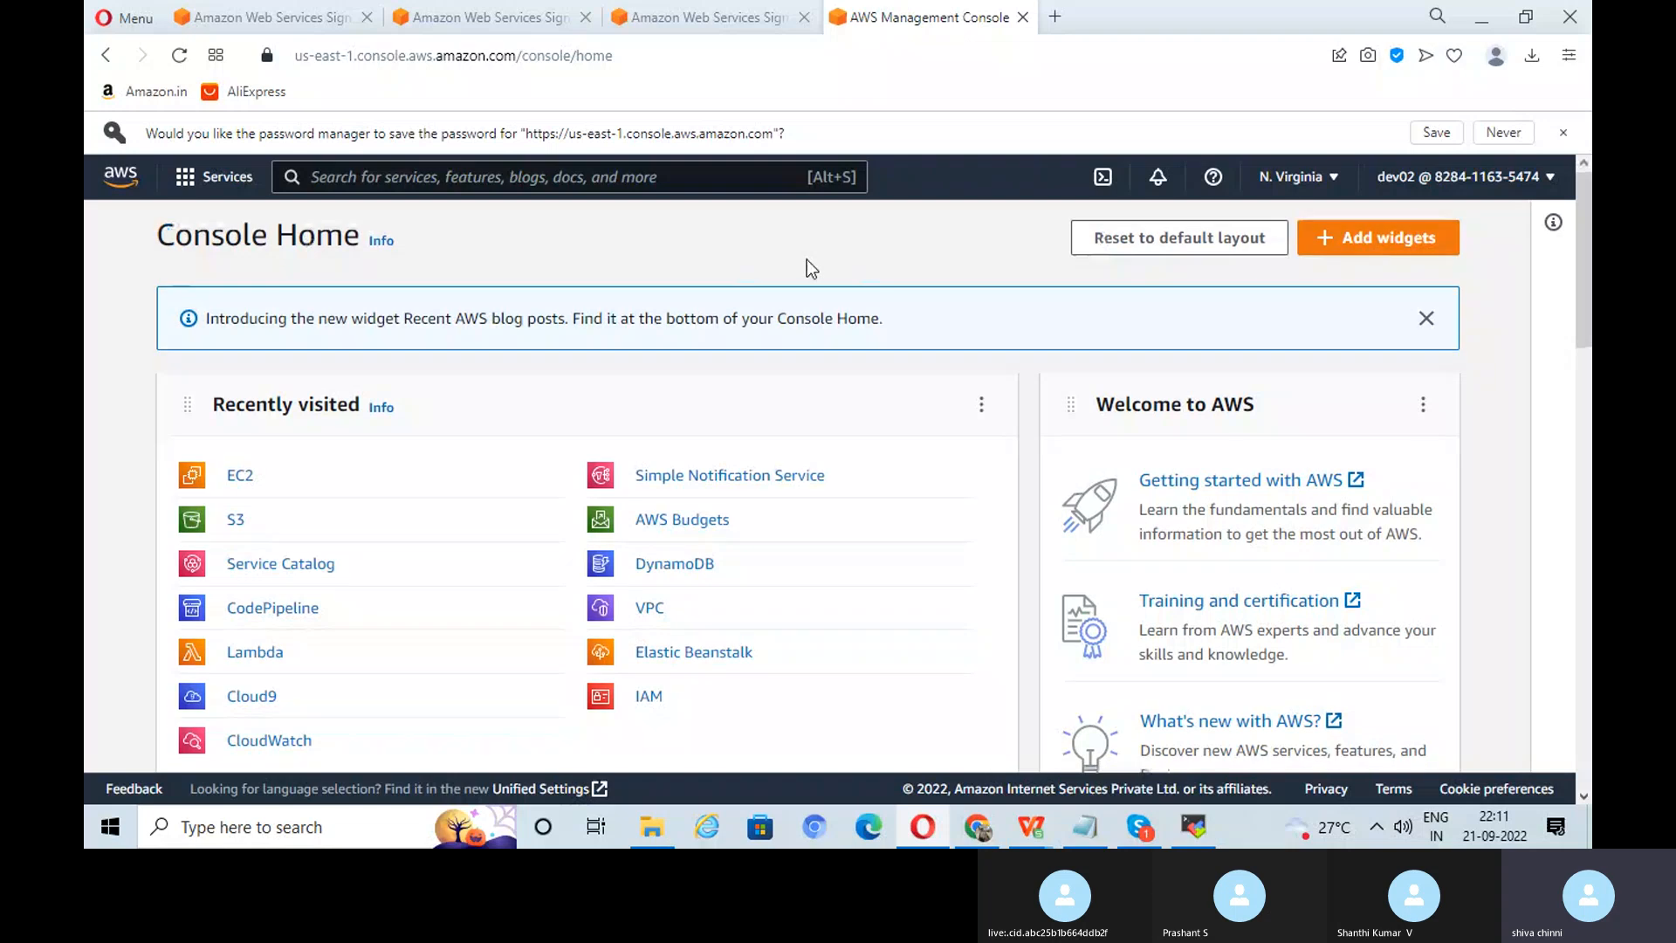
scroll(807, 260, down, 1)
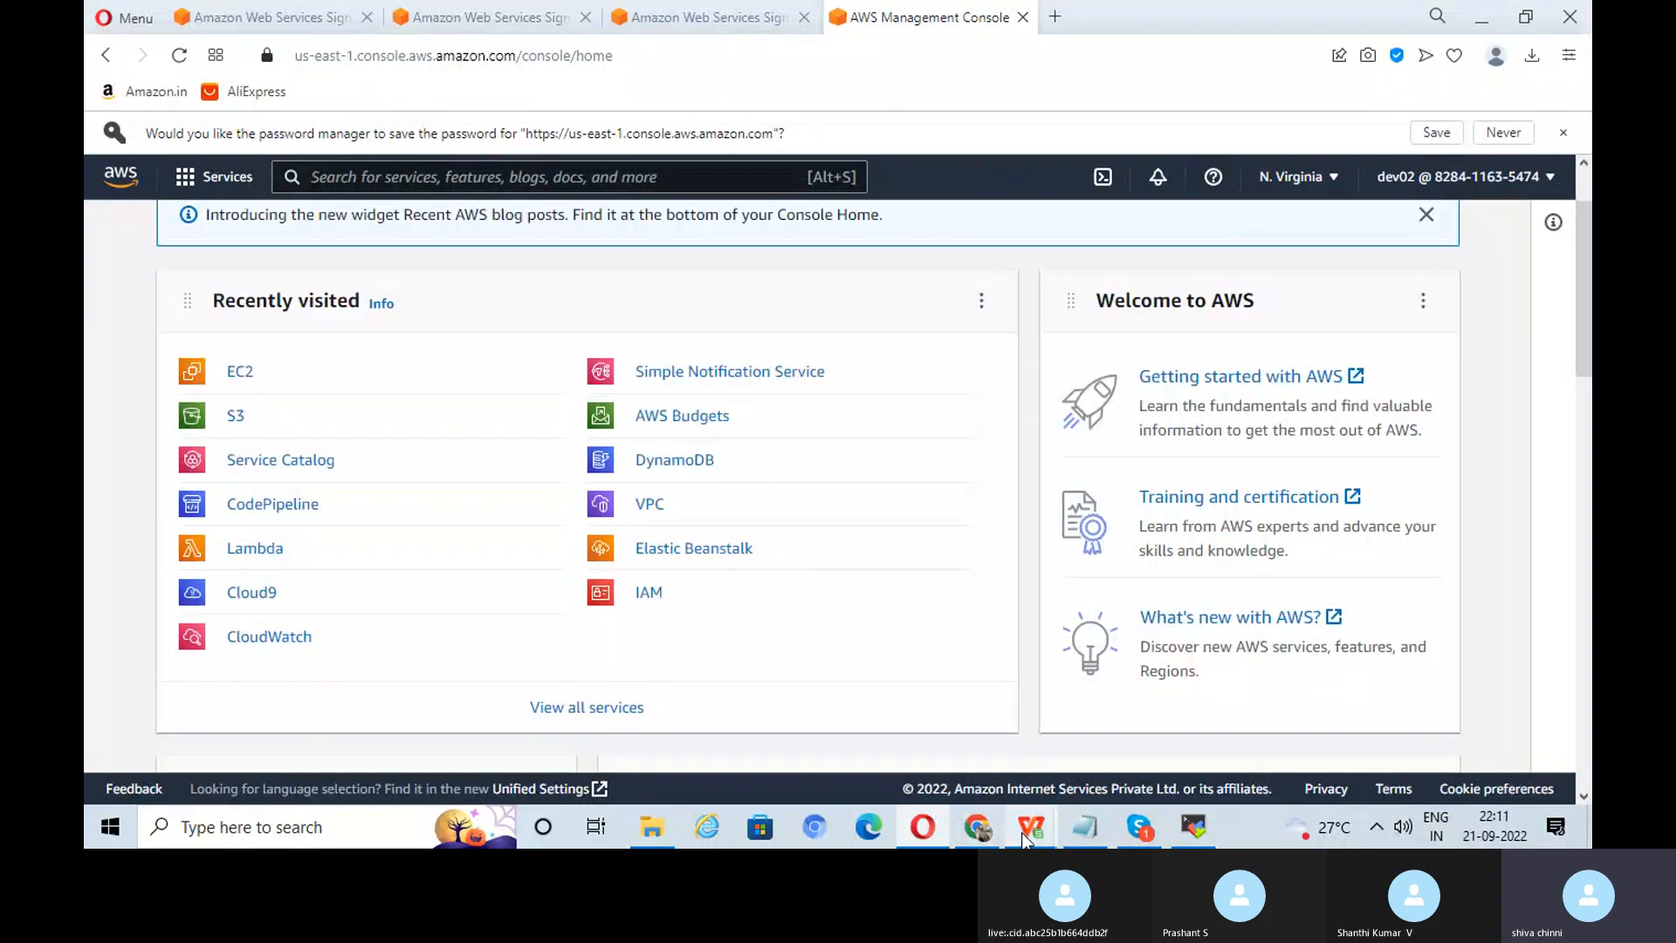
mouse_move(1034, 838)
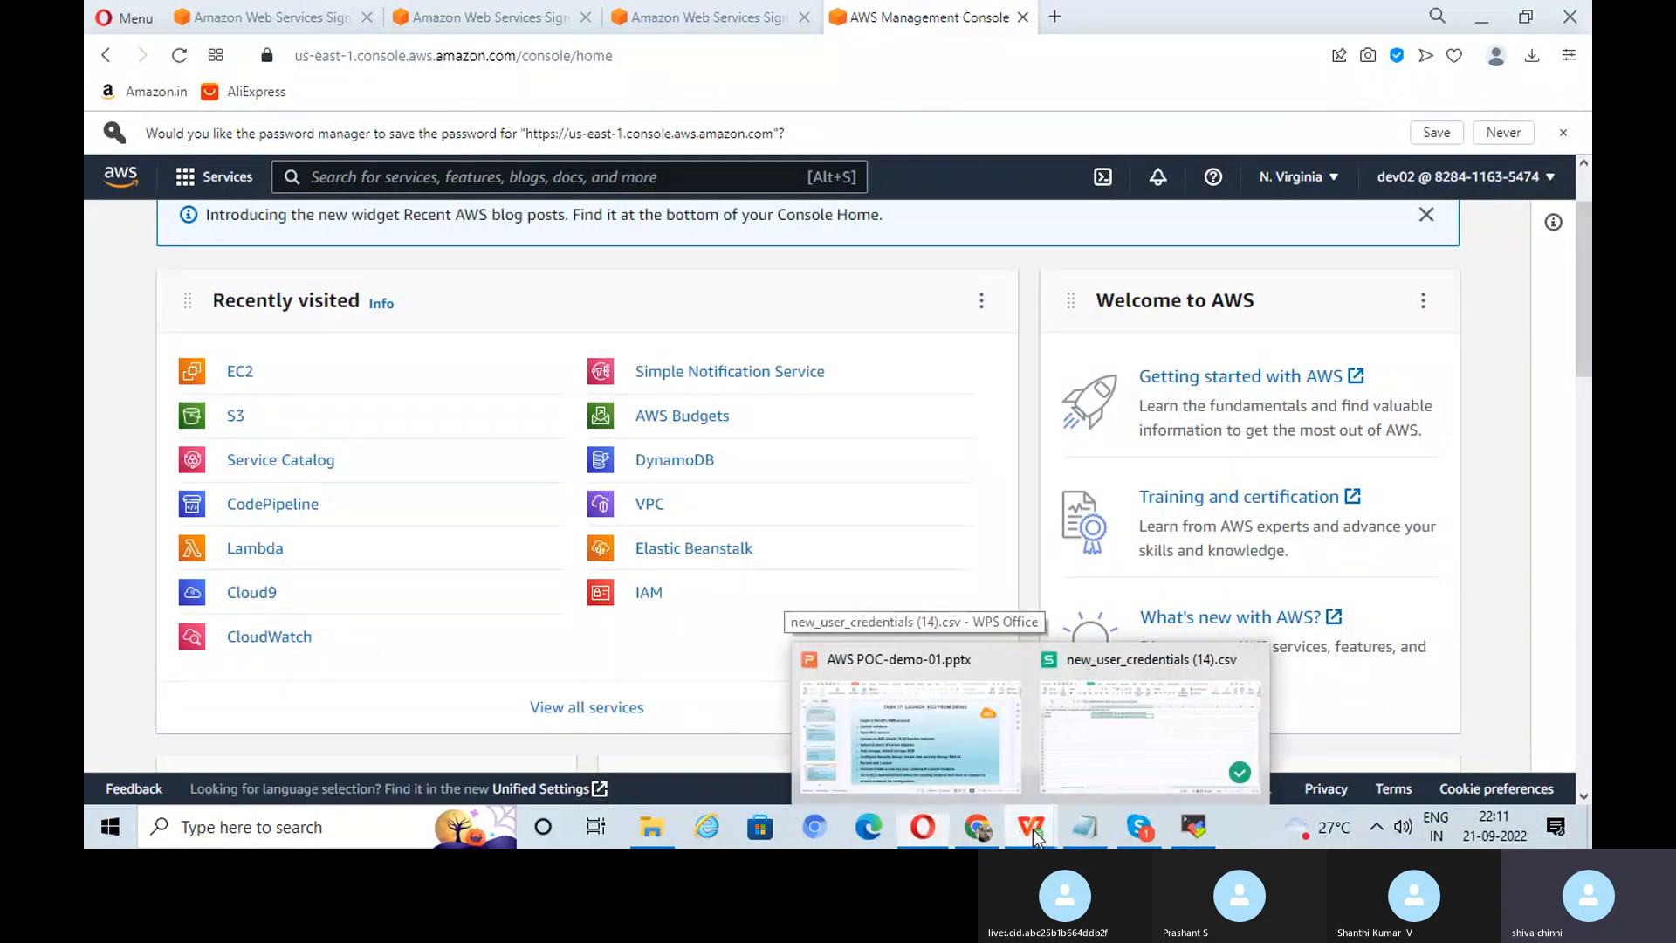
Step: Close new_user_credentials (14).csv without saving and return to the EC2 Volumes page
click(1247, 658)
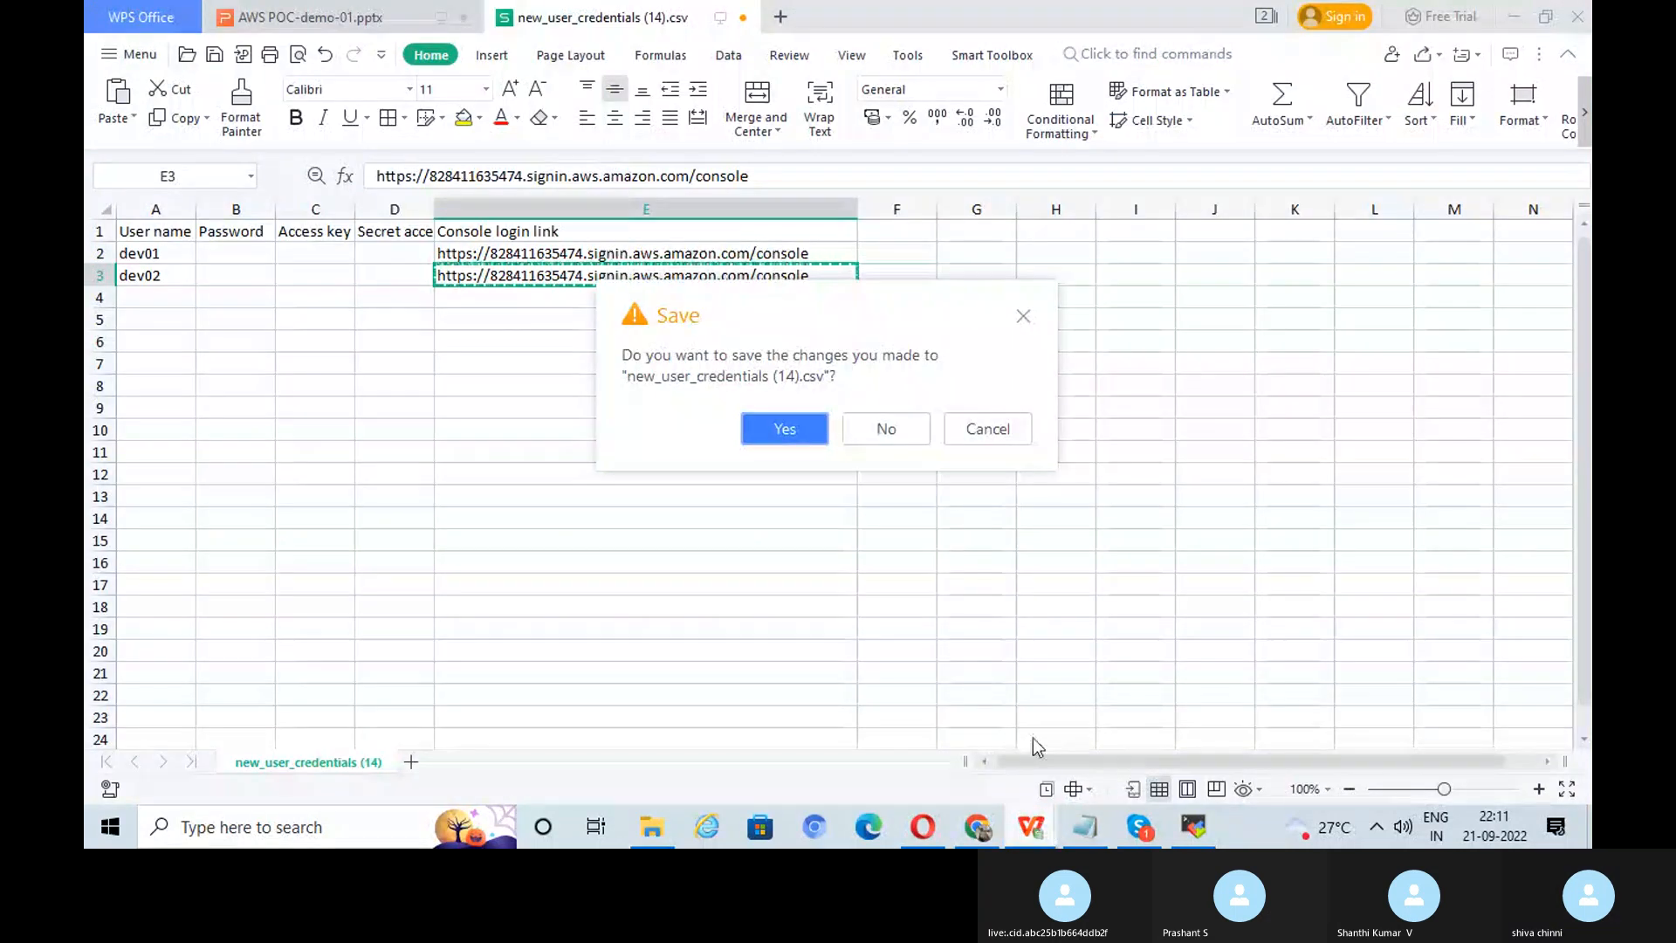
click(886, 428)
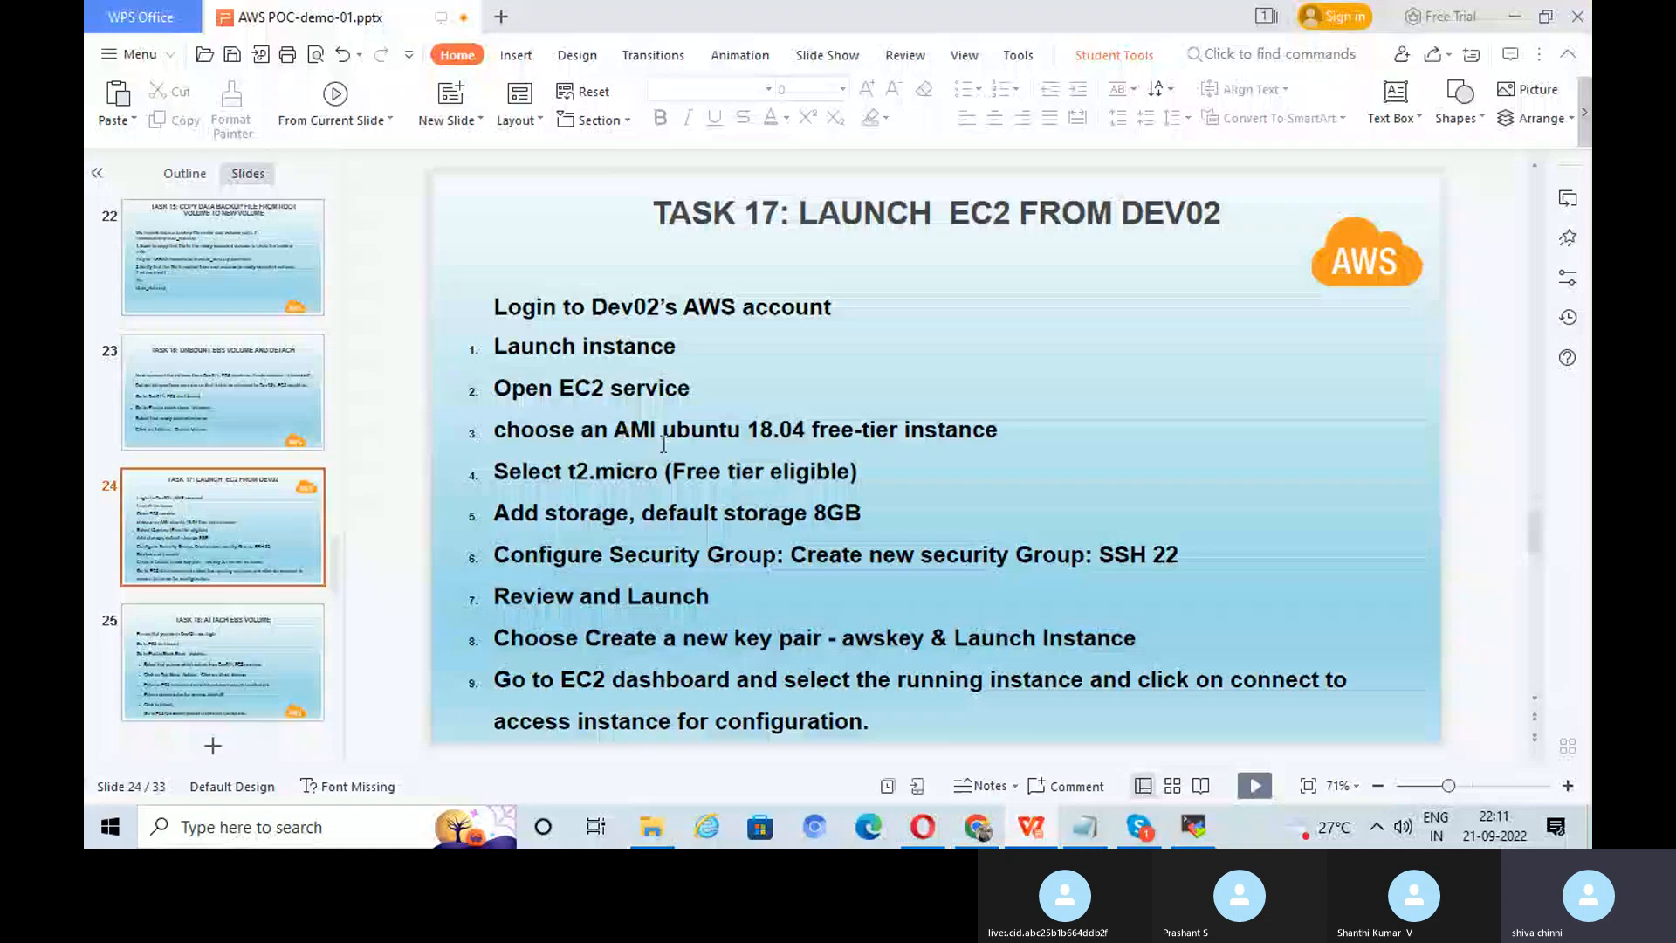
click(973, 834)
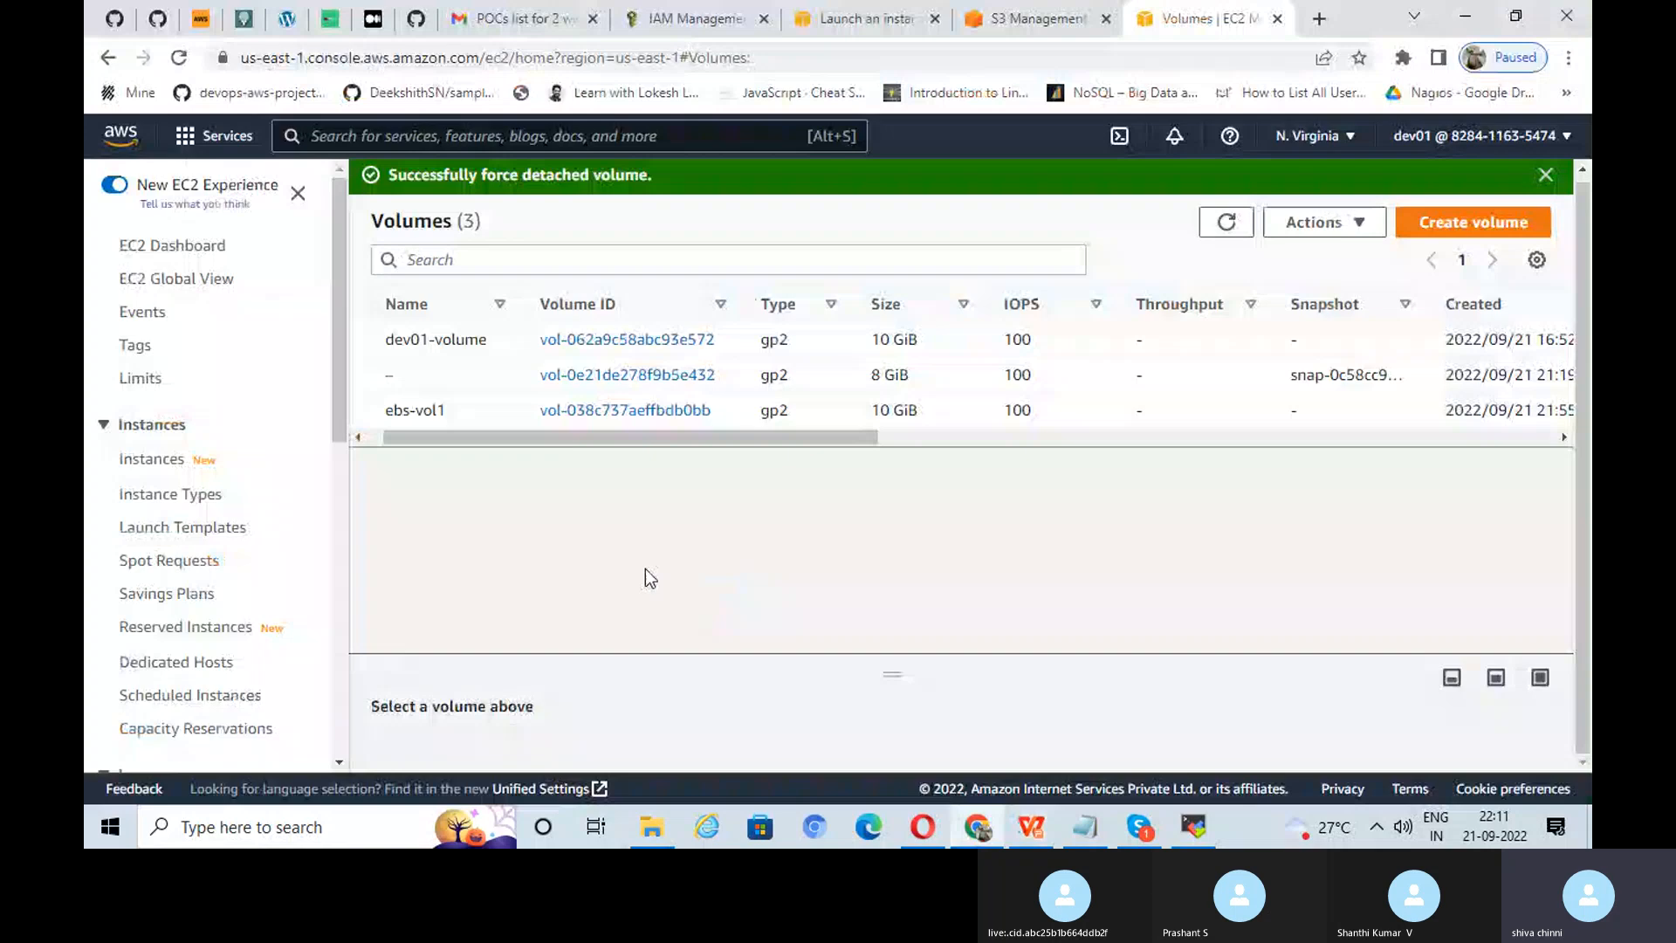
Step: Bring the console forward, dismiss the widget banner, and go from EC2 Instances to Launch instances
click(922, 828)
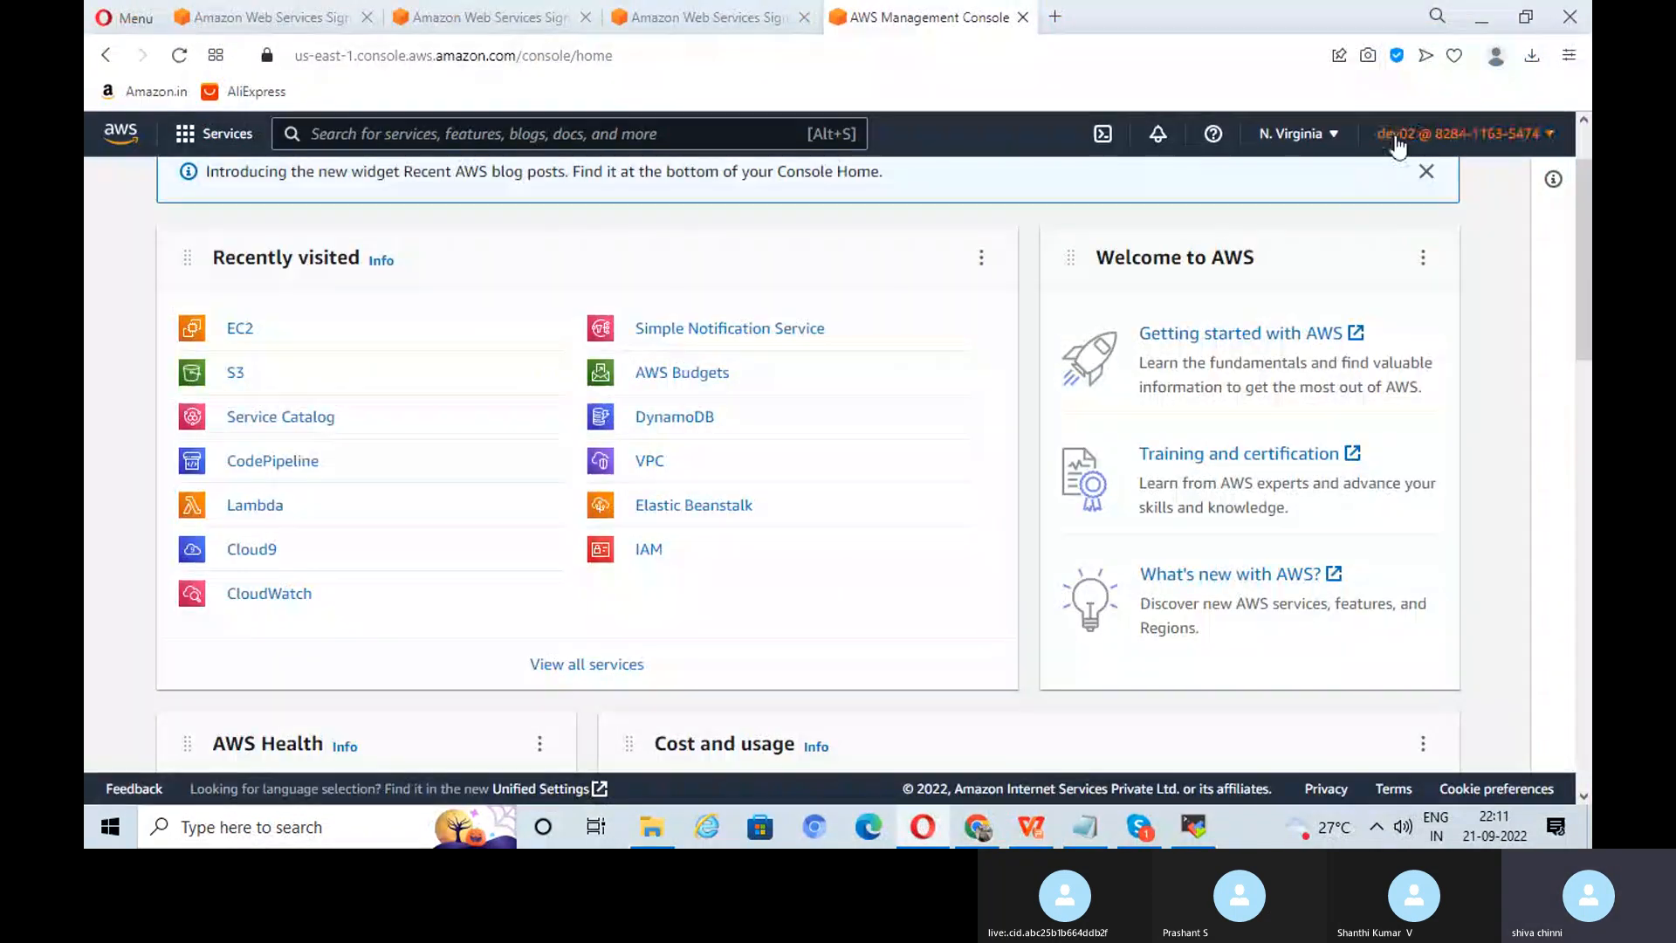
click(1430, 176)
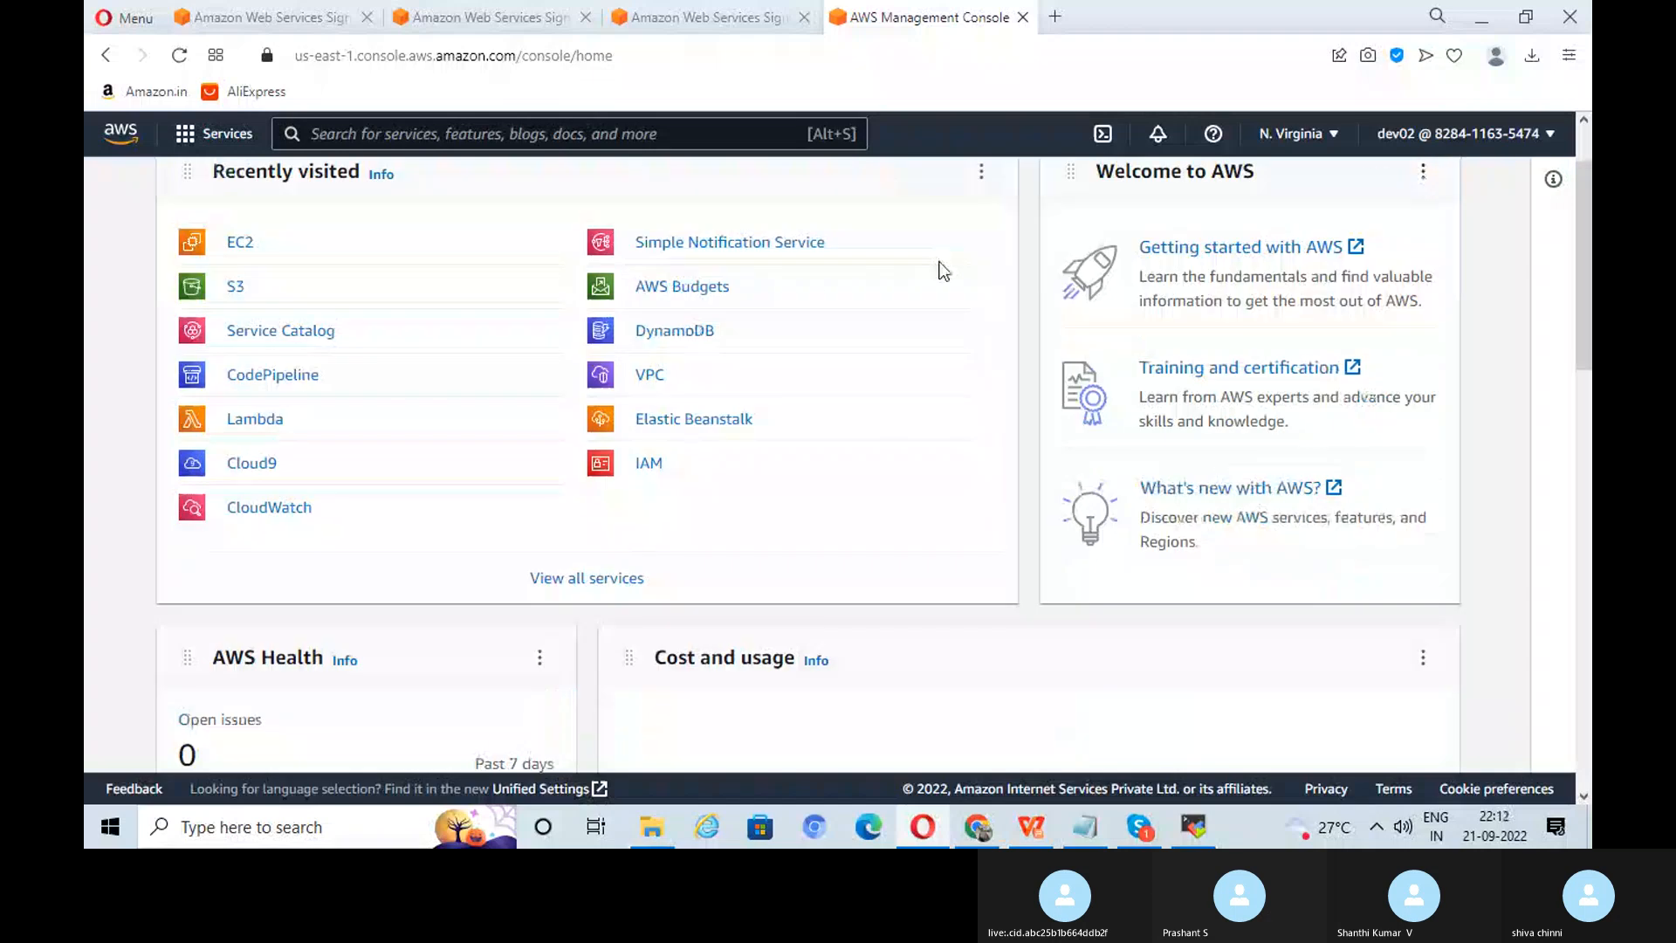
click(242, 246)
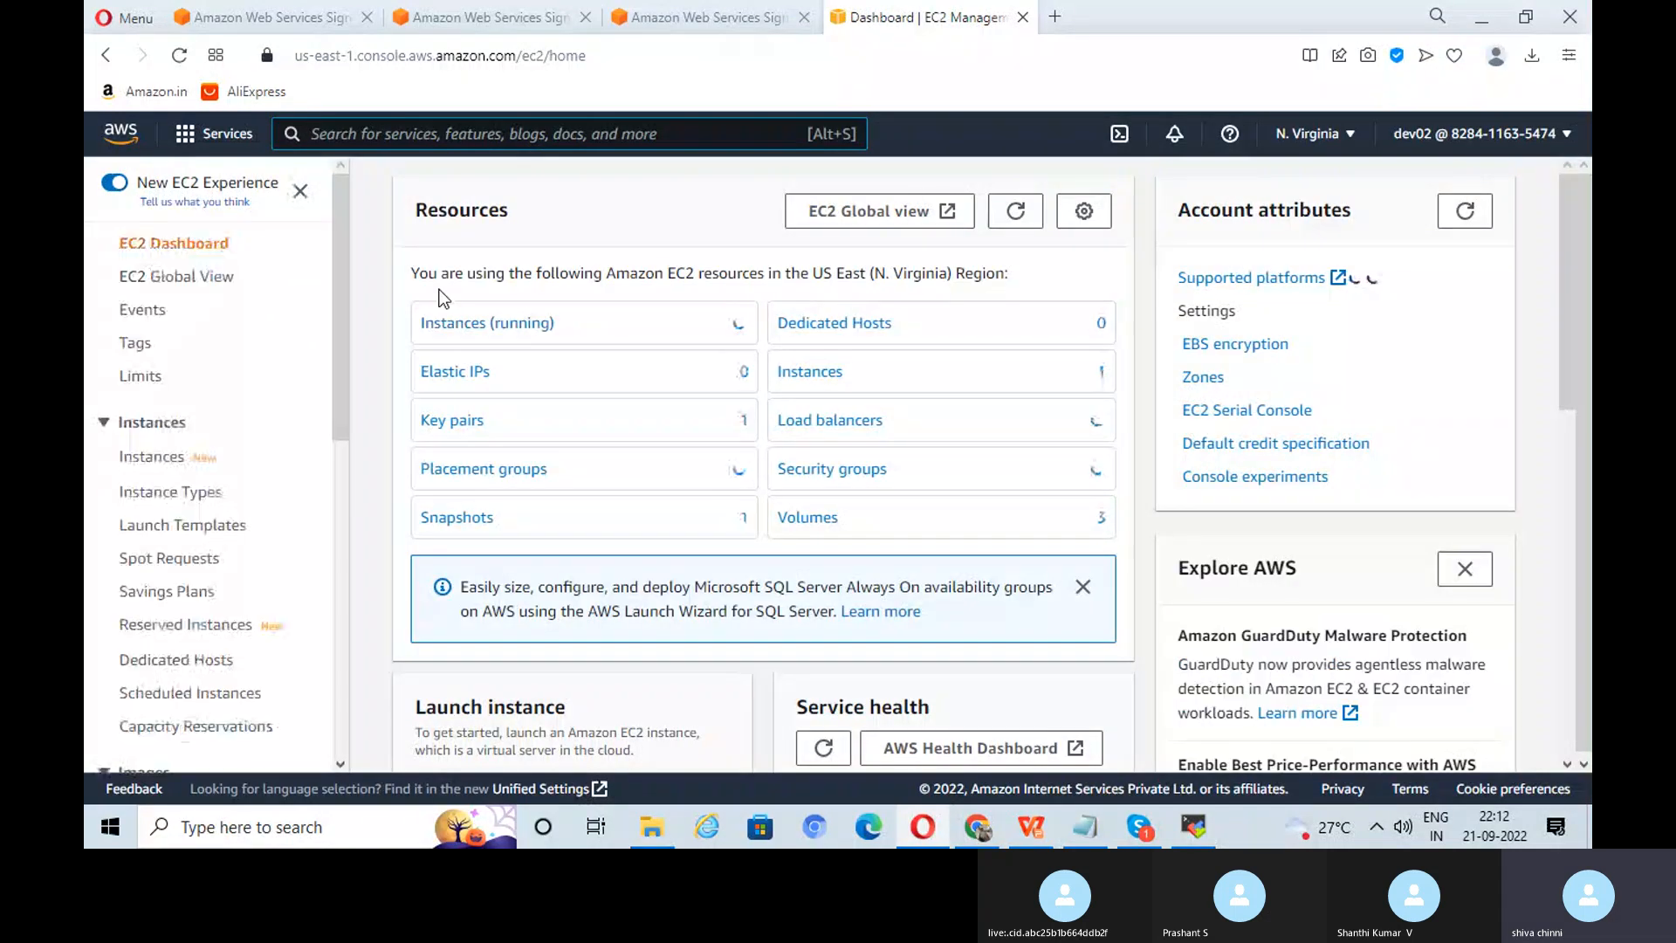
click(474, 325)
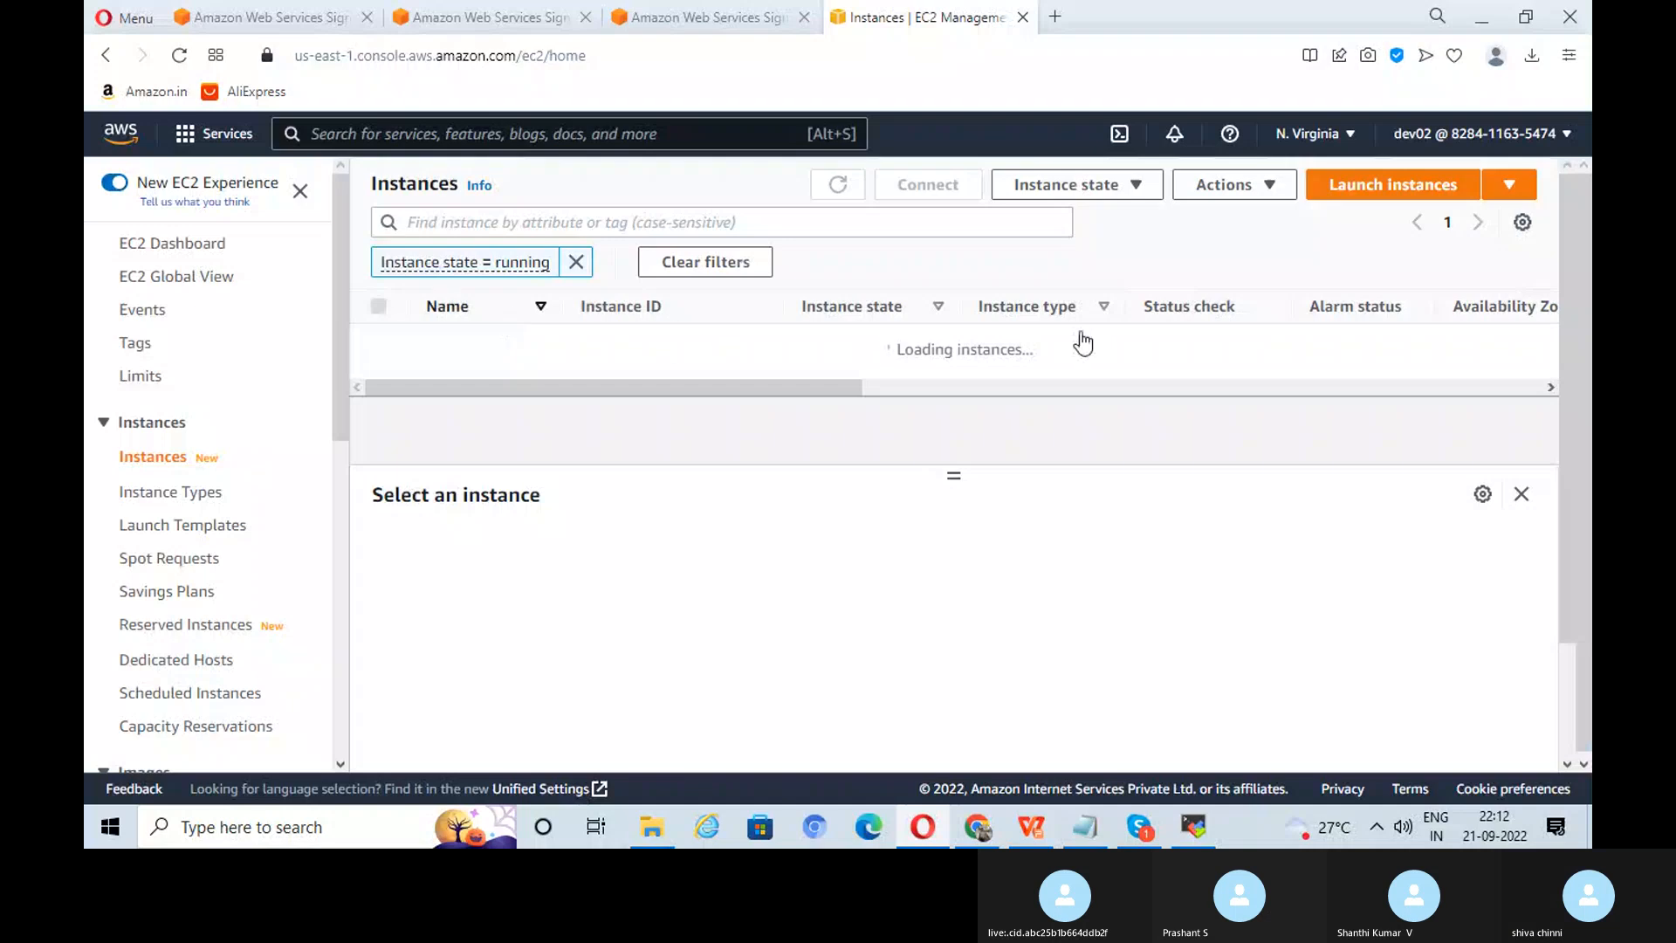
click(1373, 202)
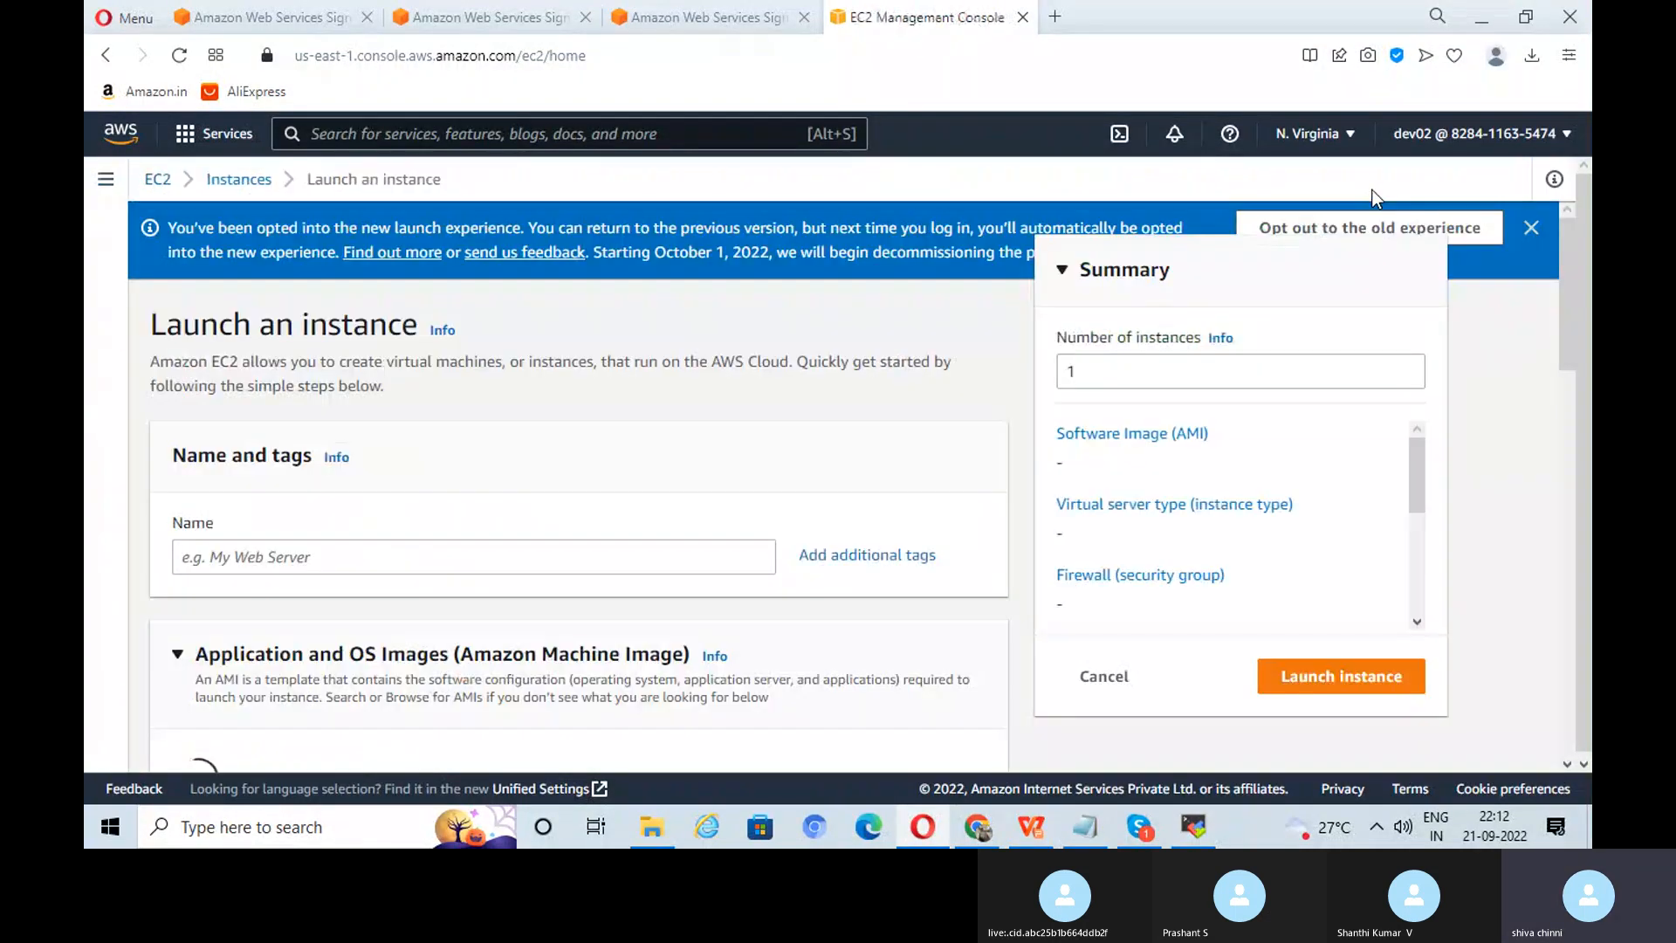
Step: Name the new instance dev02
click(359, 603)
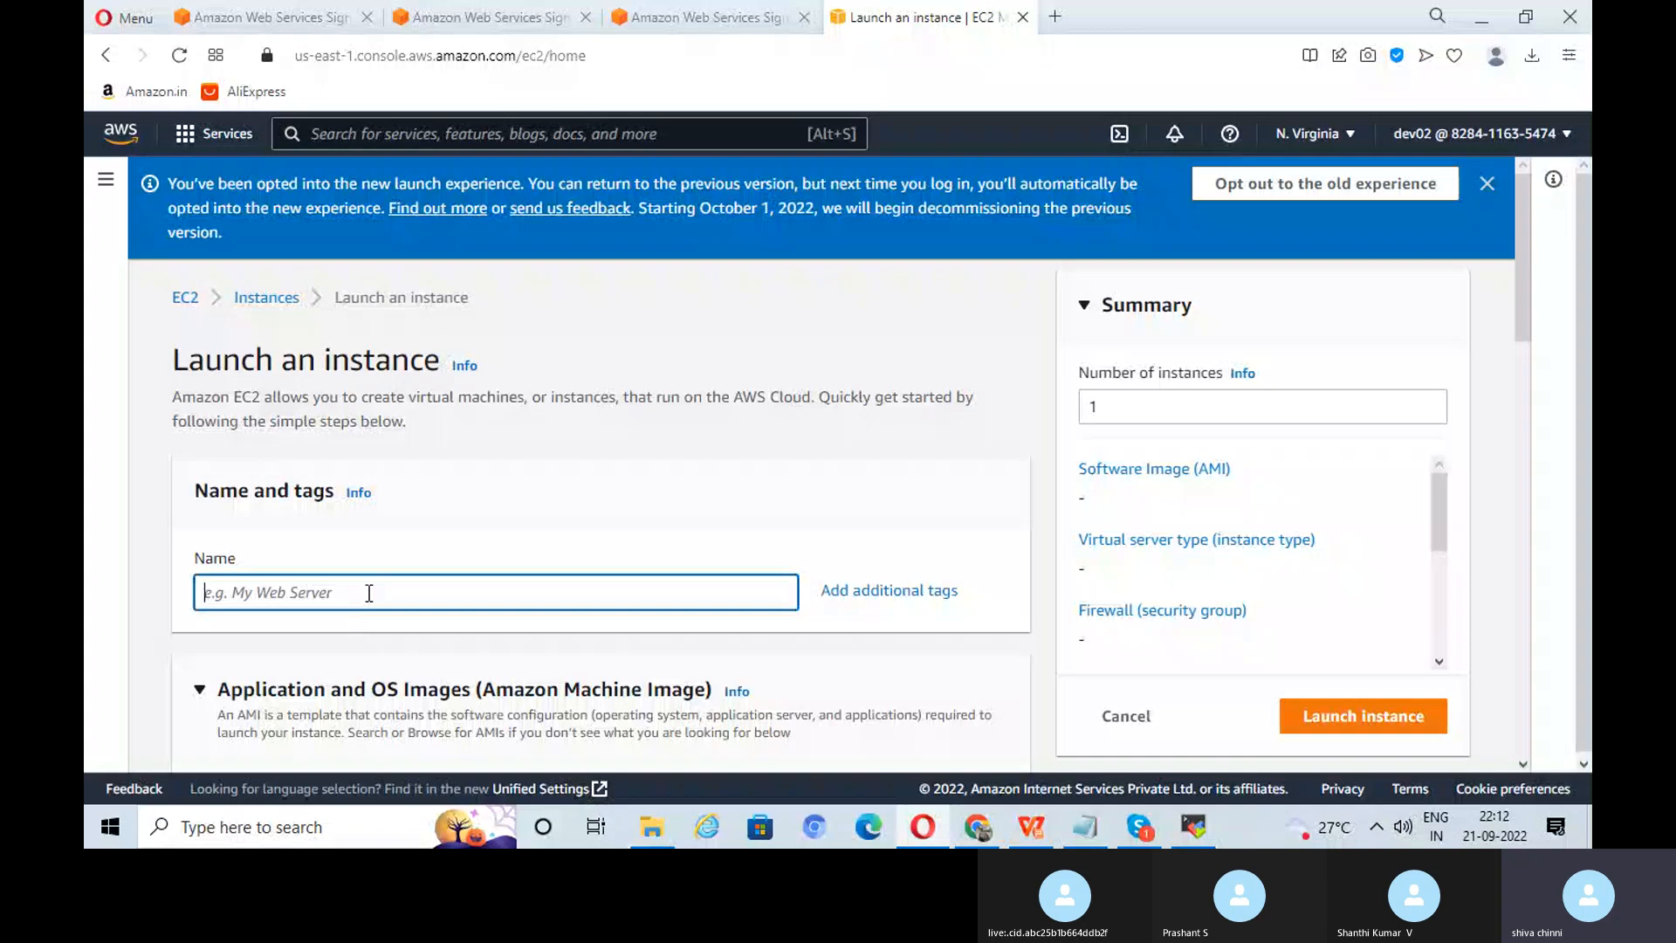
text(dec)
key(BackSpace)
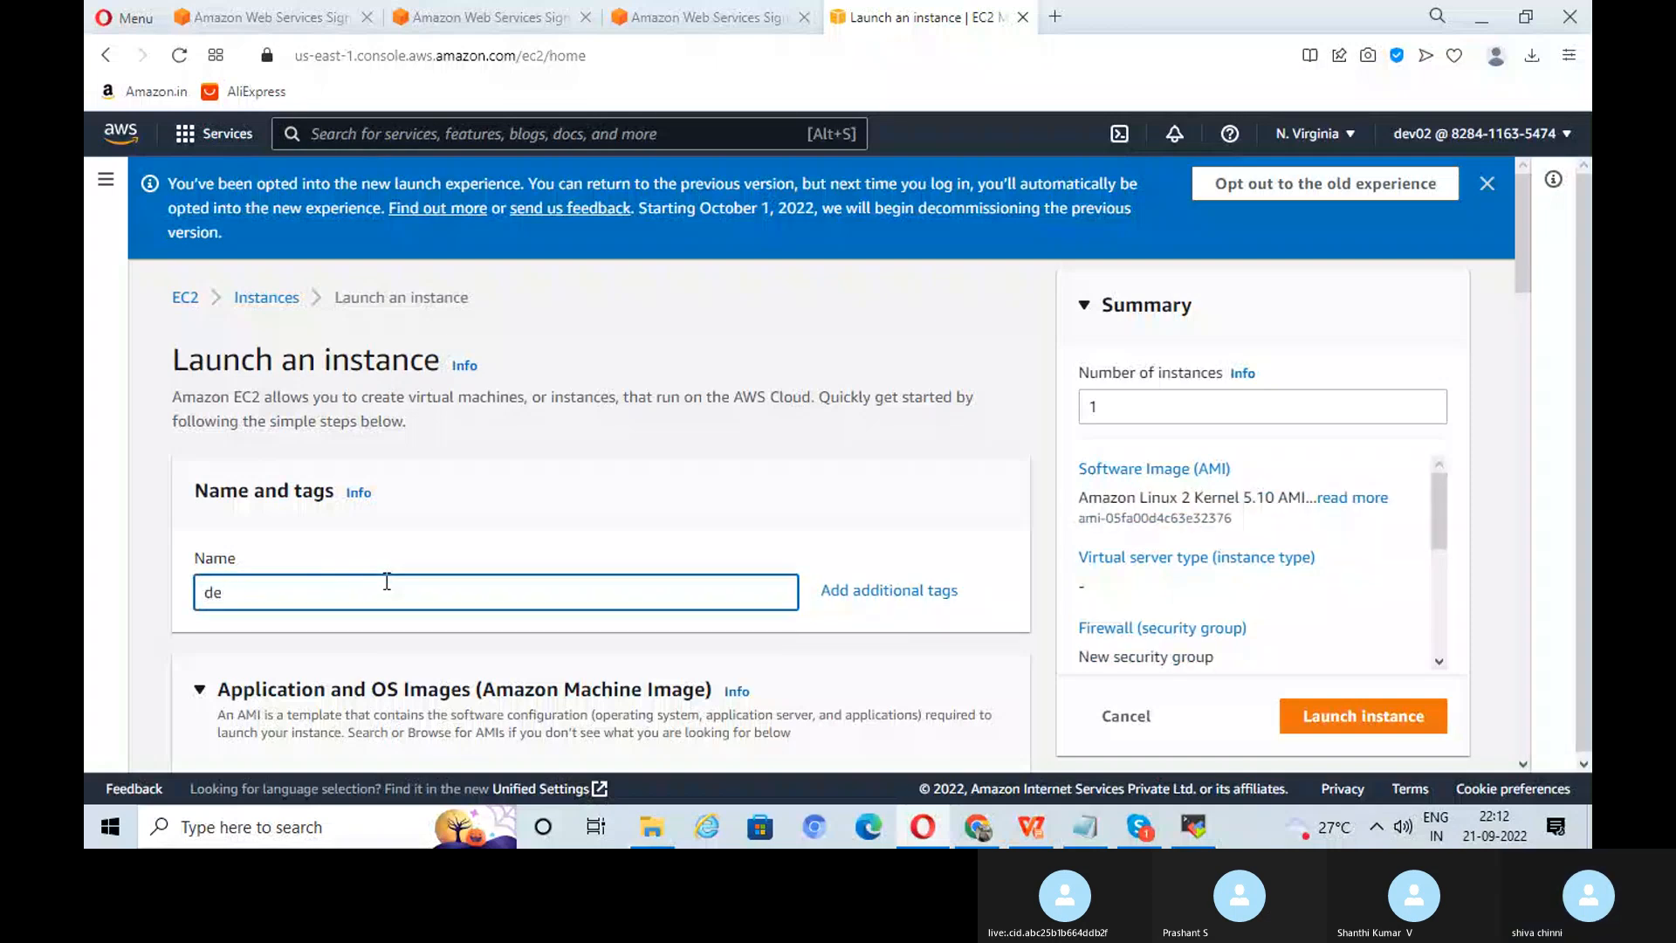
text(v02)
Step: Choose the Ubuntu image family and select the Ubuntu Server 18.04 LTS AMI
scroll(580, 480, down, 3)
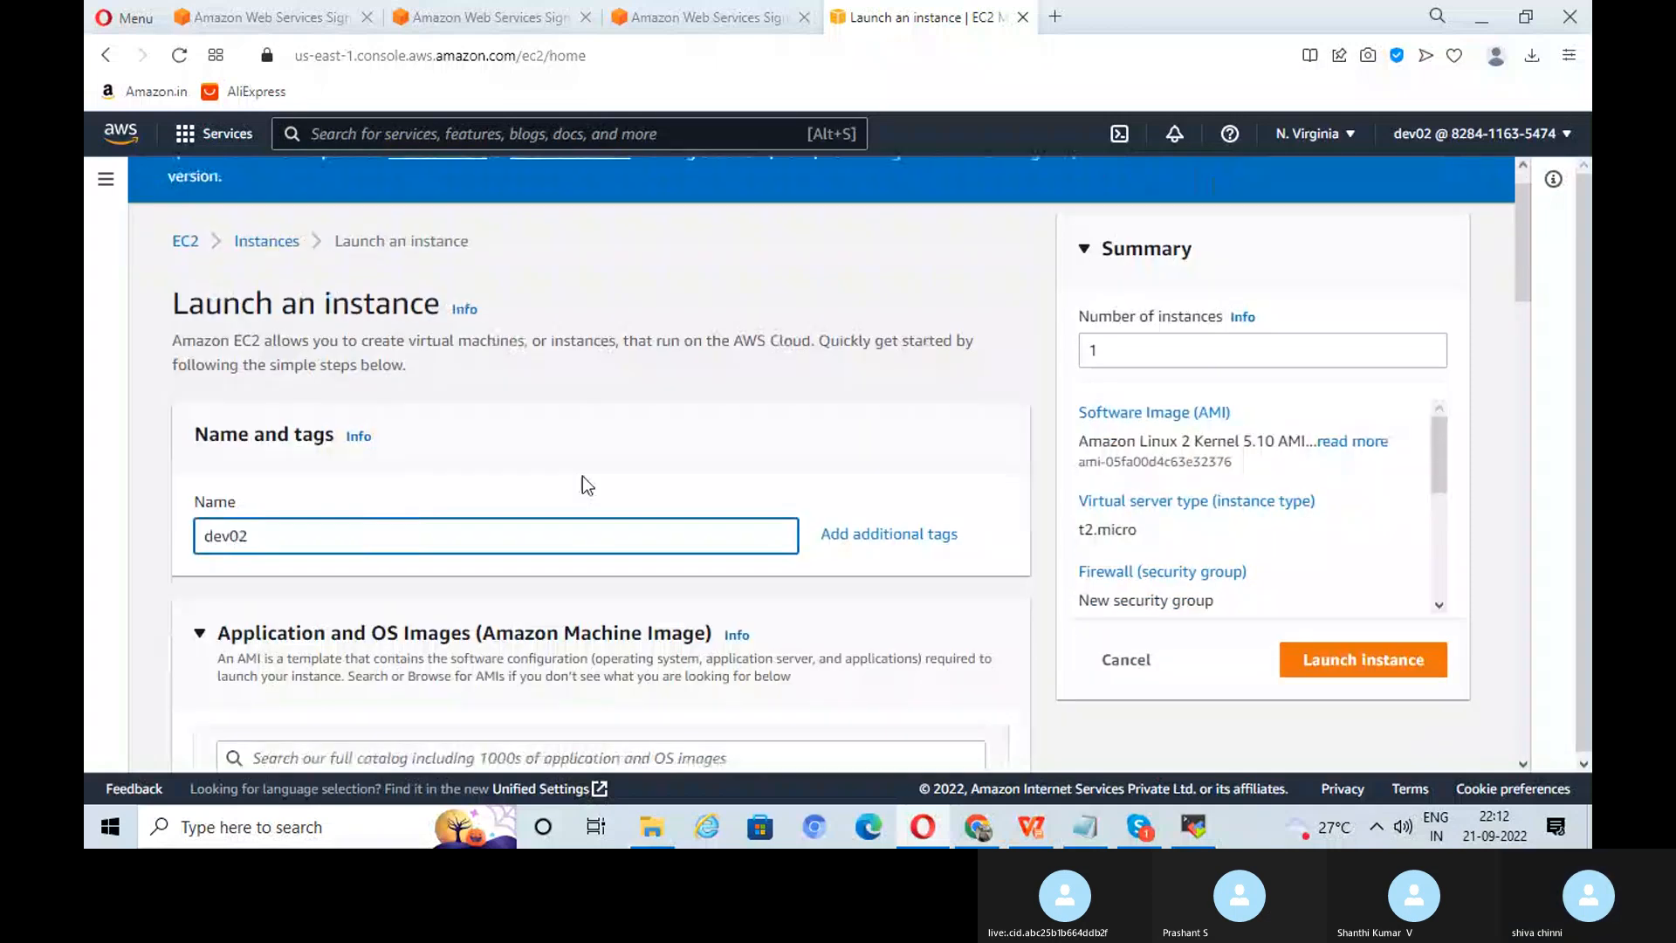
scroll(533, 524, down, 3)
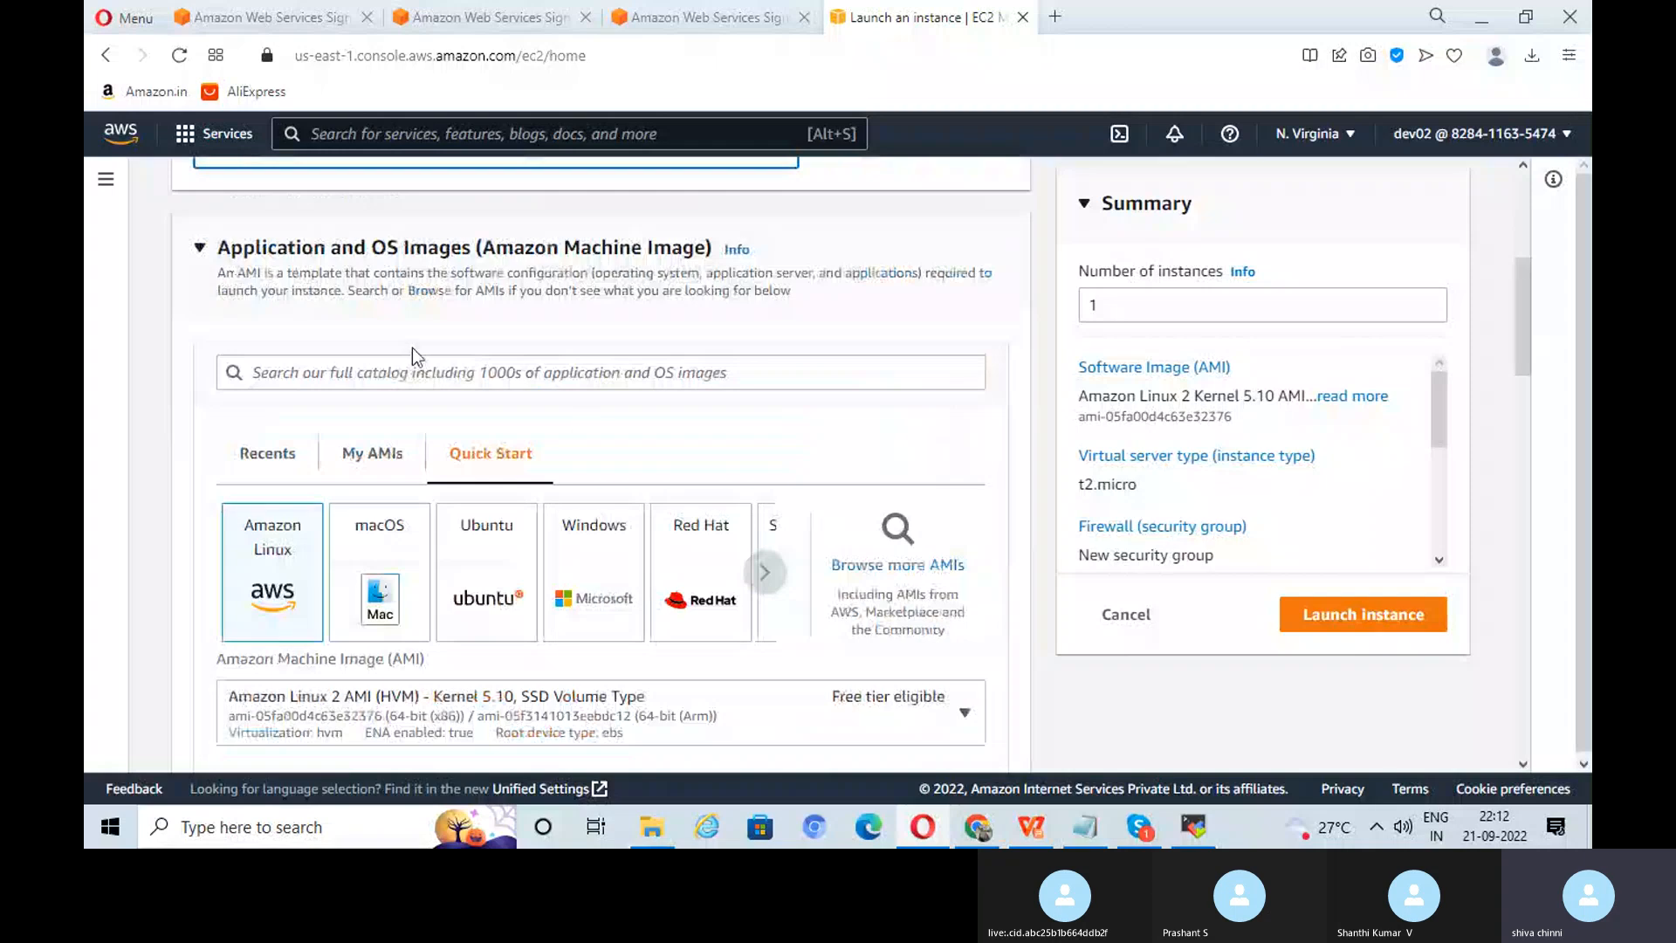
click(486, 563)
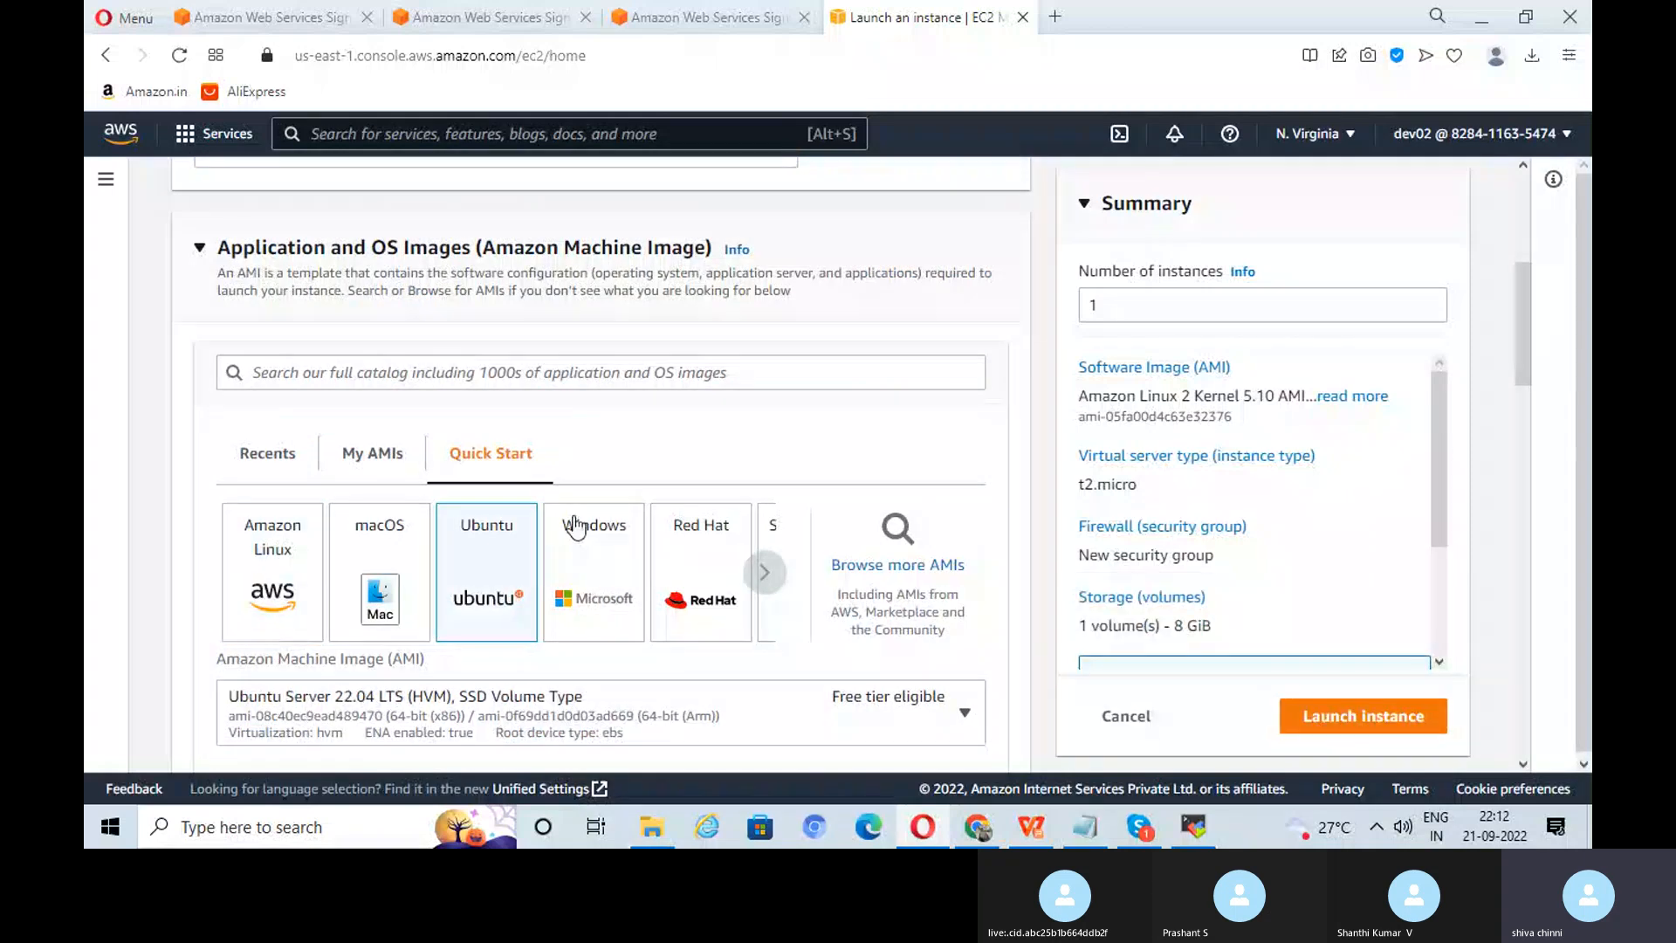
scroll(501, 538, down, 2)
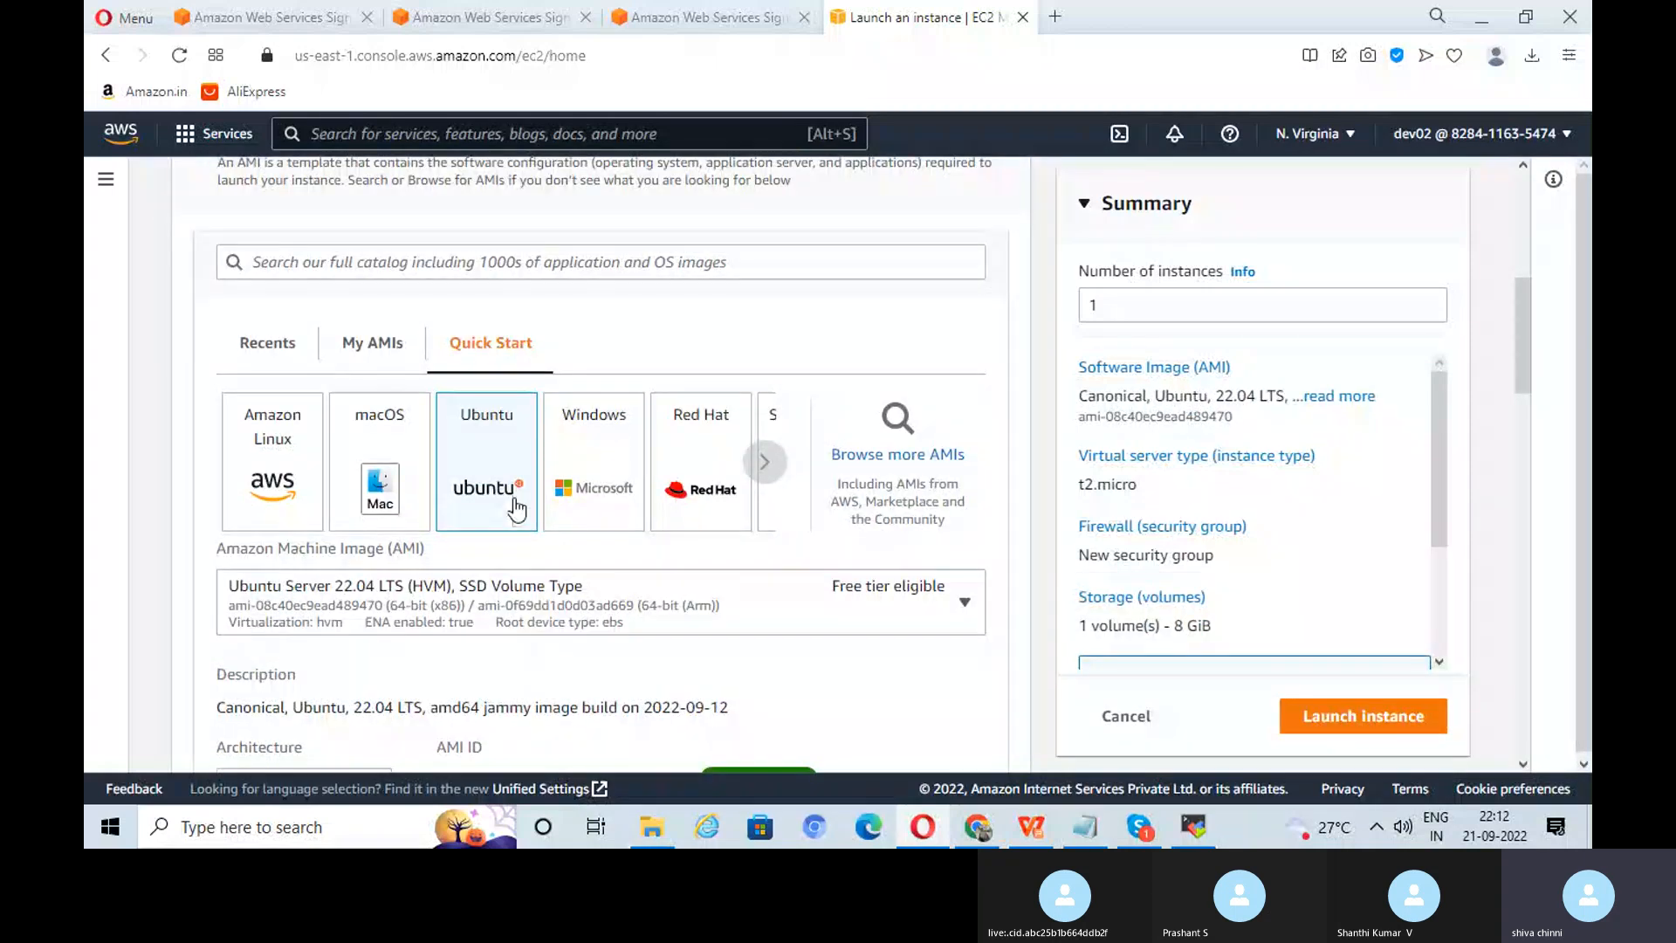
click(920, 606)
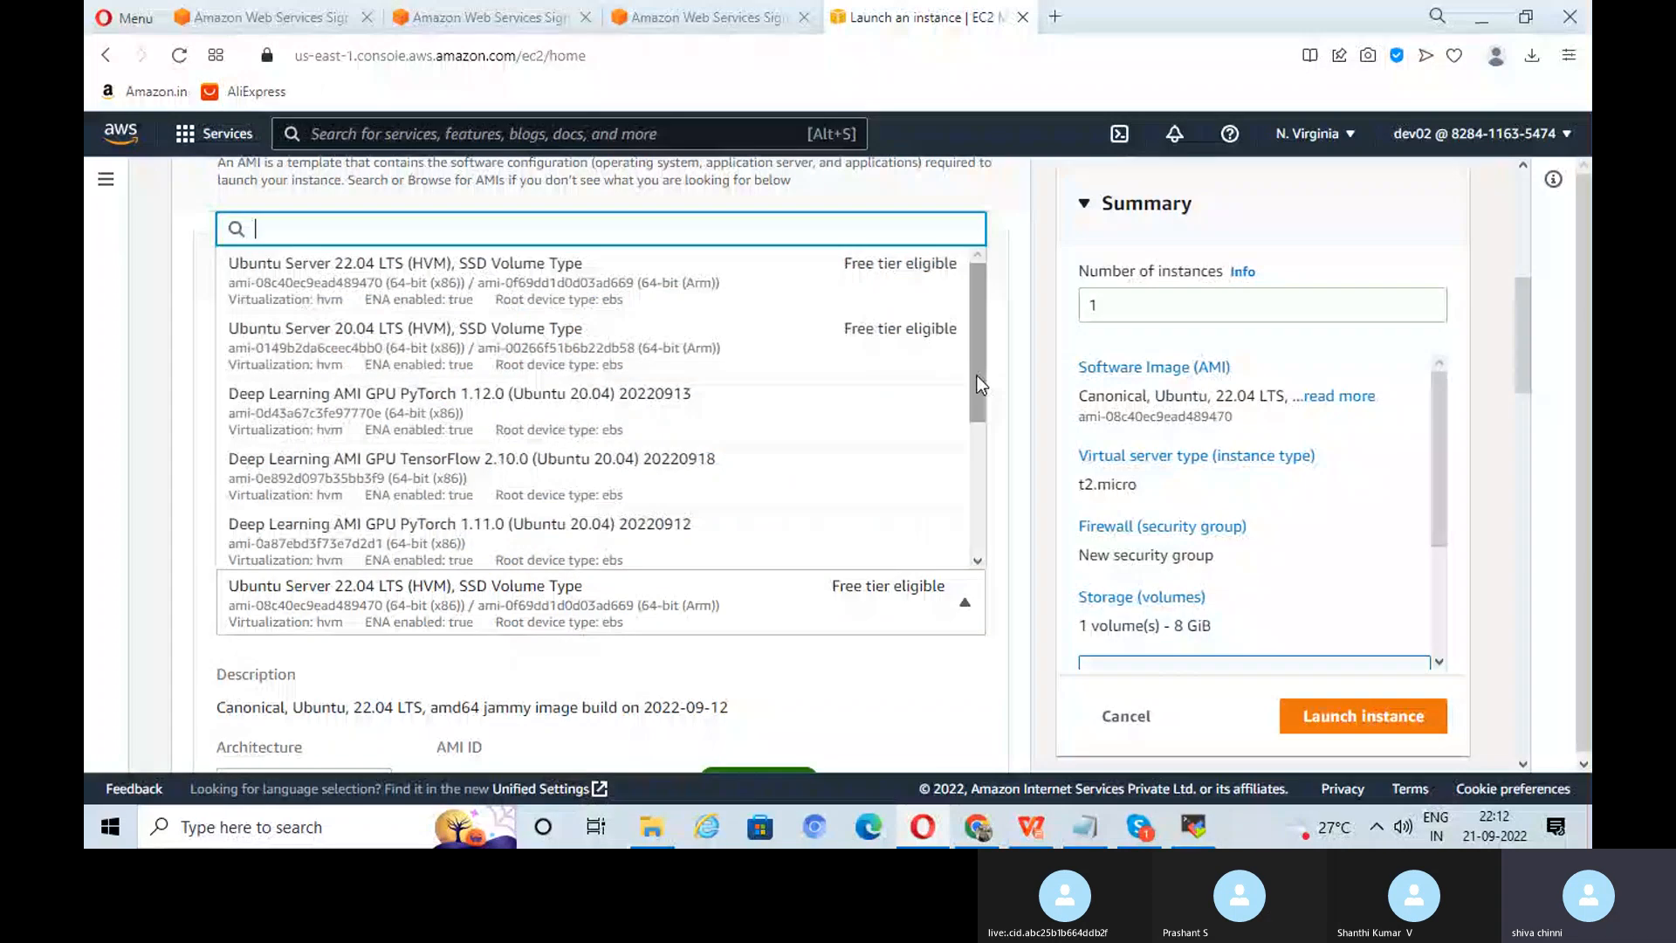
drag(977, 375, 977, 507)
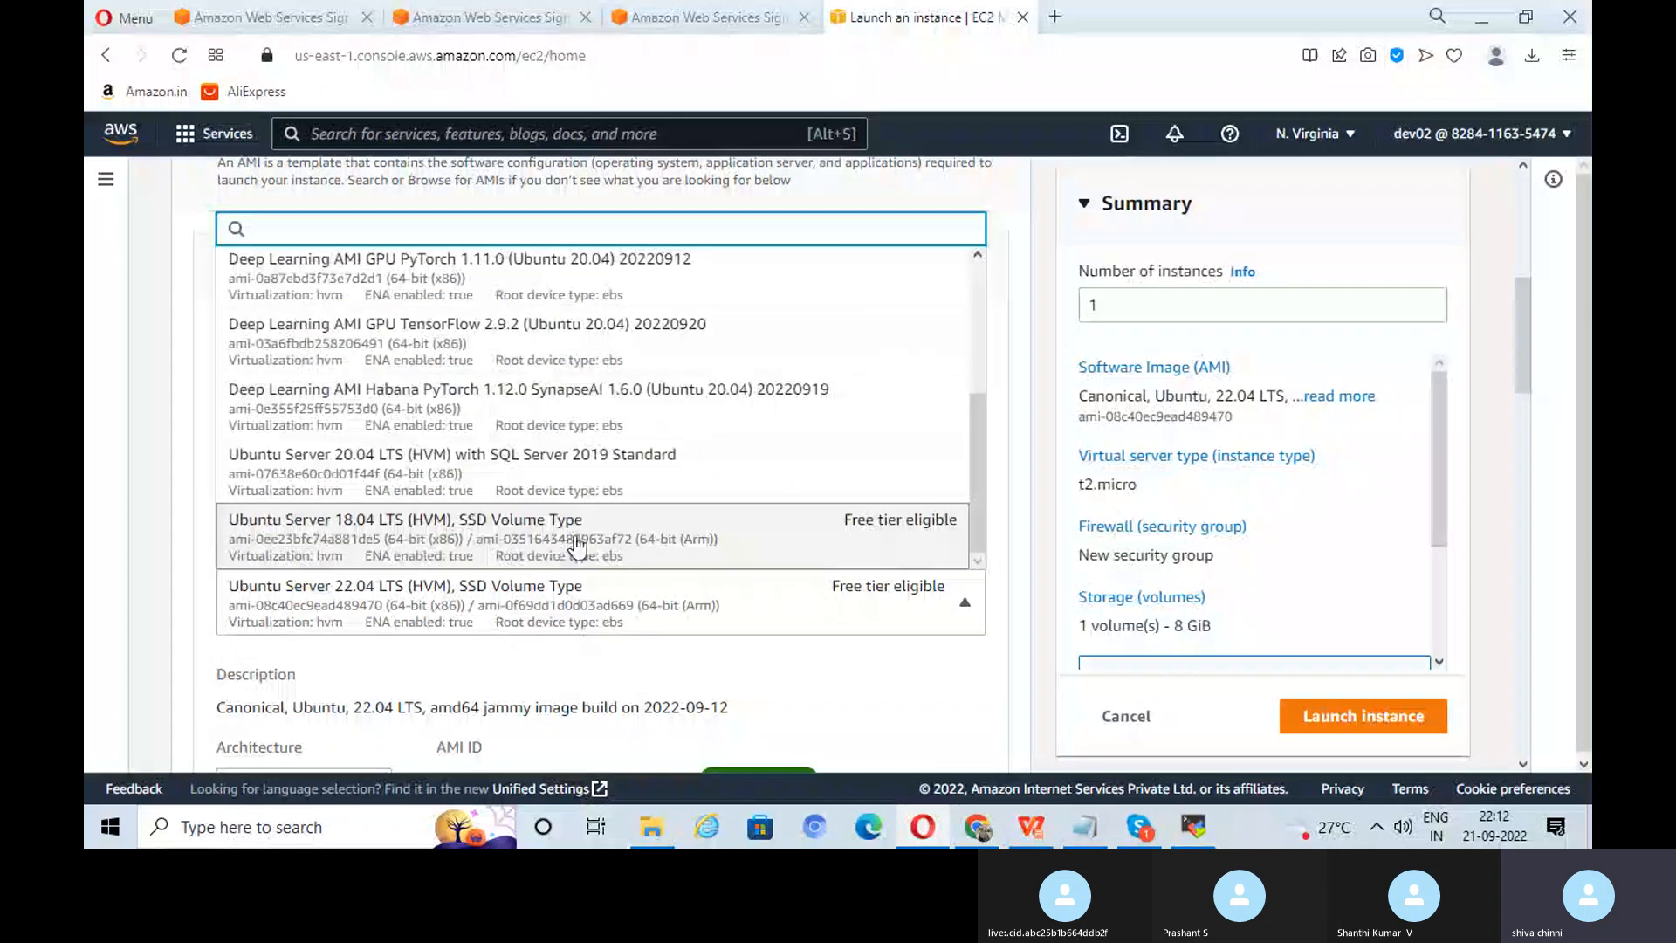
click(576, 546)
scroll(898, 524, down, 4)
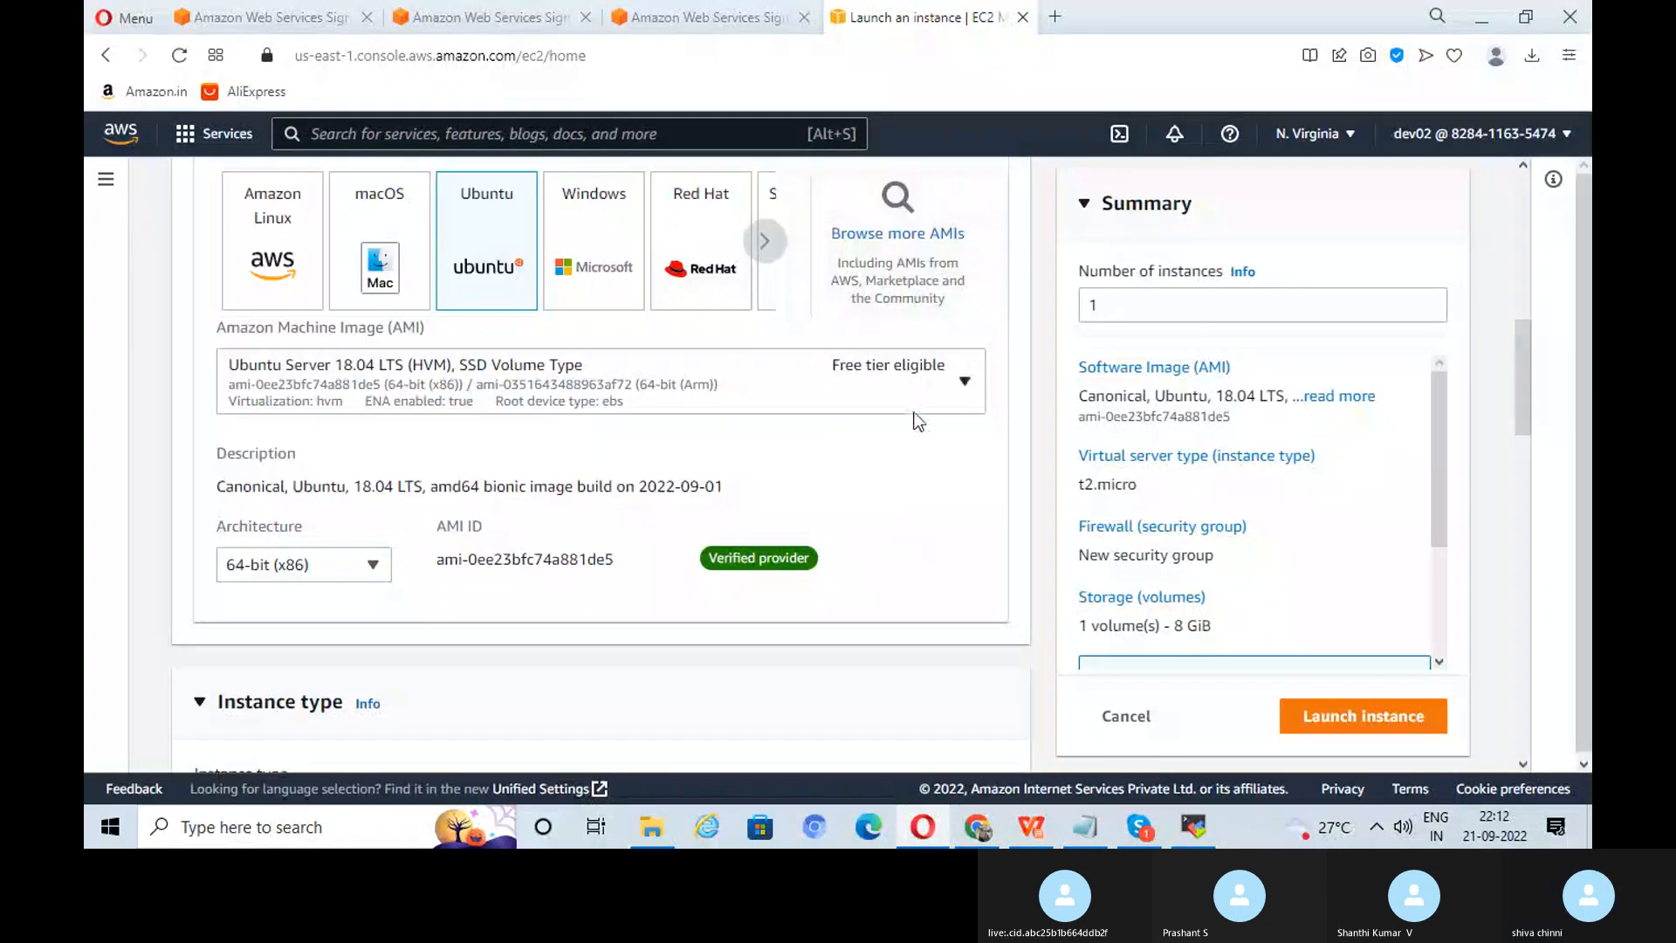
scroll(916, 421, down, 5)
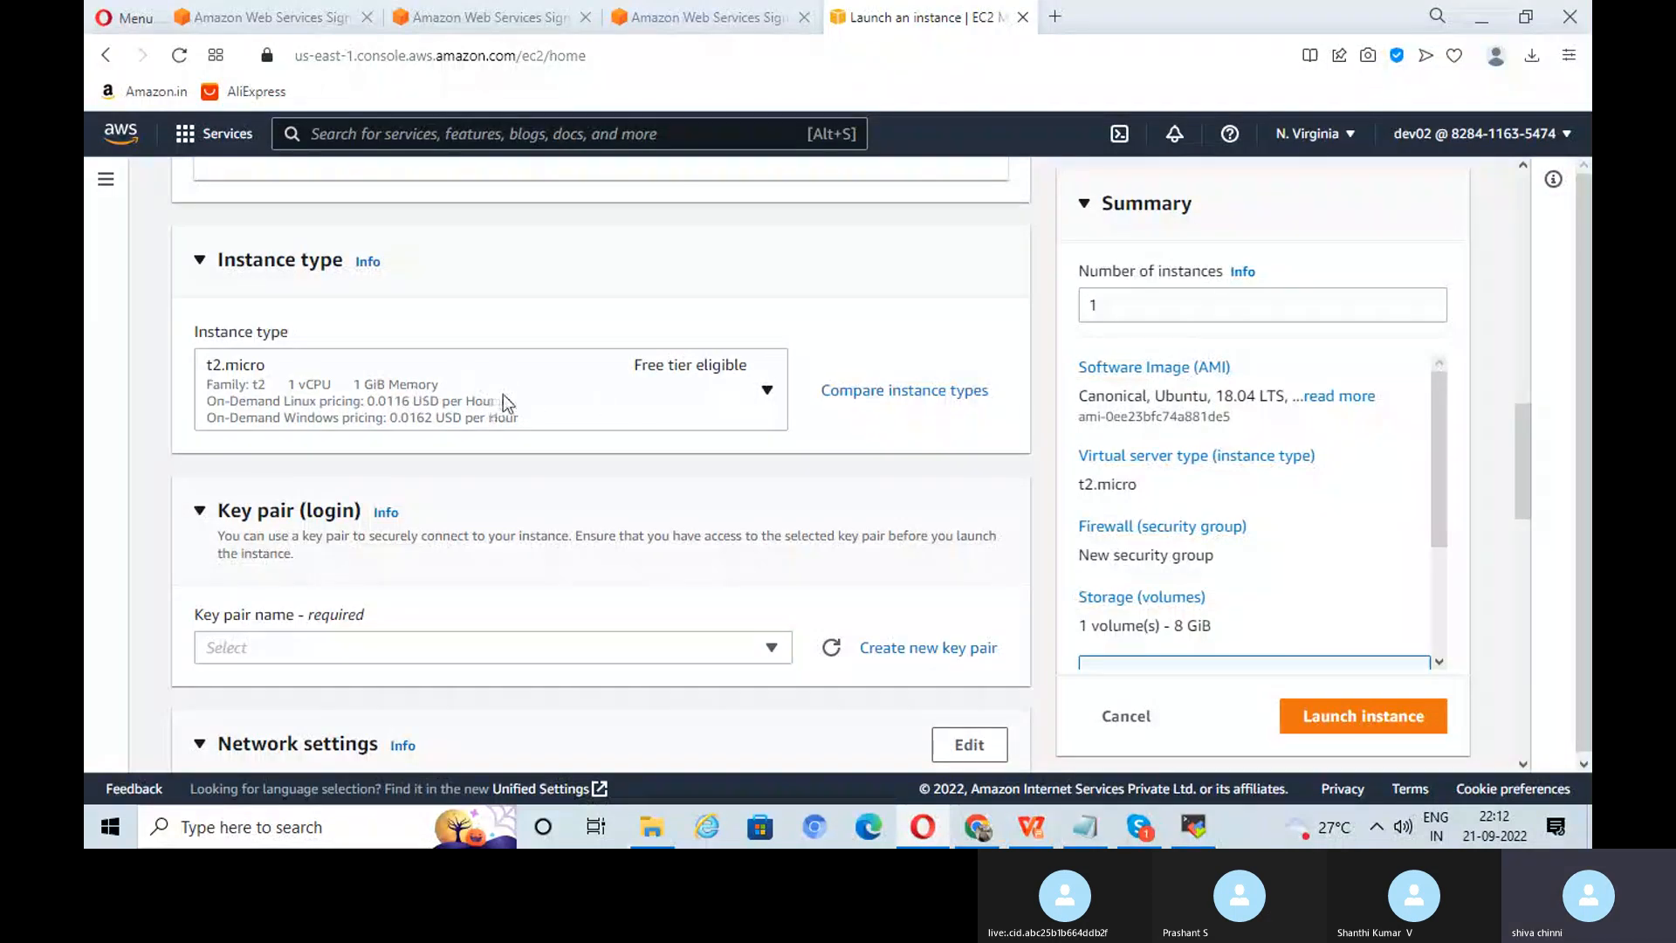
Step: Set the key pair to nvirginia-rsa
scroll(939, 432, down, 3)
click(718, 428)
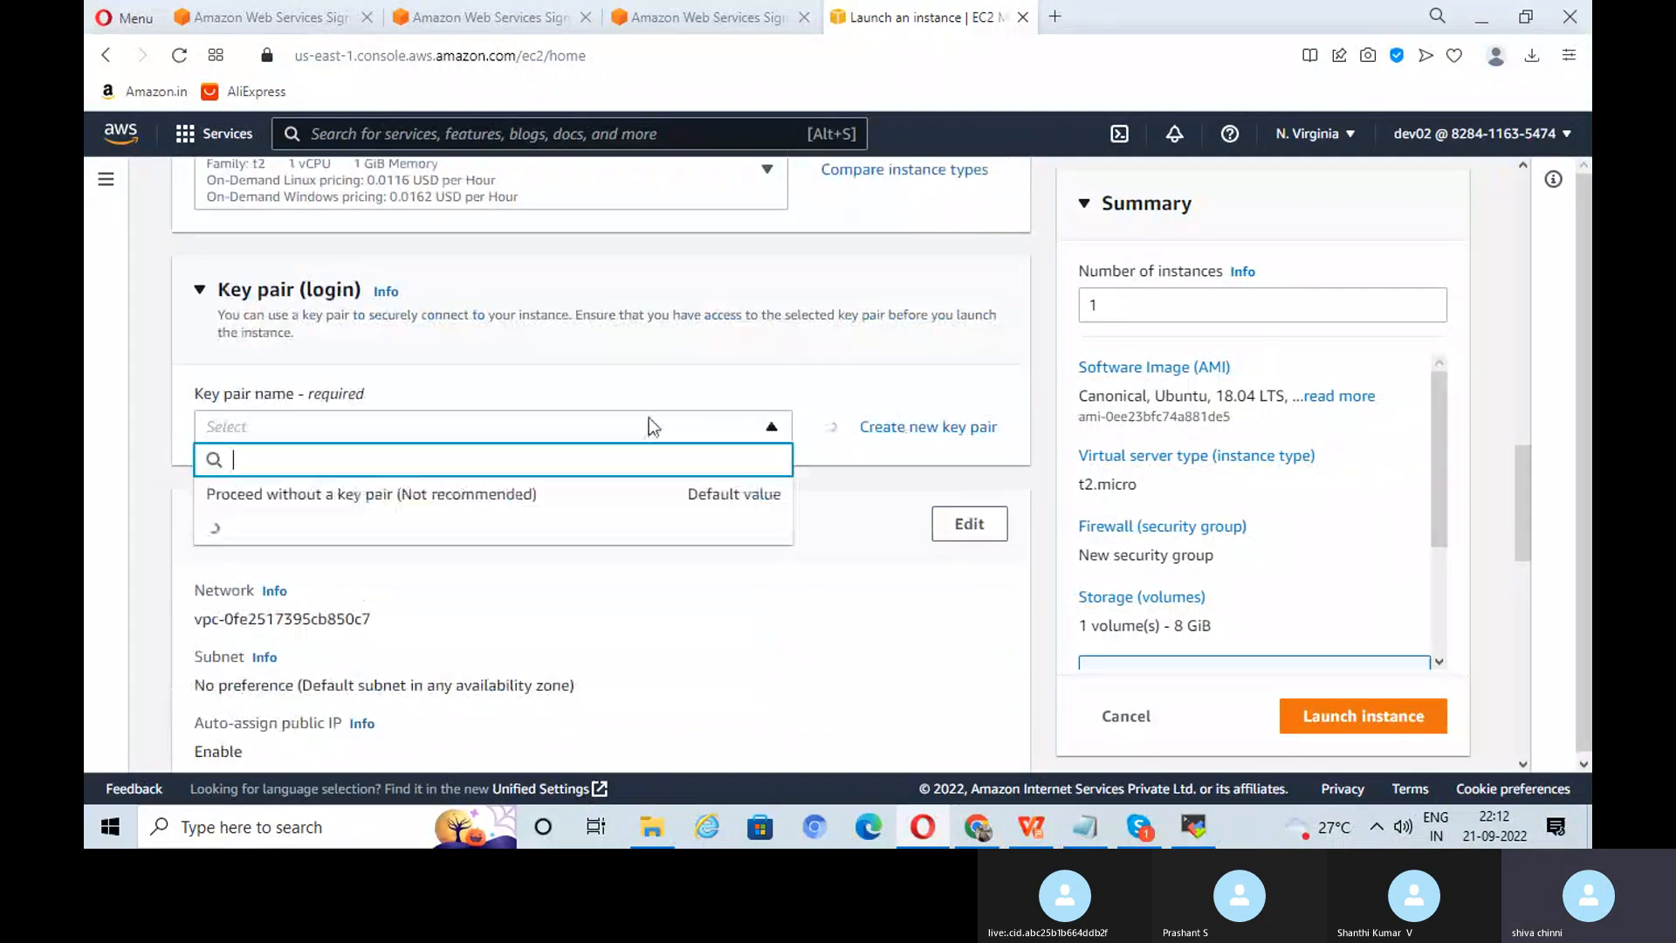
click(523, 534)
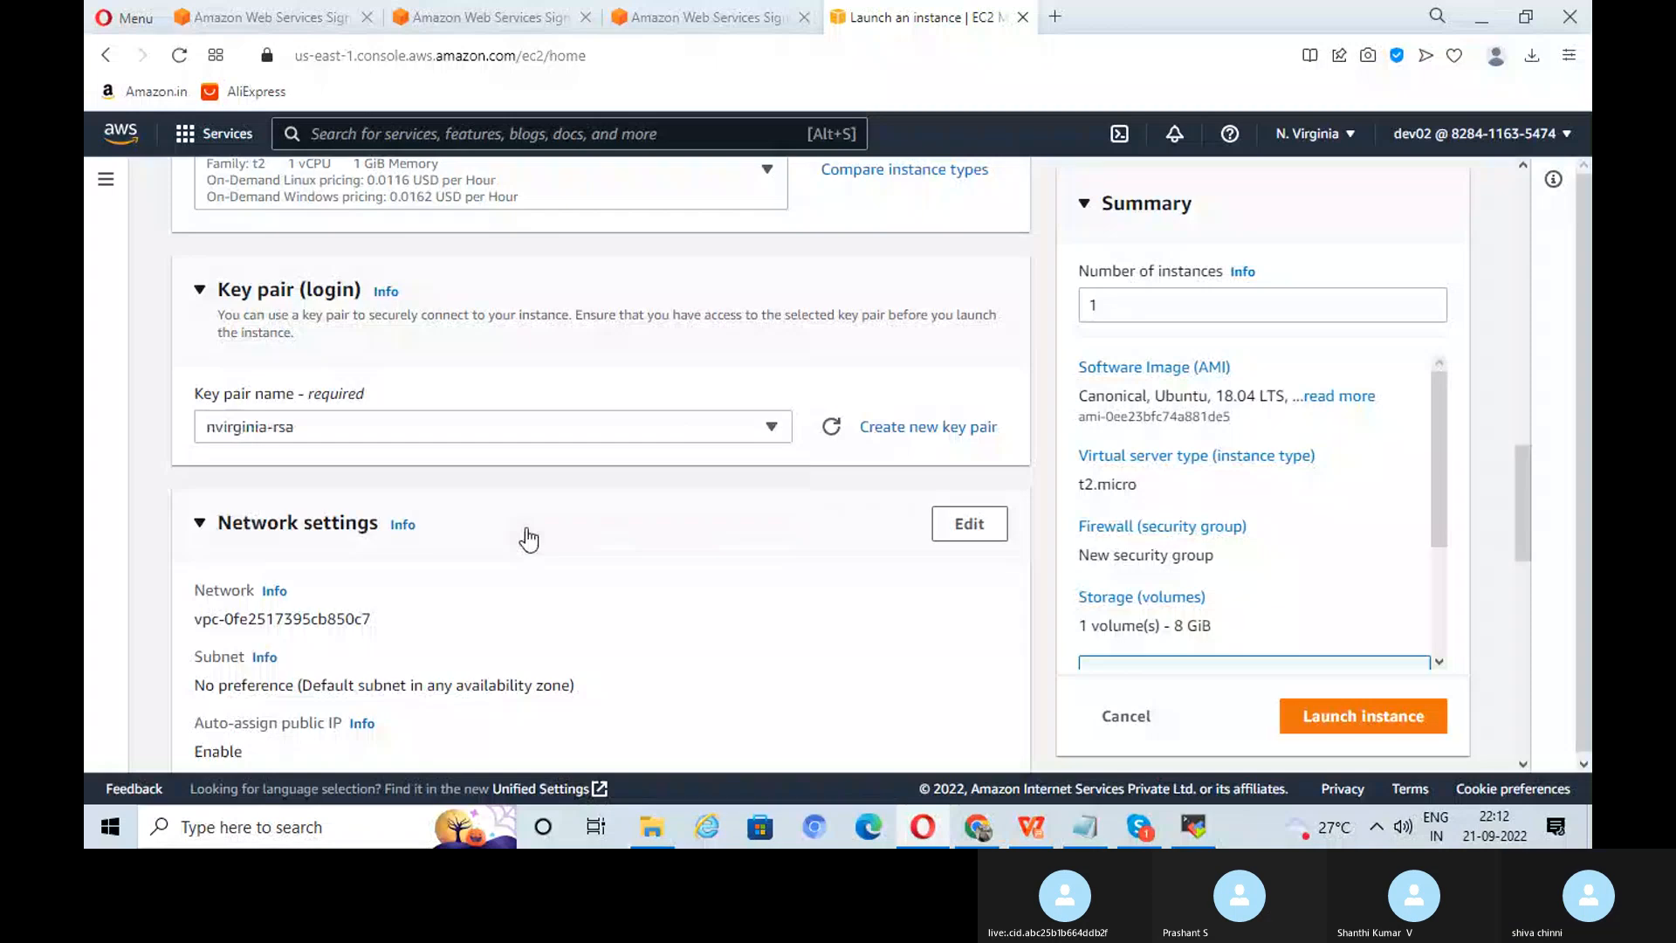
Step: Edit network settings to use subnet-0fade14fc1d634759, keeping the 8 GiB gp2 root volume
scroll(809, 471, down, 4)
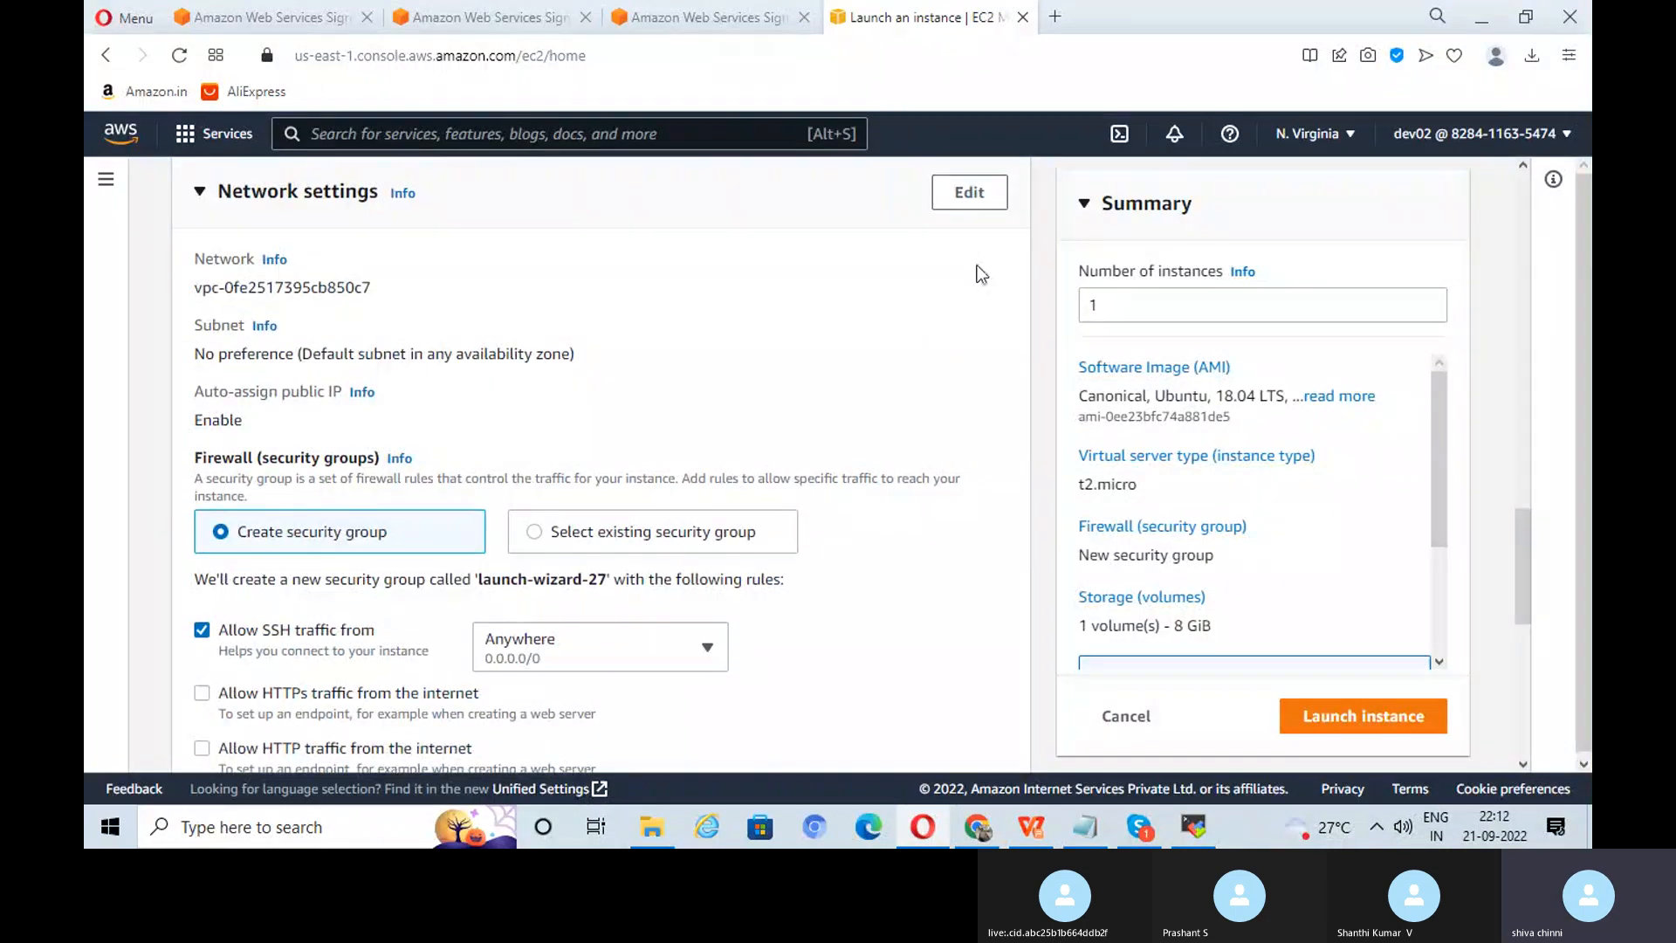
click(969, 192)
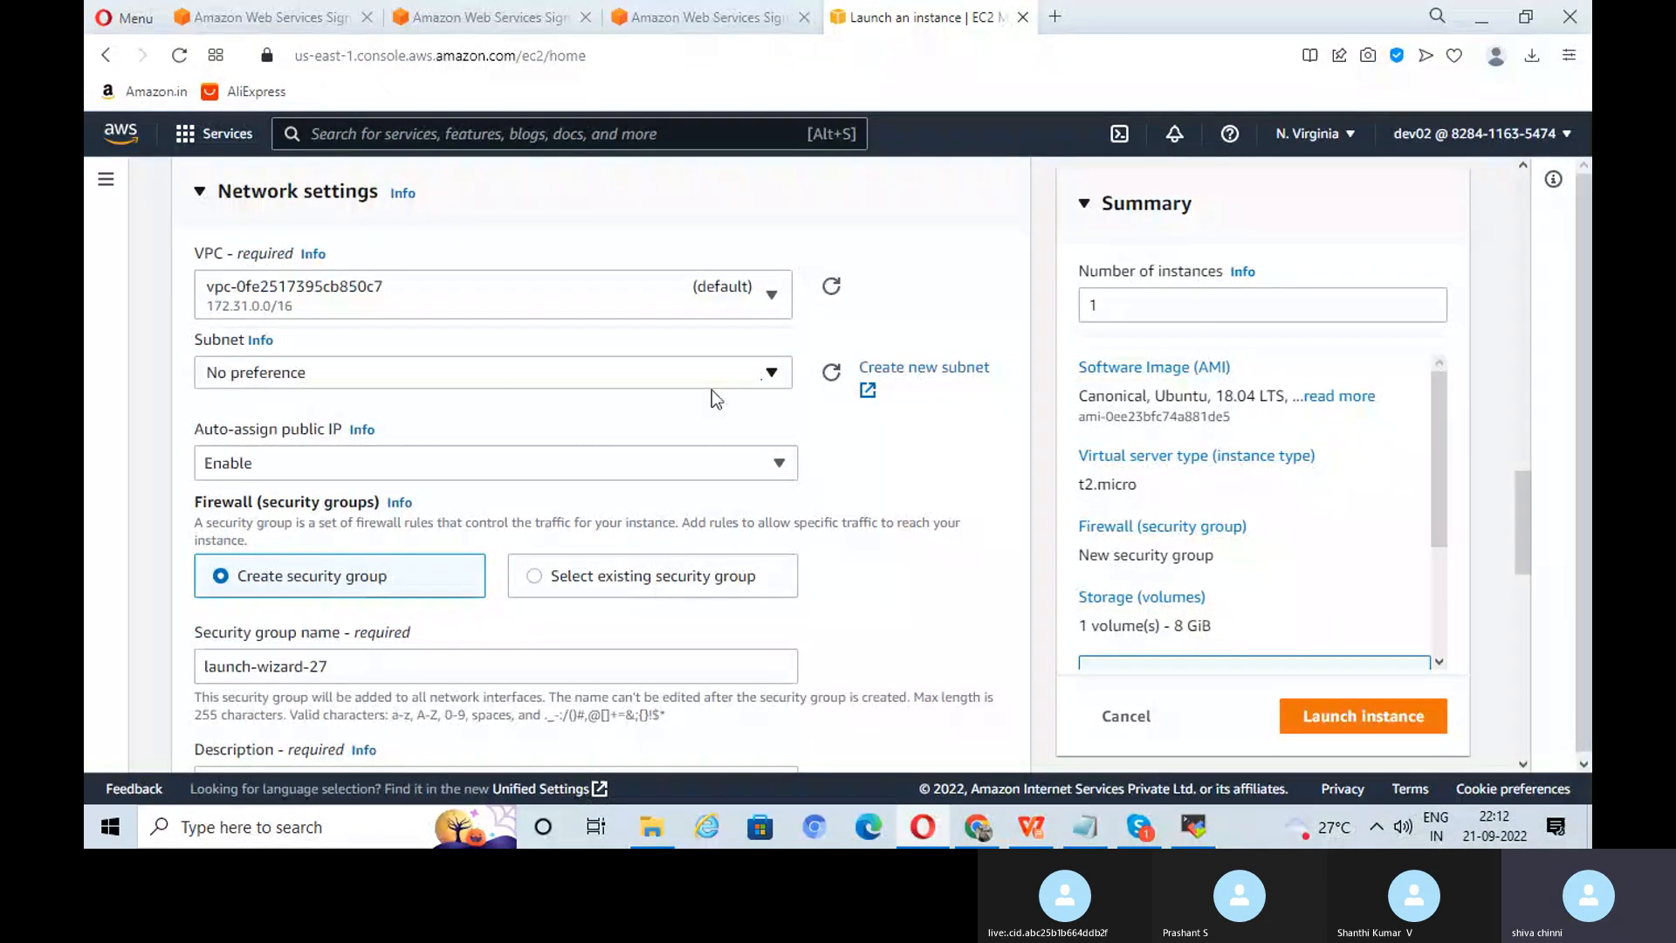
click(485, 375)
scroll(748, 513, down, 2)
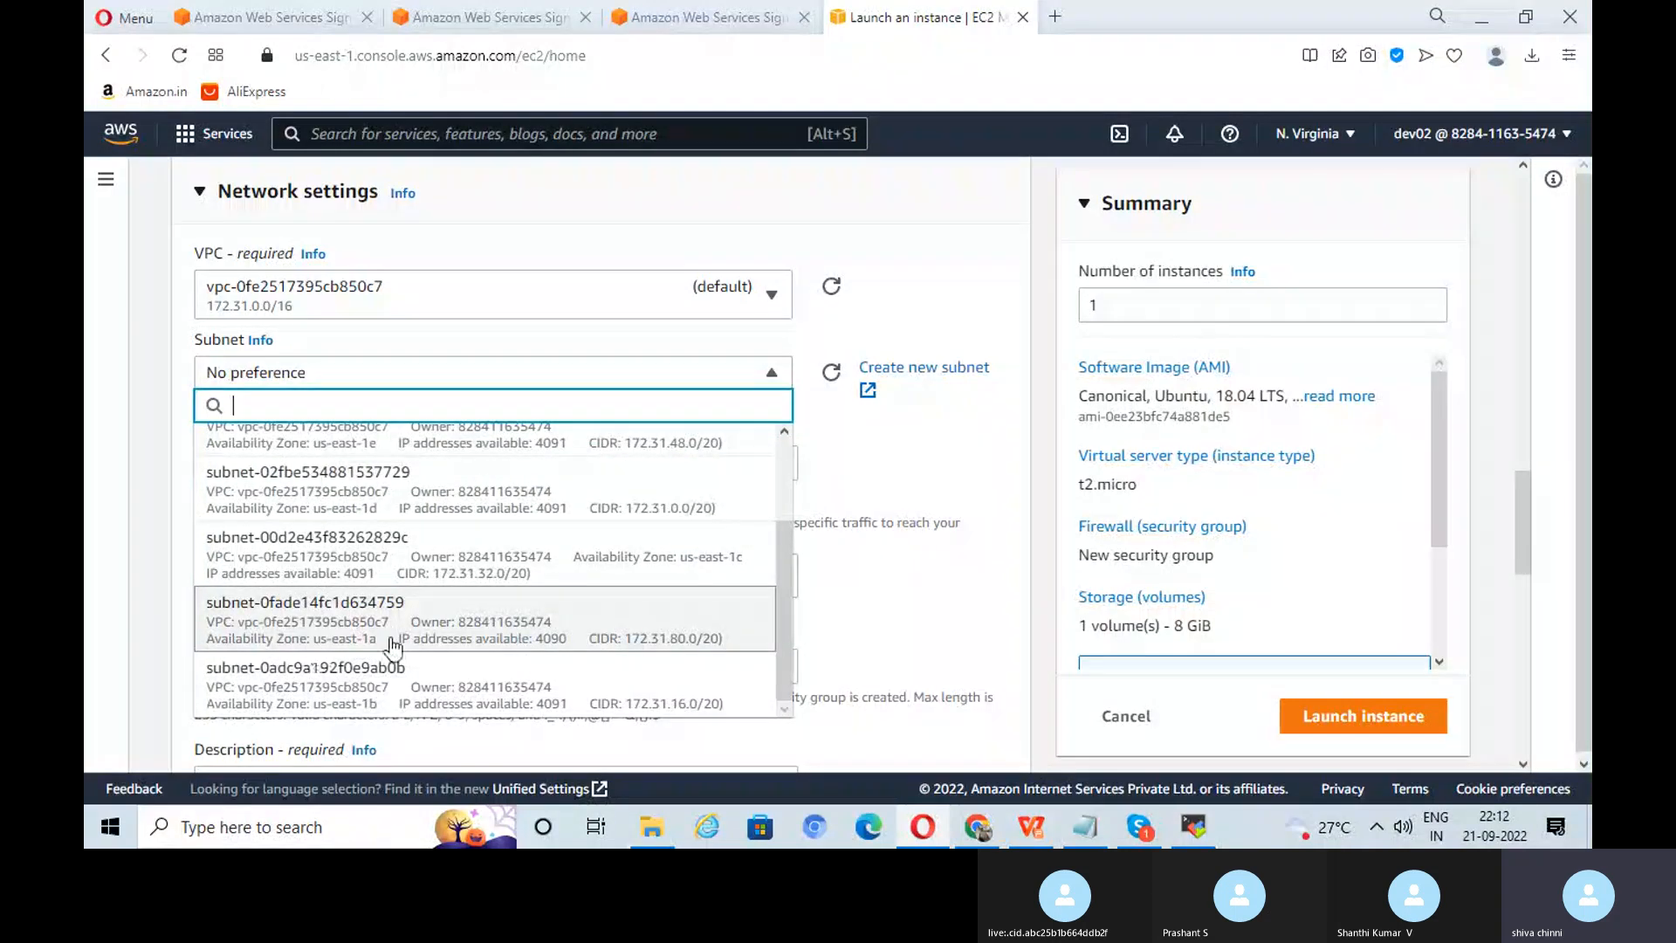
click(490, 628)
scroll(899, 452, down, 4)
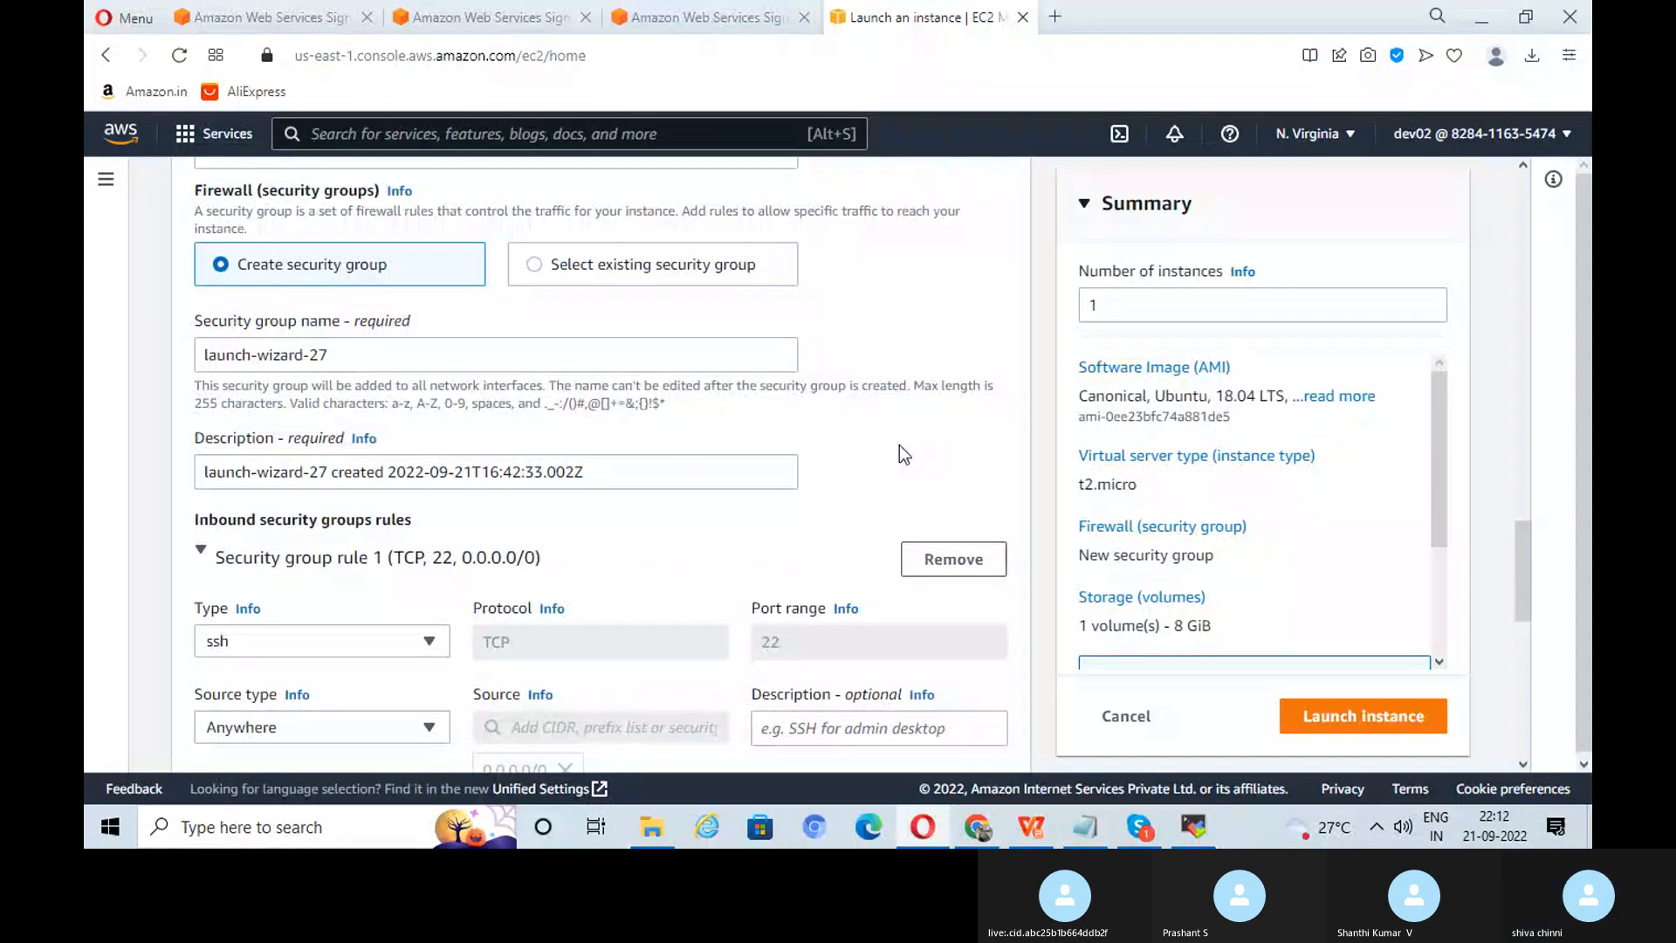
scroll(662, 392, down, 3)
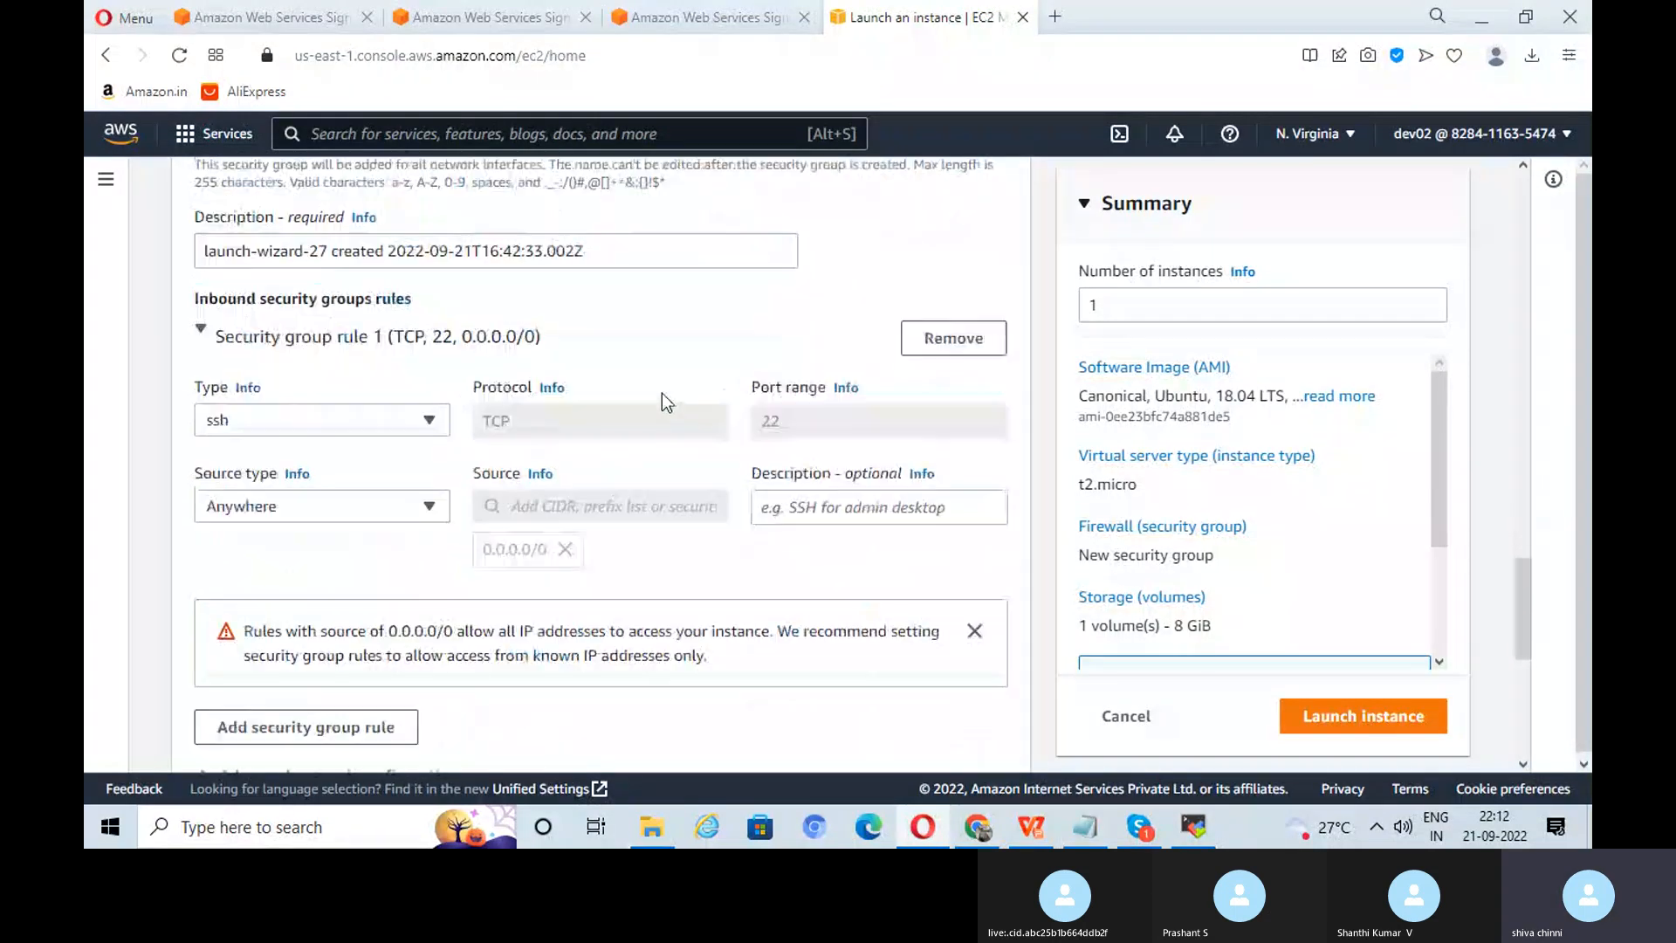
scroll(707, 444, down, 5)
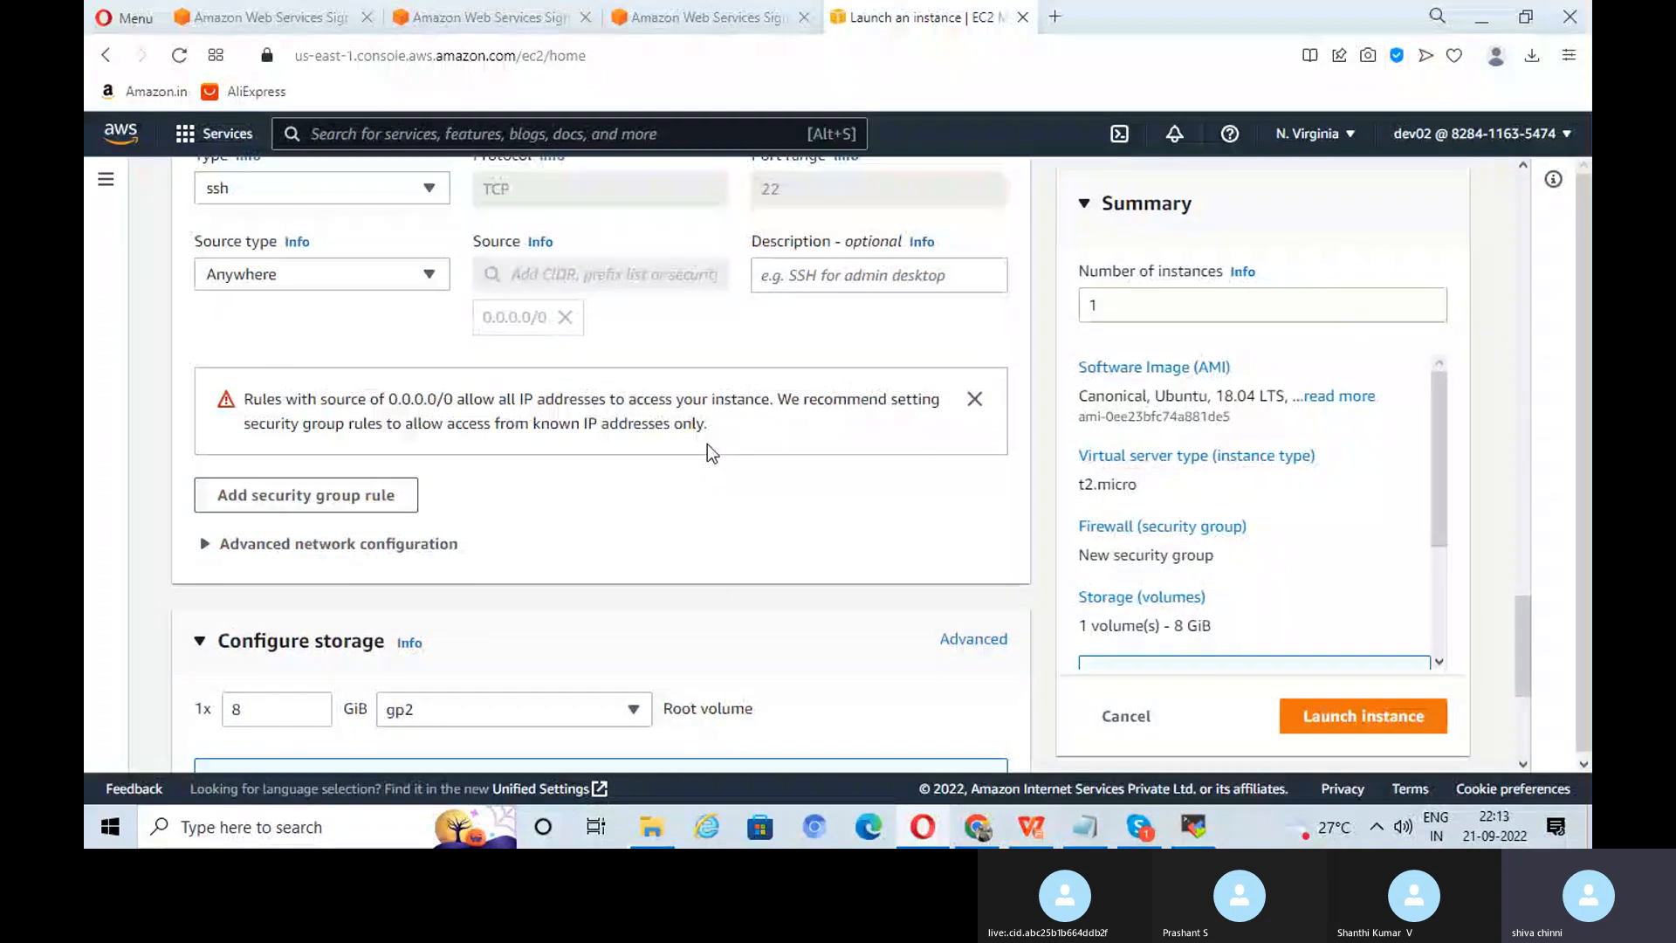
scroll(707, 443, down, 2)
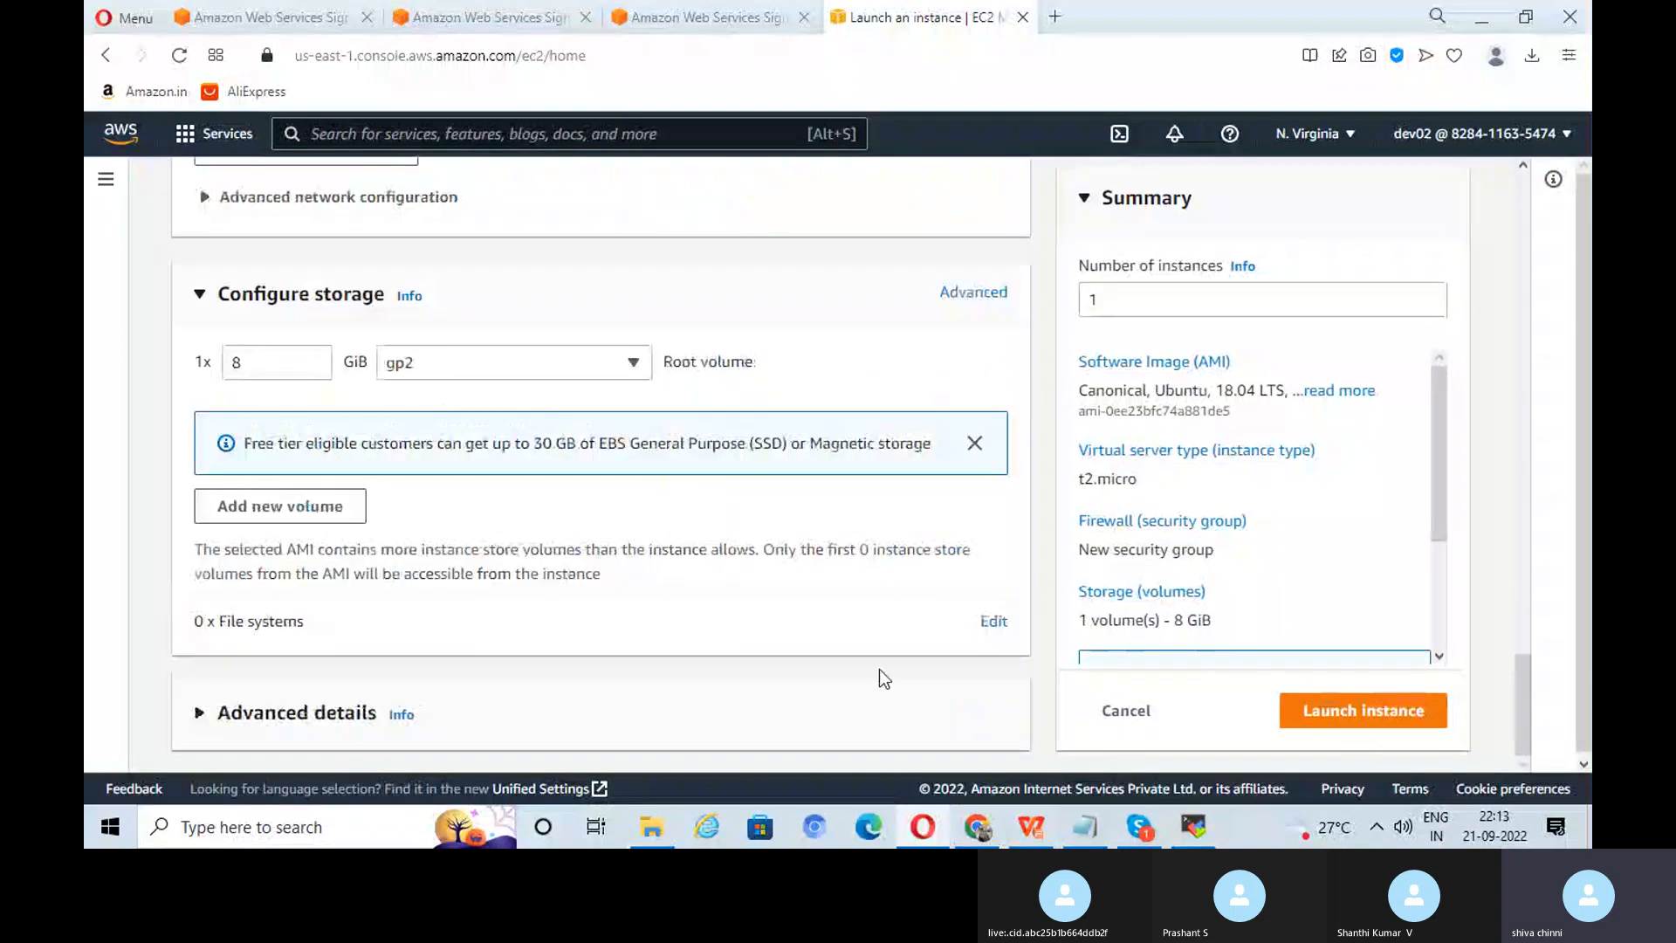
Step: Launch the instance, clear the Instance ID filter, and refresh until dev02 shows Pending
click(1354, 717)
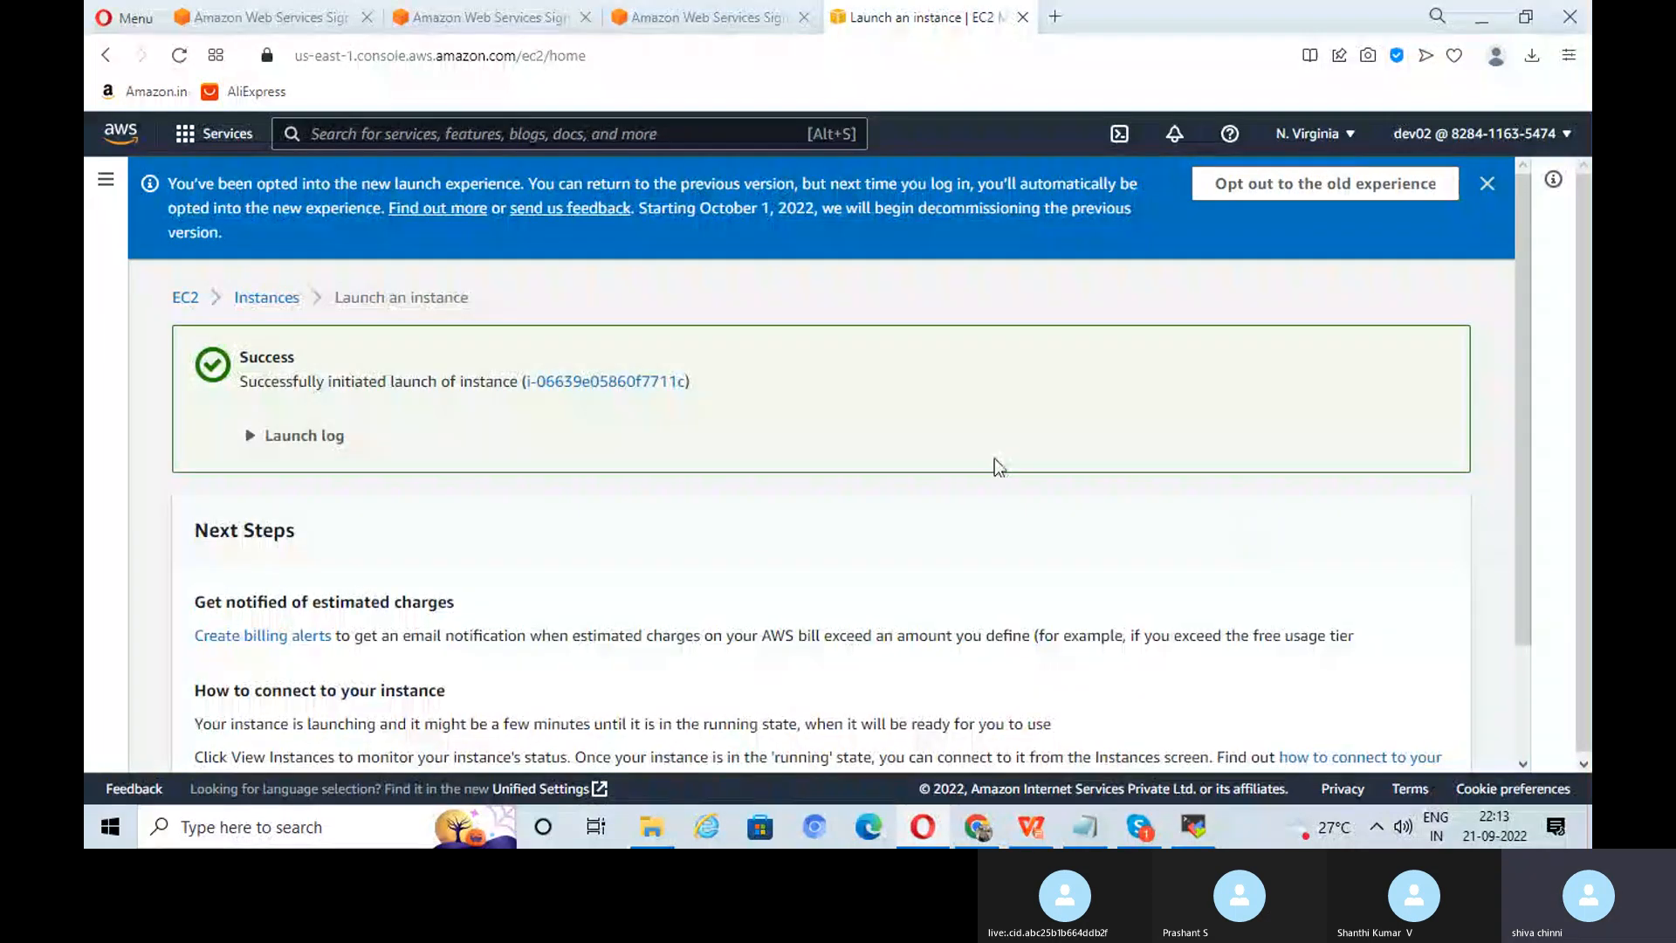
click(611, 381)
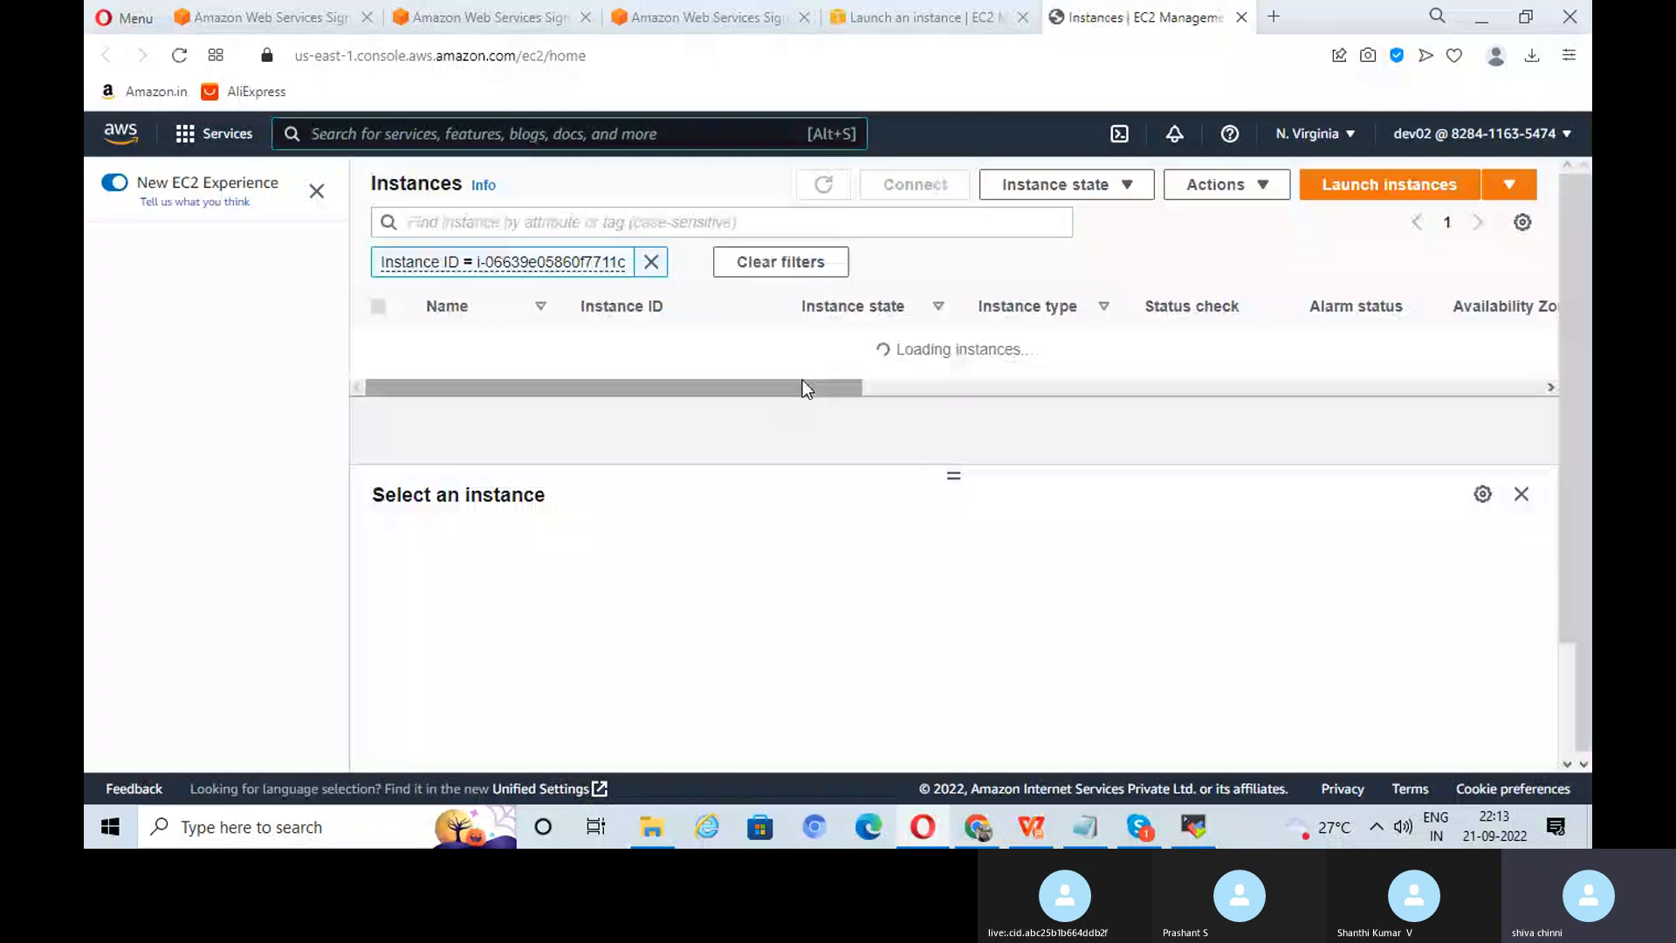
click(659, 261)
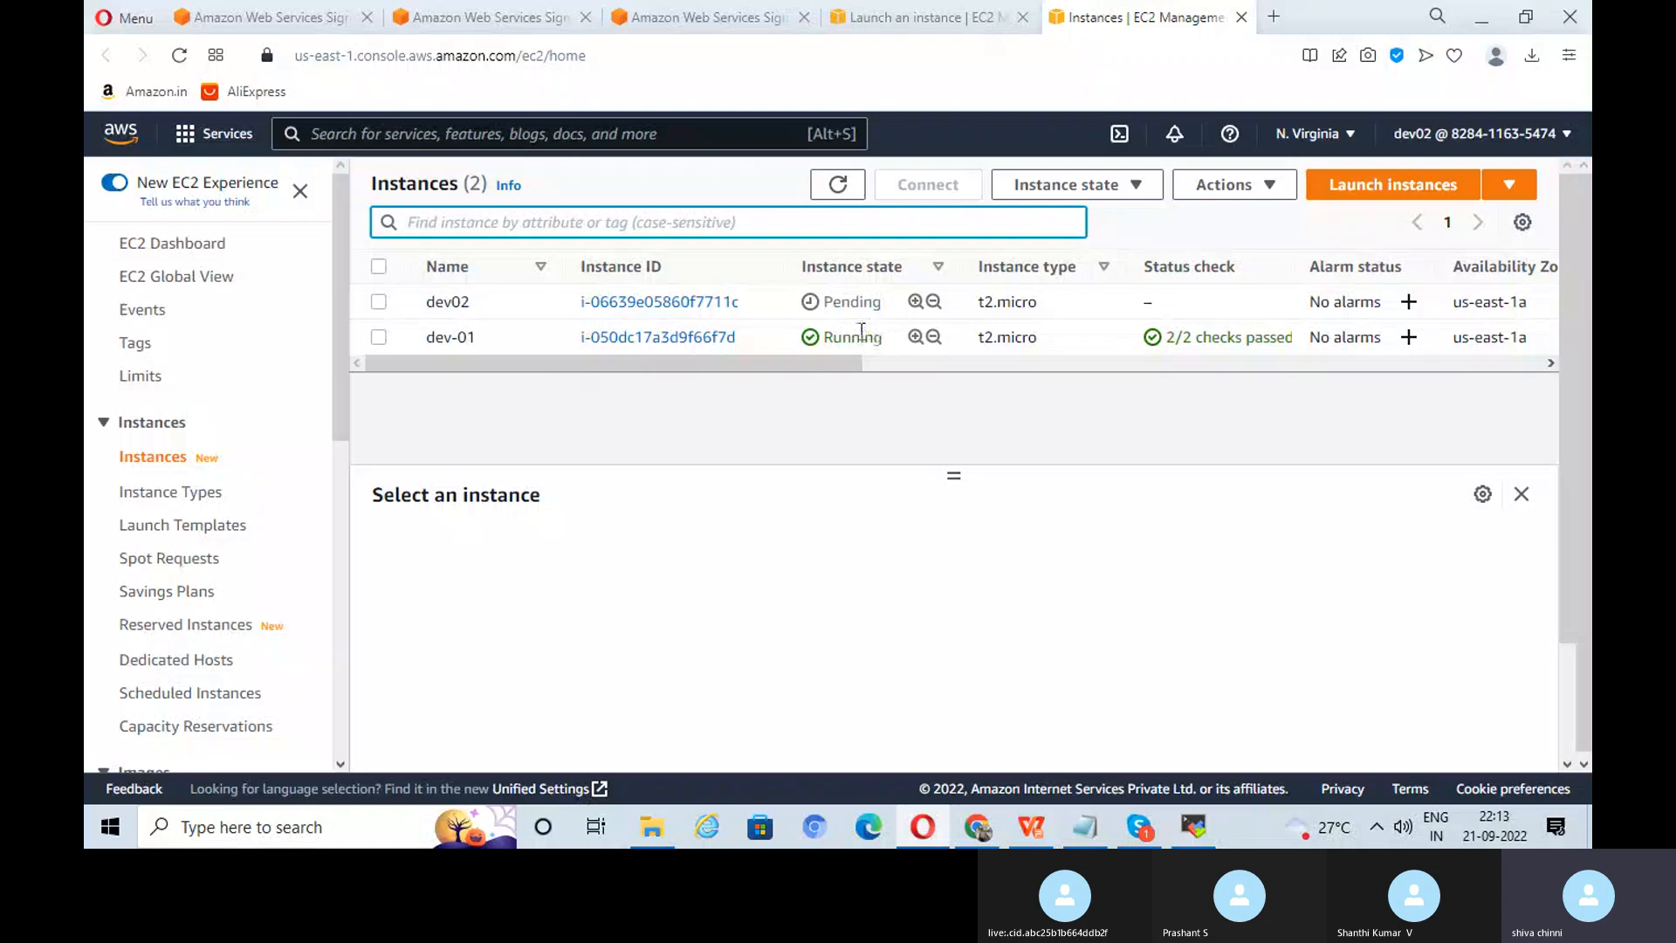
click(844, 187)
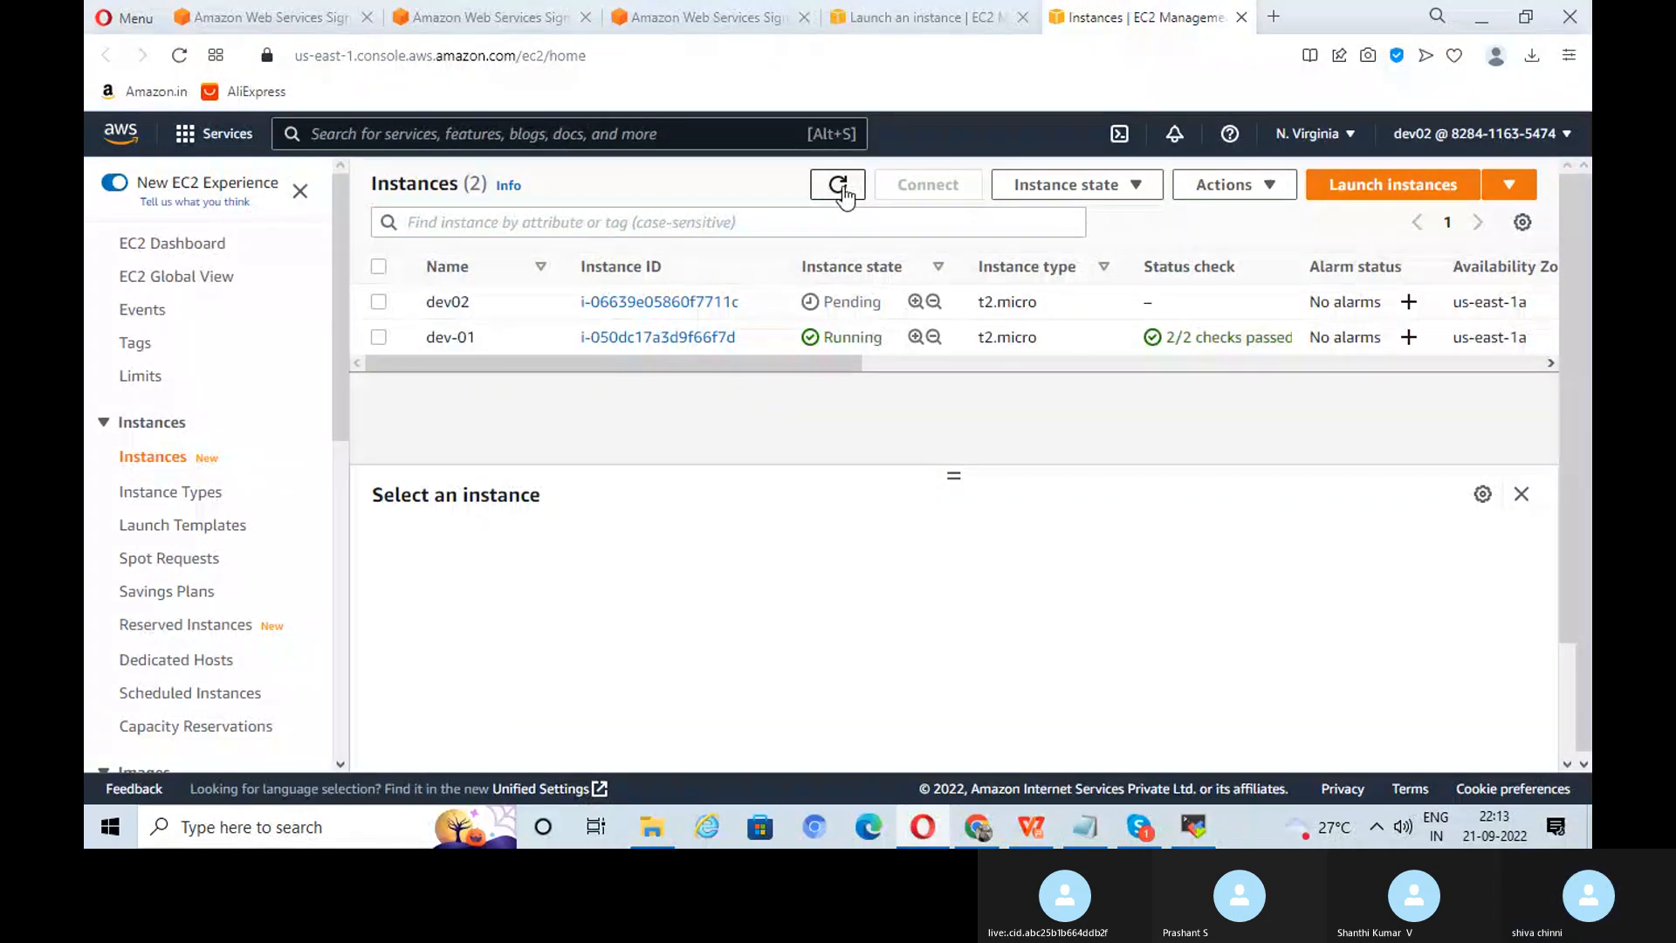
click(842, 193)
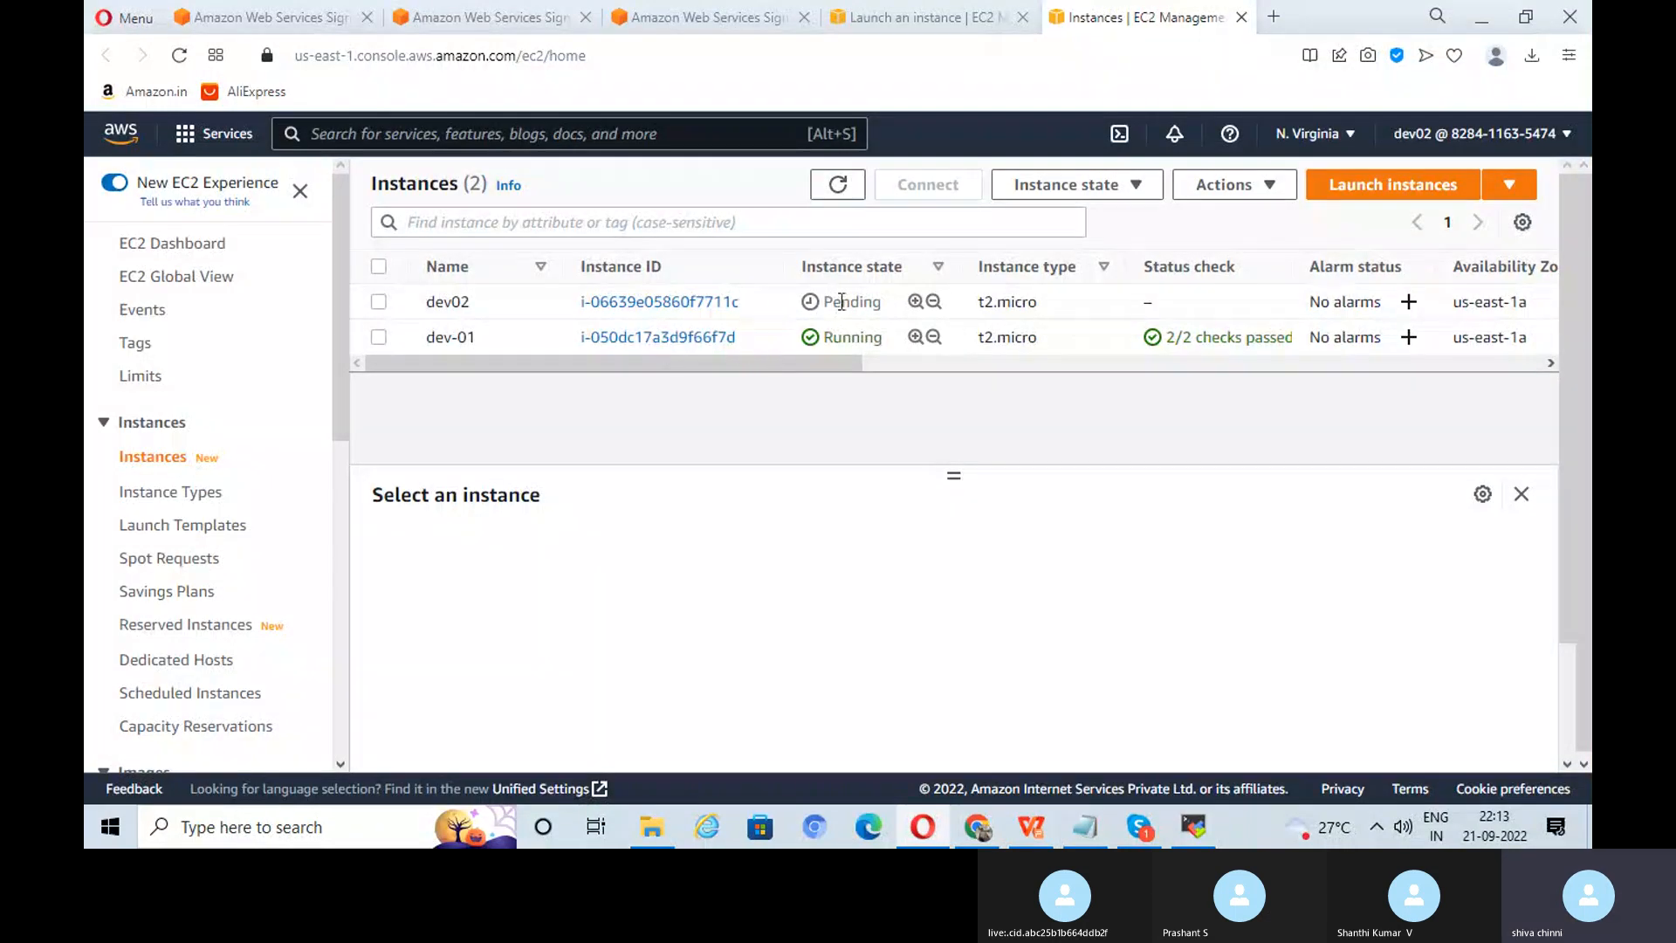
Step: Review the Task 18 Attach EBS Volume slide, then return to the EC2 Volumes page
click(1045, 840)
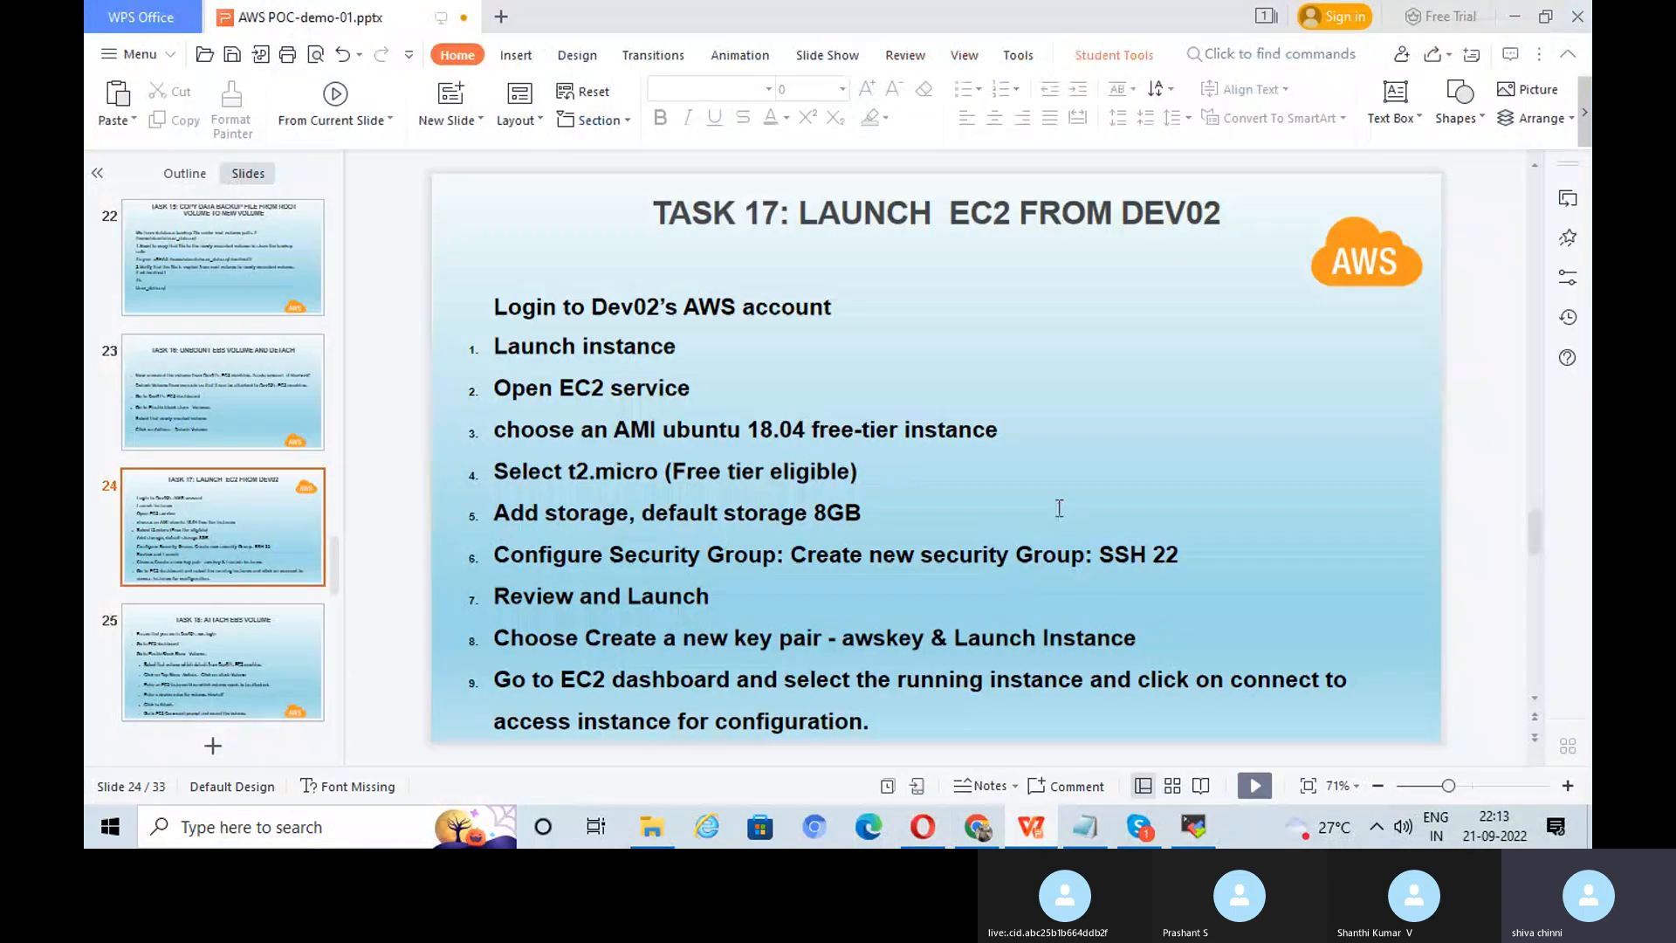
scroll(1059, 508, down, 1)
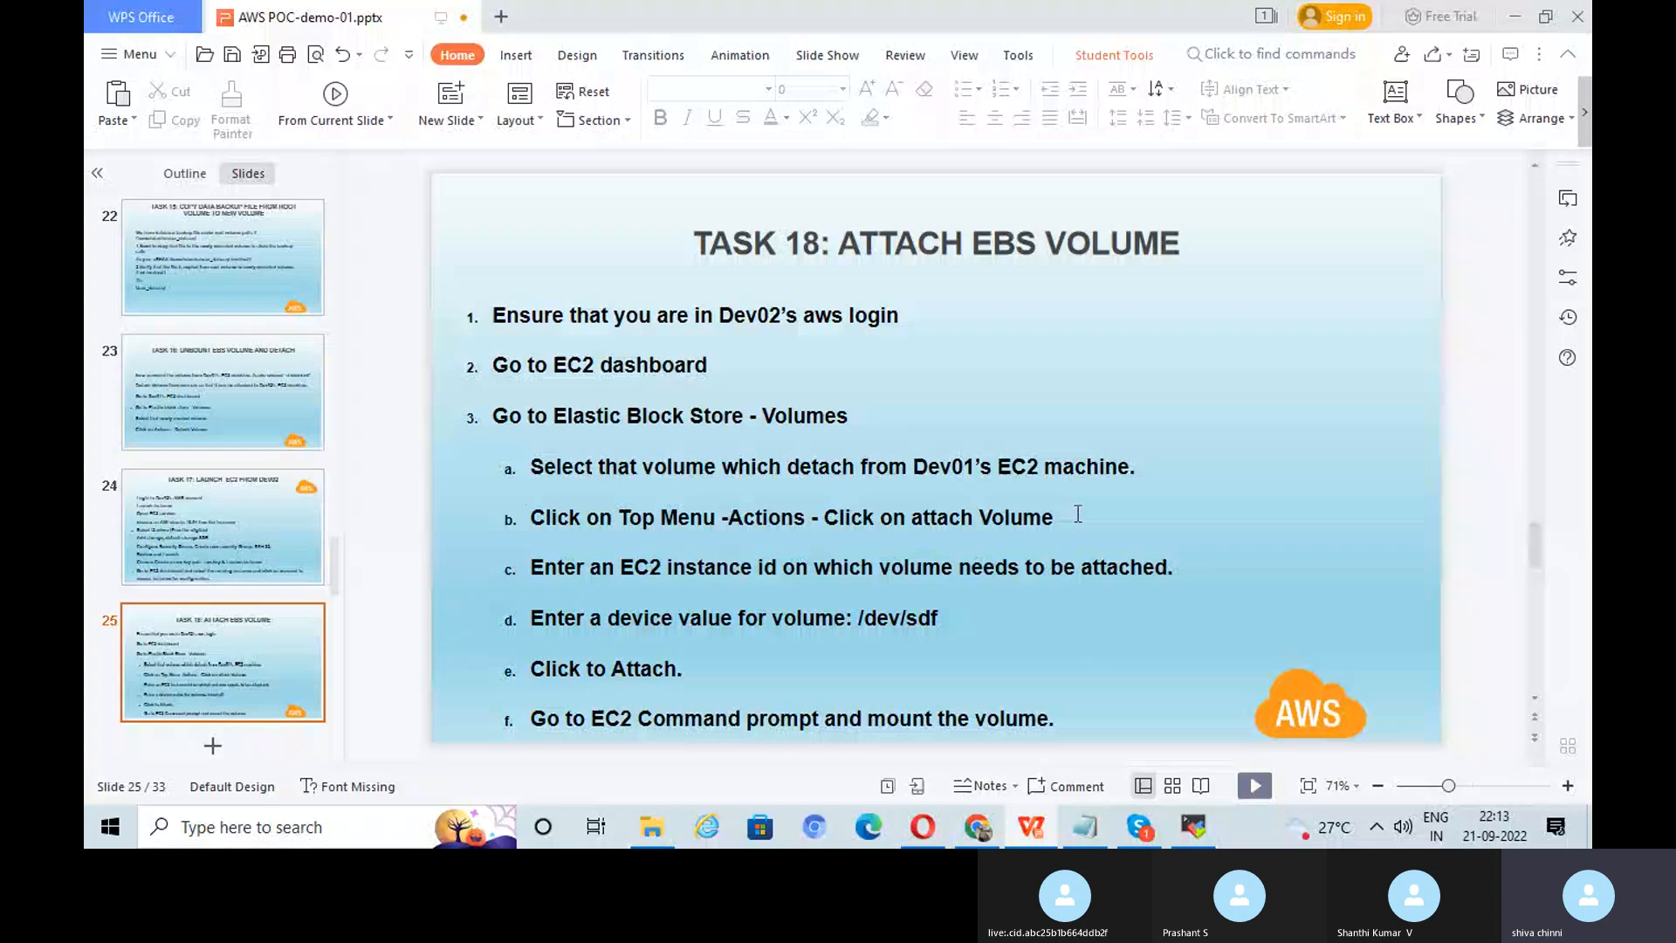
click(982, 830)
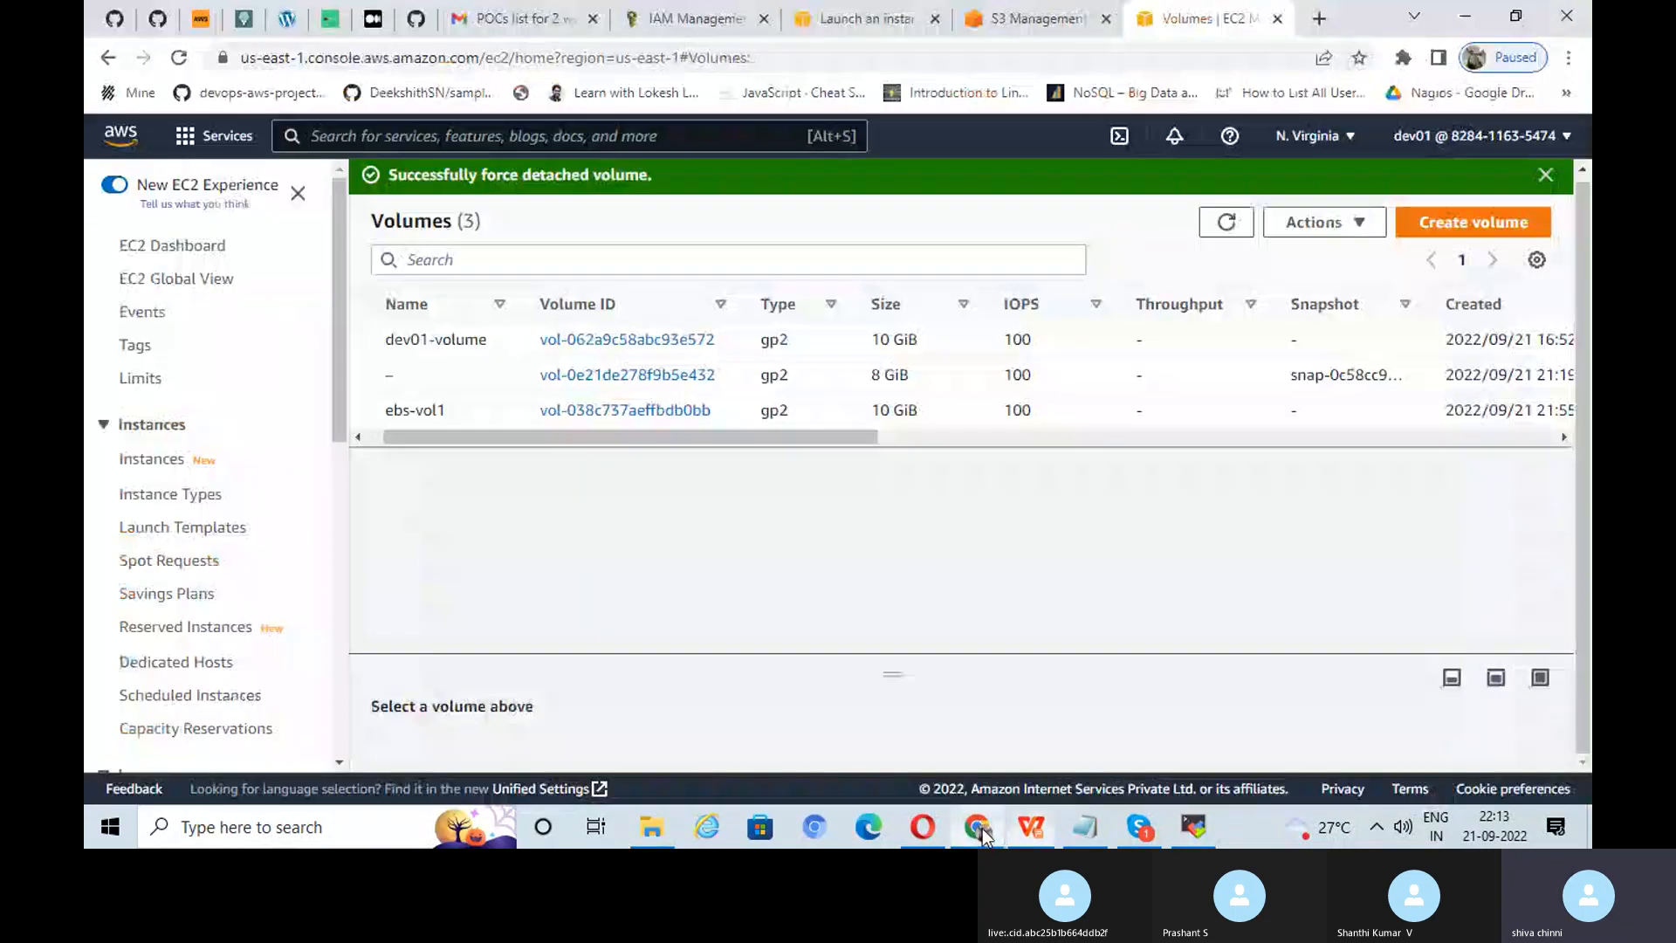
Step: Check that dev02 is running in EC2, then bring MobaXterm to the front
click(910, 829)
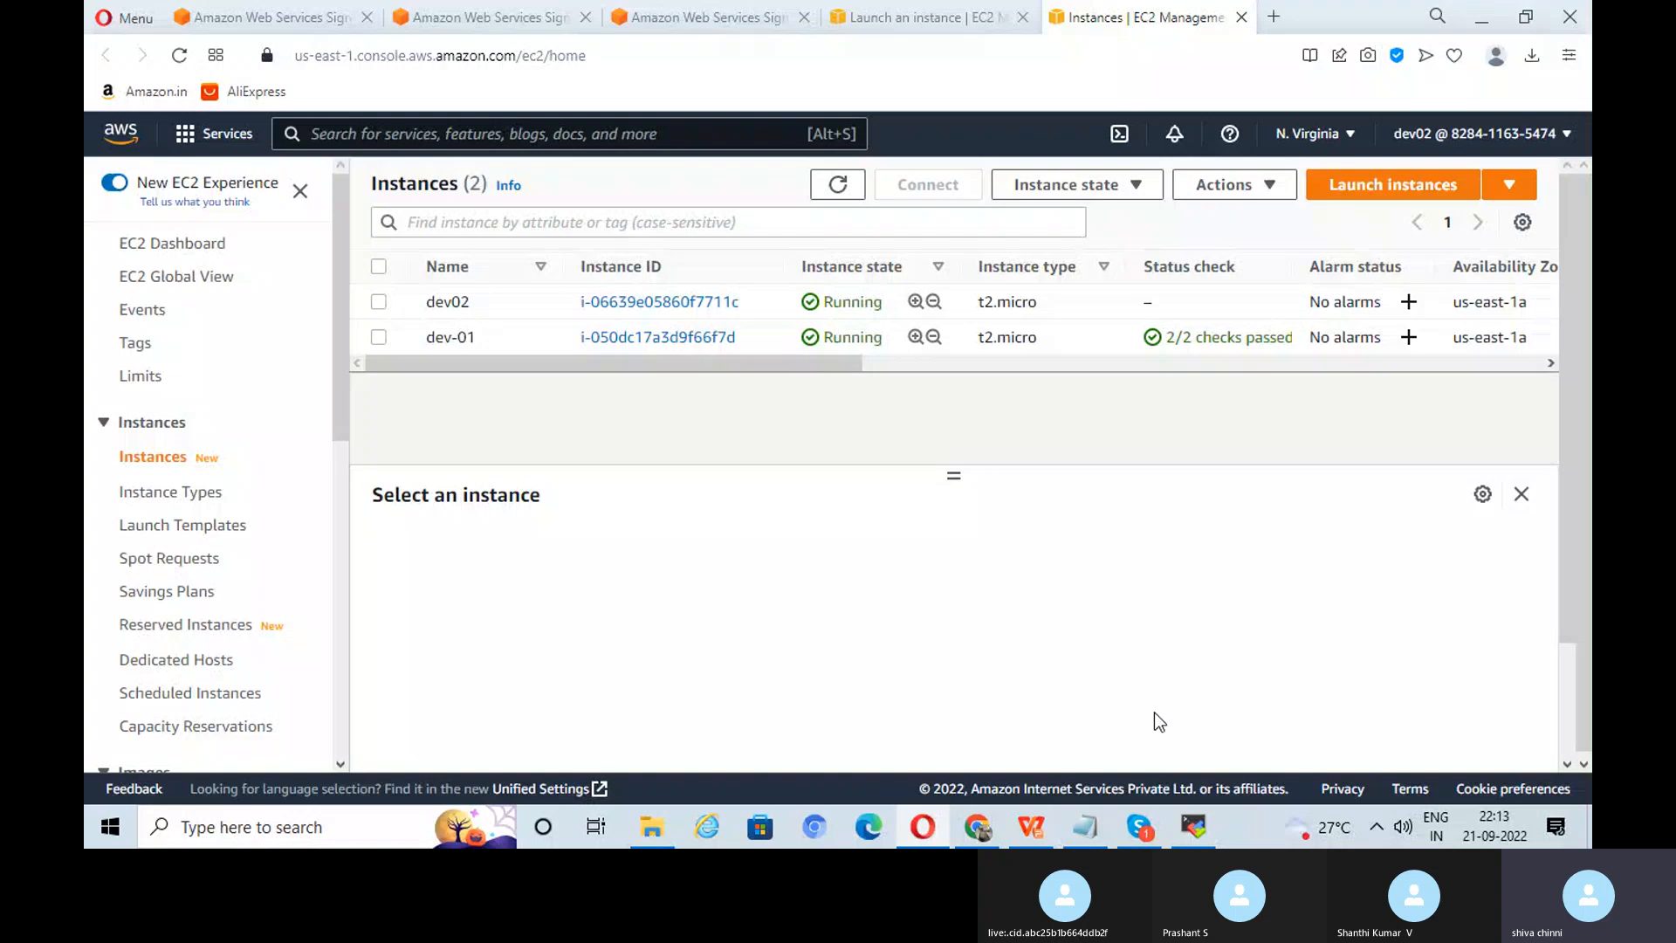
click(1195, 829)
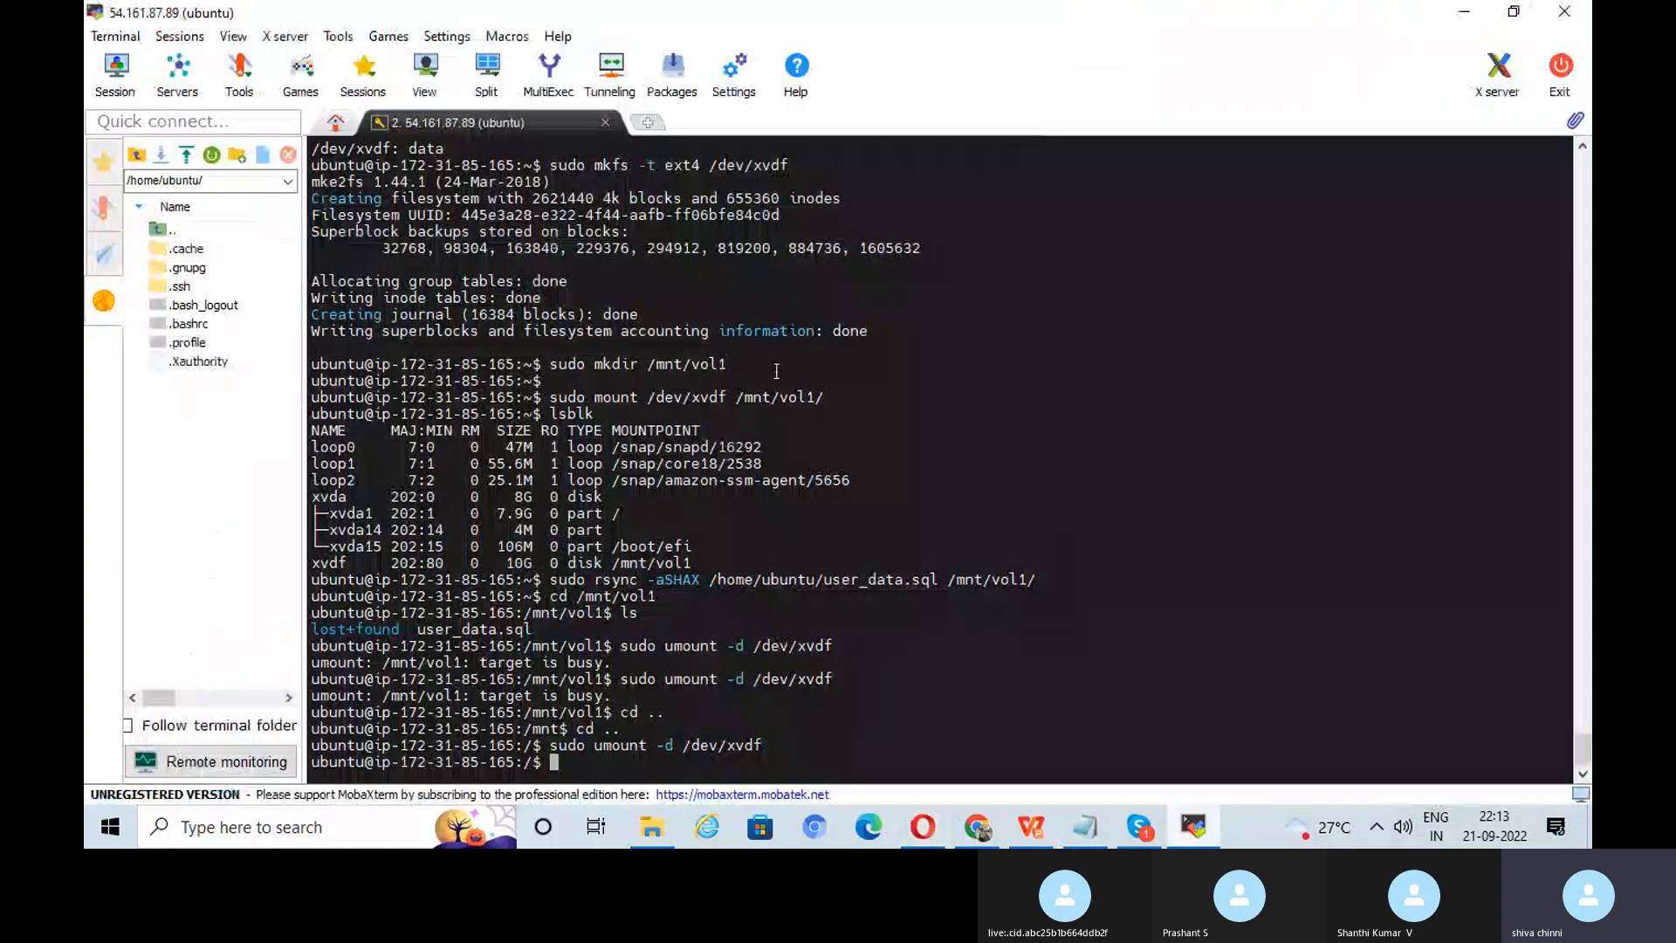
Step: Start a new SSH session with dev02's public IP 44.211.176.90 as the remote host
click(117, 80)
click(394, 172)
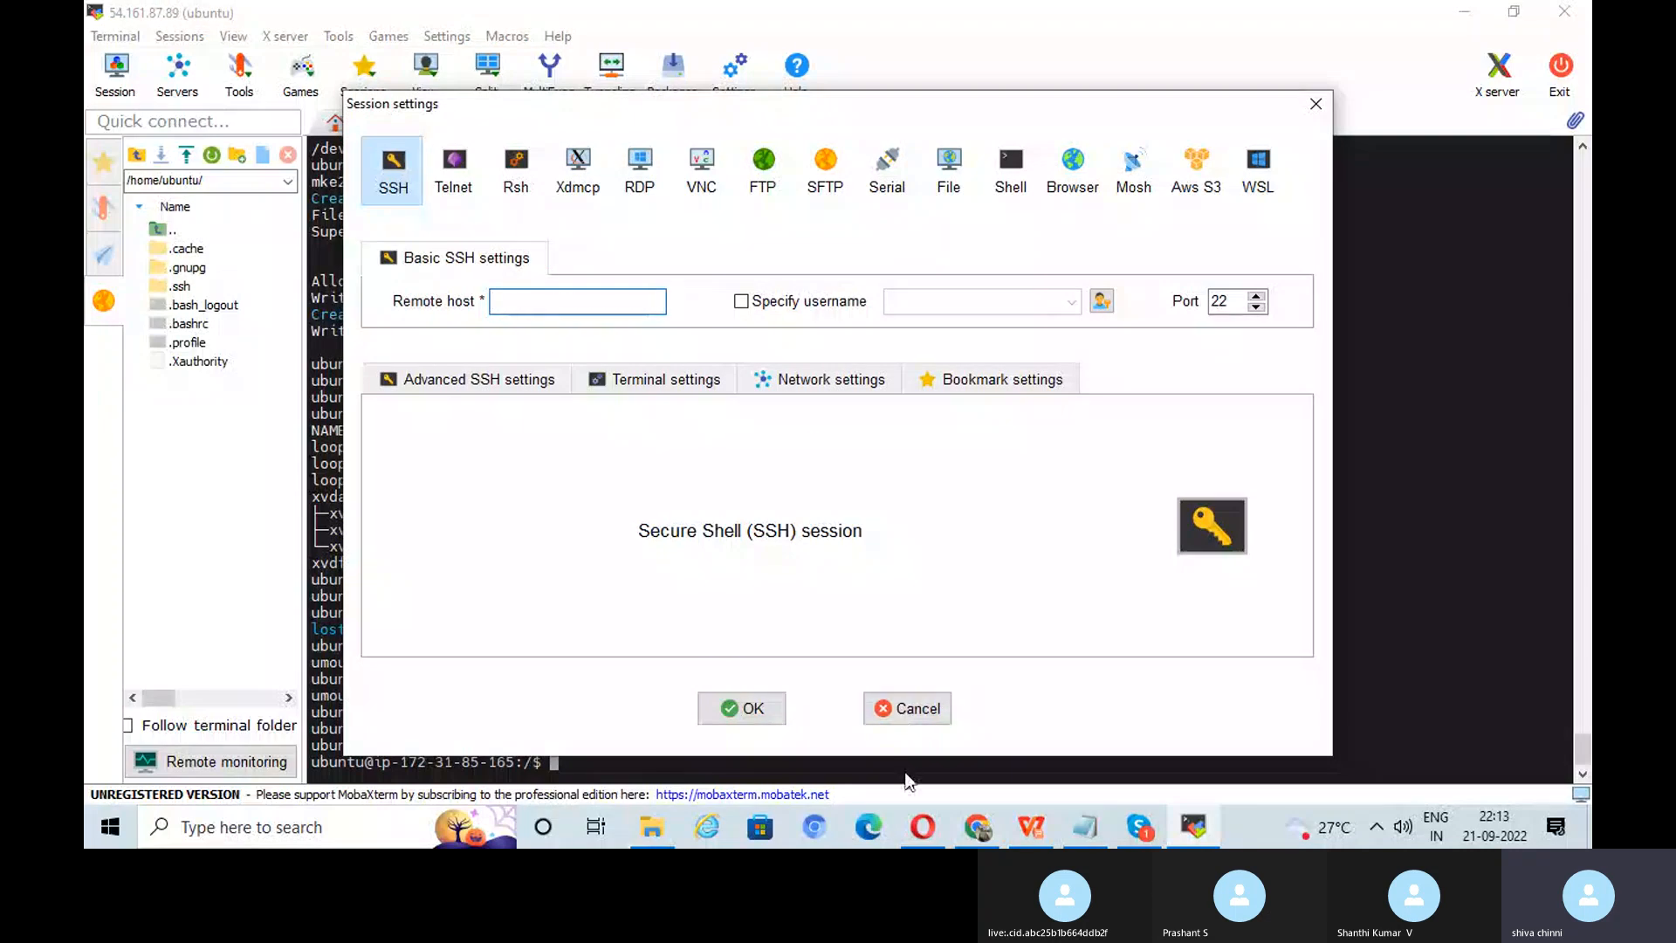
click(923, 827)
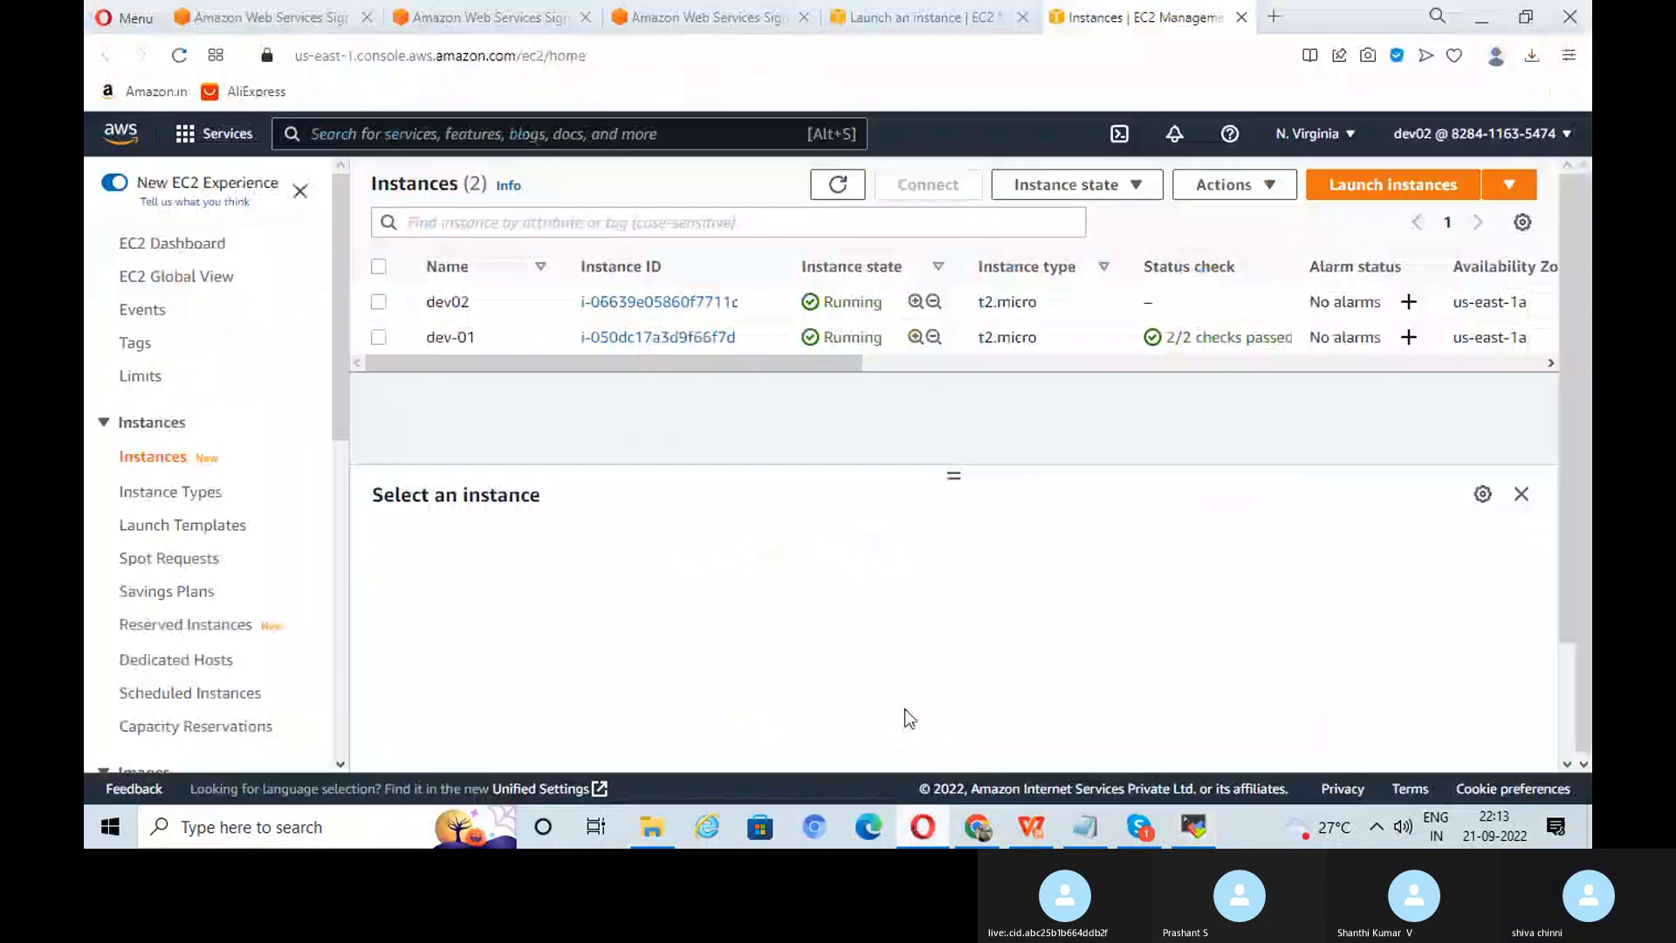
click(379, 302)
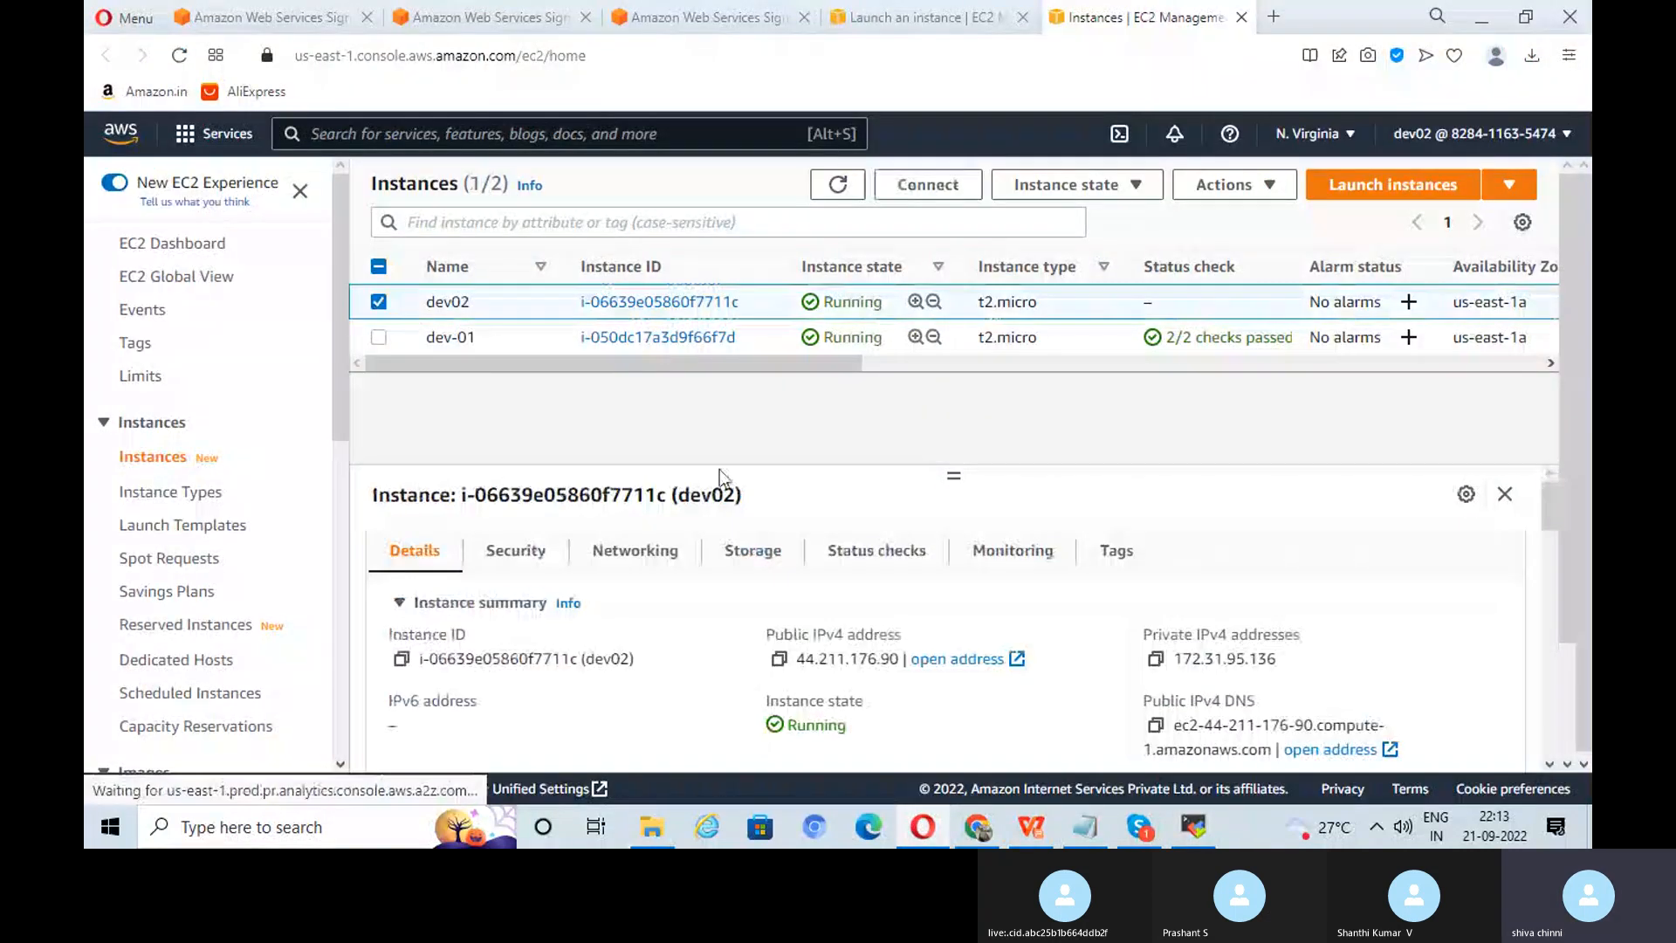
click(779, 660)
click(1193, 827)
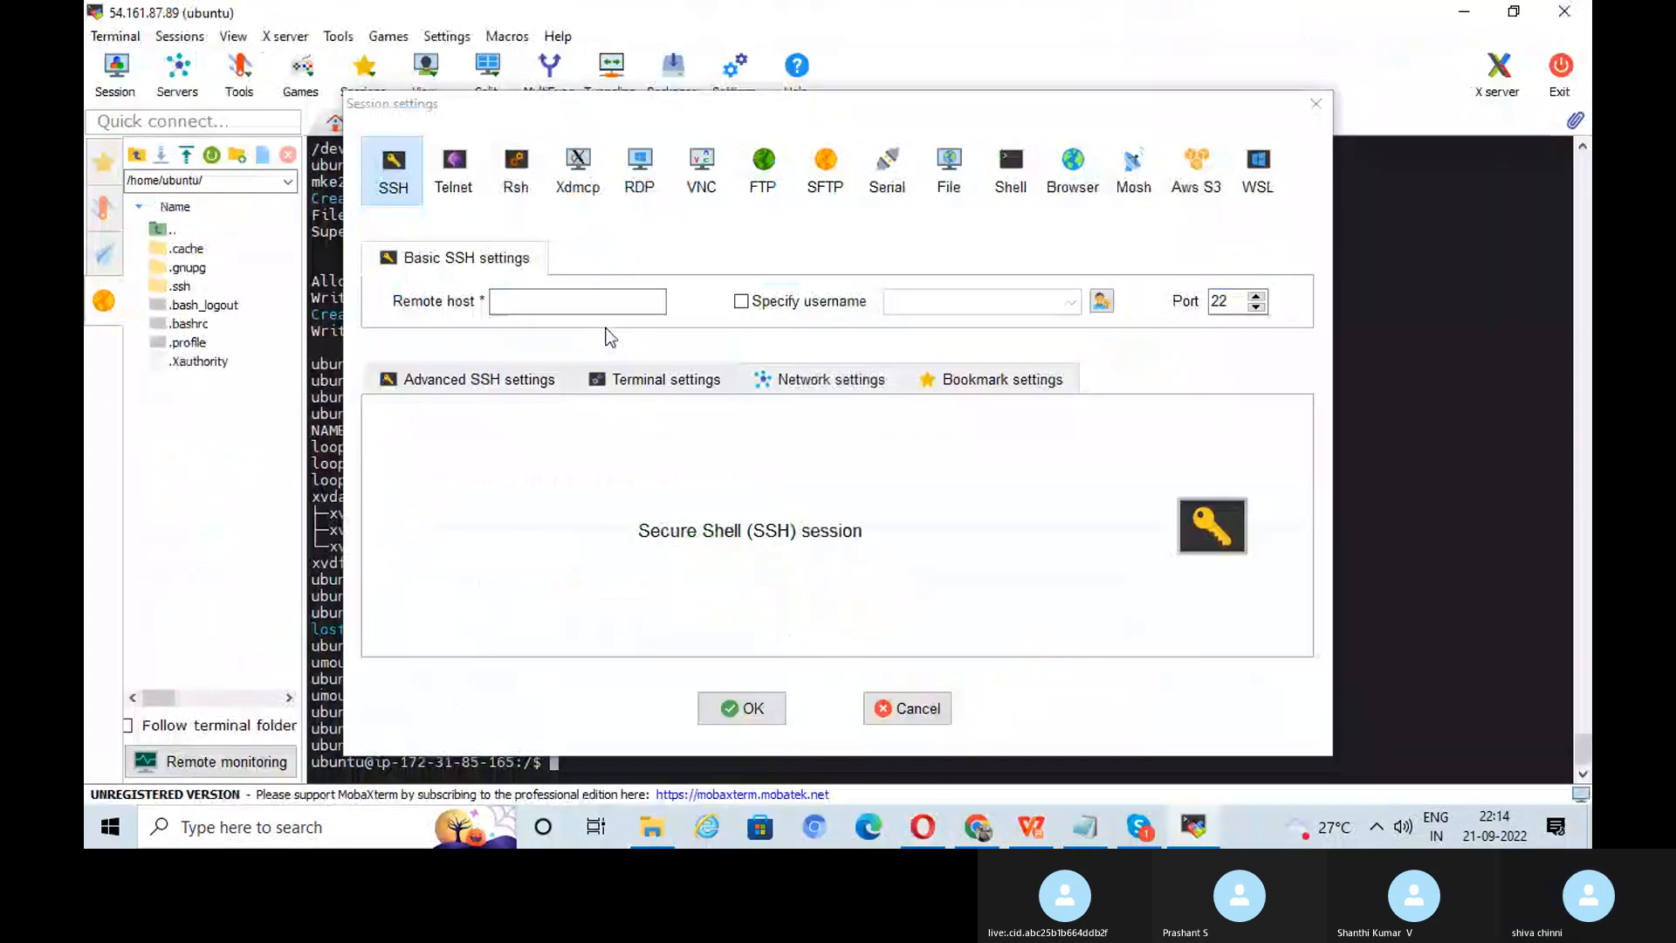
right_click(602, 301)
click(667, 389)
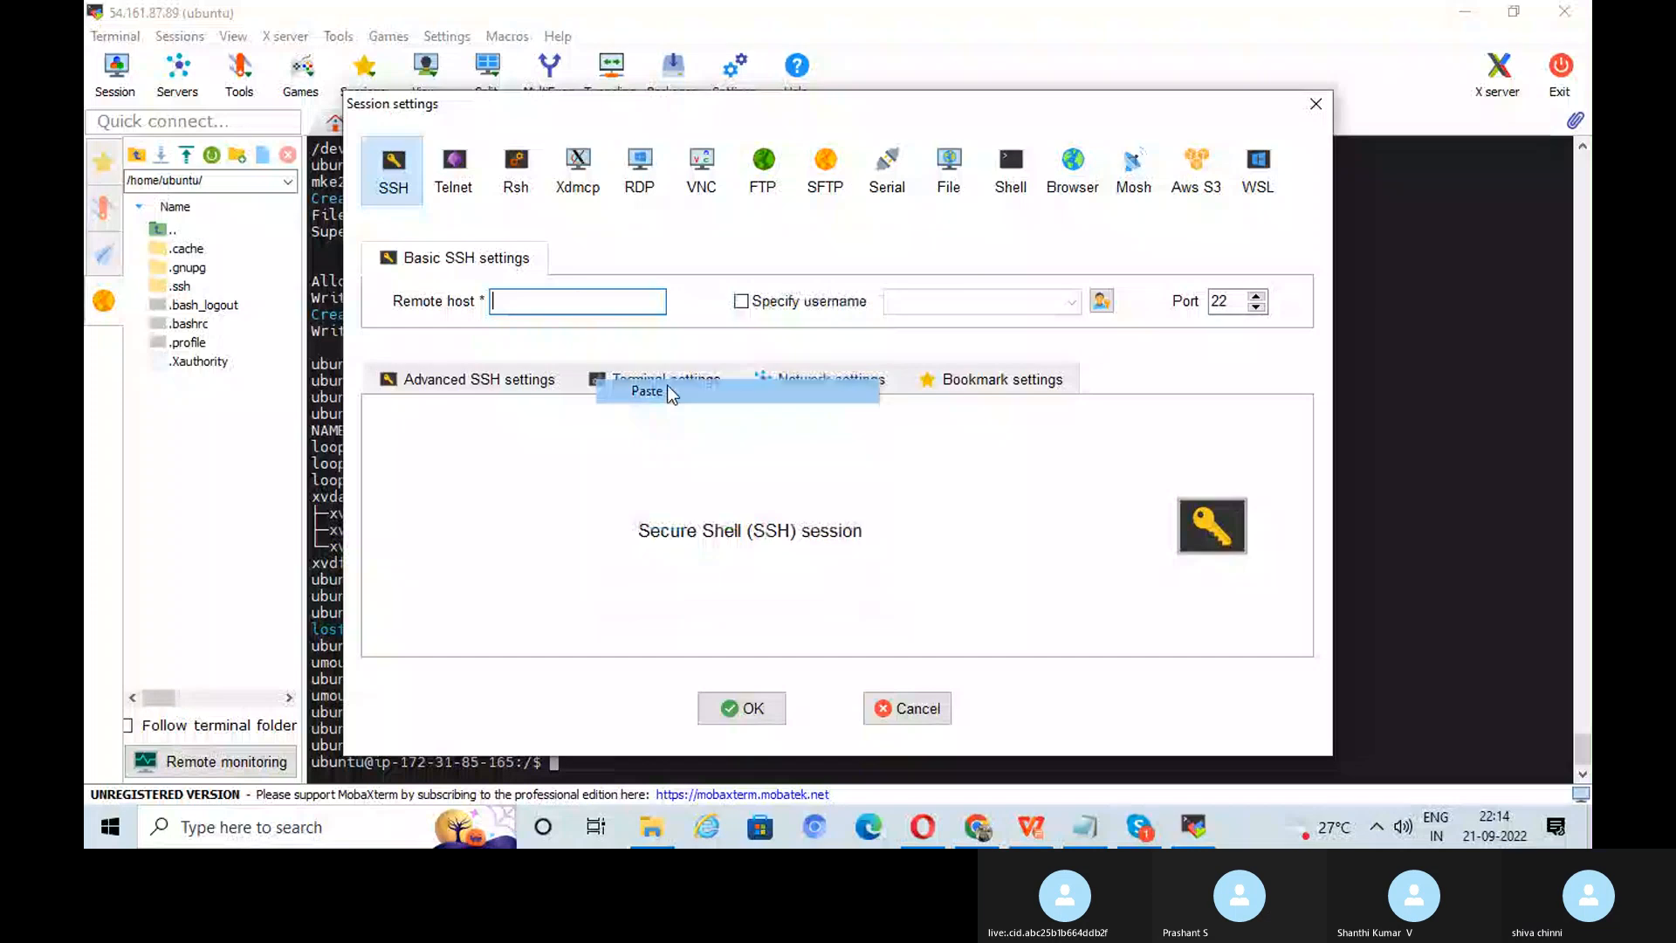
Step: Specify ubuntu as the login username
click(834, 304)
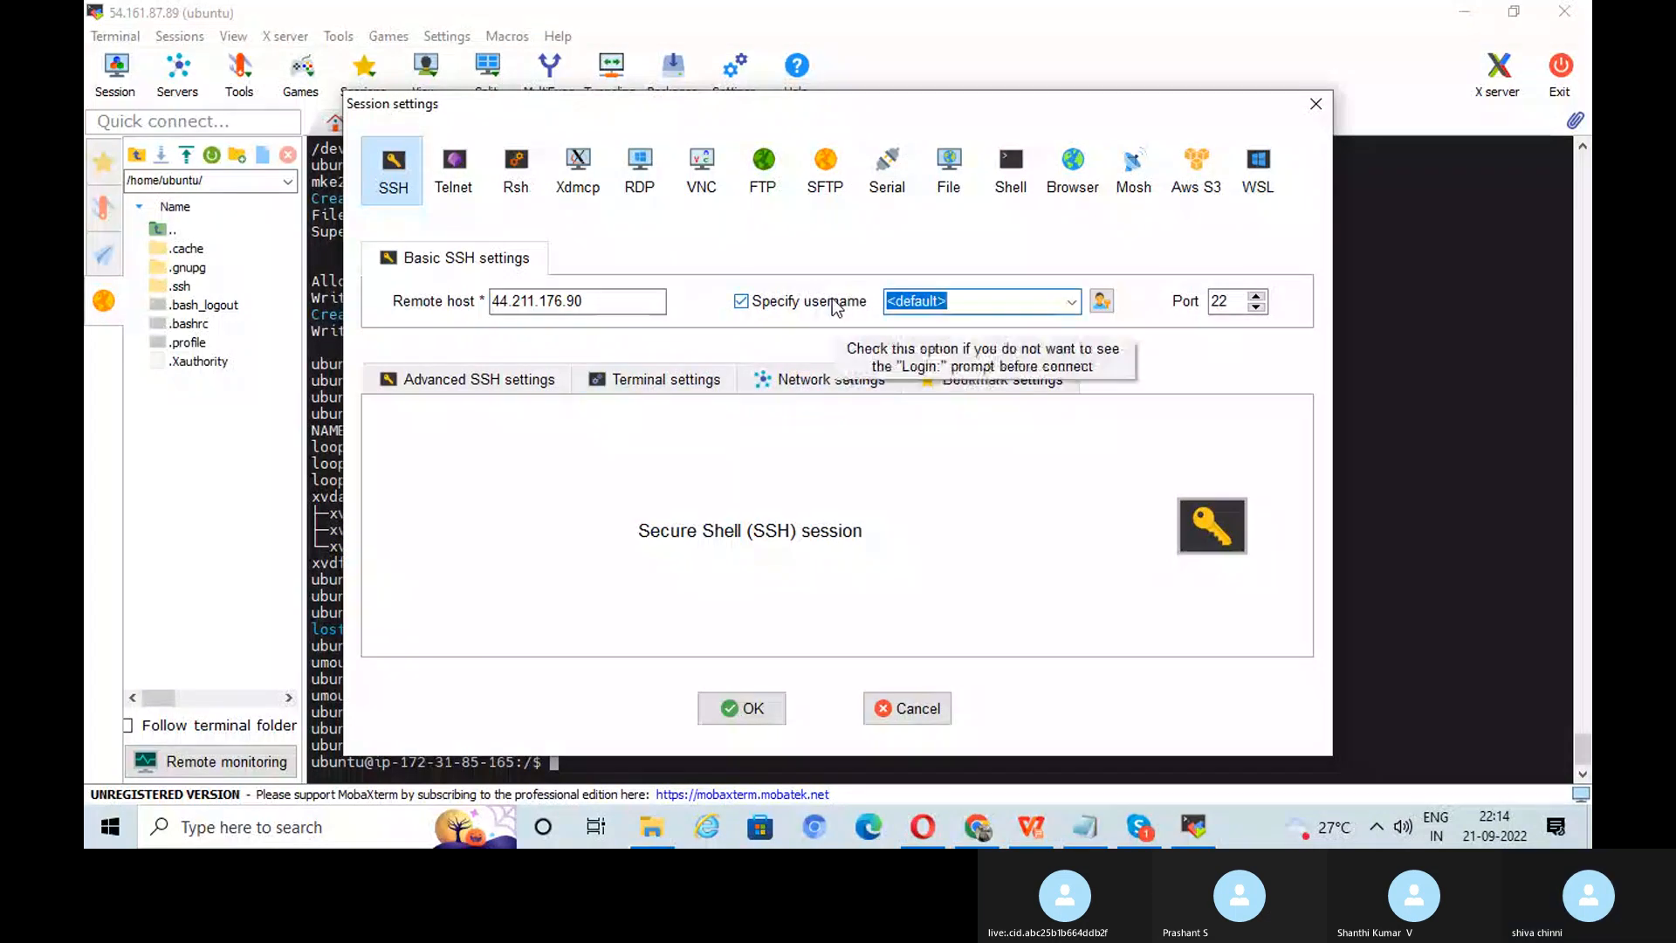
key(BackSpace)
text(ubuntu)
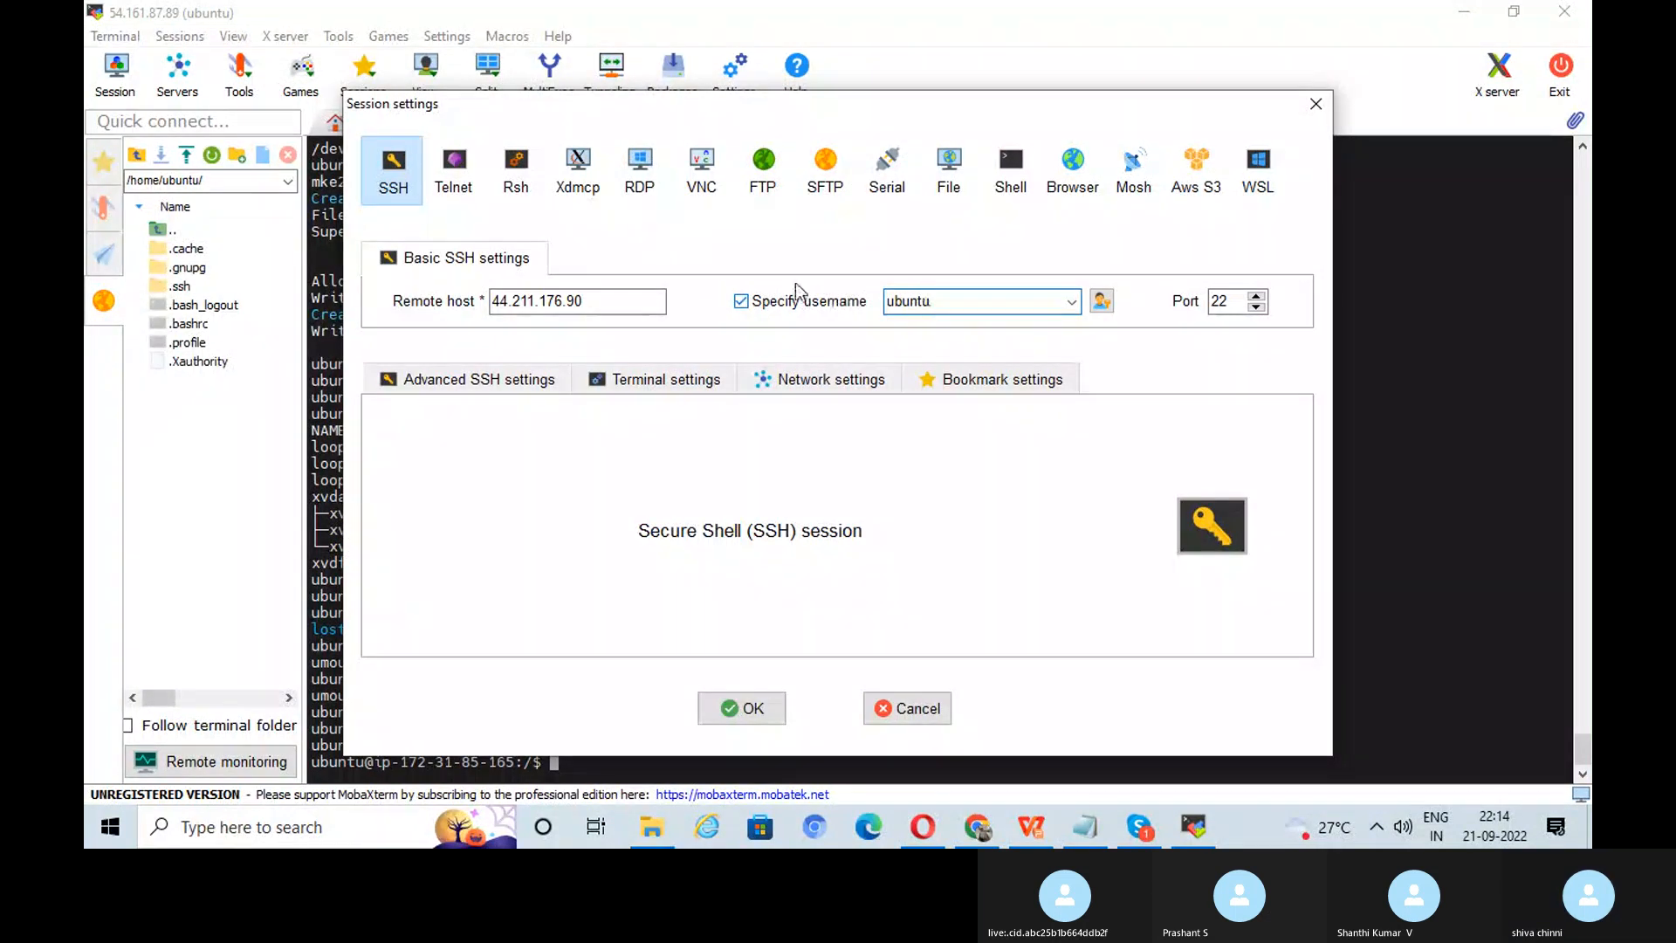
Step: Authenticate with the nvirginia-rsa.pem private key under Advanced SSH settings
click(505, 379)
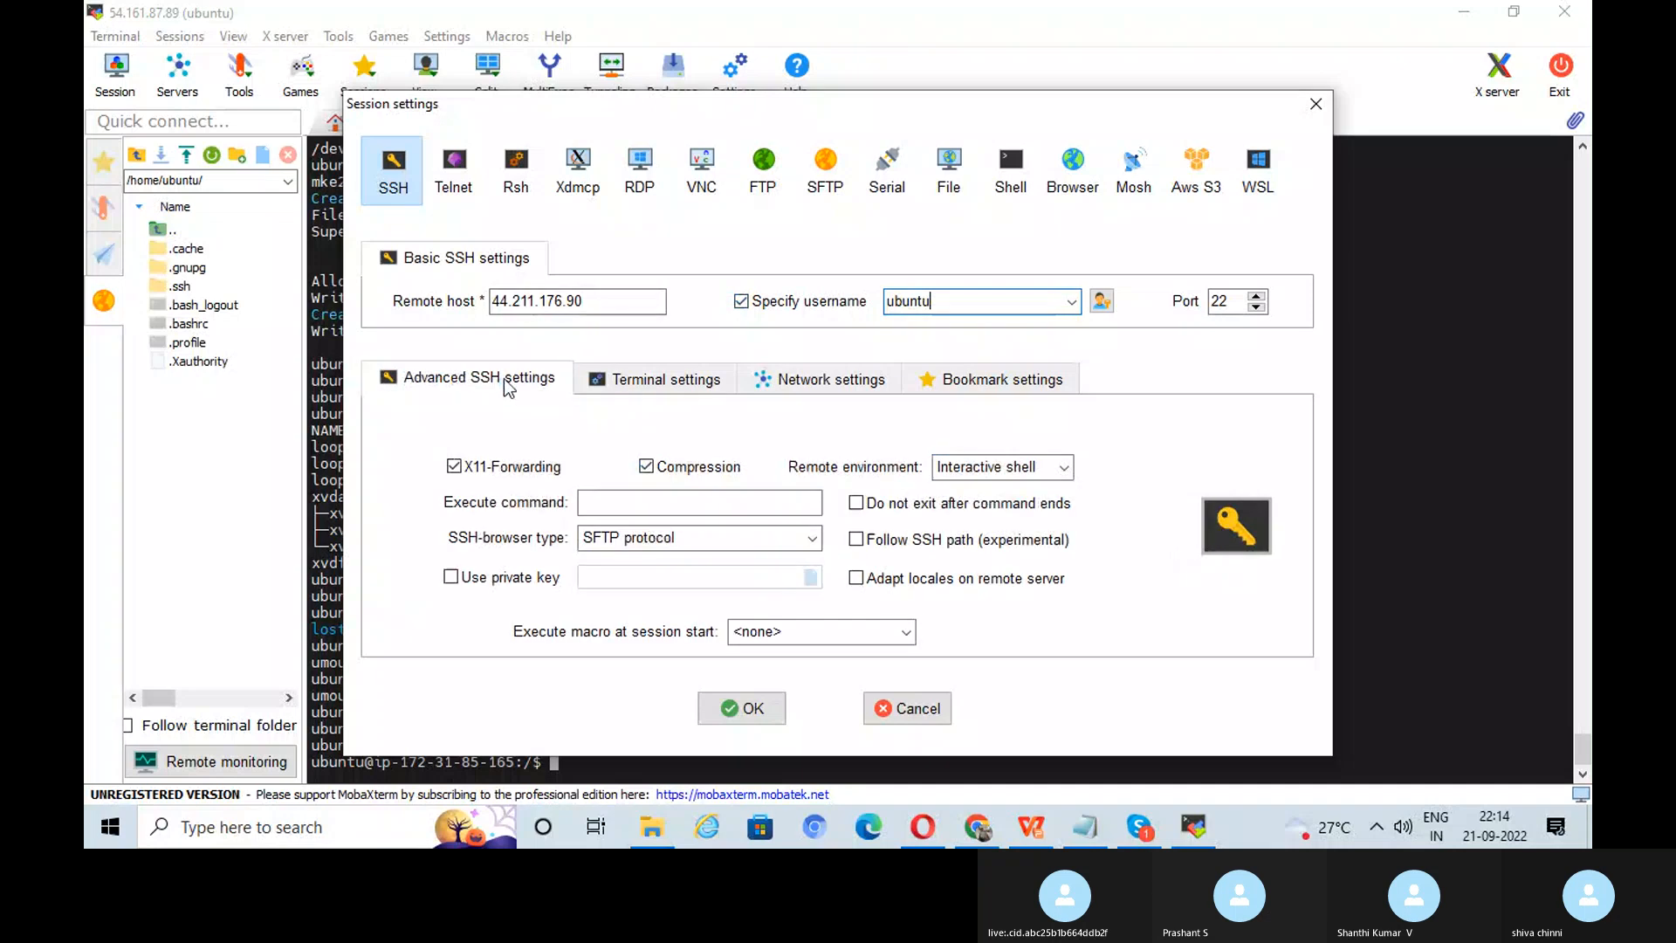
click(453, 578)
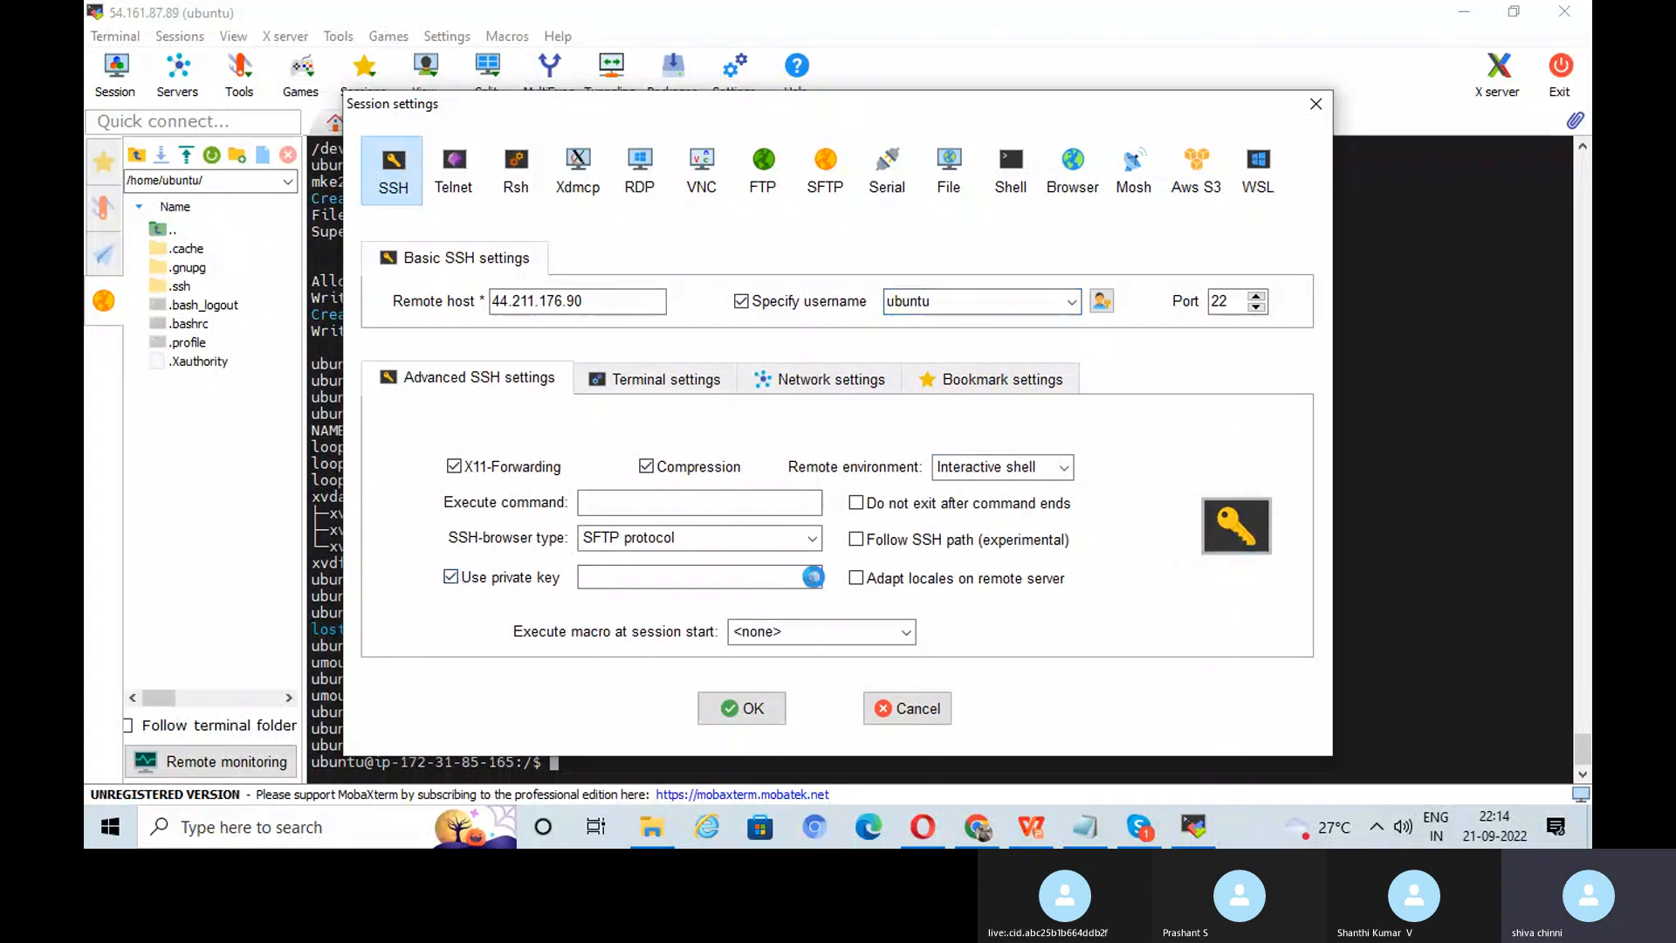
click(810, 577)
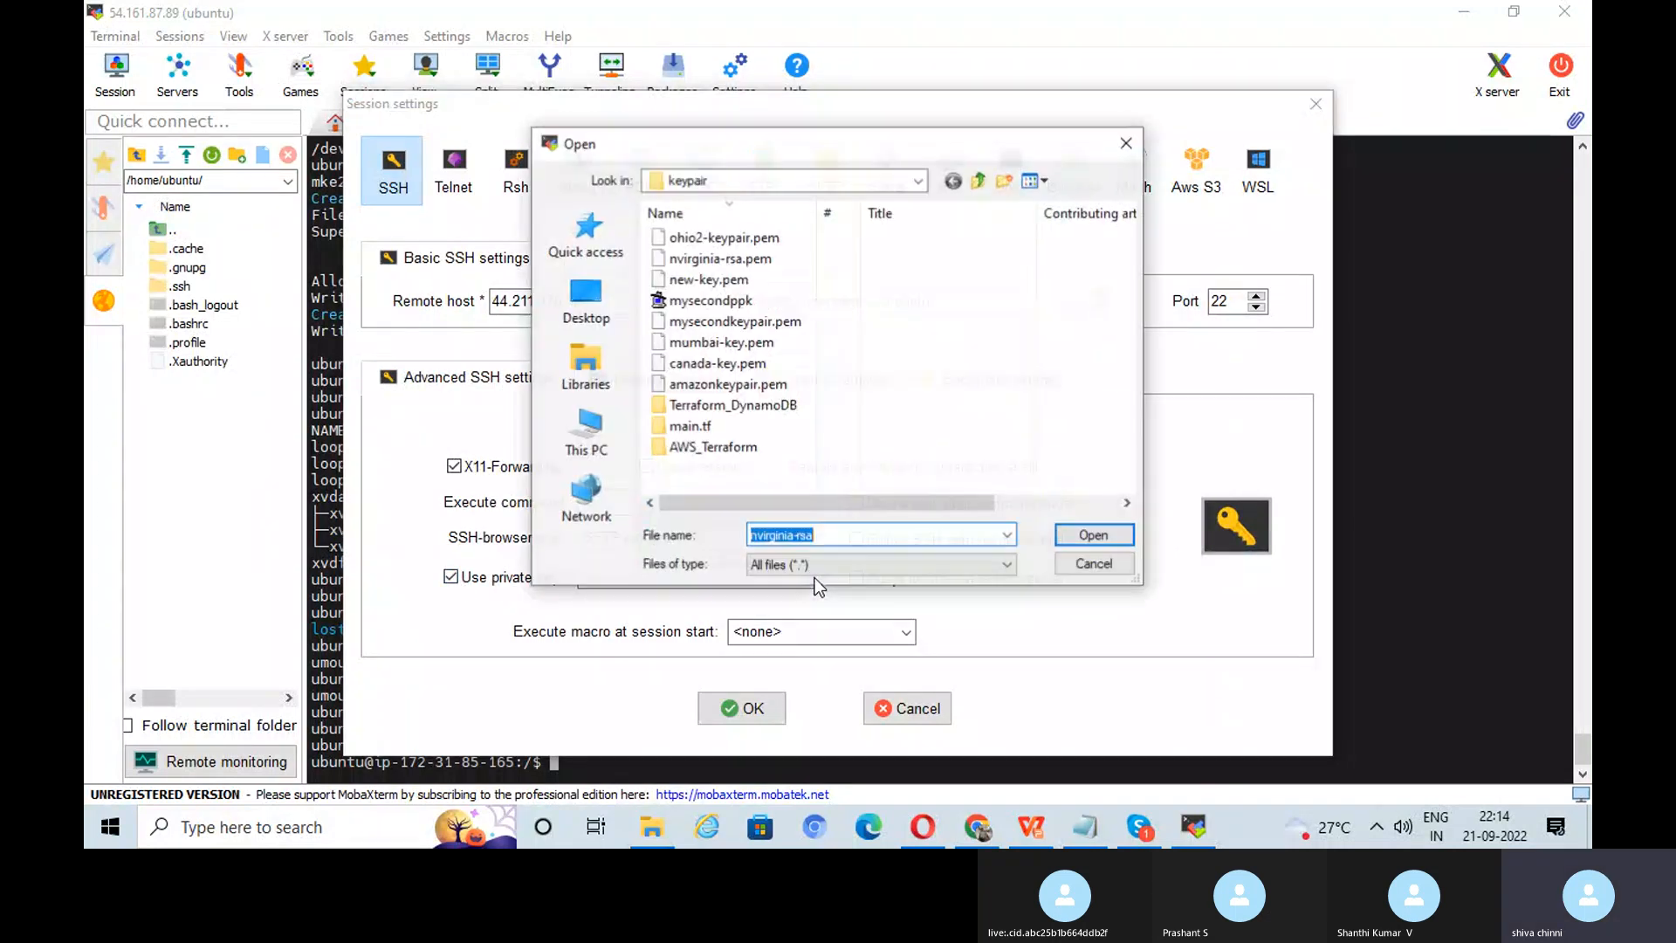
click(765, 259)
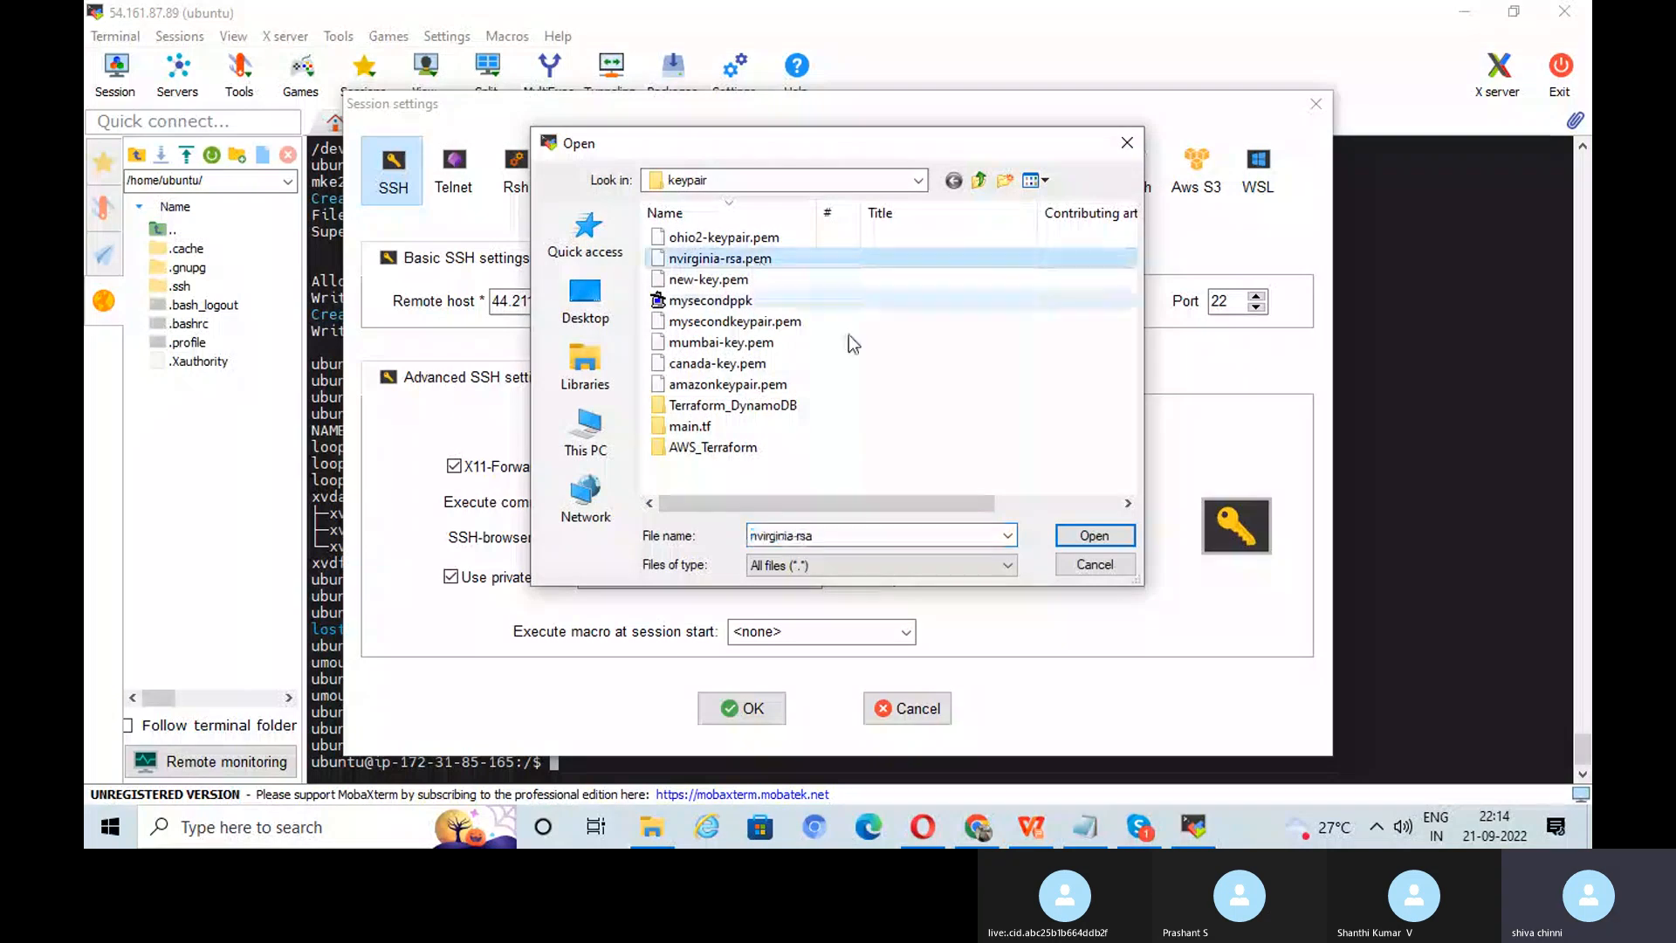
click(1093, 535)
Step: Connect the SSH session to dev02 and return to its terminal
click(737, 710)
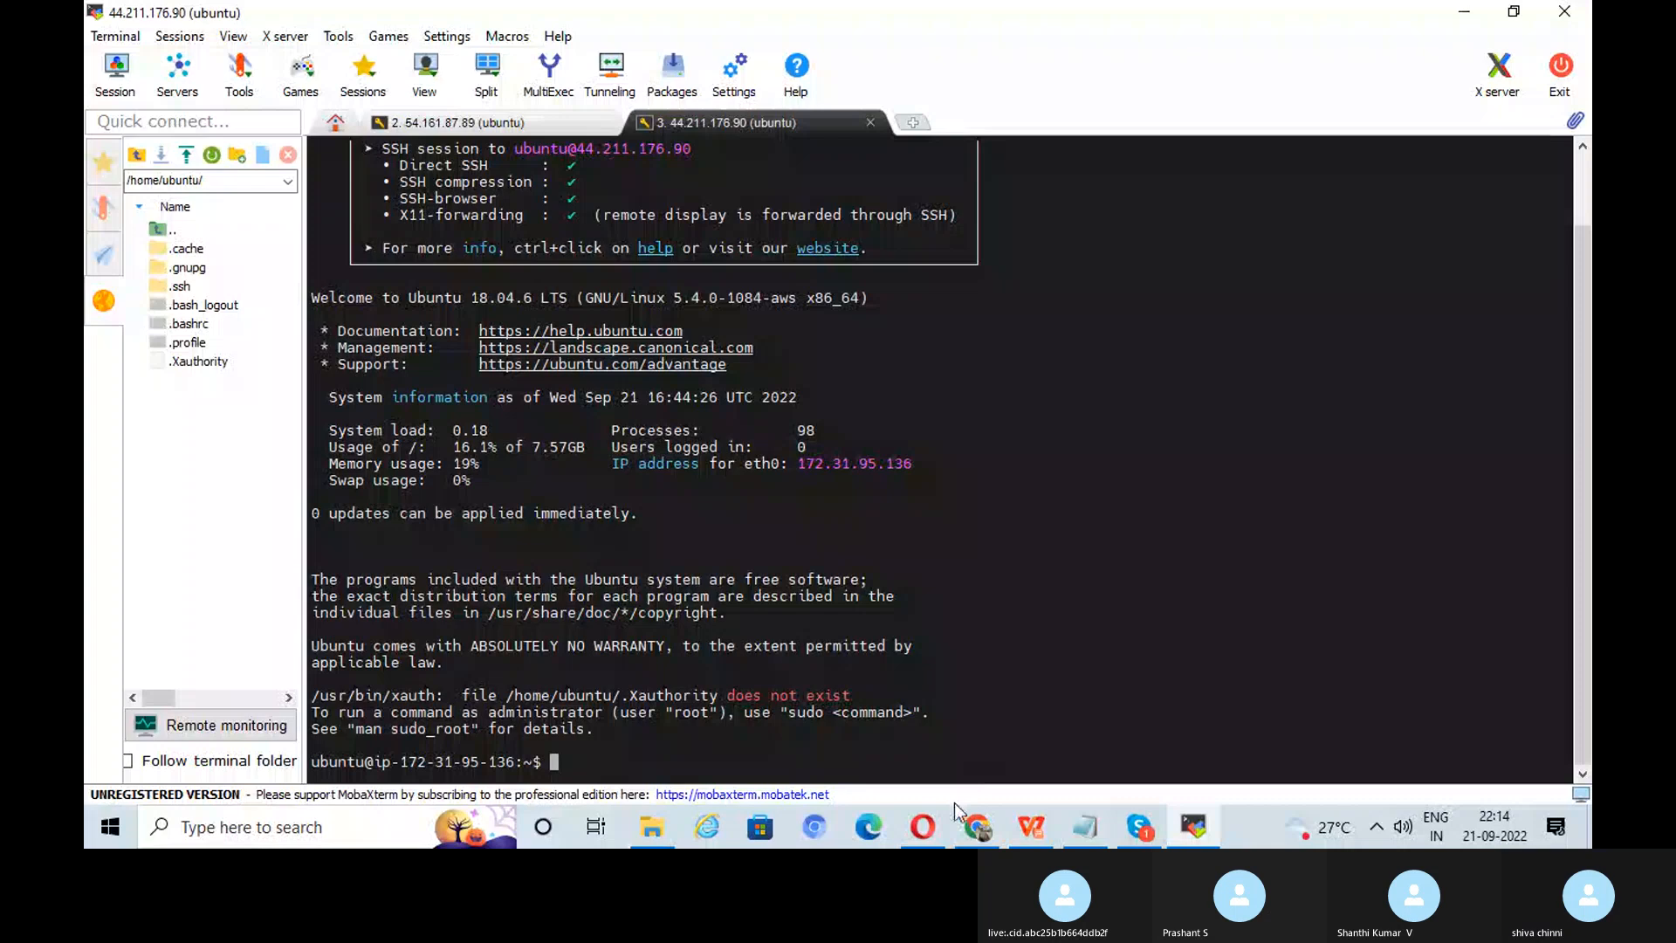
click(923, 827)
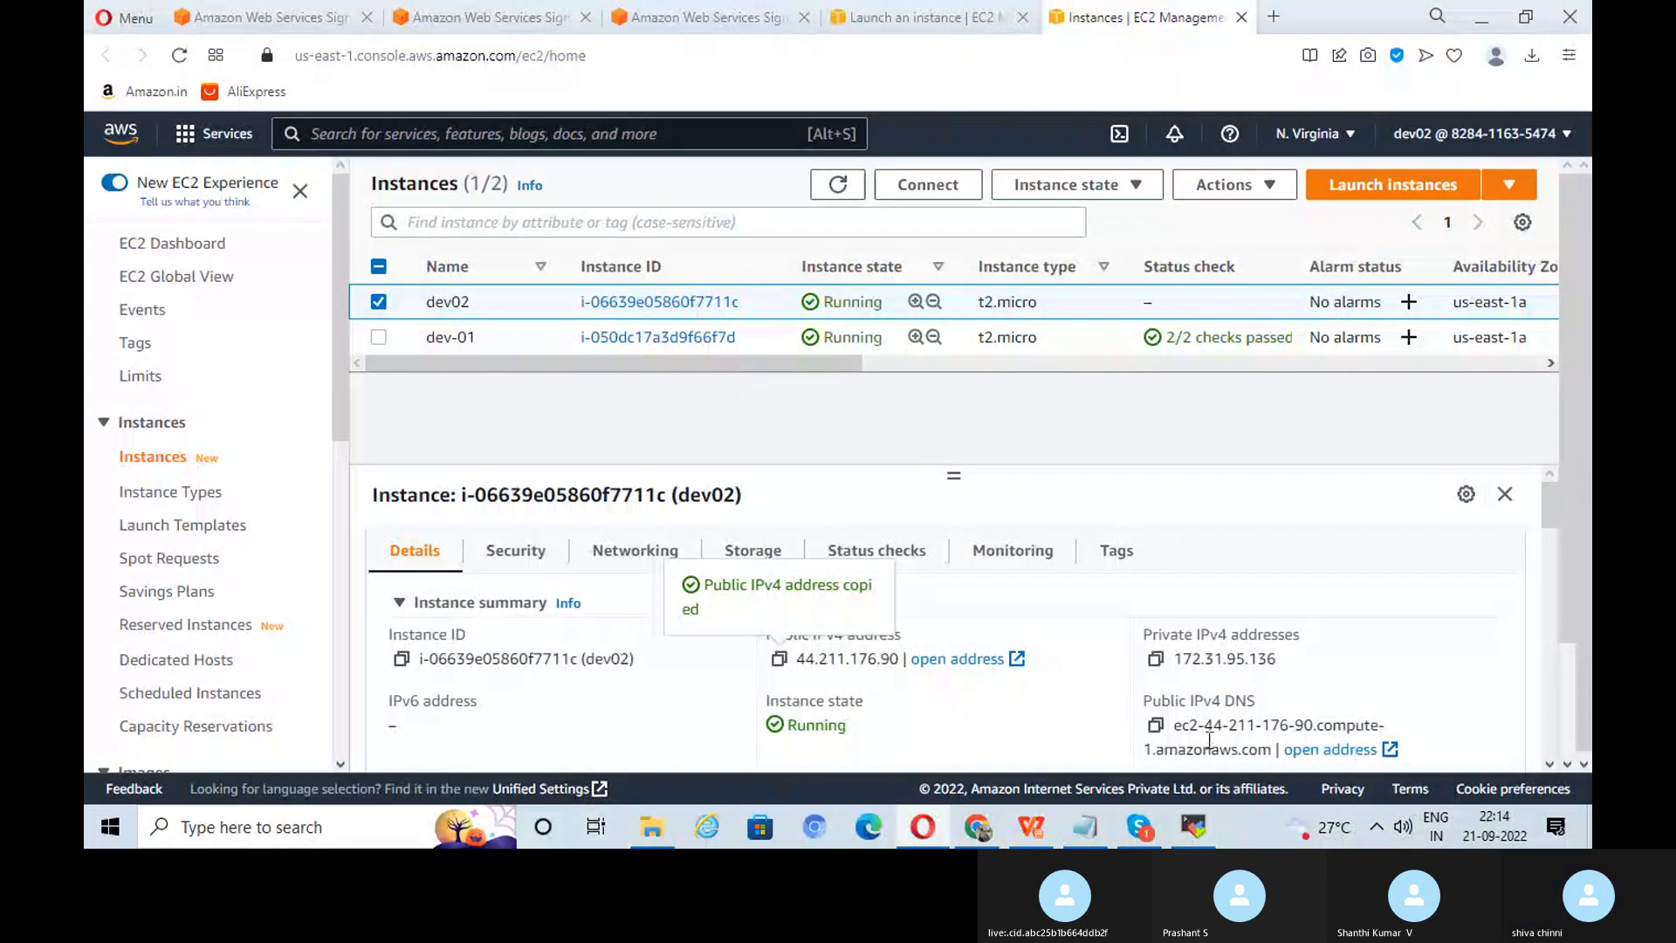
click(1194, 827)
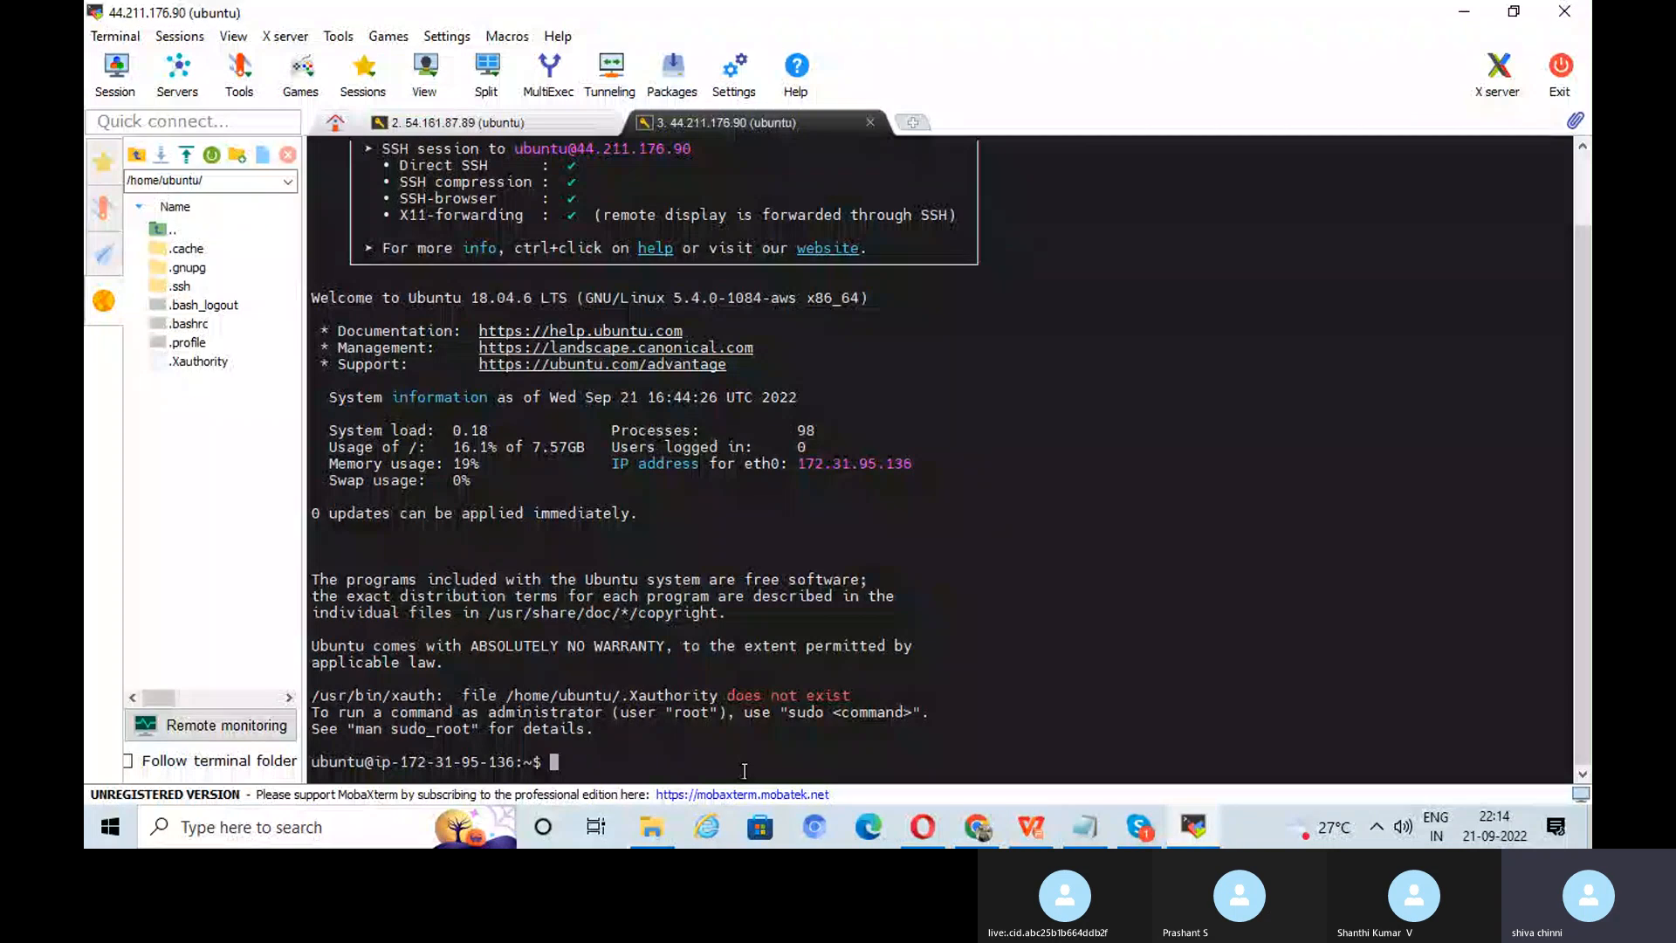
Step: Run sudo apt update on dev02, then switch back to the Task 18 slide
text(sudo ao)
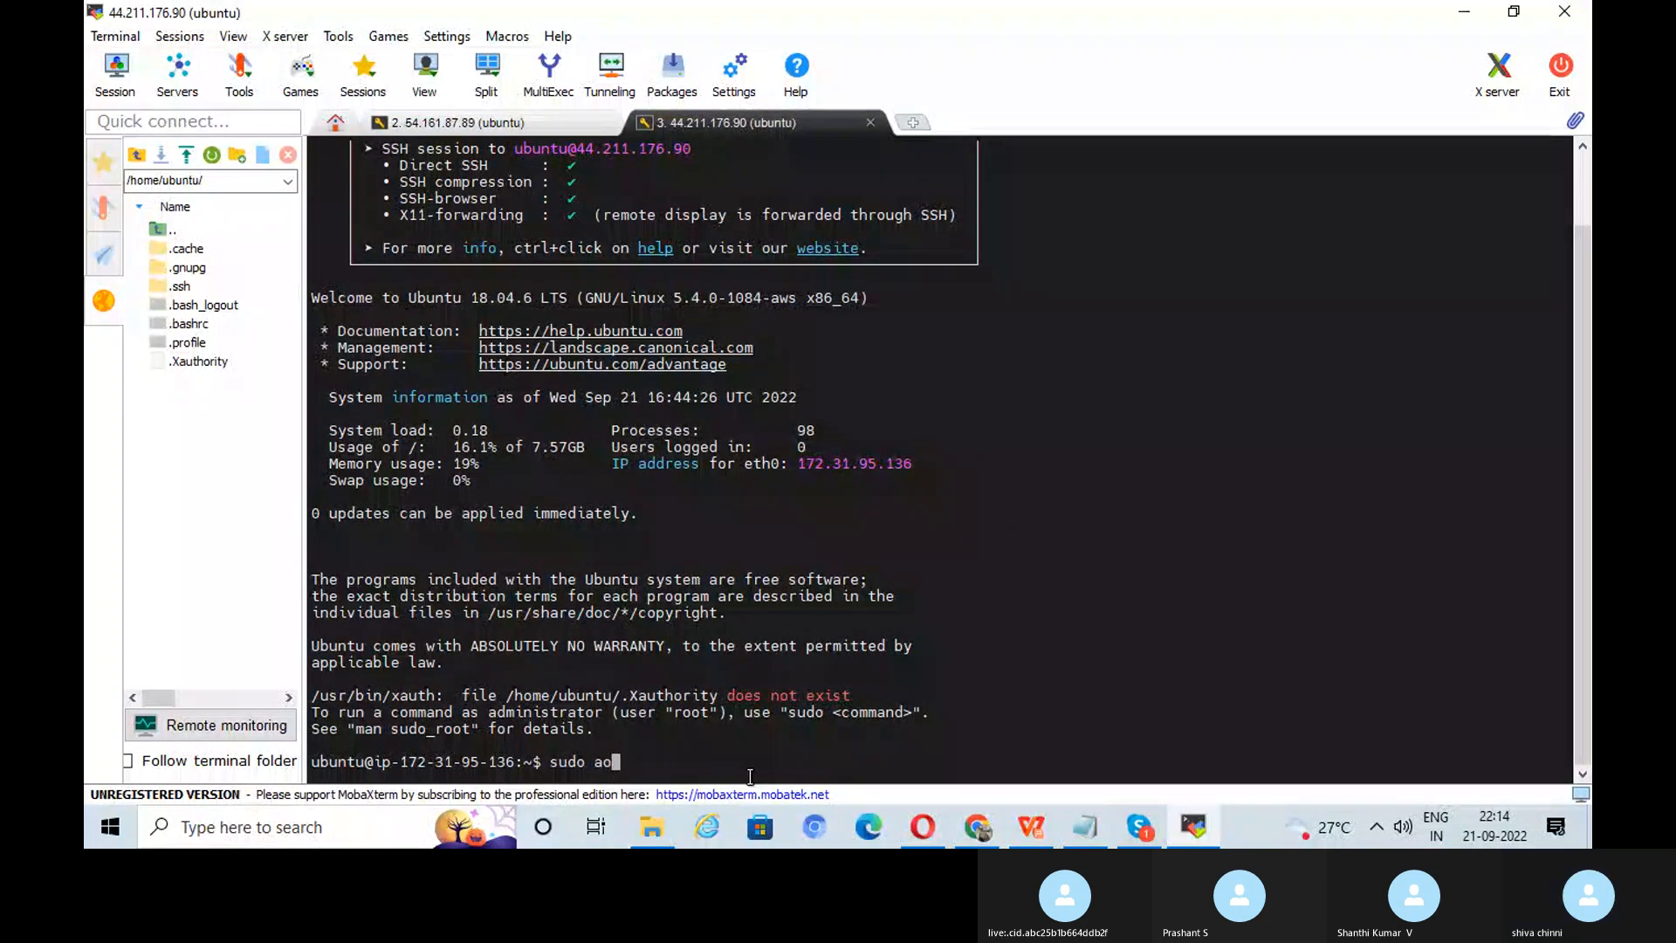
key(BackSpace)
text(pt update)
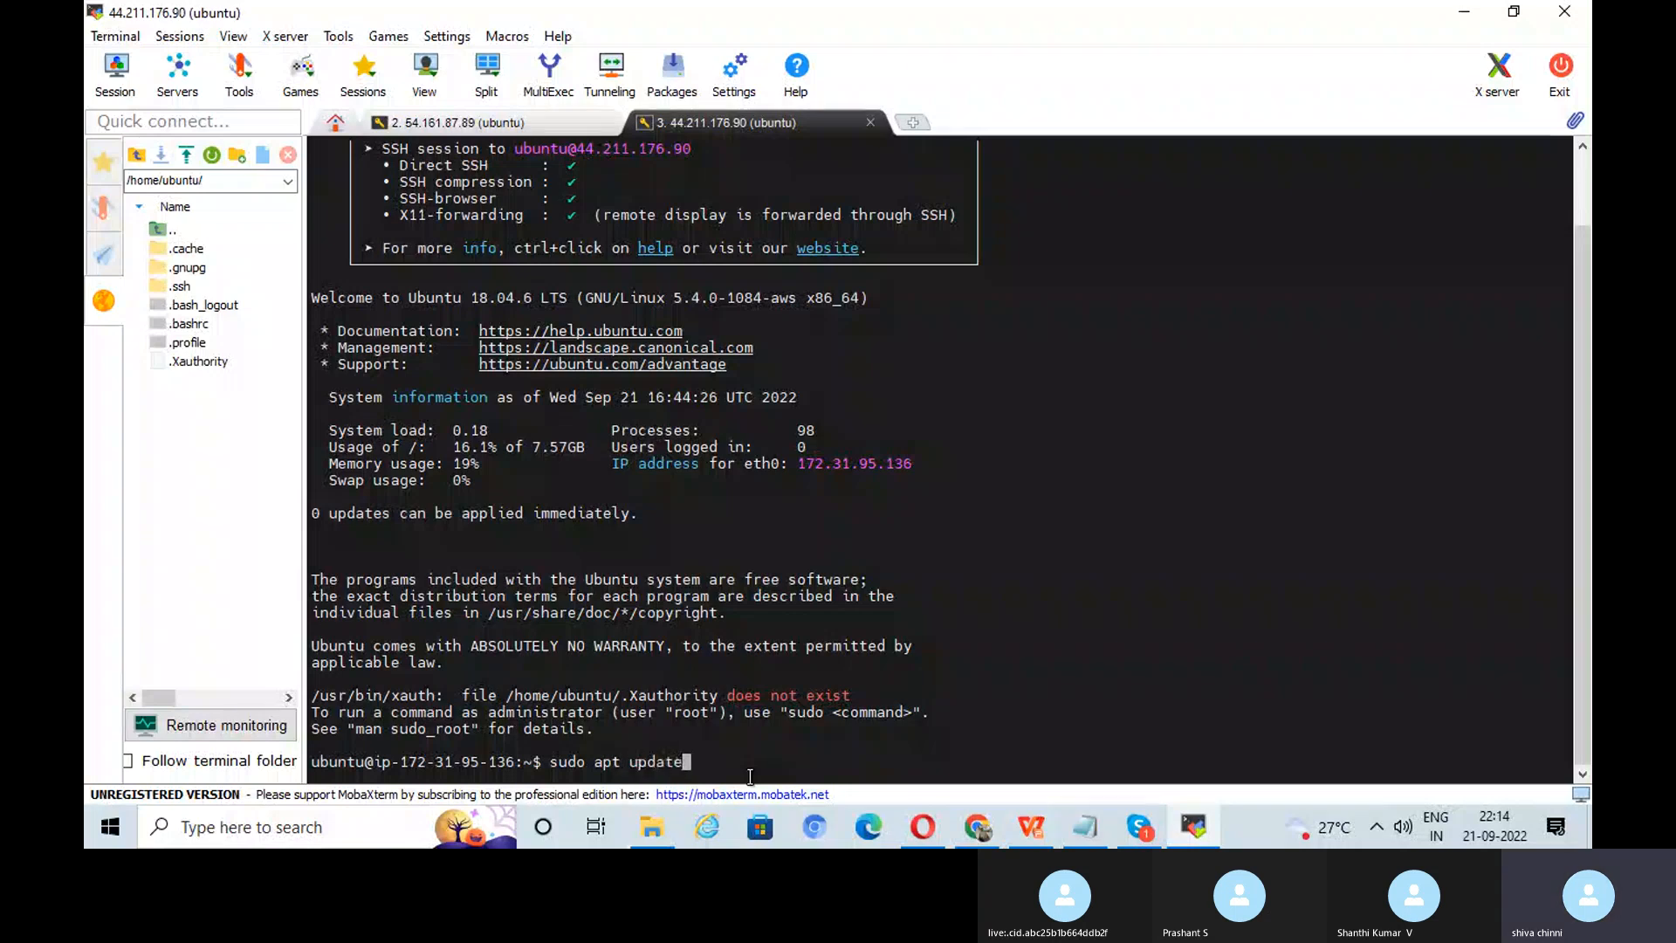
key(Return)
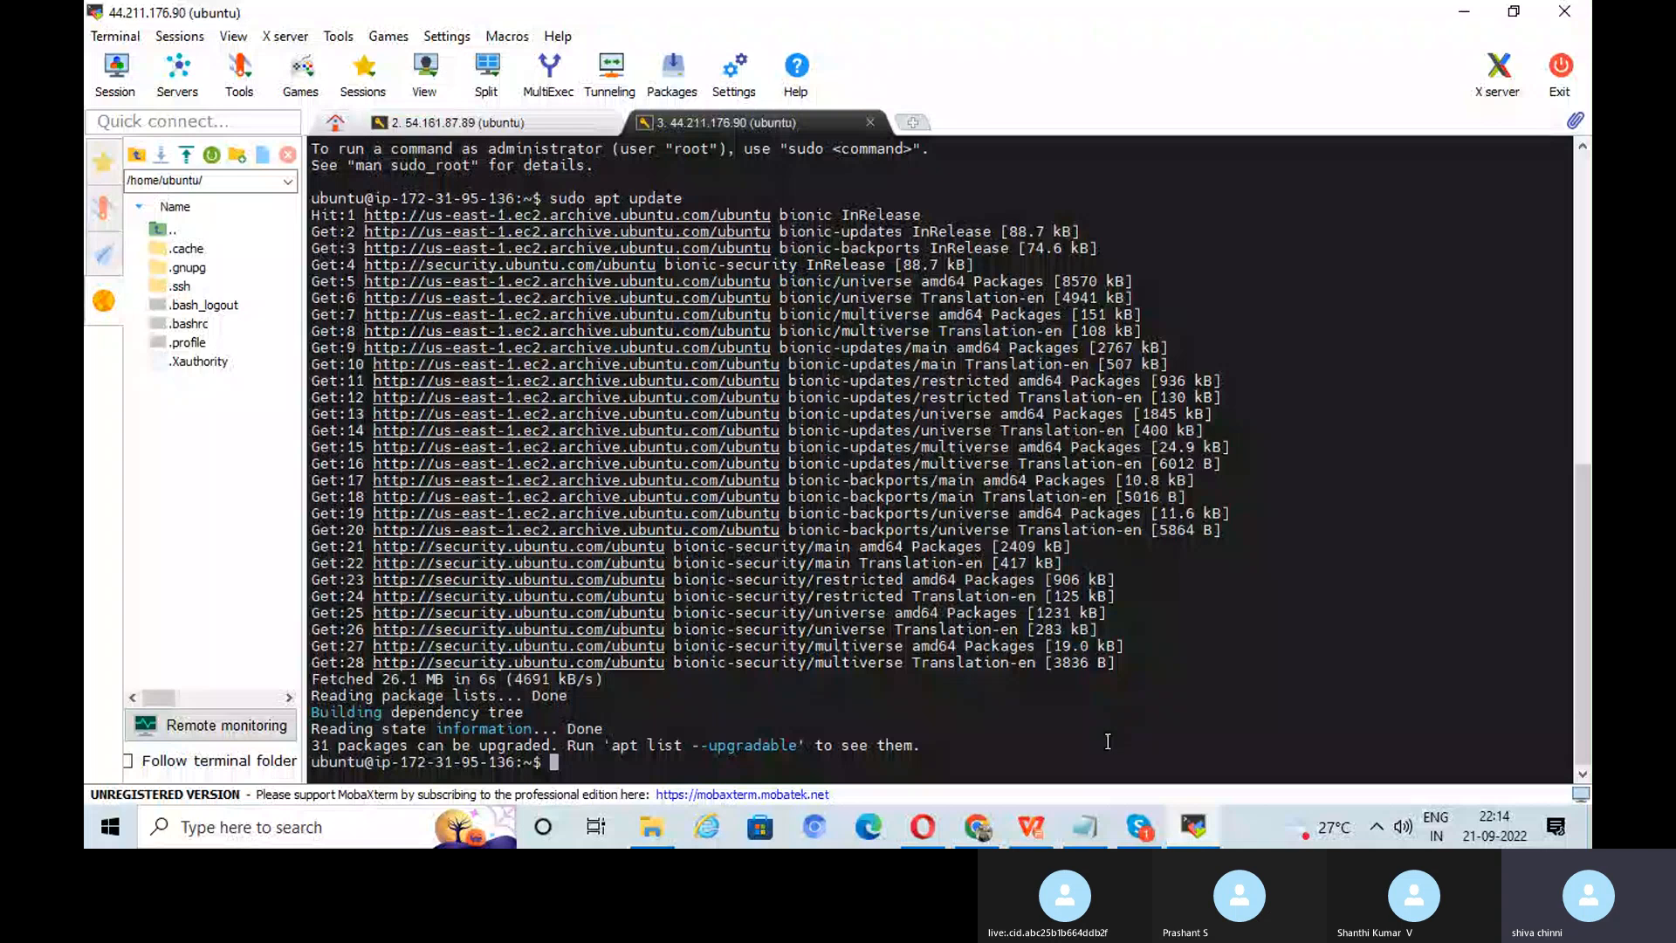
key(alt+Tab)
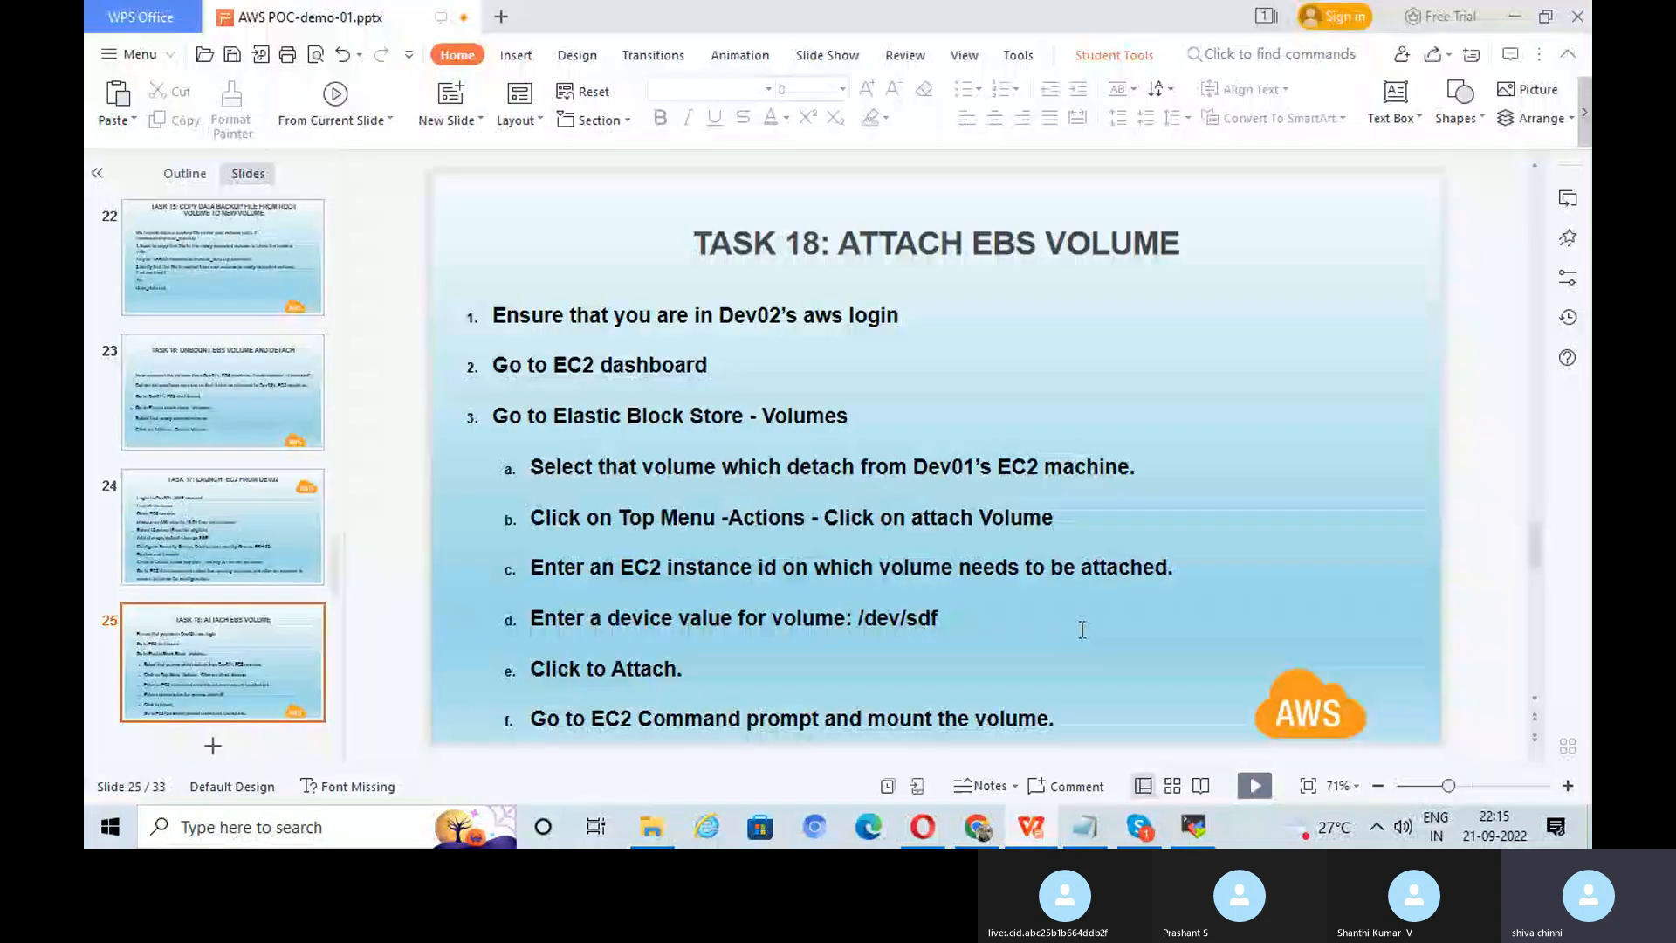
scroll(1082, 624, up, 1)
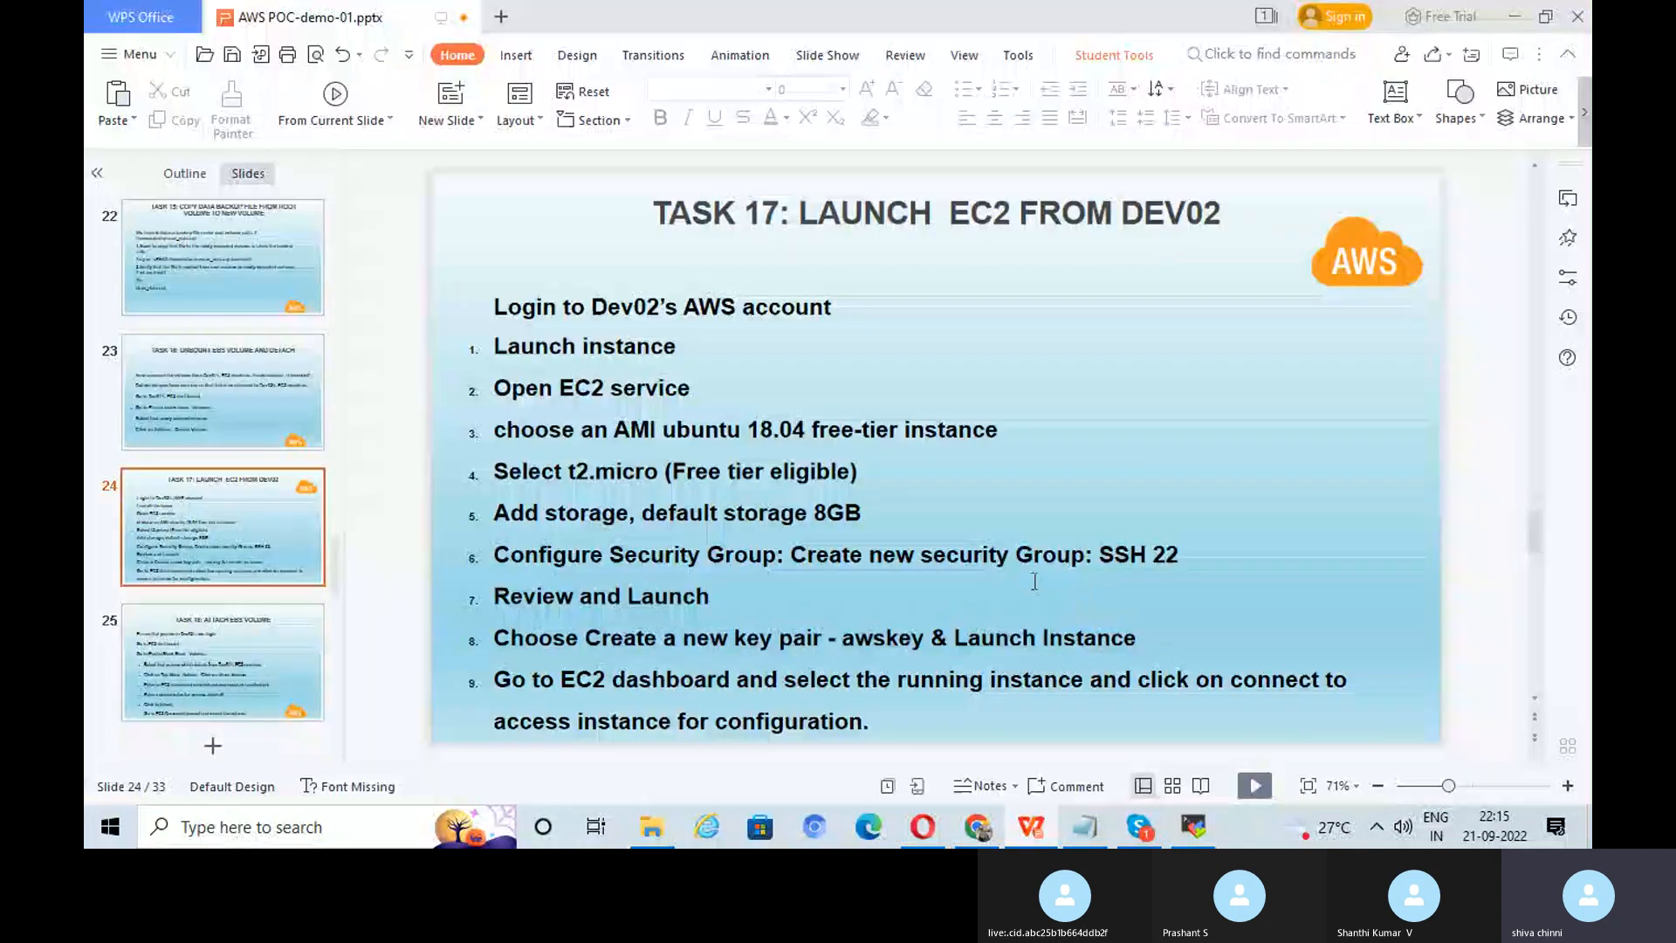
scroll(1034, 581, down, 1)
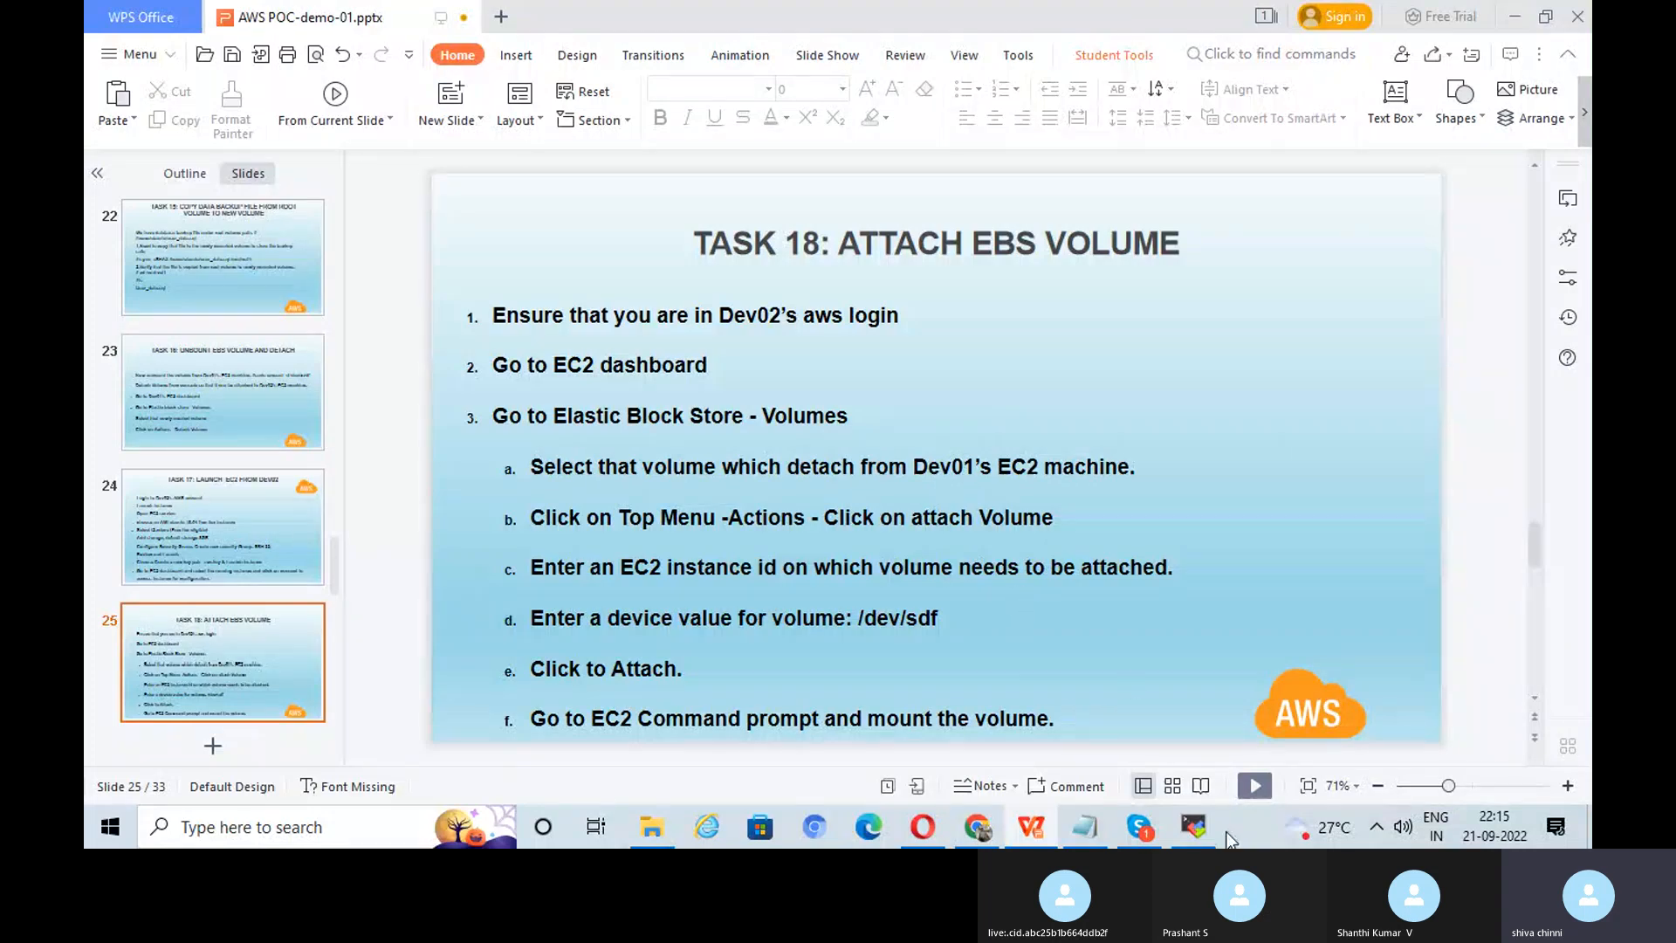
Step: In EC2 Volumes, select the 10 GiB ebs-vol1 volume and open its Actions menu
click(924, 828)
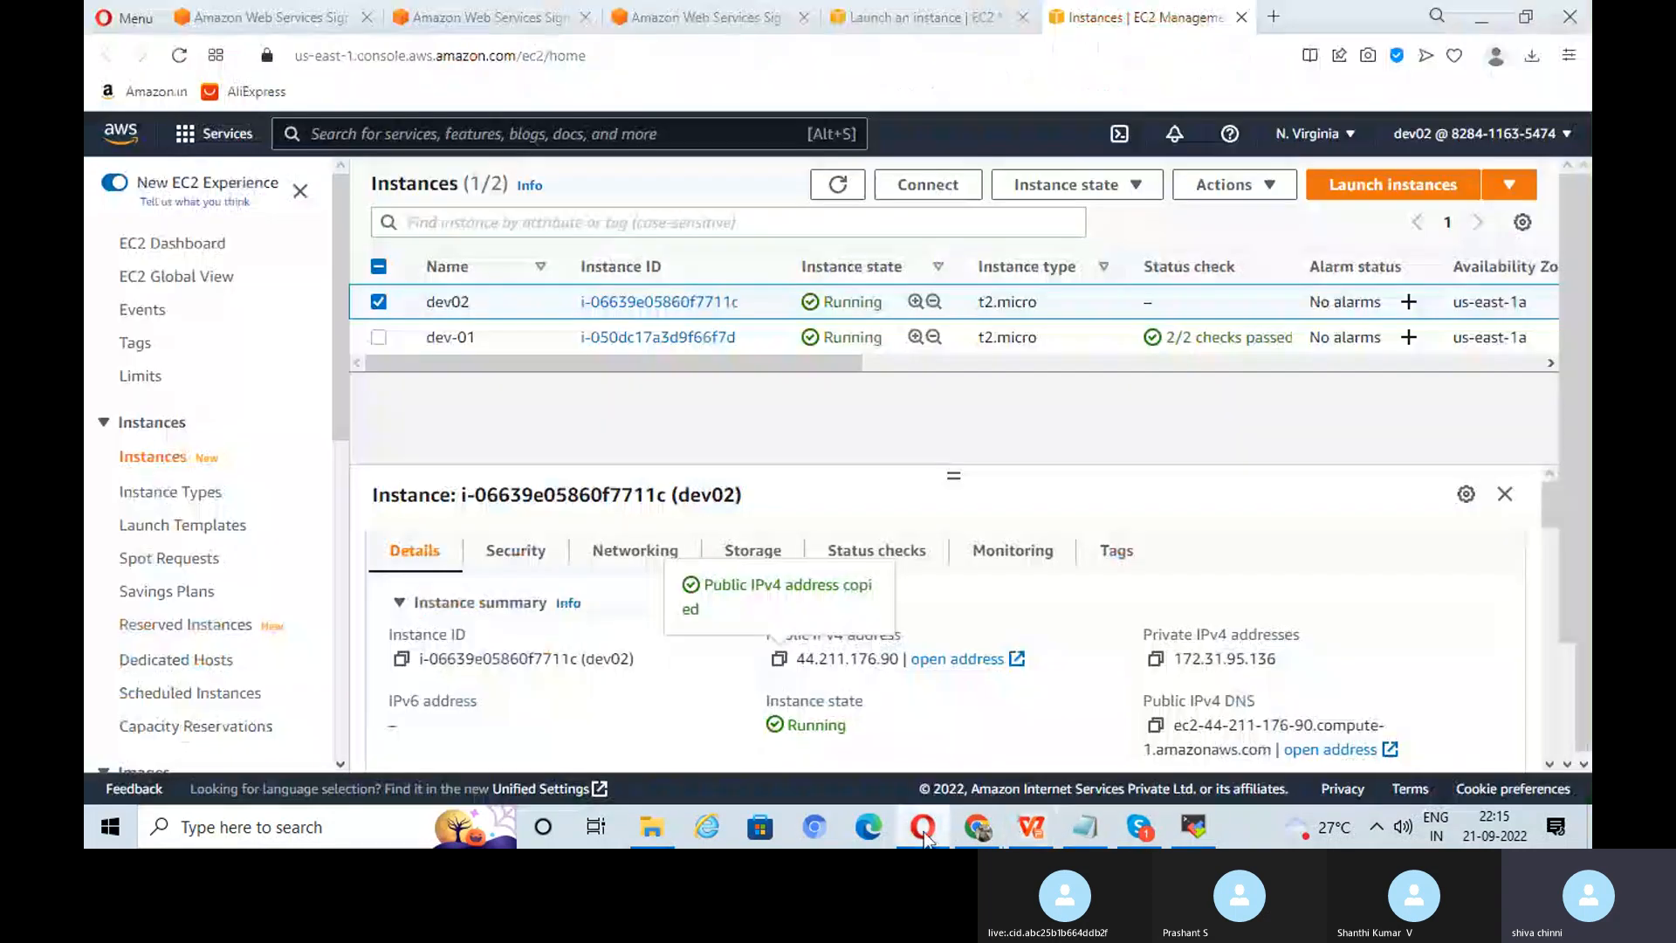
scroll(233, 539, down, 3)
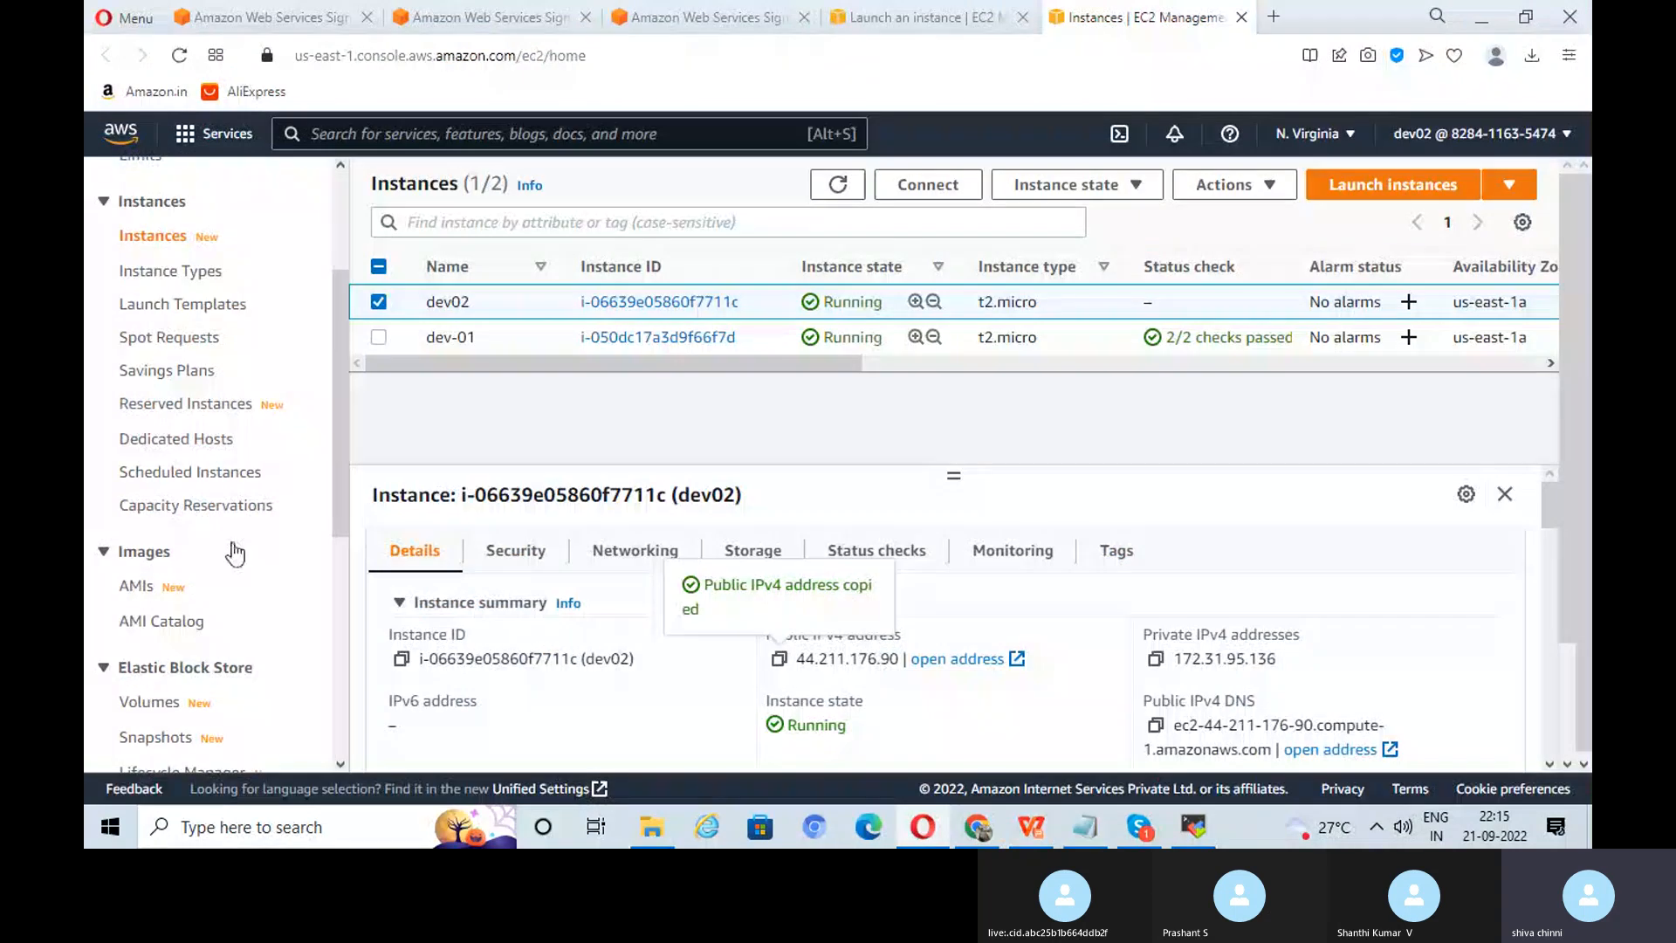
scroll(199, 590, down, 2)
click(168, 593)
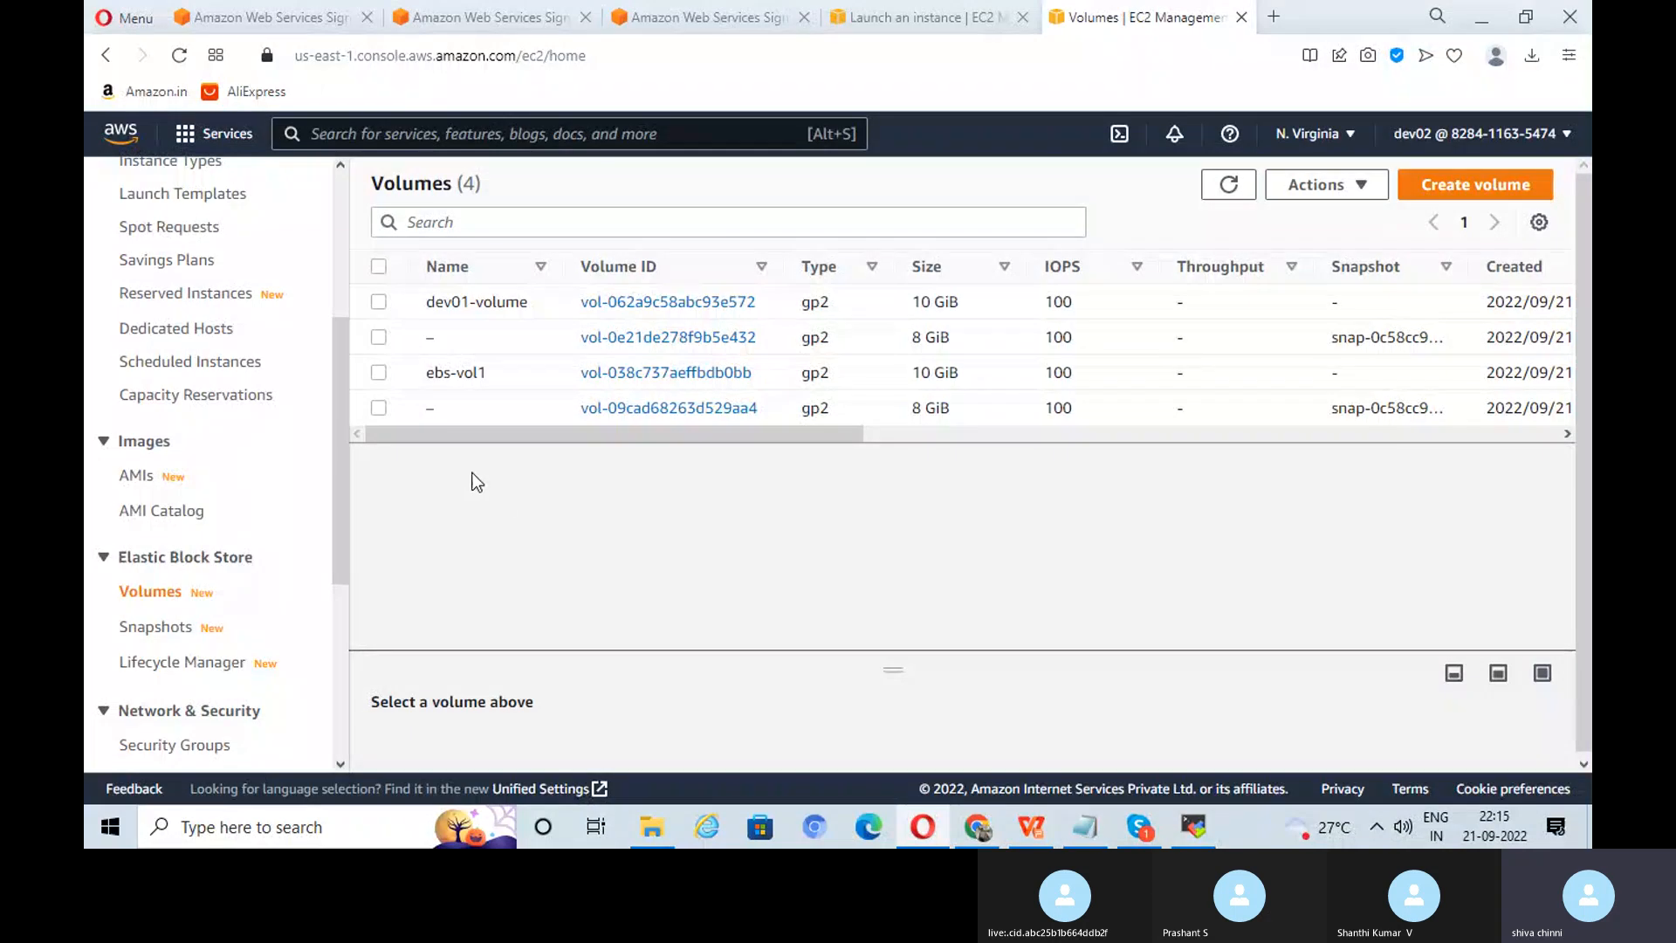
drag(642, 432, 864, 440)
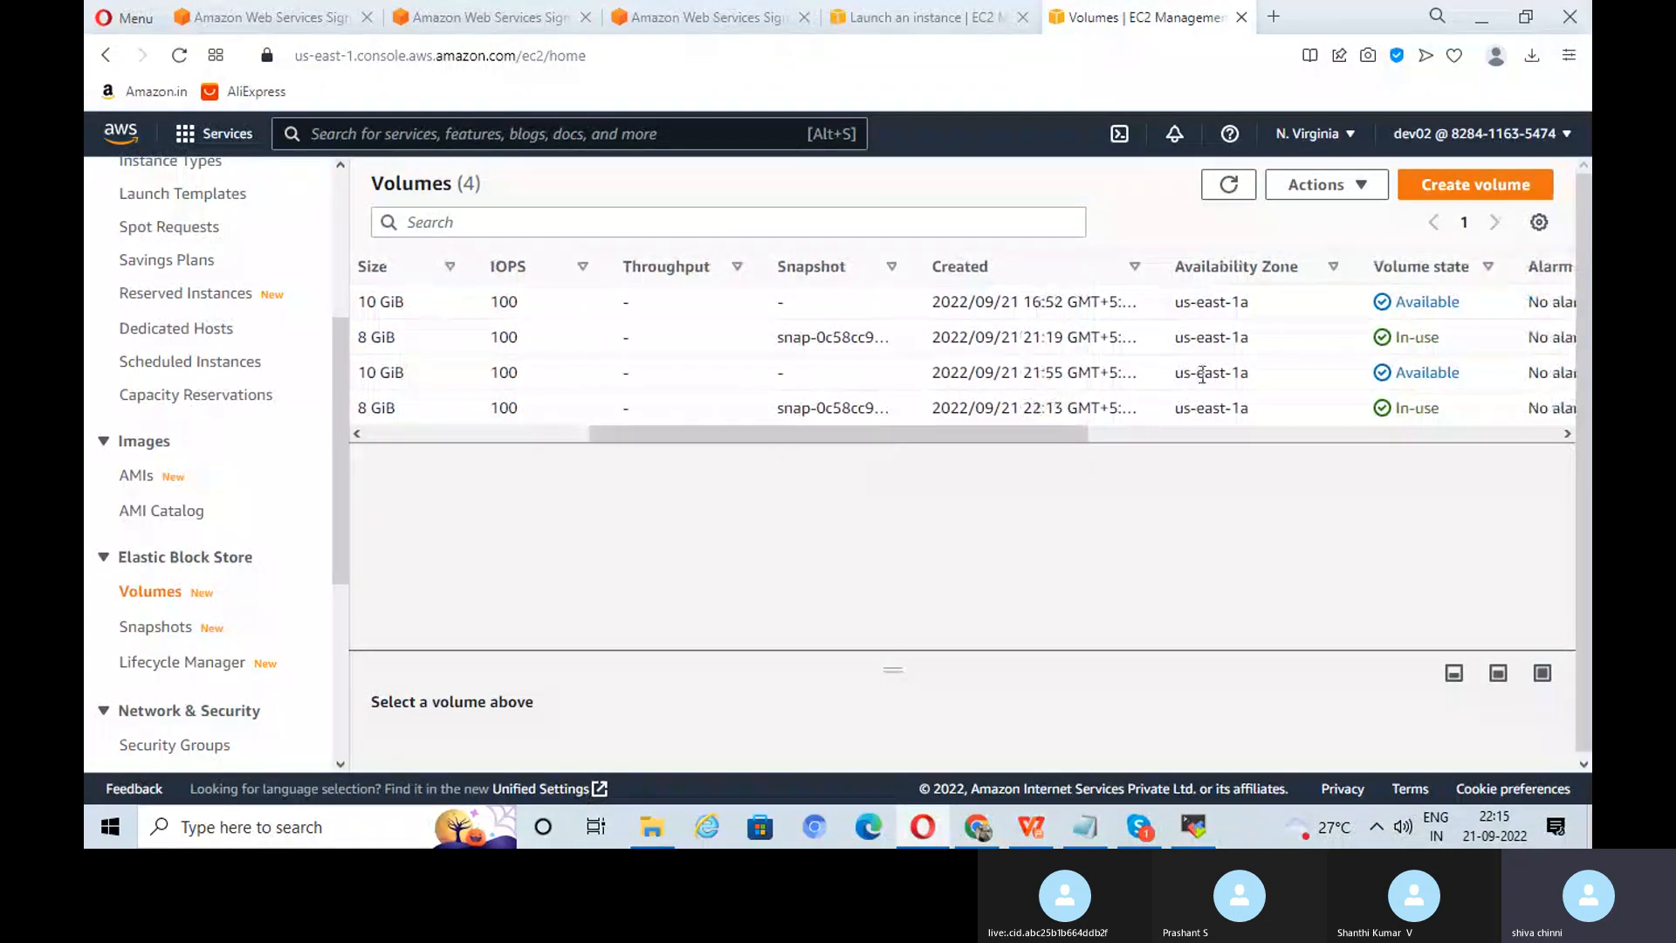
drag(1062, 437, 729, 450)
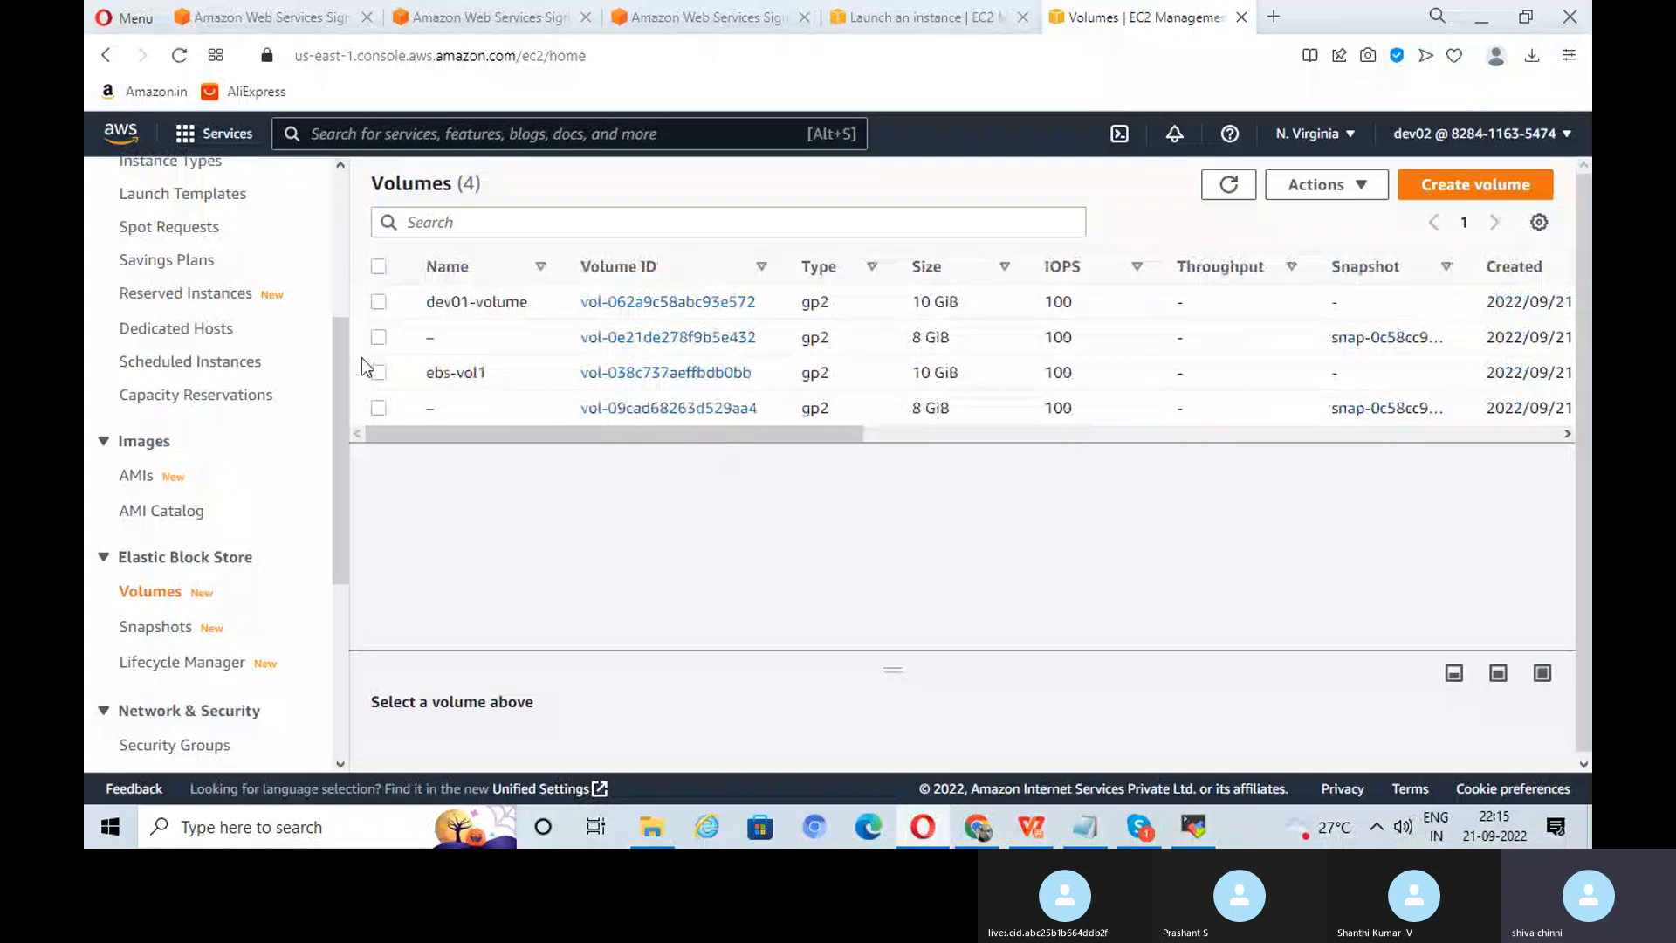
click(379, 373)
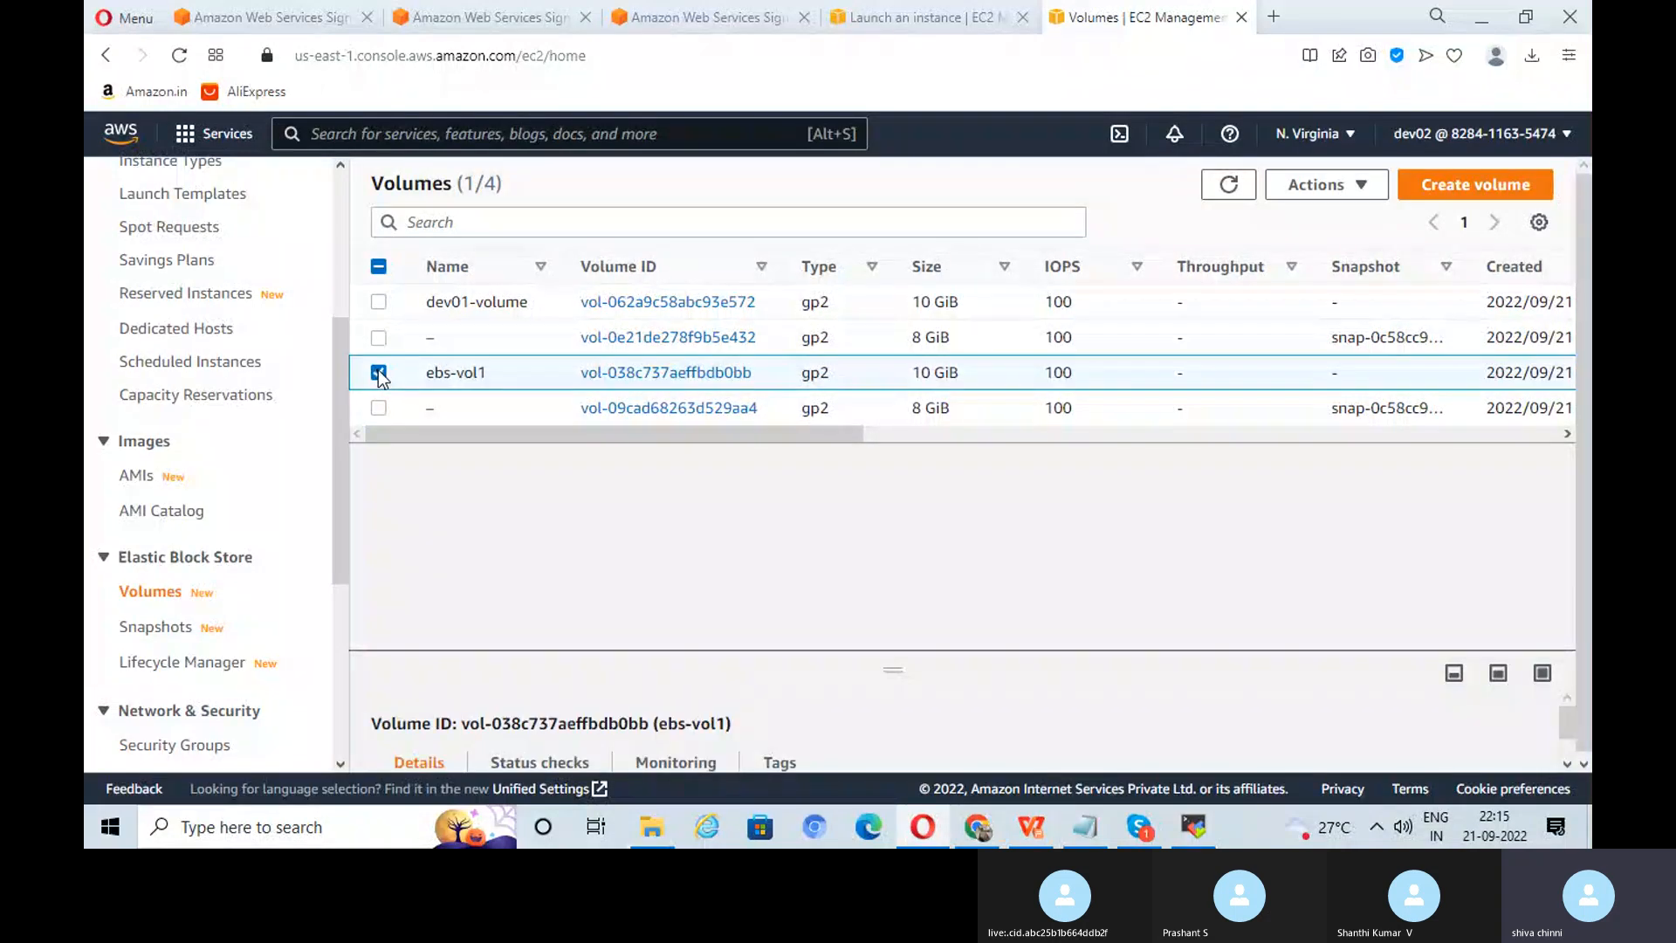
click(1317, 186)
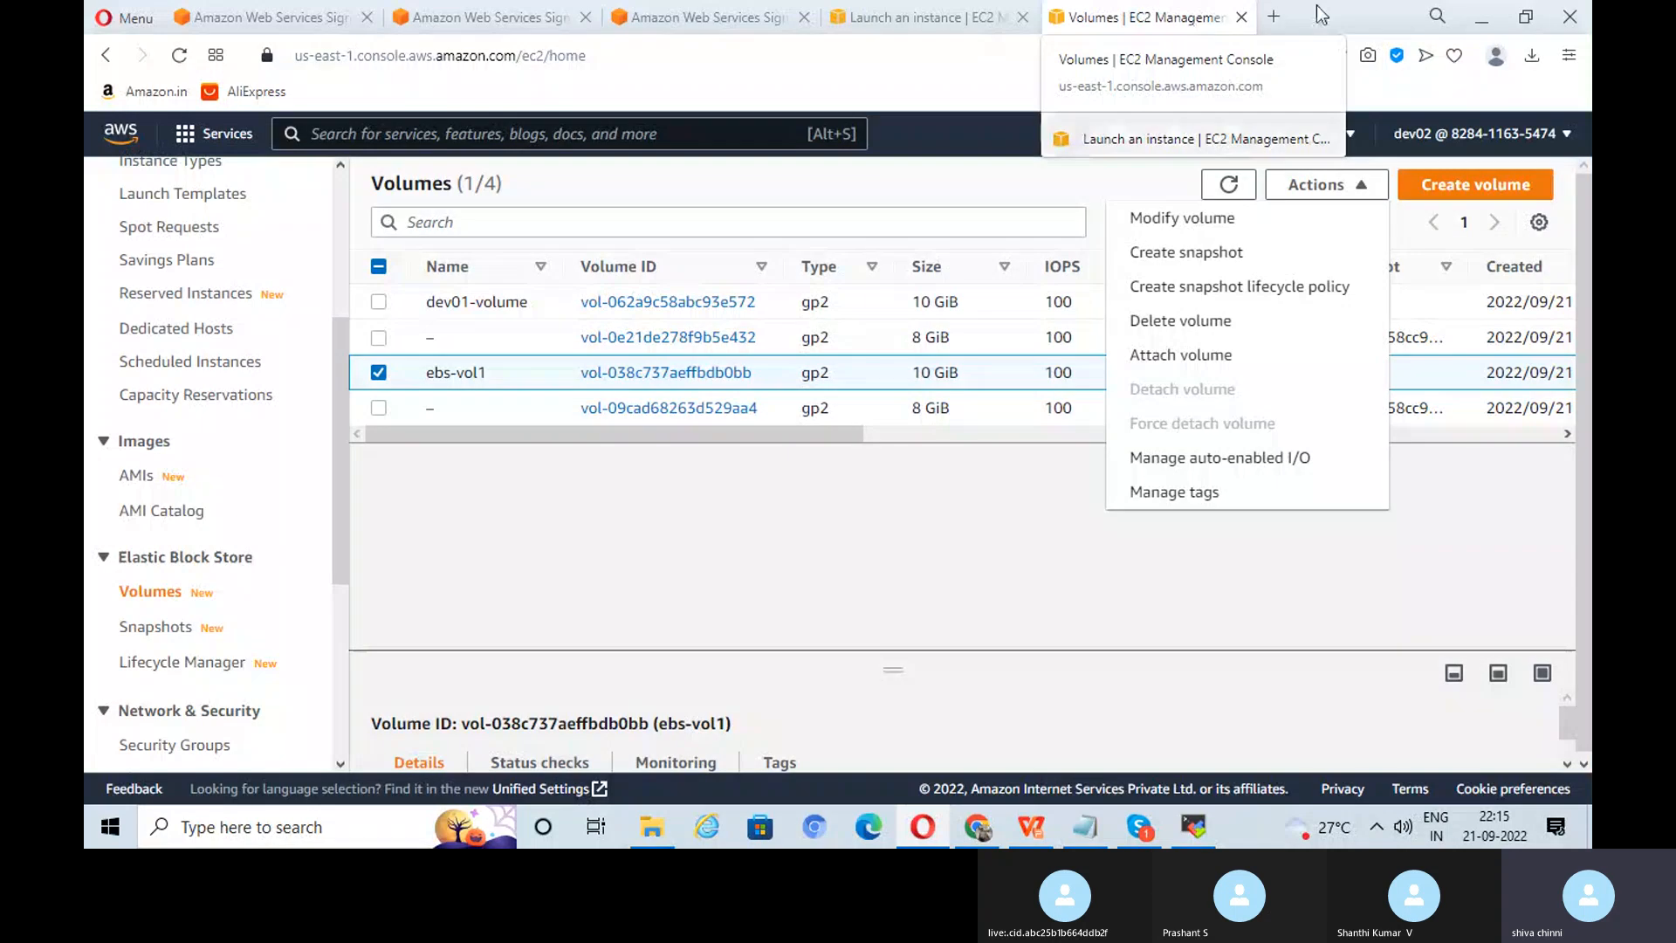
Step: Attach ebs-vol1 to dev02 (i-06639e05860f7711c) as device /dev/sdf
click(1267, 358)
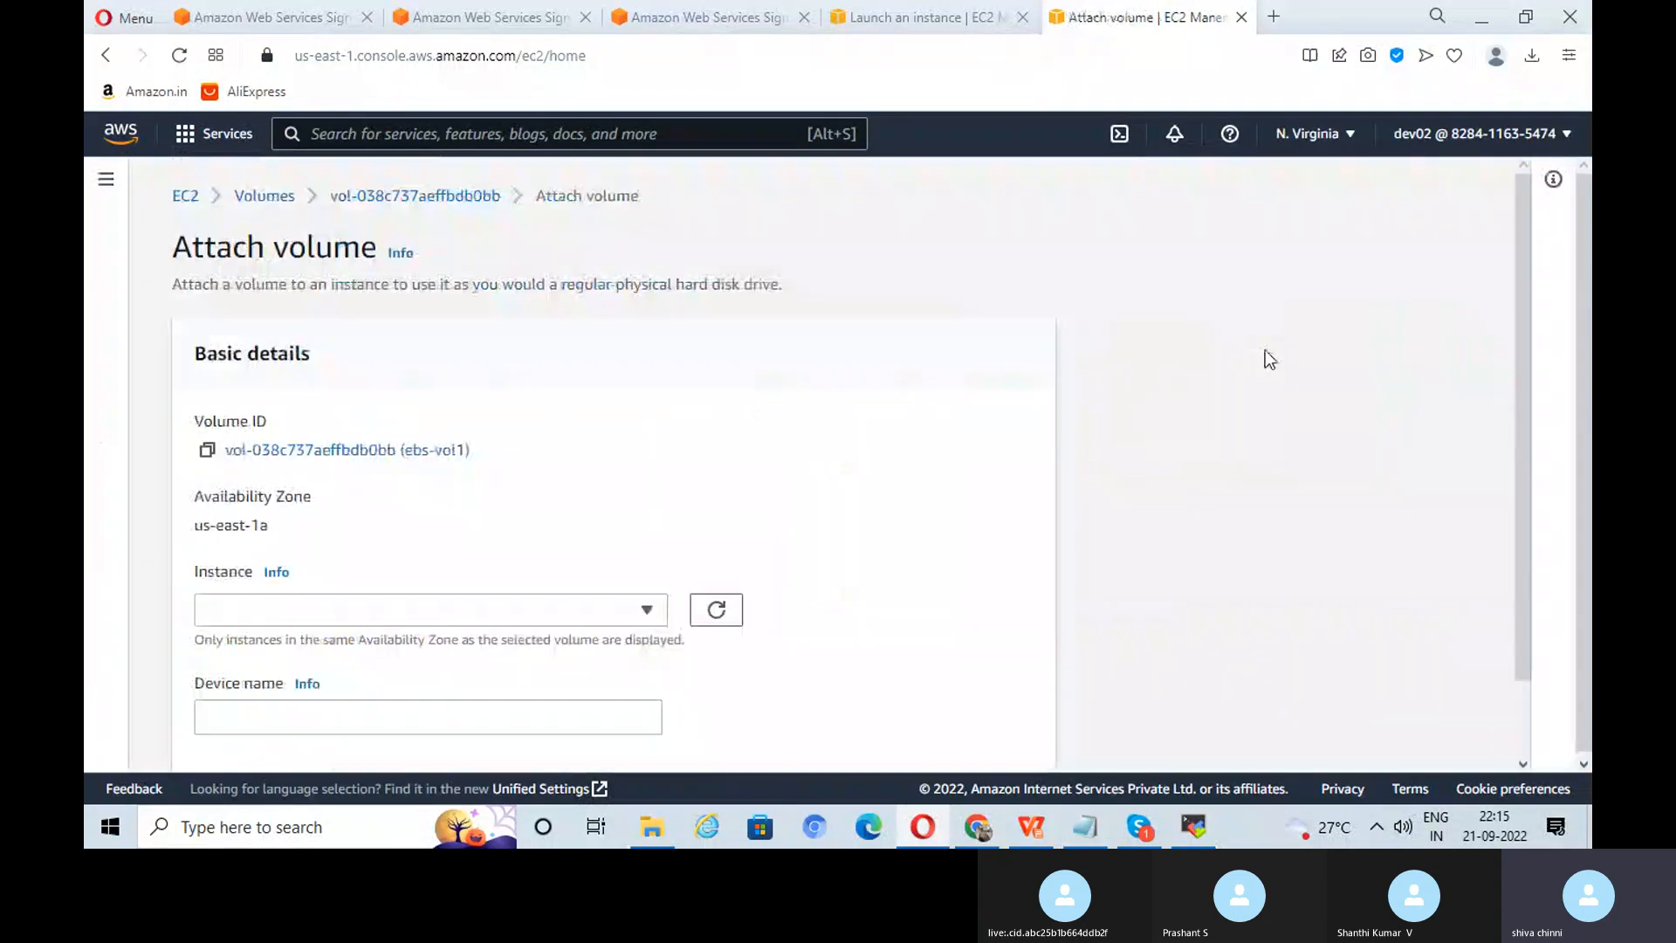
click(512, 610)
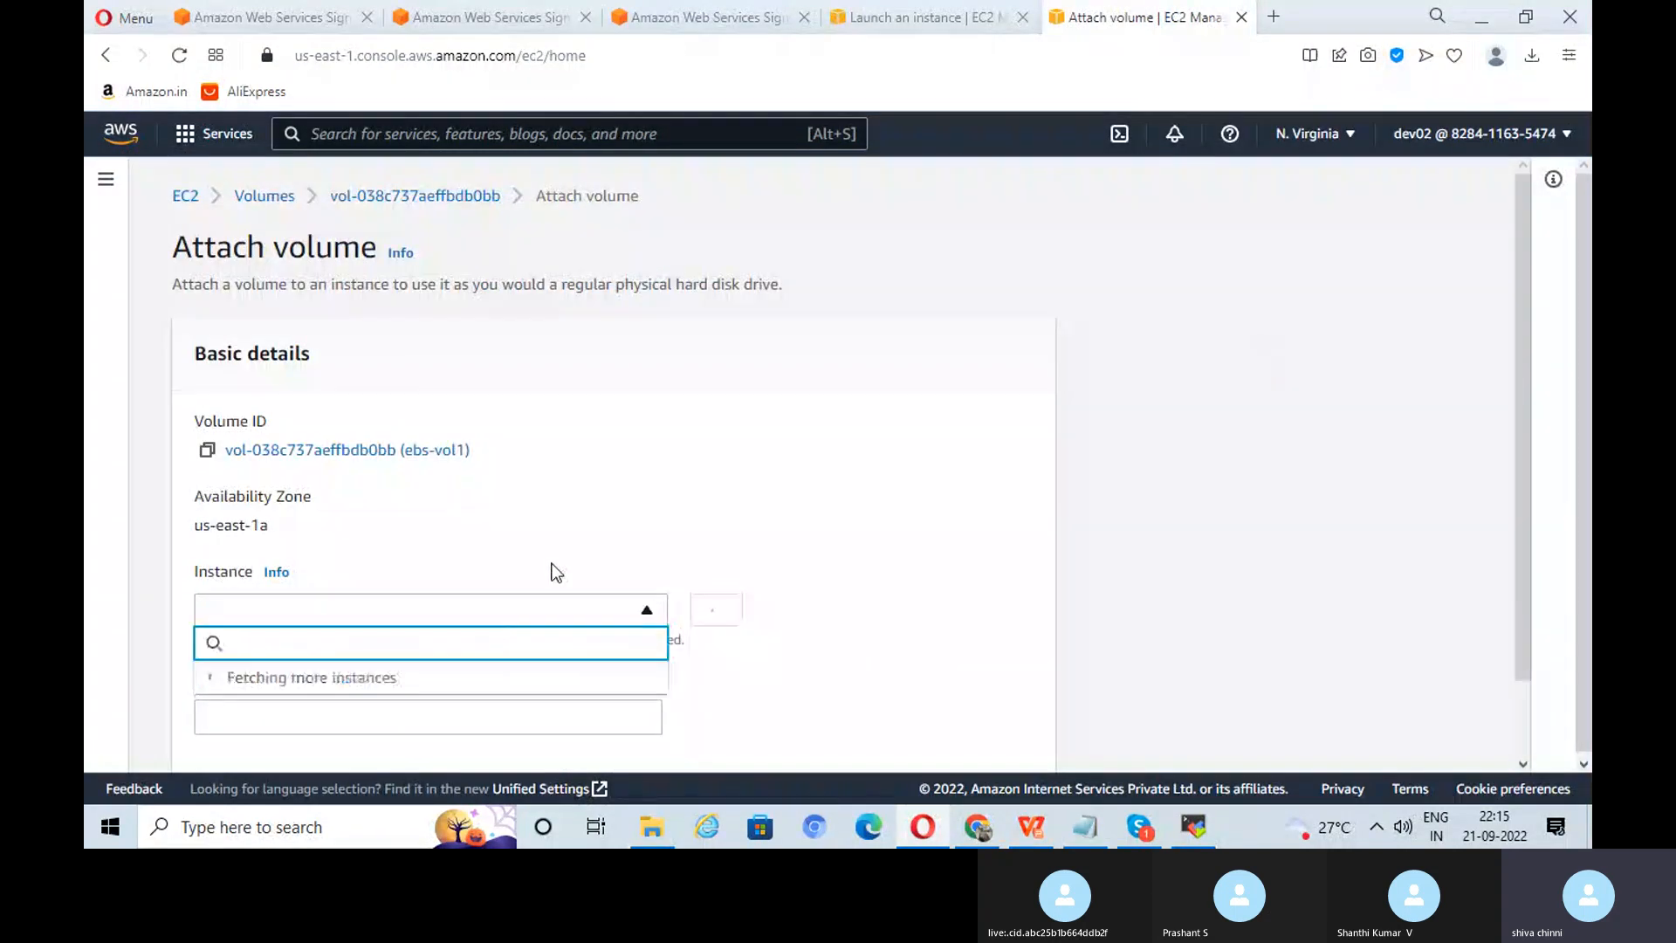
scroll(388, 500, down, 1)
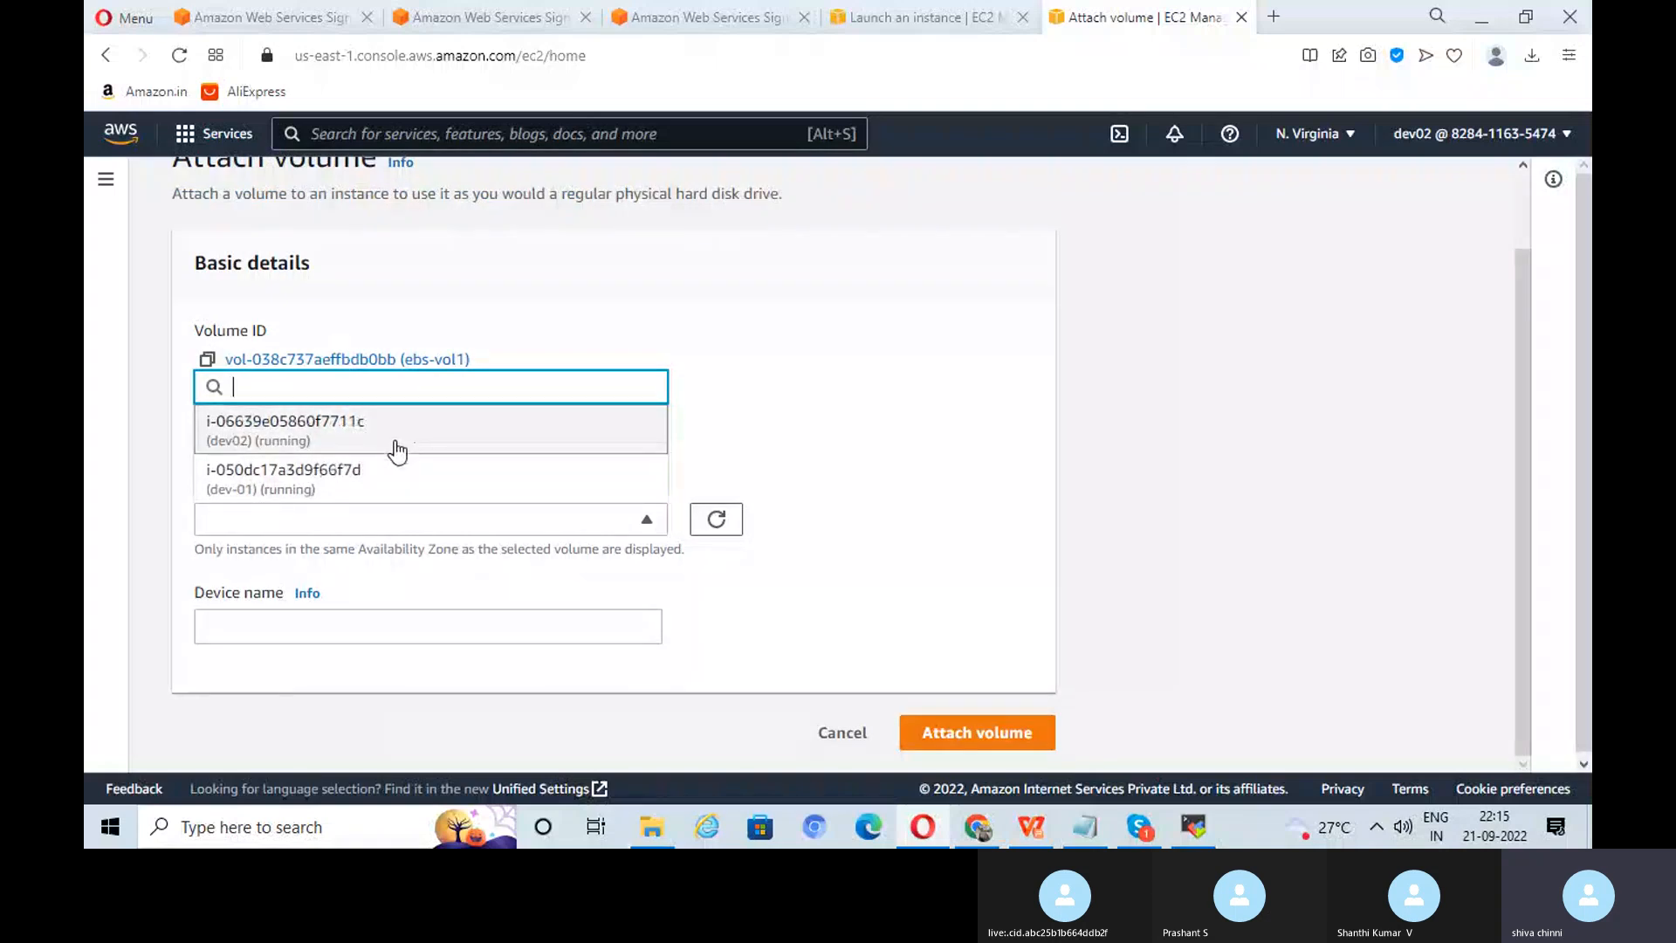
click(429, 439)
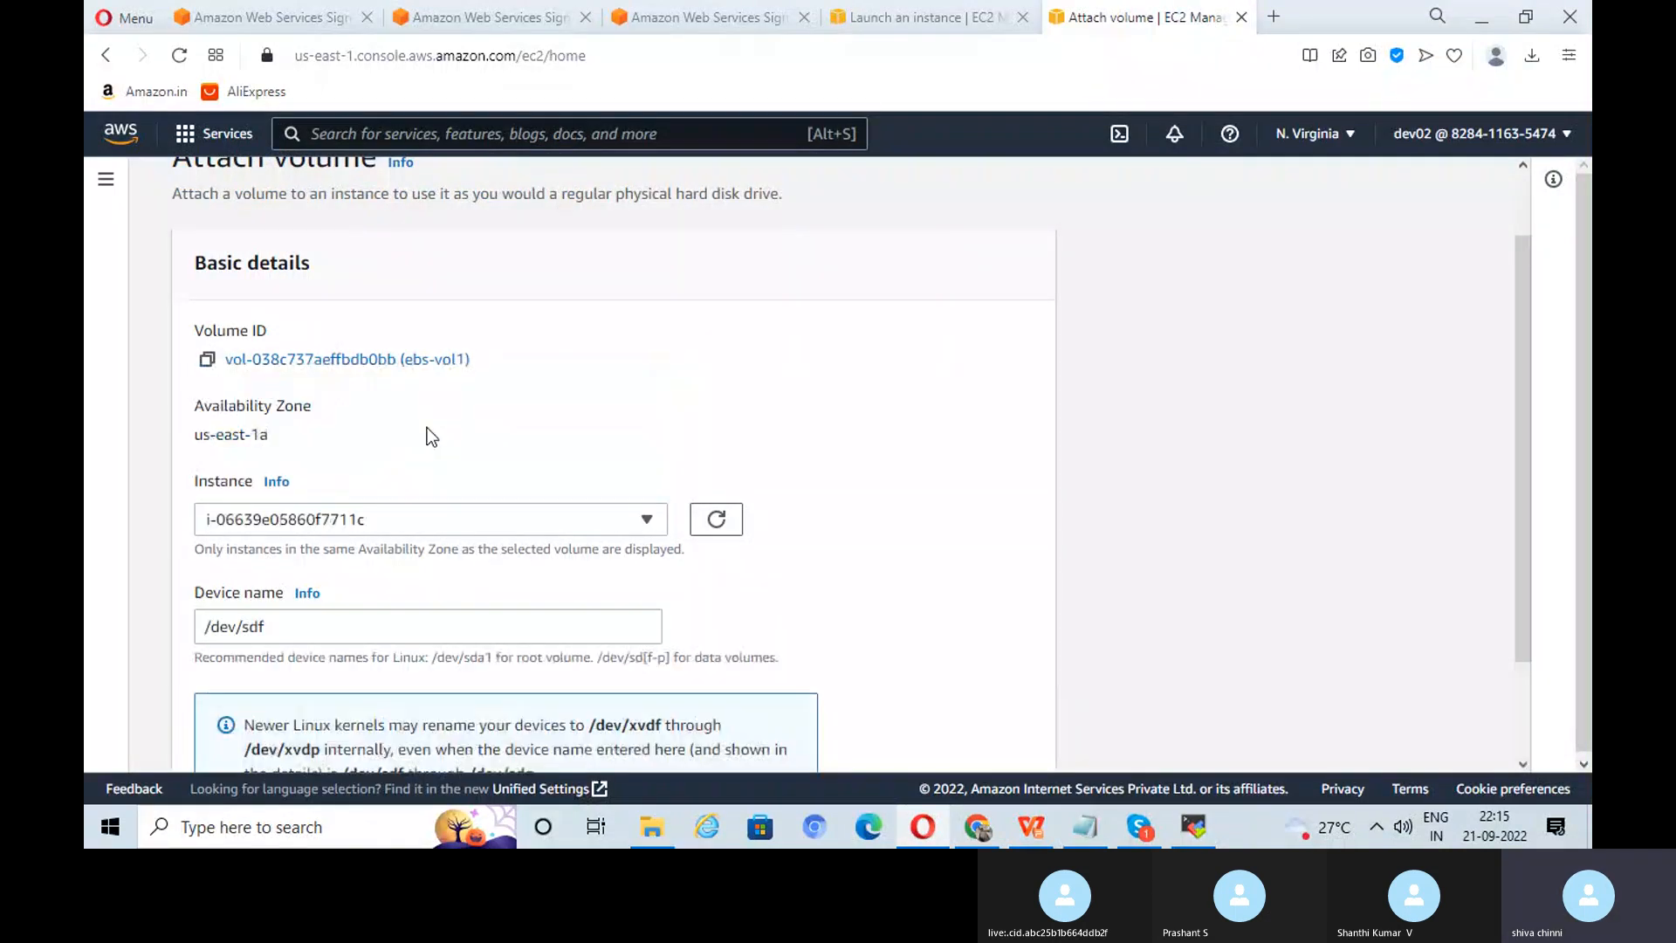
scroll(896, 440, down, 2)
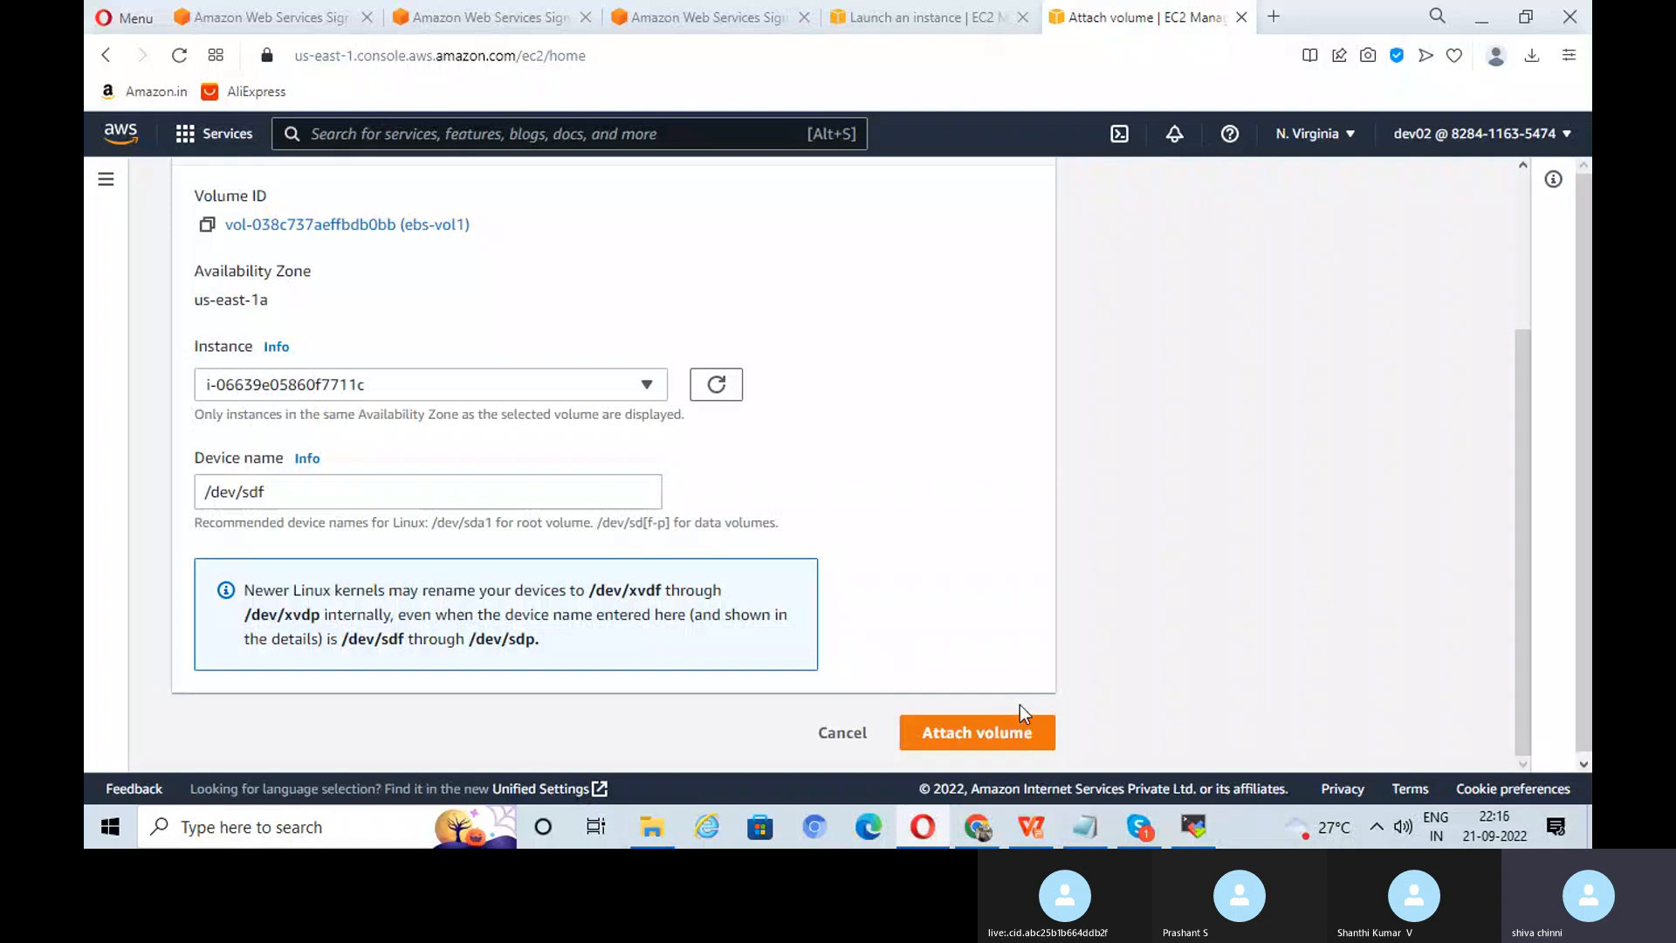
click(996, 730)
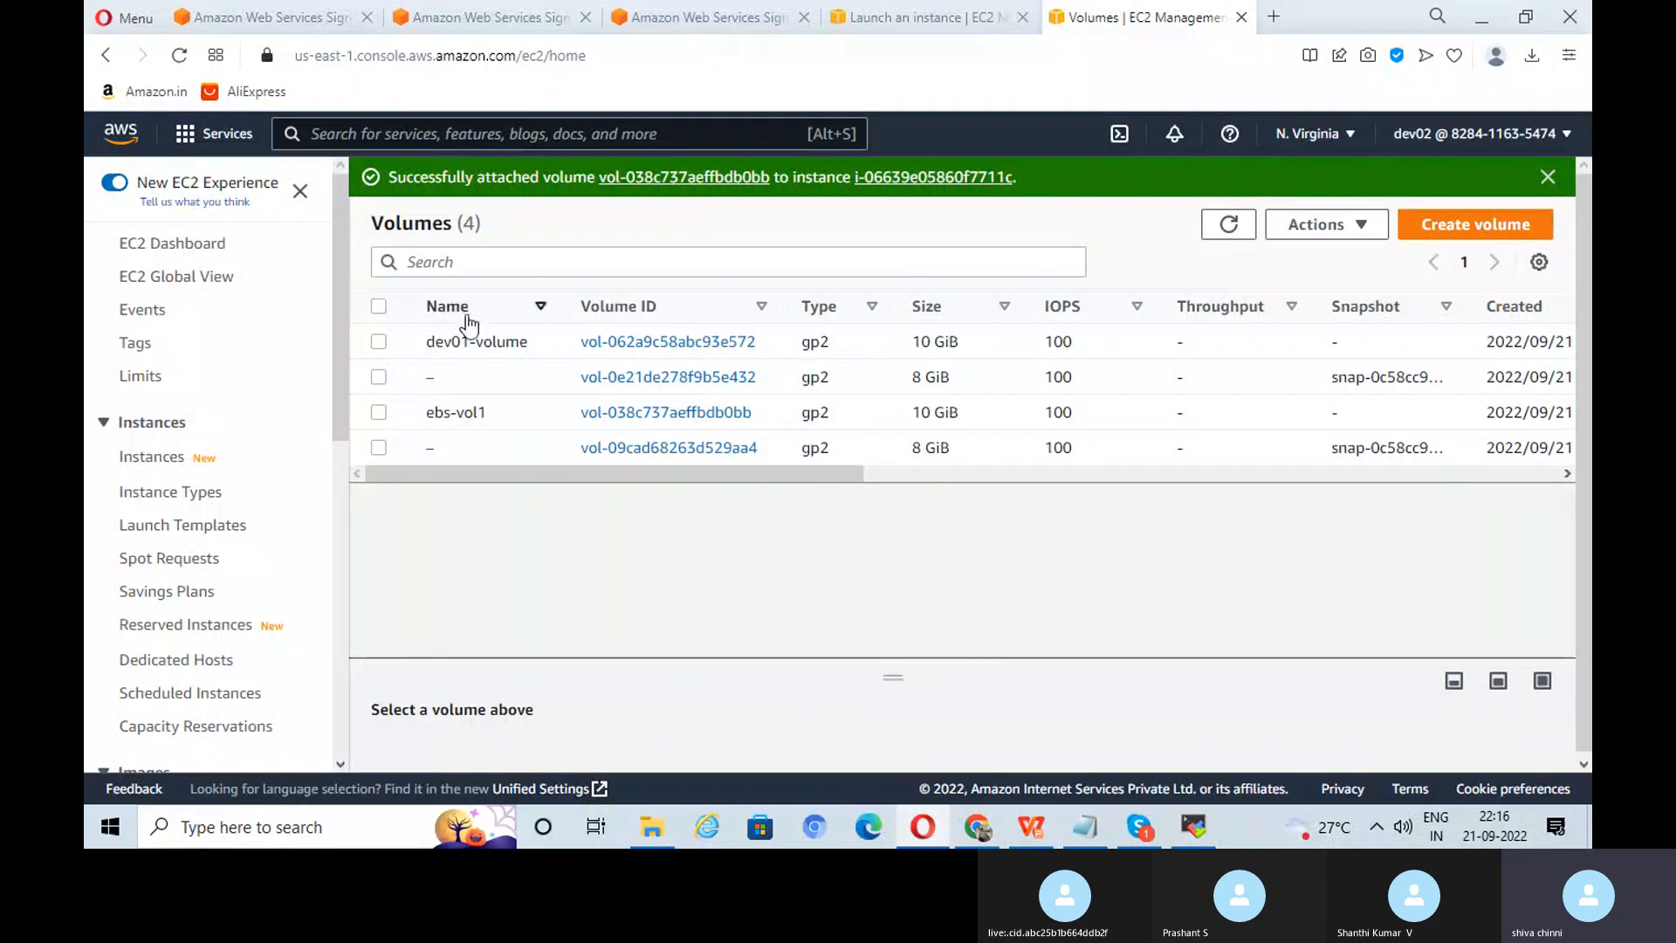
Step: Scroll the WPS slides to slide 26, Task 19 Mount EBS Volume, then return to the dev02 terminal
click(1031, 826)
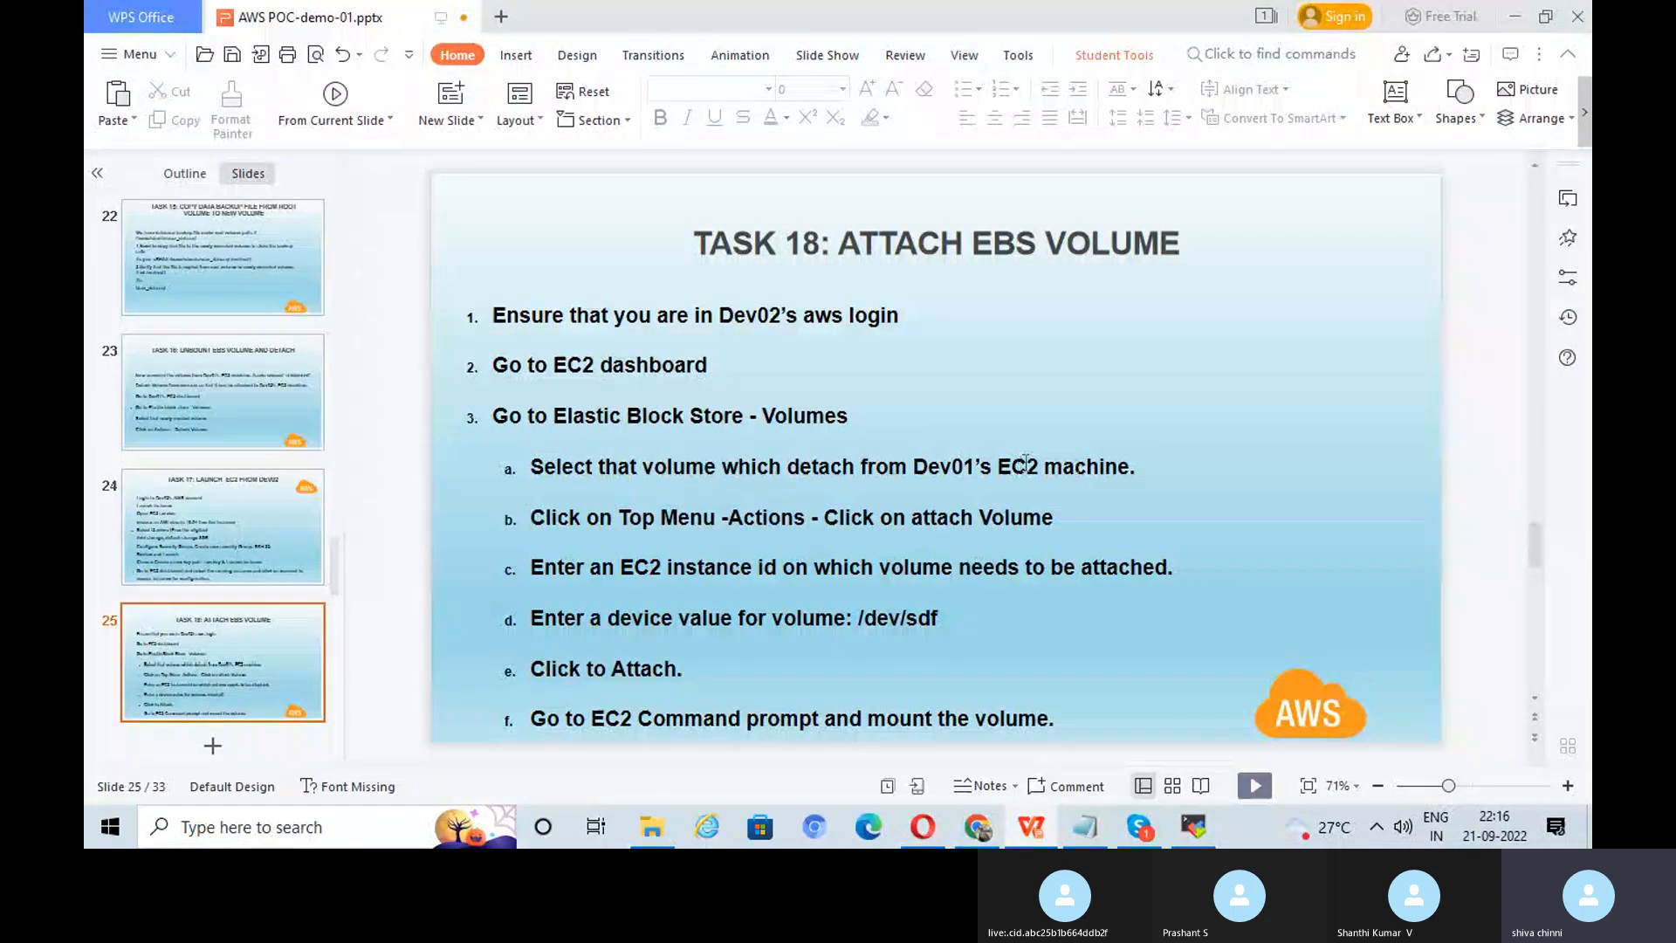
scroll(1054, 451, down, 1)
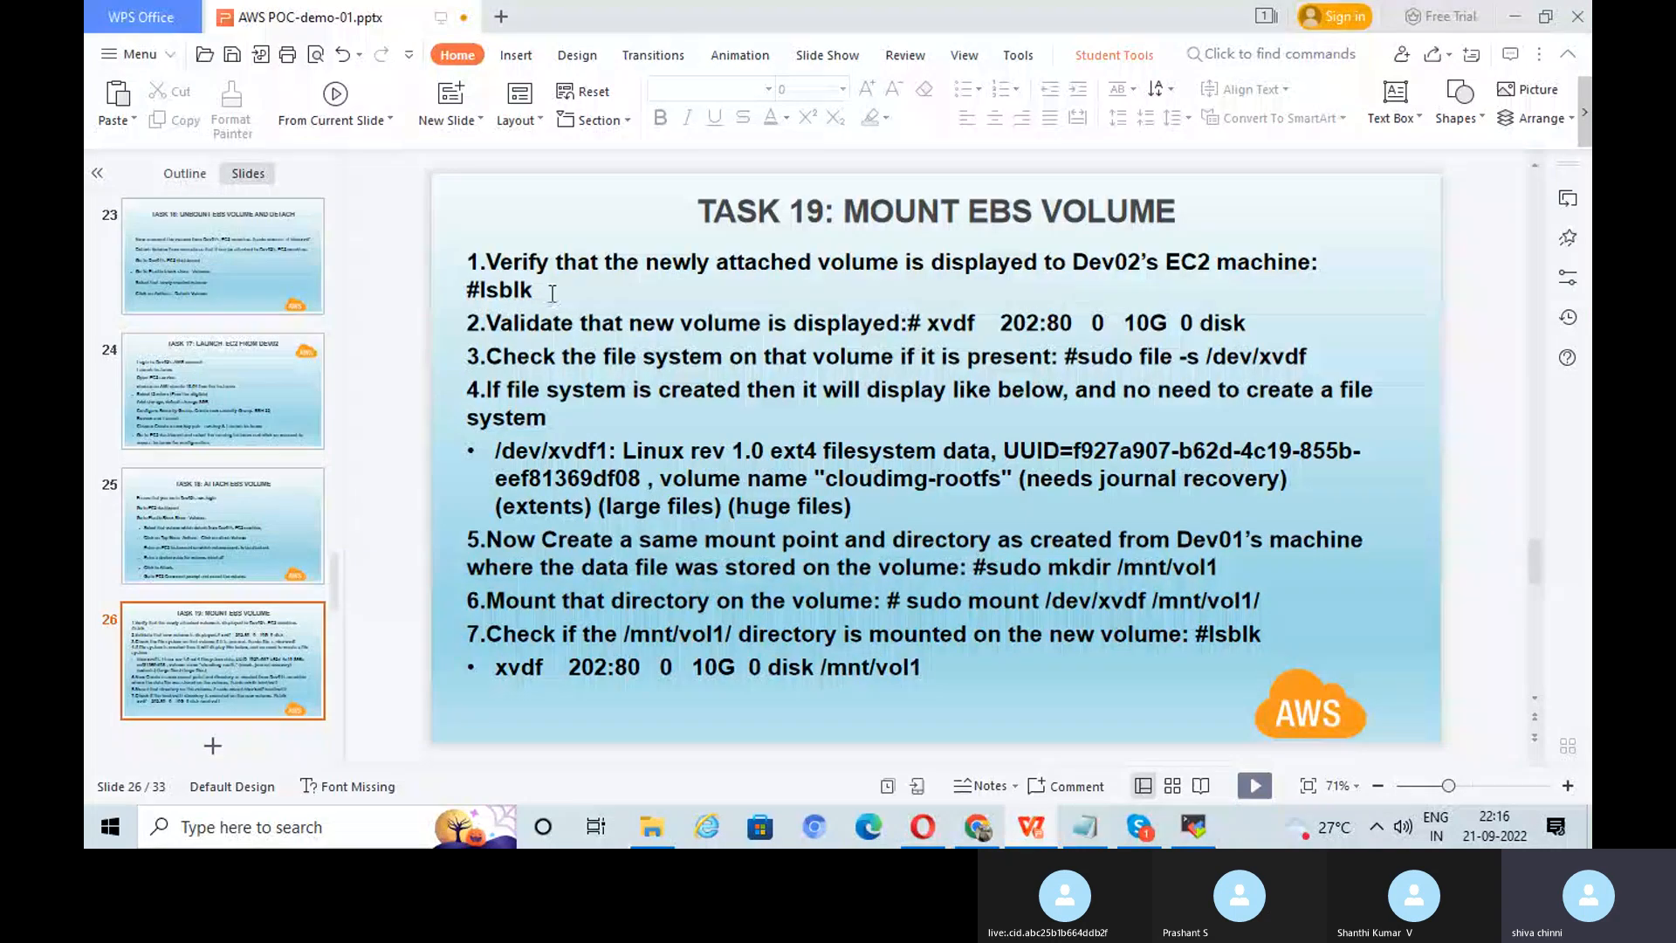
click(1194, 830)
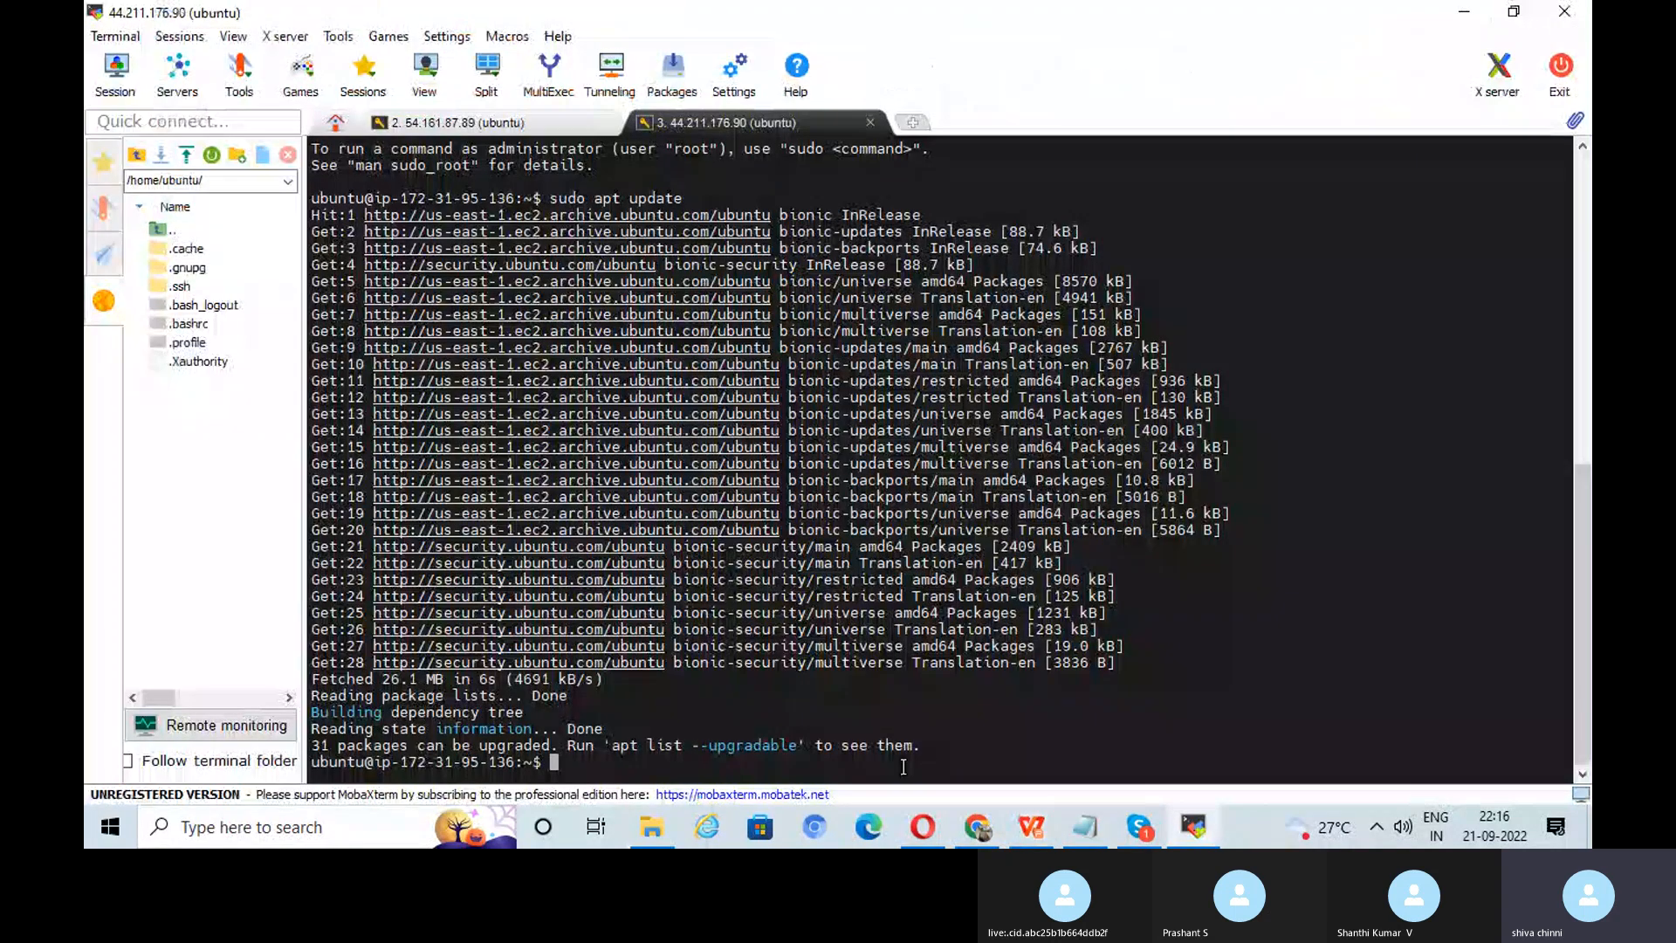
Step: Run lsblk on dev02 to confirm the new 10G xvdf disk appears
text(lsblk)
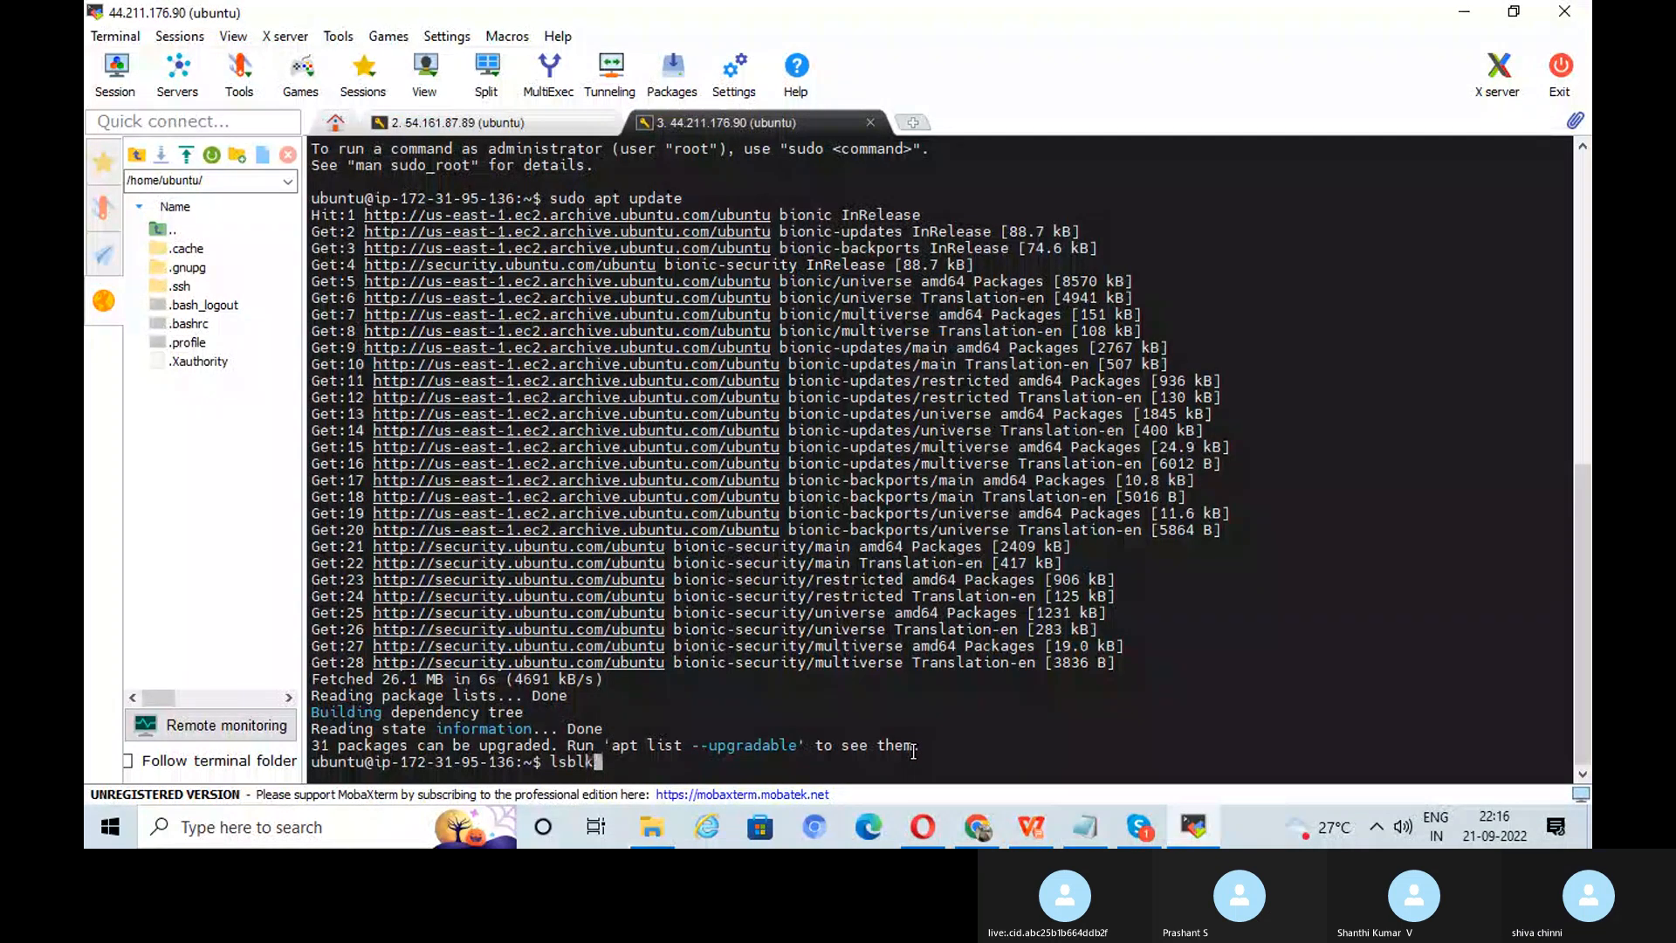
key(Return)
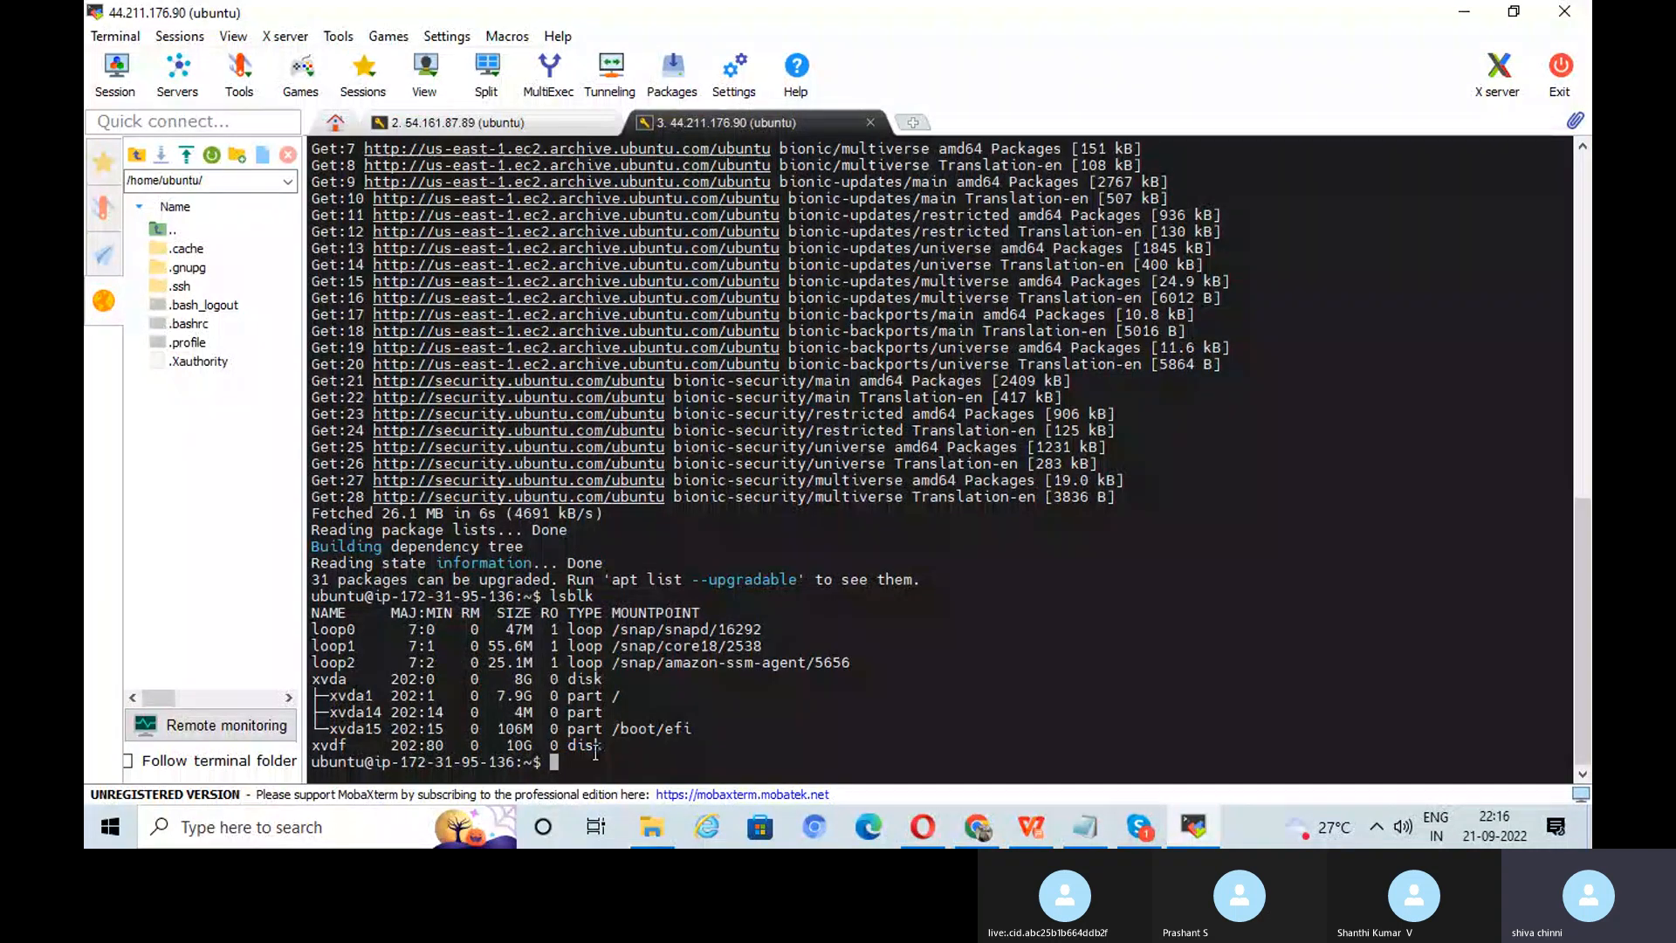
click(1194, 830)
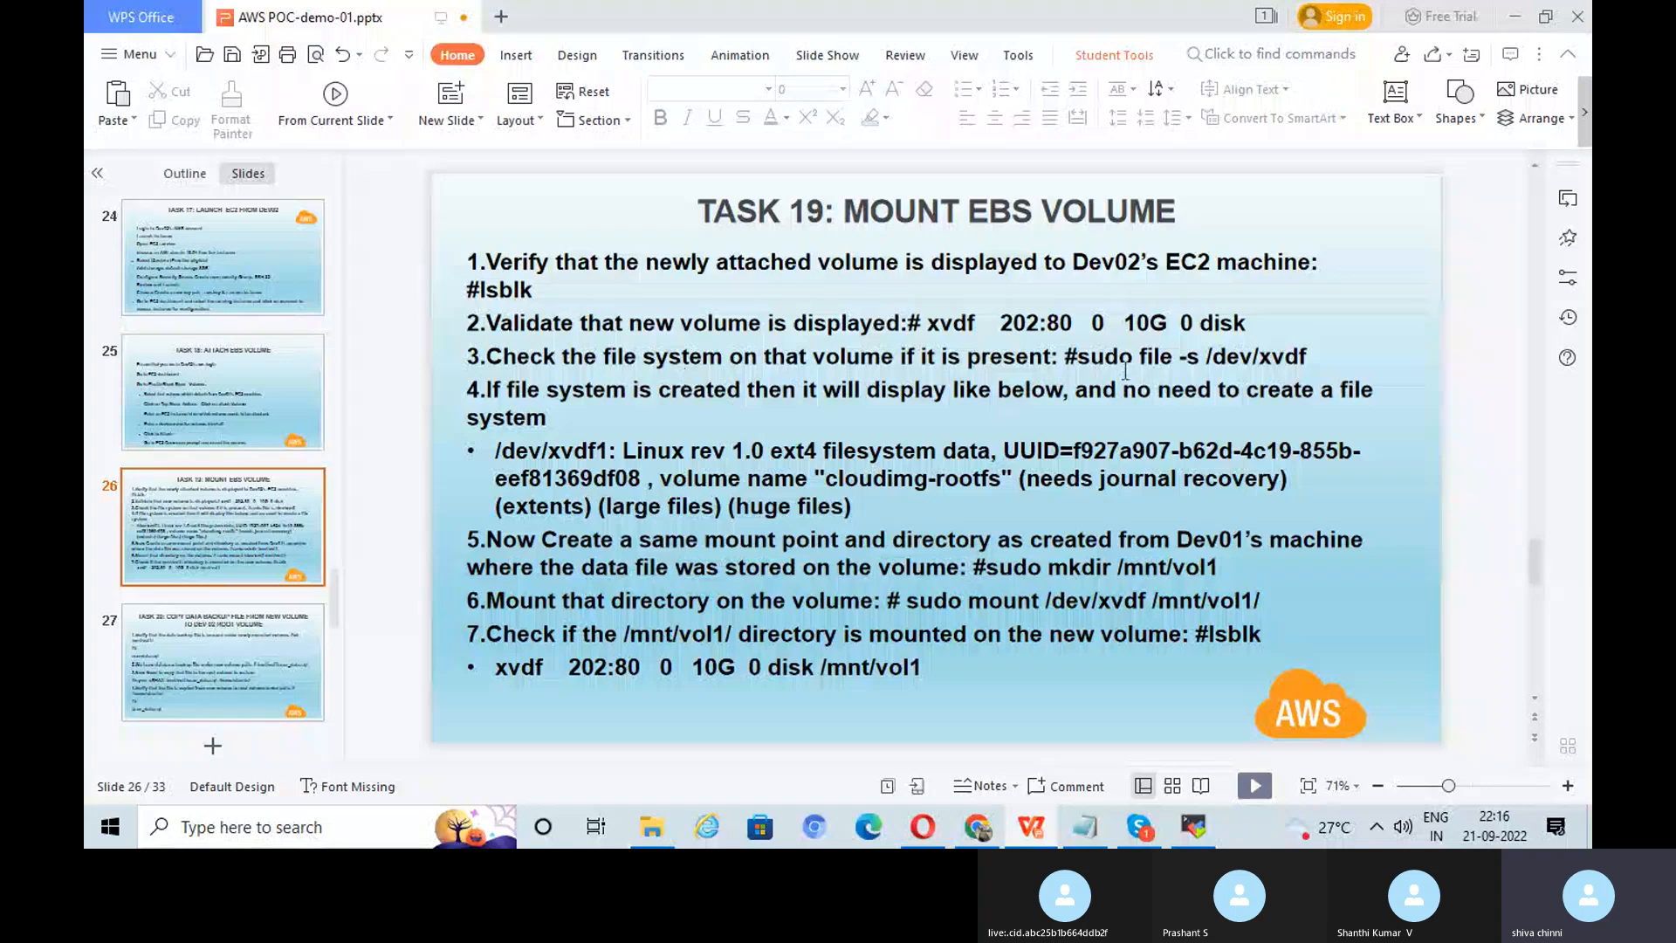
Step: Run sudo file -s /dev/xvdf, which reports an existing ext4 filesystem
click(1194, 827)
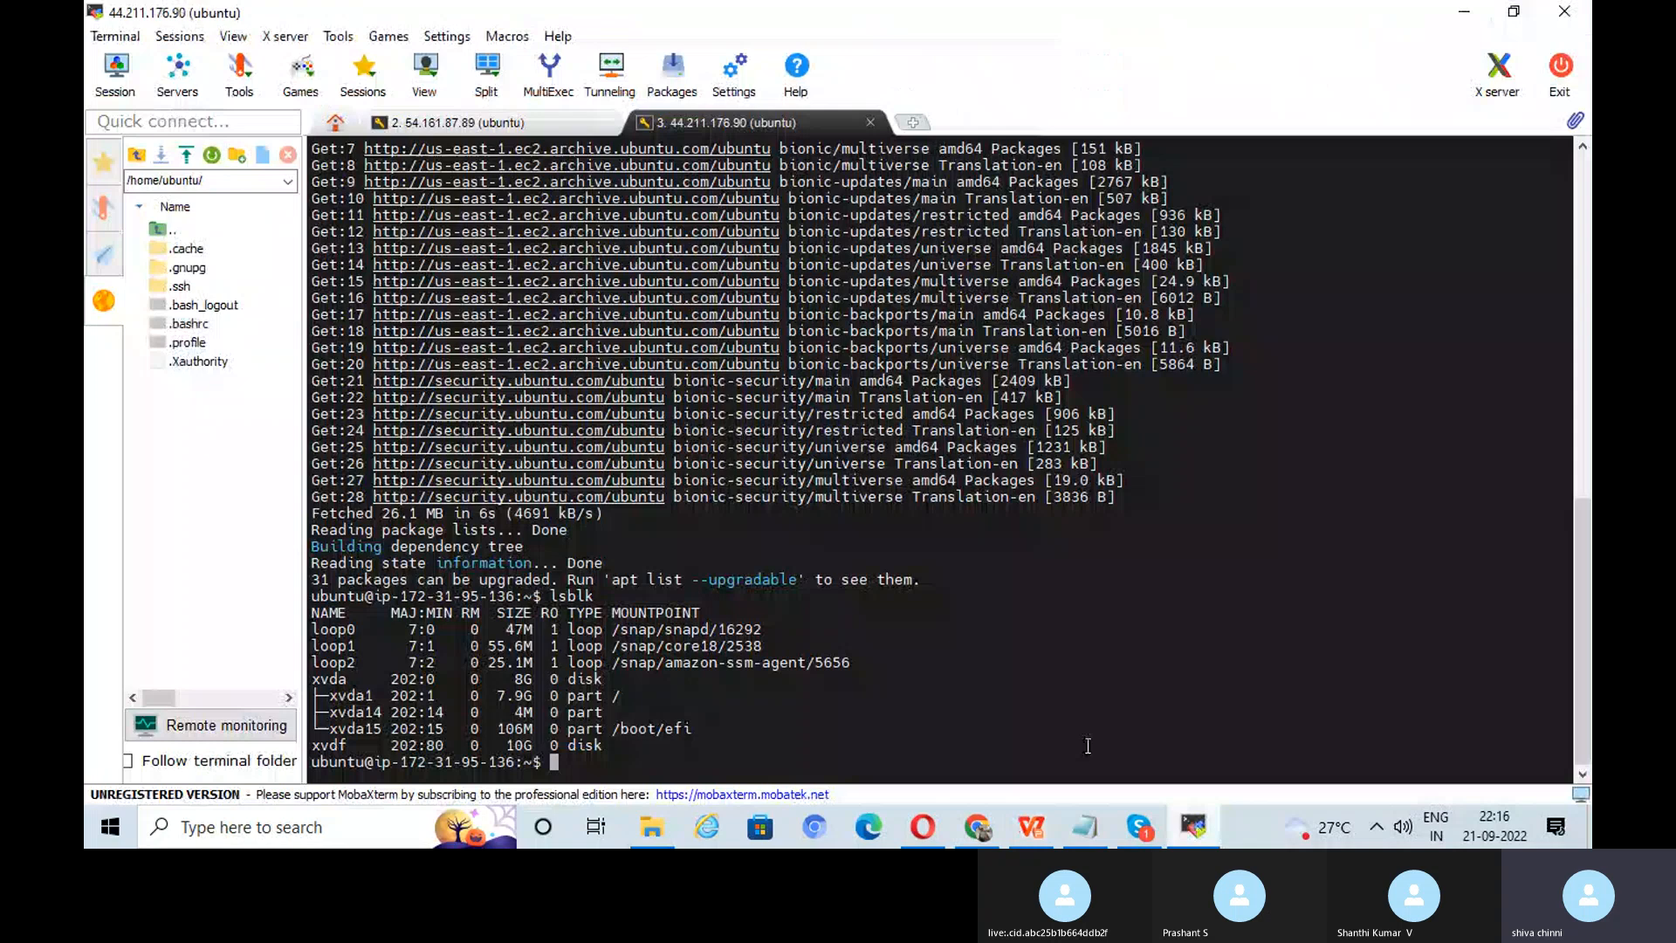
text(sudo file -s )
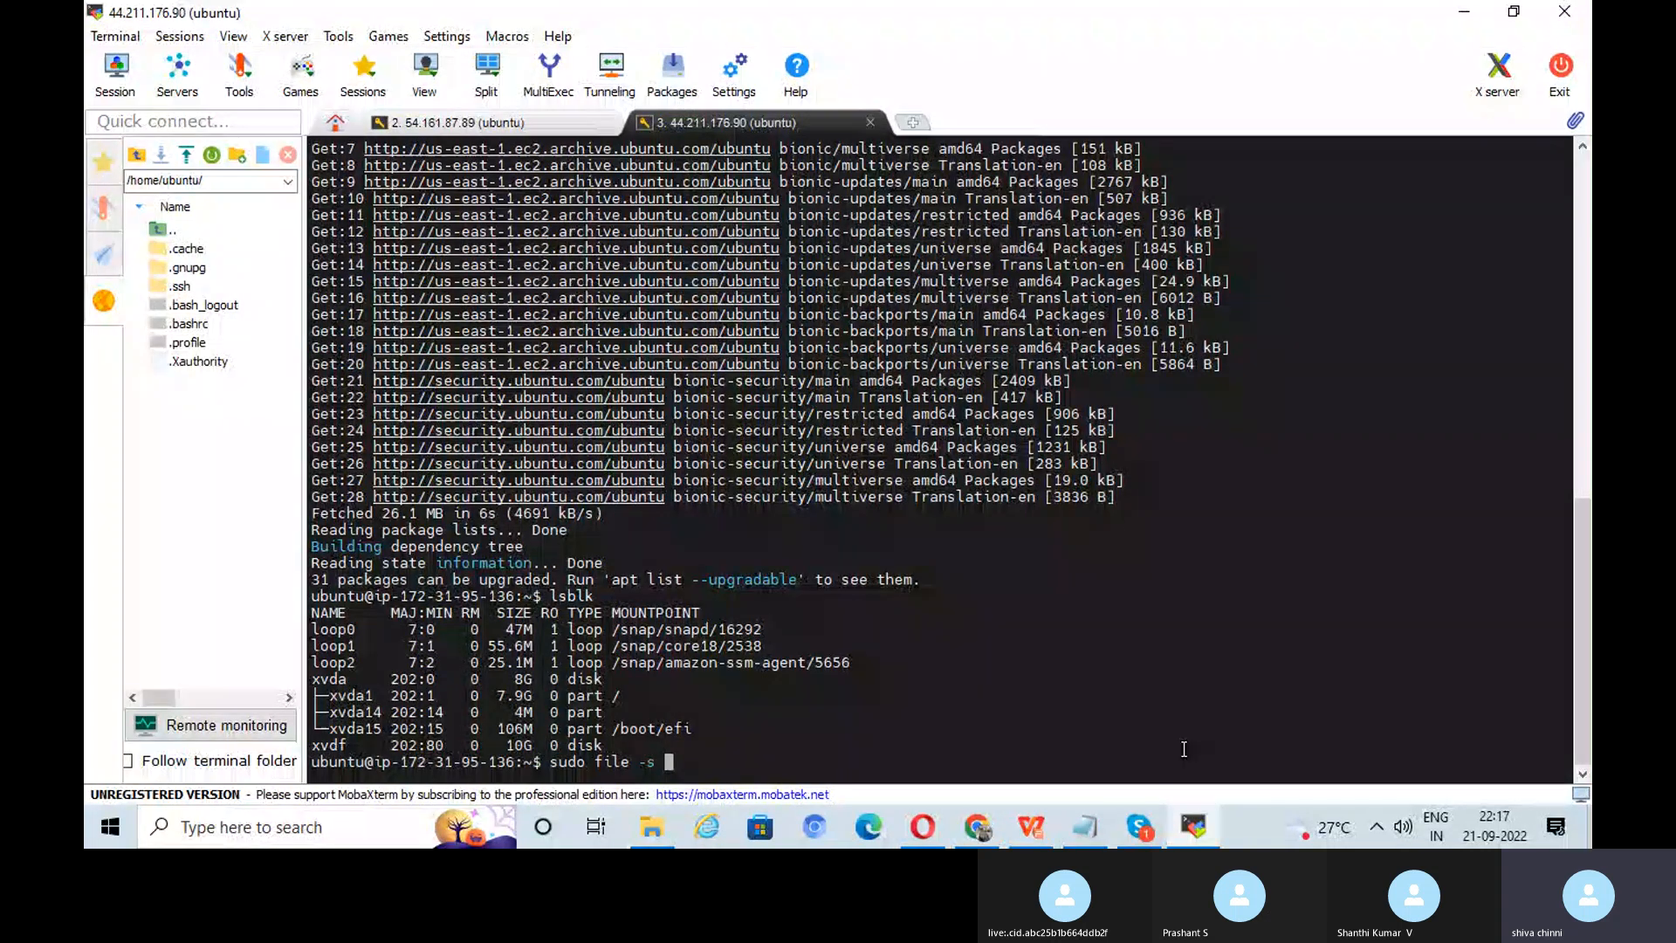
text(/dev/)
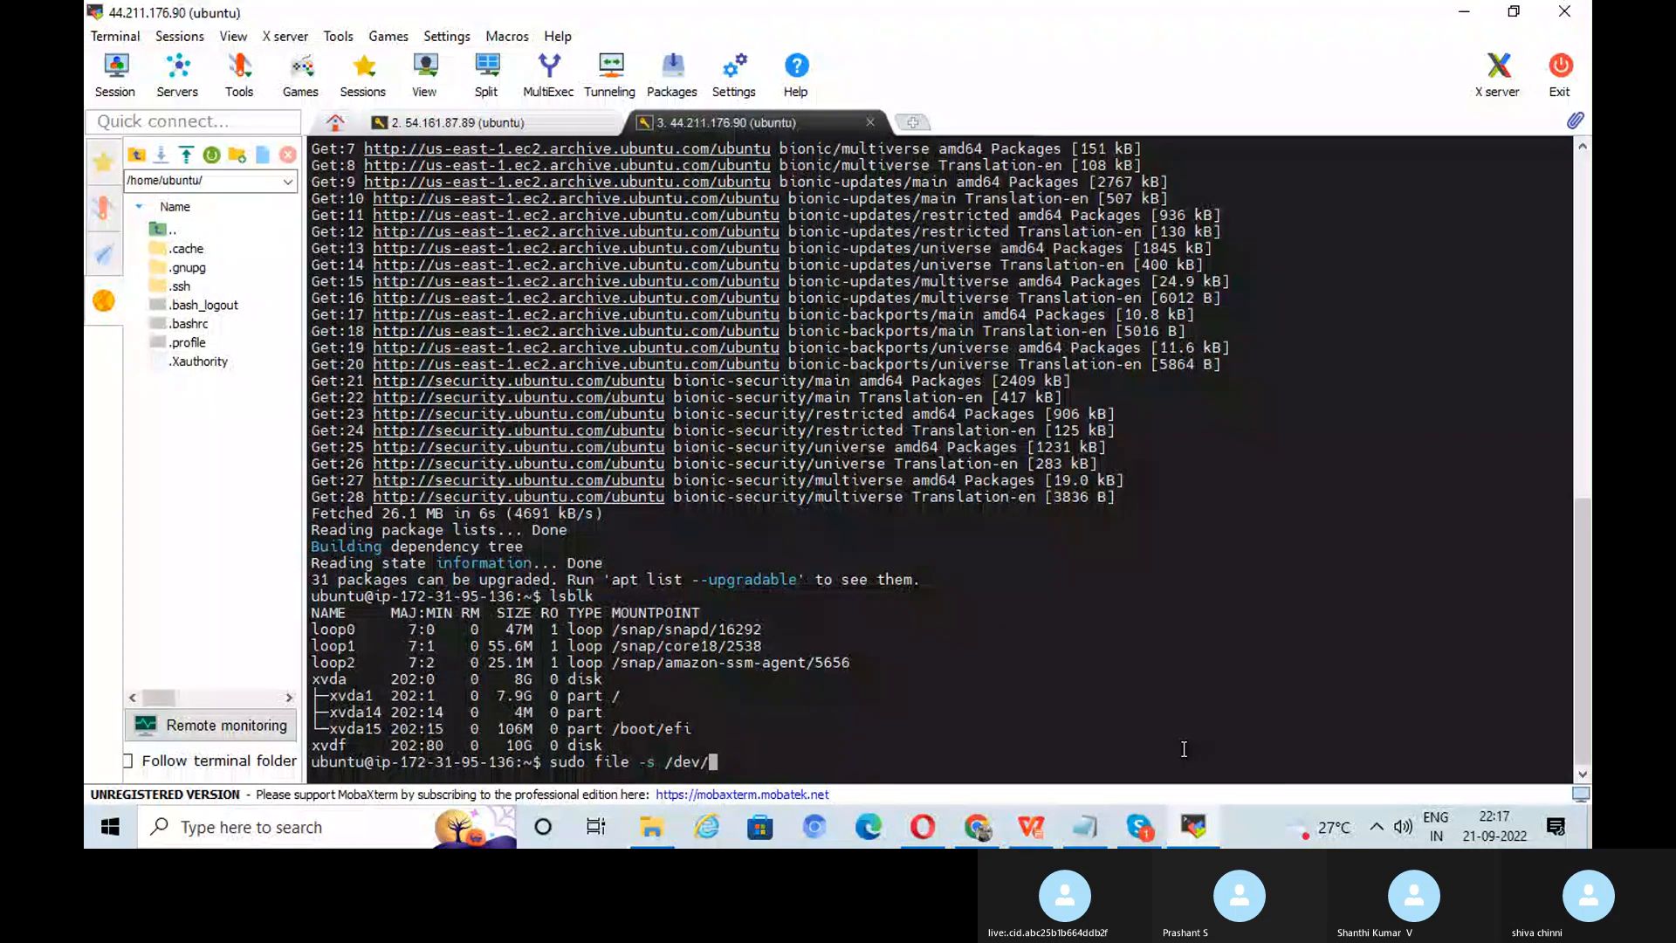
text(xvdf)
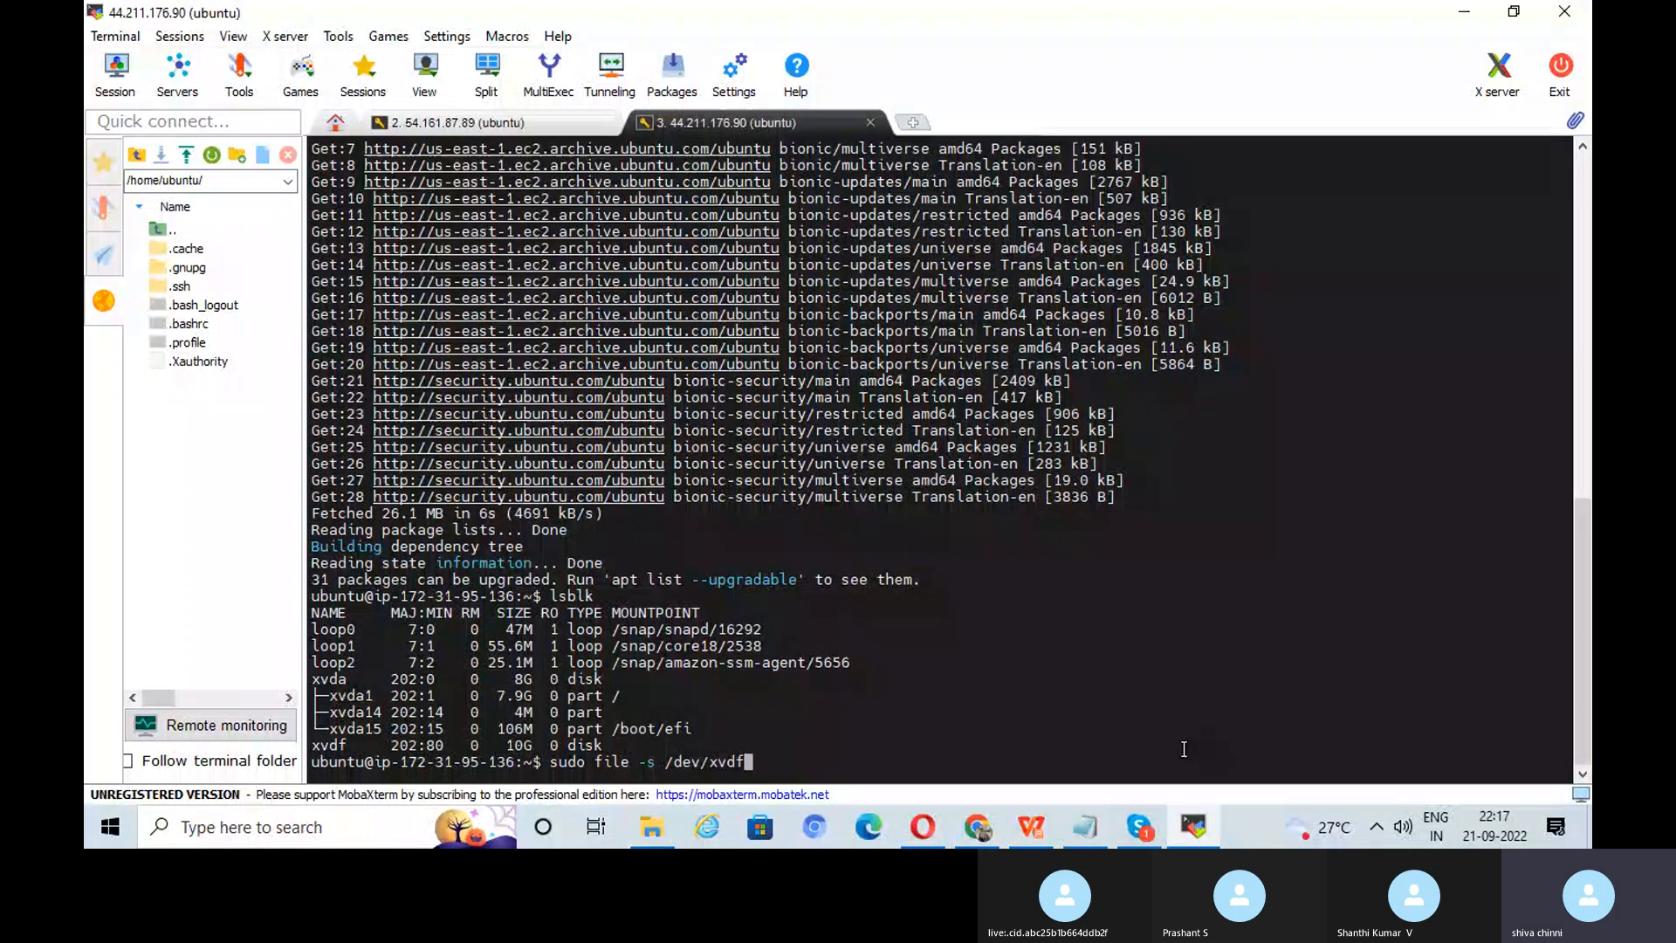
key(Return)
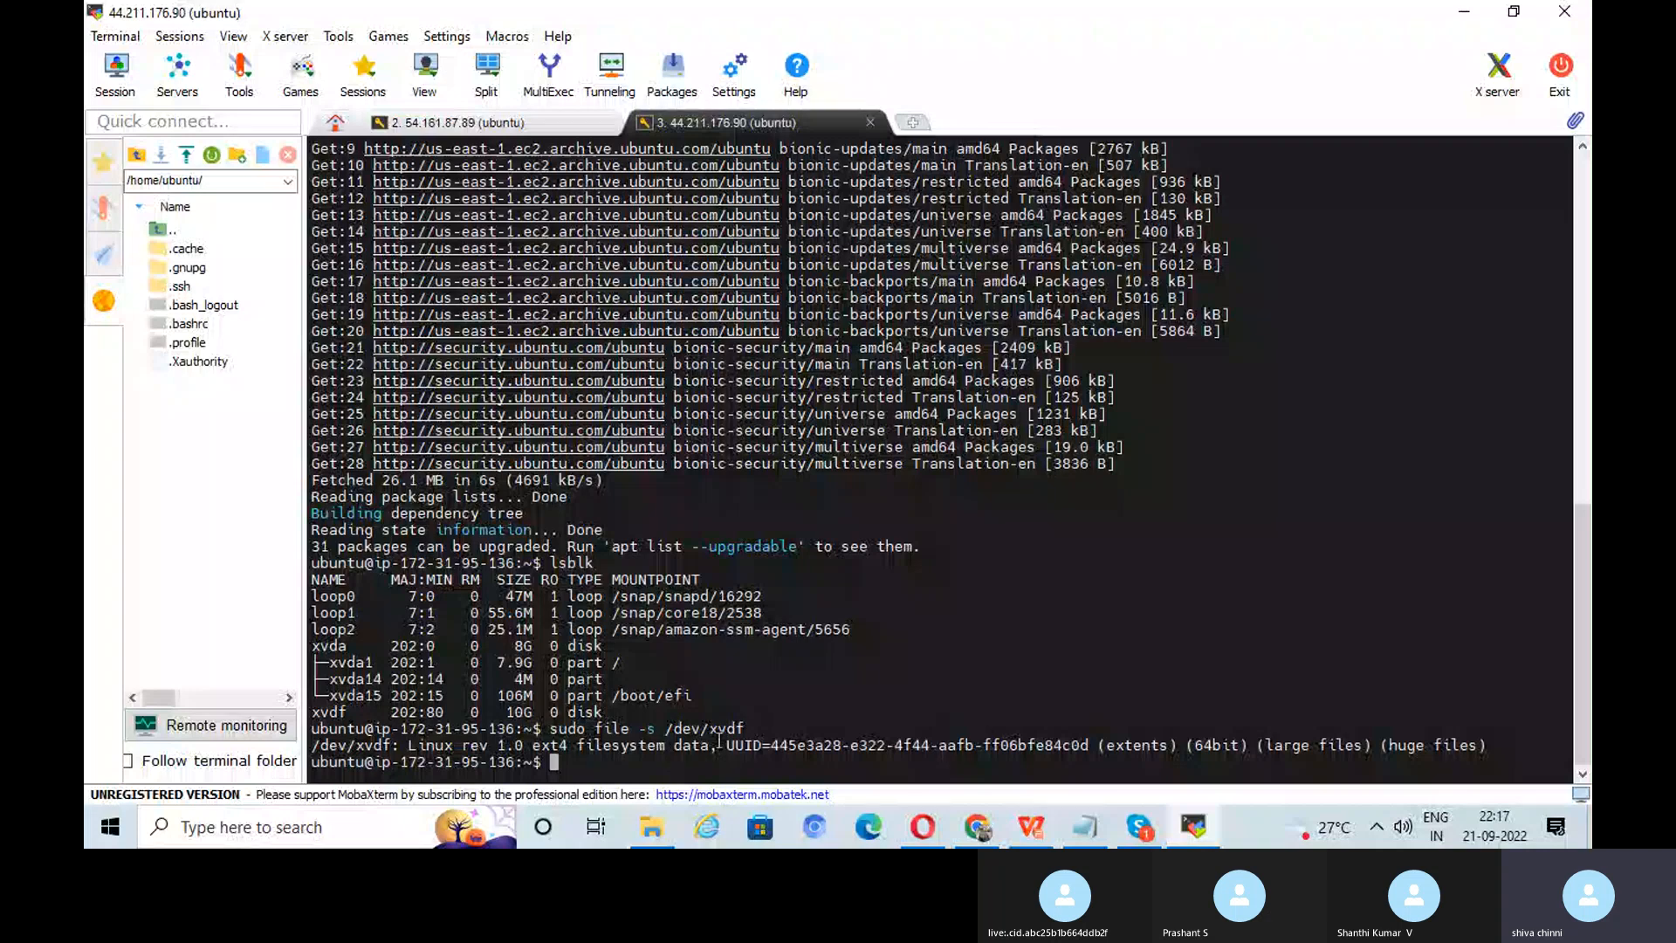
mouse_move(1196, 834)
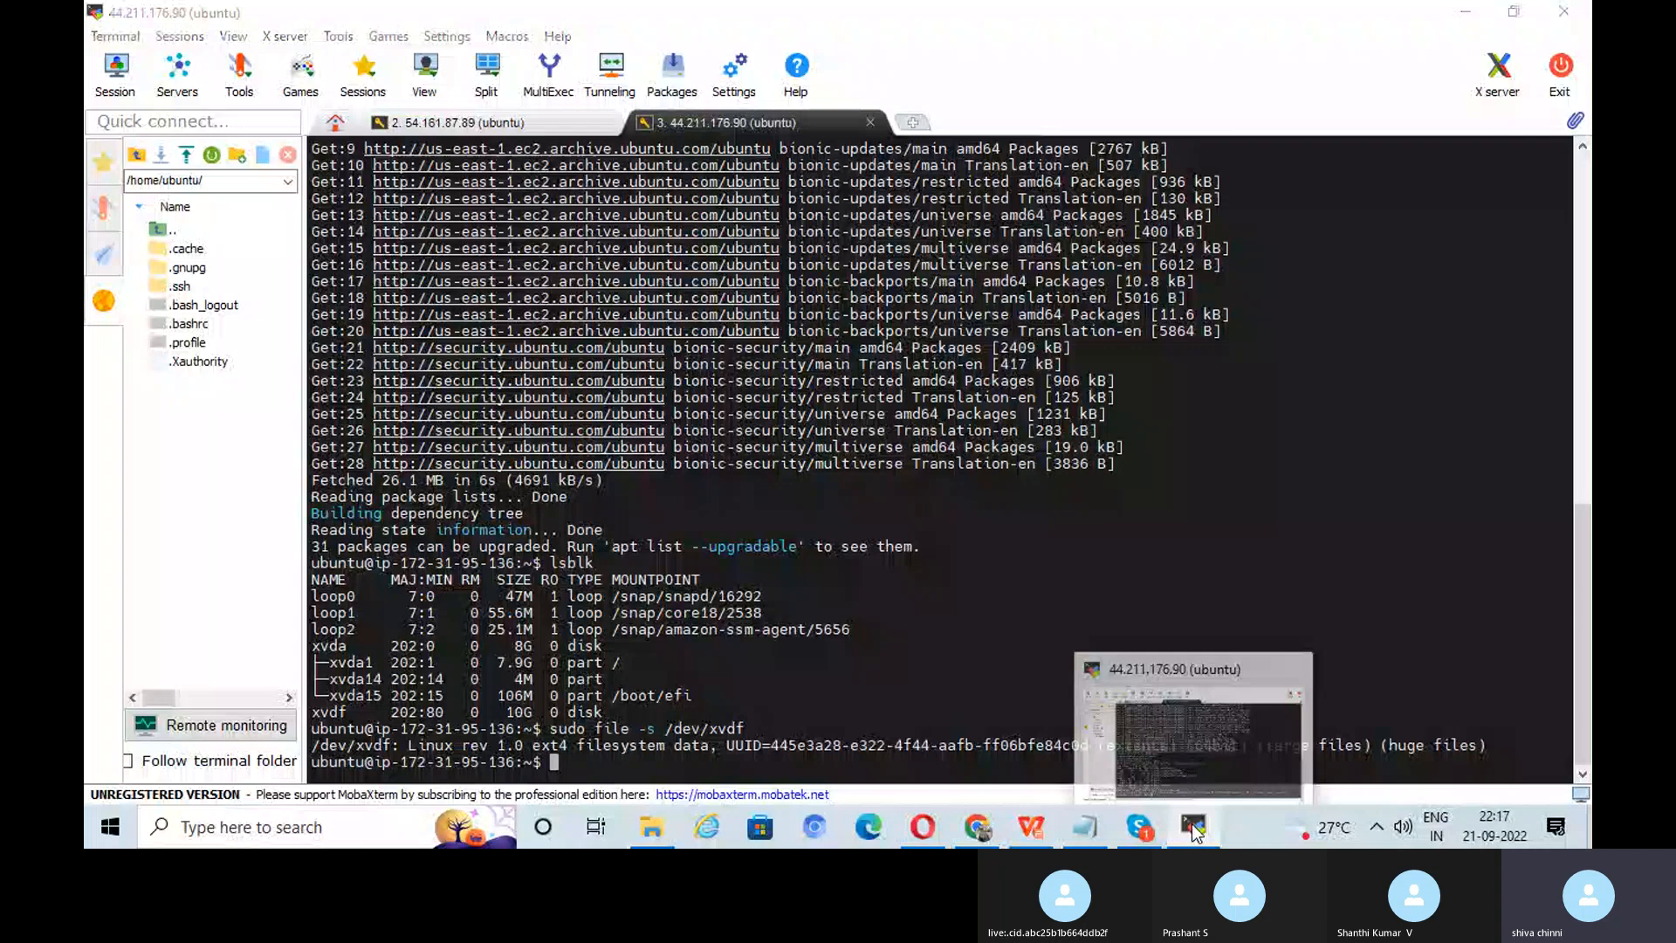
click(1196, 831)
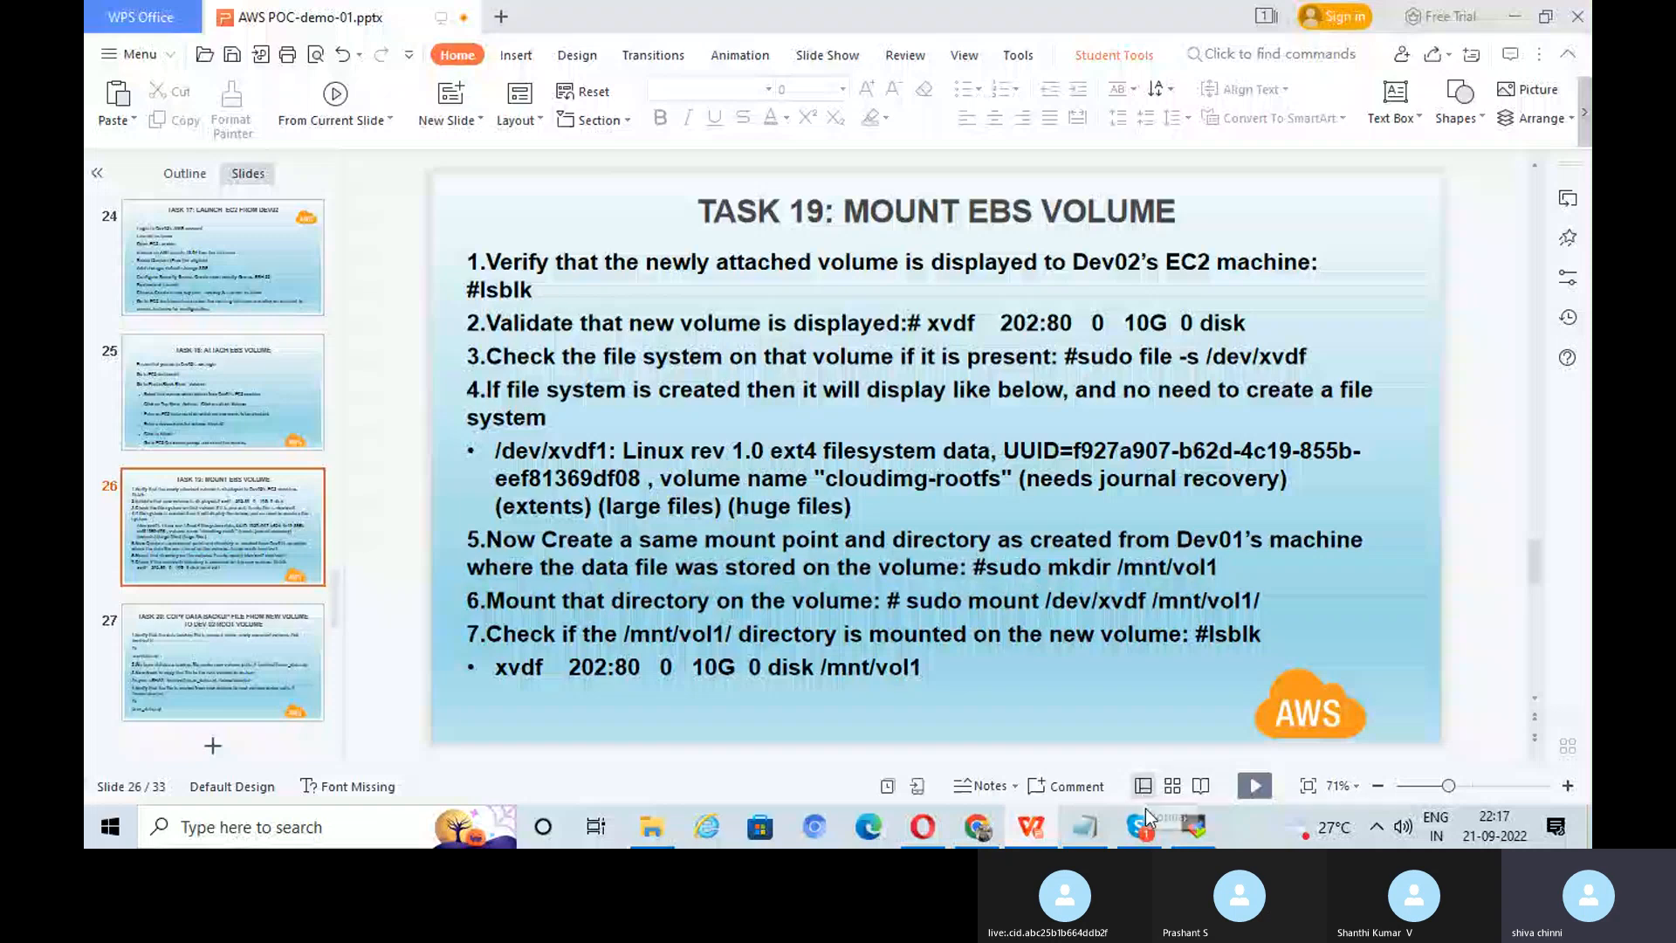
Step: Run sudo mkdir /mnt/vol1 on dev02 to create the mount point
click(1193, 827)
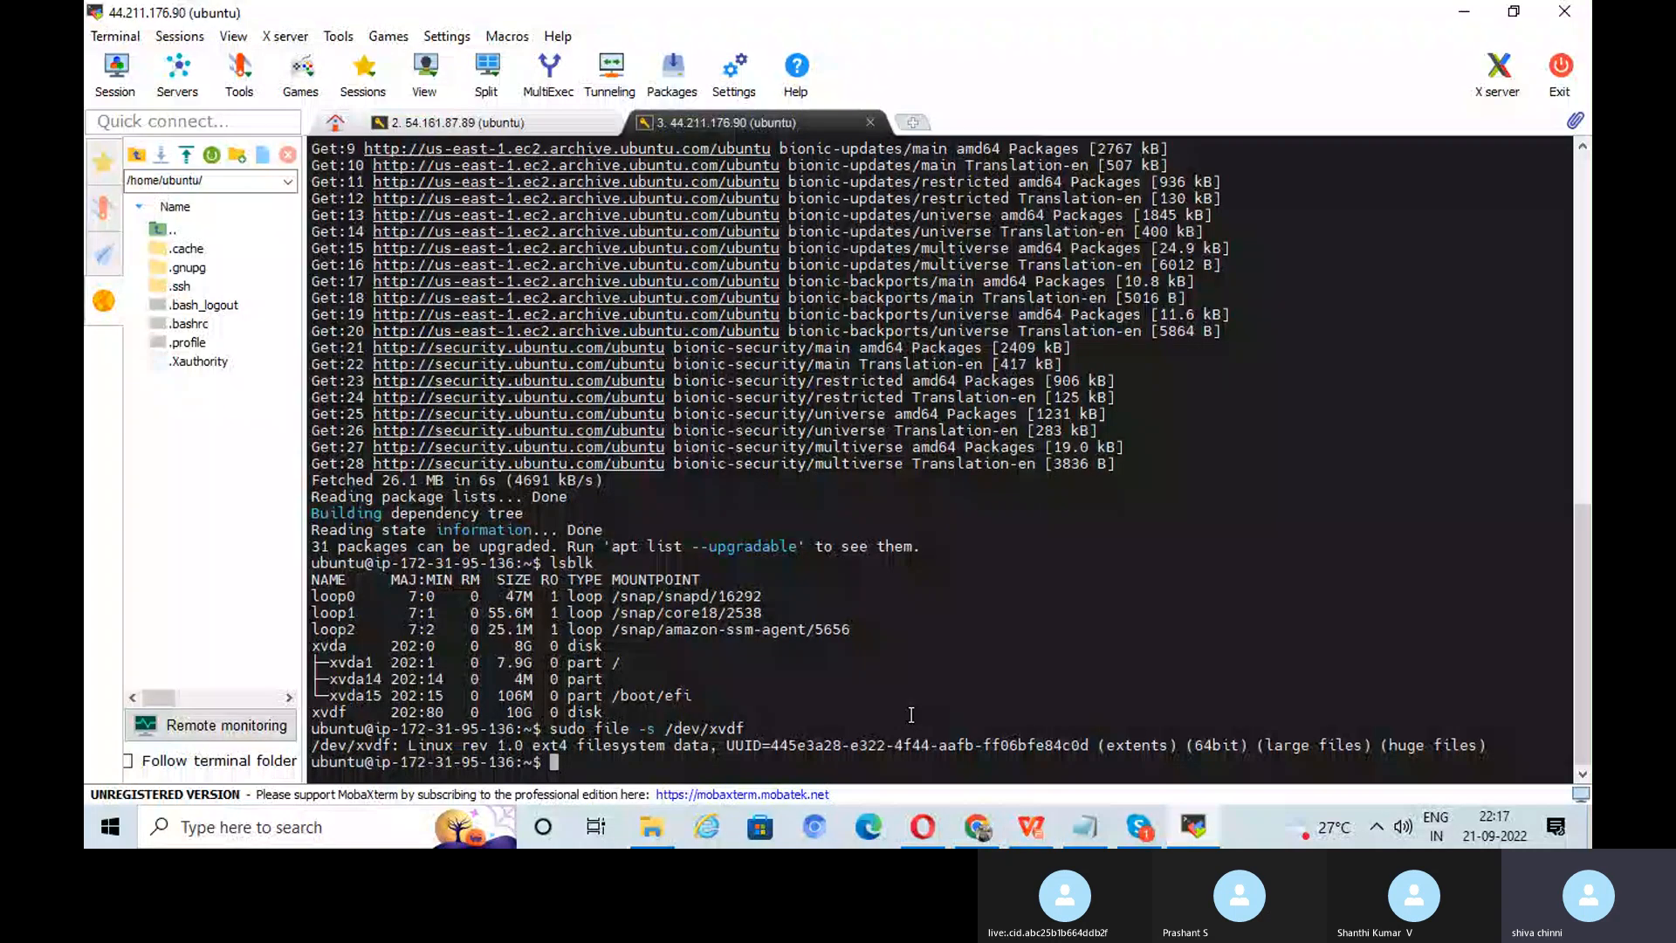
text(sudo )
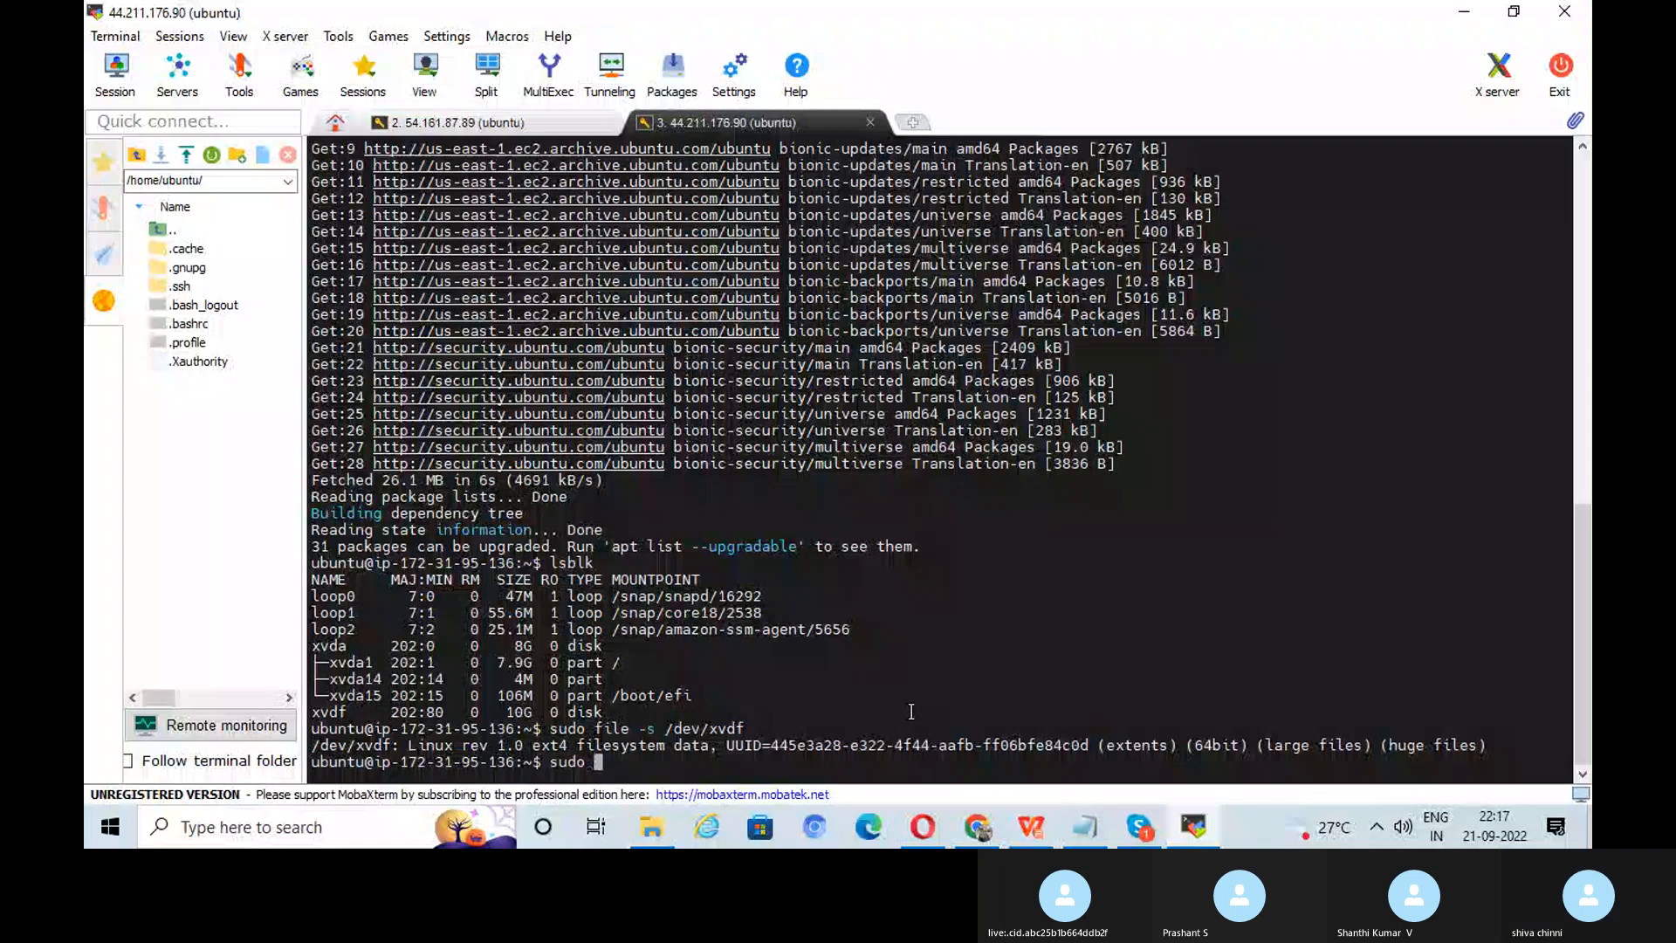
text(mkdir)
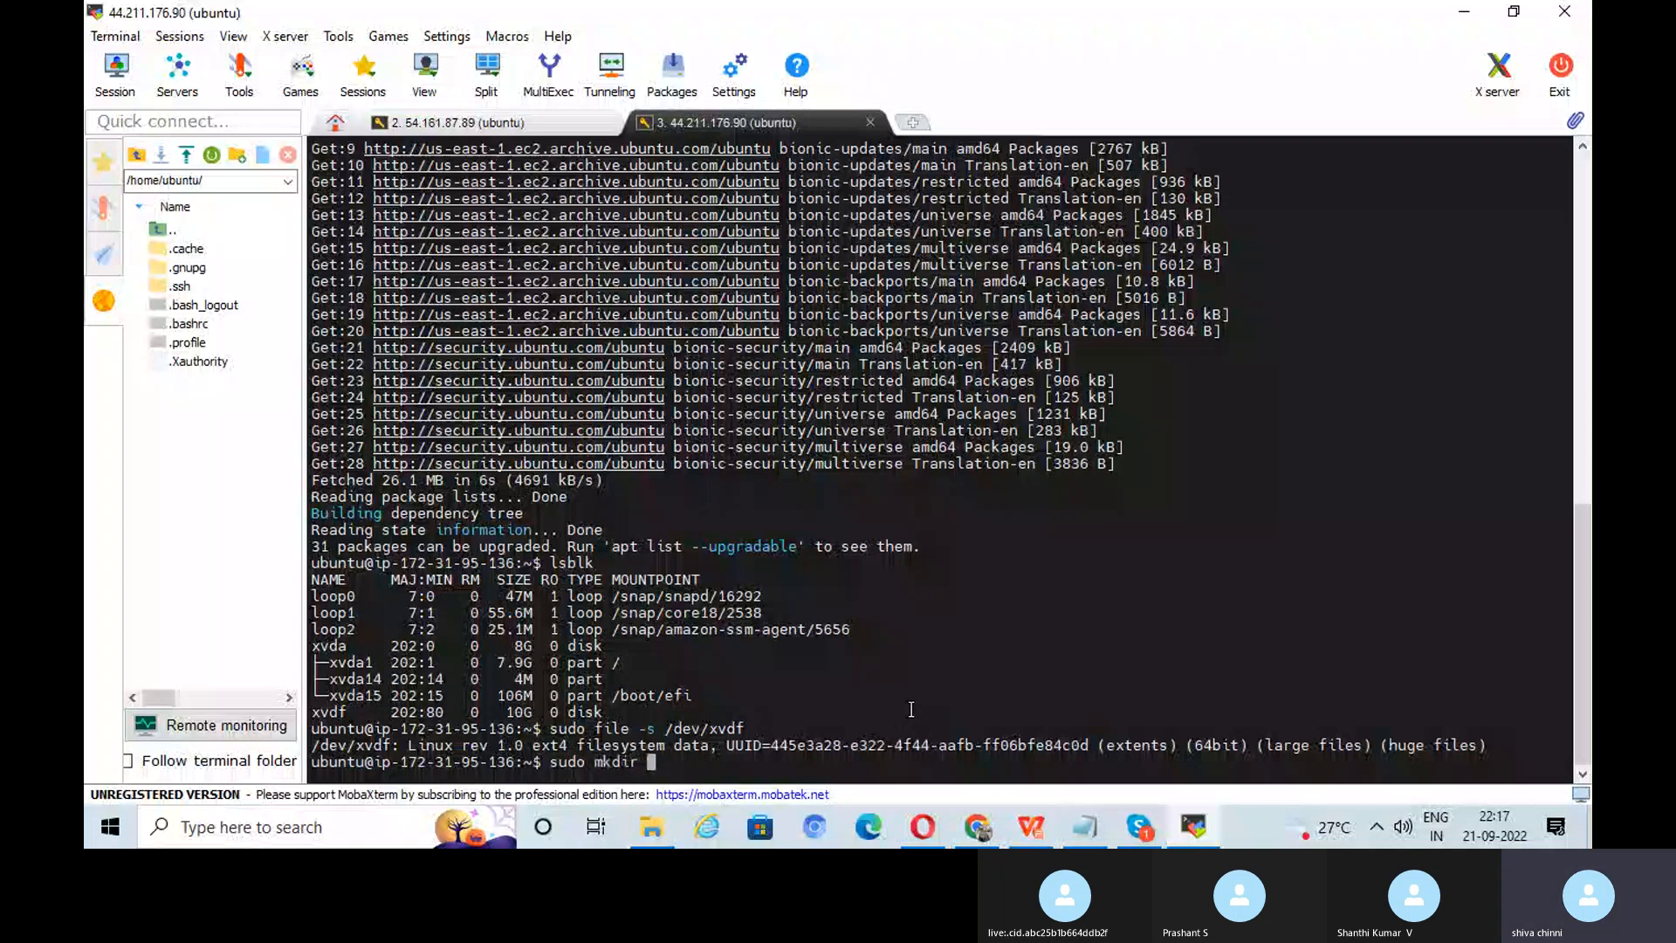
click(1193, 830)
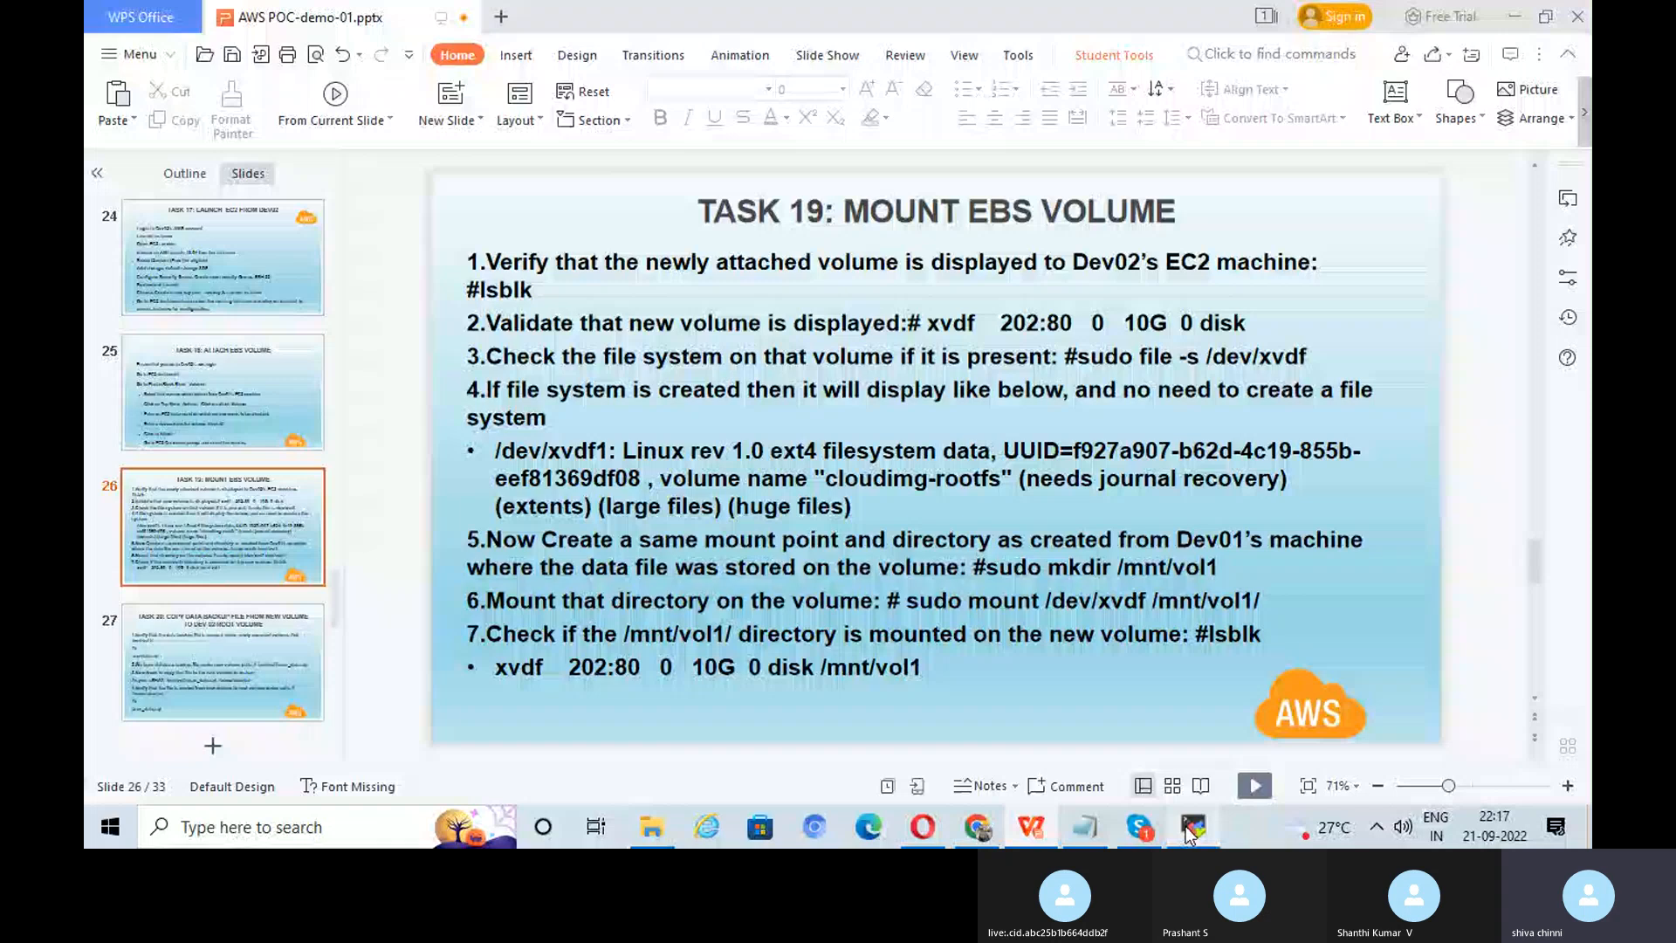
click(1193, 828)
text(/m)
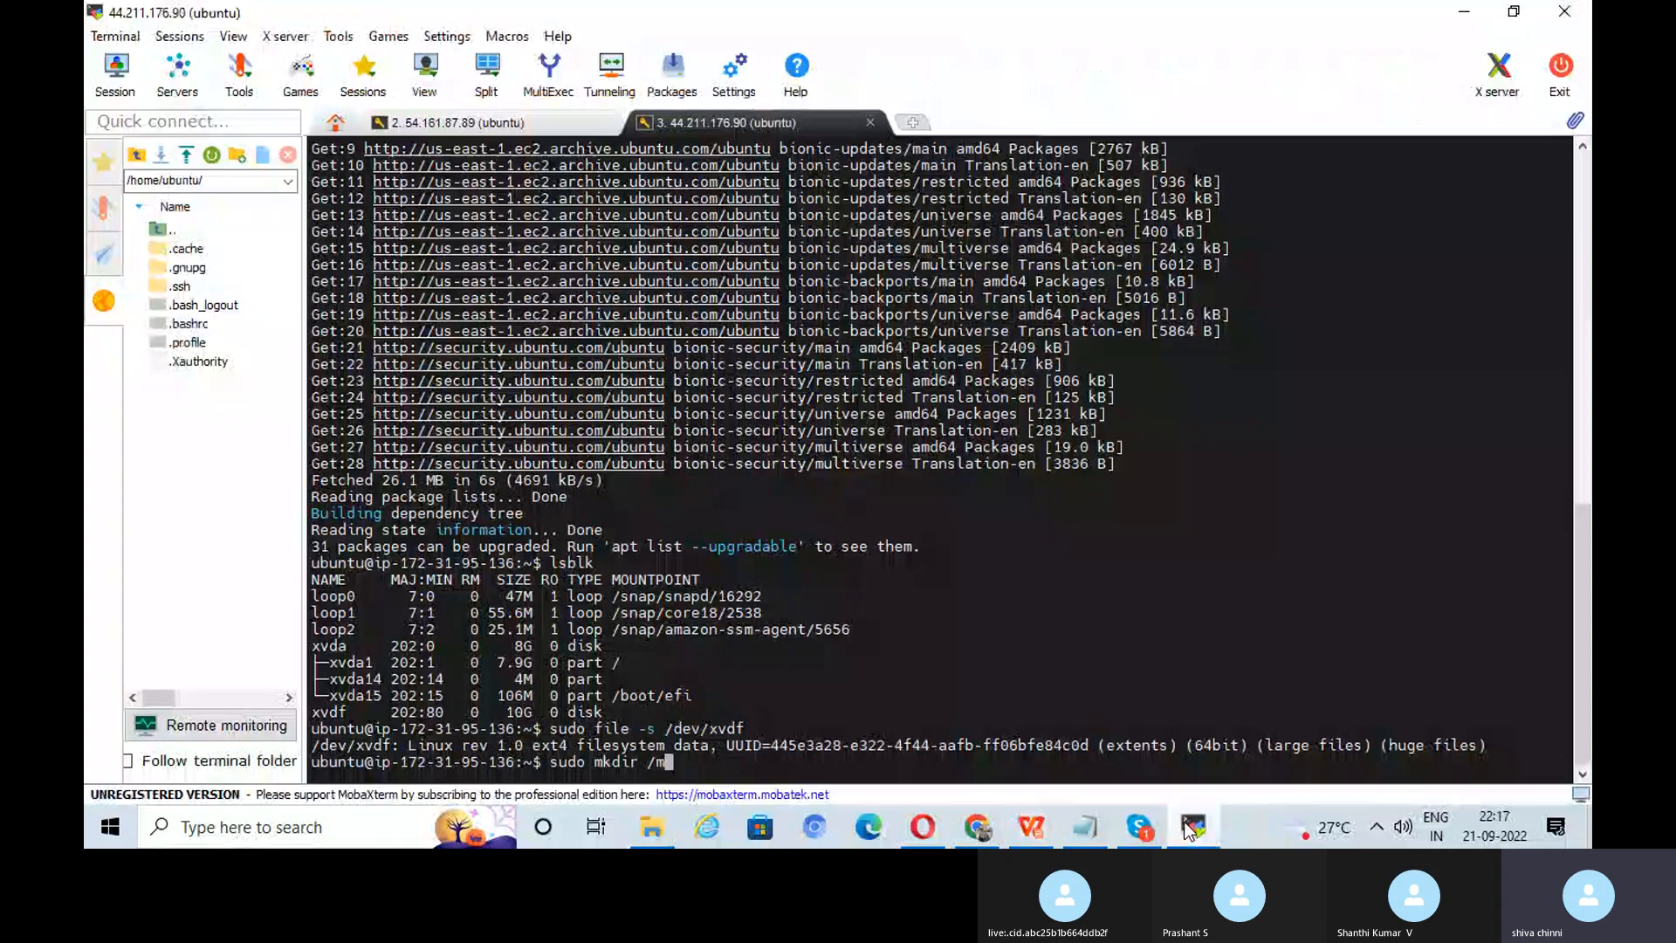
text(nt/v)
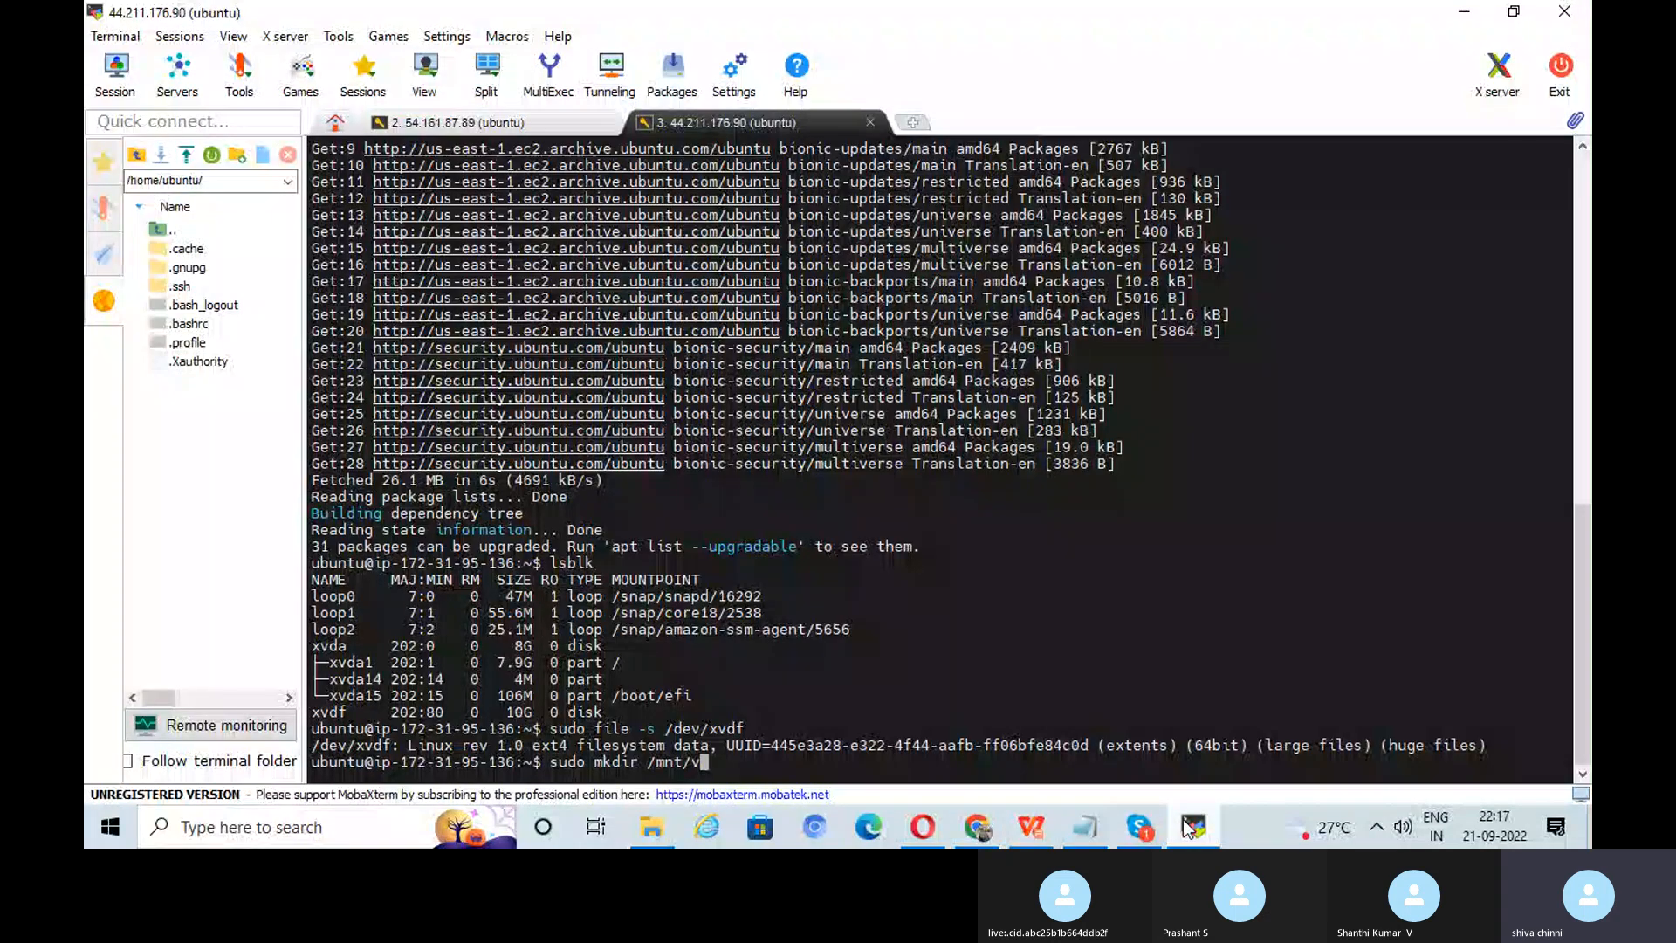
text(ol1)
key(Return)
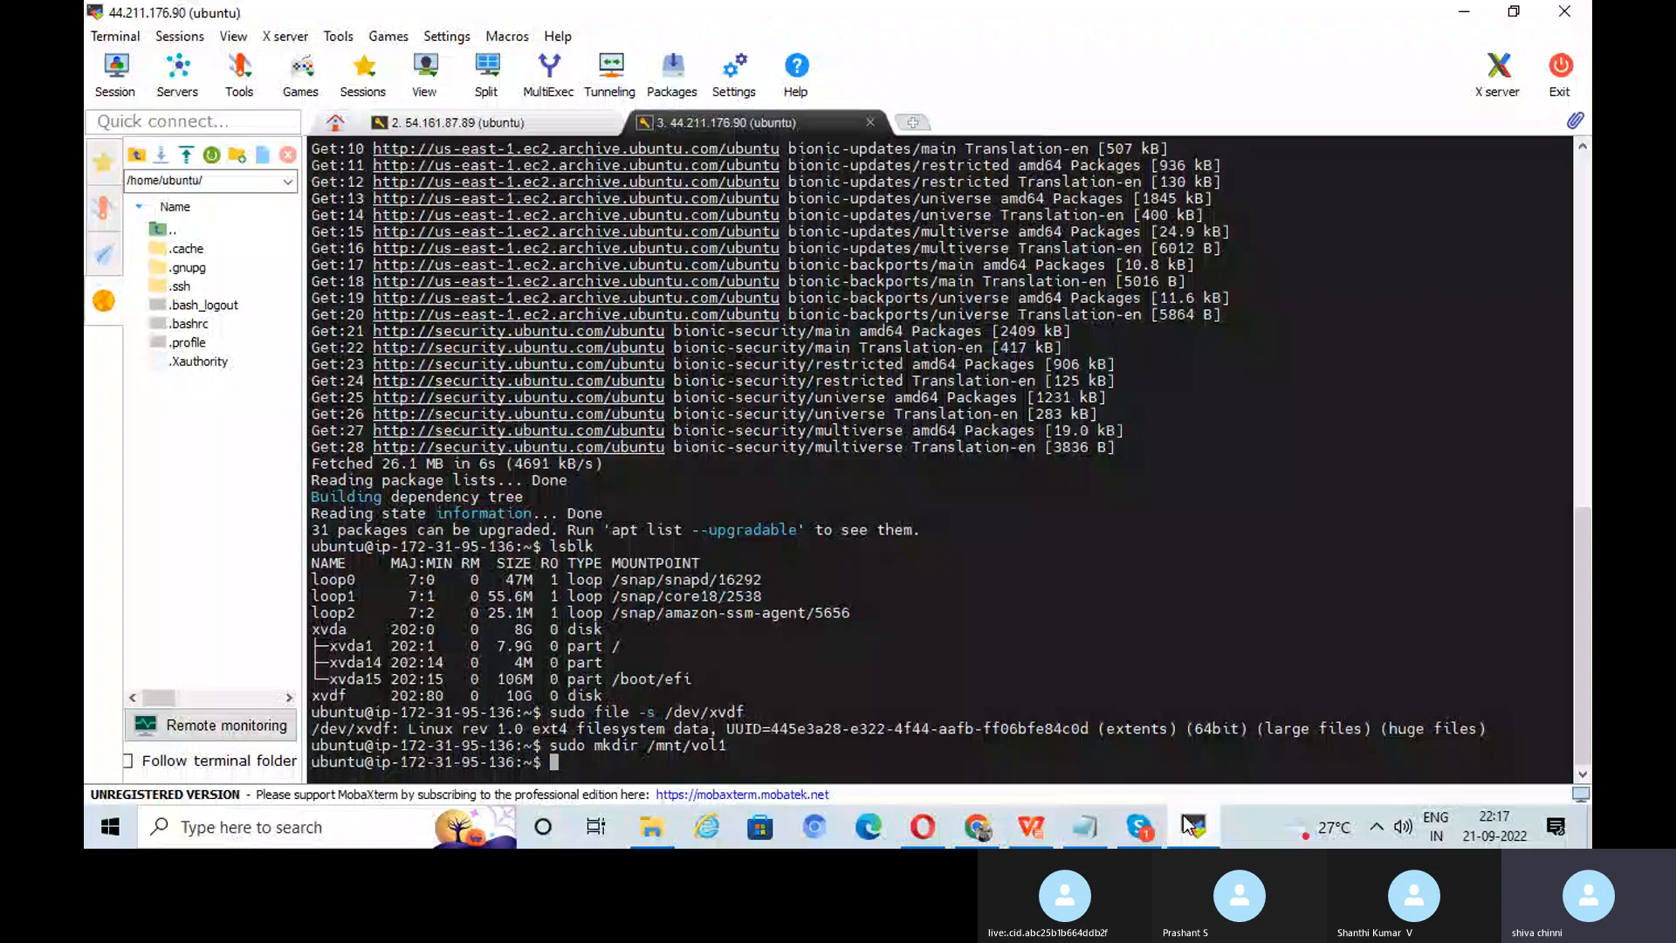
click(1193, 827)
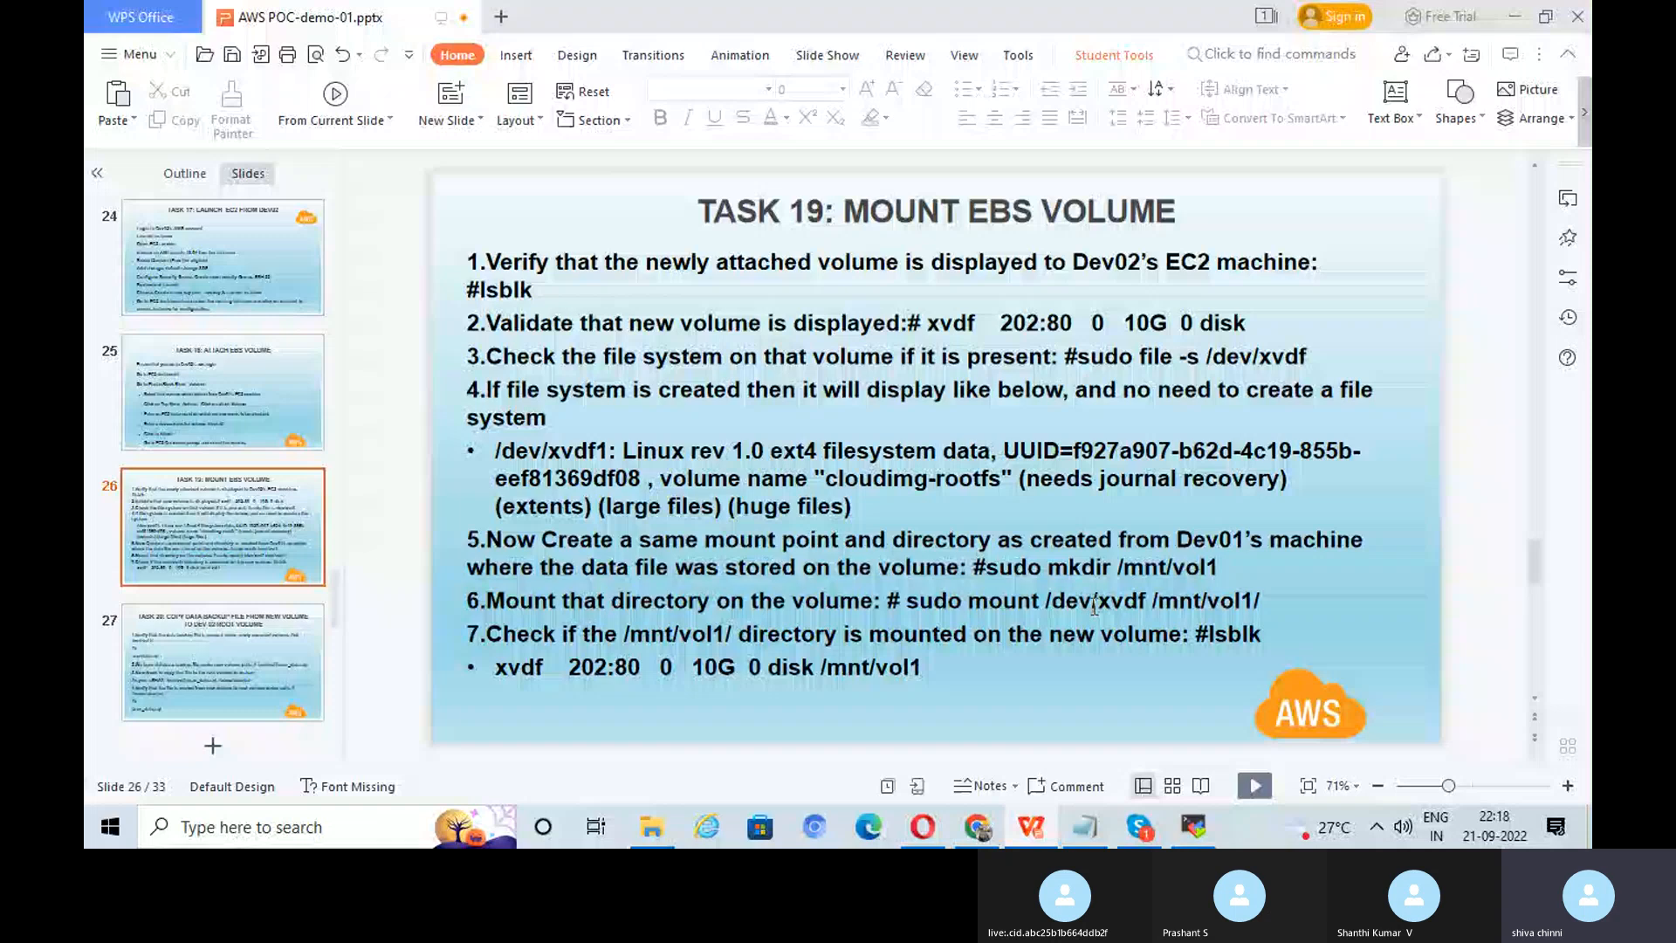
Step: Enter sudo mount /dev/xvdf /mnt/vol1 at the dev02 prompt, checking the syntax against the slide
key(alt+Tab)
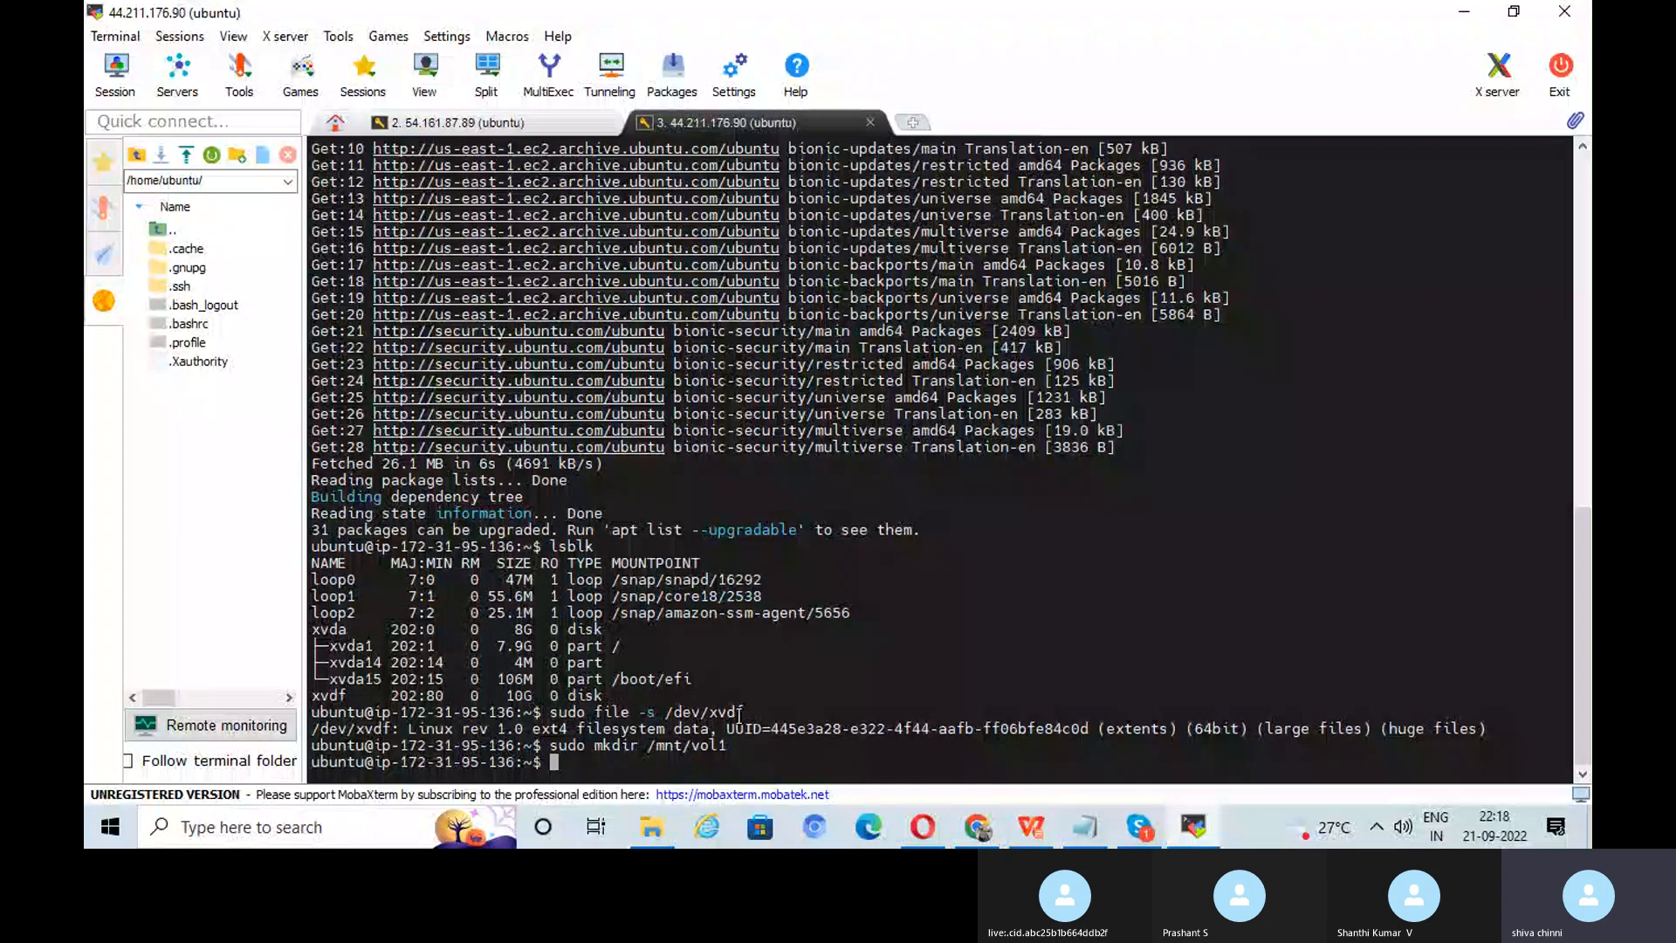
text(sudo mou)
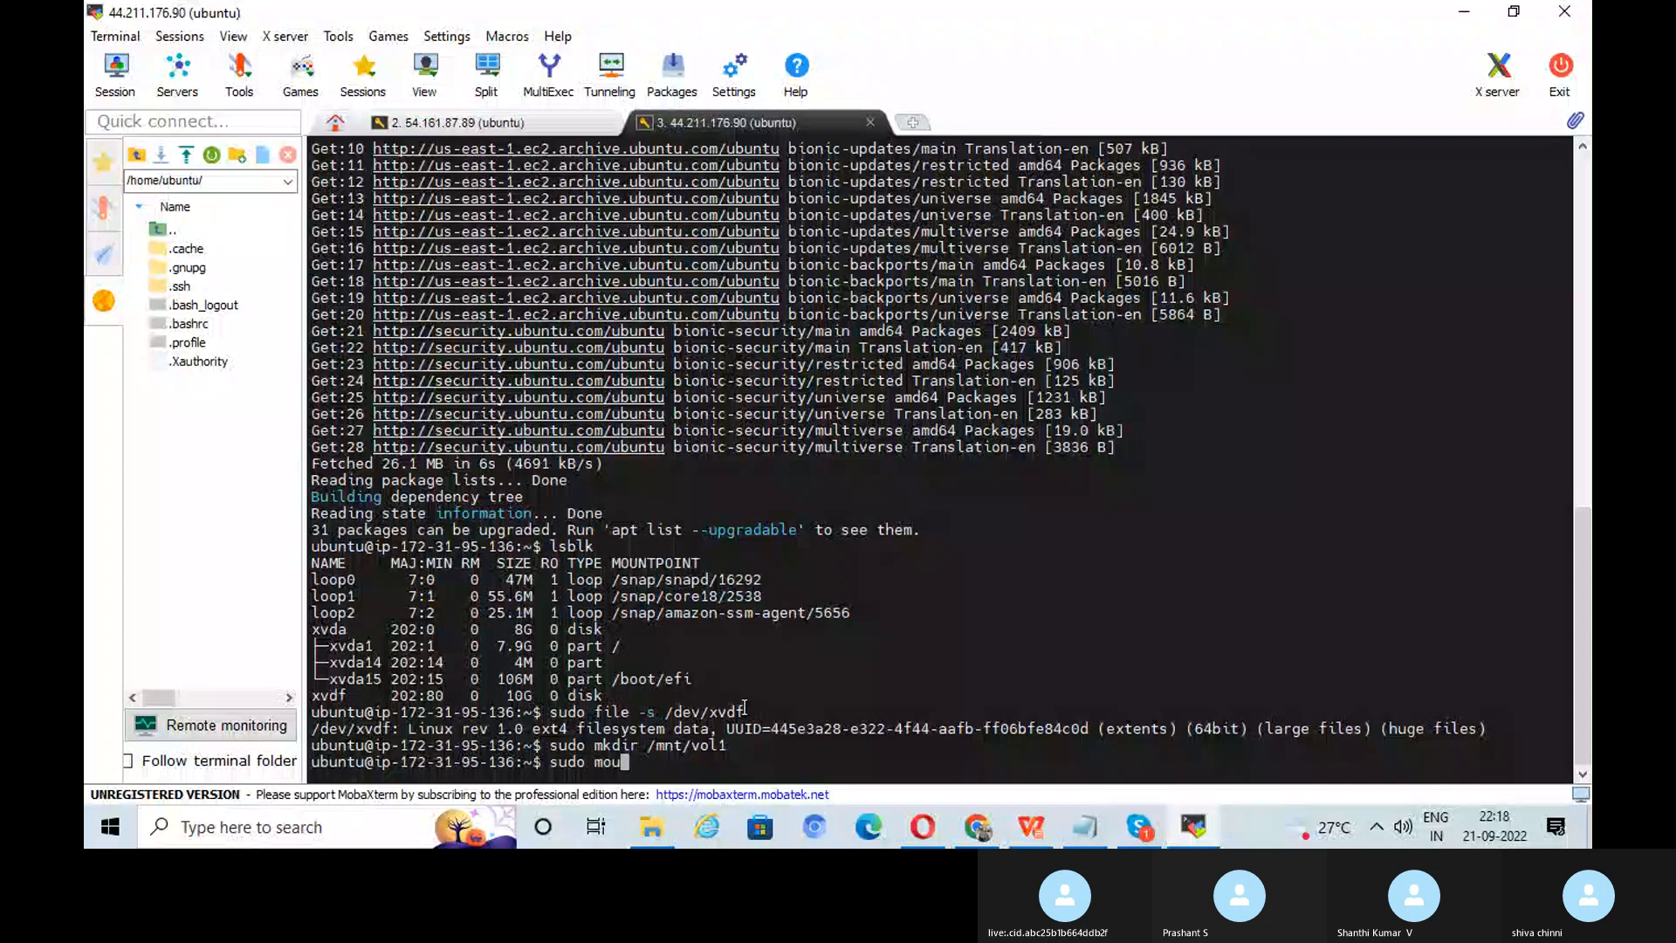
text(nt)
click(1193, 821)
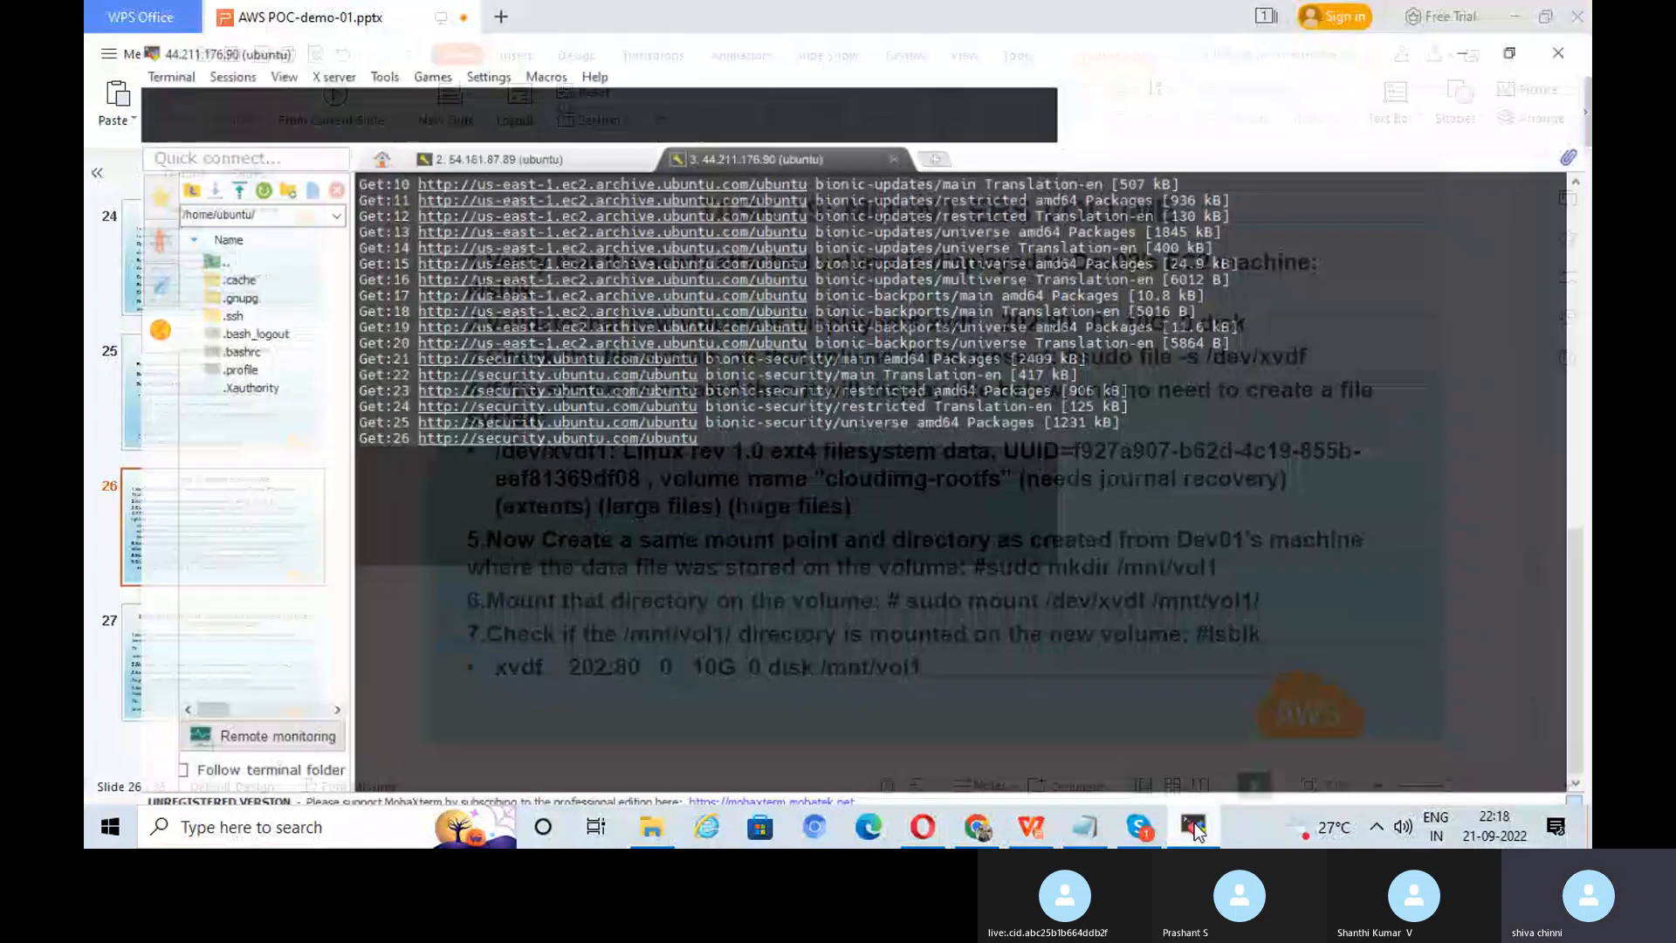
click(1194, 821)
text(/)
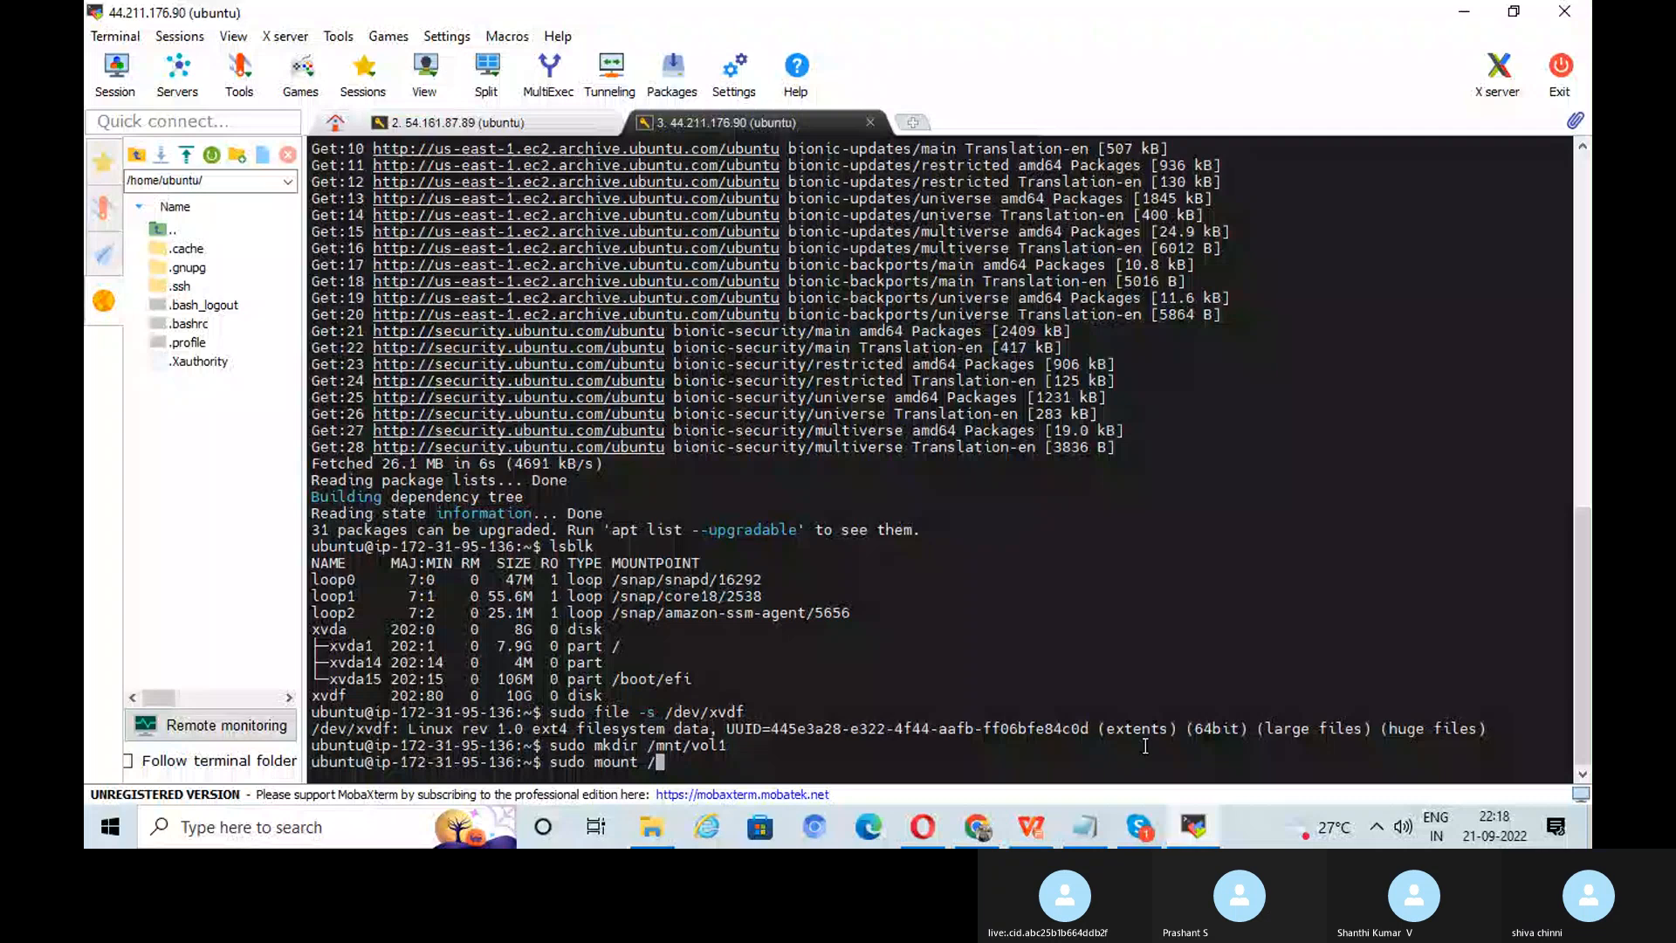
text(dev/xvdf)
key(alt+Tab)
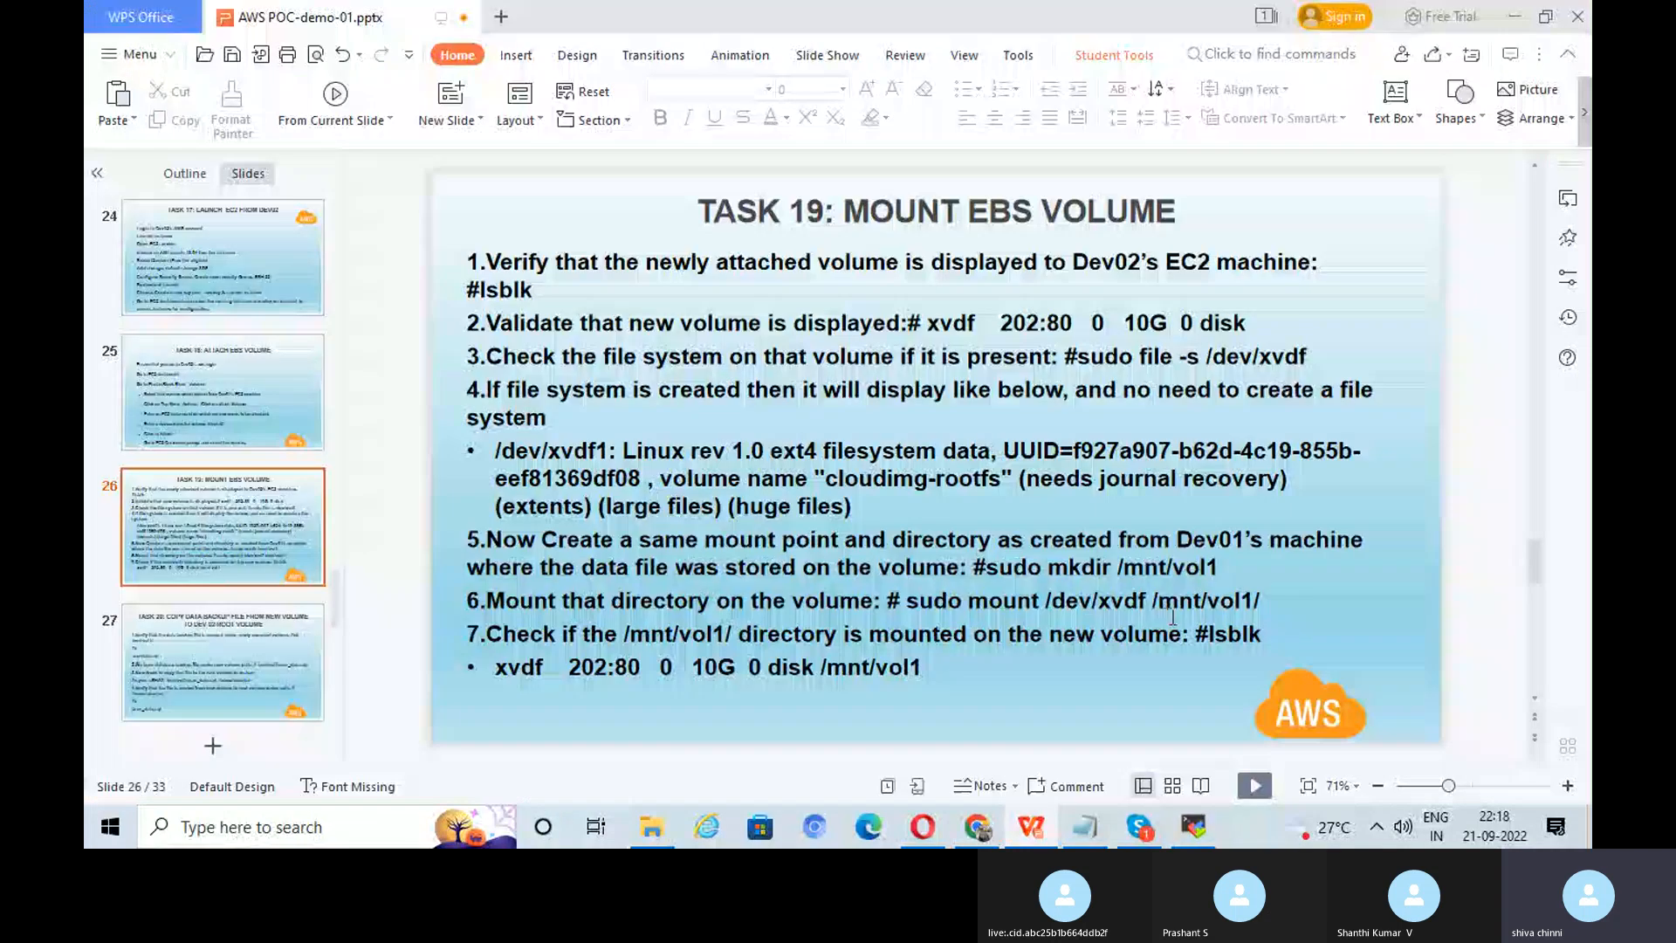
click(1193, 825)
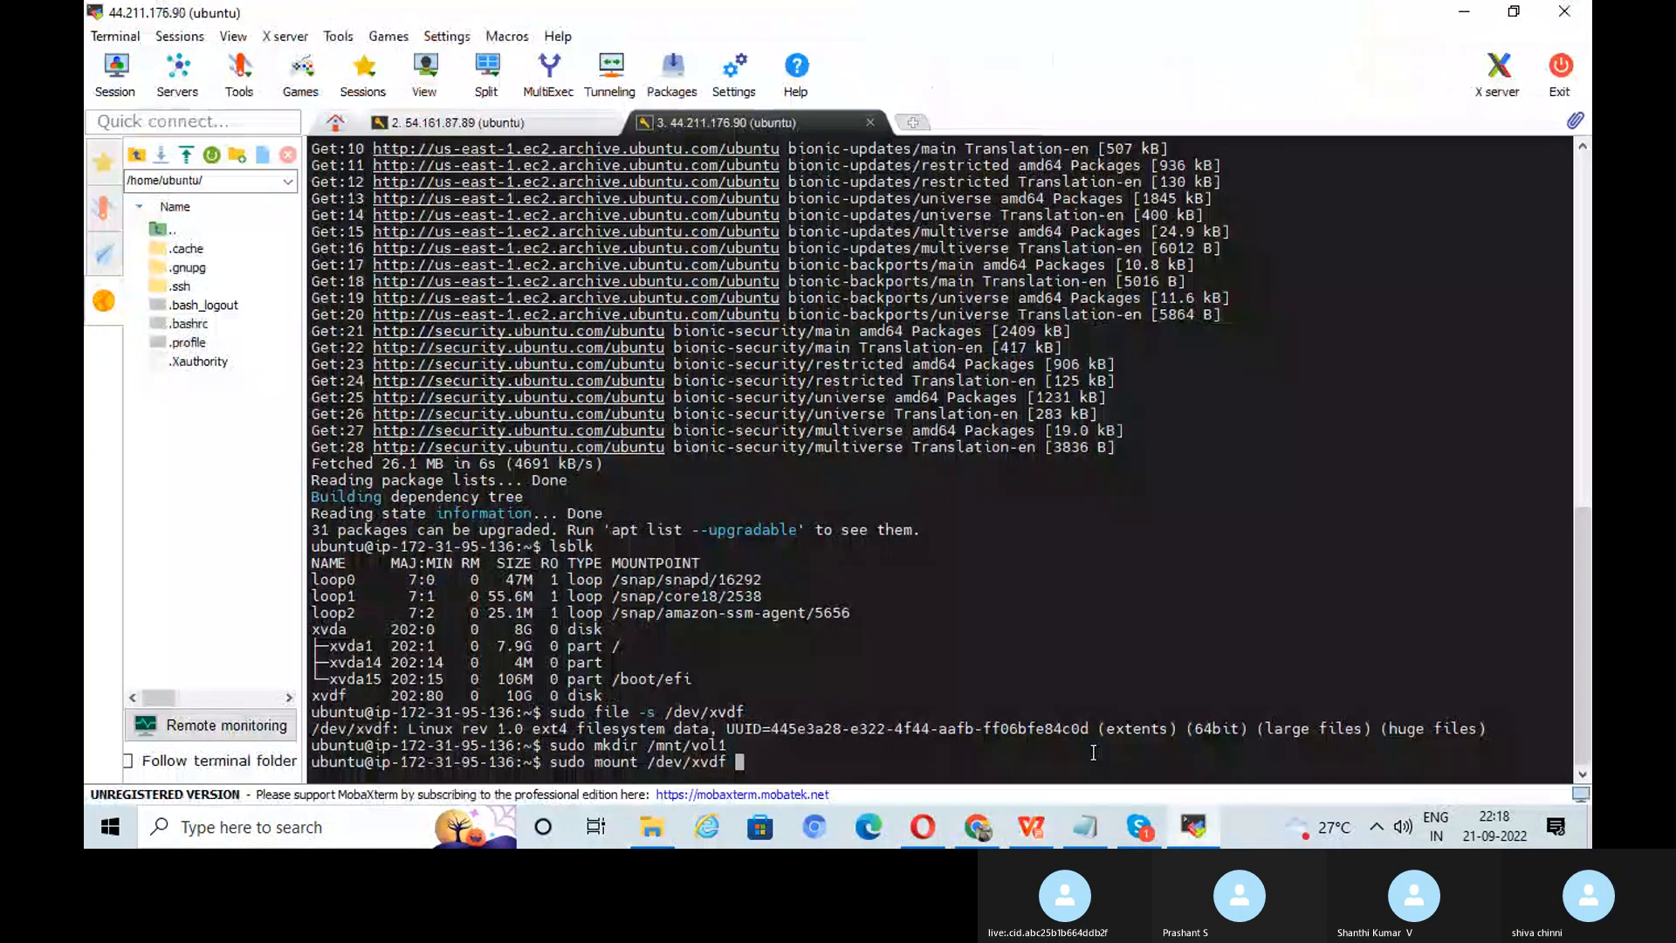
text(/mnt/)
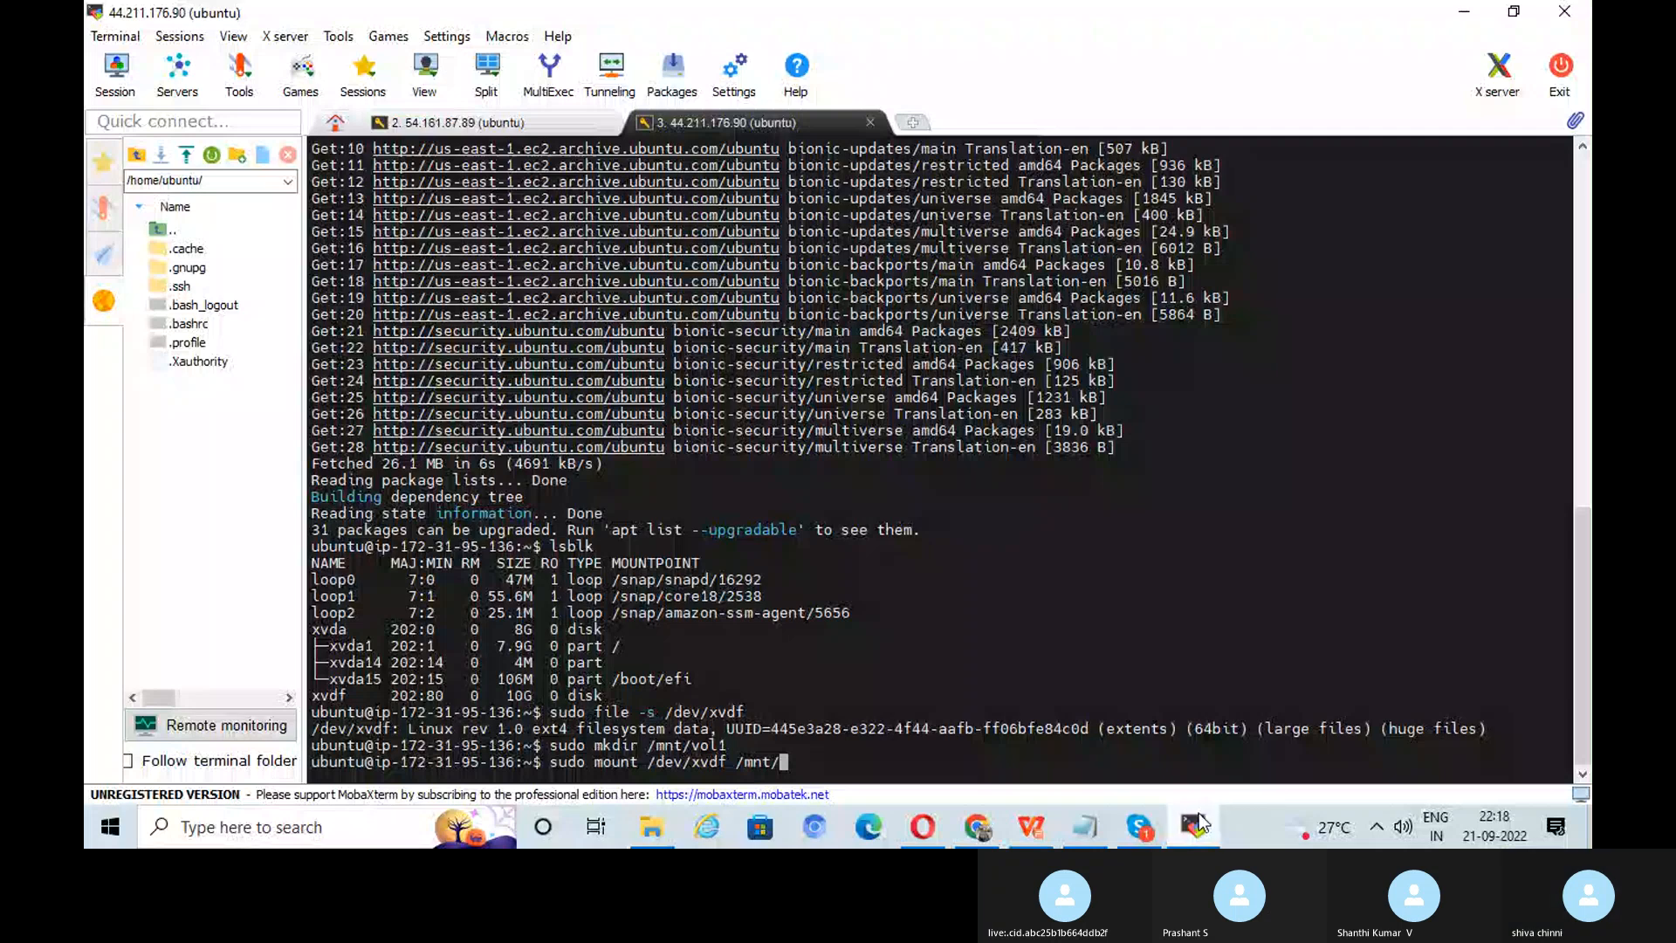
text(vol1)
click(1196, 825)
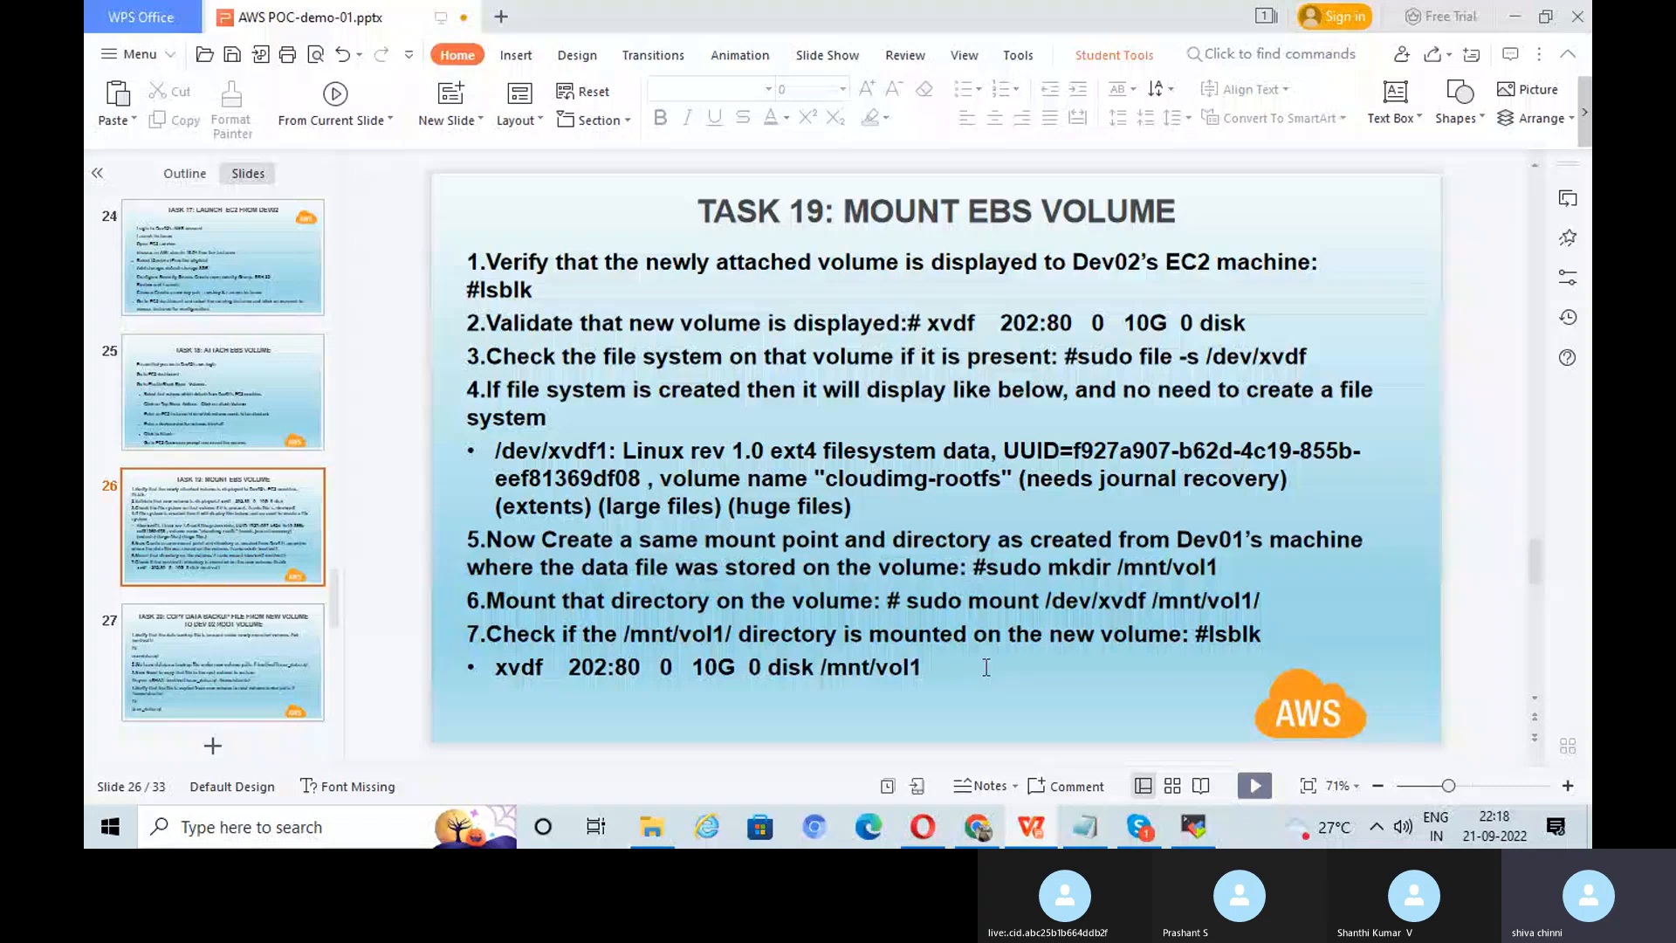
Step: Run lsblk to confirm xvdf is mounted at /mnt/vol1, then scroll to the Task 20 slide
click(1192, 832)
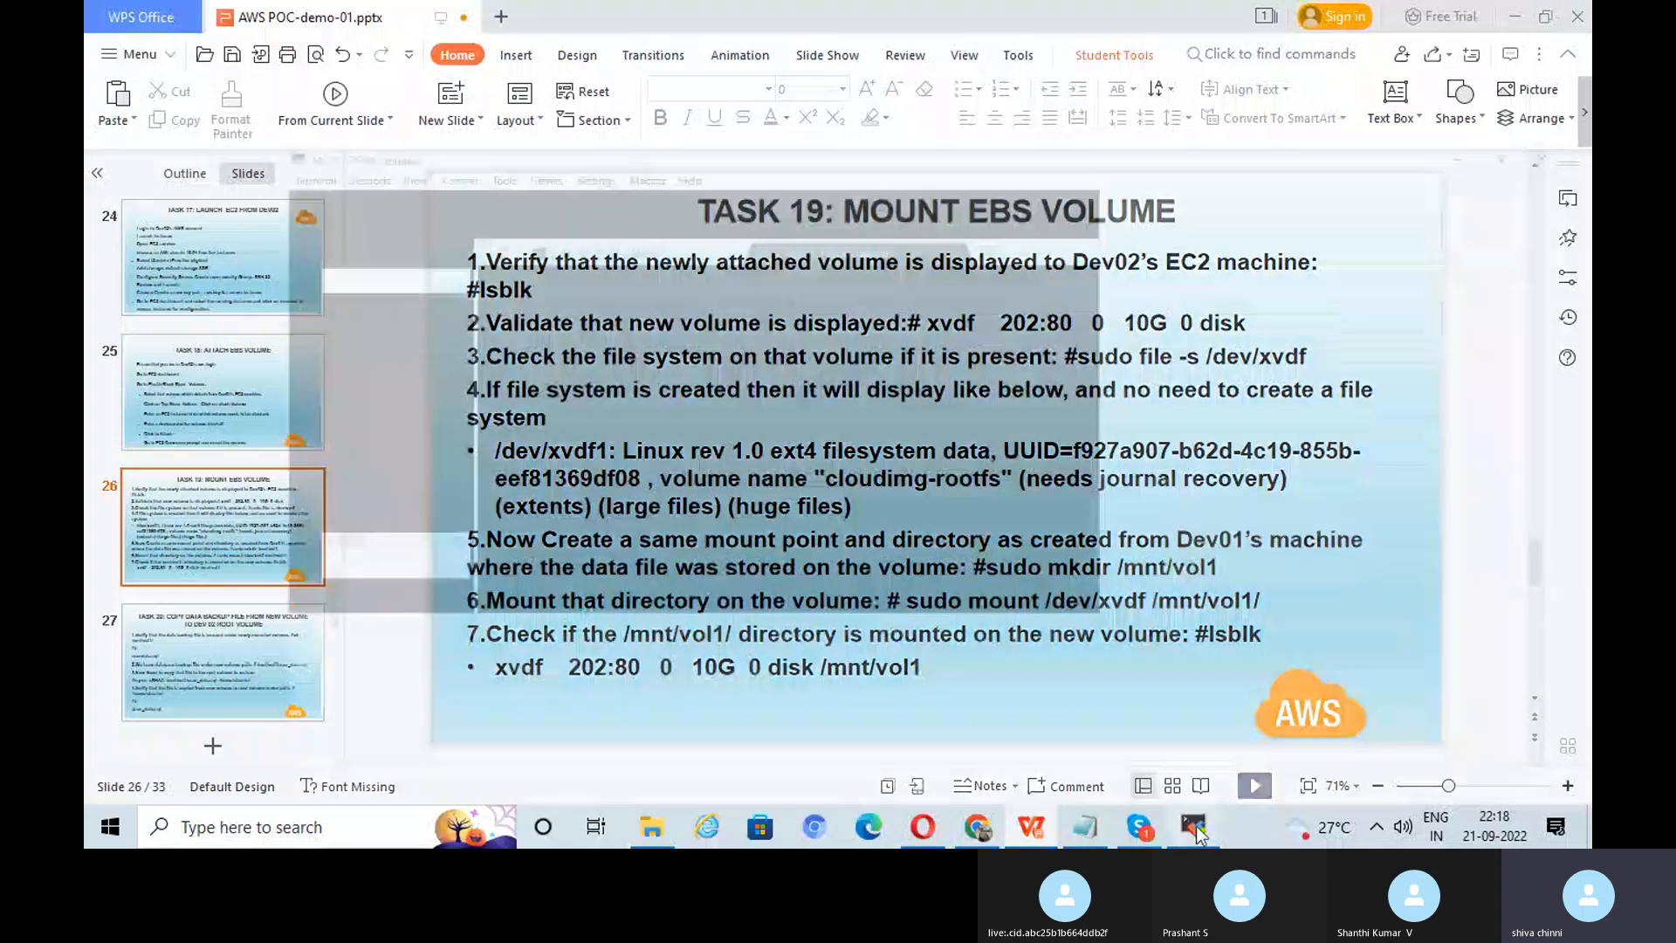
text(l)
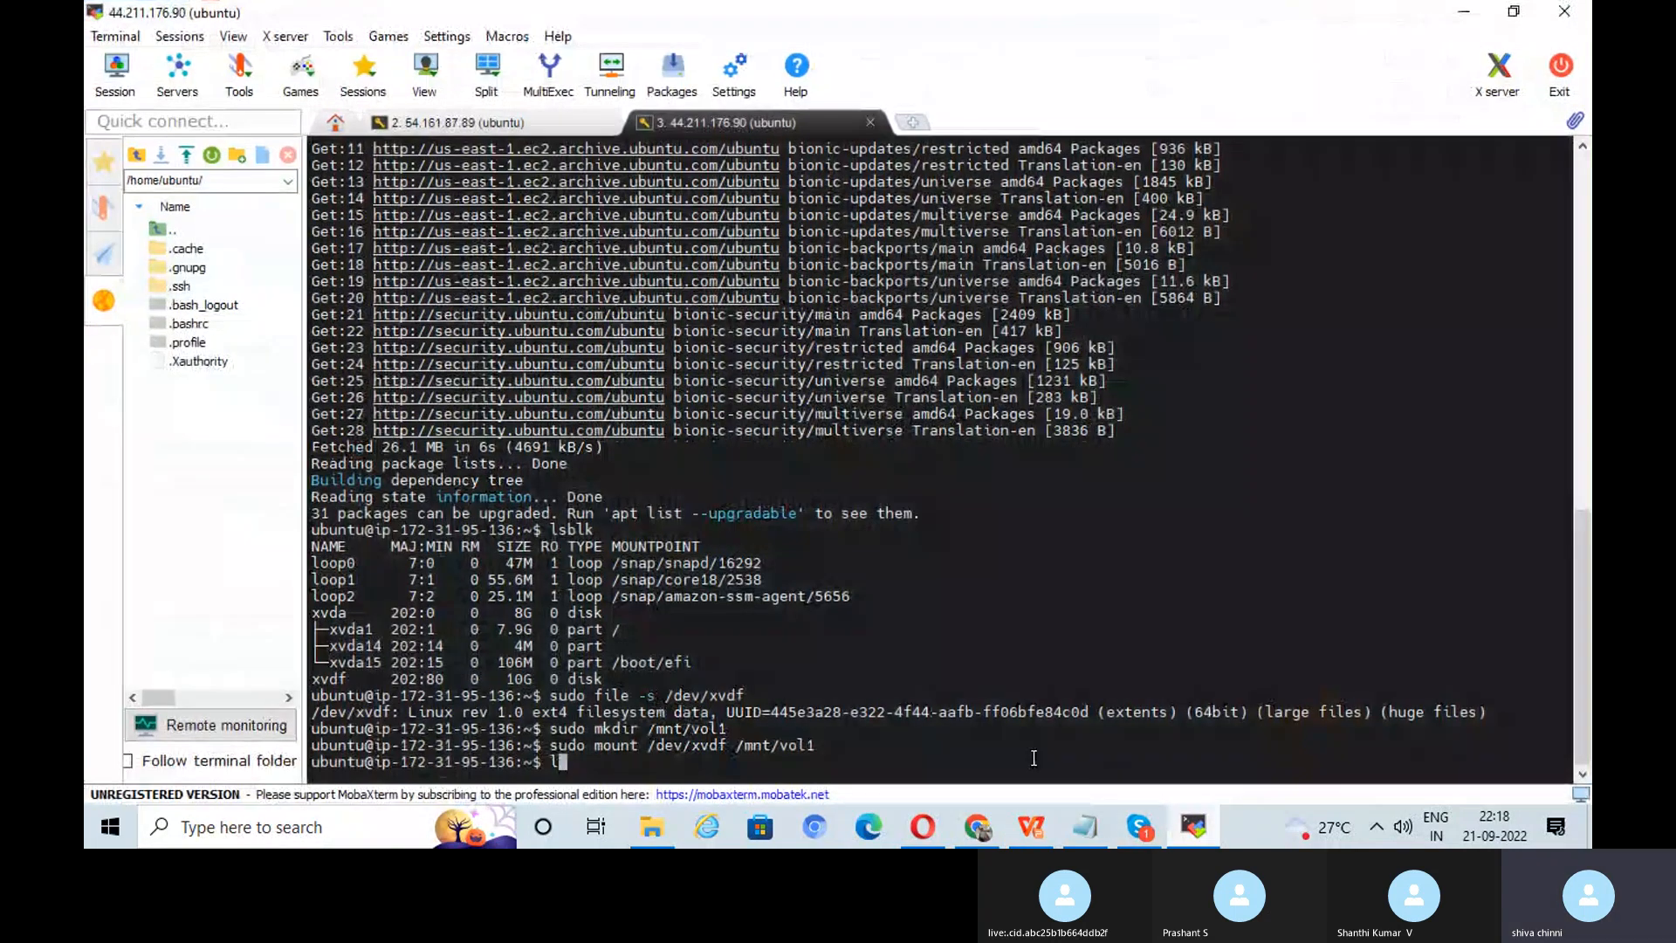
text(sb)
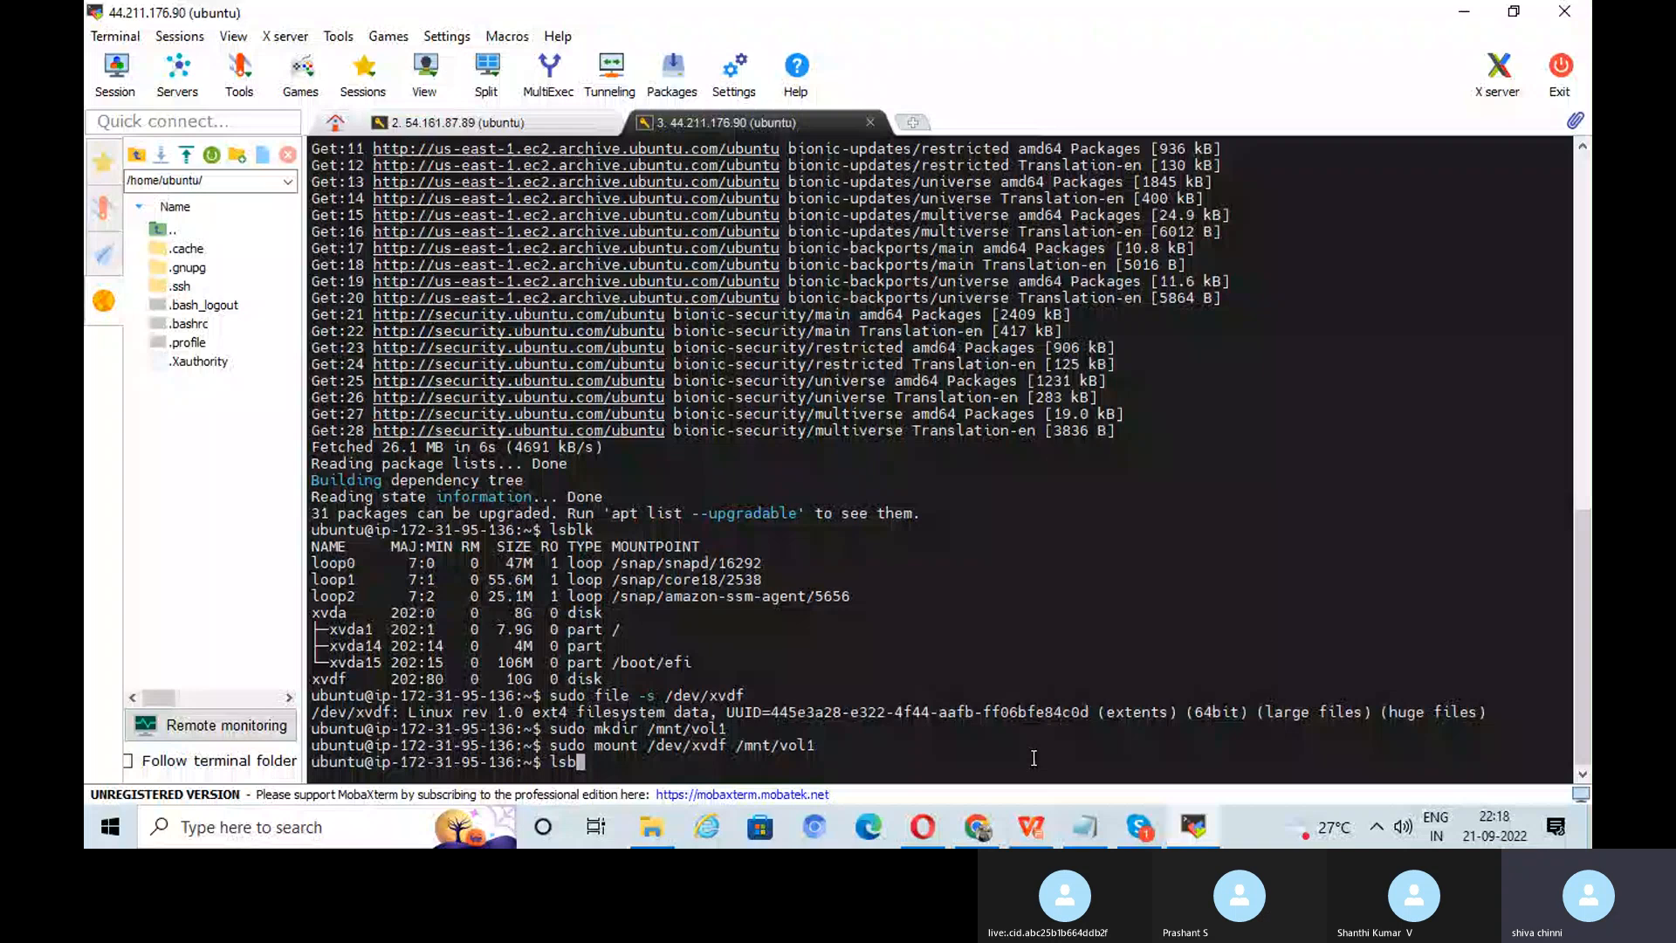
text(lk)
key(Return)
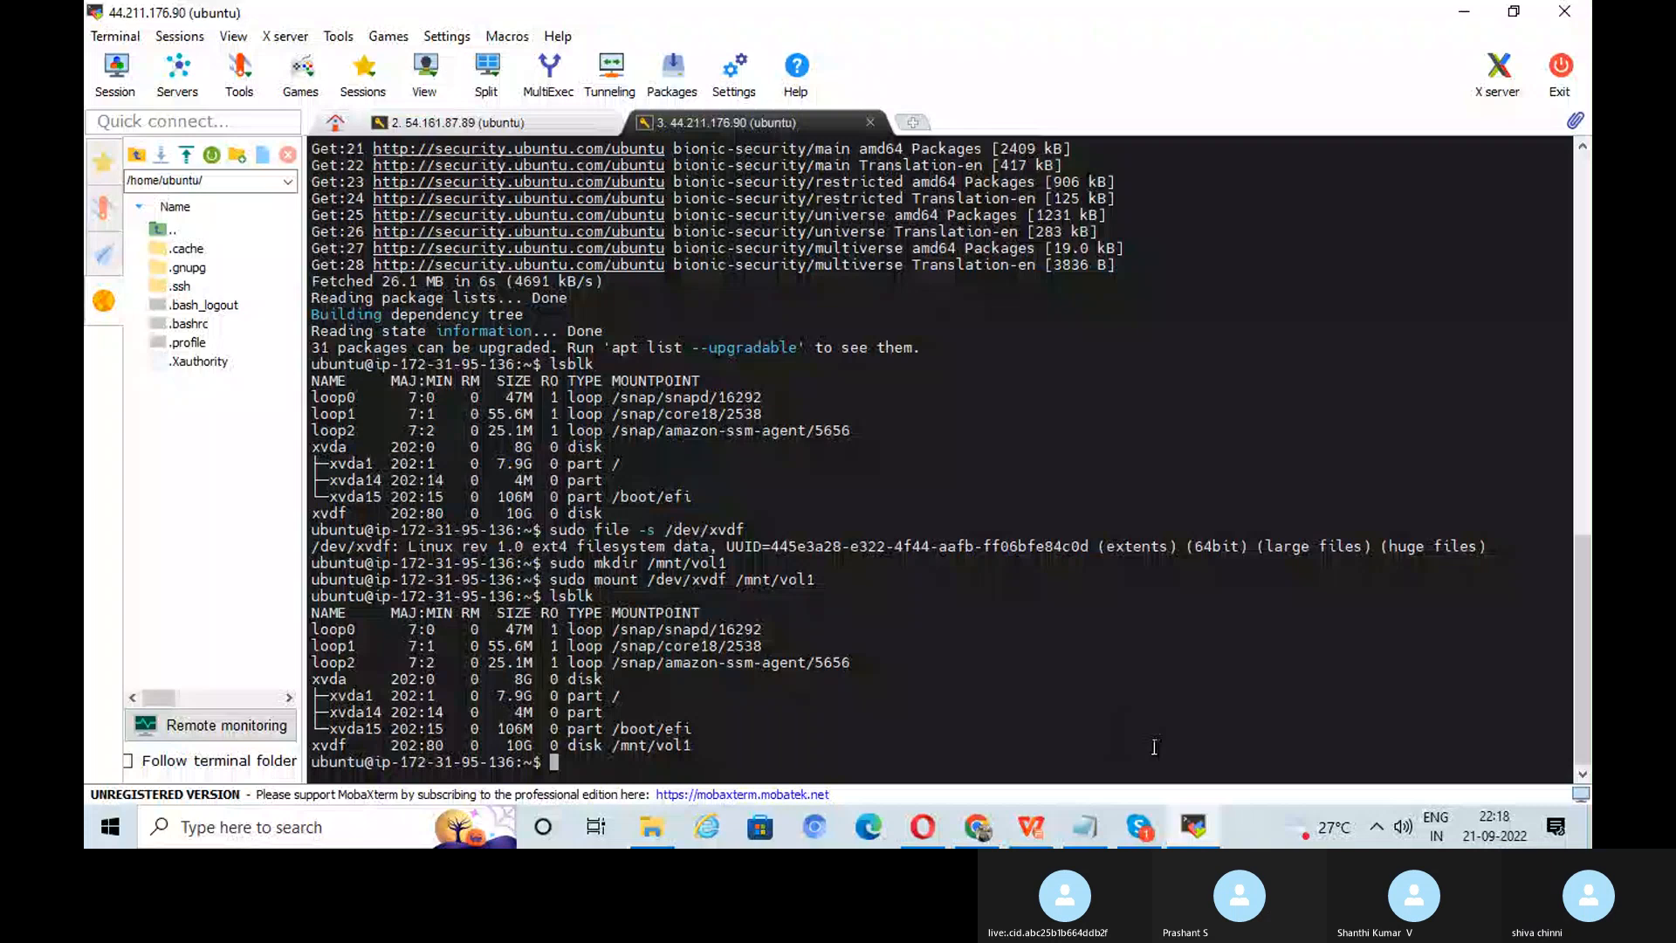
key(alt+Tab)
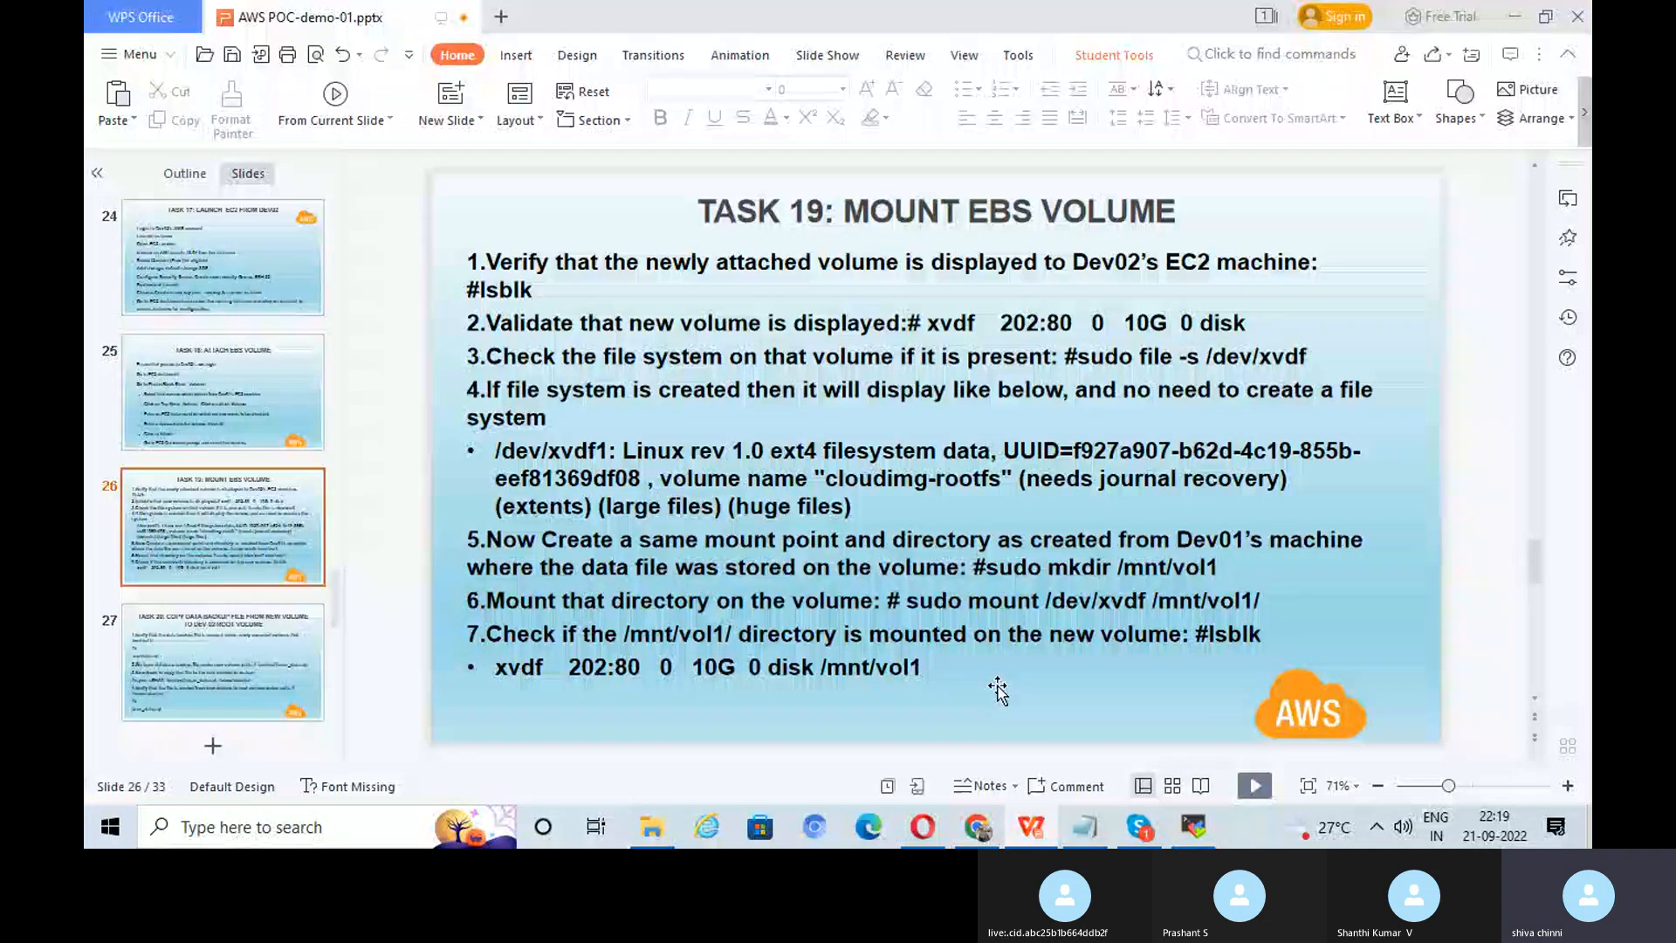
scroll(769, 401, down, 1)
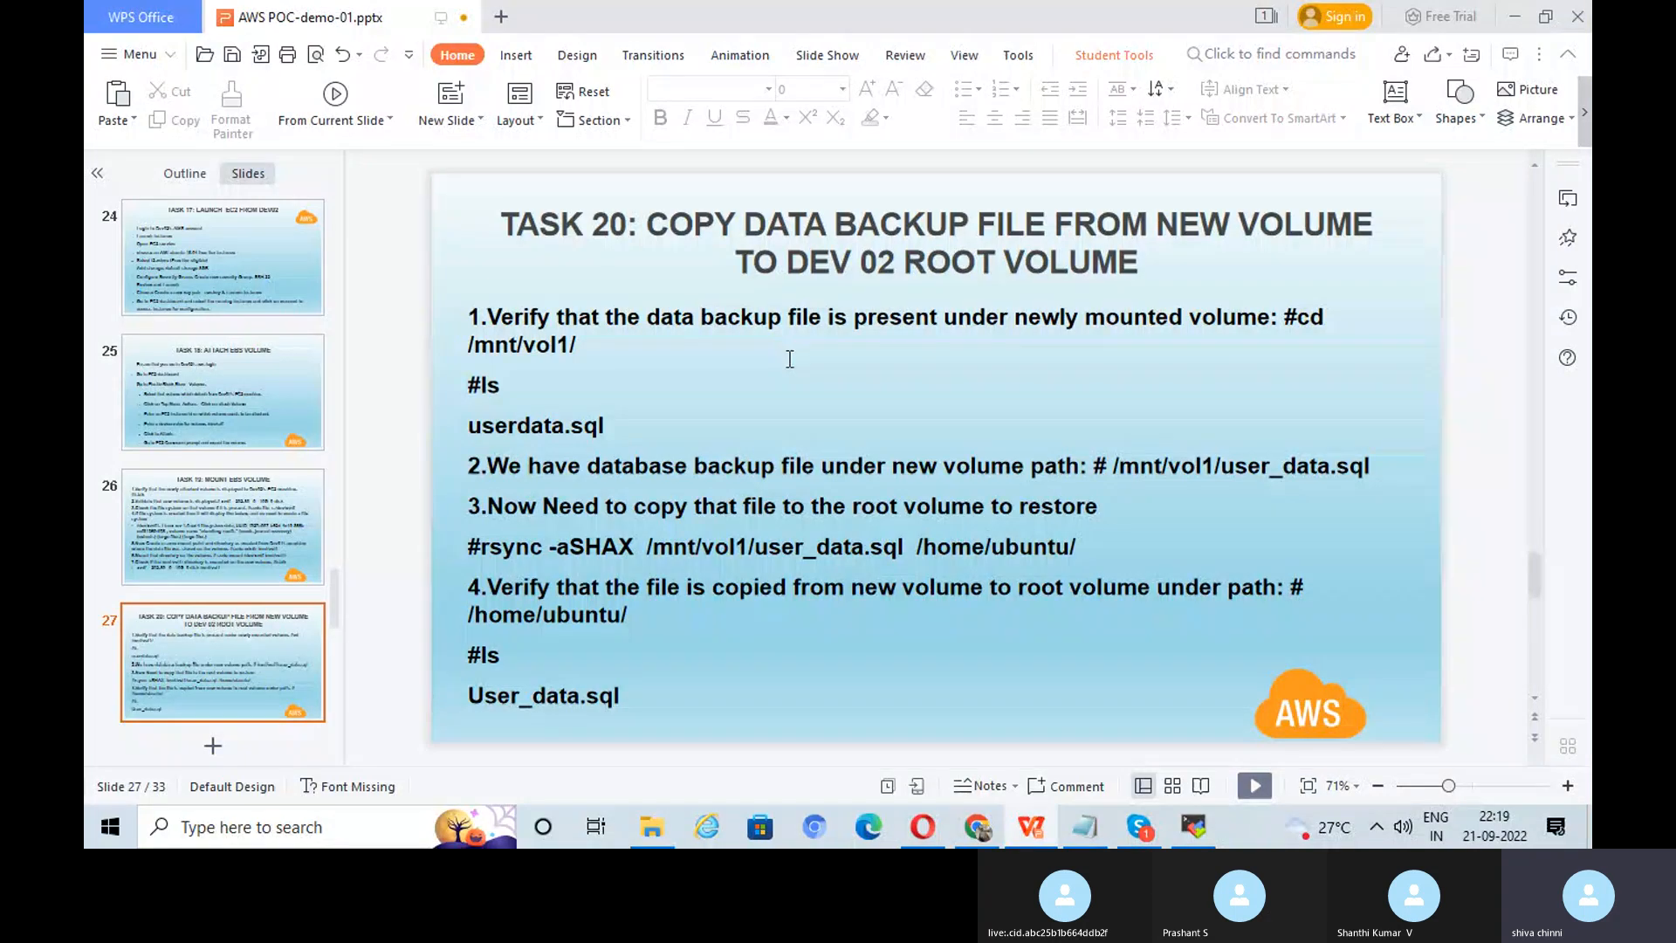
Step: Change into /mnt/vol1 and run ls, showing user_data.sql and lost+found
click(1192, 829)
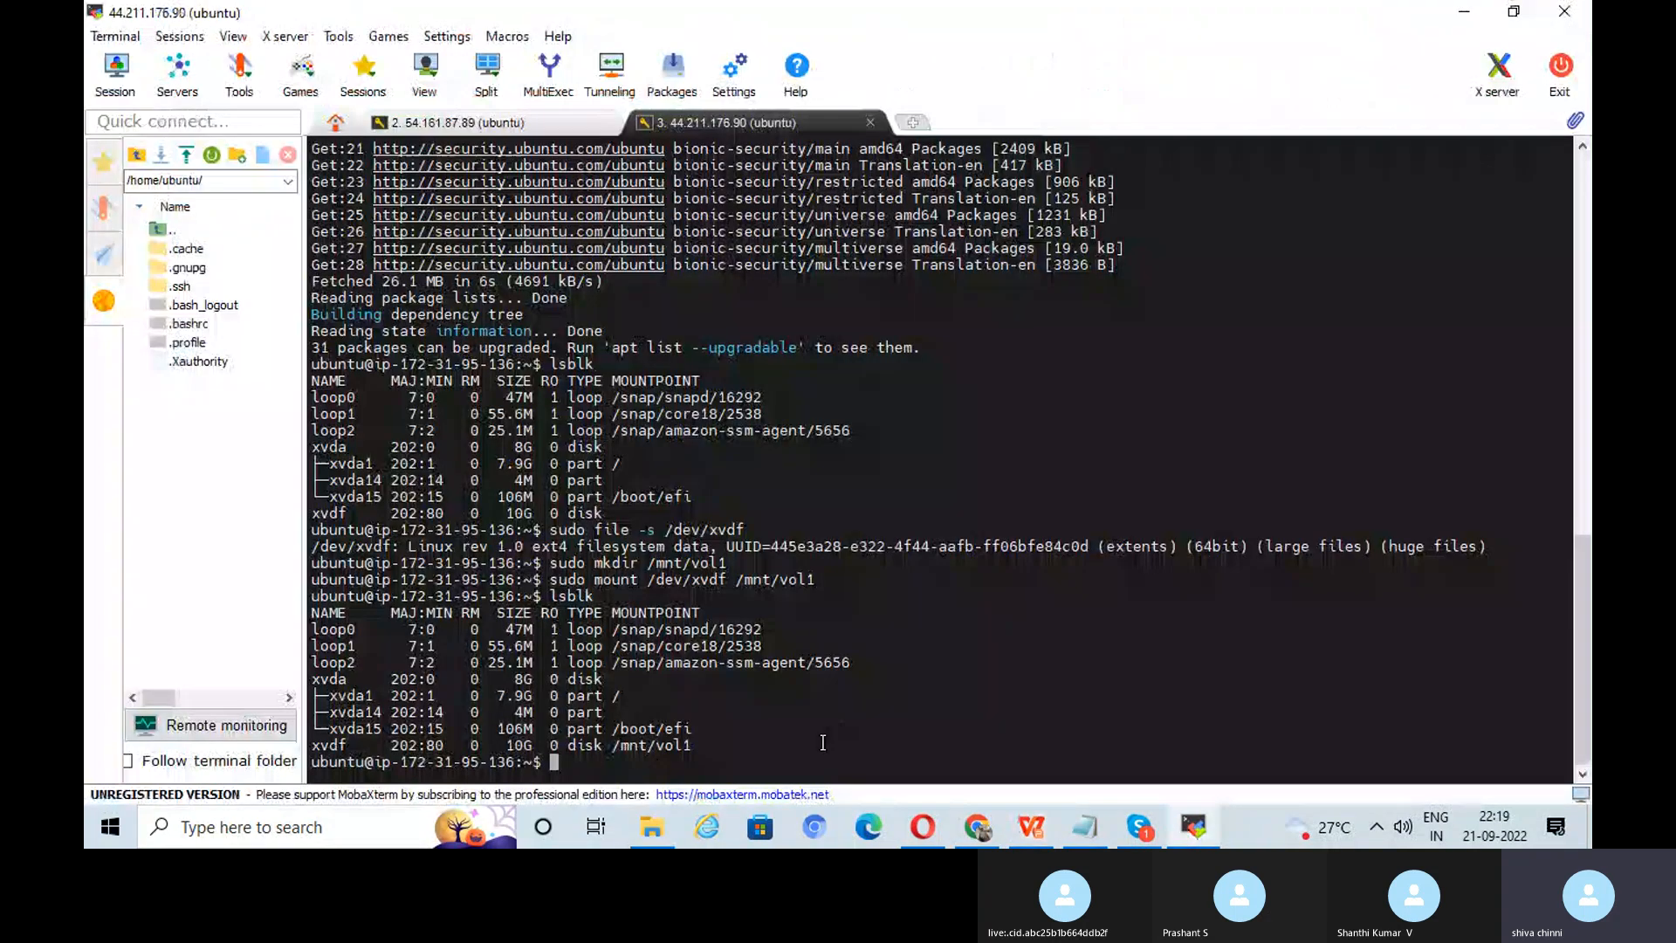
text(cd)
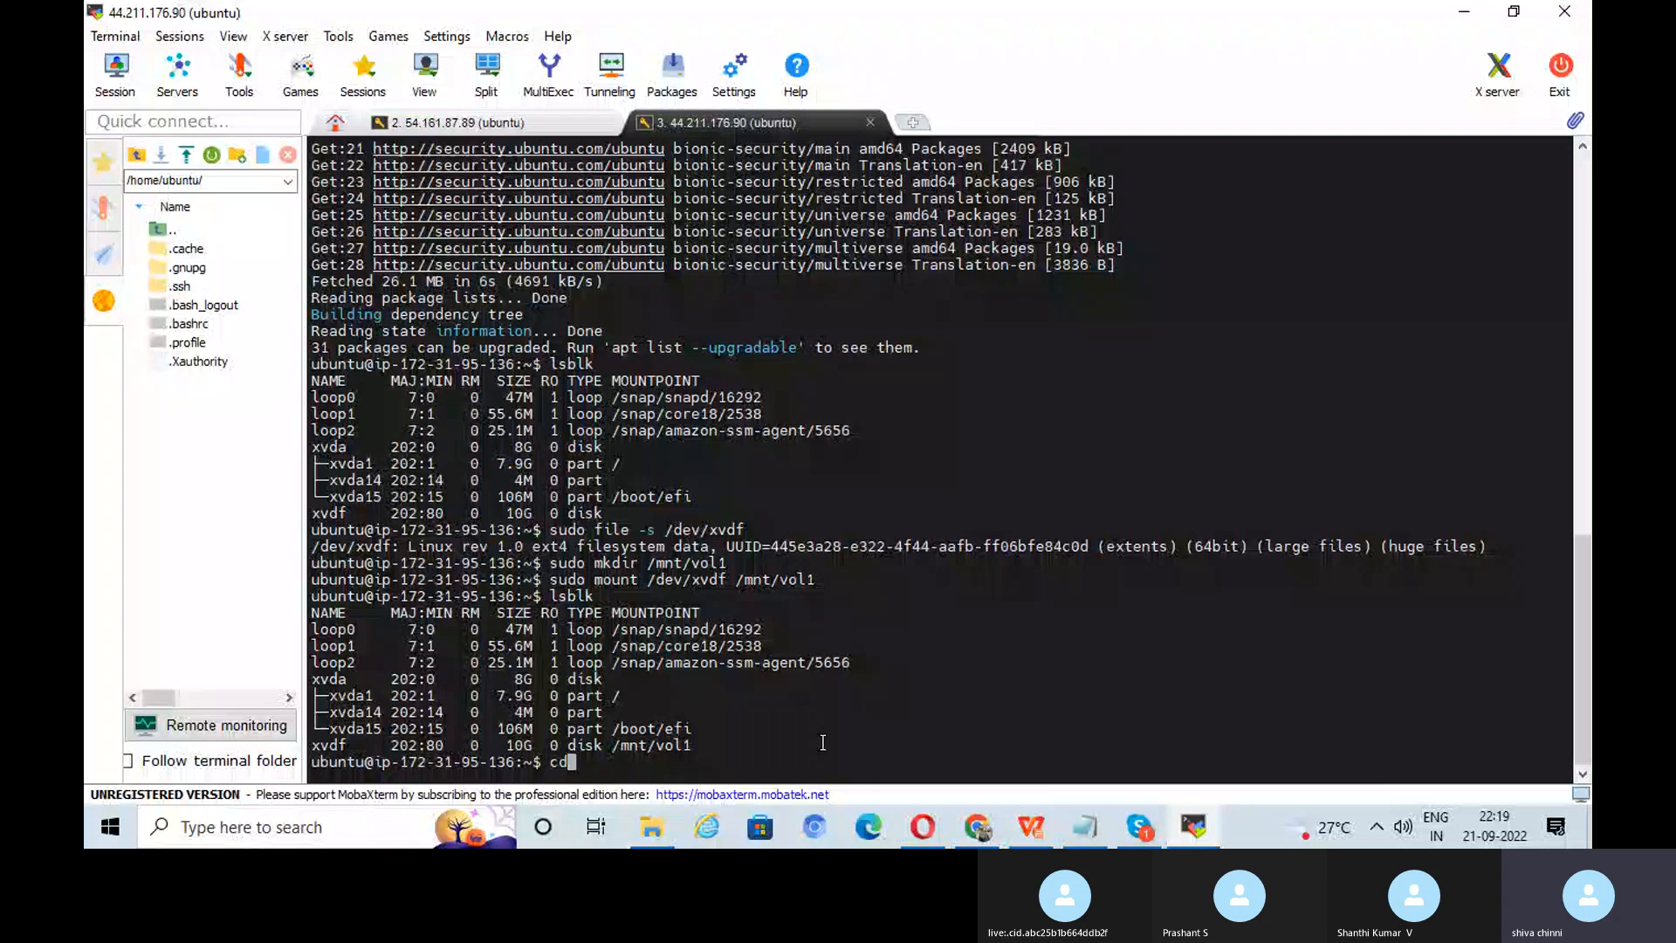
text( /)
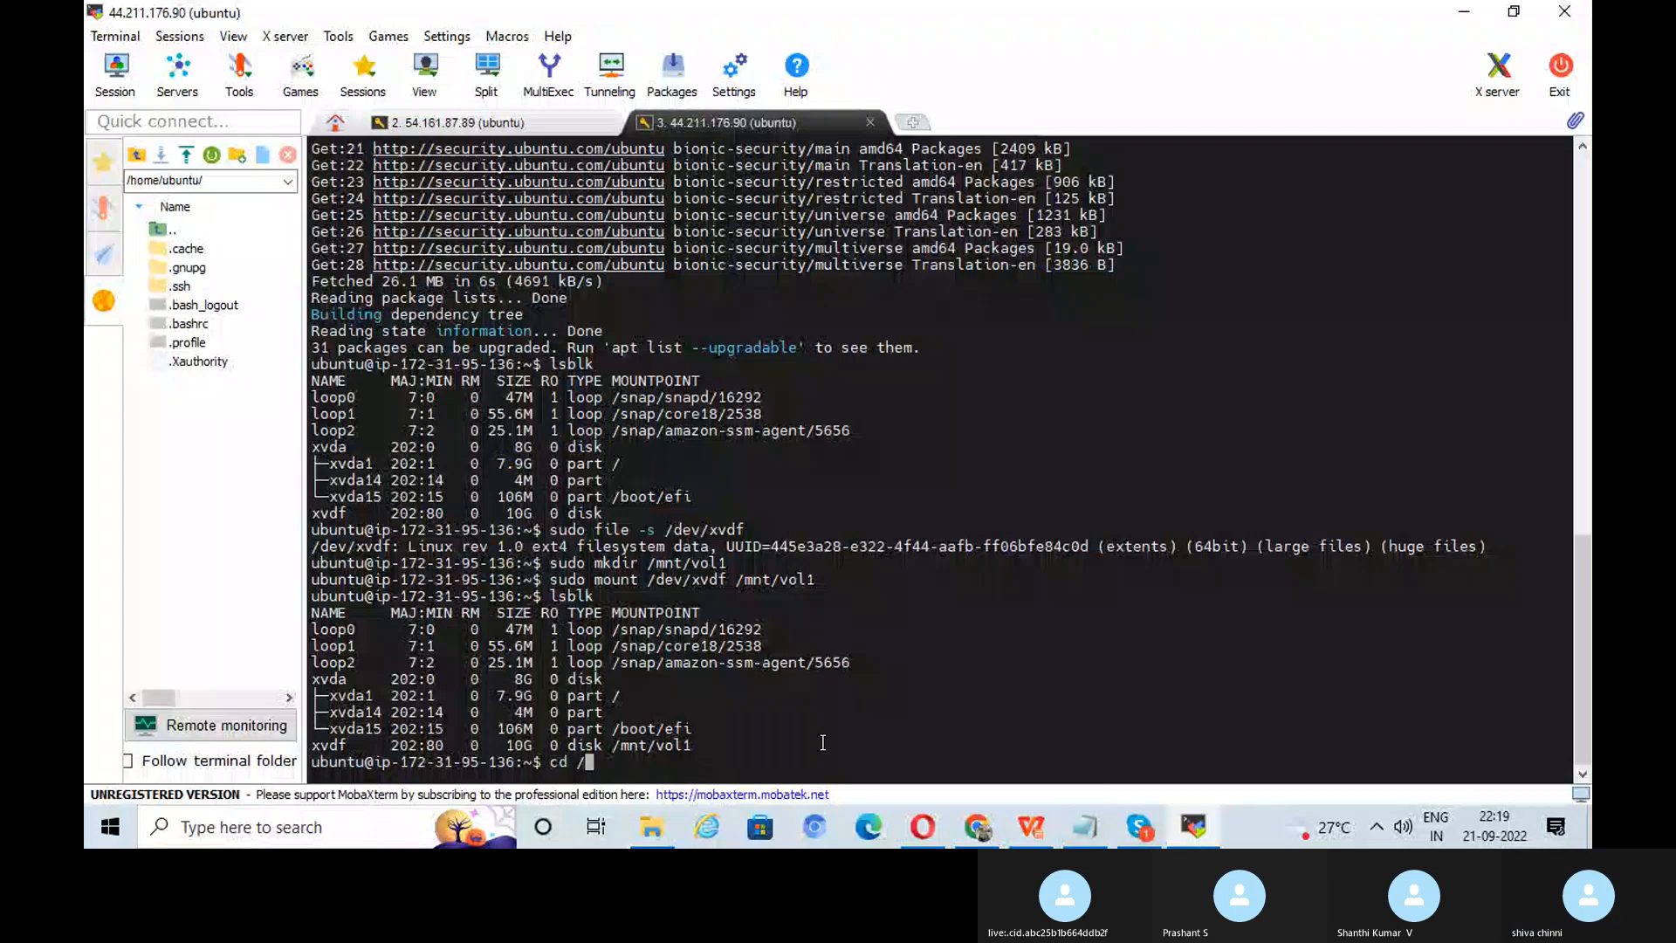
text(mnt/)
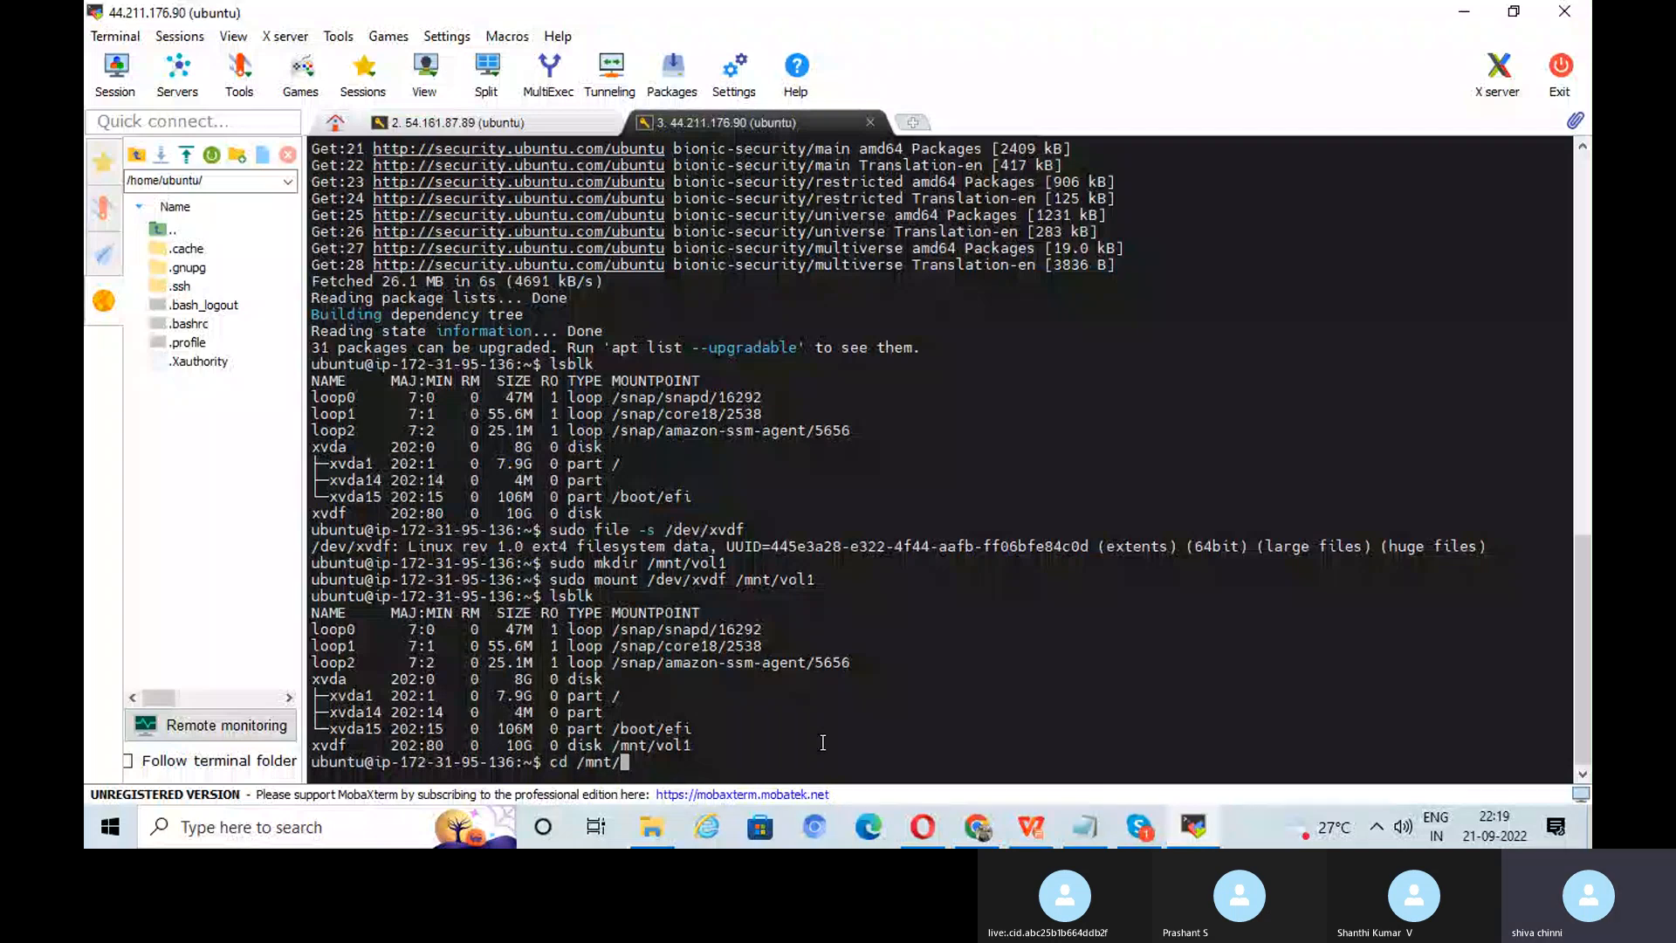
text(vol1)
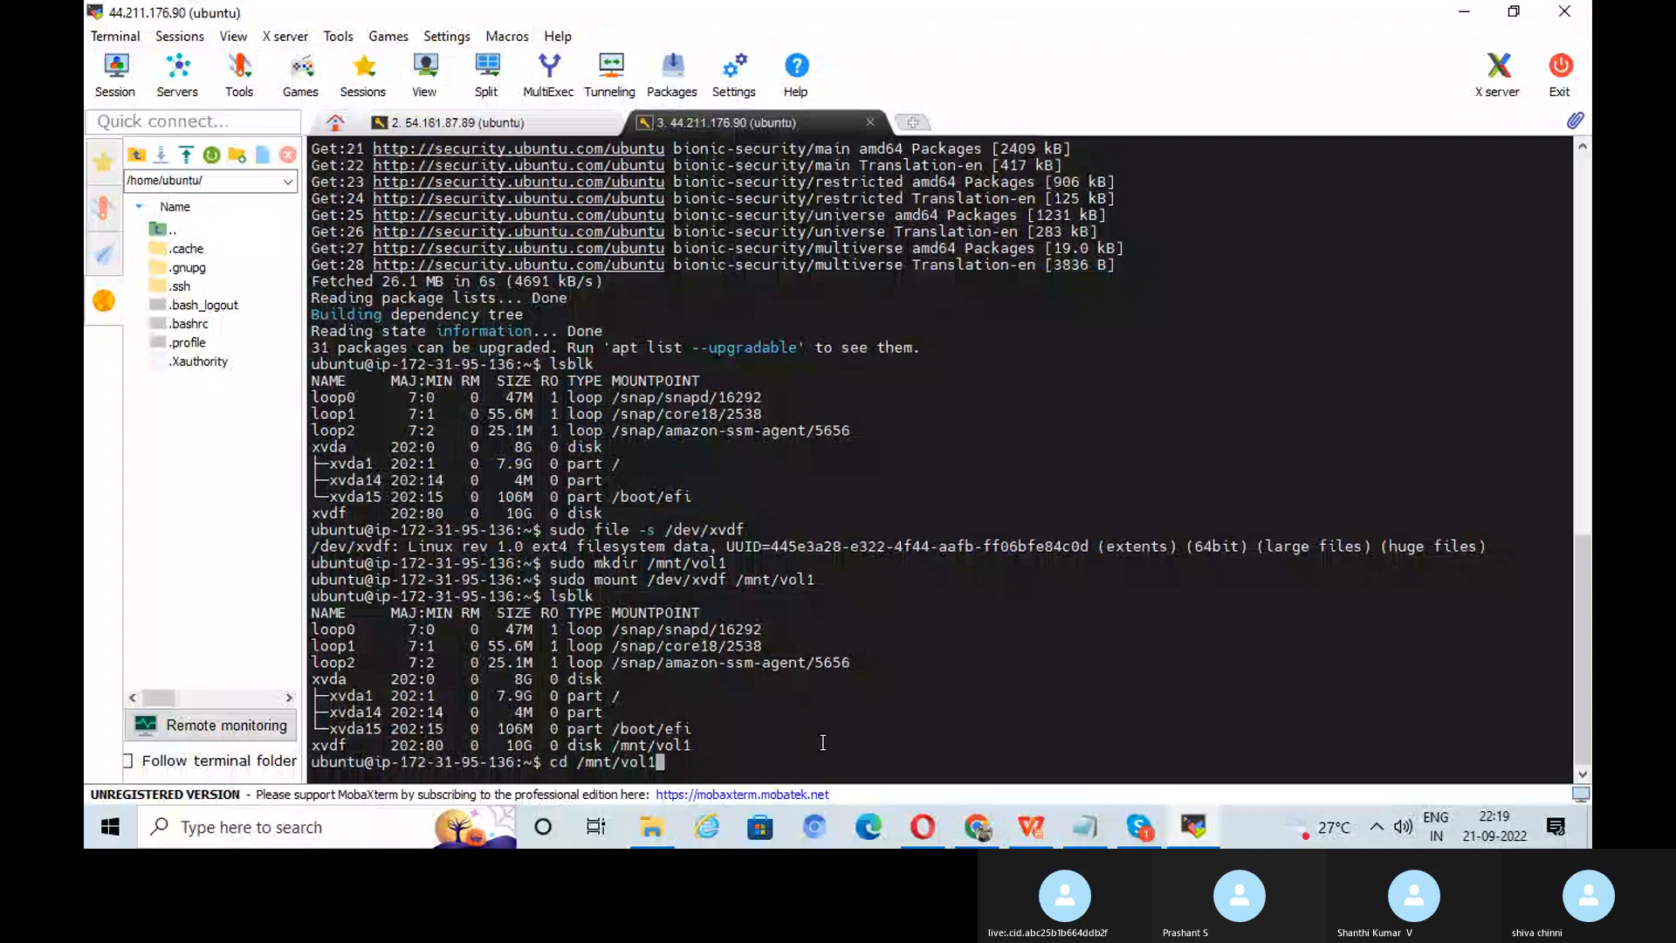
key(Tab)
key(Return)
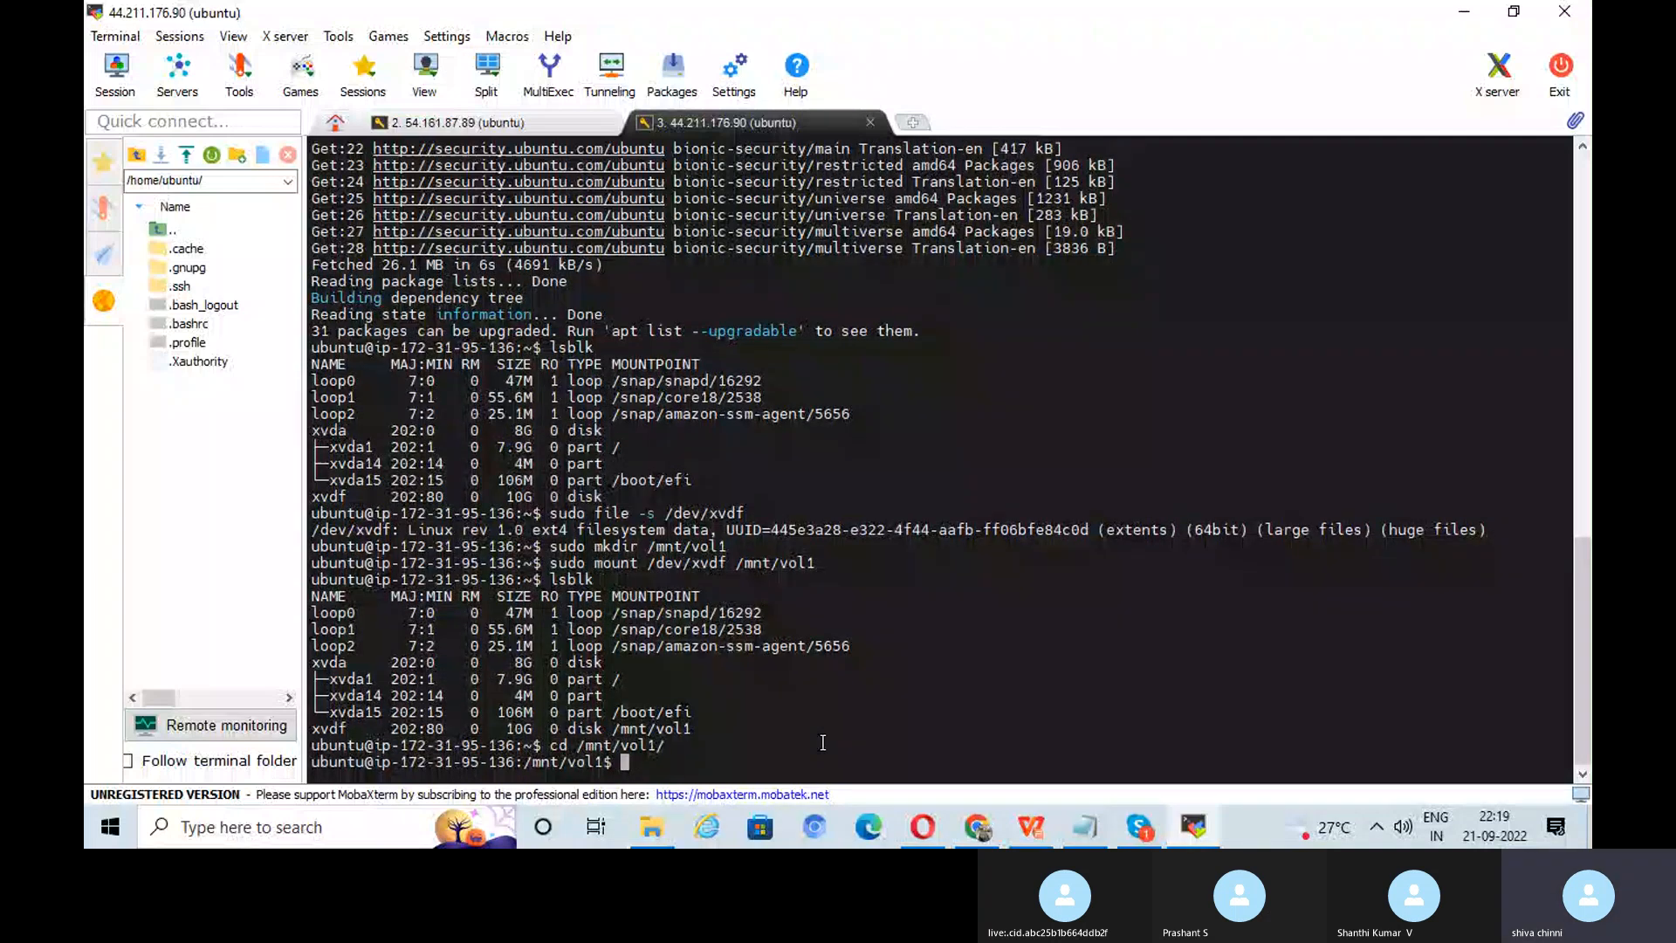
text(ls)
key(Return)
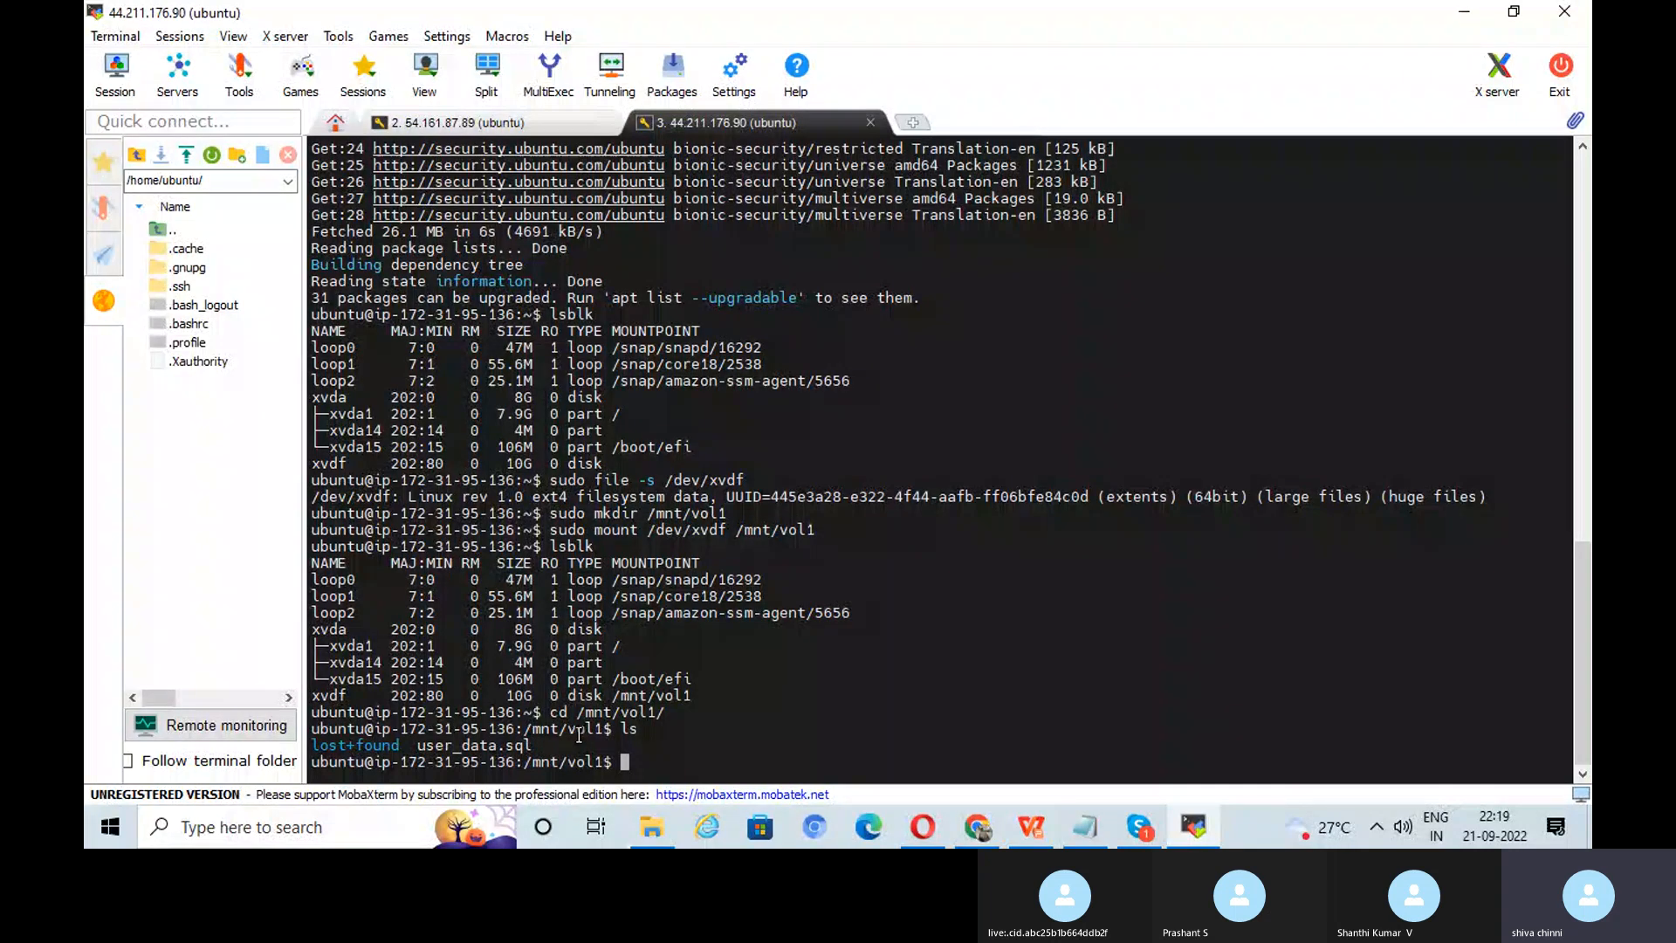
key(alt+Tab)
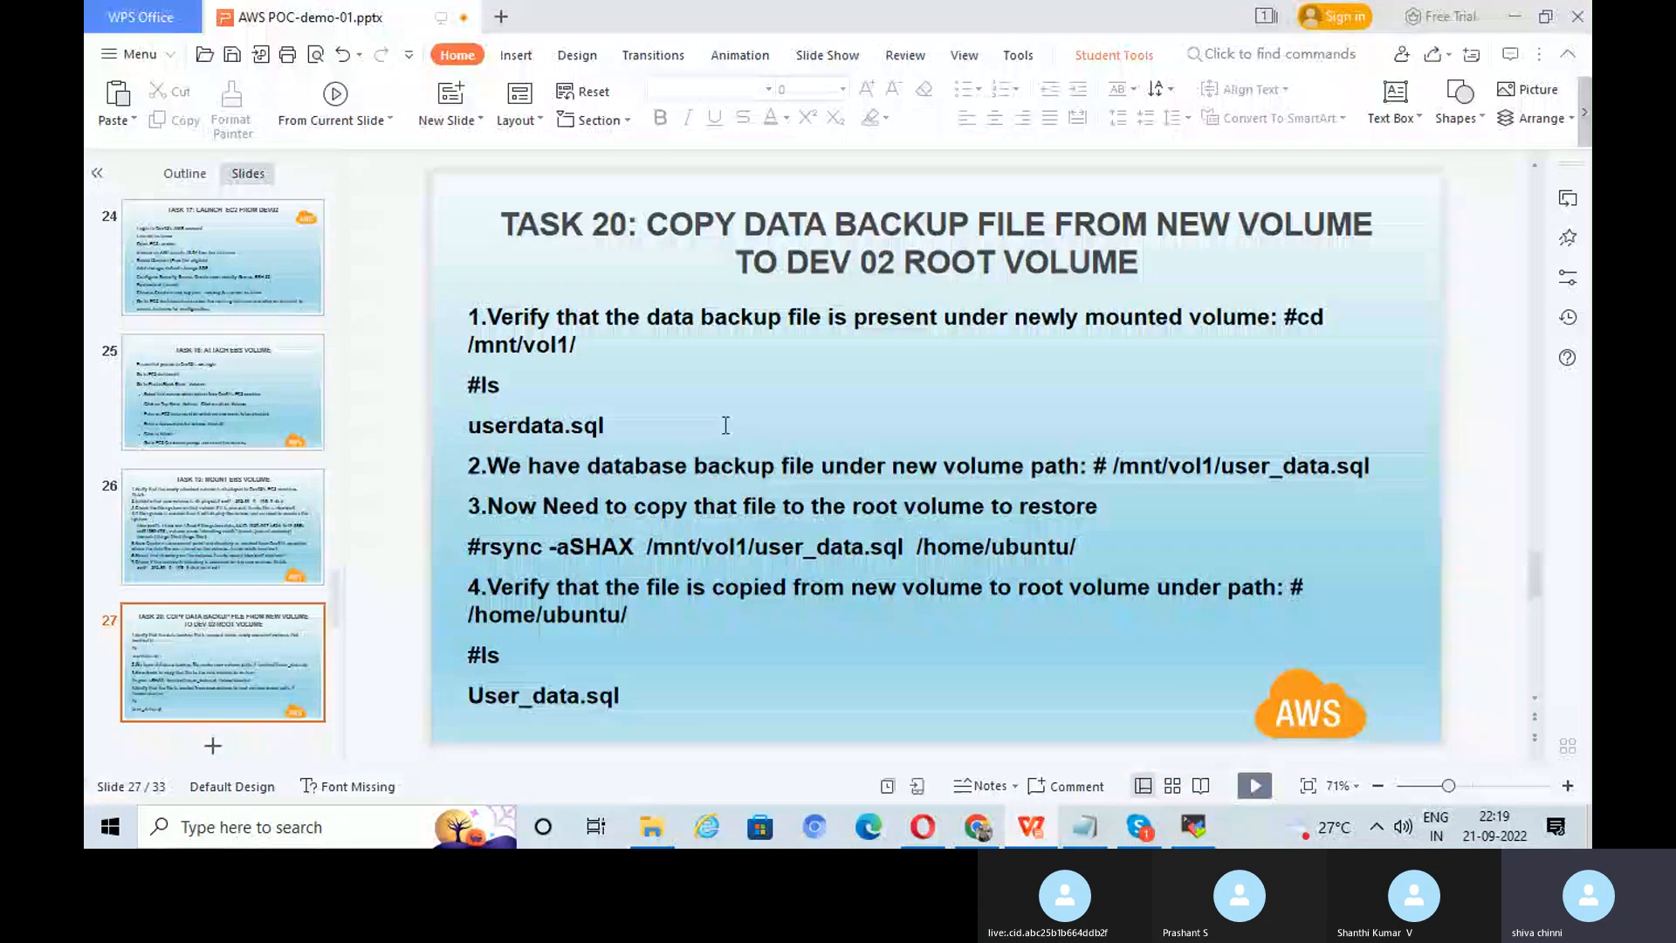